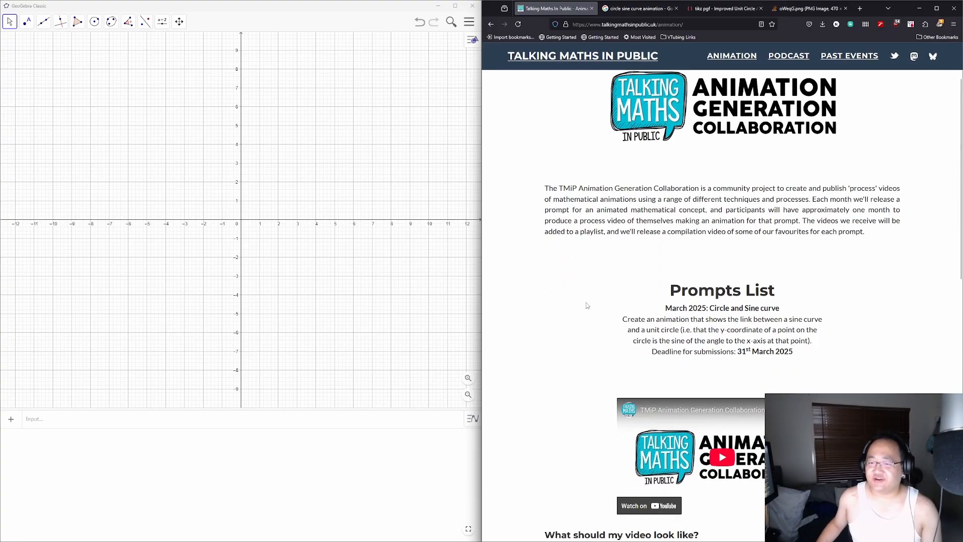
# Step: Highlight the March 2025 circle and sine curve prompt, then scroll down to the FAQ sections
pyautogui.click(694, 24)
pyautogui.click(876, 253)
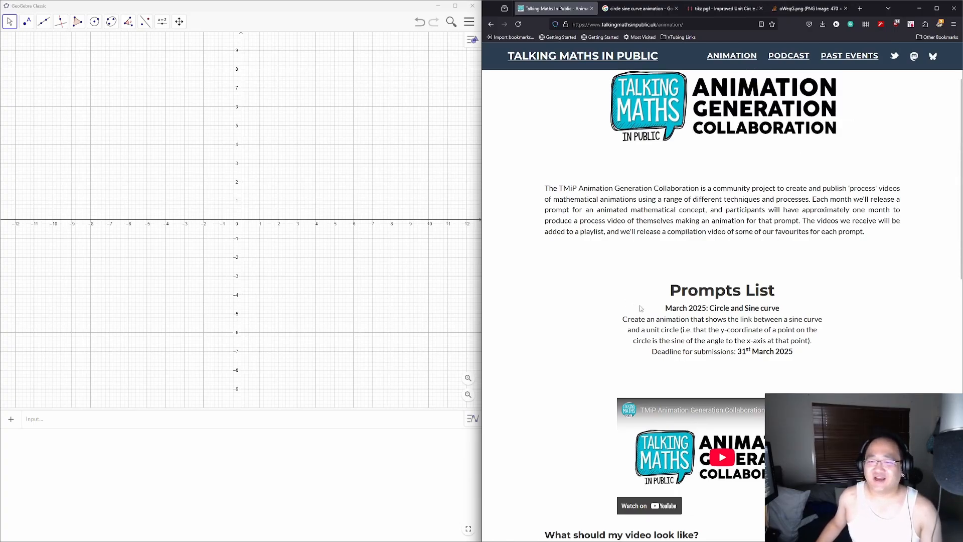
pyautogui.moveTo(666, 308); pyautogui.dragTo(825, 354)
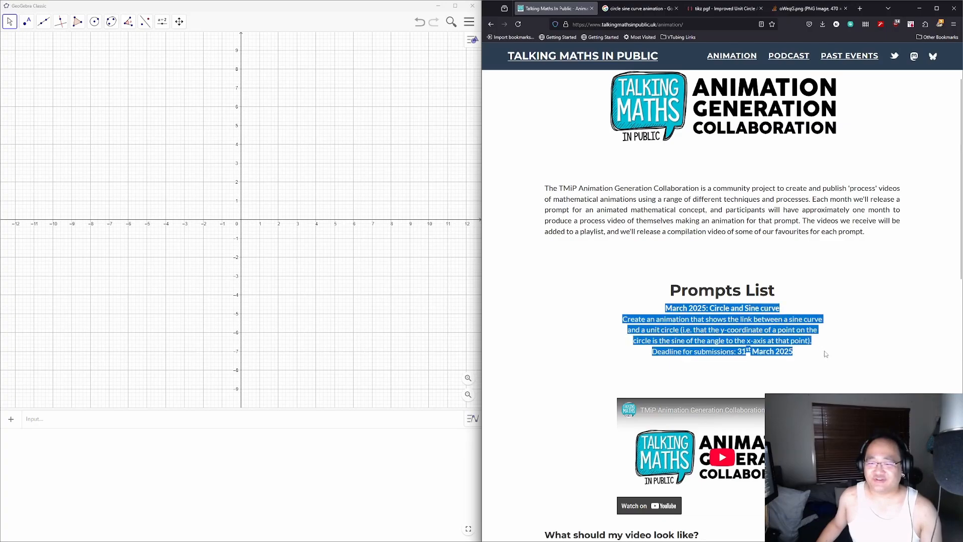
pyautogui.click(827, 356)
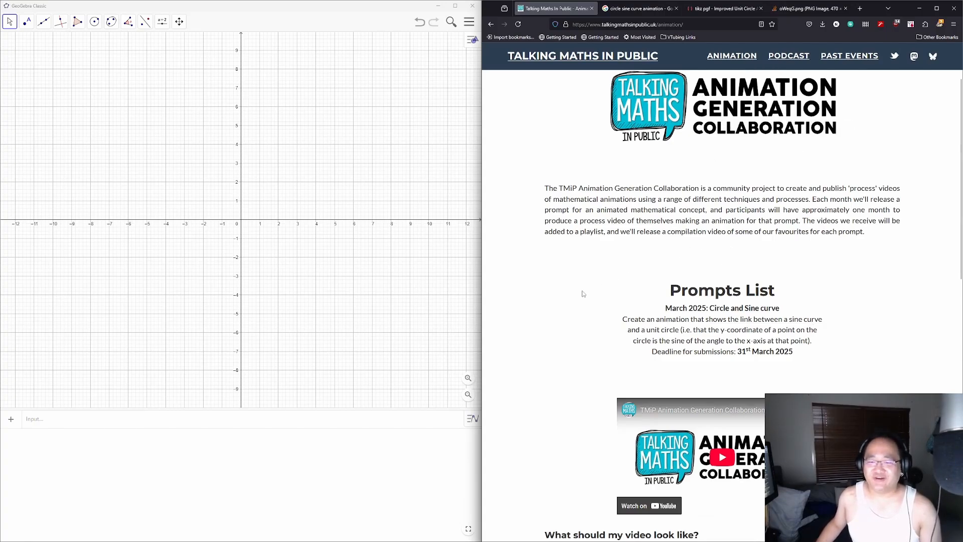
pyautogui.scroll(-3, 582, 294)
pyautogui.scroll(-5, 638, 279)
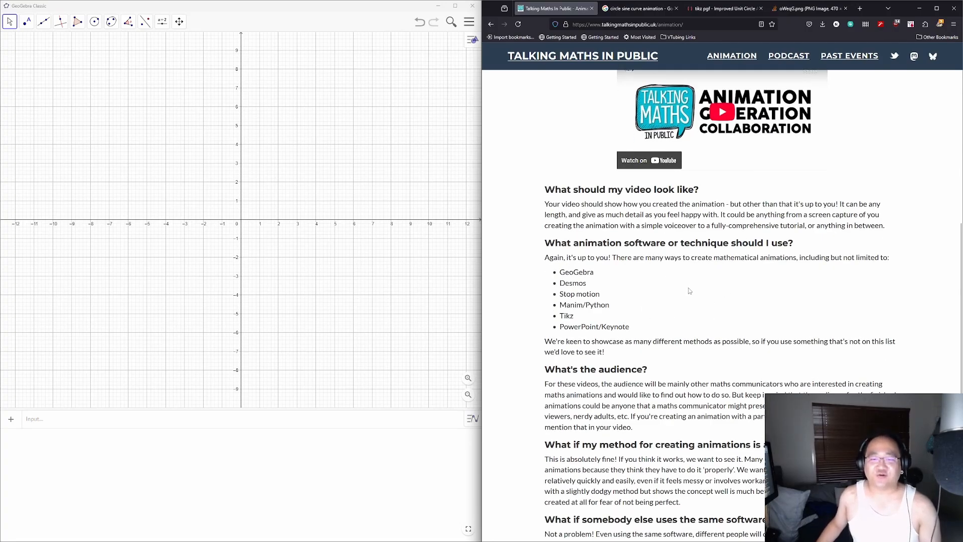
# Step: View the full-size oWeqG.png unit-circle image from the image results, then return to GeoGebra
pyautogui.click(620, 14)
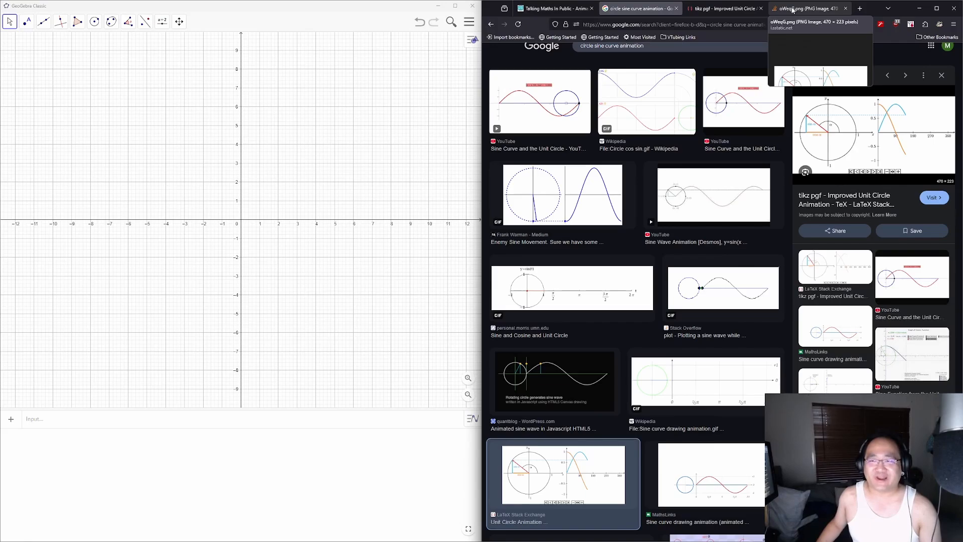
pyautogui.click(792, 9)
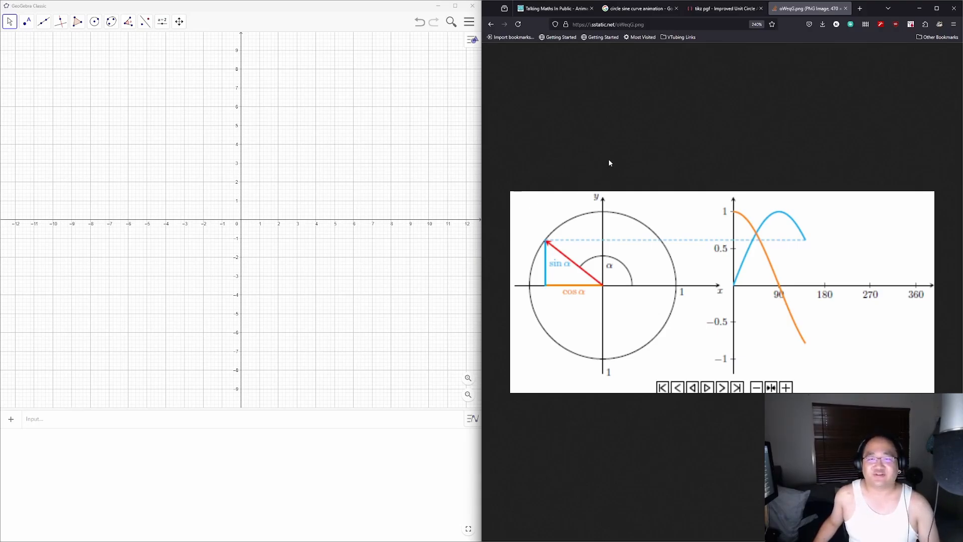
pyautogui.click(351, 14)
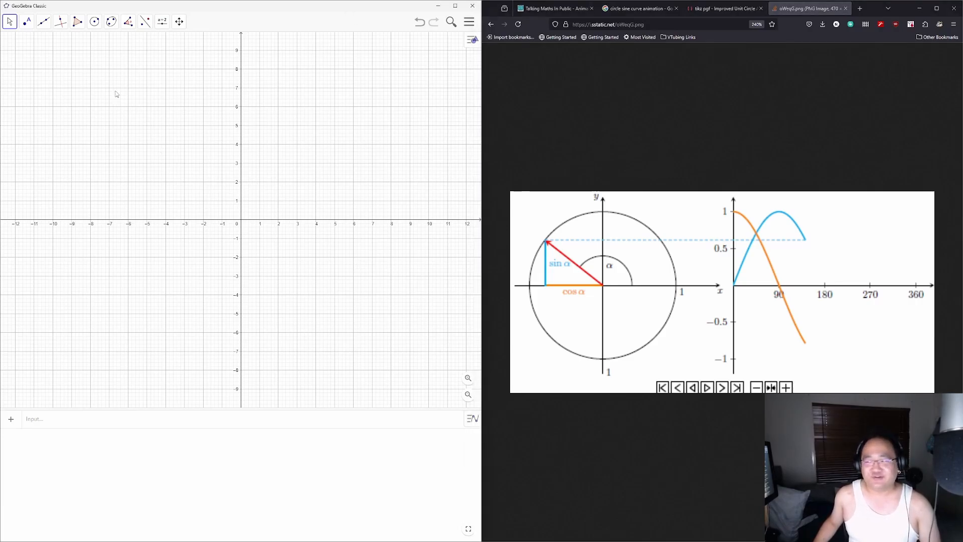
# Step: Draw a circle with its centre on the x-axis through a point above it
pyautogui.click(95, 22)
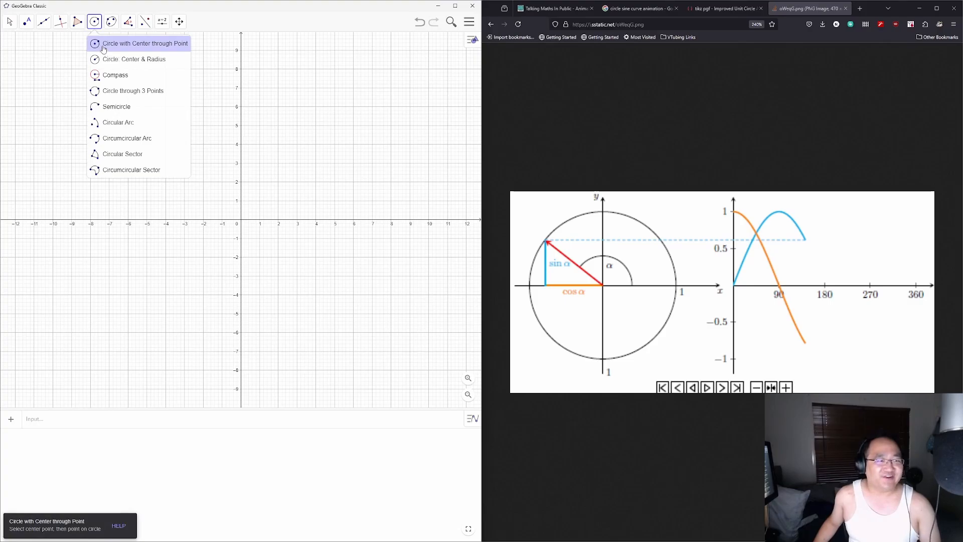
pyautogui.click(103, 46)
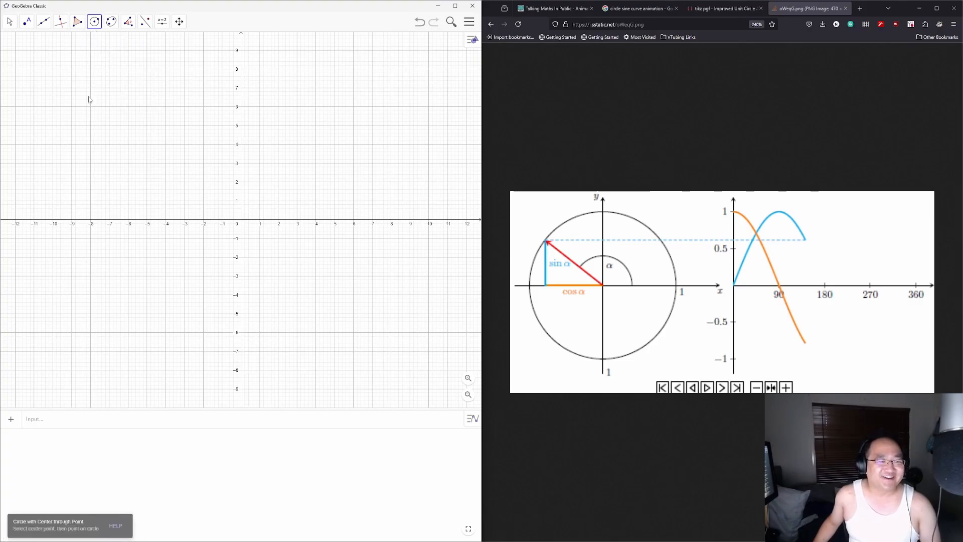
pyautogui.click(128, 220)
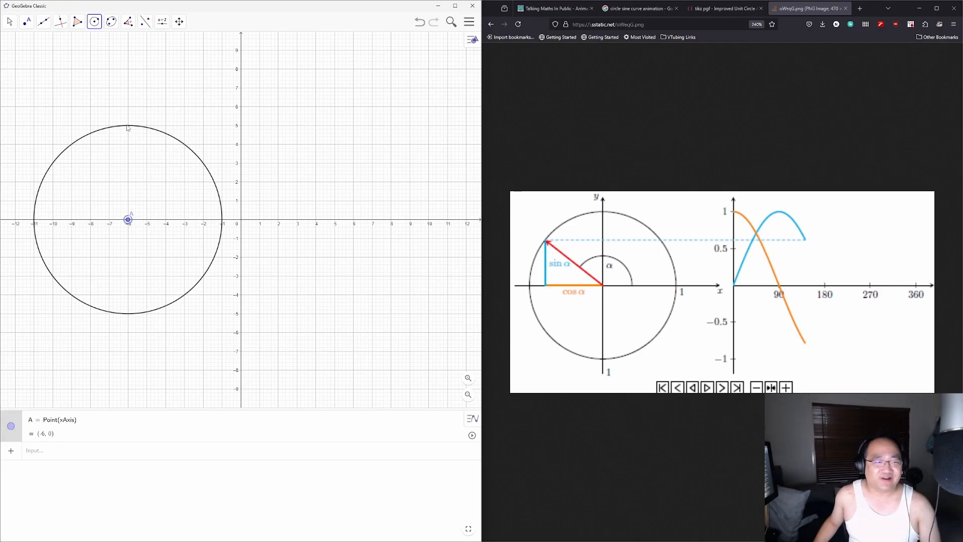
pyautogui.click(128, 125)
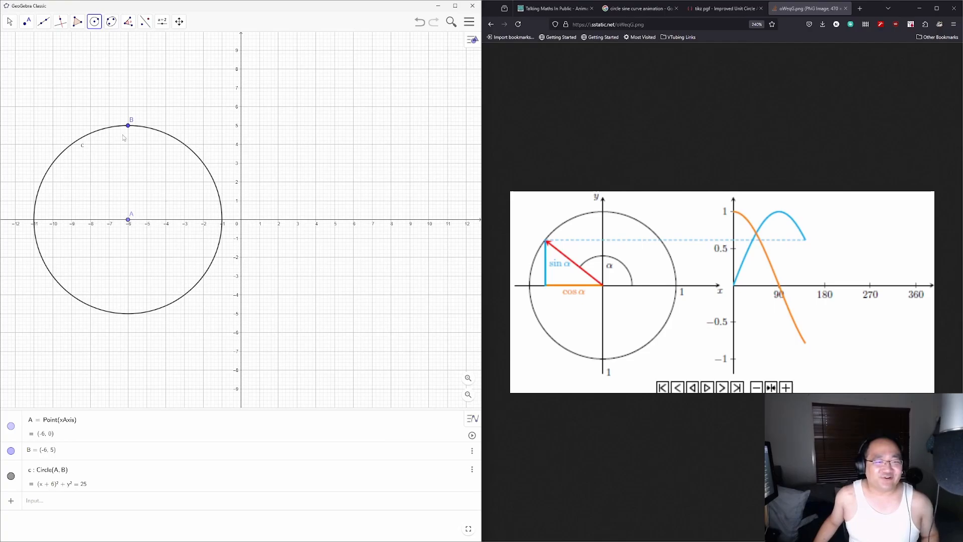
# Step: Move the centre A to (-2, 0)
pyautogui.click(9, 22)
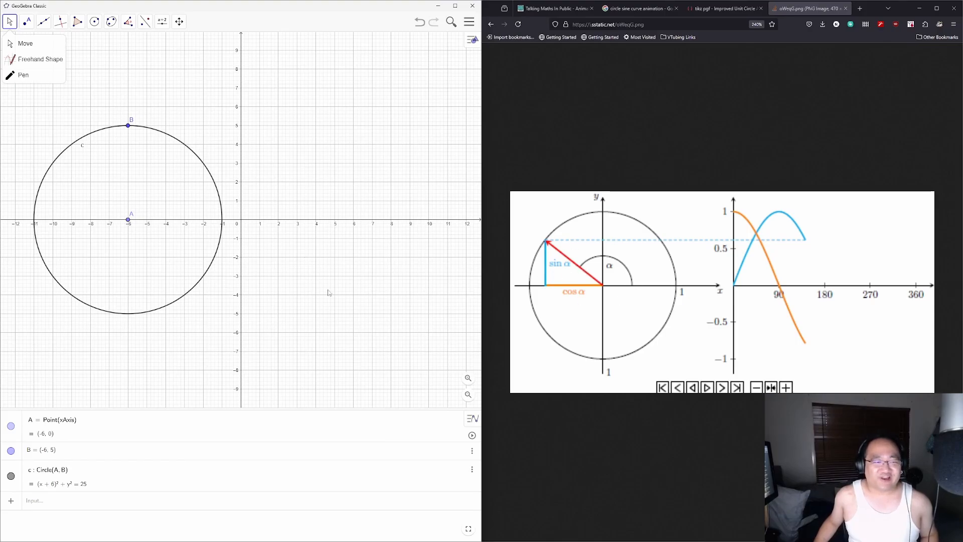
pyautogui.scroll(3, 141, 221)
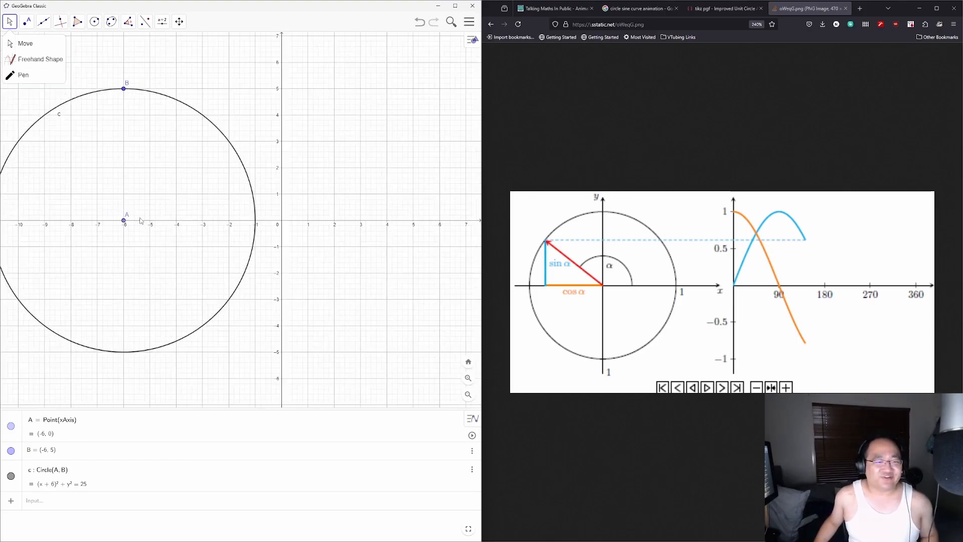
pyautogui.scroll(3, 140, 220)
pyautogui.scroll(-4, 128, 218)
pyautogui.click(122, 212)
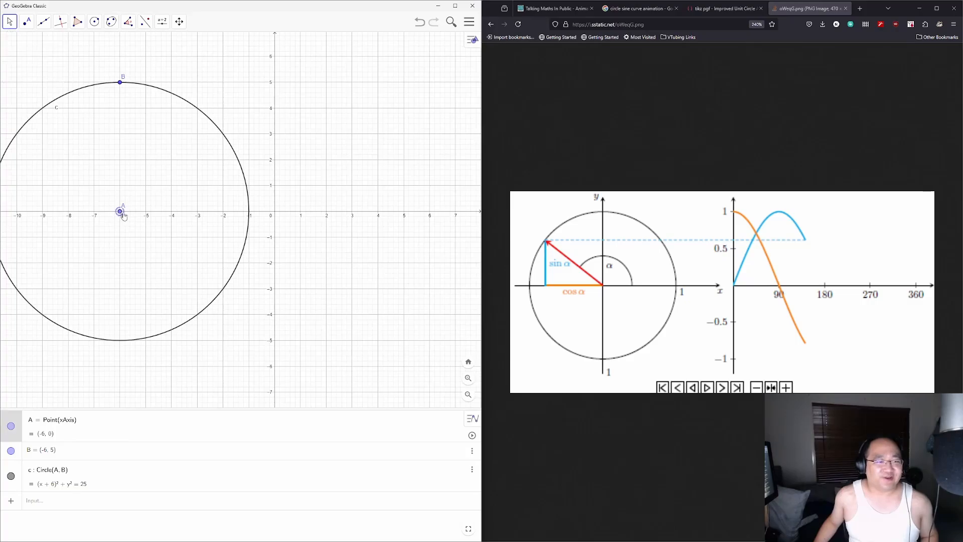
pyautogui.moveTo(124, 216); pyautogui.dragTo(221, 211)
# Step: Drag B to (-2, 1) for radius 1 and shift the view left
pyautogui.scroll(-4, 221, 209)
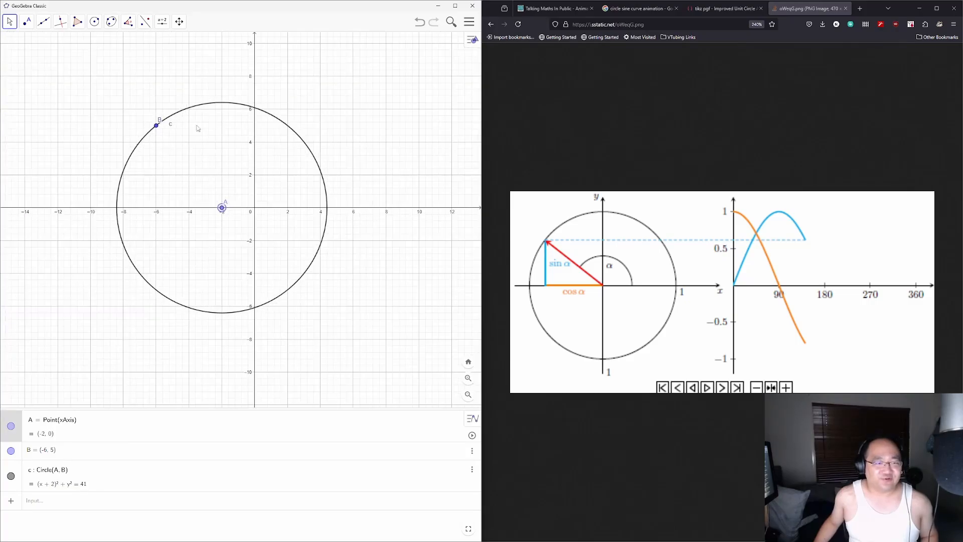
pyautogui.moveTo(157, 125); pyautogui.dragTo(221, 177)
pyautogui.scroll(3, 223, 194)
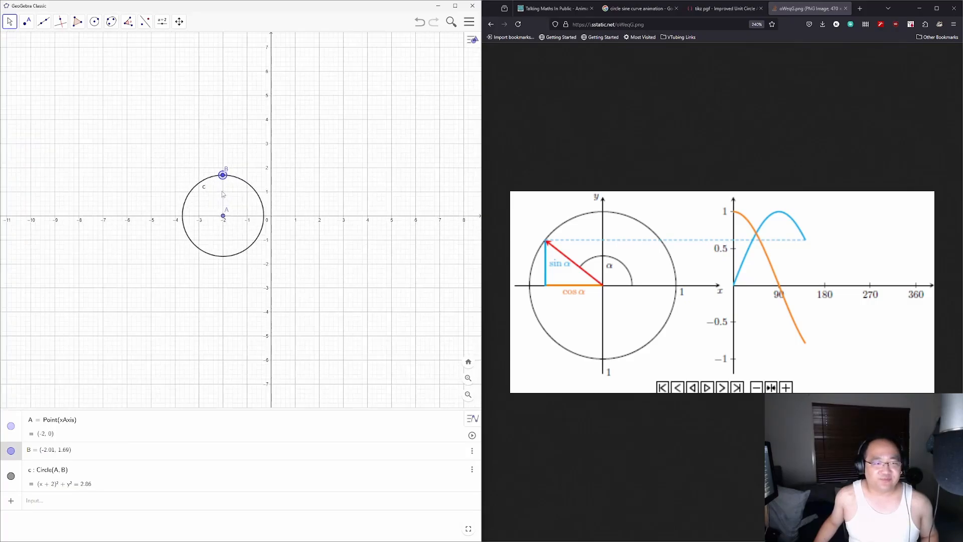
pyautogui.scroll(6, 223, 194)
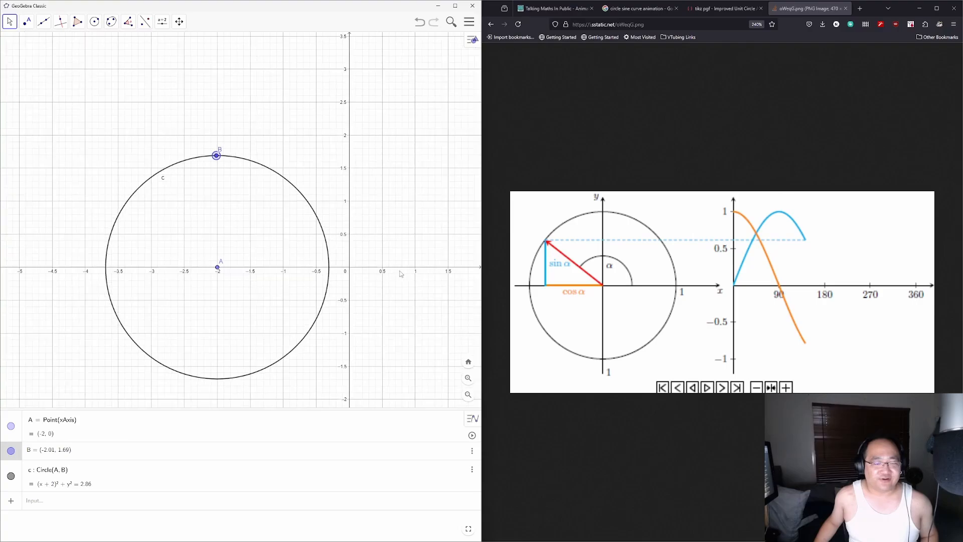
pyautogui.moveTo(409, 304); pyautogui.dragTo(331, 256)
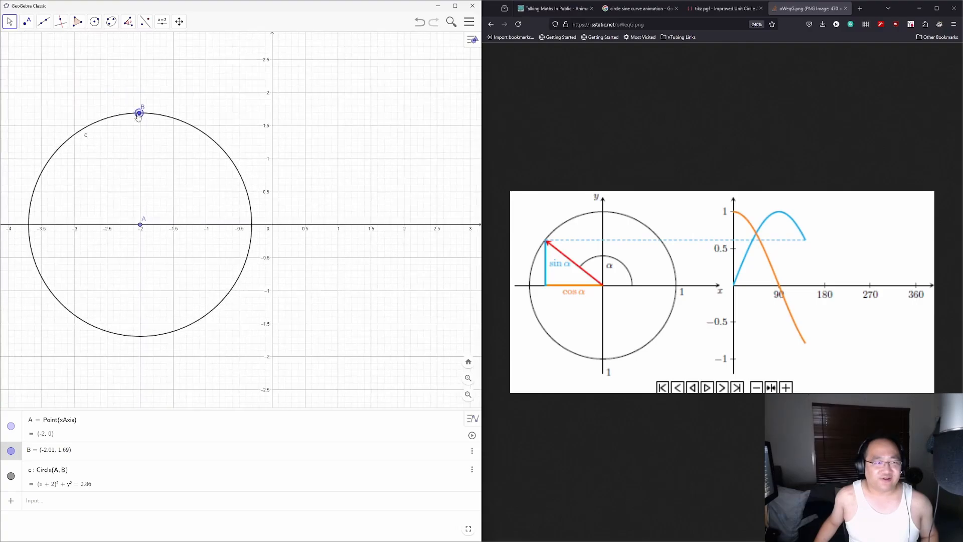
pyautogui.moveTo(139, 115); pyautogui.dragTo(140, 160)
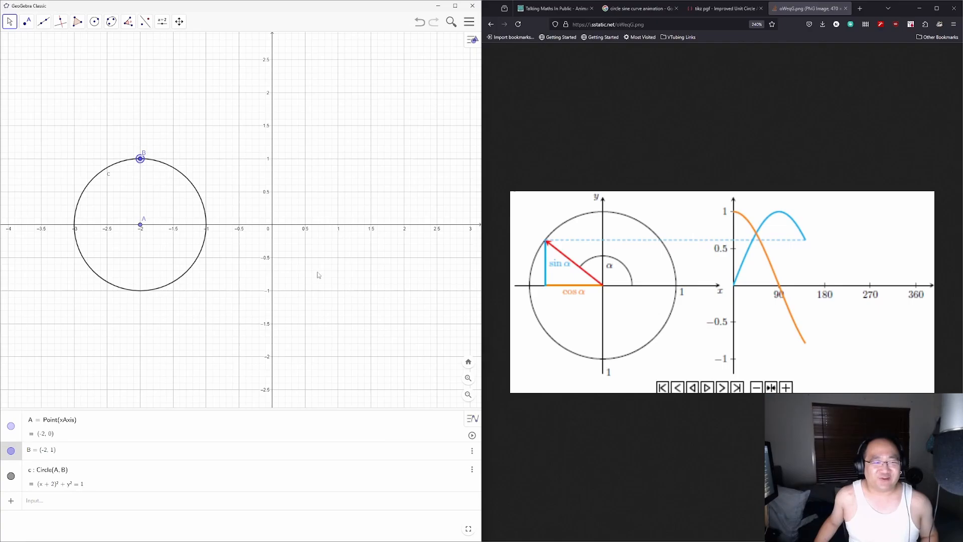
pyautogui.moveTo(317, 275); pyautogui.dragTo(293, 274)
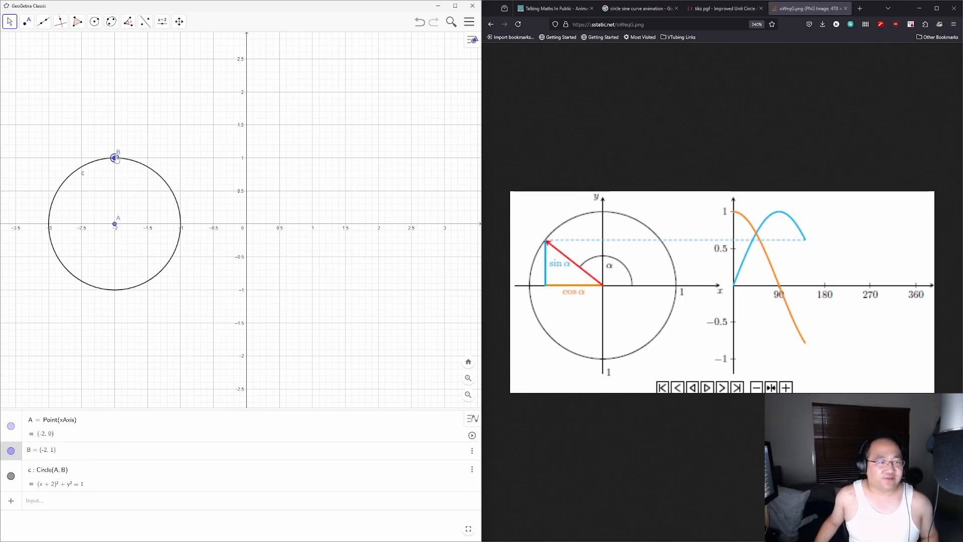
# Step: Draw radius segment f from centre A to a new point C on the circle
pyautogui.click(43, 21)
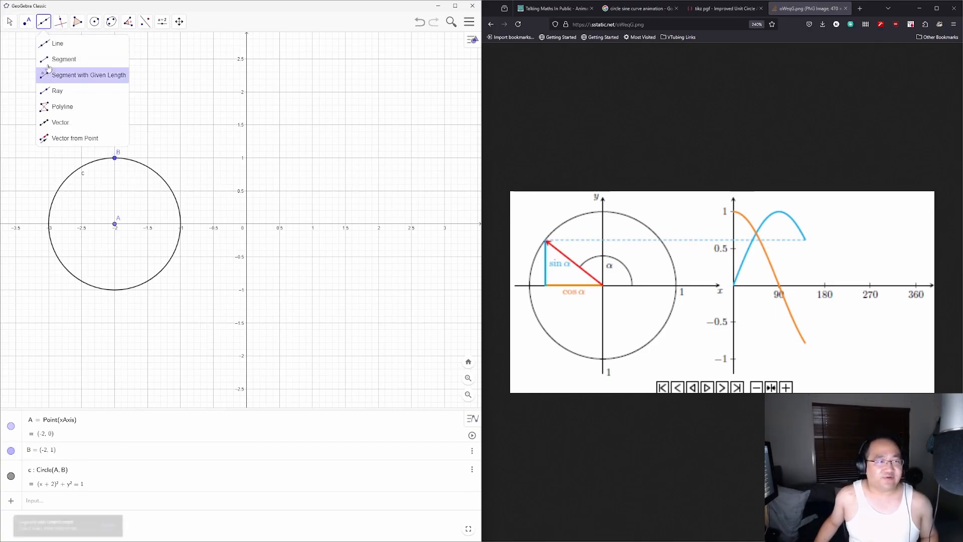
pyautogui.click(49, 65)
pyautogui.click(115, 223)
pyautogui.click(115, 158)
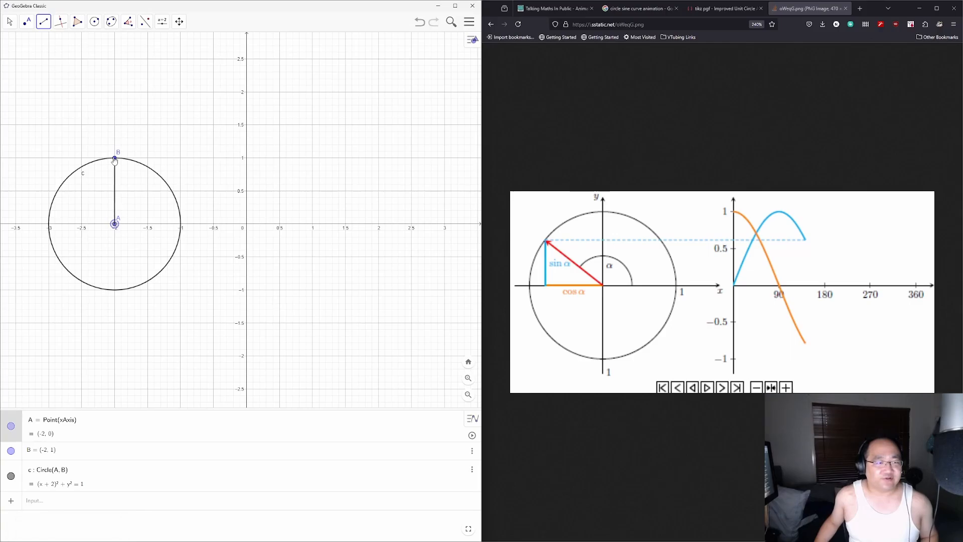
pyautogui.click(165, 181)
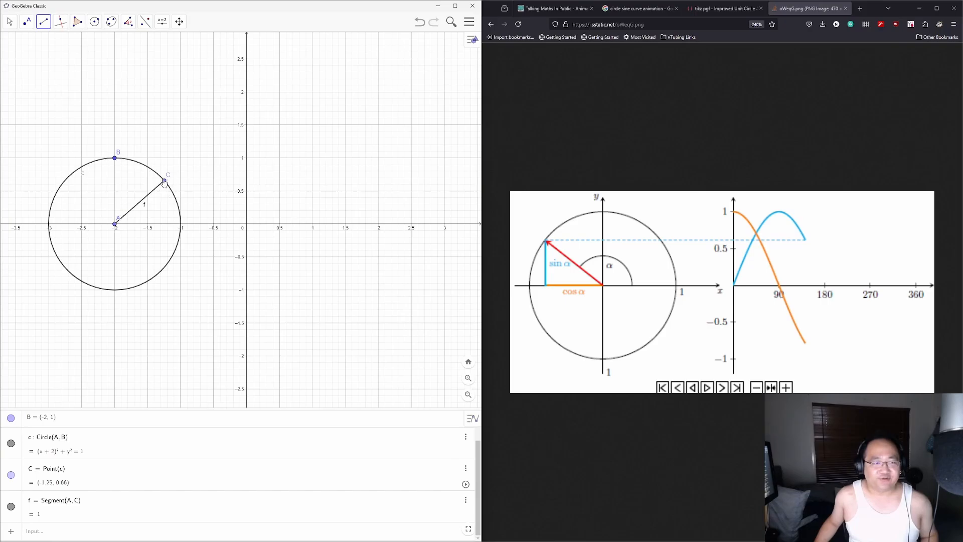
pyautogui.click(157, 185)
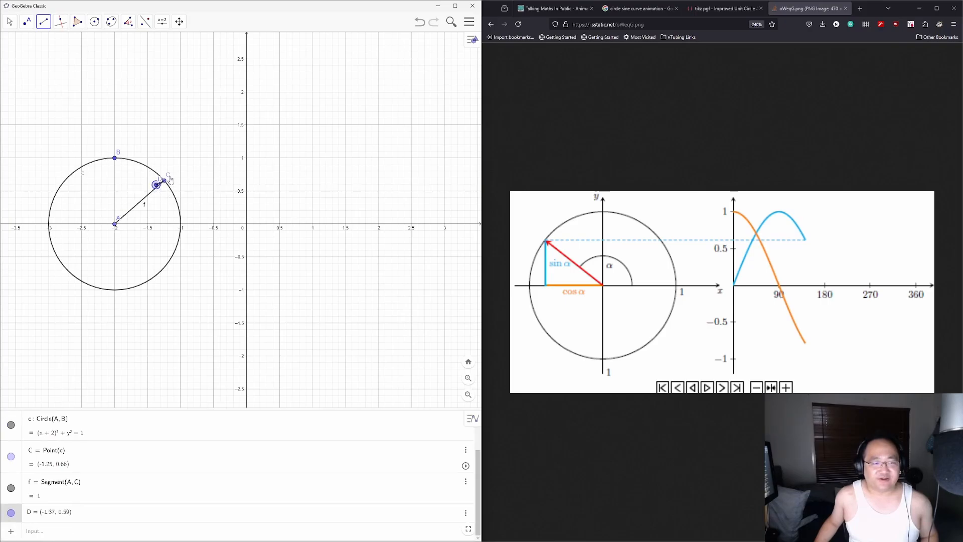
pyautogui.rightClick(168, 180)
pyautogui.press('Escape')
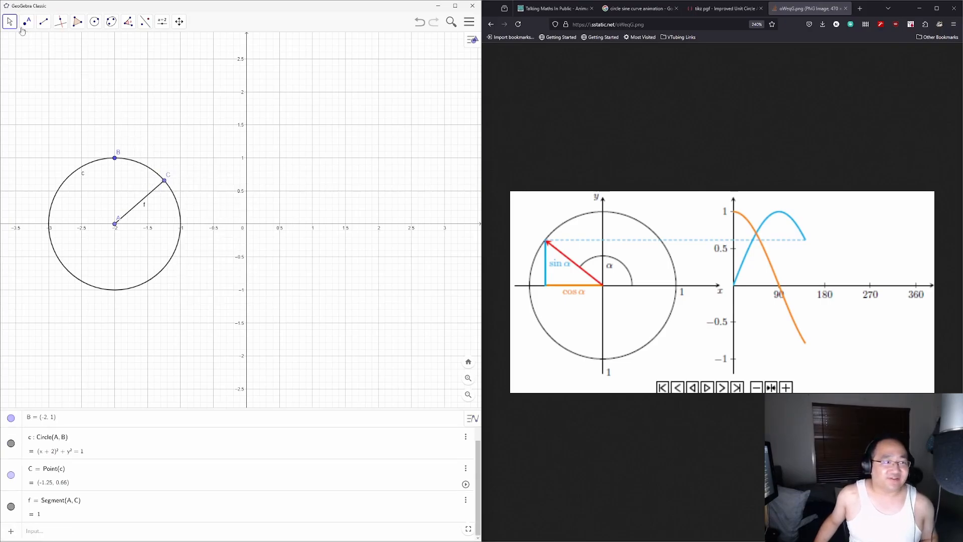
# Step: Open segment f's properties and colour it red
pyautogui.rightClick(148, 199)
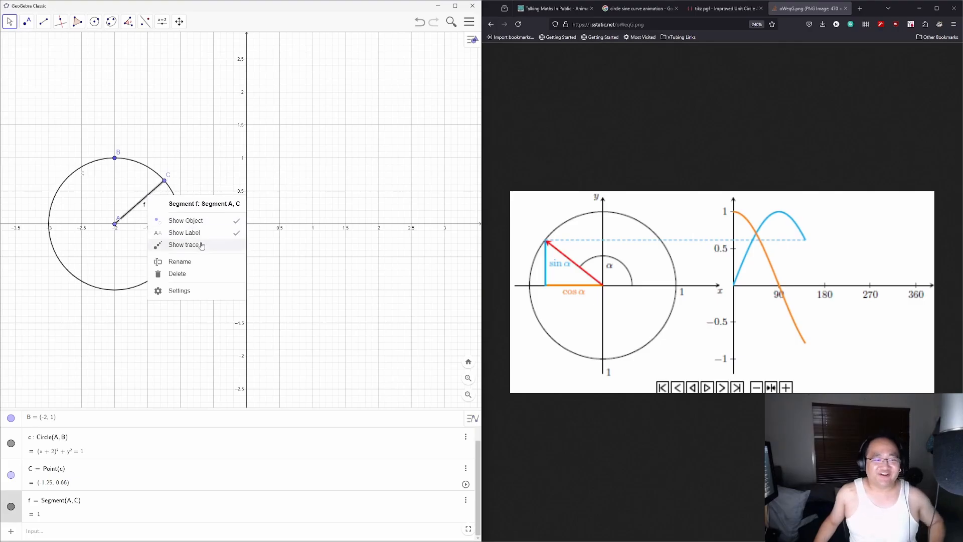
pyautogui.click(199, 295)
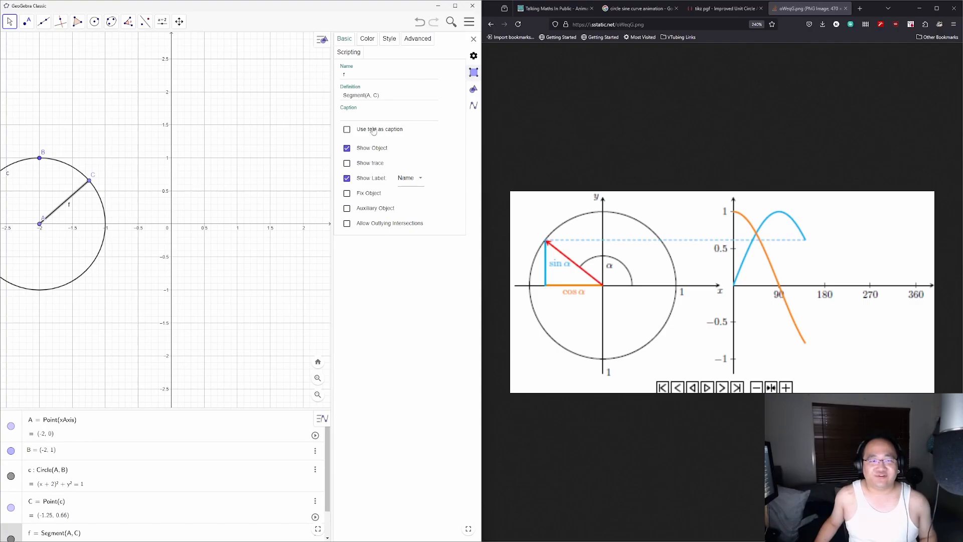
pyautogui.click(367, 39)
pyautogui.click(353, 73)
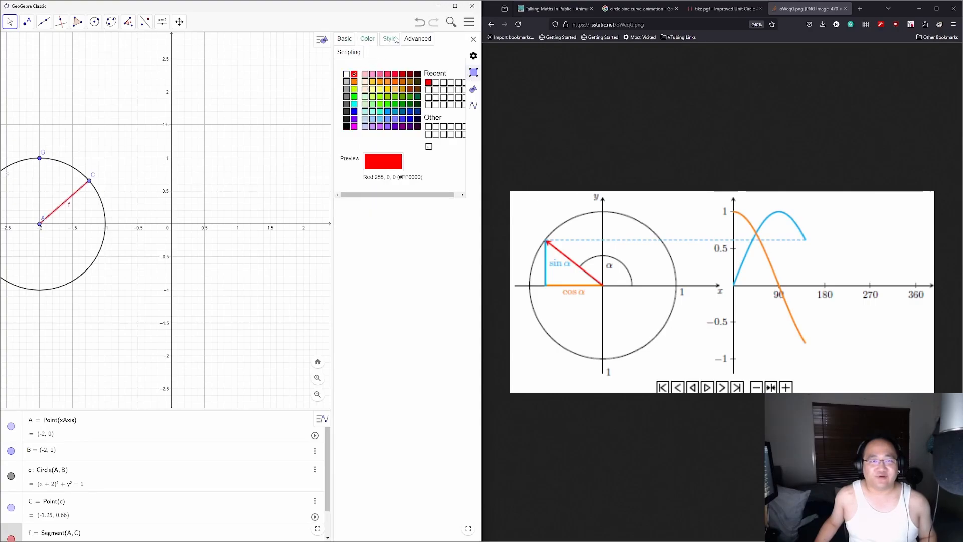
# Step: Give segment f an arrowhead line end and line thickness 6
pyautogui.click(395, 39)
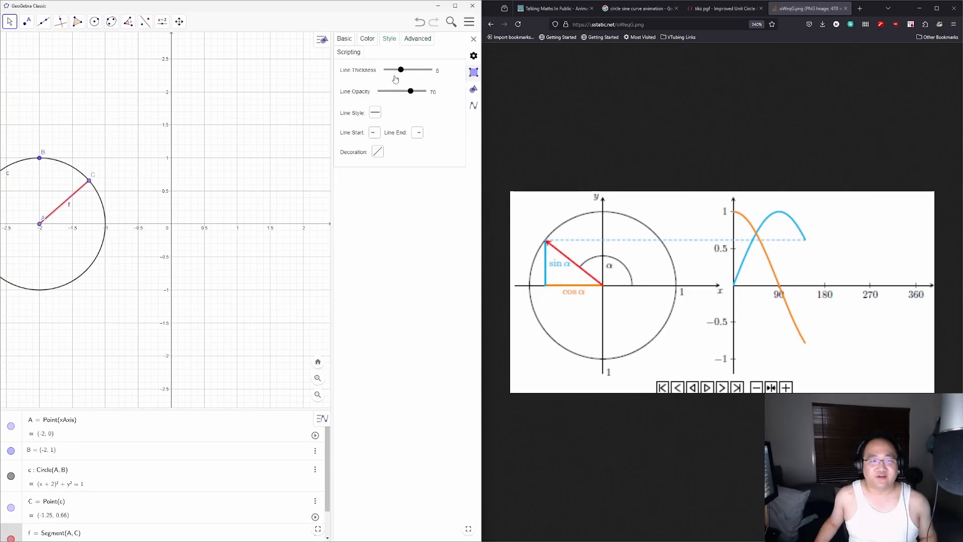
pyautogui.click(418, 134)
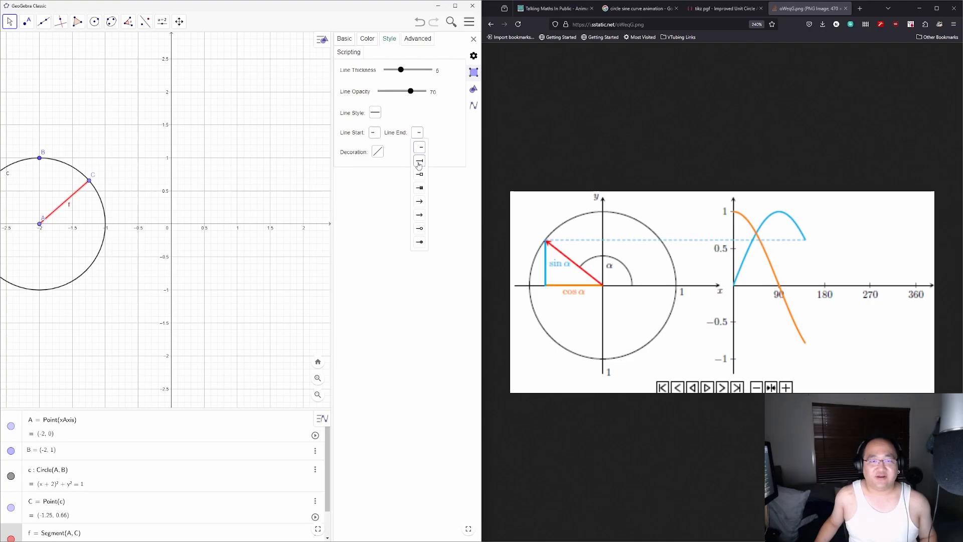
pyautogui.click(422, 219)
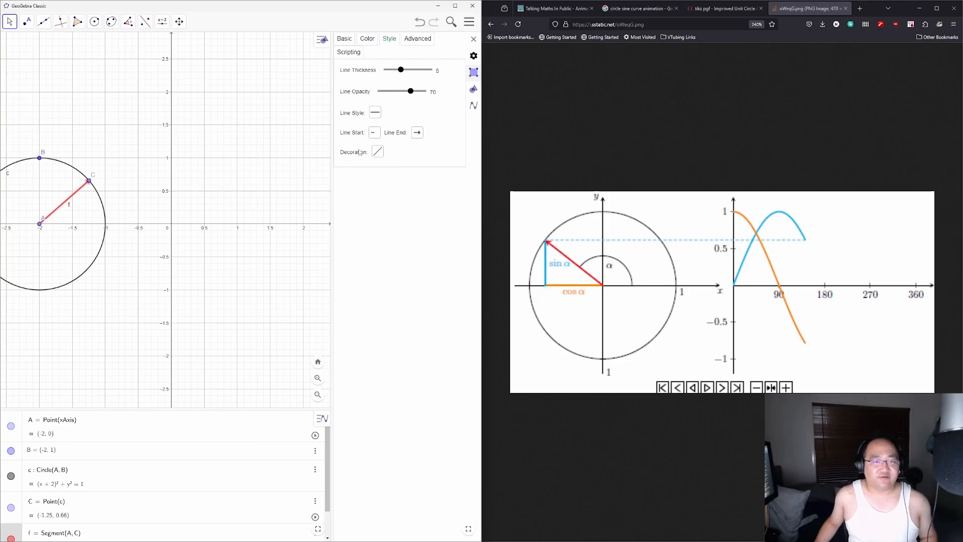
pyautogui.click(379, 152)
pyautogui.click(382, 153)
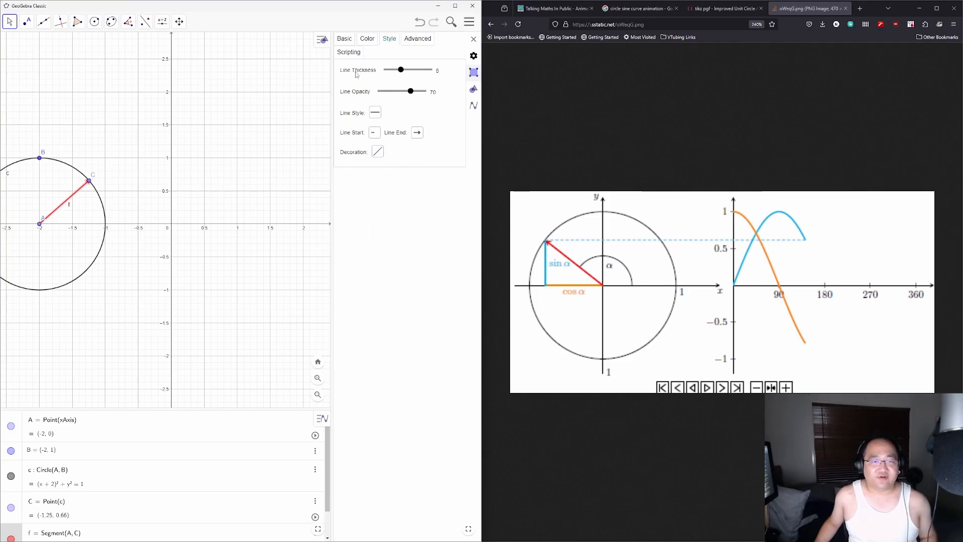
pyautogui.moveTo(403, 73); pyautogui.dragTo(406, 71)
pyautogui.click(368, 39)
pyautogui.click(345, 39)
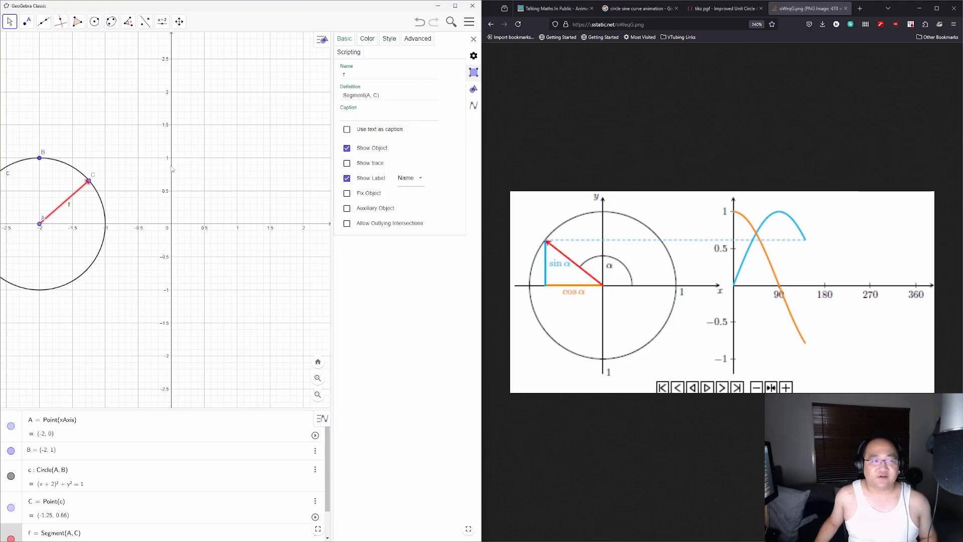
pyautogui.click(148, 171)
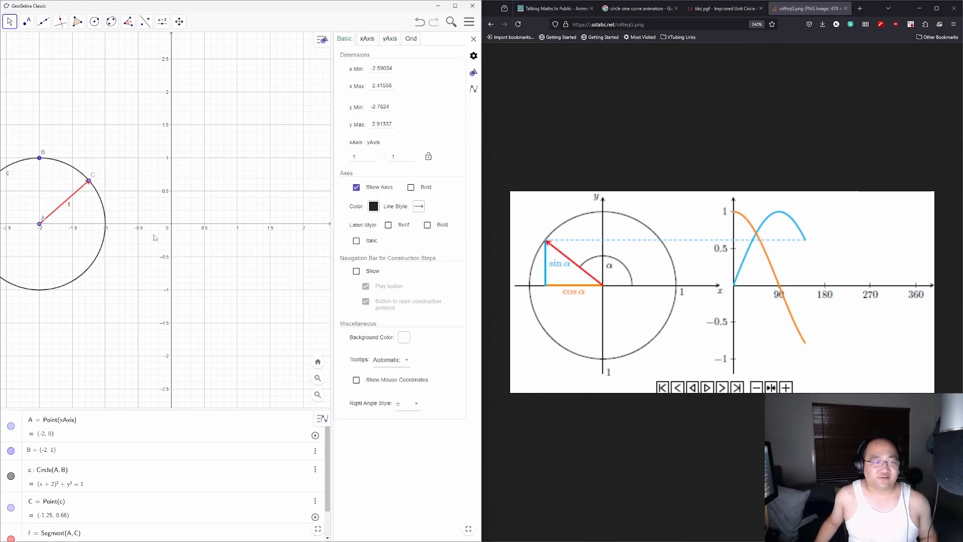
# Step: Hide point C and turn off segment f's label
pyautogui.click(89, 183)
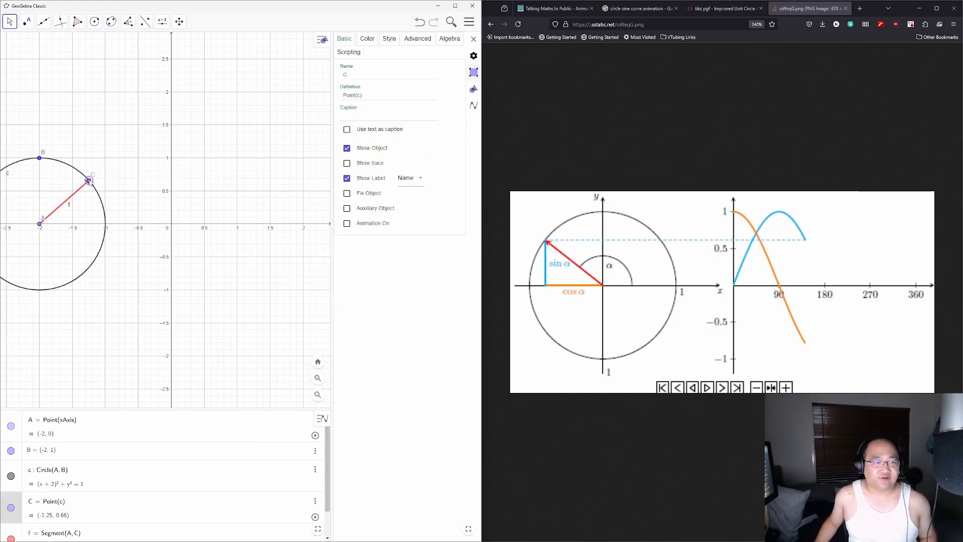
pyautogui.click(11, 508)
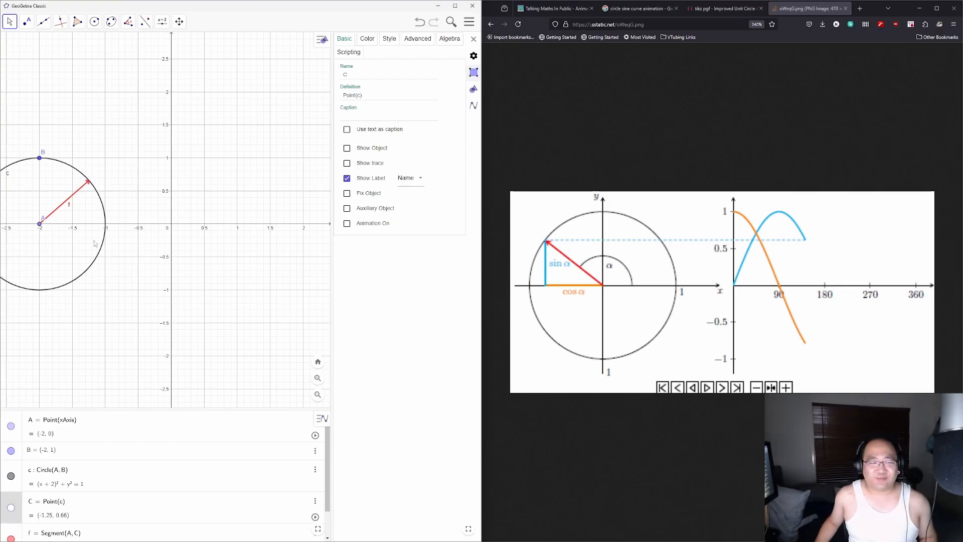
pyautogui.click(81, 193)
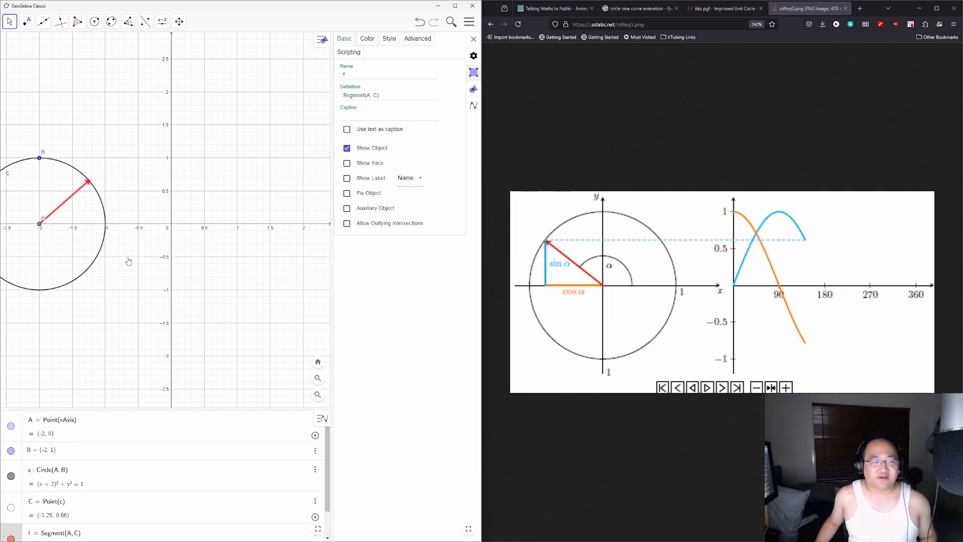
pyautogui.moveTo(128, 260); pyautogui.dragTo(193, 269)
# Step: Hide point A and nudge the graph into position
pyautogui.click(111, 225)
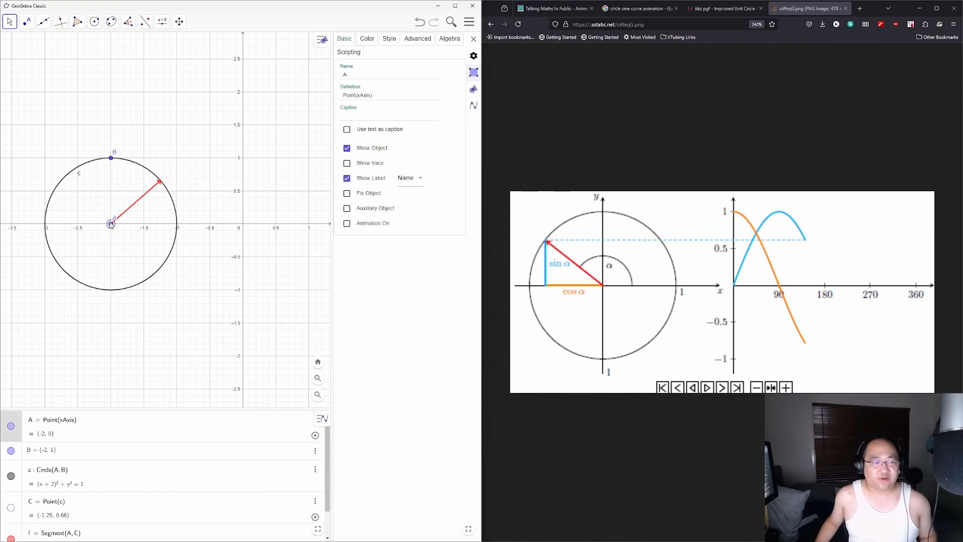
pyautogui.click(11, 427)
pyautogui.click(135, 319)
pyautogui.moveTo(215, 278); pyautogui.dragTo(174, 269)
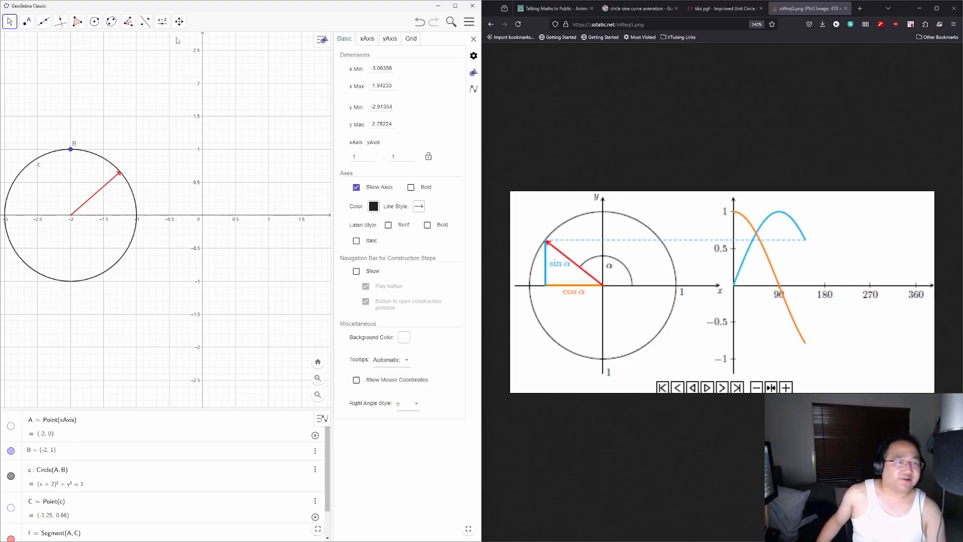
# Step: Place a slider below the circle named 'angle', set to Integer, and select its Min field
pyautogui.click(162, 21)
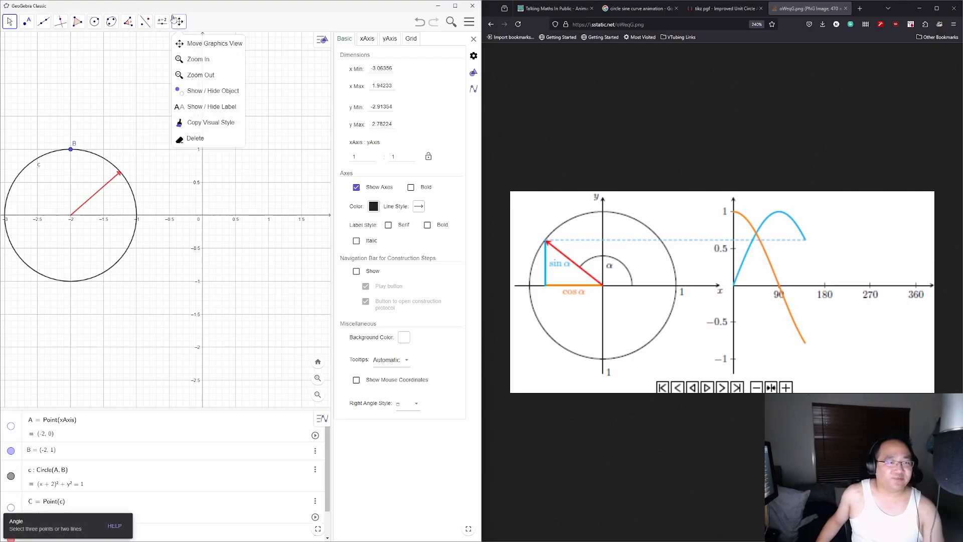
pyautogui.click(178, 43)
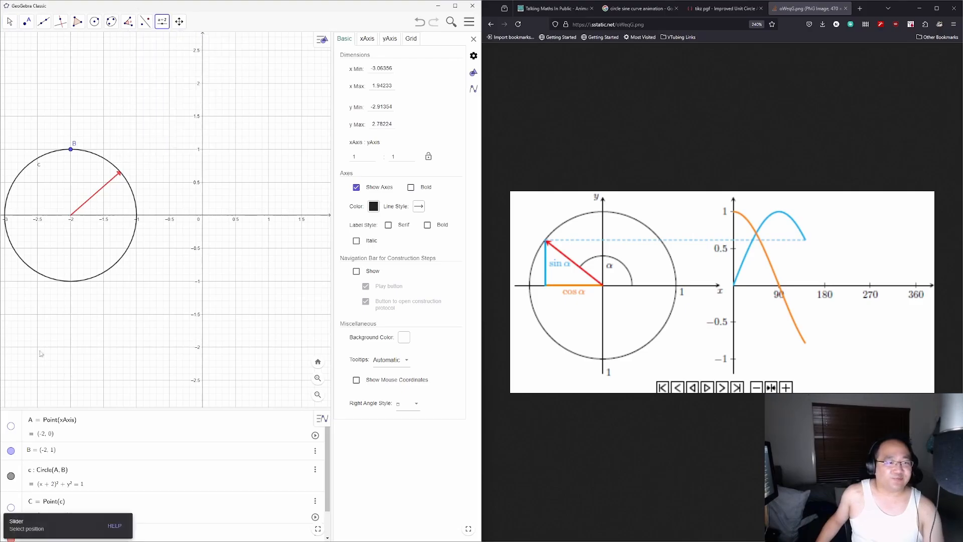
pyautogui.click(132, 333)
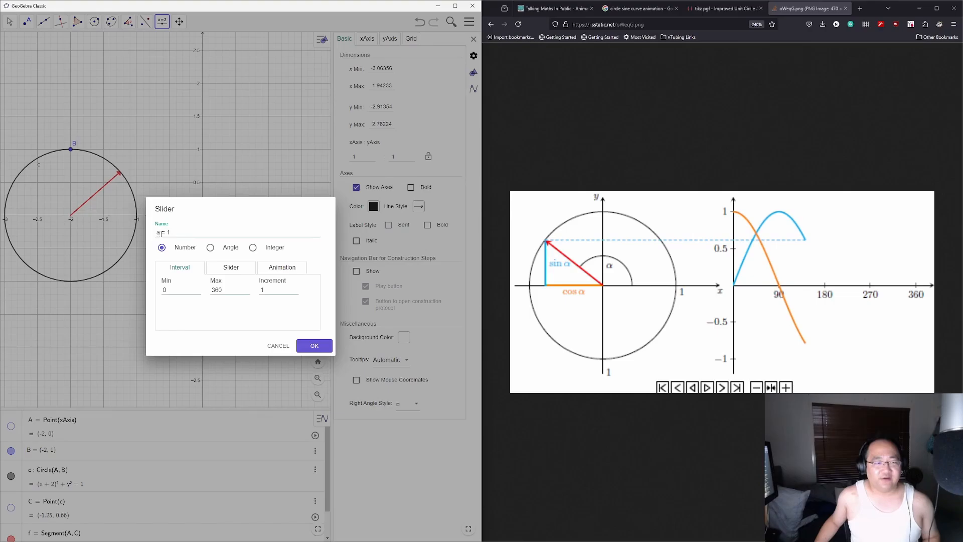
pyautogui.moveTo(161, 233); pyautogui.dragTo(148, 234)
pyautogui.write('angle')
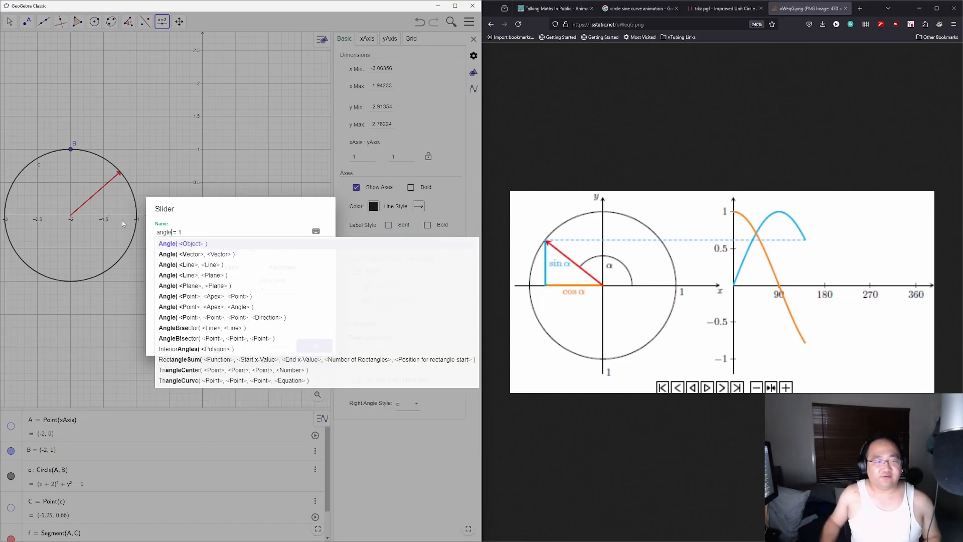
pyautogui.click(187, 217)
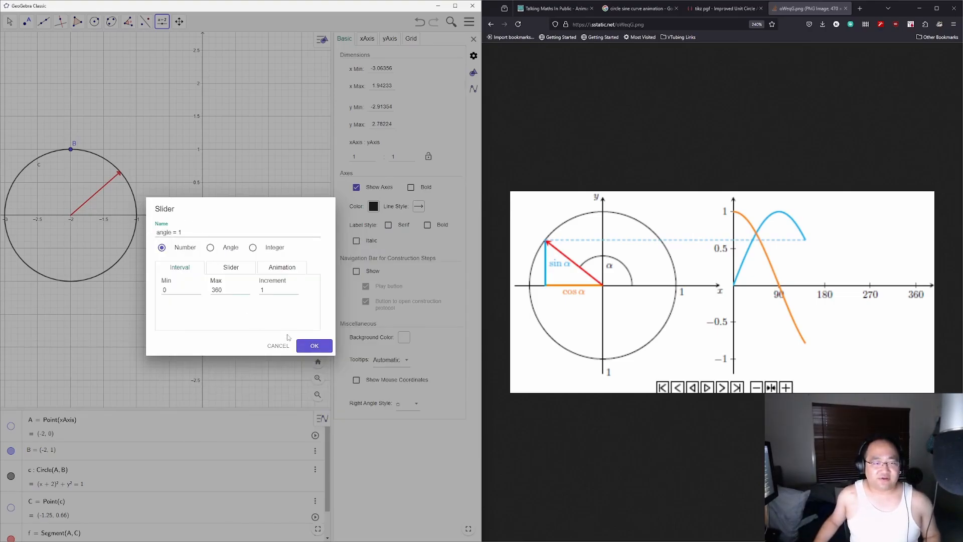
pyautogui.click(253, 248)
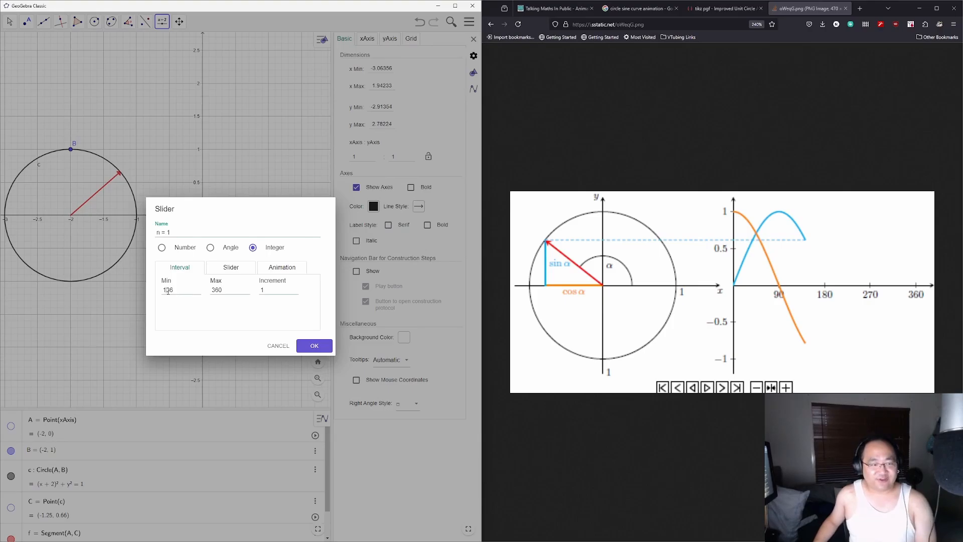
pyautogui.doubleClick(169, 290)
# Step: Create slider n with Min 1 and Max 360, and move it left under the circle
pyautogui.write('1')
pyautogui.click(314, 346)
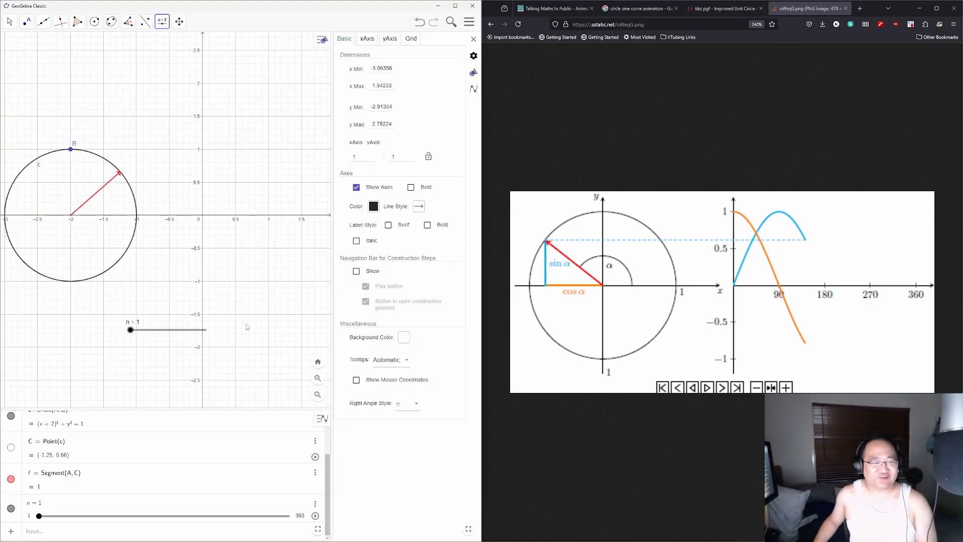
pyautogui.moveTo(169, 334); pyautogui.dragTo(93, 330)
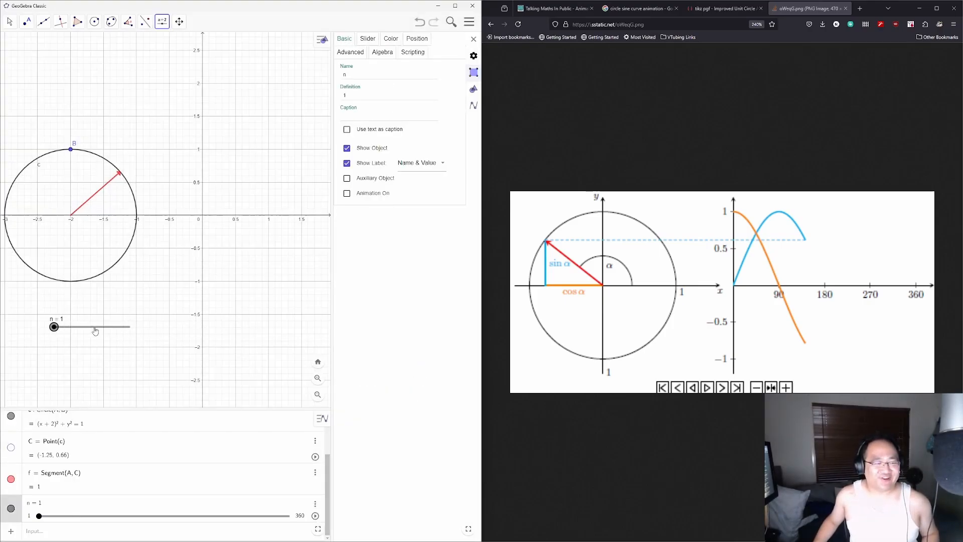
pyautogui.click(112, 183)
pyautogui.click(277, 345)
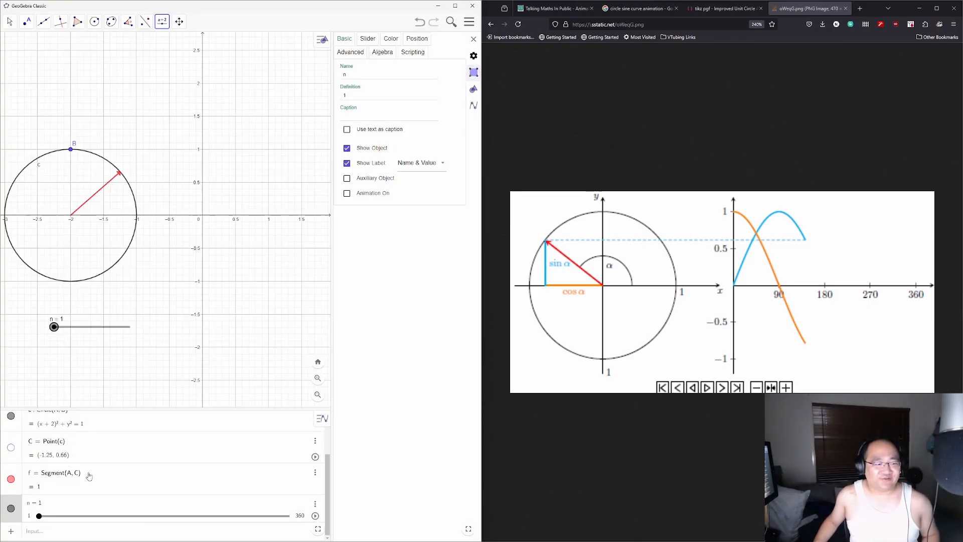
# Step: Drag slider n to the value 168
pyautogui.scroll(3, 96, 477)
pyautogui.scroll(-3, 98, 478)
pyautogui.moveTo(56, 331); pyautogui.dragTo(91, 331)
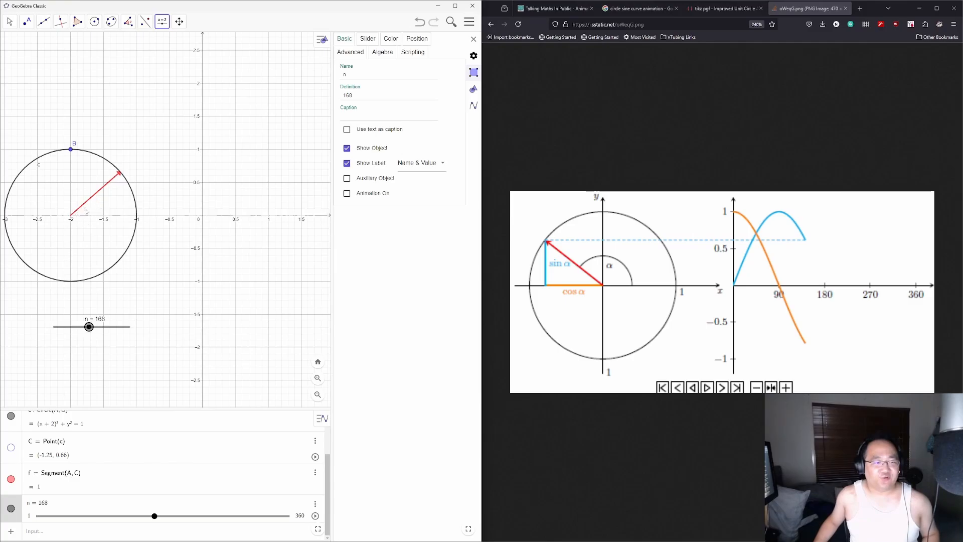
# Step: Make point C visible again, dismissing the stray Slider dialogs
pyautogui.click(115, 171)
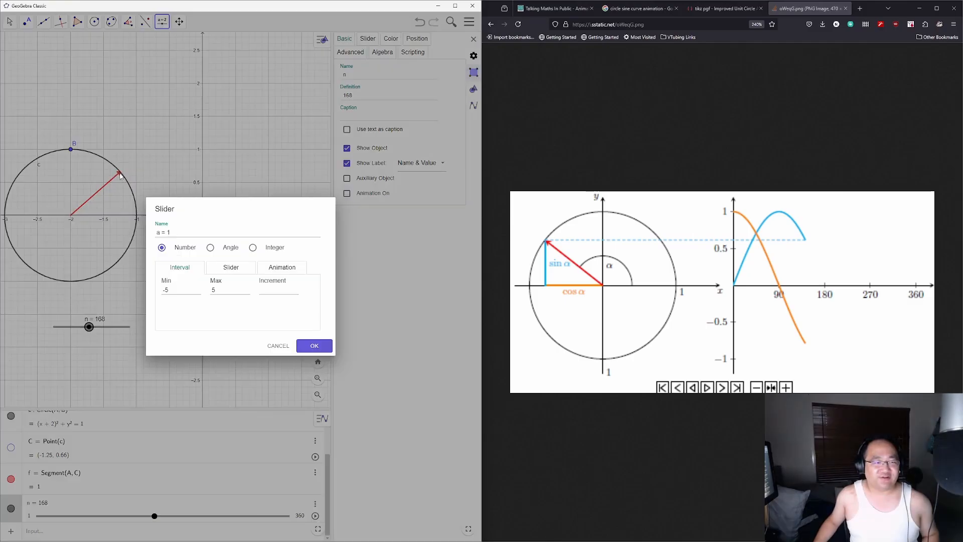
pyautogui.click(278, 346)
pyautogui.scroll(1, 28, 483)
pyautogui.click(11, 484)
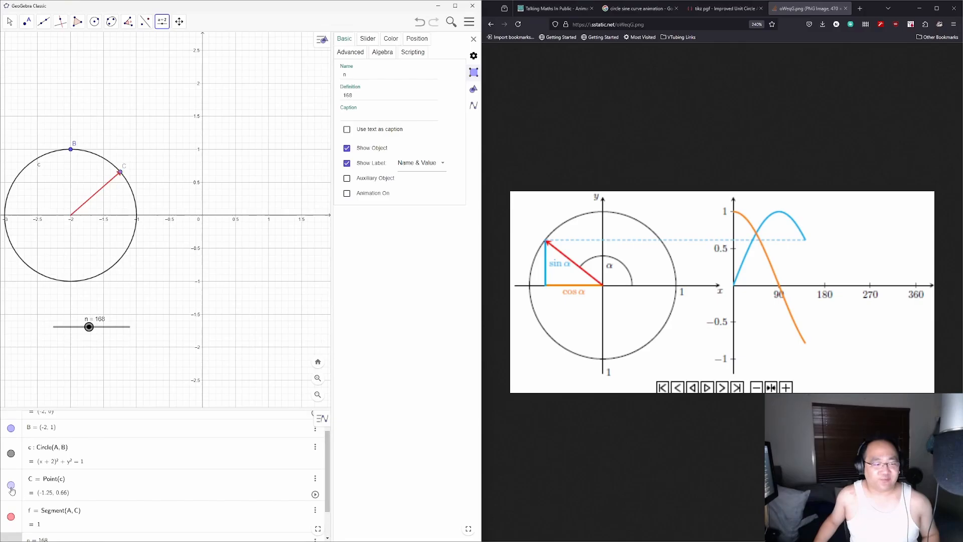
pyautogui.click(120, 172)
pyautogui.click(278, 347)
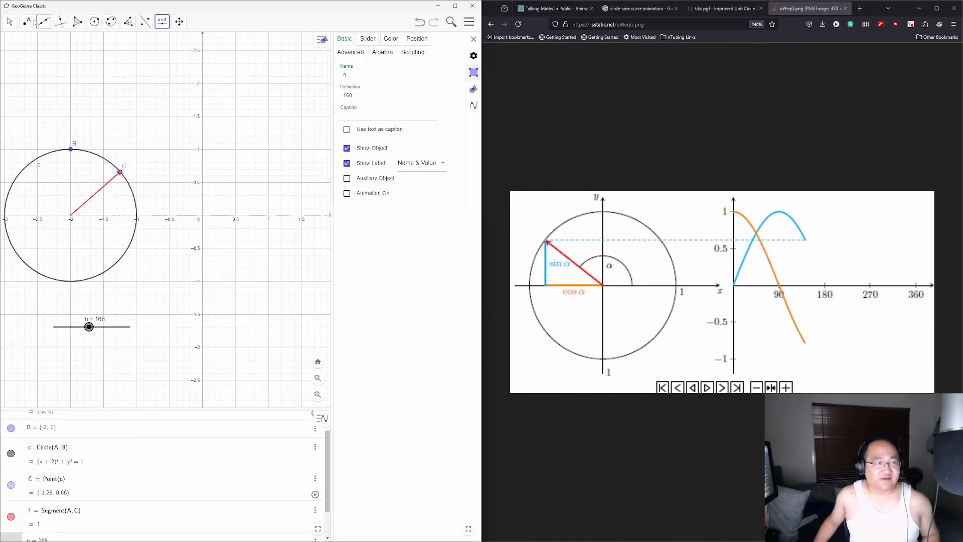
# Step: Drag point C along the circle to about (-1.13, 0.49)
pyautogui.click(10, 23)
pyautogui.moveTo(120, 172)
pyautogui.mouseDown()
pyautogui.moveTo(133, 197)
pyautogui.moveTo(121, 170)
pyautogui.moveTo(9, 191)
pyautogui.moveTo(134, 234)
pyautogui.moveTo(122, 190)
pyautogui.mouseUp()
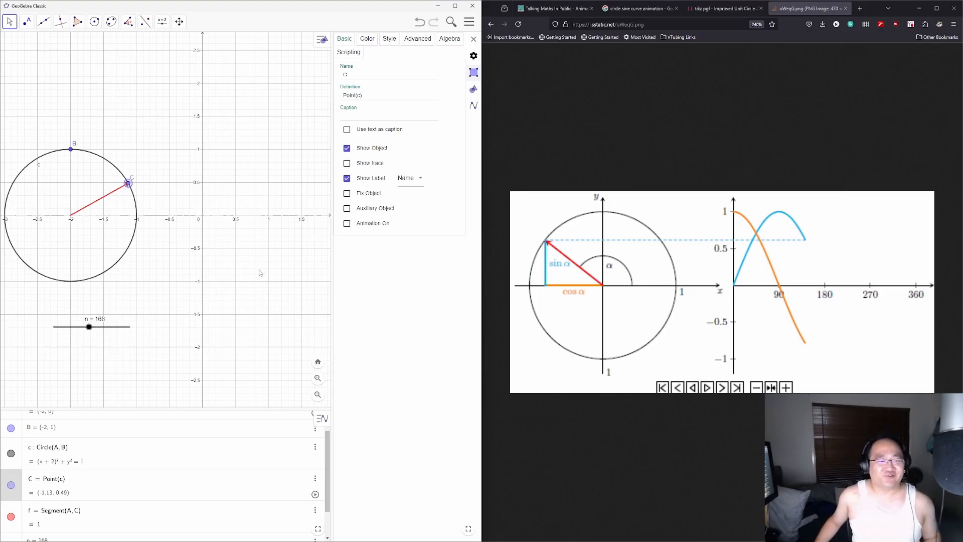
pyautogui.moveTo(259, 275); pyautogui.dragTo(239, 284)
pyautogui.scroll(-1, 256, 286)
# Step: Close the properties panel and pan the Graphics view to re-centre the circle
pyautogui.scroll(-1, 237, 284)
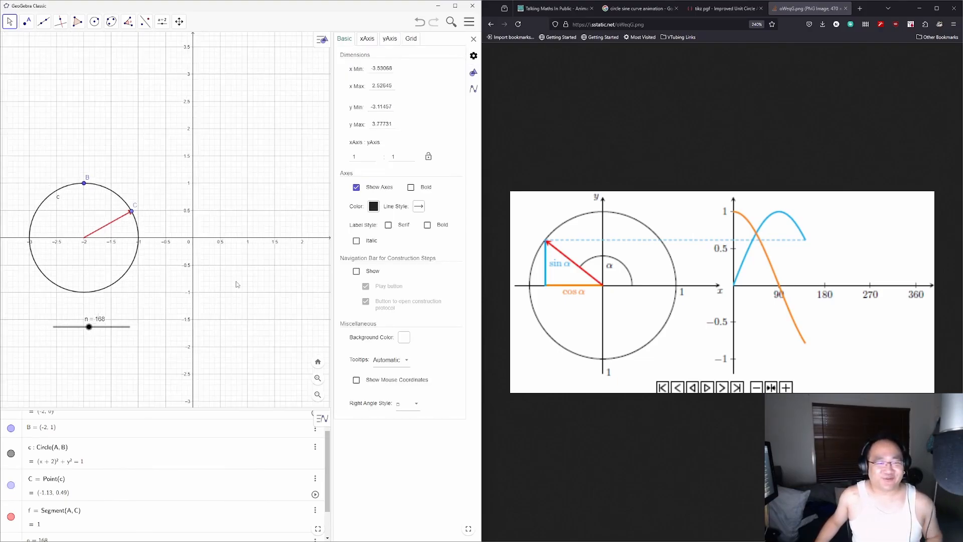
pyautogui.click(473, 39)
pyautogui.moveTo(214, 269); pyautogui.dragTo(271, 248)
pyautogui.scroll(2, 271, 247)
pyautogui.scroll(-2, 306, 273)
pyautogui.moveTo(308, 274); pyautogui.dragTo(294, 285)
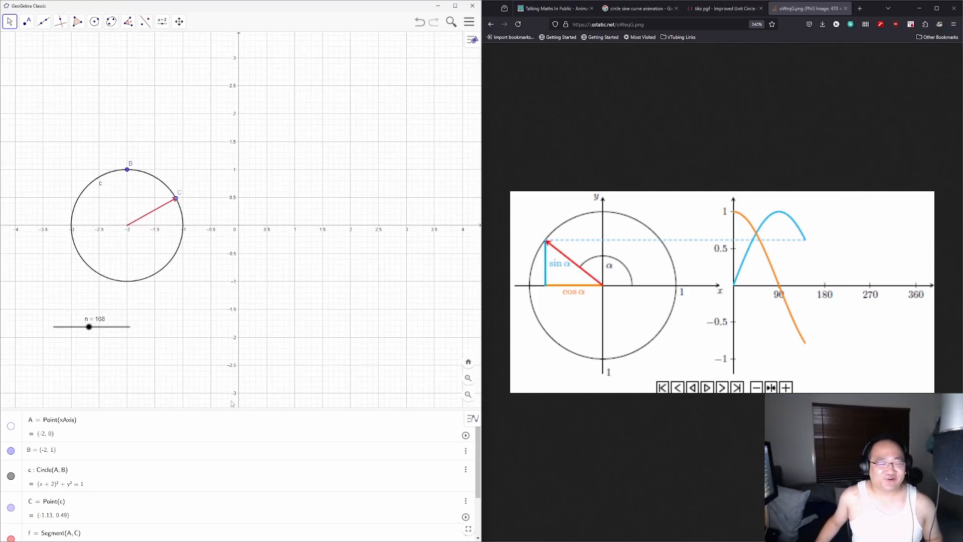
pyautogui.scroll(-2, 159, 456)
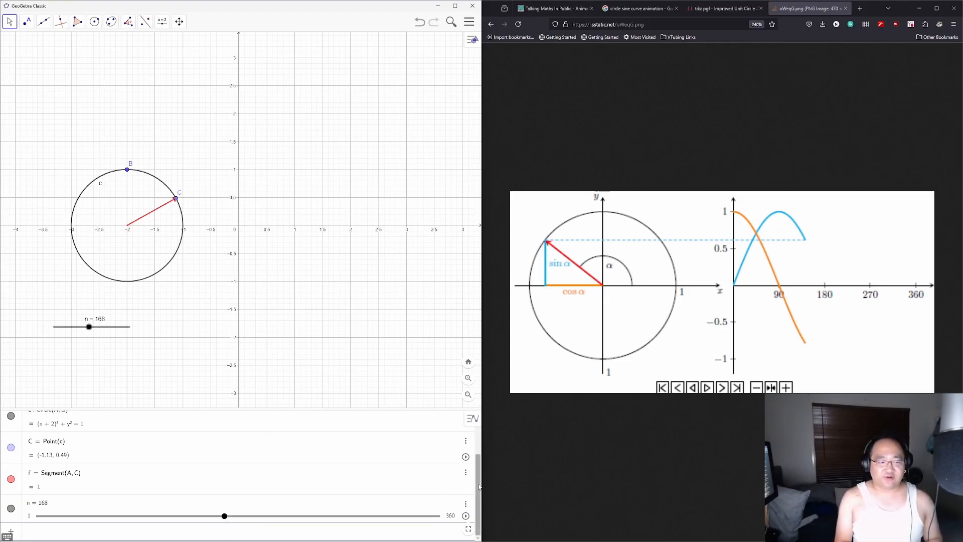
# Step: Enter sin(x) {0 <= x < 2pi} to plot one full sine wave beside the circle
pyautogui.write('sin(x)')
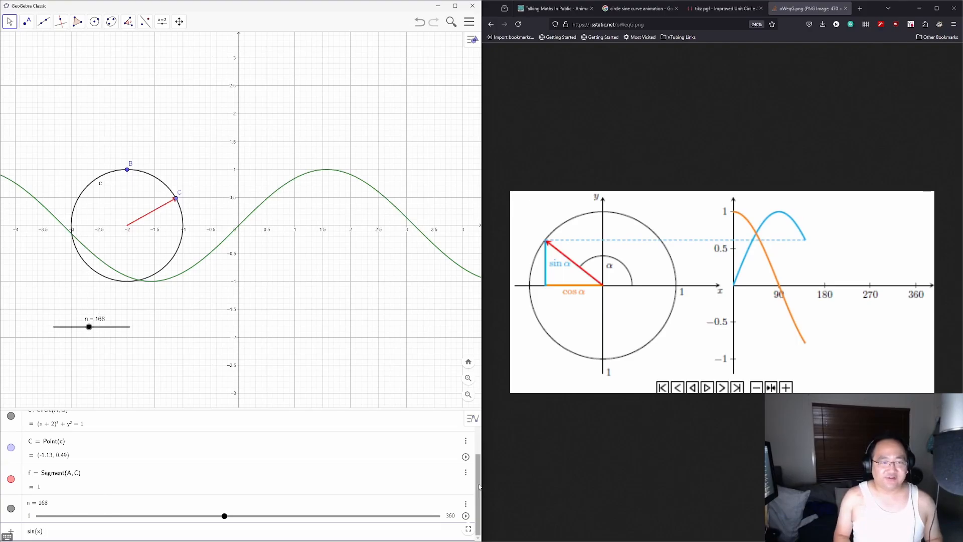
pyautogui.write(' {')
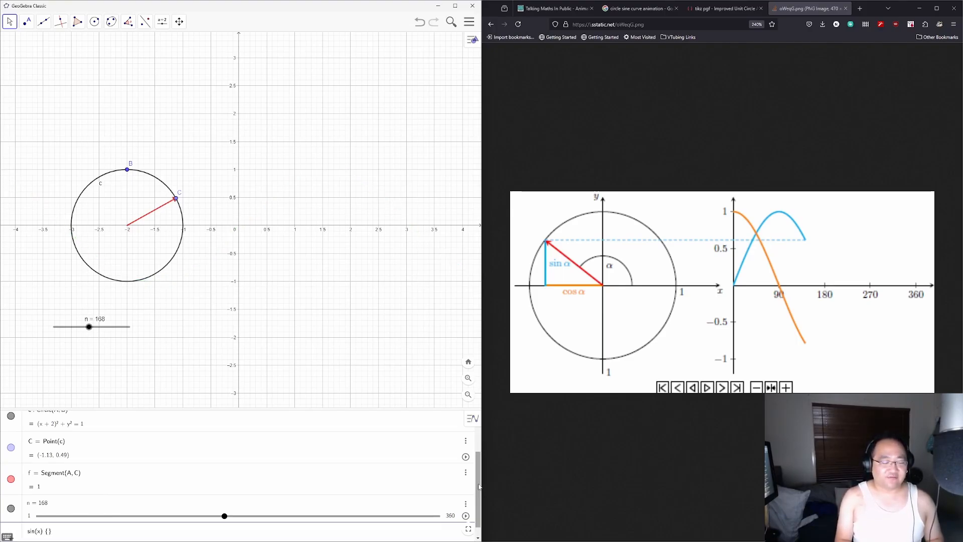
pyautogui.write('0')
pyautogui.write(' ><')
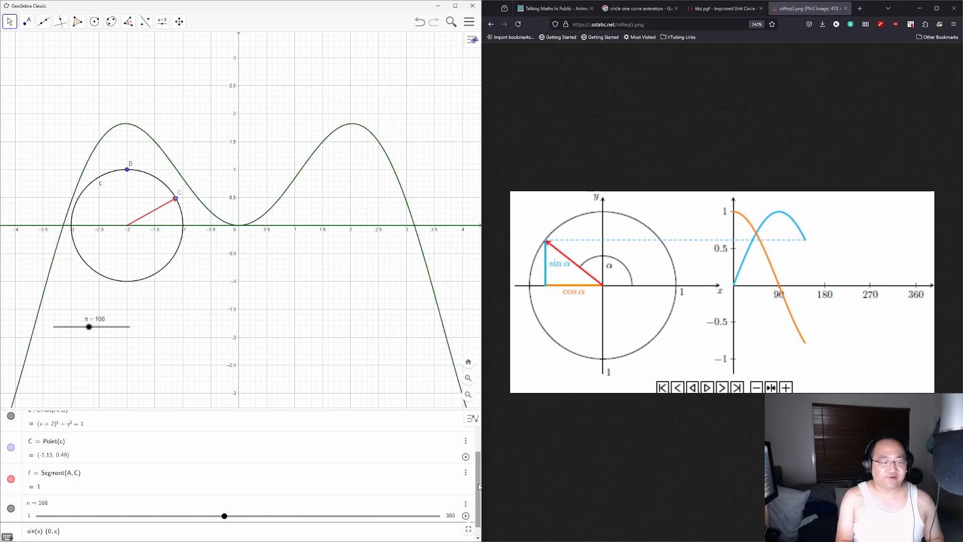
pyautogui.press('BackSpace')
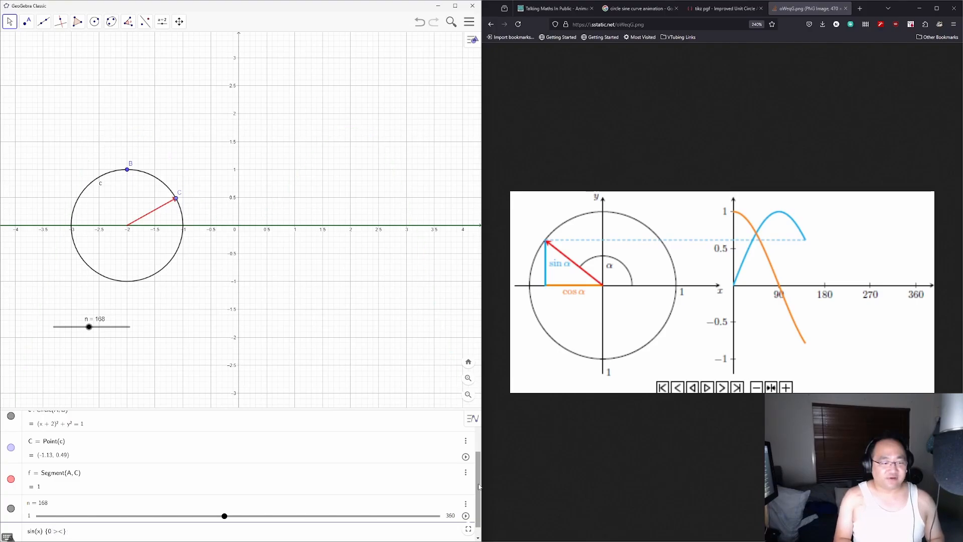
pyautogui.write('<= x <')
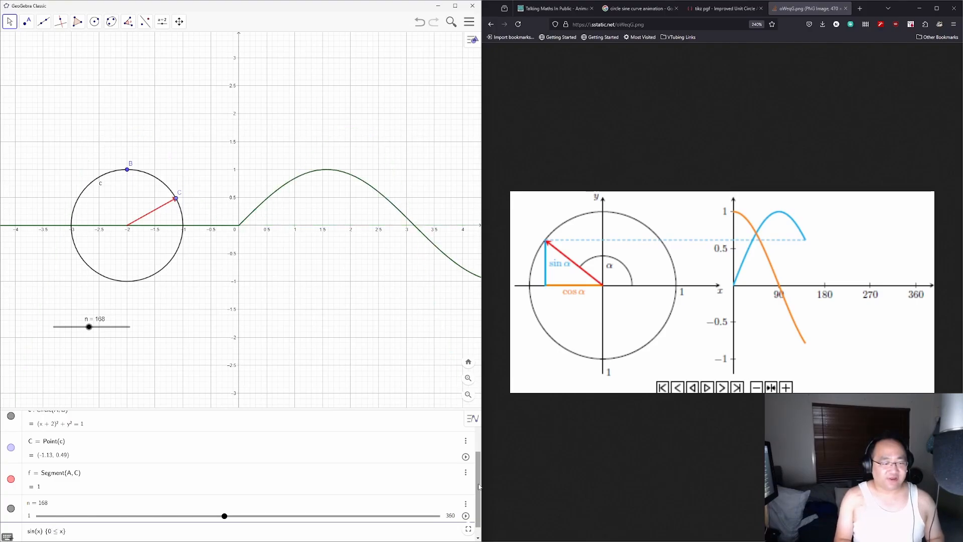
pyautogui.write(' 2pi')
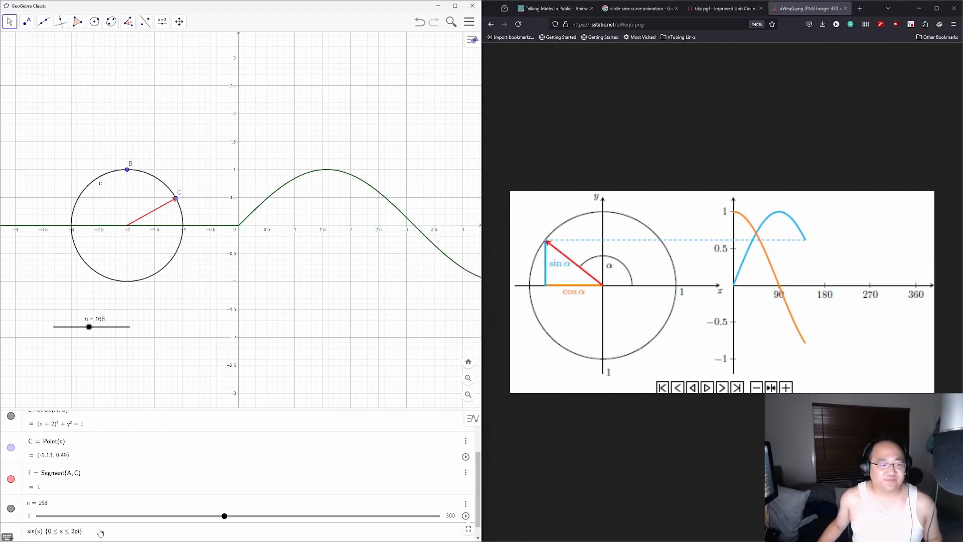
pyautogui.scroll(-1, 312, 300)
pyautogui.scroll(-5, 312, 301)
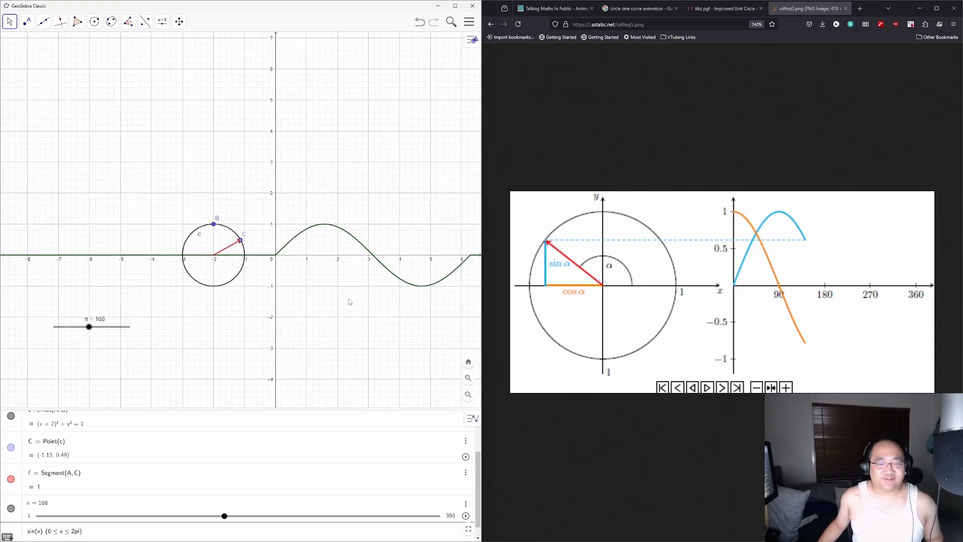
pyautogui.scroll(-3, 349, 302)
pyautogui.scroll(3, 349, 301)
pyautogui.press('Return')
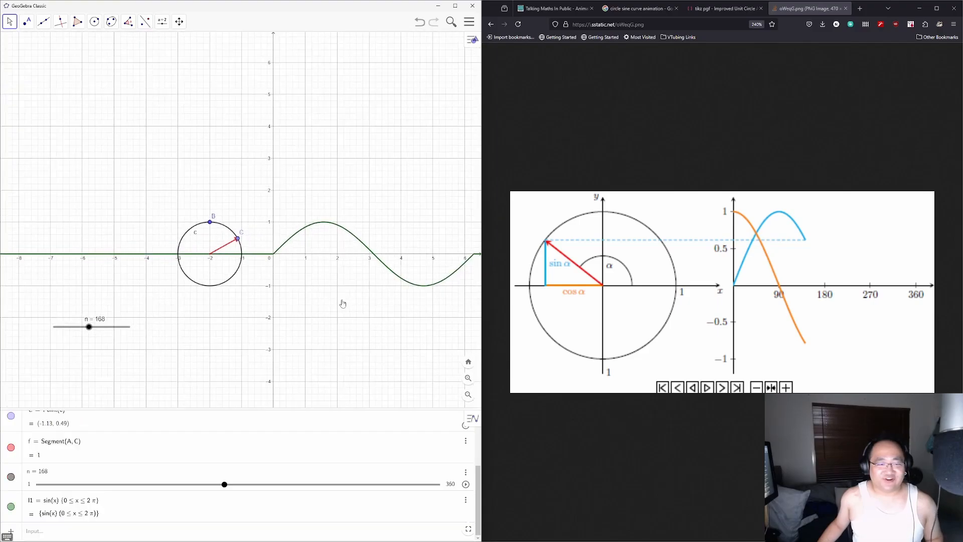
pyautogui.scroll(3, 326, 303)
pyautogui.scroll(-1, 300, 311)
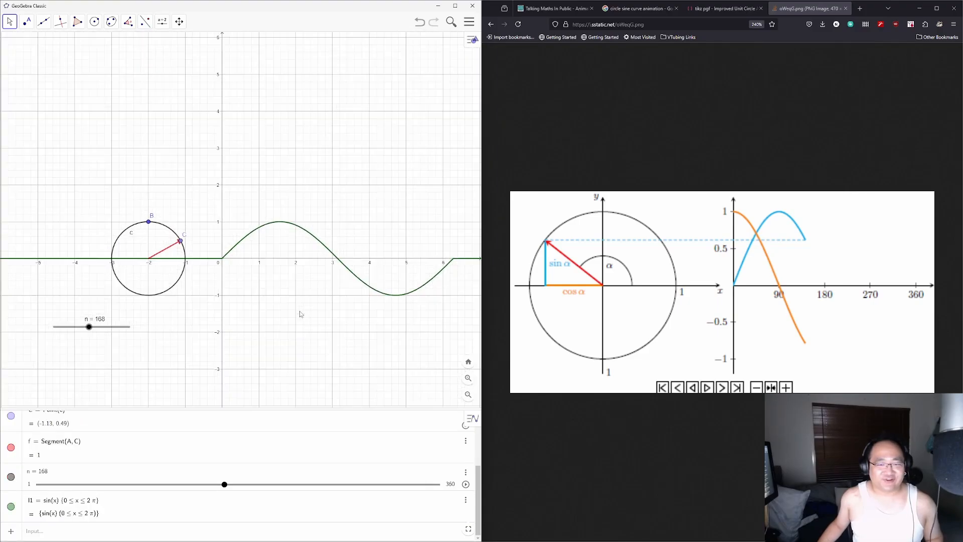
# Step: Frame the circle and sine curve, test point B, and restore the circle's radius to 1
pyautogui.scroll(1, 300, 311)
pyautogui.moveTo(300, 312); pyautogui.dragTo(262, 308)
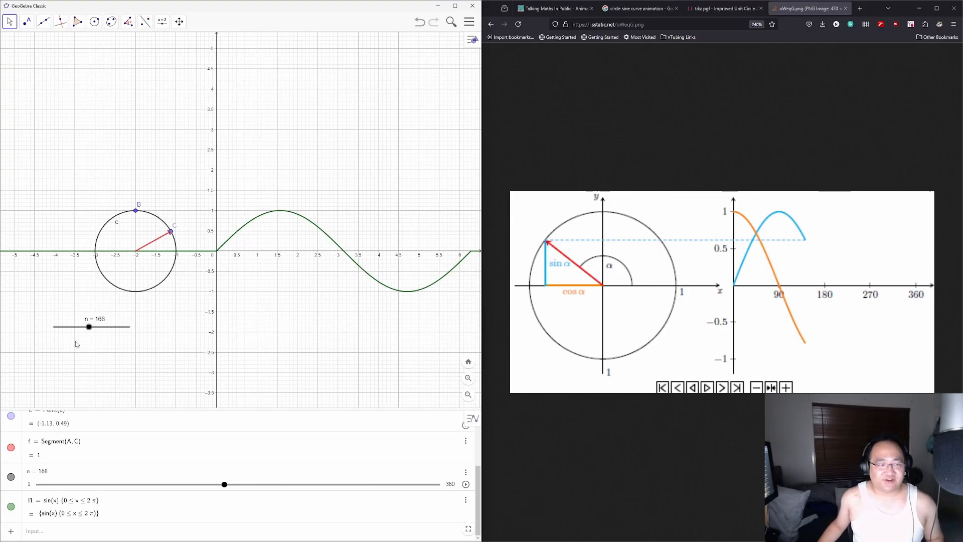
pyautogui.moveTo(103, 330); pyautogui.dragTo(145, 330)
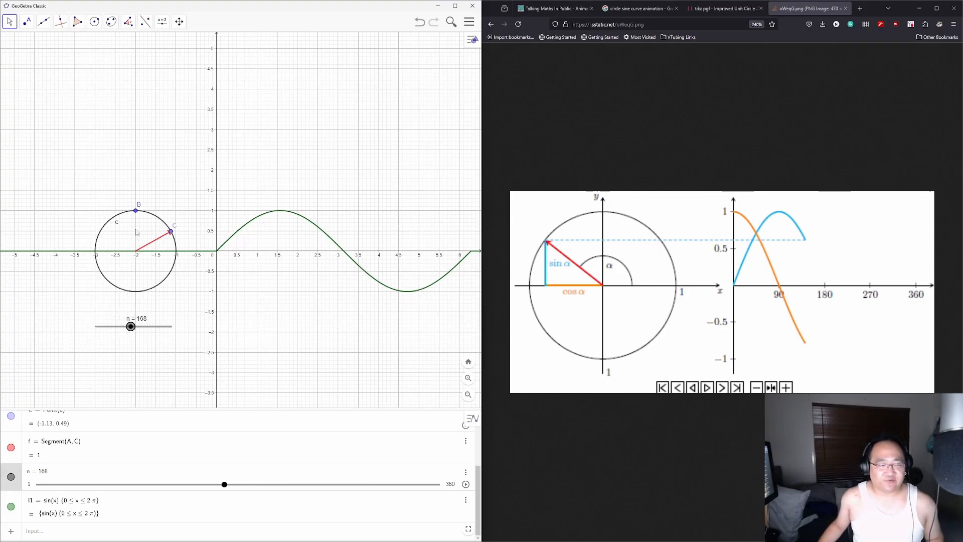
pyautogui.moveTo(136, 212)
pyautogui.mouseDown()
pyautogui.moveTo(140, 179)
pyautogui.moveTo(136, 210)
pyautogui.mouseUp()
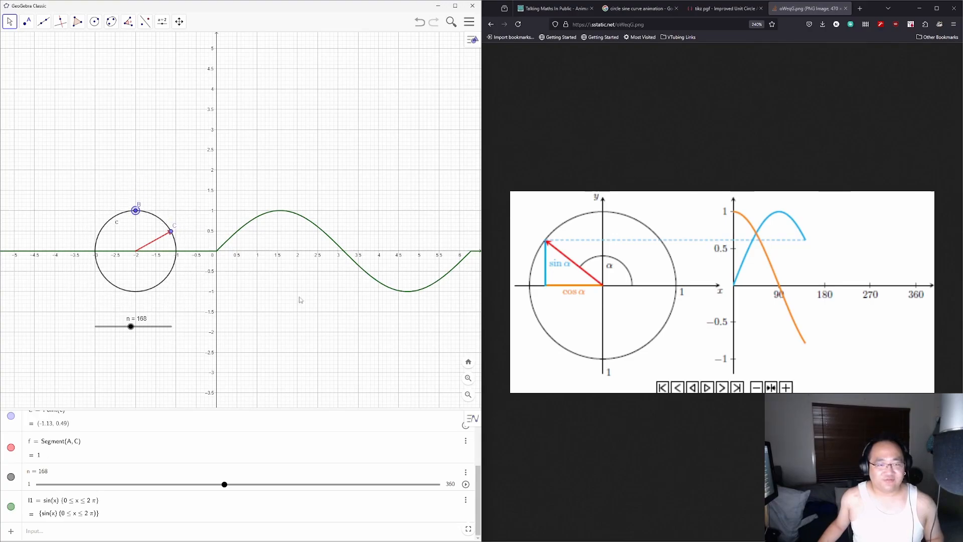
pyautogui.moveTo(303, 303); pyautogui.dragTo(278, 308)
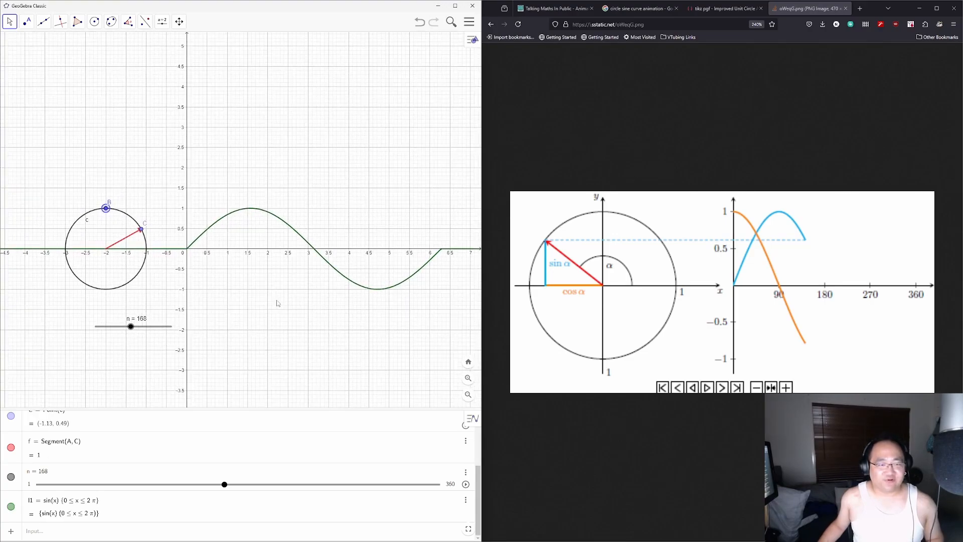
# Step: Drag slider n just beneath the circle and select the sine curve l1
pyautogui.scroll(1, 278, 302)
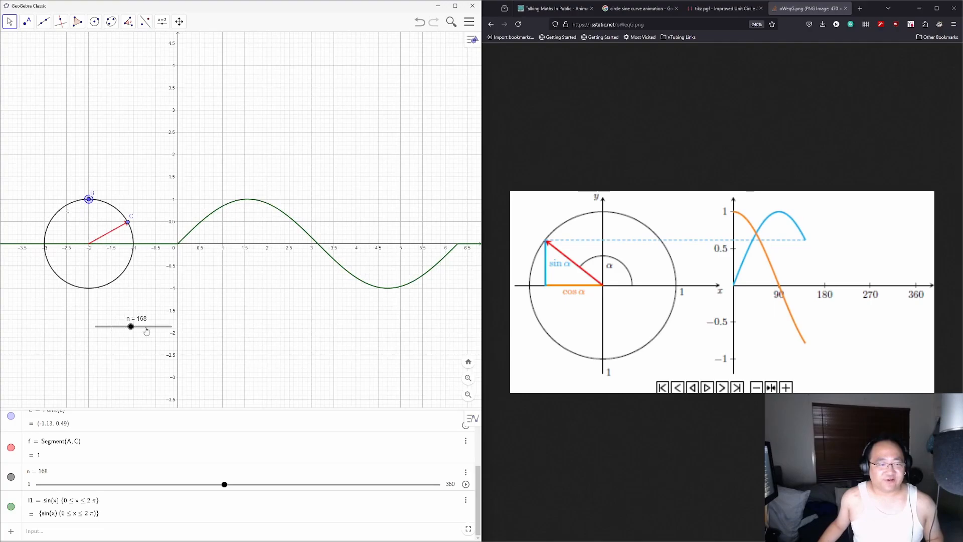
pyautogui.moveTo(151, 330); pyautogui.dragTo(109, 317)
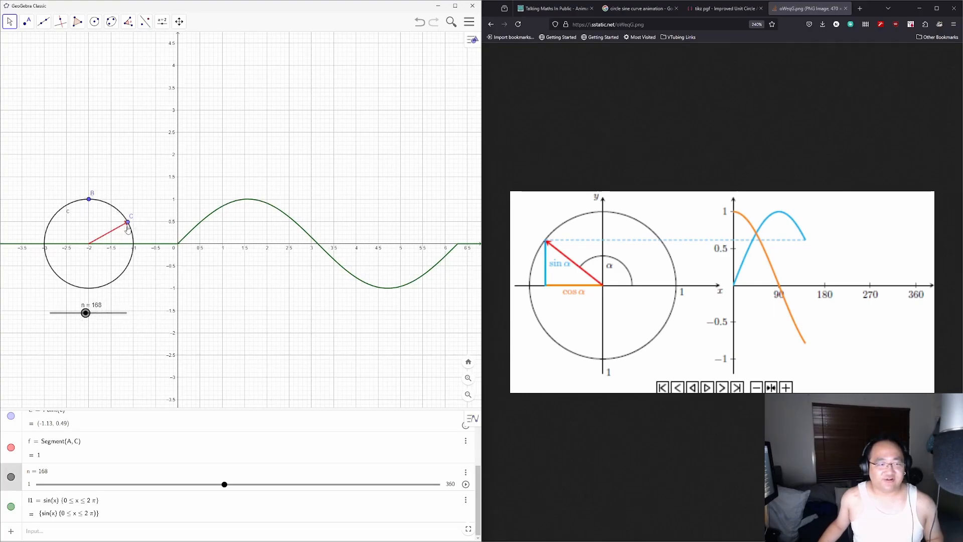
pyautogui.click(118, 518)
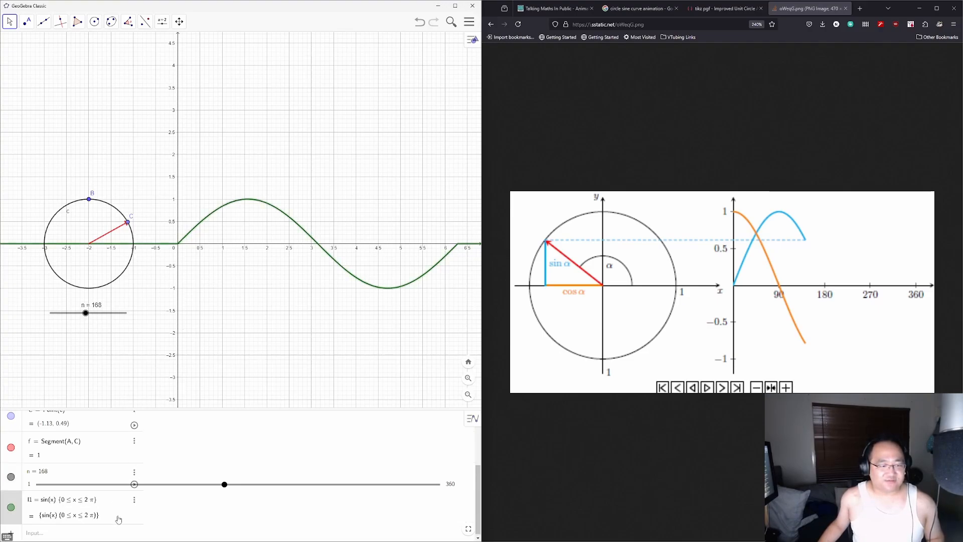
pyautogui.click(721, 126)
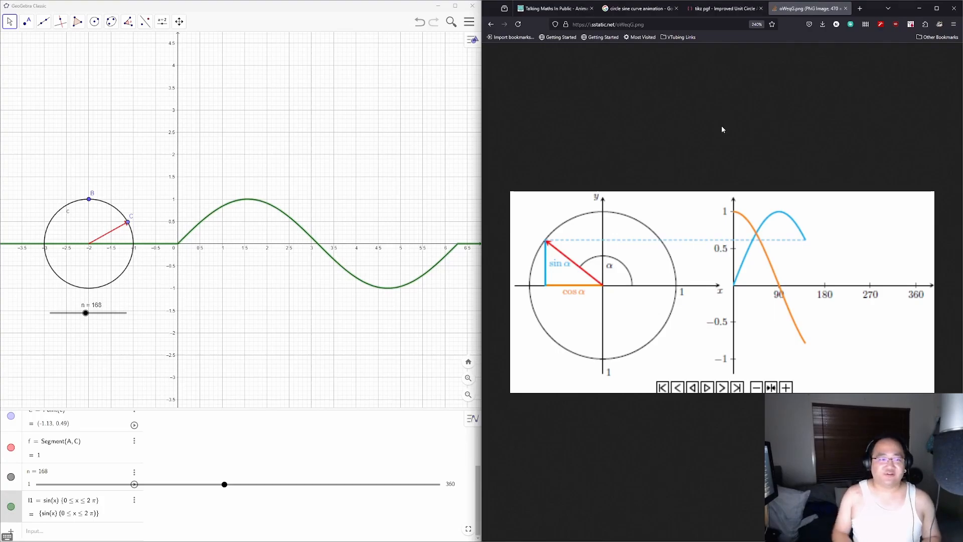
# Step: Search Google in a new tab for 'geogebra function specify interval'
pyautogui.hotkey('ctrl', 't')
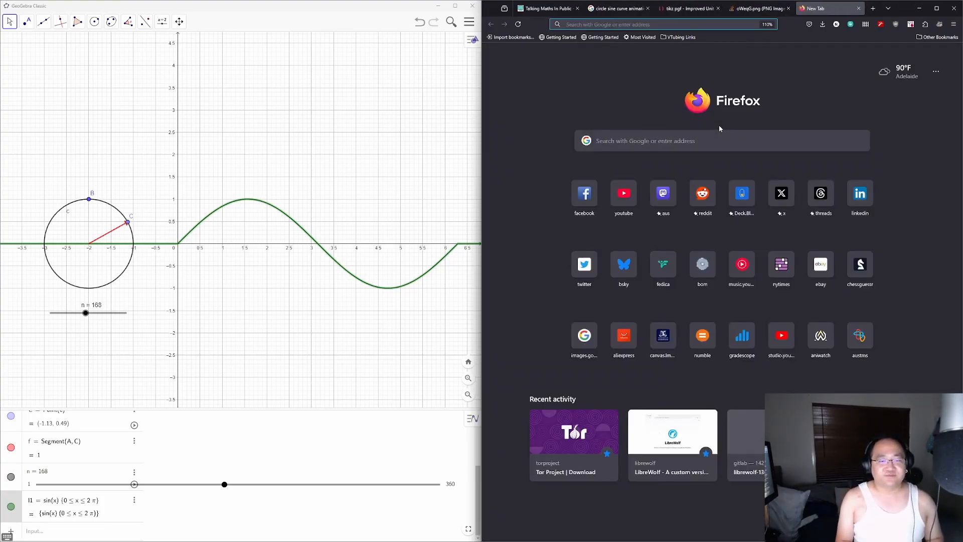
pyautogui.write('geogebra function')
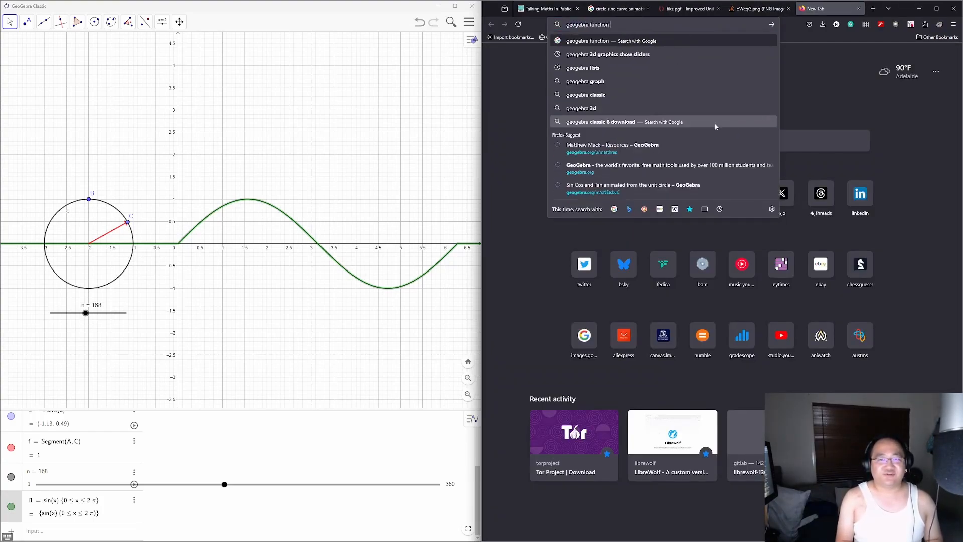
pyautogui.write(' specify interval')
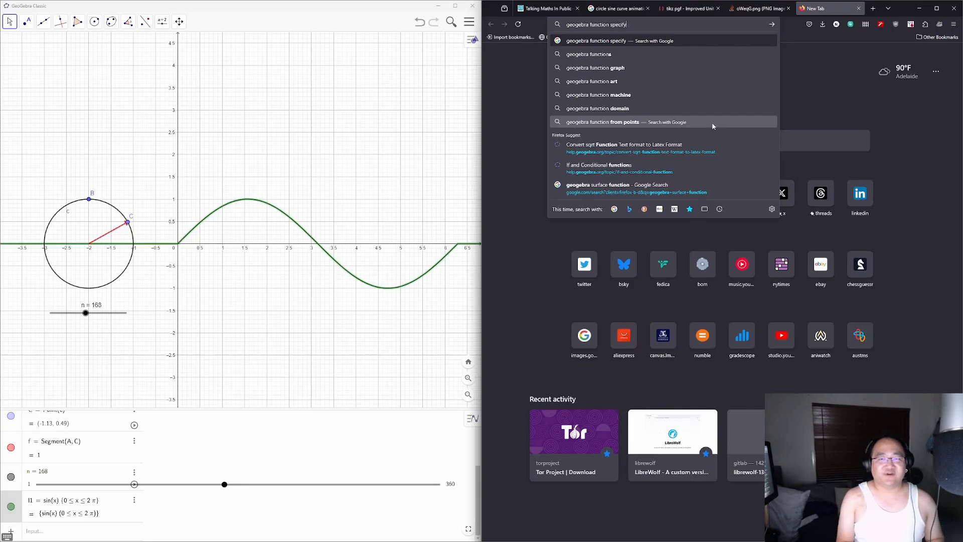
pyautogui.press('Return')
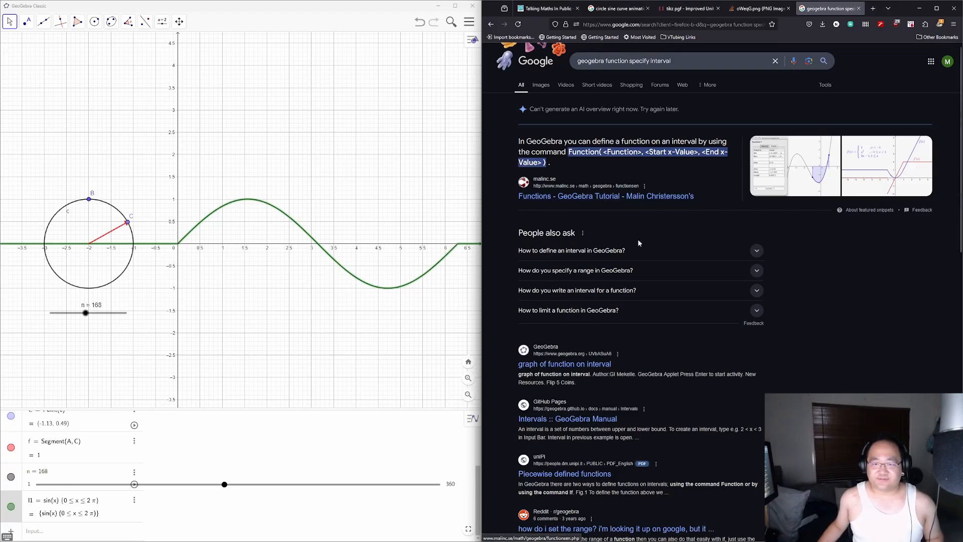
# Step: Skim the search results, then return to the oWeqG.png unit-circle reference image
pyautogui.scroll(-3, 664, 284)
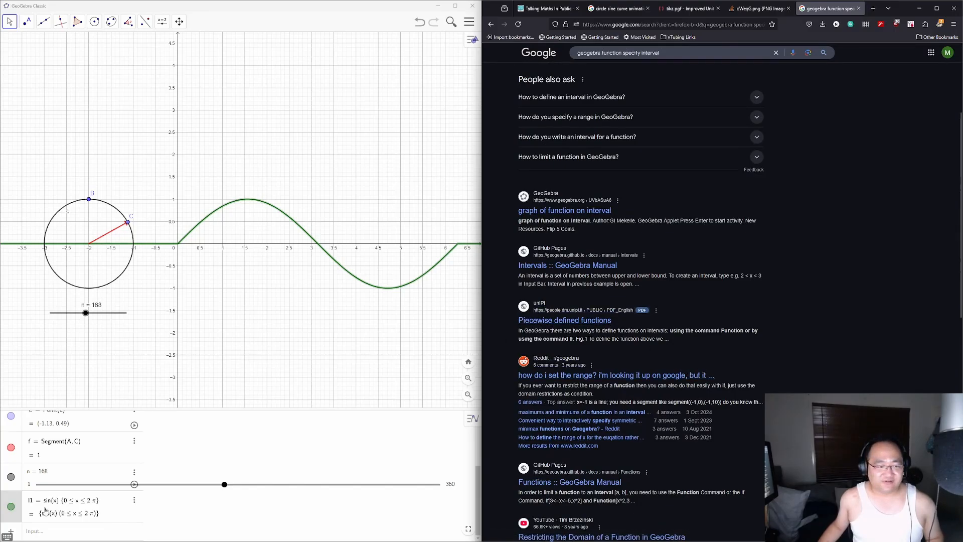
pyautogui.click(27, 503)
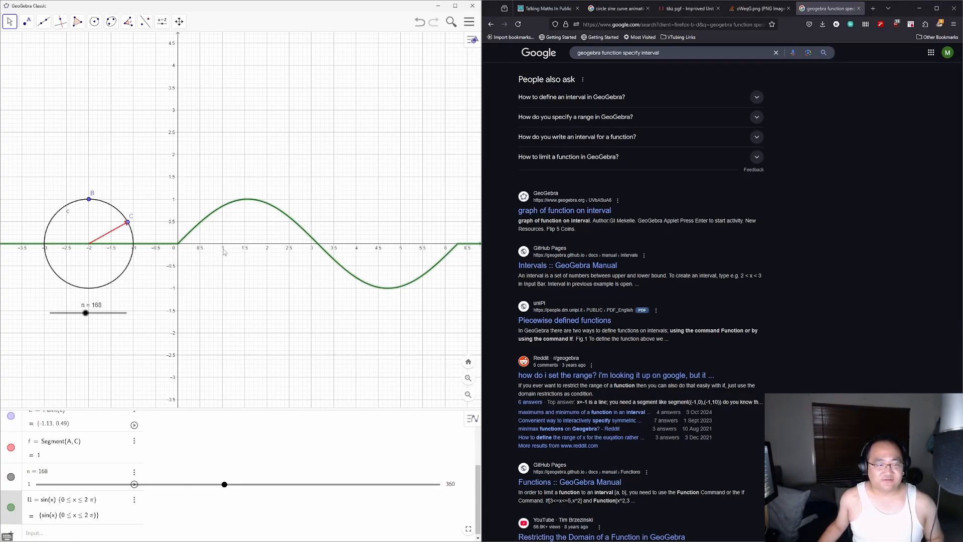
pyautogui.click(242, 266)
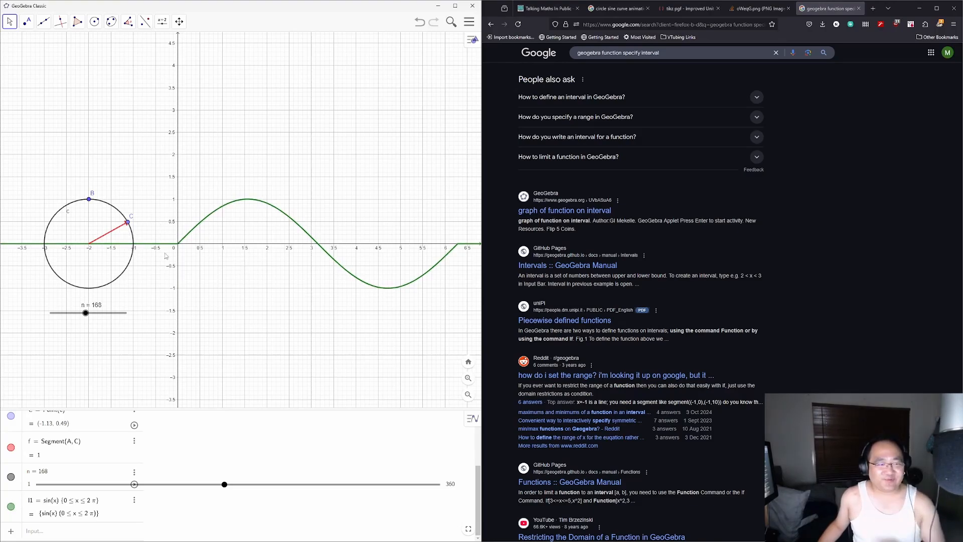
pyautogui.scroll(3, 812, 288)
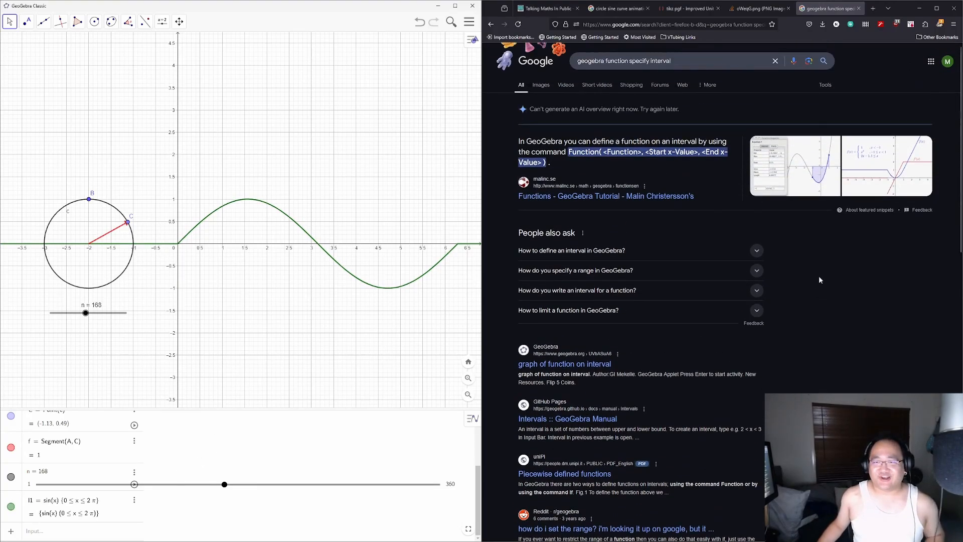
pyautogui.click(760, 9)
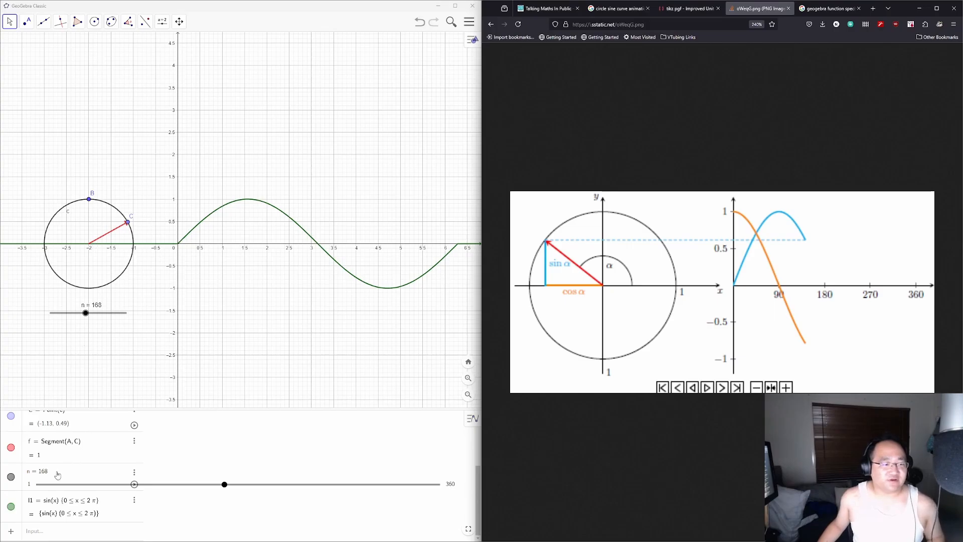
# Step: Show centre A and draw segment g from A to D (-1, 0), where the circle meets the x-axis
pyautogui.scroll(3, 57, 474)
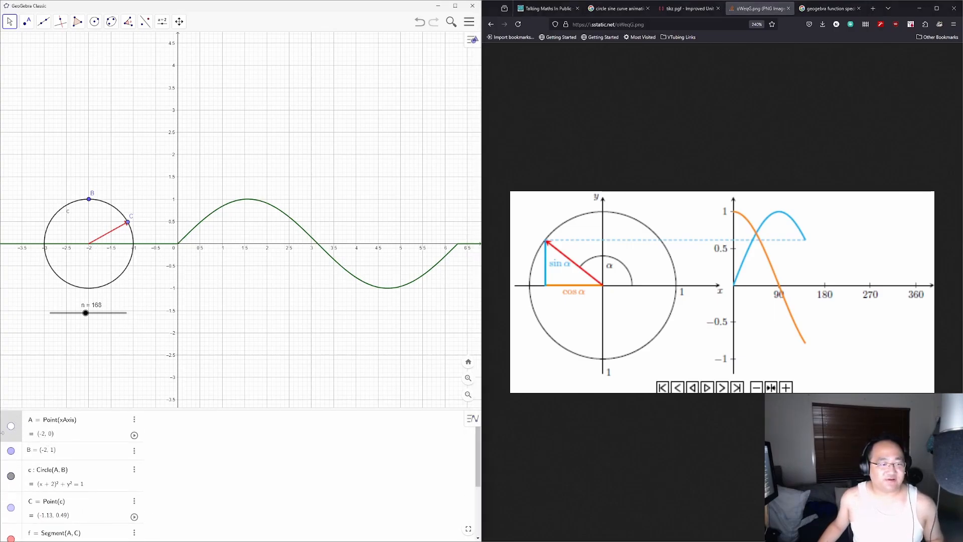
pyautogui.click(11, 426)
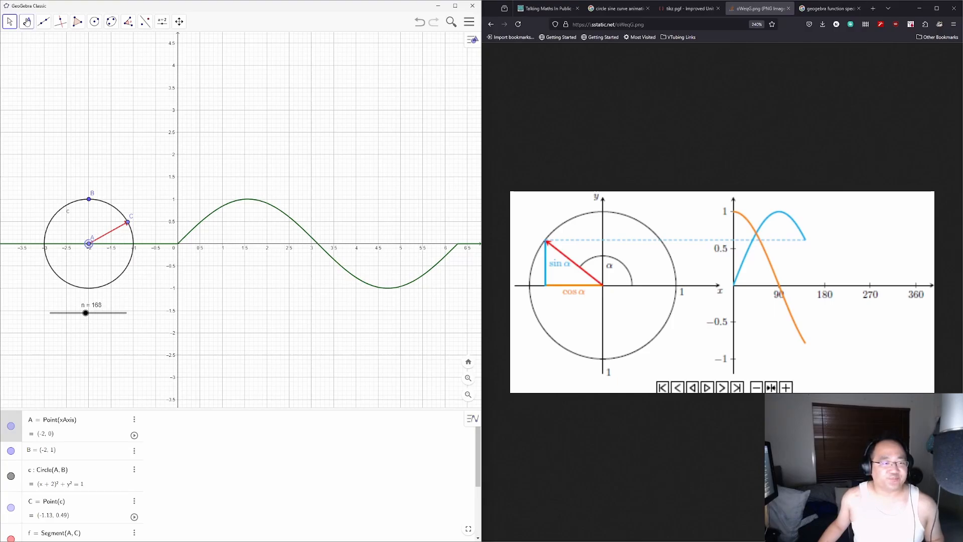
pyautogui.click(44, 22)
pyautogui.click(56, 58)
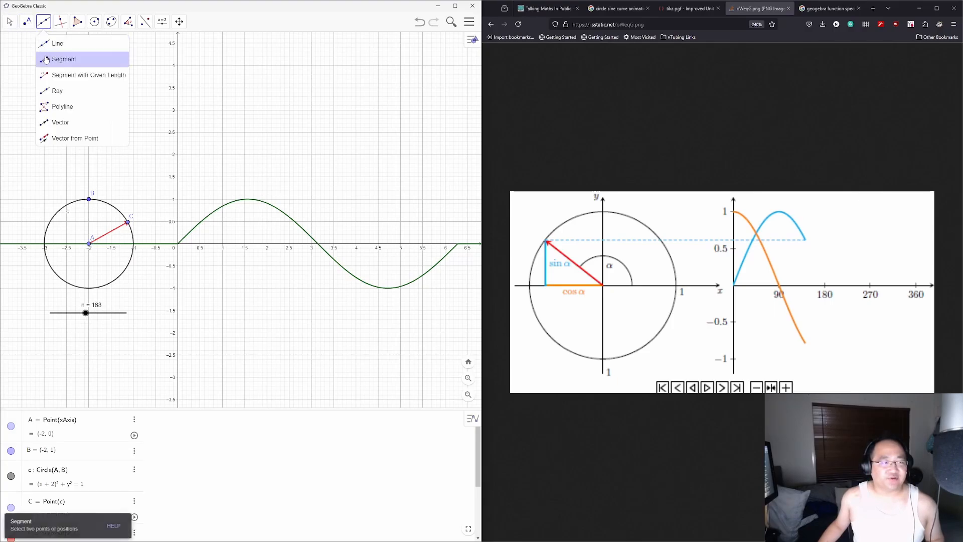
pyautogui.click(89, 245)
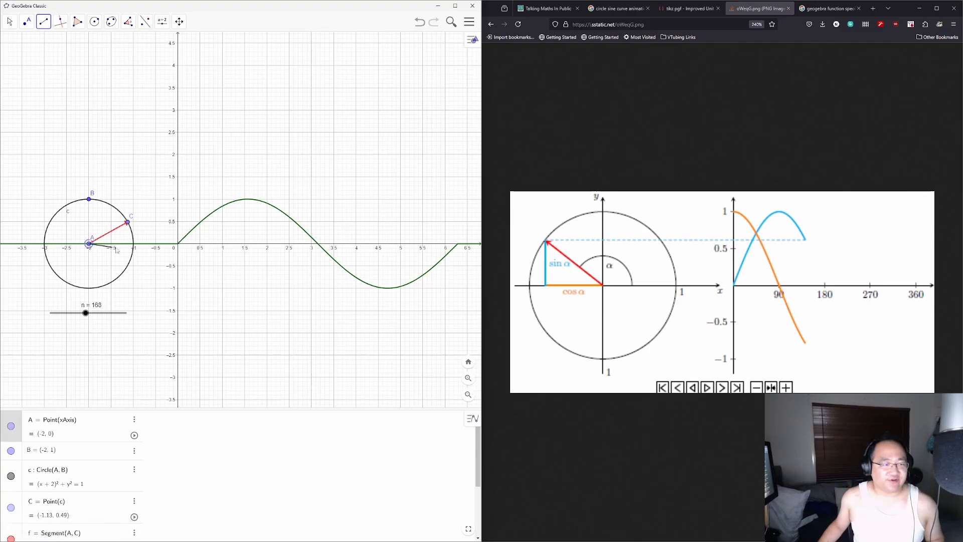
pyautogui.click(134, 244)
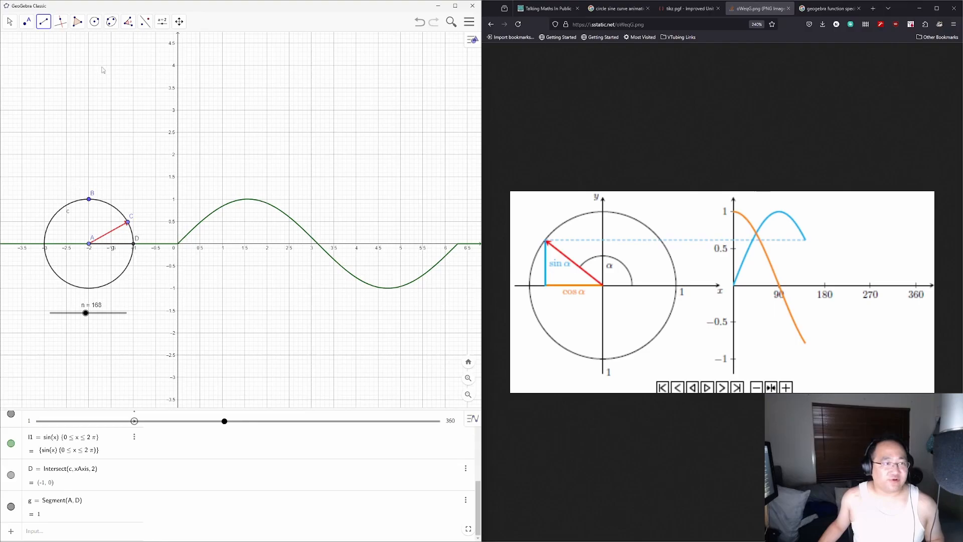
pyautogui.click(128, 21)
# Step: Measure angle α from C through centre A to D
pyautogui.click(135, 46)
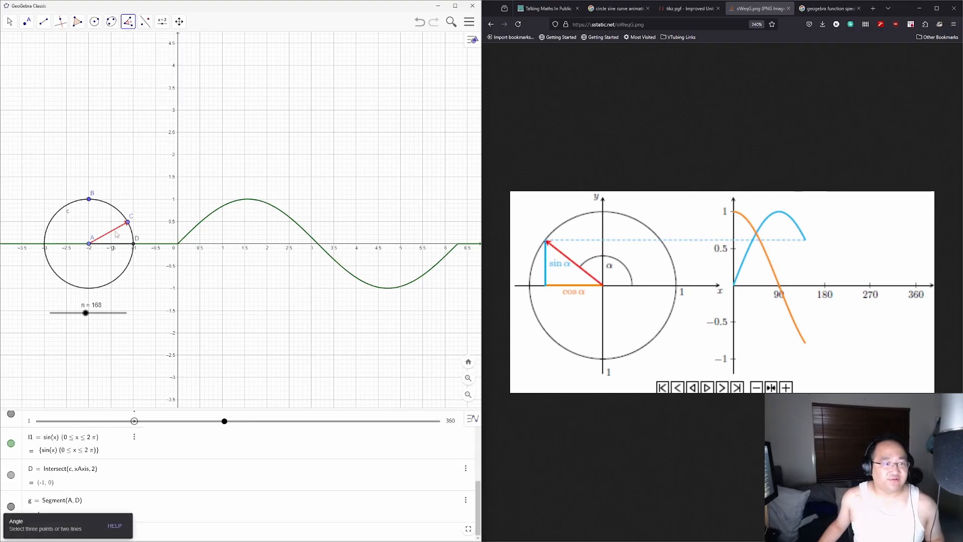
pyautogui.click(128, 222)
pyautogui.click(90, 245)
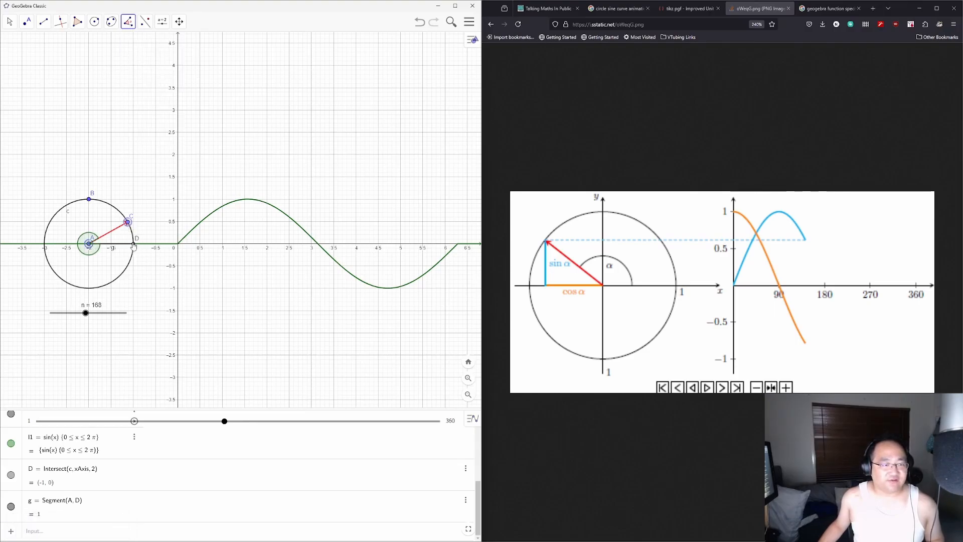
pyautogui.click(134, 245)
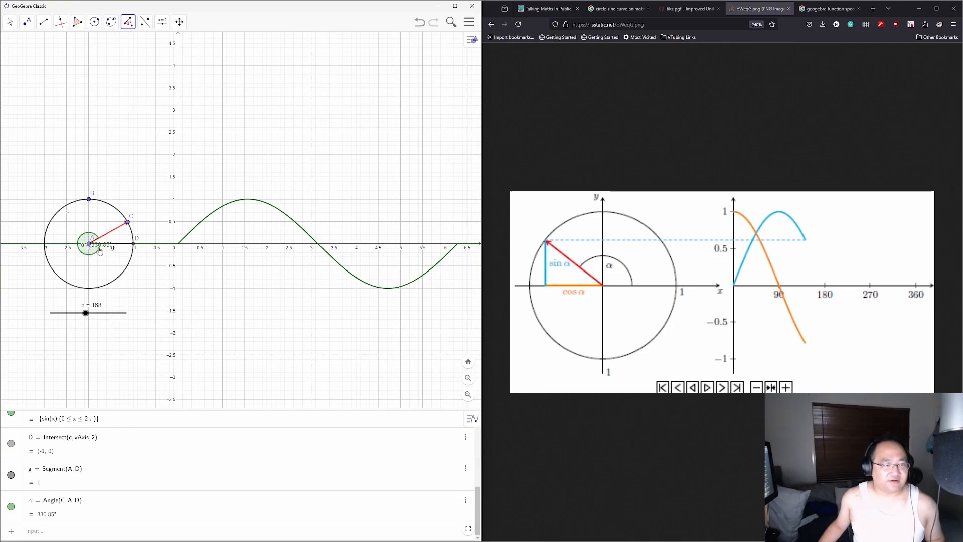
# Step: Inspect angle α's properties, keeping its 0° to 360° range
pyautogui.rightClick(98, 511)
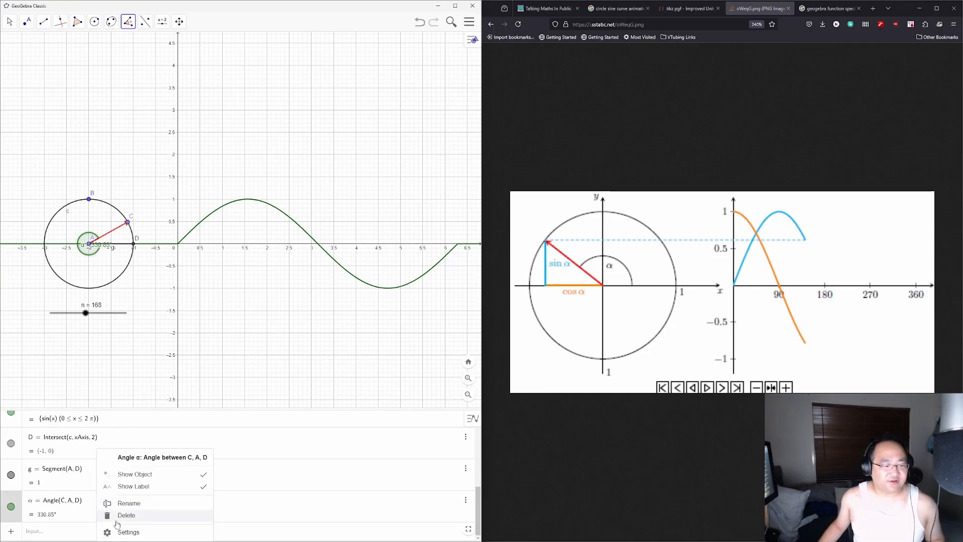
pyautogui.click(135, 529)
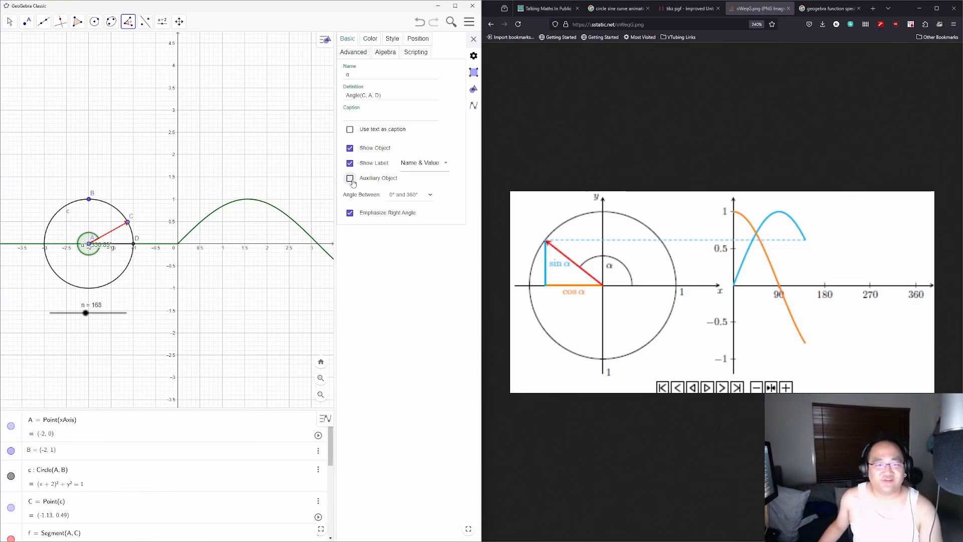
pyautogui.click(417, 195)
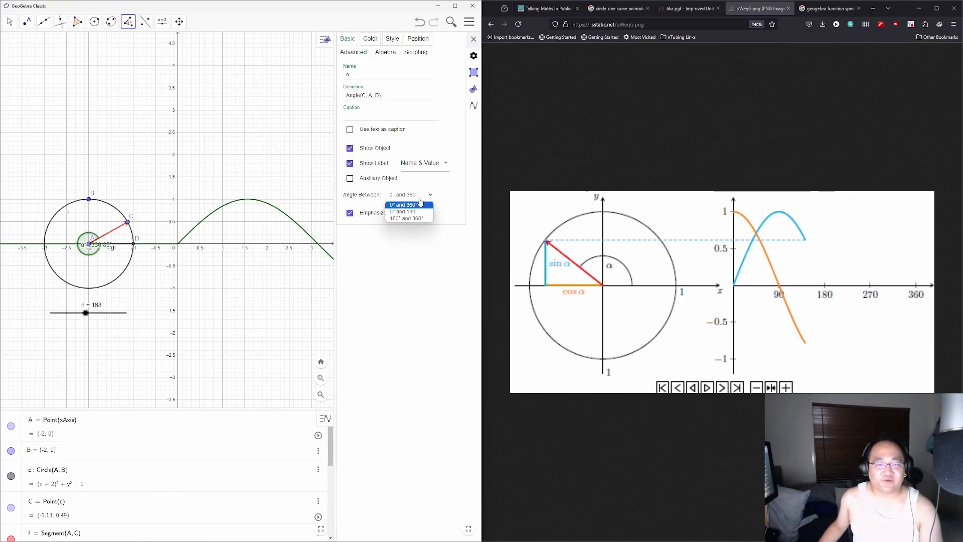
pyautogui.click(419, 201)
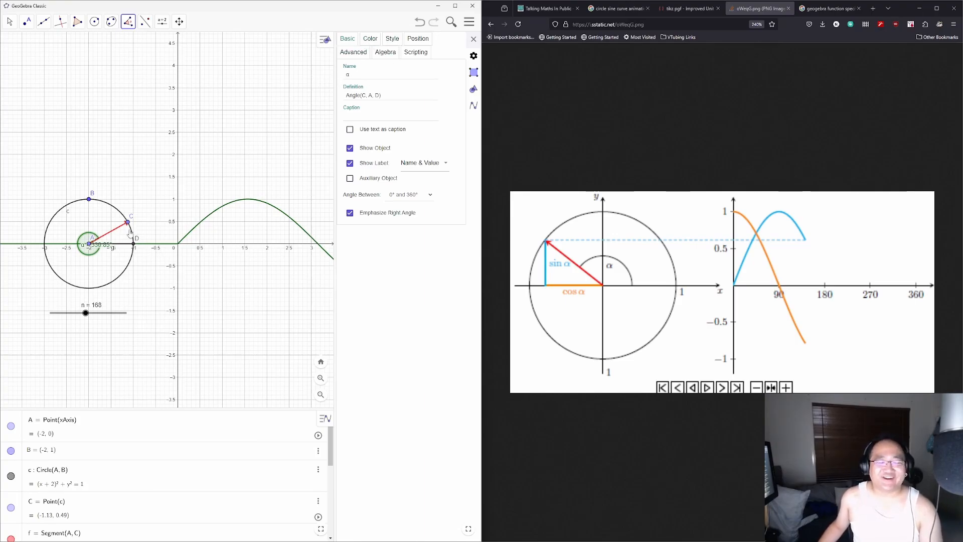
pyautogui.click(387, 56)
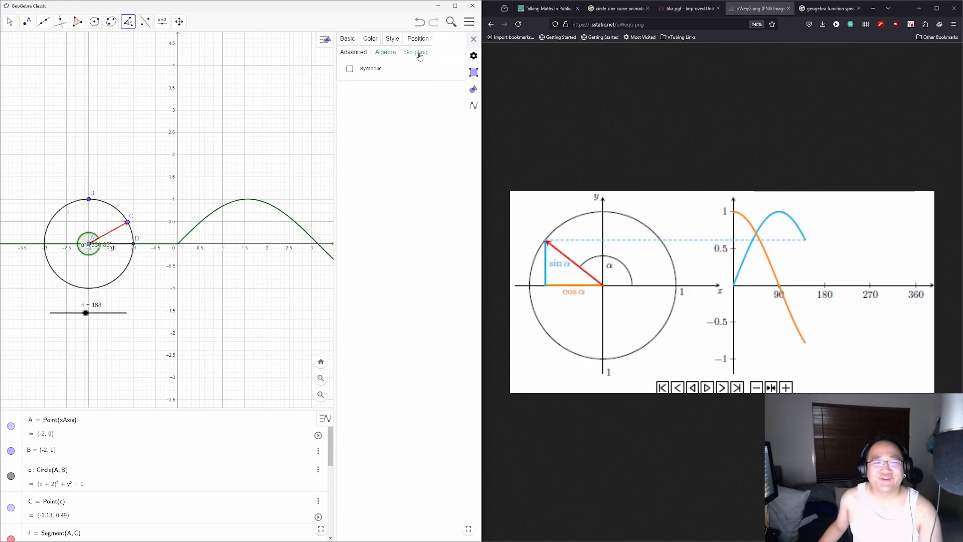
pyautogui.click(418, 56)
pyautogui.click(360, 57)
pyautogui.click(393, 39)
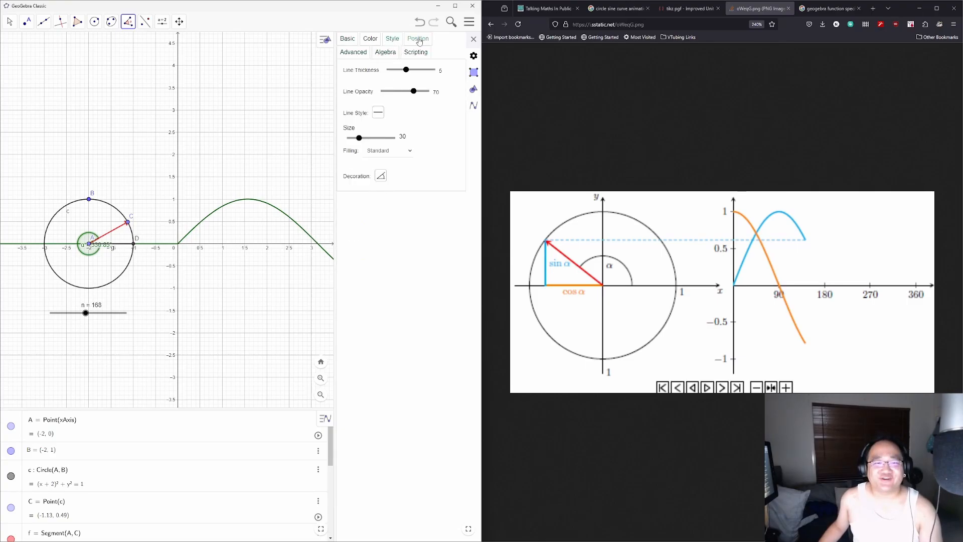
pyautogui.click(418, 39)
pyautogui.click(371, 39)
pyautogui.click(346, 40)
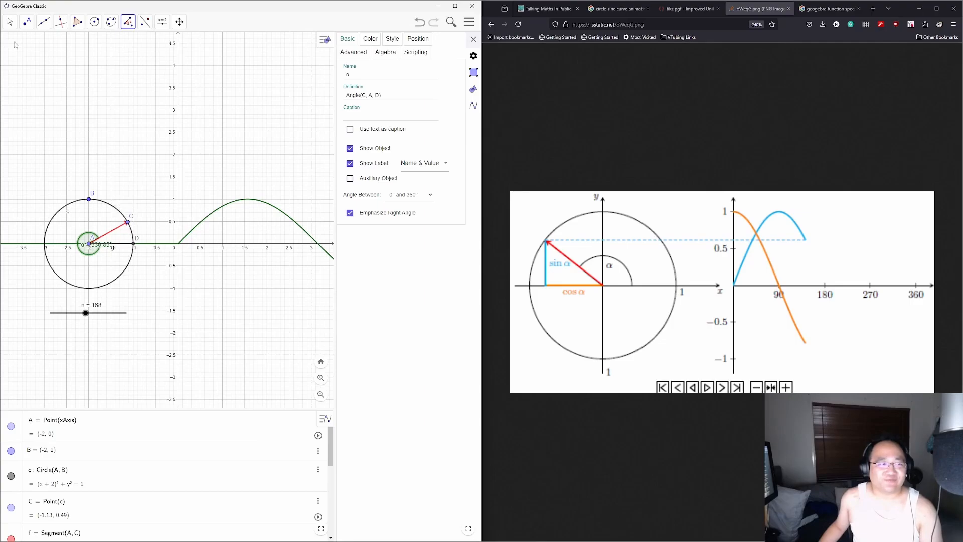
# Step: Move point C higher up the circle and delete the reflex angle α
pyautogui.click(10, 21)
pyautogui.moveTo(128, 222)
pyautogui.mouseDown()
pyautogui.moveTo(95, 199)
pyautogui.moveTo(47, 260)
pyautogui.moveTo(128, 247)
pyautogui.moveTo(116, 209)
pyautogui.mouseUp()
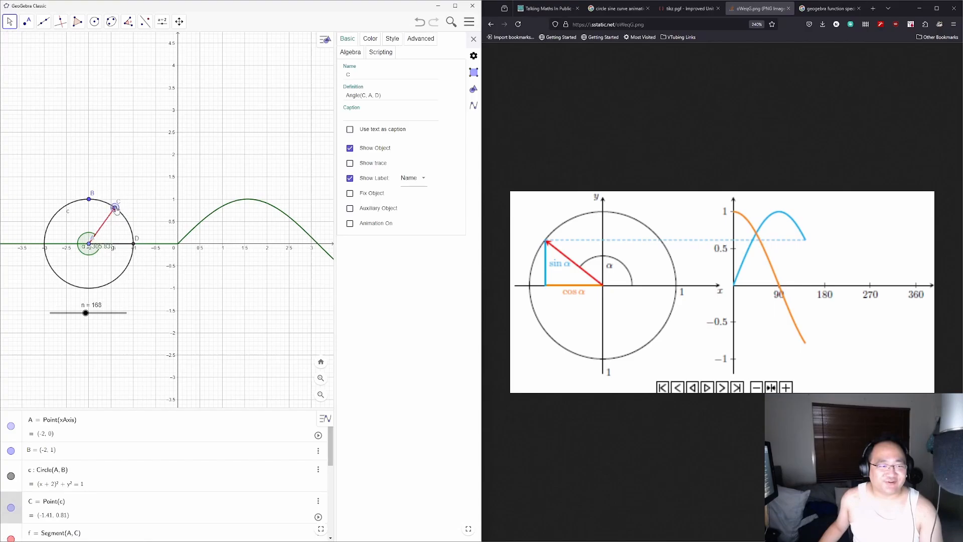
pyautogui.click(85, 255)
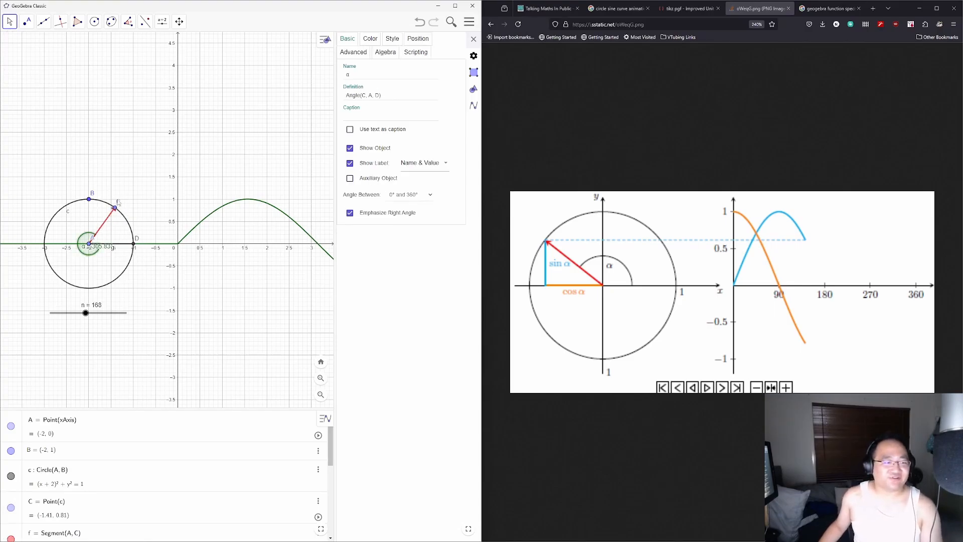
pyautogui.click(132, 179)
pyautogui.click(128, 21)
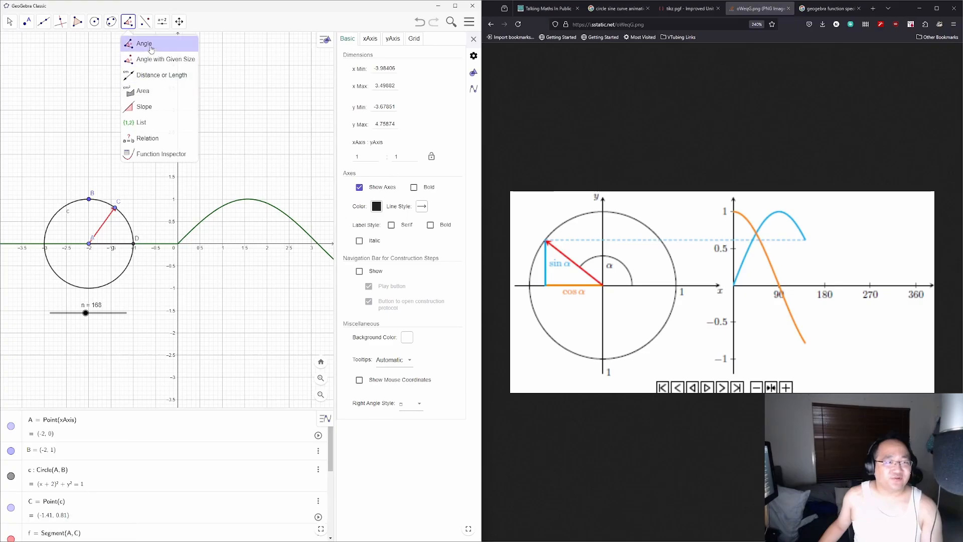
# Step: Measure angle α = 54.17° from D through A to C and shift its label up-right
pyautogui.click(150, 44)
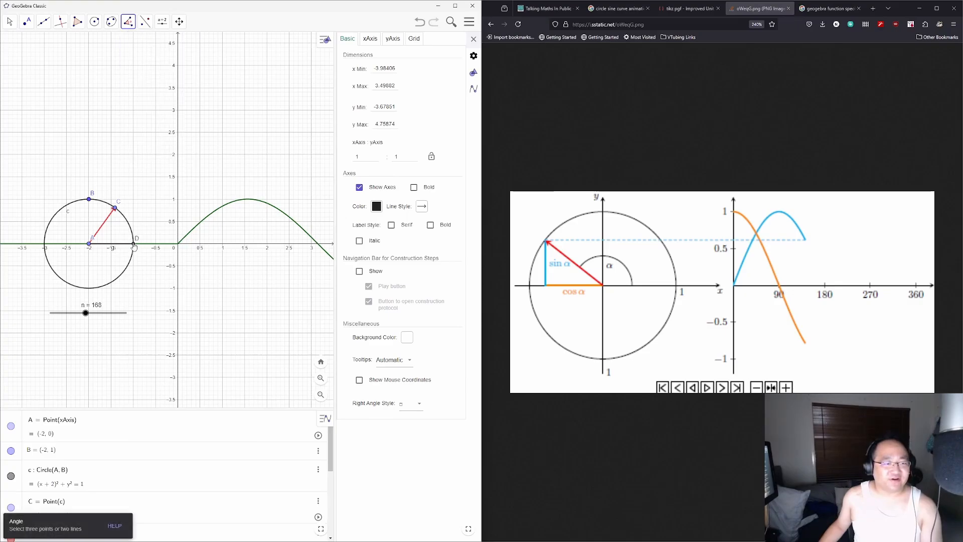
pyautogui.click(133, 244)
pyautogui.click(89, 244)
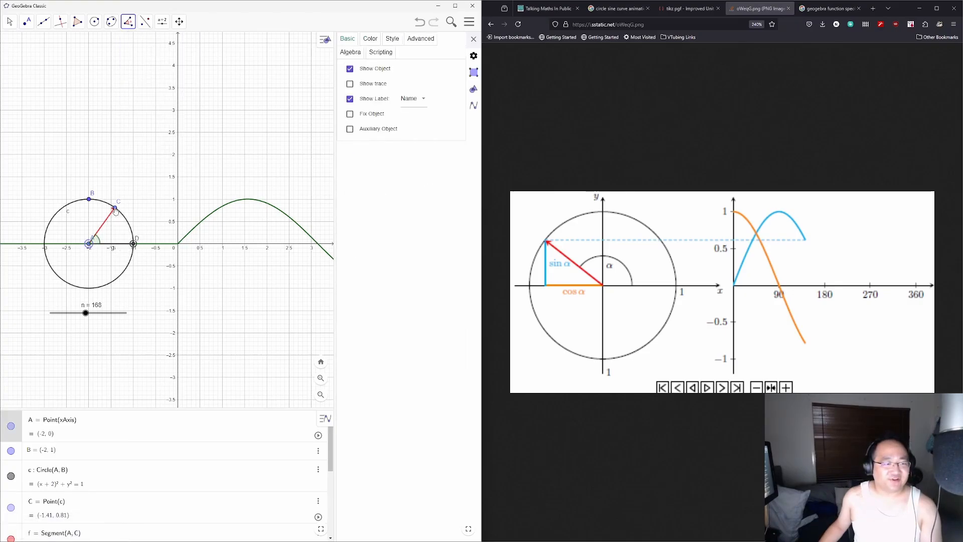
pyautogui.click(115, 207)
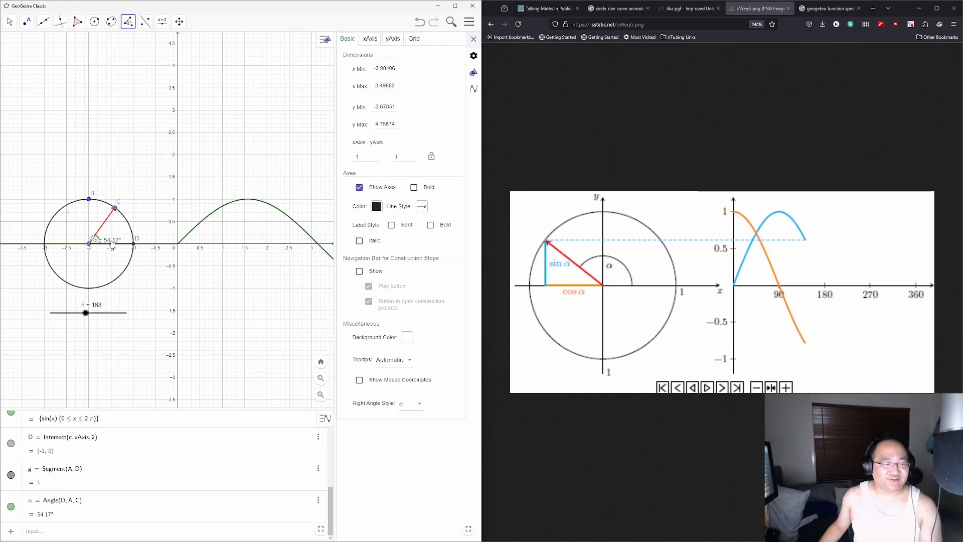
pyautogui.click(10, 21)
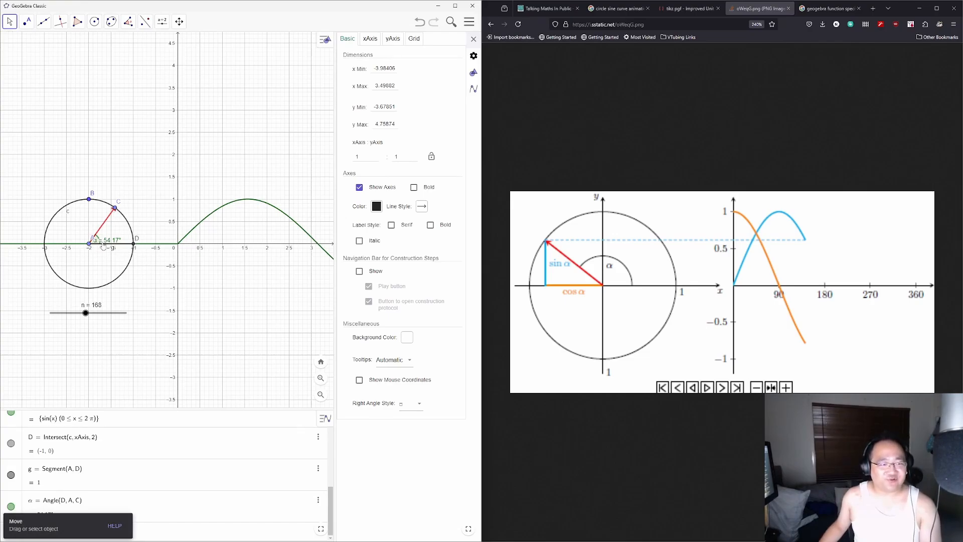
pyautogui.moveTo(102, 244); pyautogui.dragTo(114, 238)
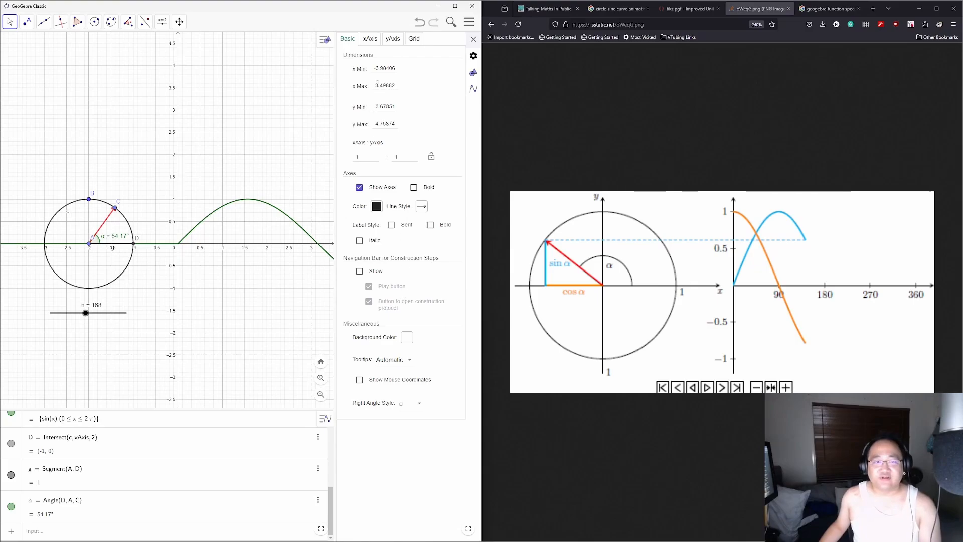
pyautogui.click(107, 238)
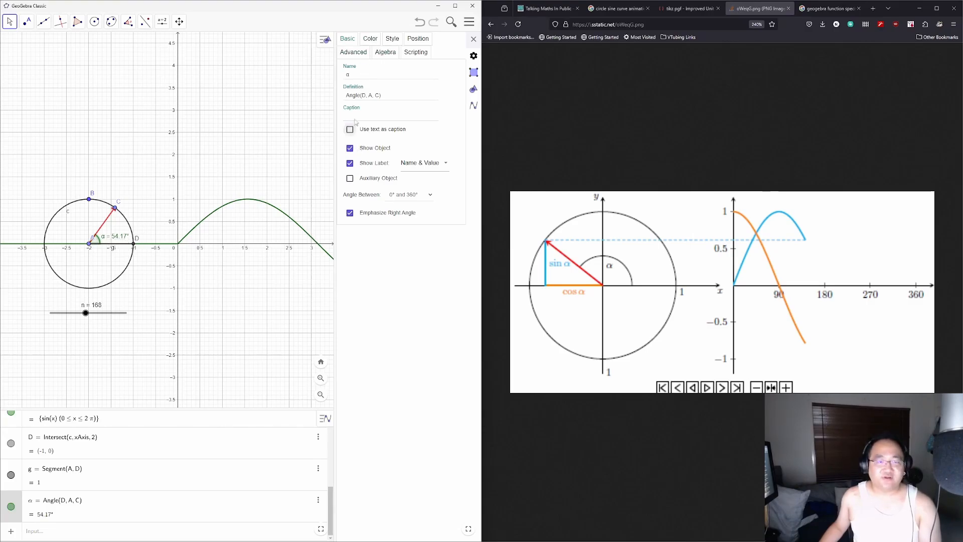
# Step: Set angle α's label to show its value only, nudging C so α reads 50.77°
pyautogui.click(361, 75)
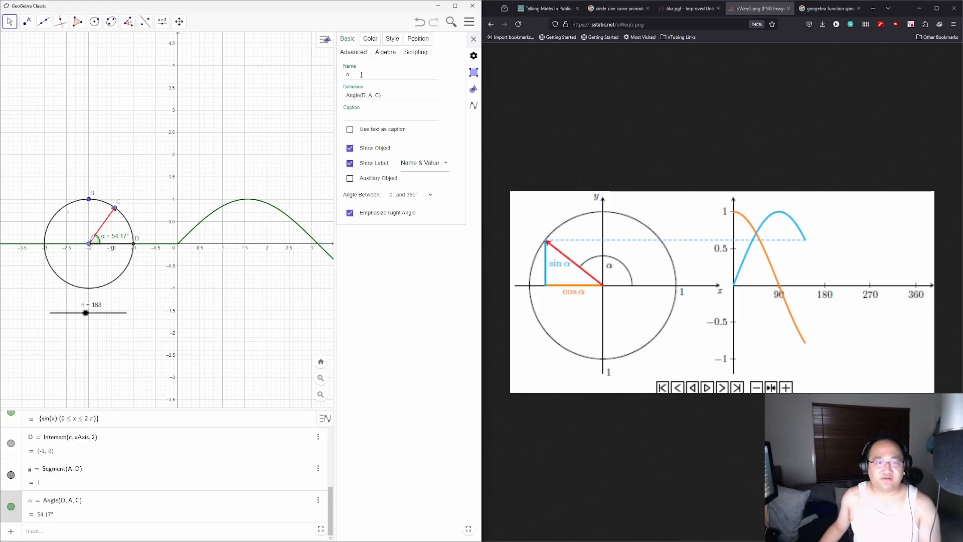
pyautogui.click(359, 115)
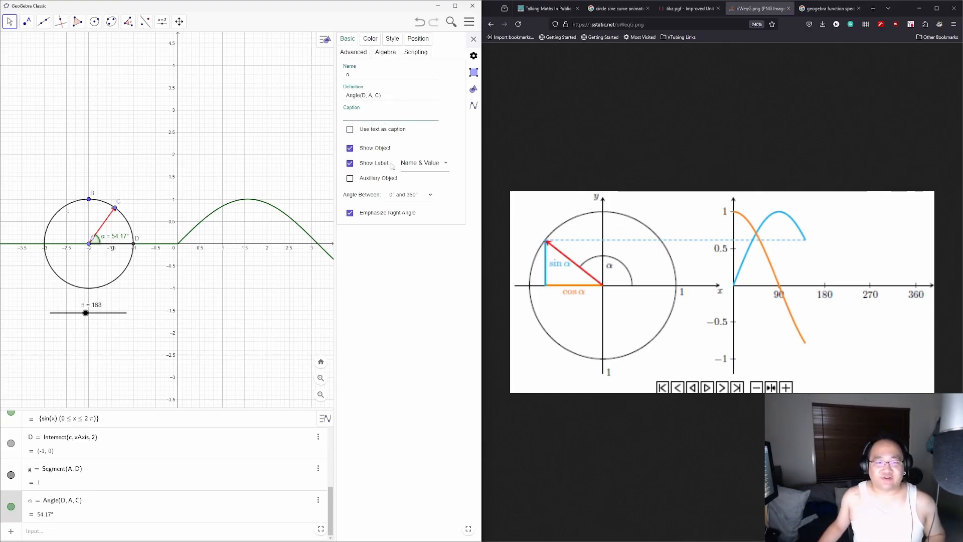
pyautogui.click(429, 162)
pyautogui.click(431, 179)
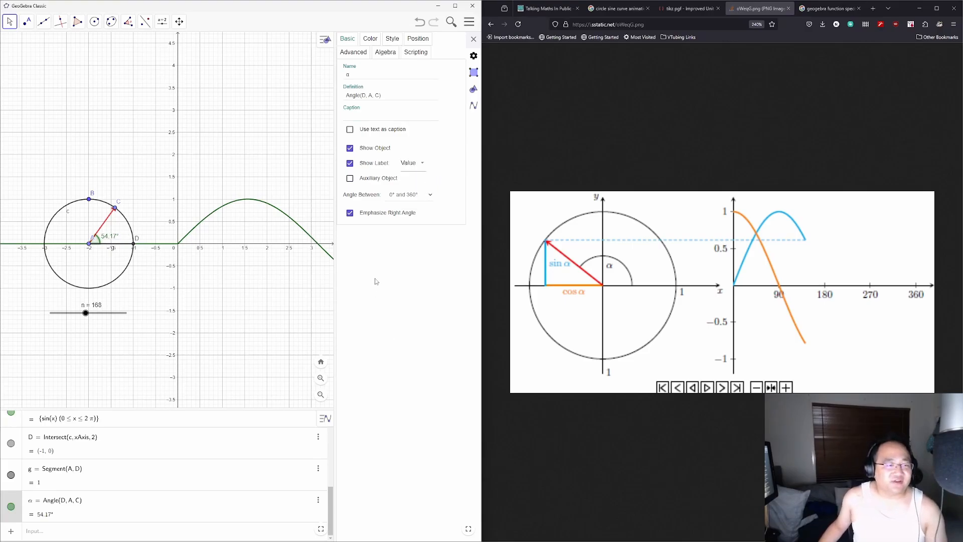
pyautogui.moveTo(115, 210)
pyautogui.mouseDown()
pyautogui.moveTo(89, 199)
pyautogui.moveTo(58, 276)
pyautogui.moveTo(129, 257)
pyautogui.moveTo(134, 243)
pyautogui.moveTo(45, 261)
pyautogui.moveTo(85, 215)
pyautogui.moveTo(116, 211)
pyautogui.mouseUp()
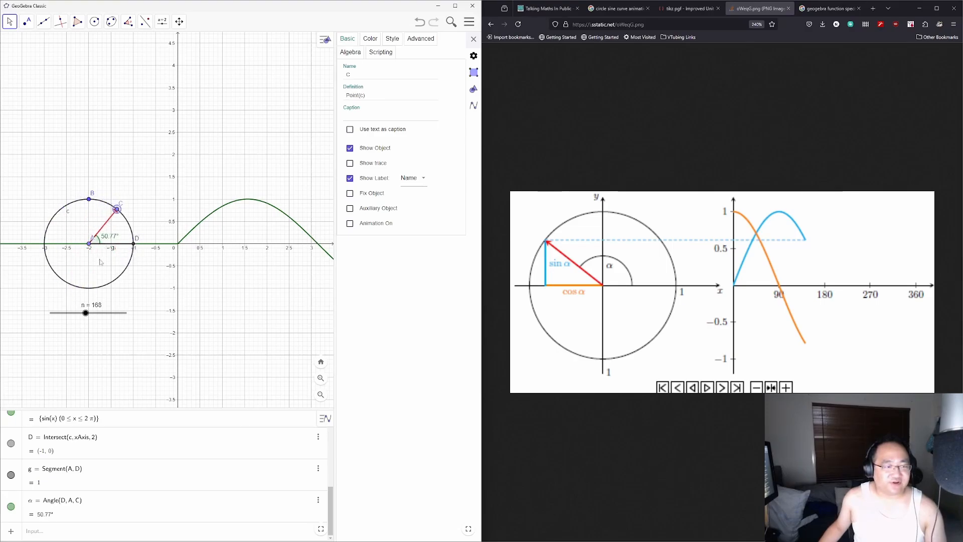
# Step: Select and delete slider n from the graph
pyautogui.click(94, 314)
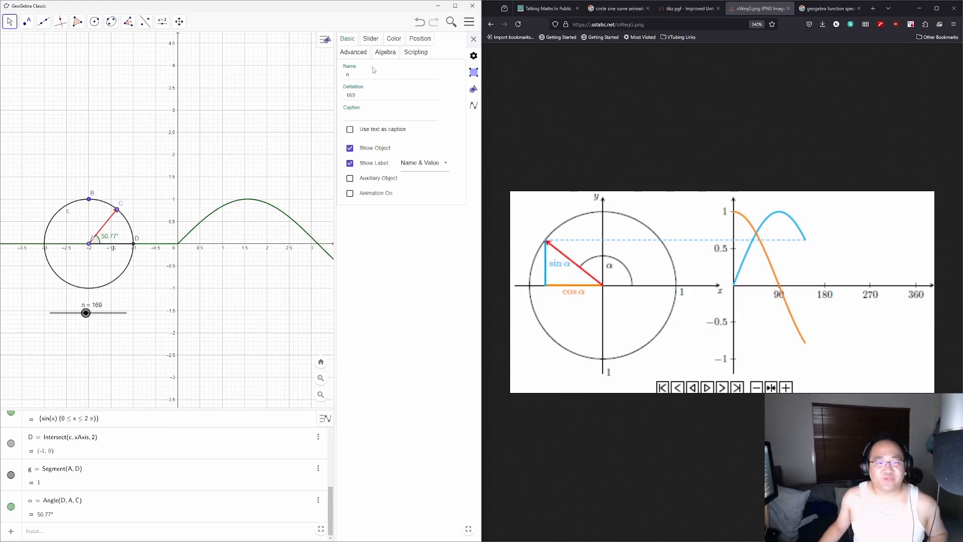
pyautogui.click(104, 321)
pyautogui.rightClick(111, 512)
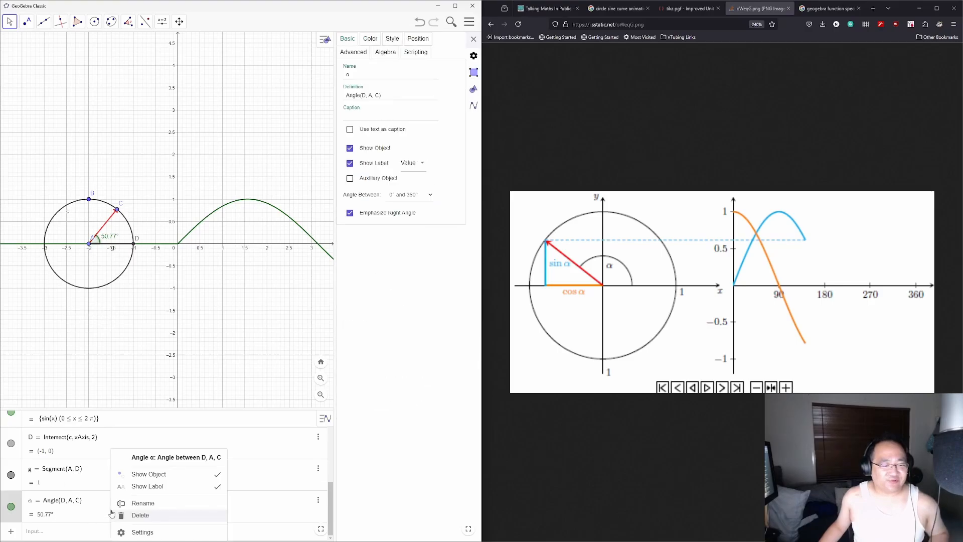
# Step: Start an angle slider, try renaming it α via the on-screen Greek keys, then cancel
pyautogui.click(162, 21)
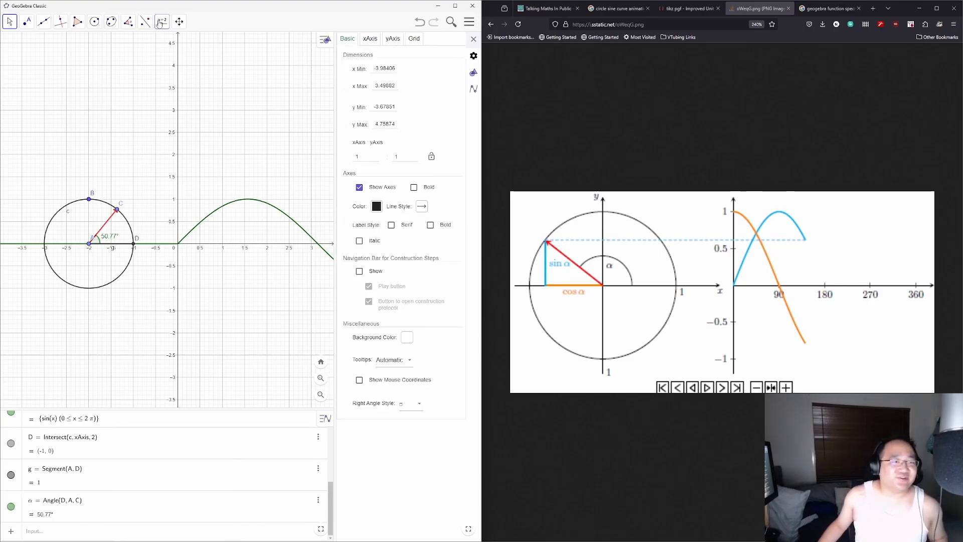
pyautogui.click(178, 45)
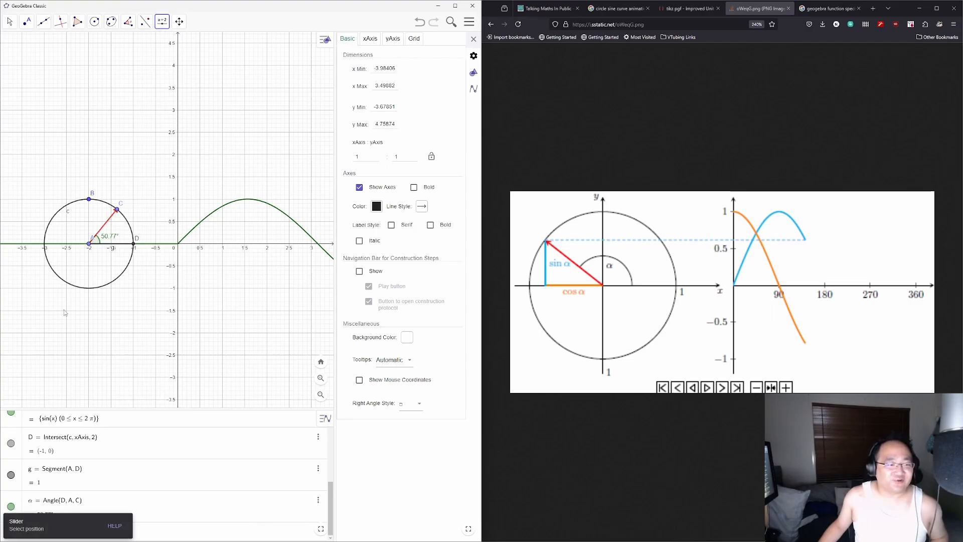
pyautogui.click(116, 319)
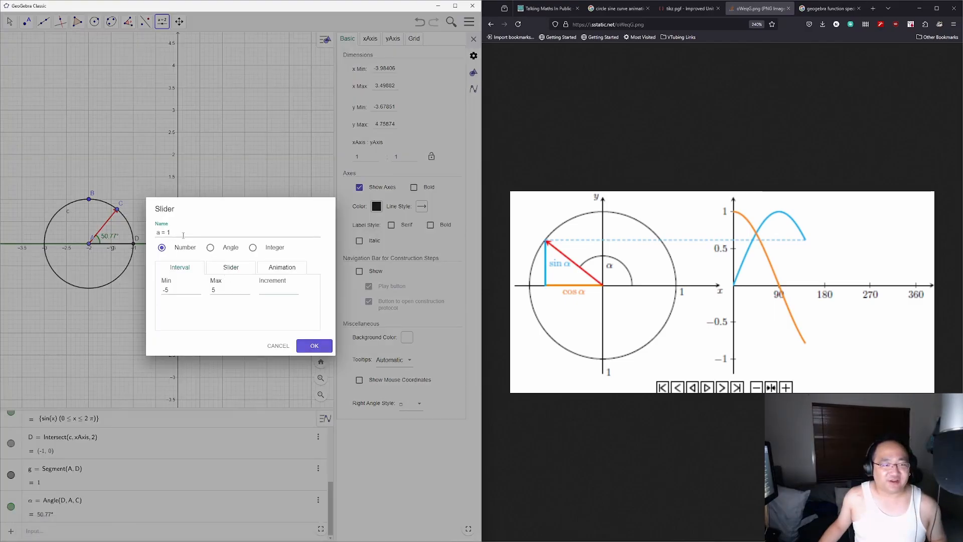
pyautogui.click(211, 249)
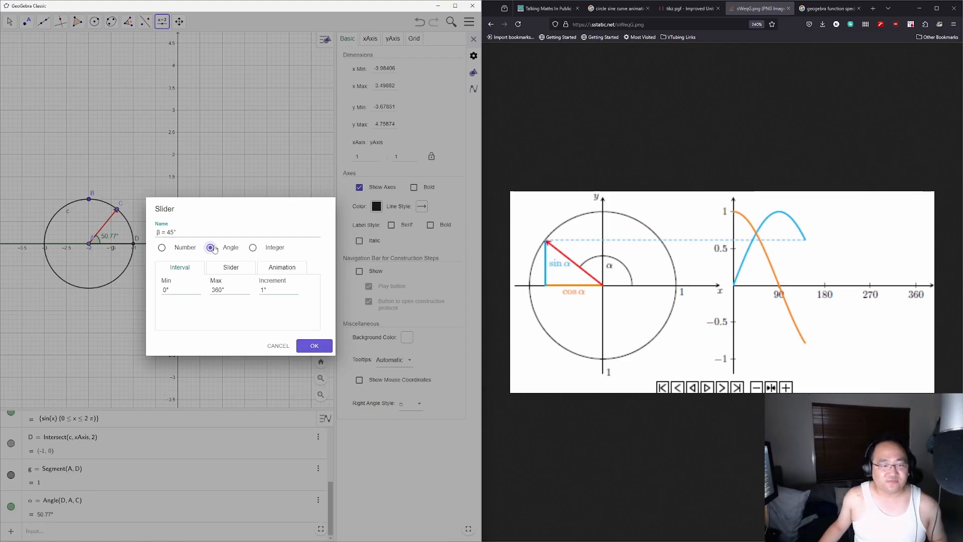
pyautogui.click(226, 271)
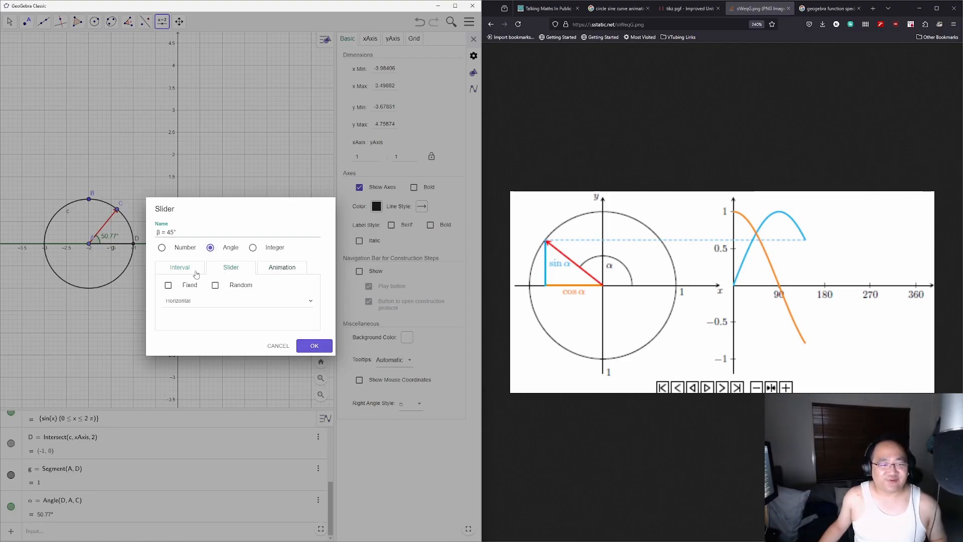
pyautogui.click(196, 273)
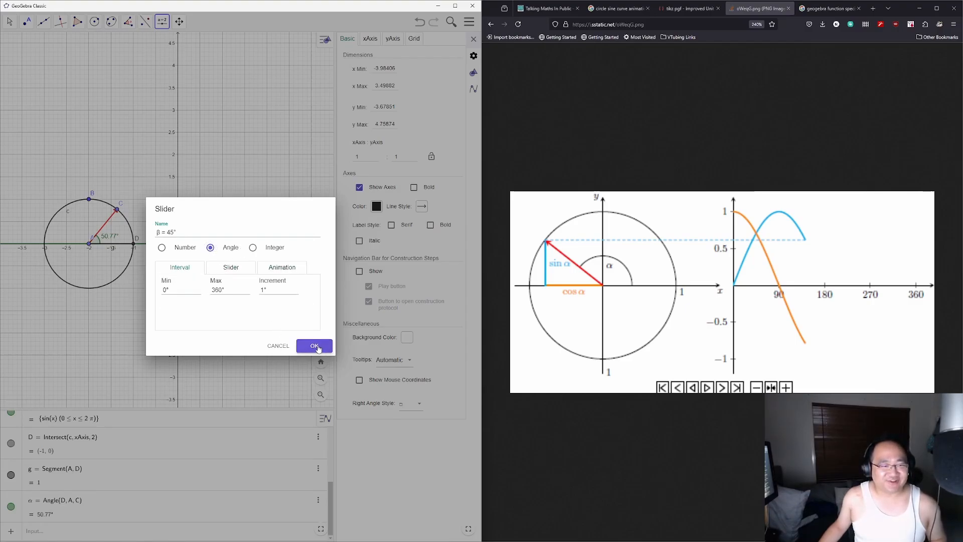
pyautogui.moveTo(161, 232); pyautogui.dragTo(115, 233)
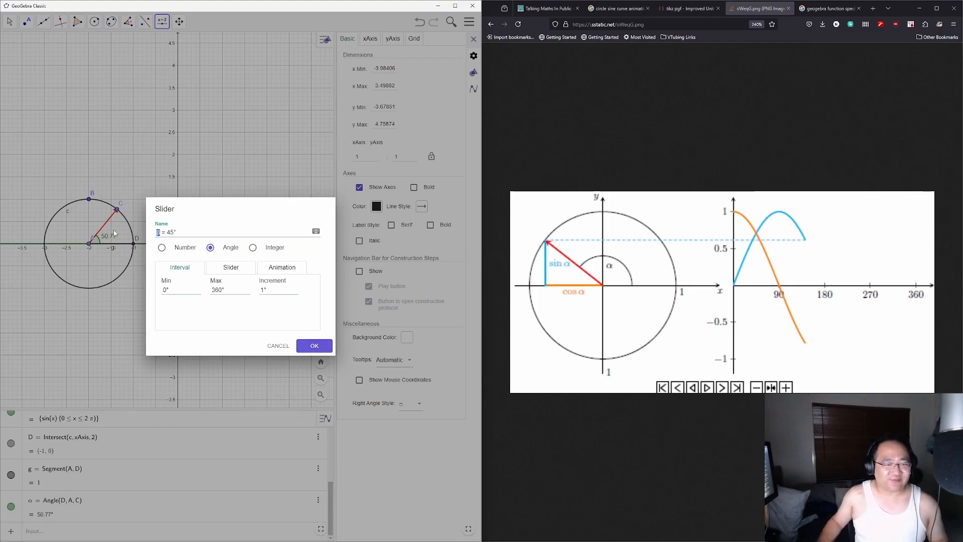
pyautogui.write('\\alp')
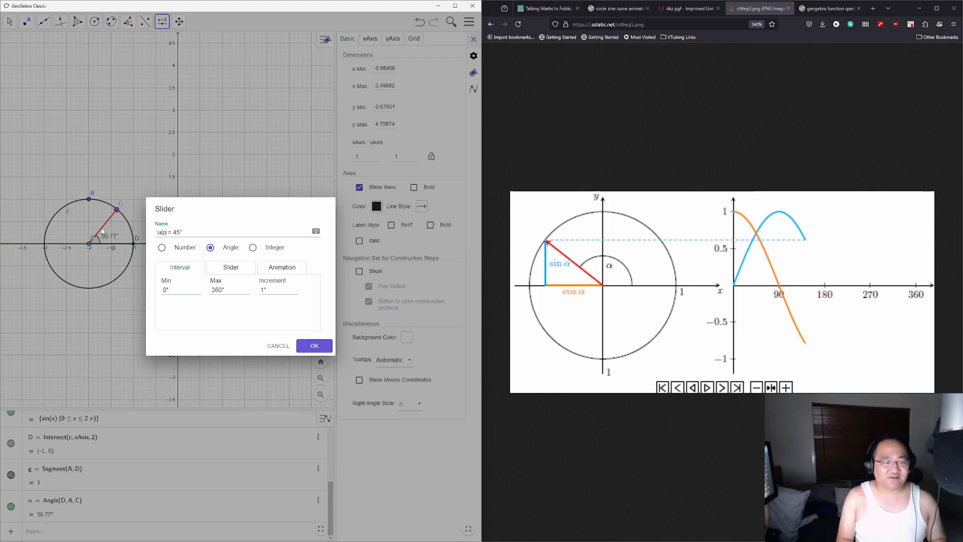
pyautogui.write('ha')
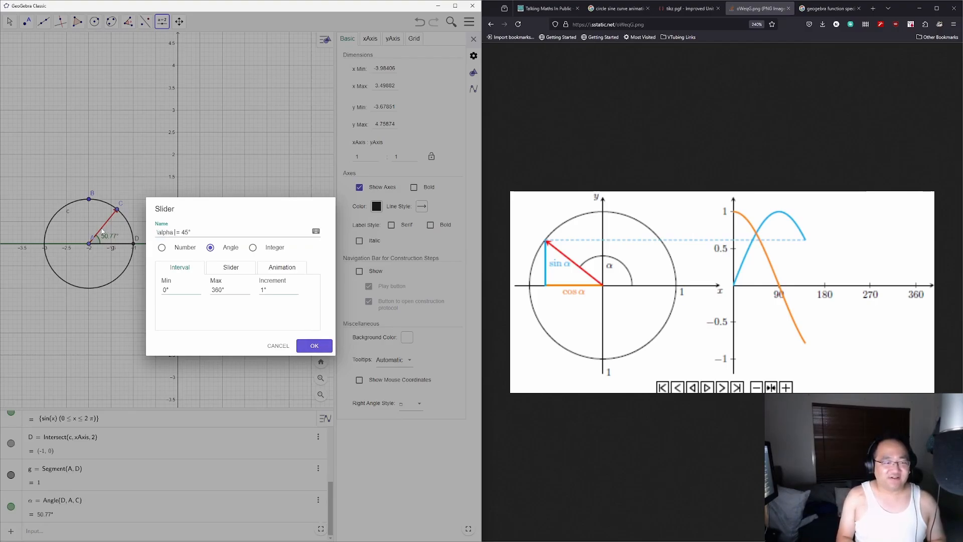
pyautogui.click(316, 230)
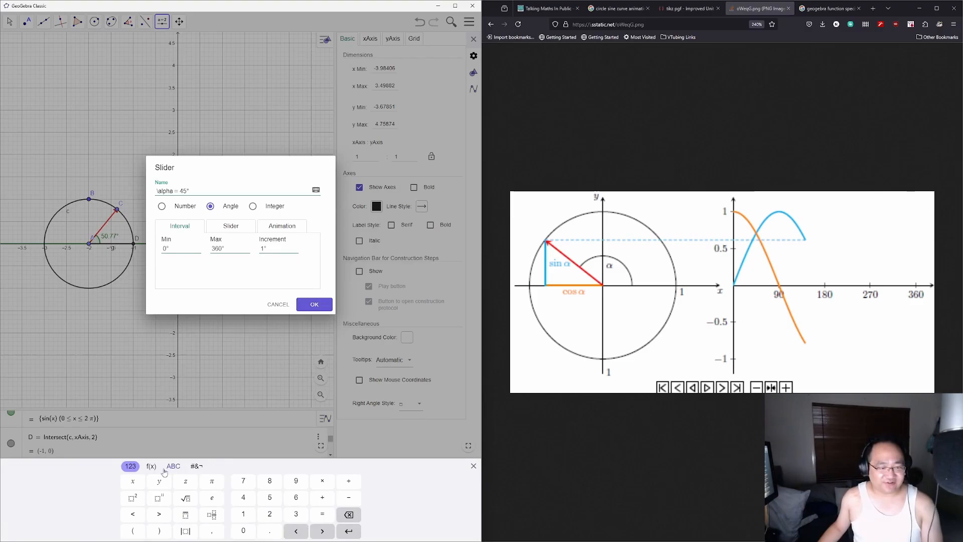
pyautogui.click(173, 467)
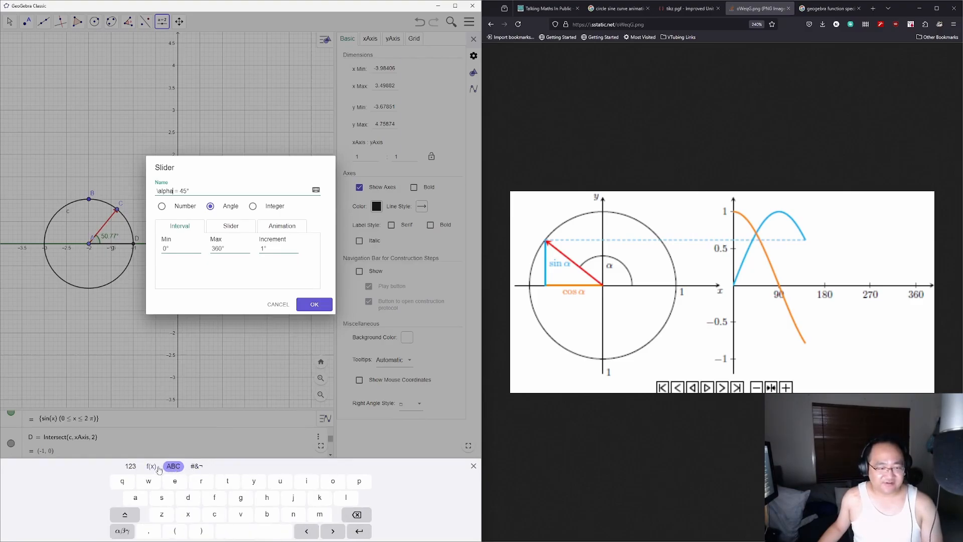
pyautogui.click(152, 466)
pyautogui.click(197, 466)
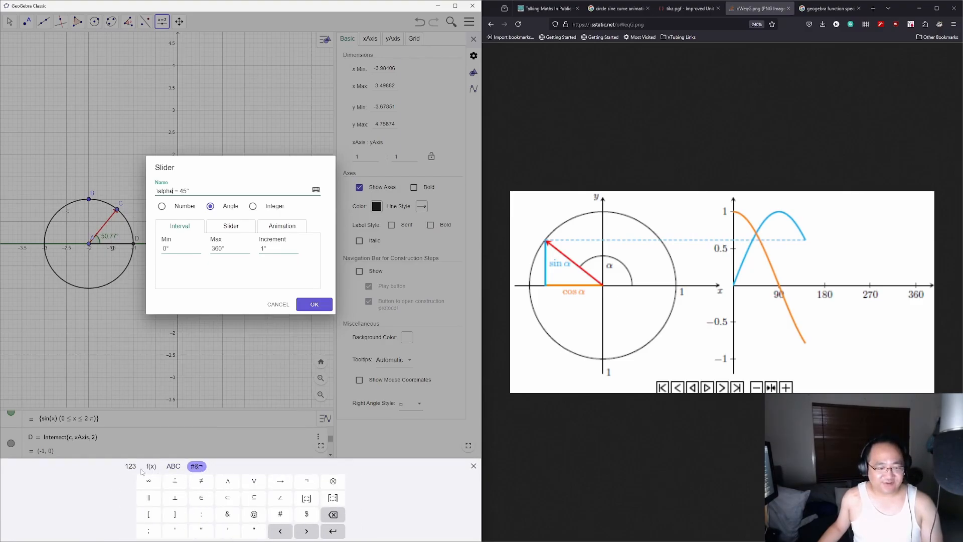
pyautogui.click(278, 304)
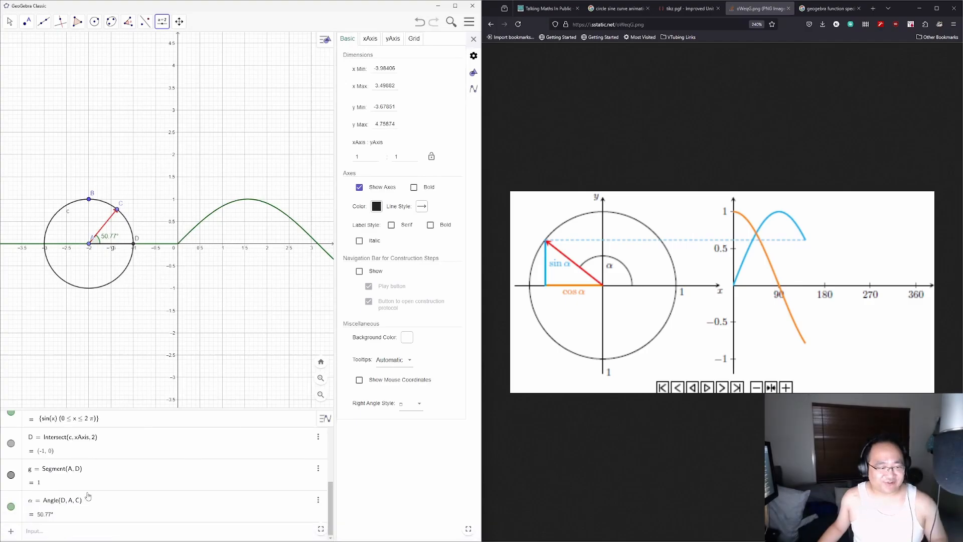
# Step: Open and leave the existing angle's properties and close the on-screen keyboard
pyautogui.click(35, 502)
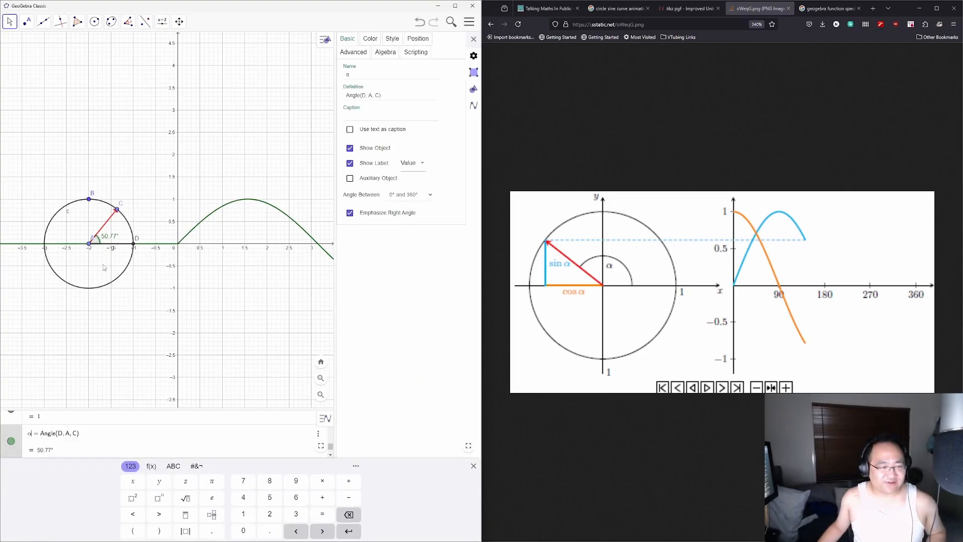
pyautogui.click(62, 299)
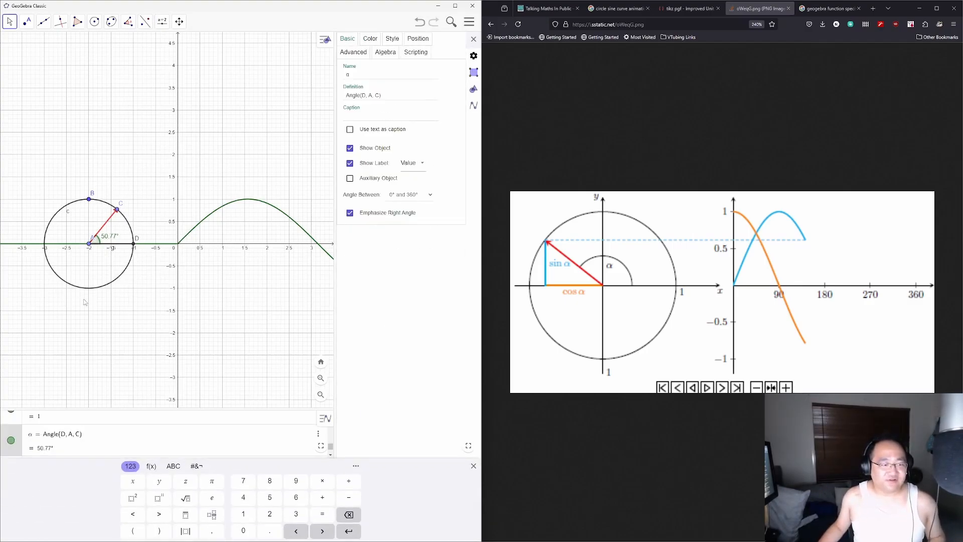
pyautogui.click(112, 335)
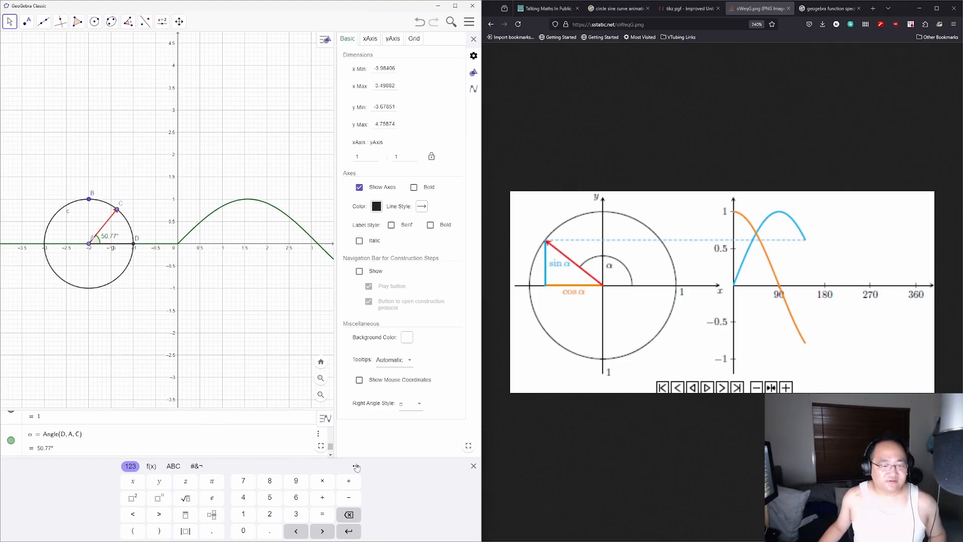
pyautogui.click(473, 466)
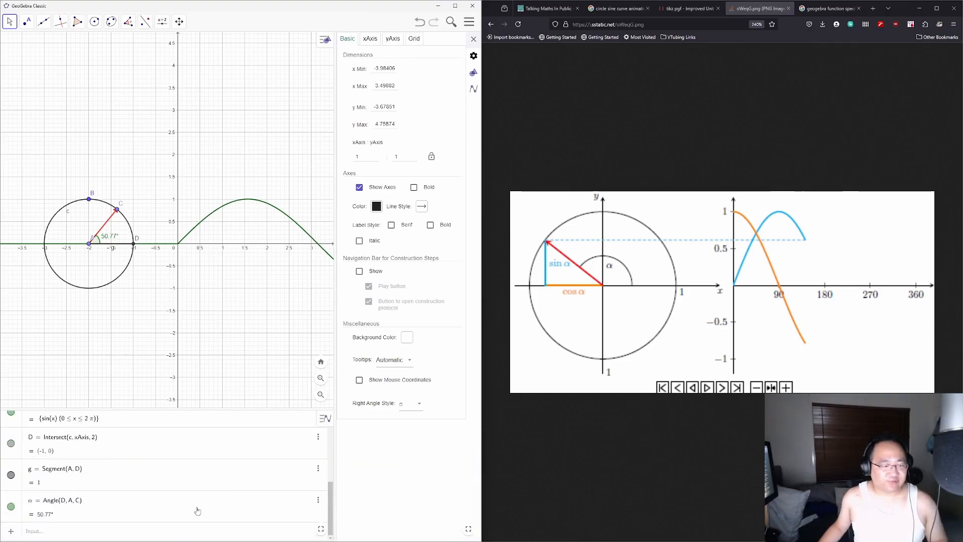
pyautogui.click(98, 531)
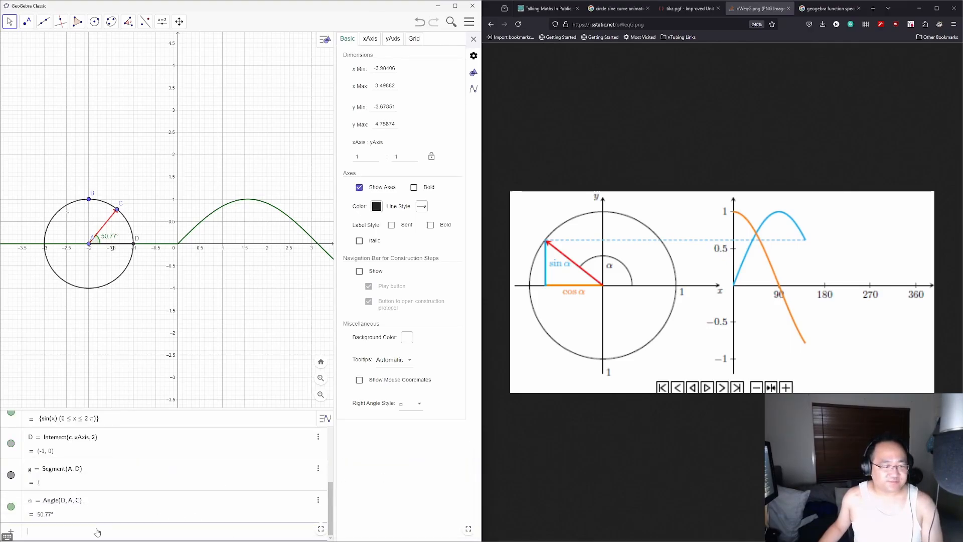
# Step: Create angle slider α from 0° to 360° below the circle and set it to 88°
pyautogui.click(162, 21)
pyautogui.click(171, 43)
pyautogui.click(55, 304)
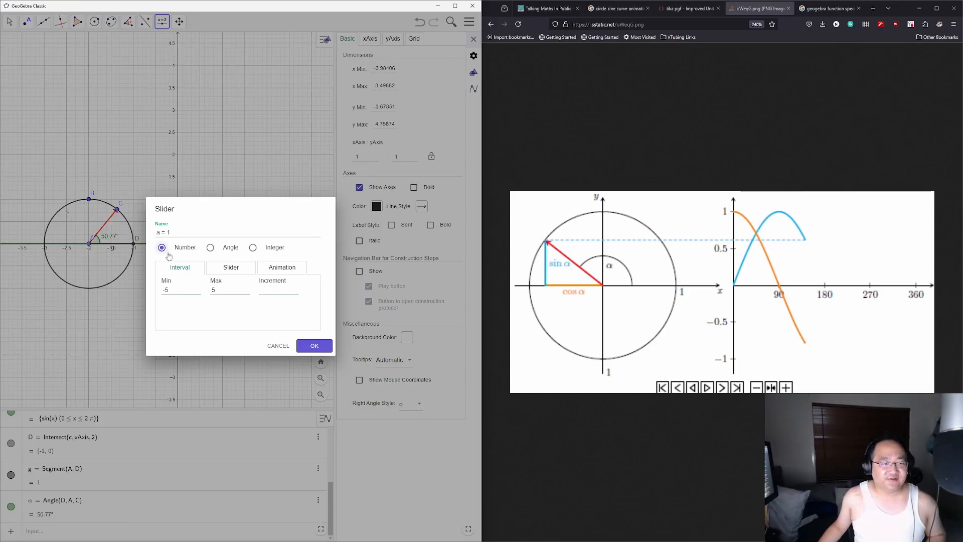
pyautogui.click(210, 247)
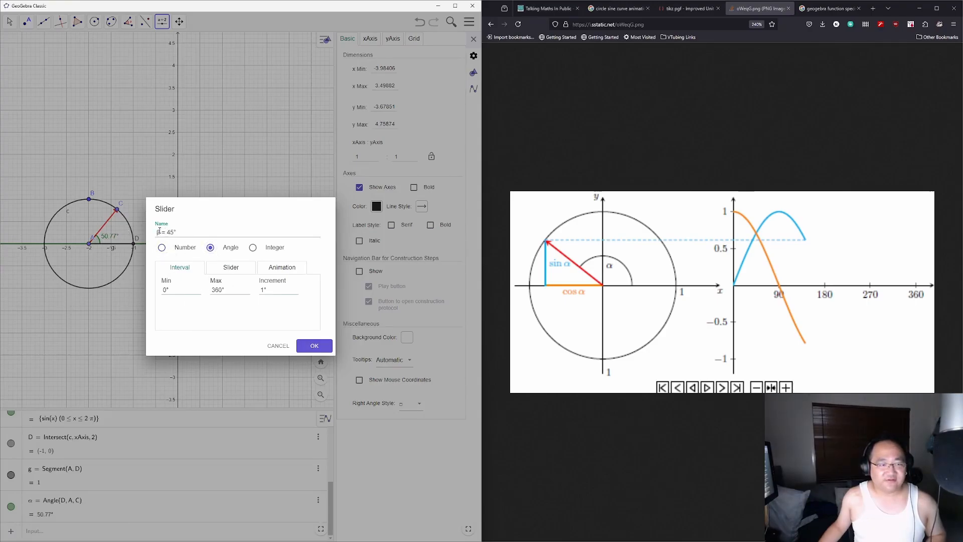
pyautogui.moveTo(161, 232); pyautogui.dragTo(151, 231)
pyautogui.hotkey('alt', 'a')
pyautogui.click(314, 346)
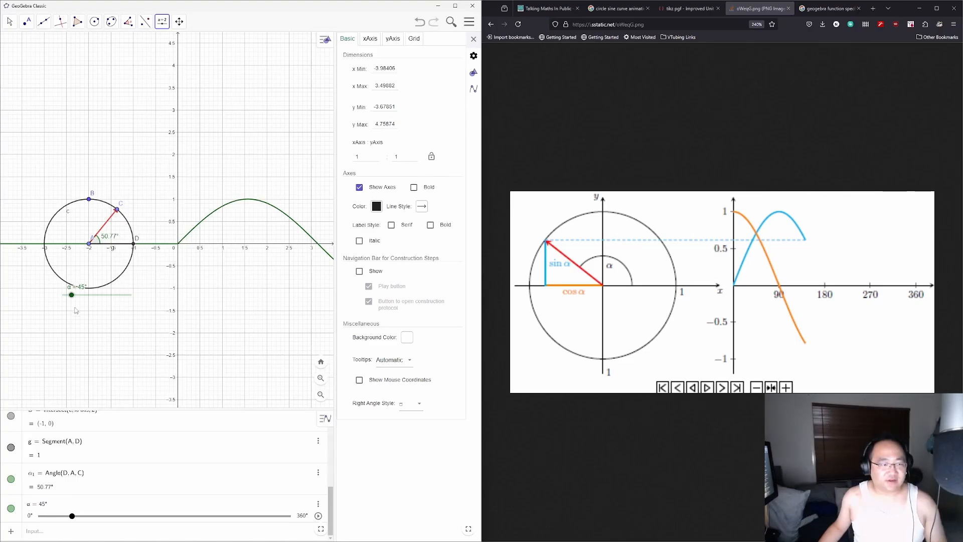
pyautogui.moveTo(72, 296)
pyautogui.mouseDown()
pyautogui.moveTo(91, 296)
pyautogui.moveTo(80, 296)
pyautogui.mouseUp()
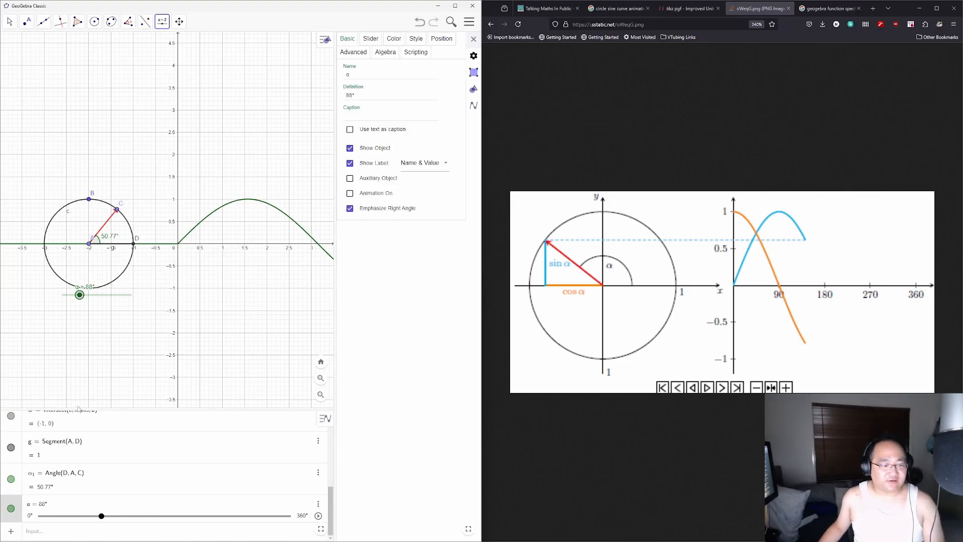
# Step: Delete the old angle α₁ from the Algebra view
pyautogui.click(167, 473)
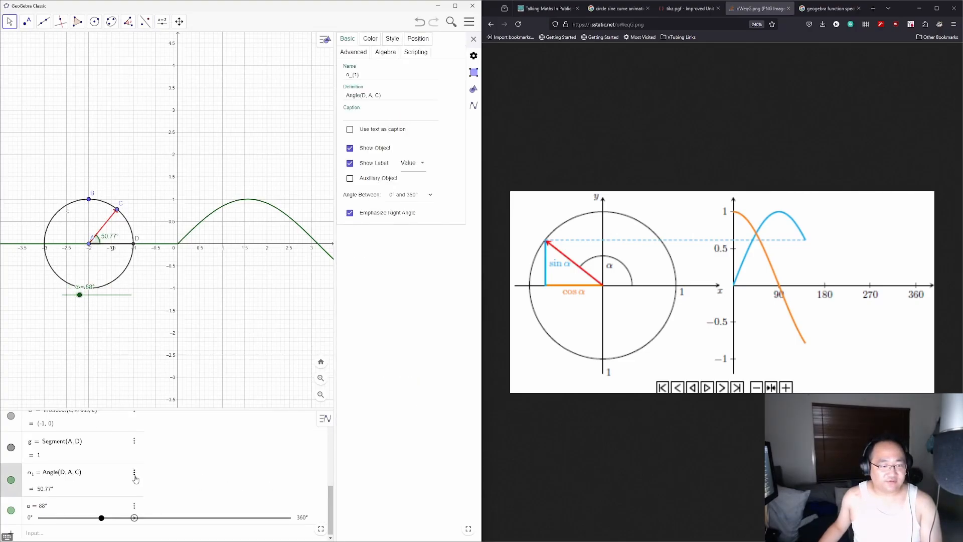
pyautogui.click(135, 474)
pyautogui.click(156, 497)
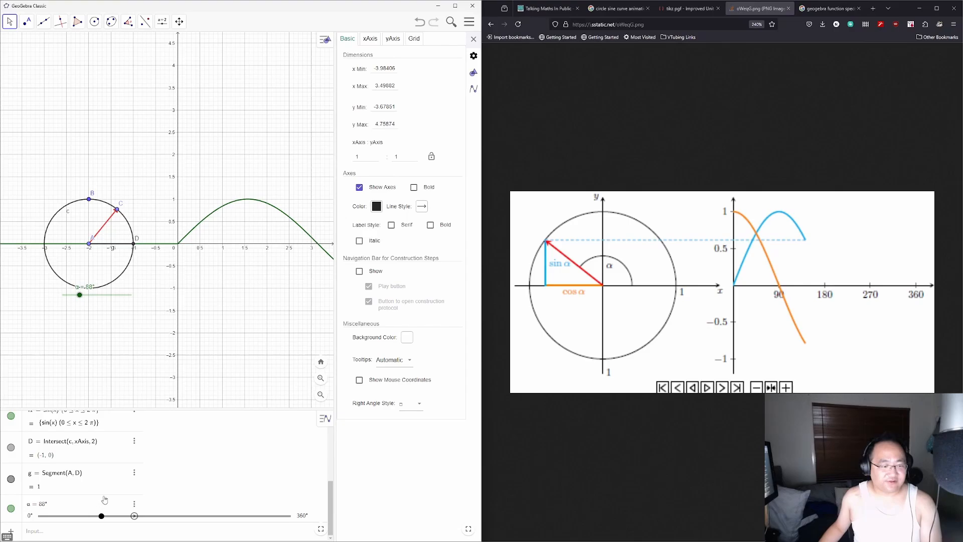
# Step: Make angle β of size α from D at vertex A, creating rotated point D' = Rotate(D, α, A)
pyautogui.click(128, 21)
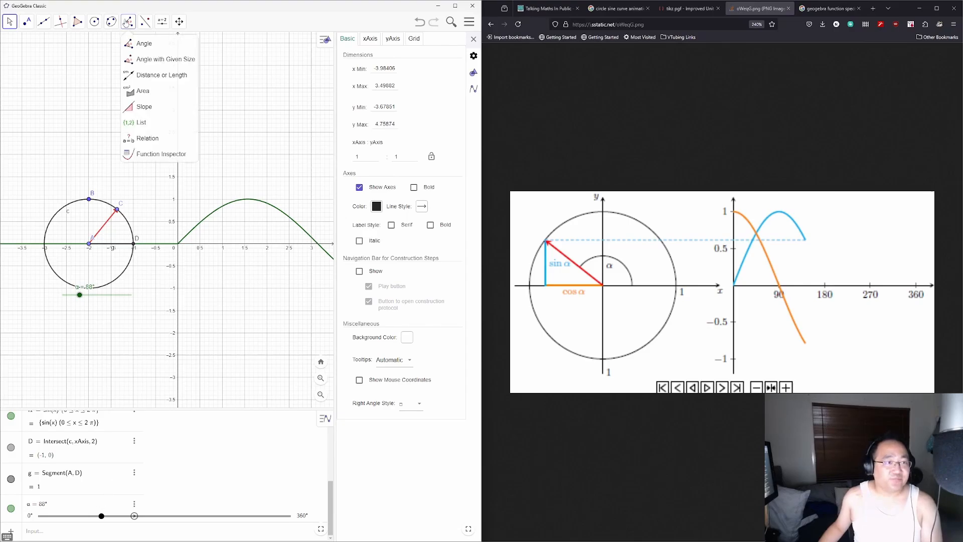
pyautogui.click(138, 59)
pyautogui.click(134, 245)
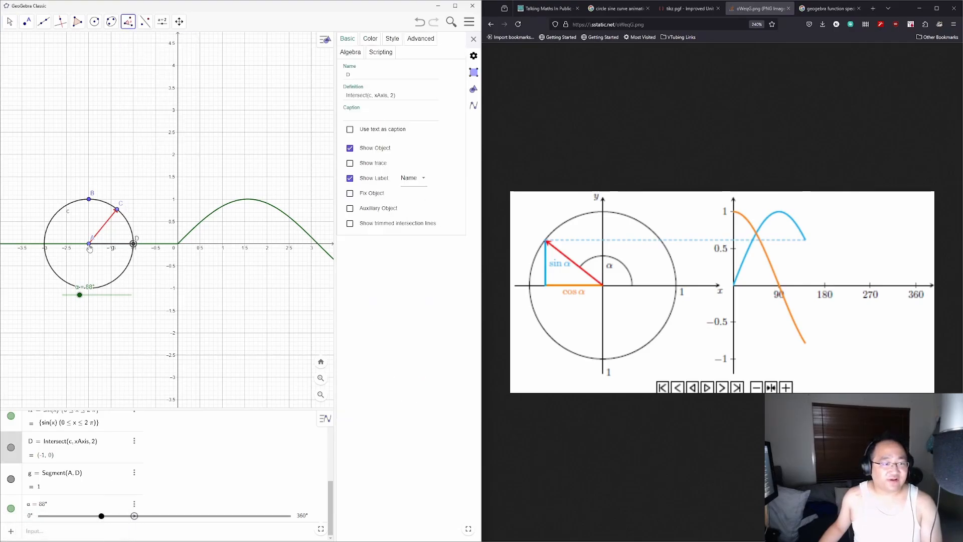
pyautogui.click(89, 244)
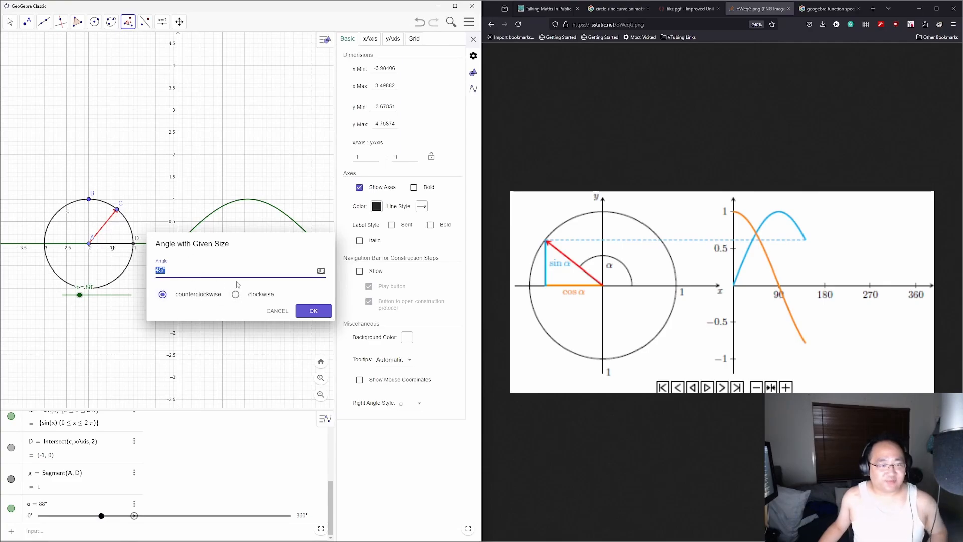
pyautogui.write('α')
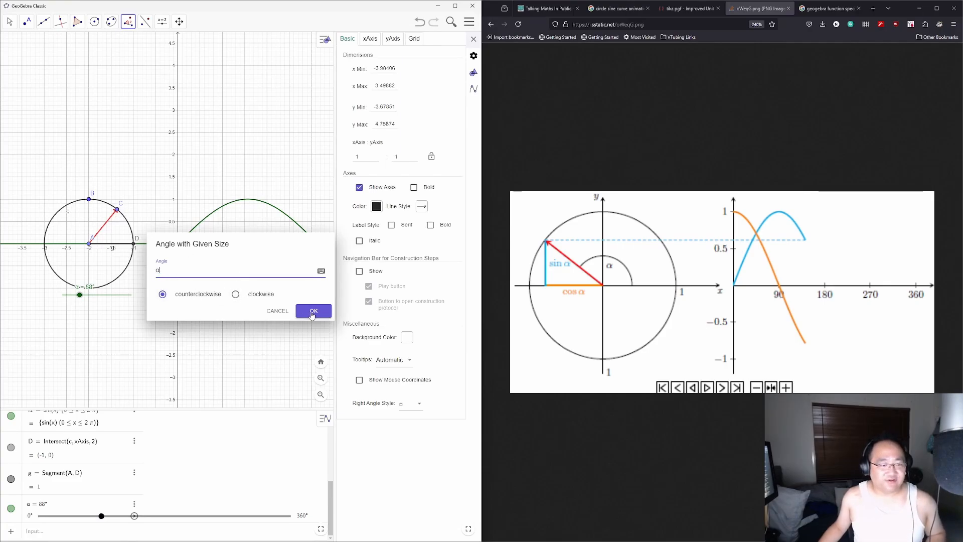
pyautogui.click(109, 224)
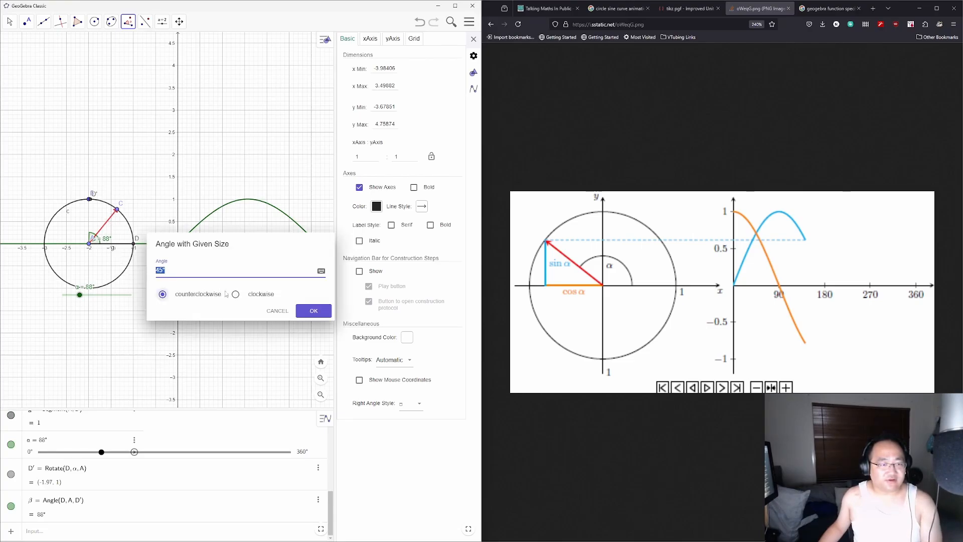
pyautogui.click(275, 311)
pyautogui.click(10, 21)
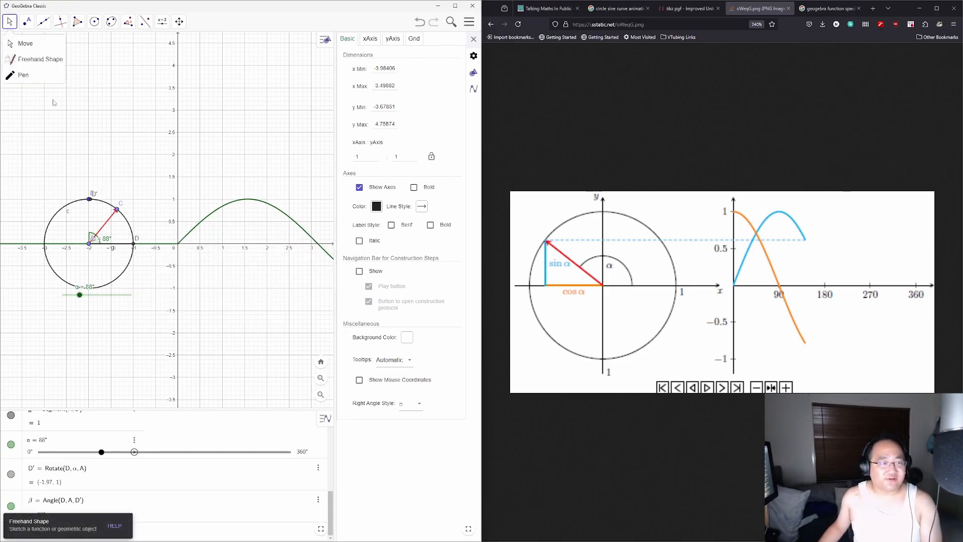
# Step: Delete the red radius segment and point C, then lower slider α
pyautogui.click(113, 214)
pyautogui.press('Delete')
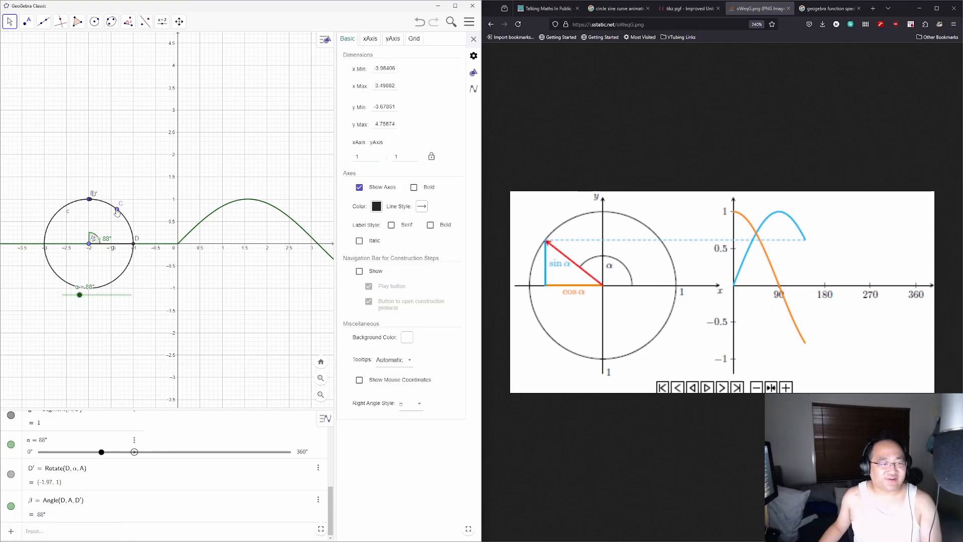
pyautogui.click(117, 210)
pyautogui.press('Delete')
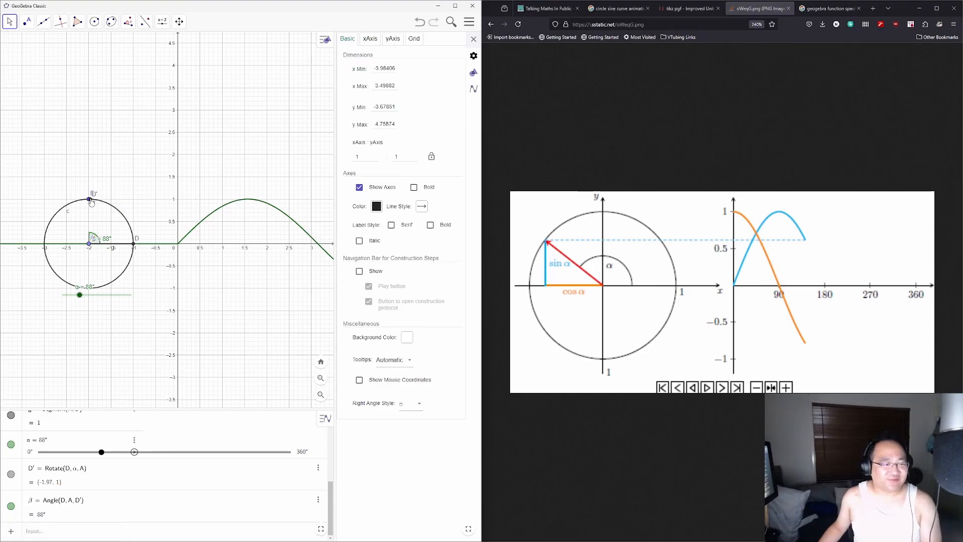
pyautogui.moveTo(91, 202); pyautogui.dragTo(89, 201)
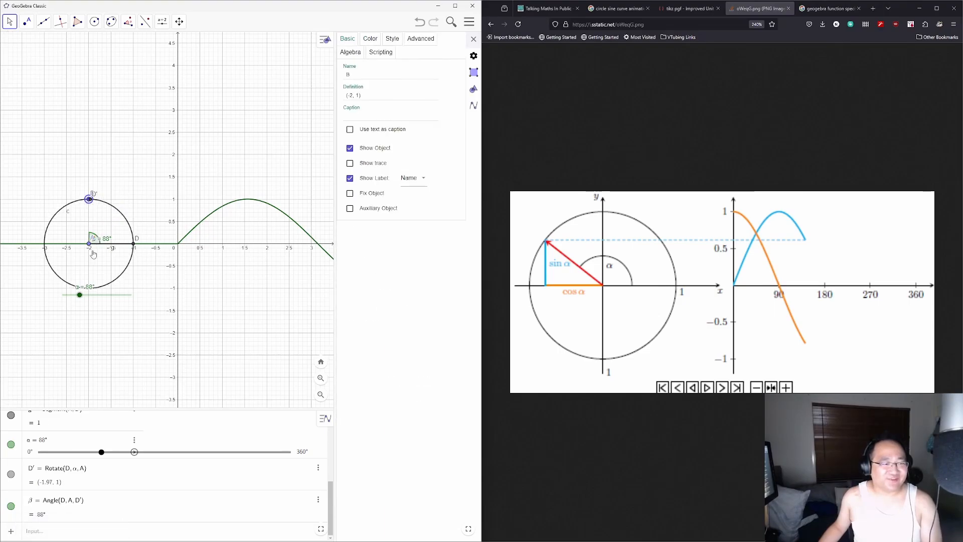
pyautogui.moveTo(101, 451)
pyautogui.mouseDown()
pyautogui.moveTo(134, 453)
pyautogui.moveTo(84, 451)
pyautogui.mouseUp()
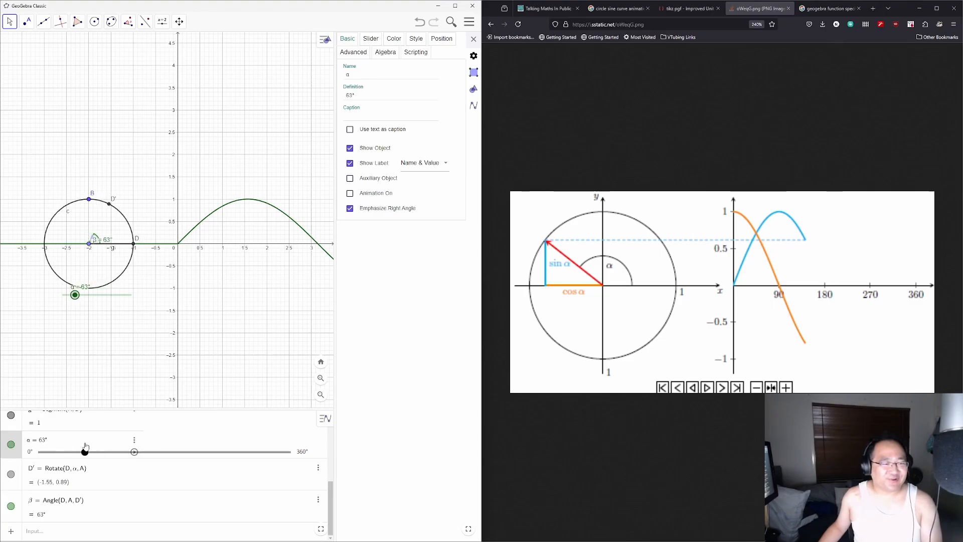
# Step: Draw segment f from centre A to D′, trying then undoing a red axes colour
pyautogui.click(43, 21)
pyautogui.click(63, 59)
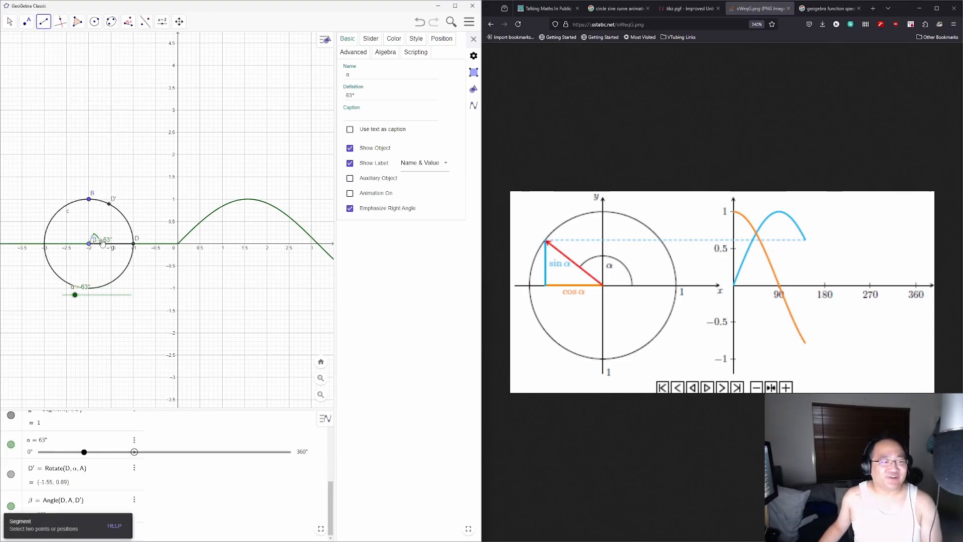
pyautogui.click(89, 244)
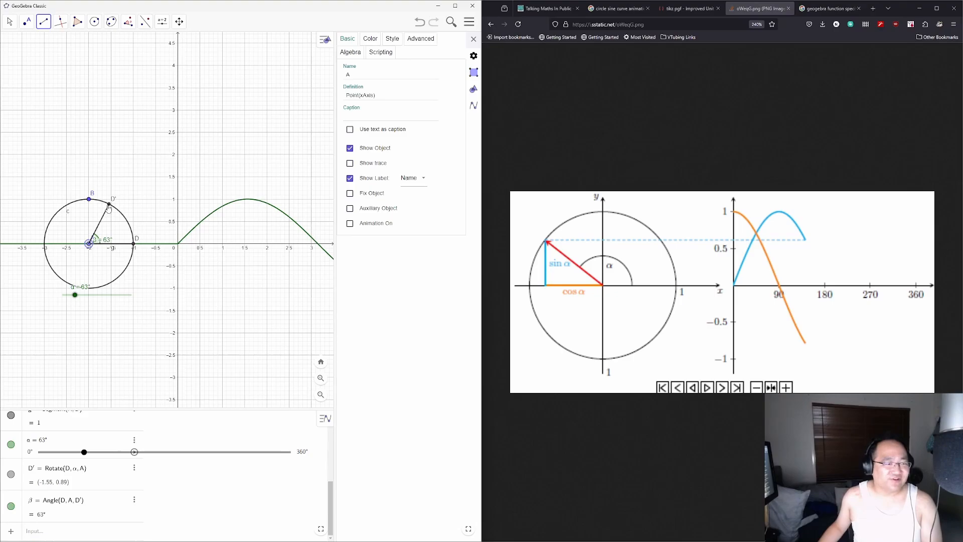
pyautogui.click(109, 207)
pyautogui.click(376, 206)
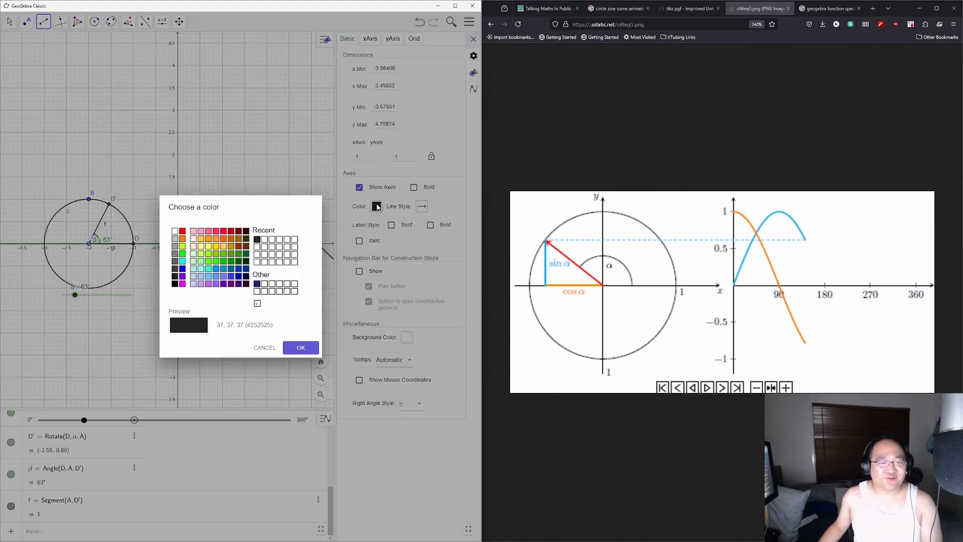
pyautogui.click(182, 231)
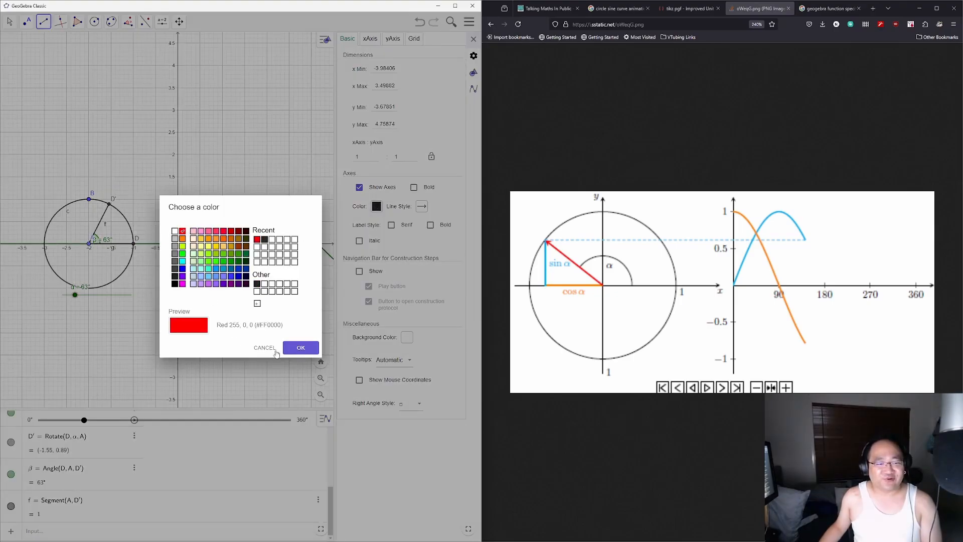
pyautogui.click(301, 347)
pyautogui.hotkey('ctrl', 'z')
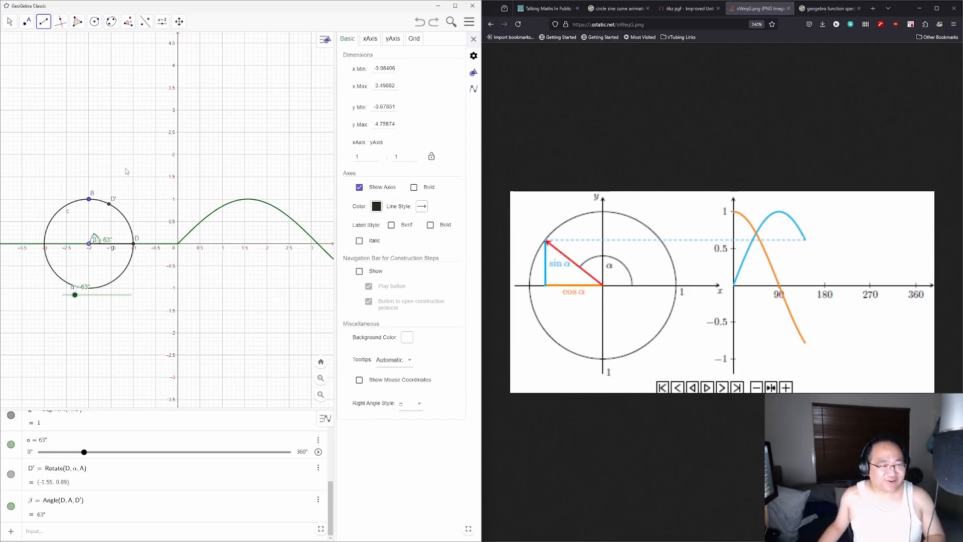
pyautogui.hotkey('ctrl', 'y')
# Step: Make segment f red with an arrowhead at its end
pyautogui.click(102, 212)
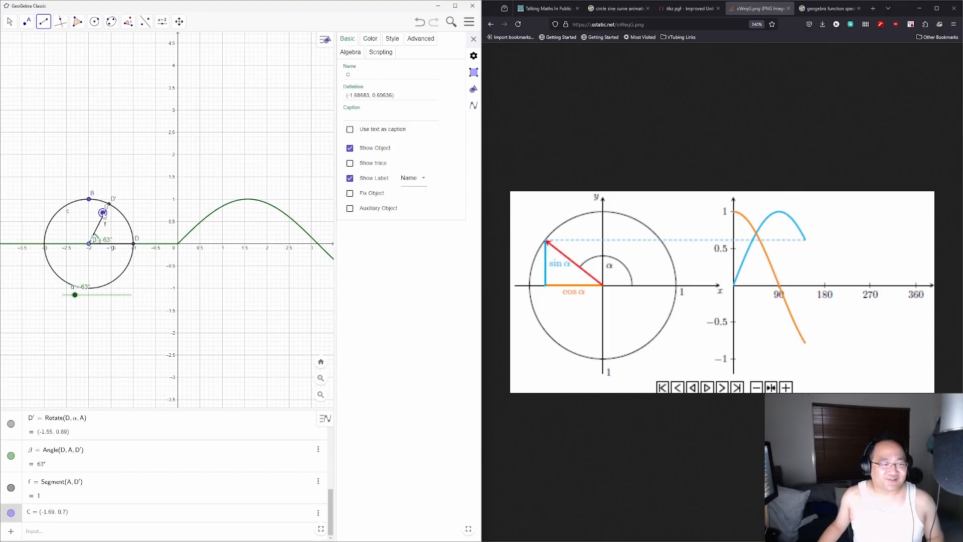
pyautogui.press('Escape')
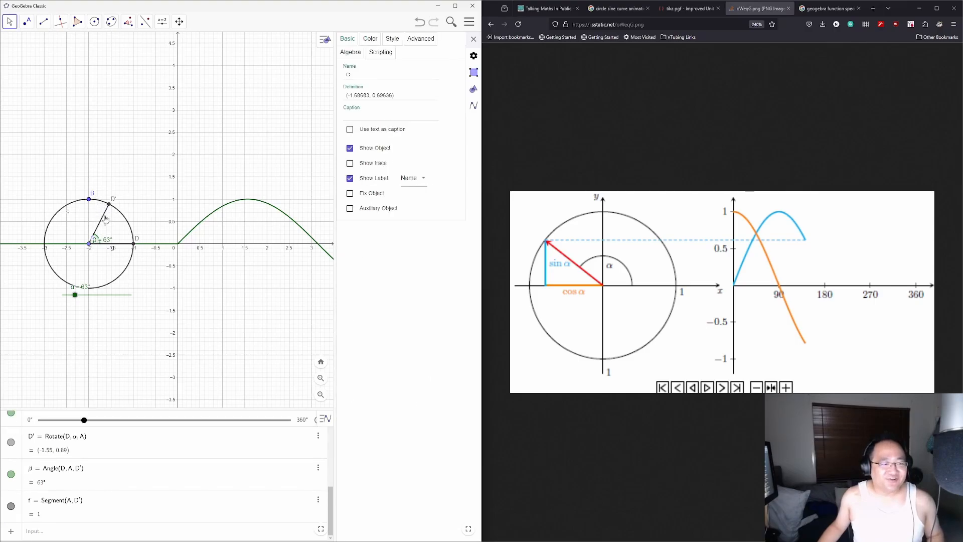
pyautogui.click(371, 38)
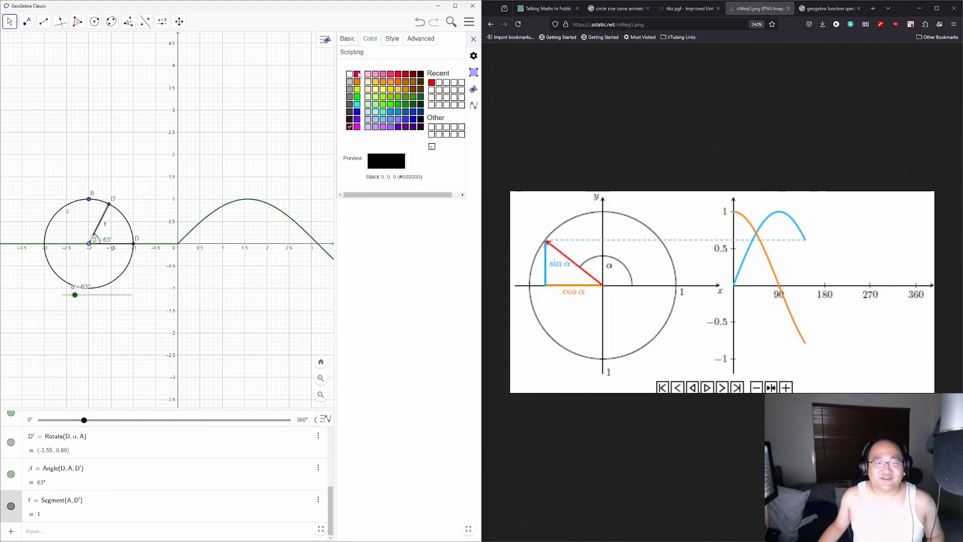
pyautogui.click(357, 74)
pyautogui.click(392, 39)
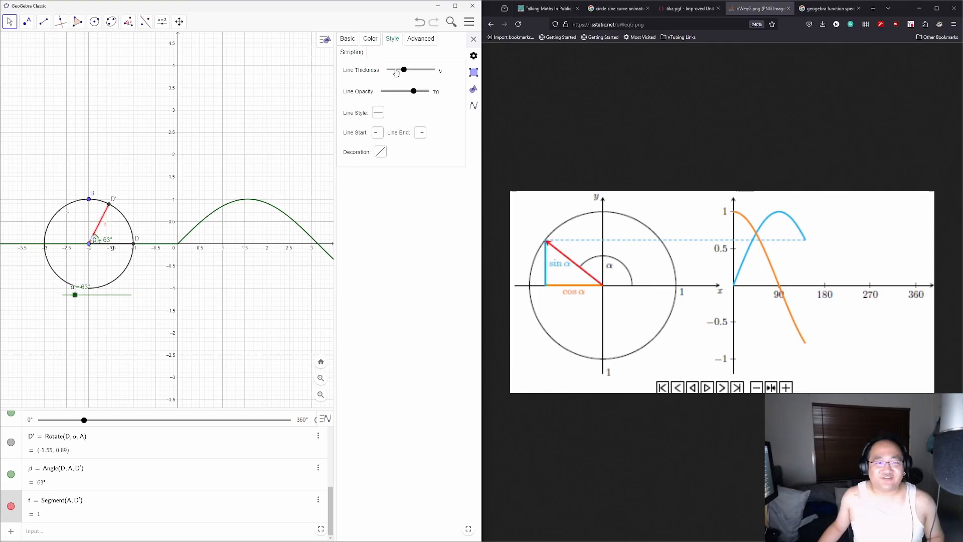
pyautogui.click(420, 132)
pyautogui.click(423, 203)
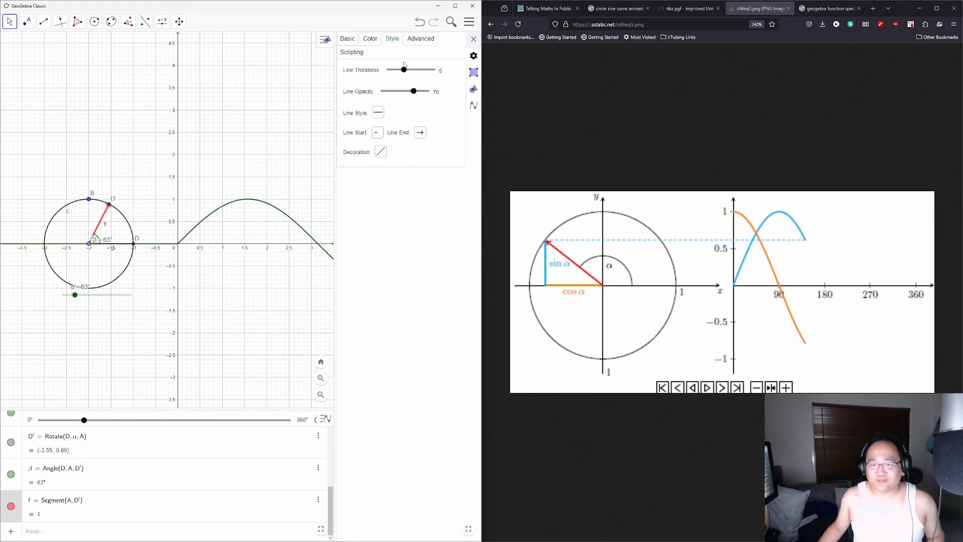
pyautogui.click(123, 202)
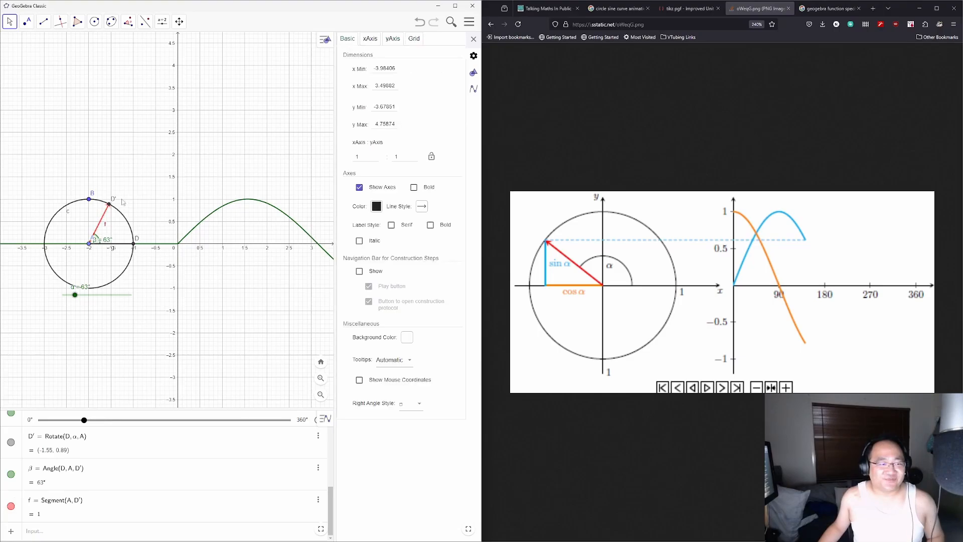
# Step: Hide point D′ and reopen segment f's basic properties
pyautogui.click(109, 206)
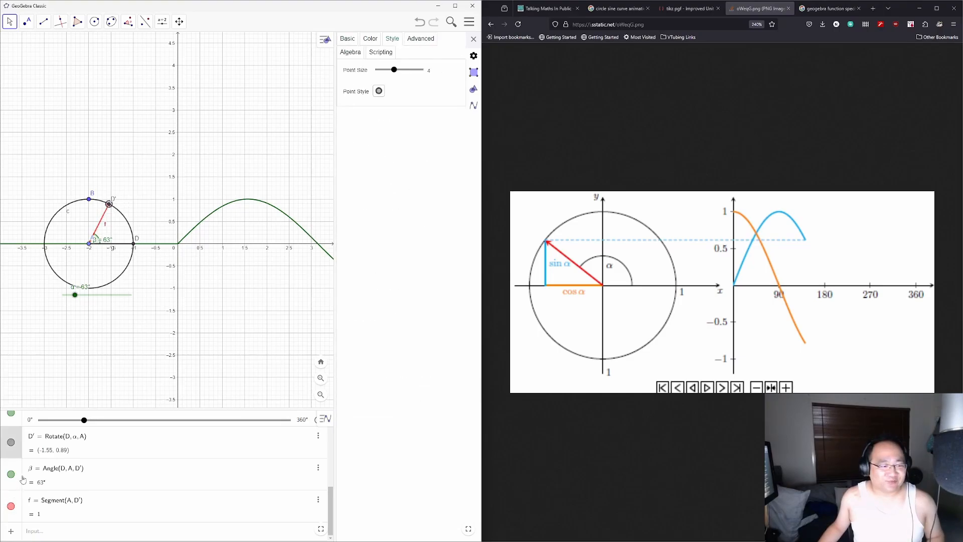
pyautogui.click(10, 442)
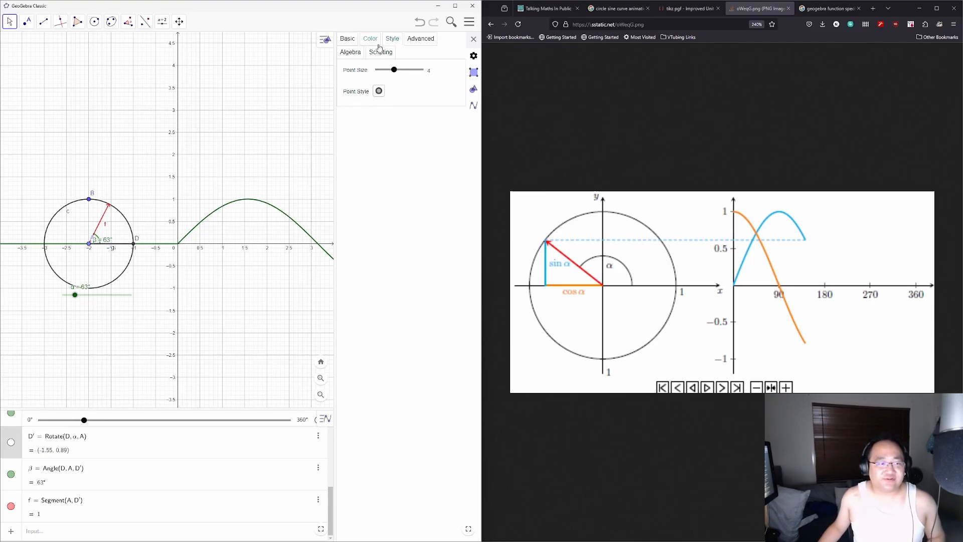
pyautogui.click(103, 216)
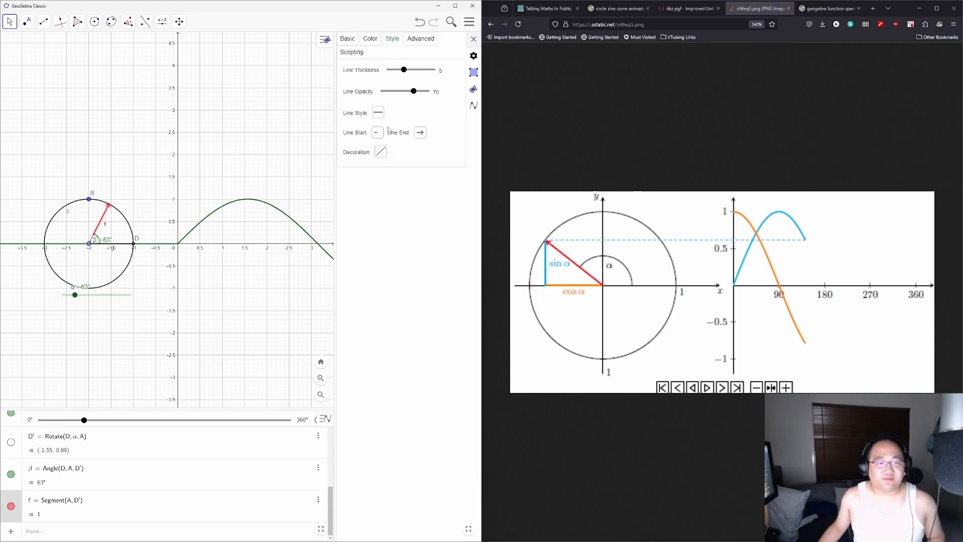
pyautogui.click(341, 42)
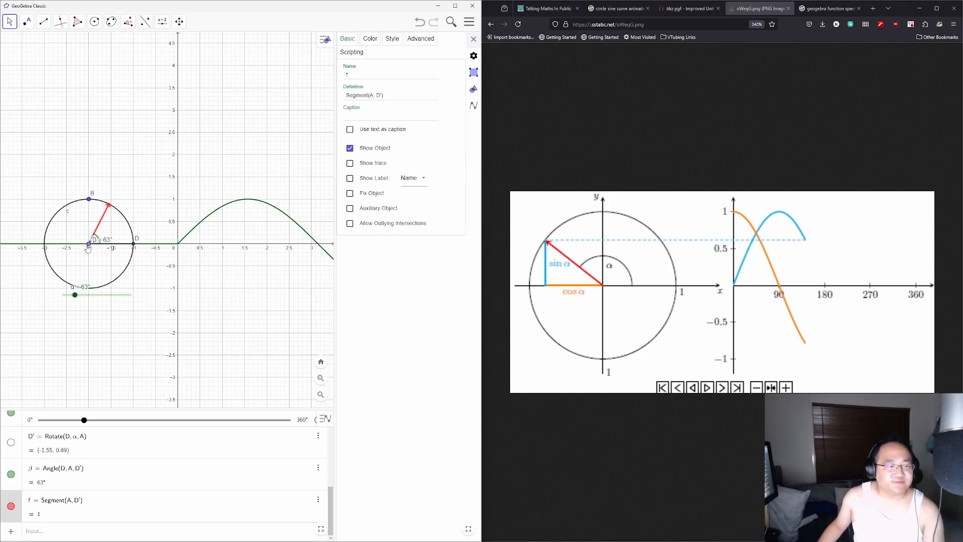
# Step: Hide centre point A from the drawing
pyautogui.scroll(5, 116, 476)
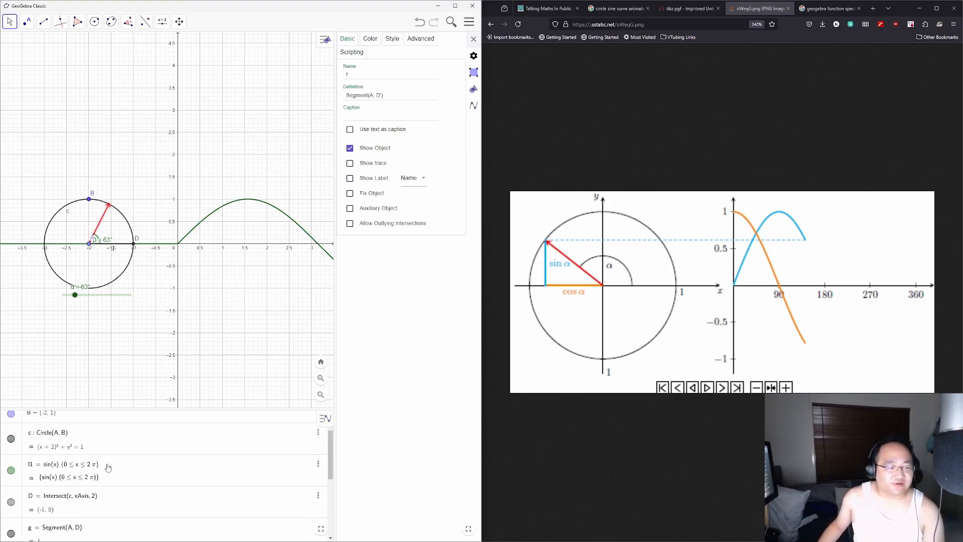
pyautogui.click(11, 426)
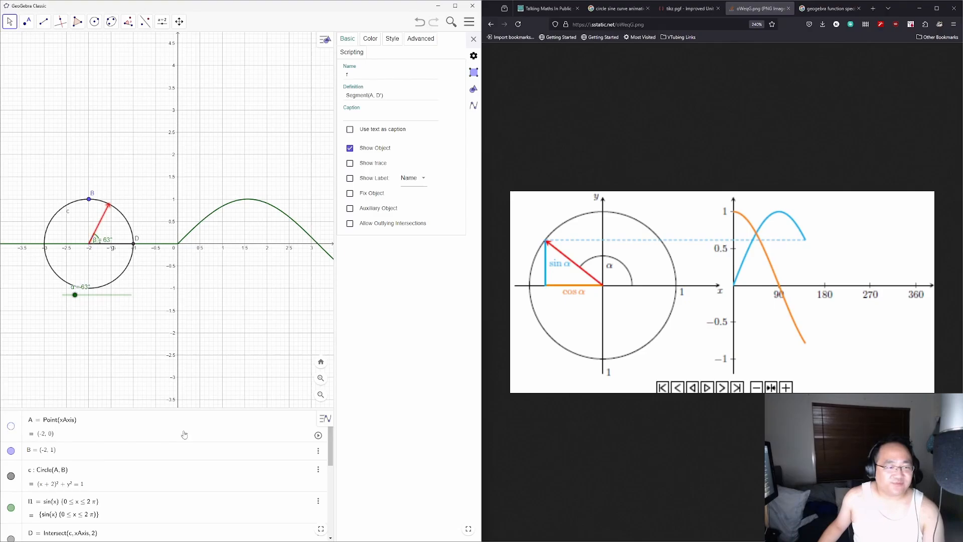
pyautogui.scroll(-5, 91, 471)
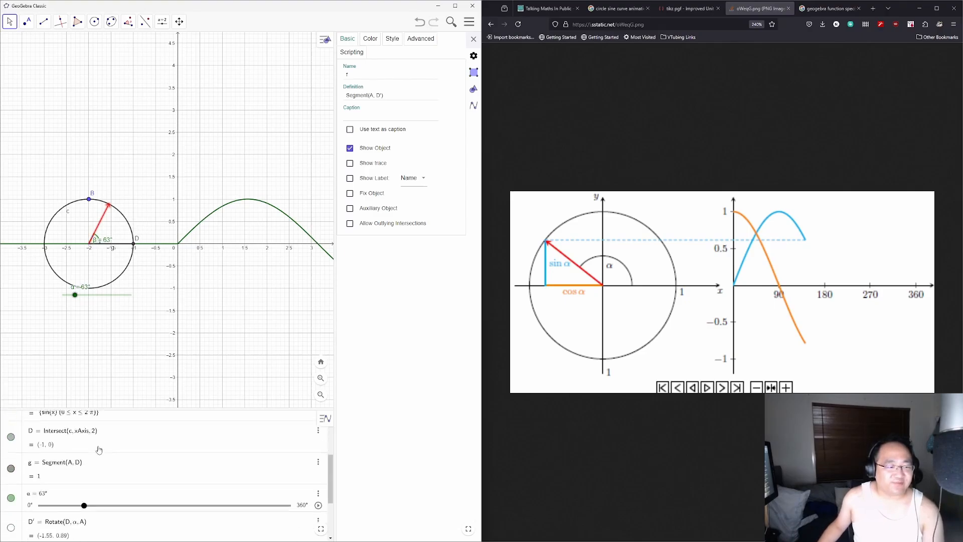
pyautogui.scroll(1, 91, 471)
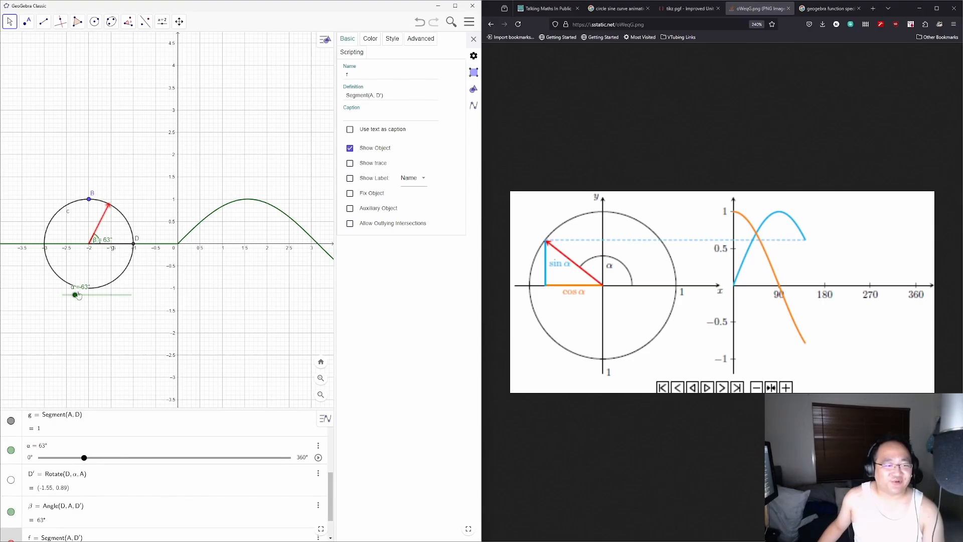
# Step: Turn α to 54° and show point D′ on the circle again
pyautogui.moveTo(77, 295); pyautogui.dragTo(95, 308)
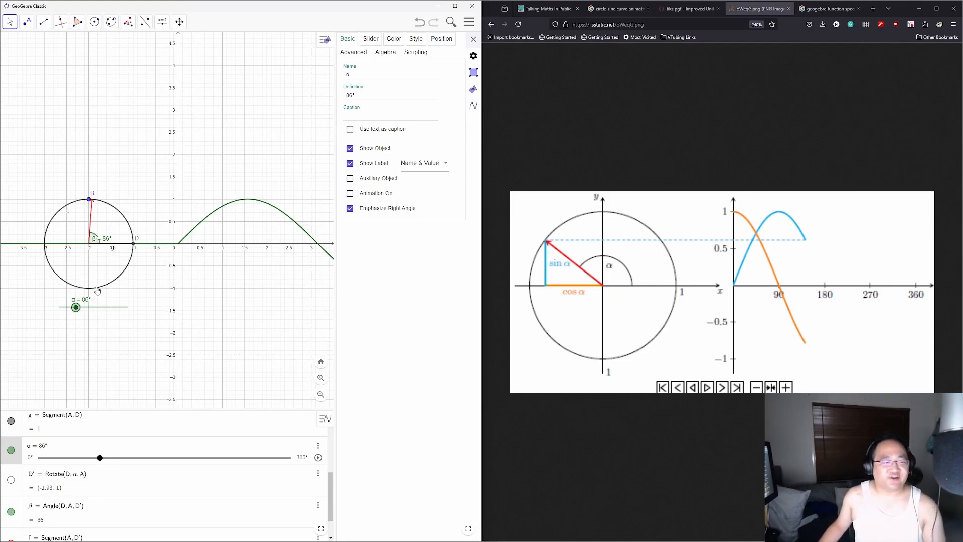
pyautogui.moveTo(76, 308)
pyautogui.mouseDown()
pyautogui.moveTo(99, 319)
pyautogui.moveTo(70, 319)
pyautogui.moveTo(121, 320)
pyautogui.moveTo(71, 320)
pyautogui.mouseUp()
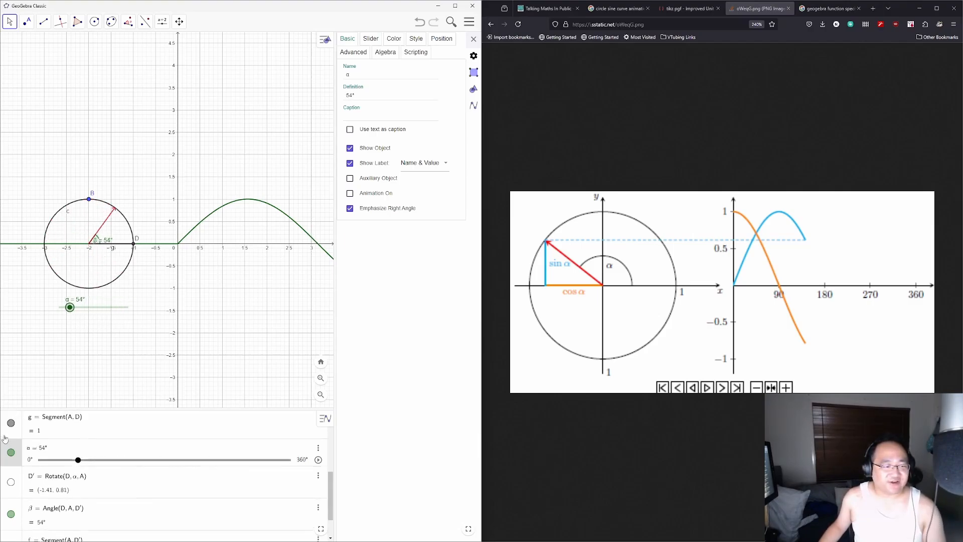
pyautogui.scroll(8, 6, 456)
pyautogui.scroll(-8, 9, 474)
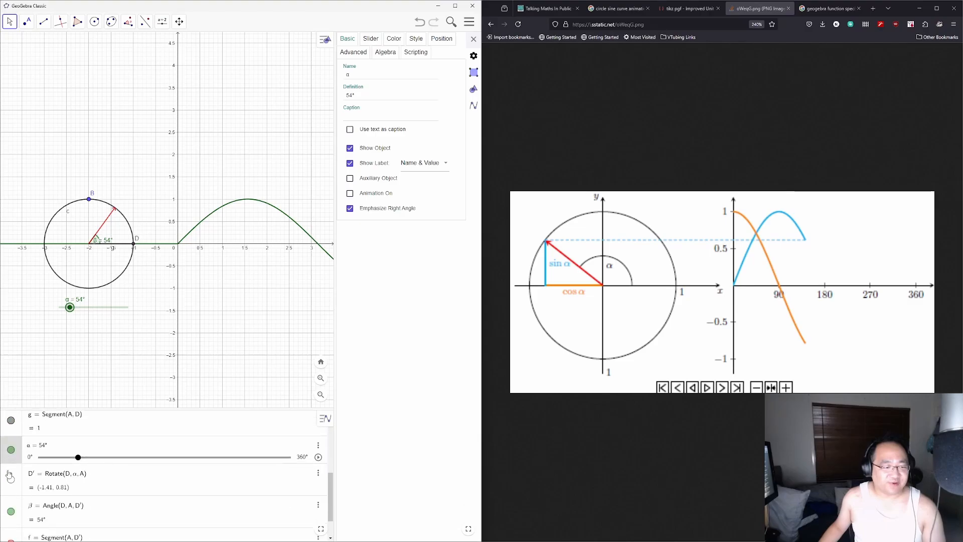
pyautogui.click(10, 477)
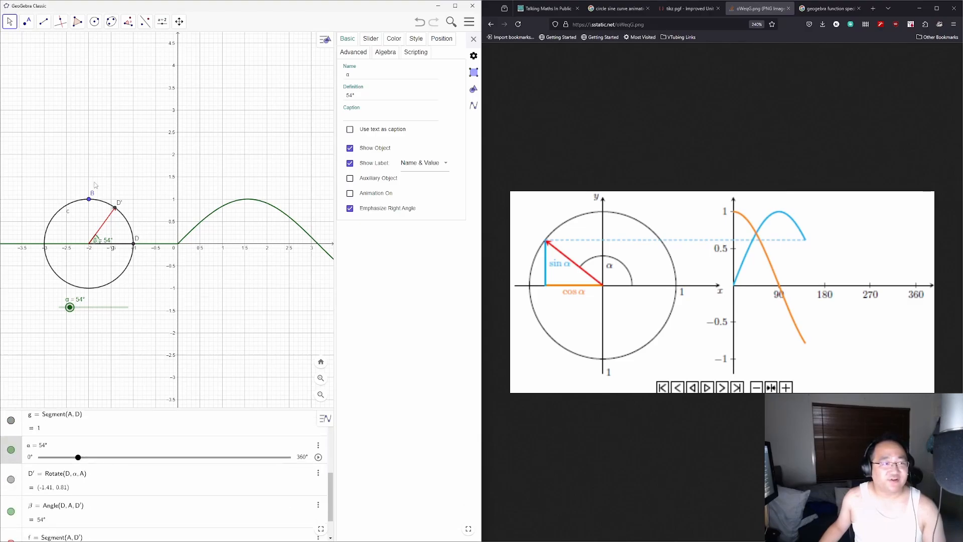
# Step: Start a two-point segment at the circle's centre
pyautogui.click(44, 21)
pyautogui.click(63, 58)
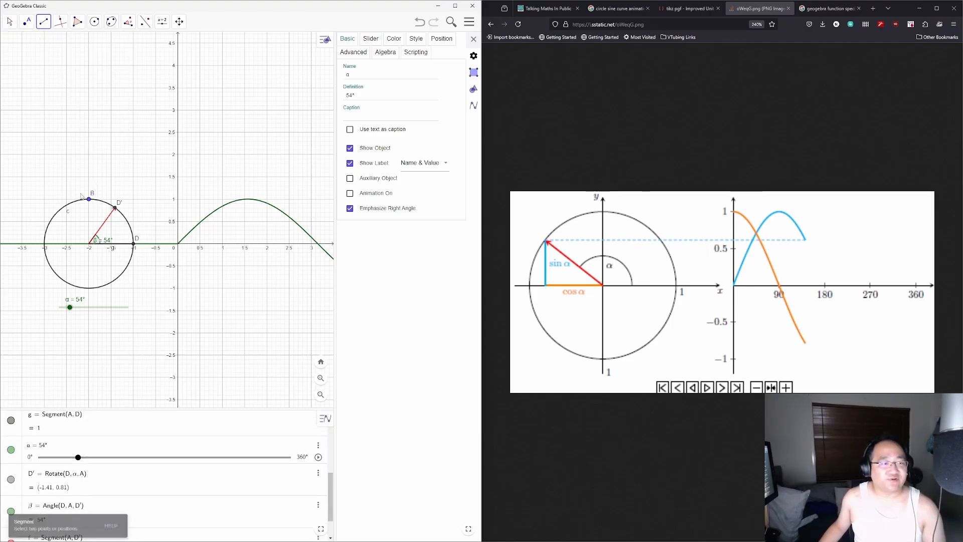
pyautogui.click(89, 245)
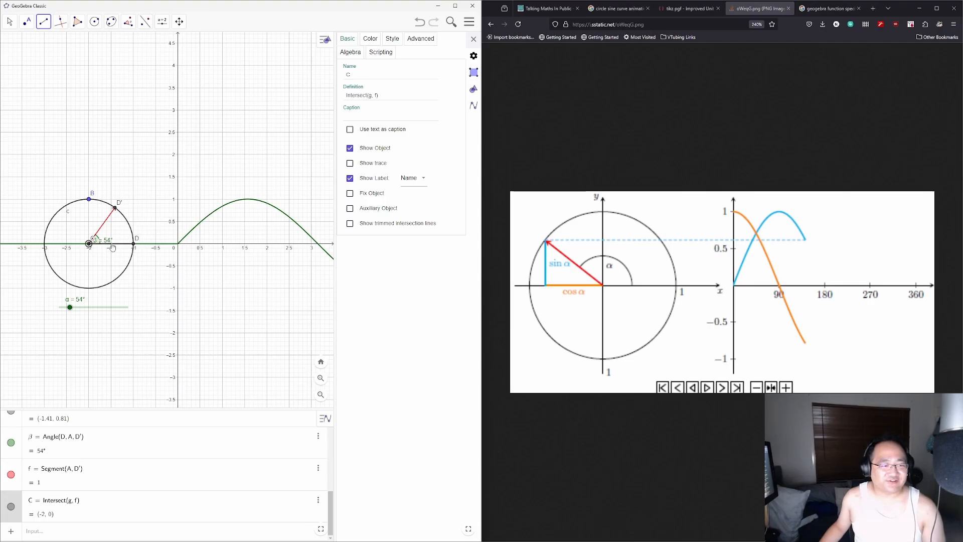
# Step: Cancel the unfinished segment and stray point C, then bring up the line tools
pyautogui.rightClick(90, 274)
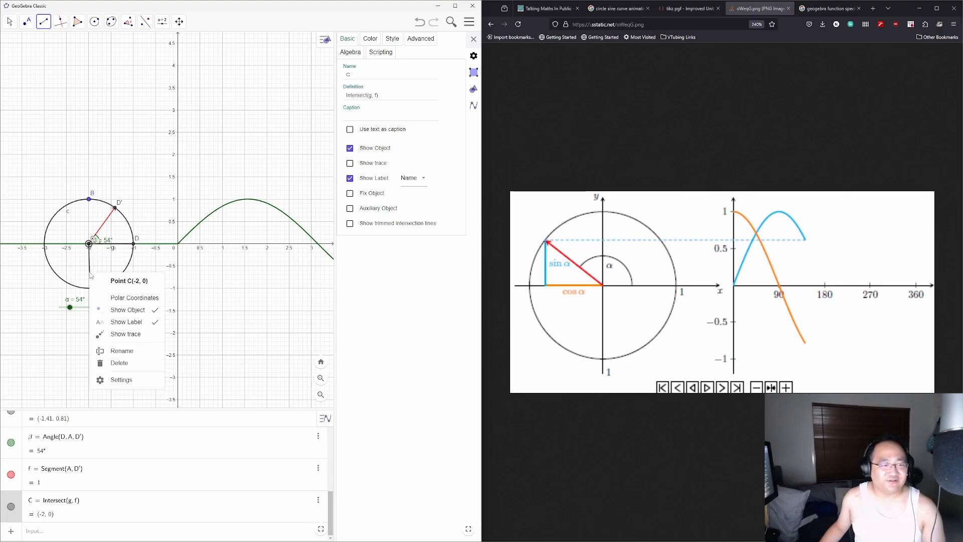
pyautogui.press('Escape')
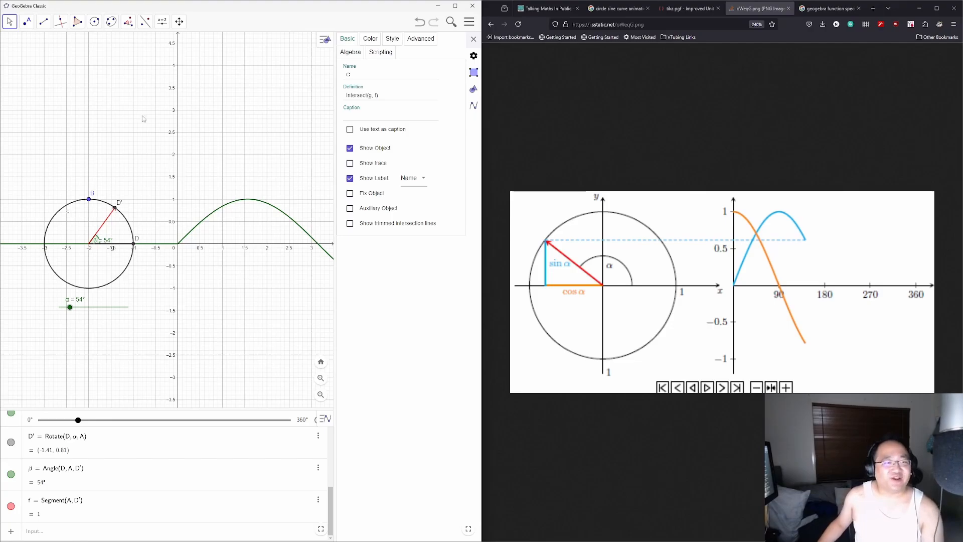
pyautogui.click(43, 22)
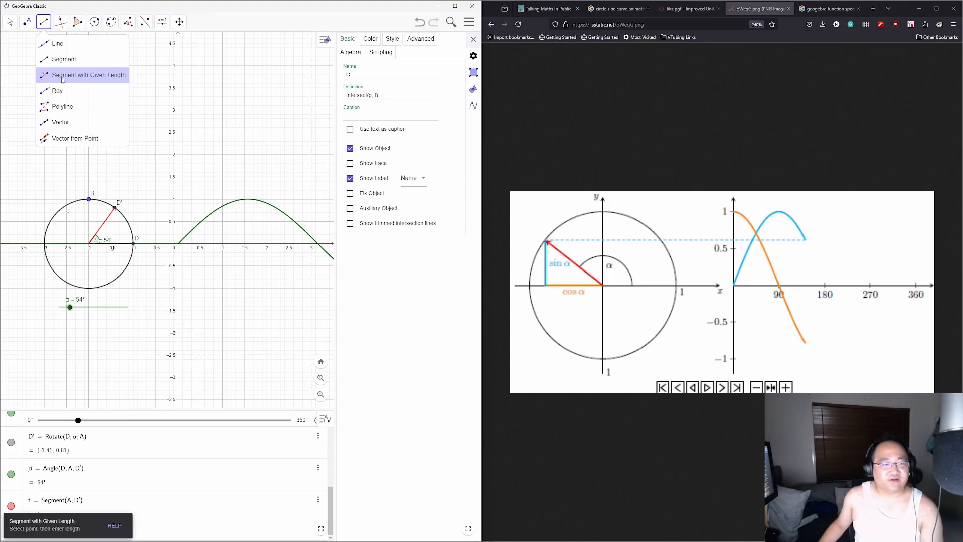
# Step: Abandon a first given-length attempt and delete the stray intersection point C
pyautogui.click(63, 77)
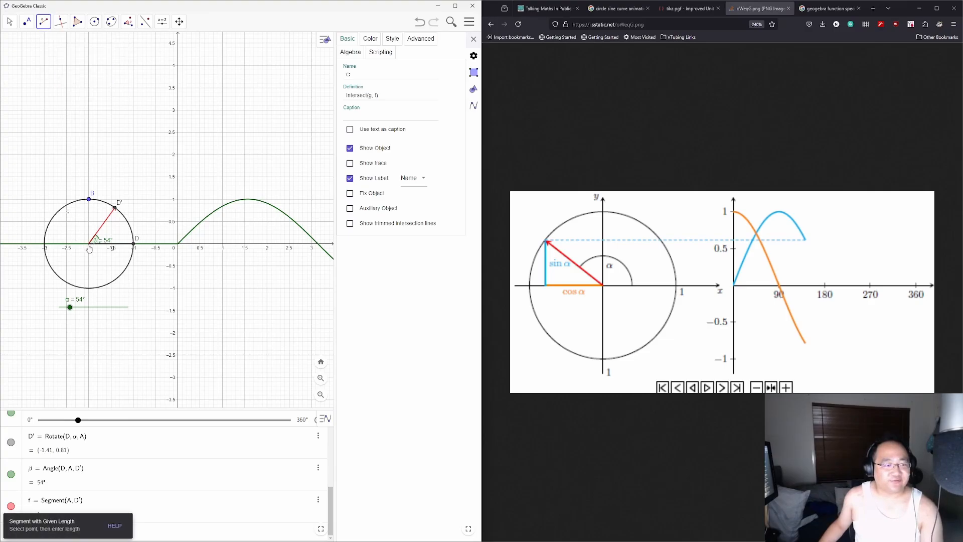
pyautogui.click(89, 249)
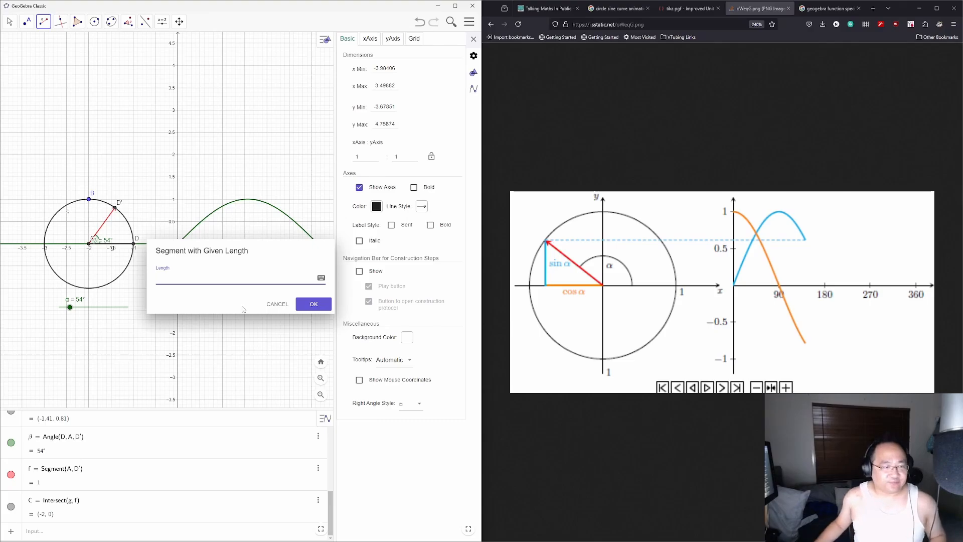
pyautogui.click(268, 307)
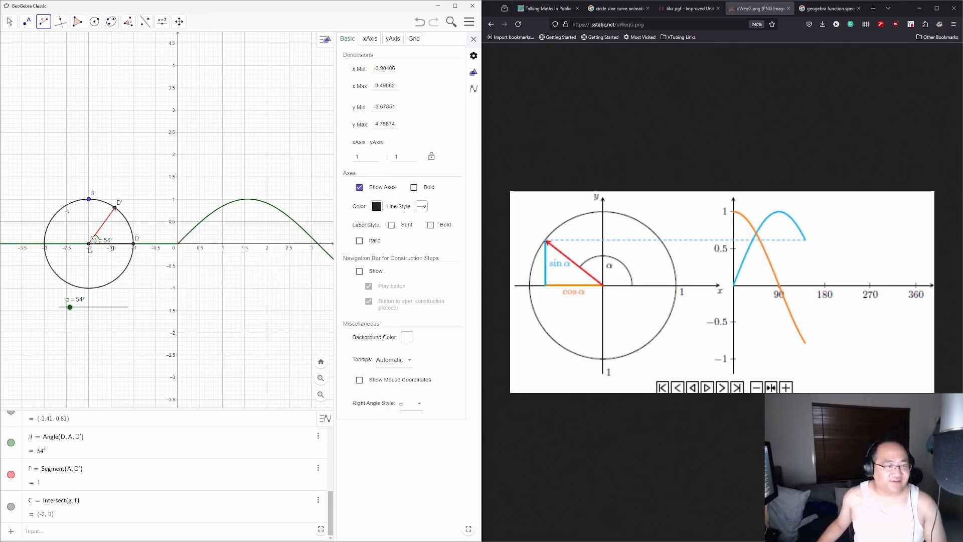
pyautogui.click(10, 21)
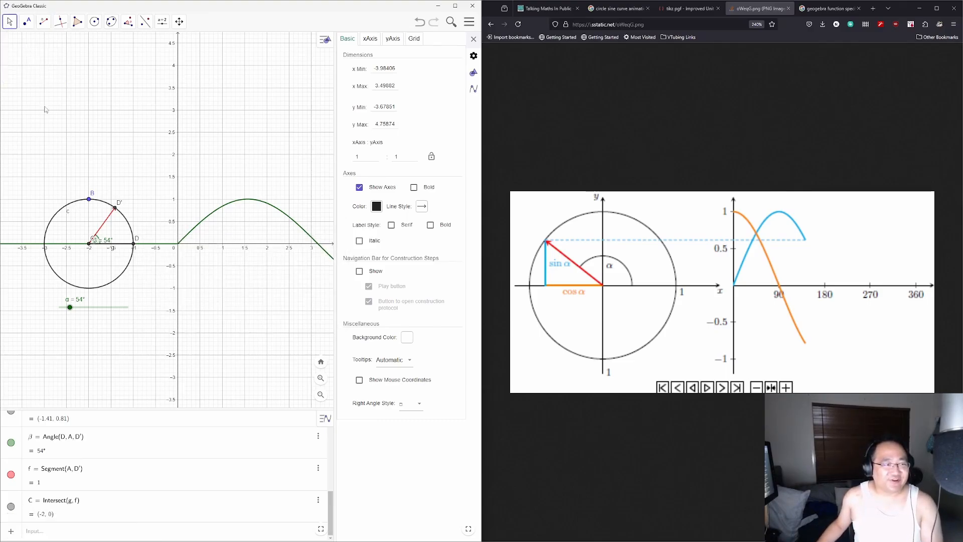
pyautogui.click(89, 247)
pyautogui.press('Delete')
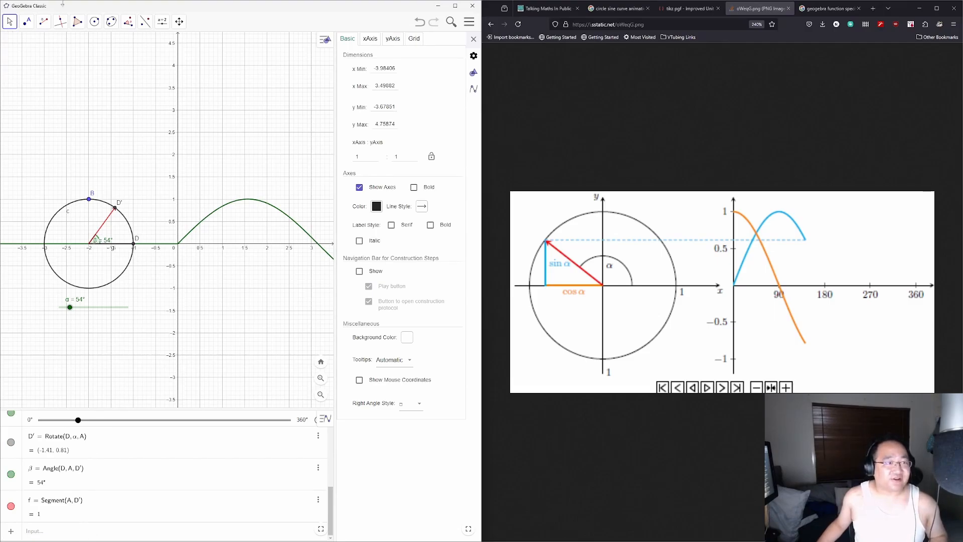
# Step: Draw a segment of given length sin(α) starting at centre A
pyautogui.click(45, 24)
pyautogui.click(80, 74)
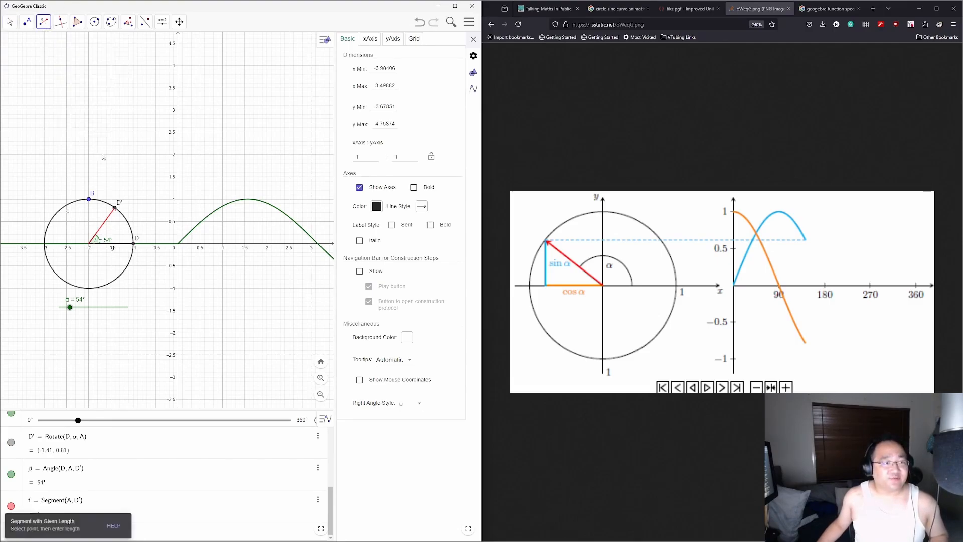
pyautogui.scroll(1, 71, 469)
pyautogui.scroll(5, 71, 469)
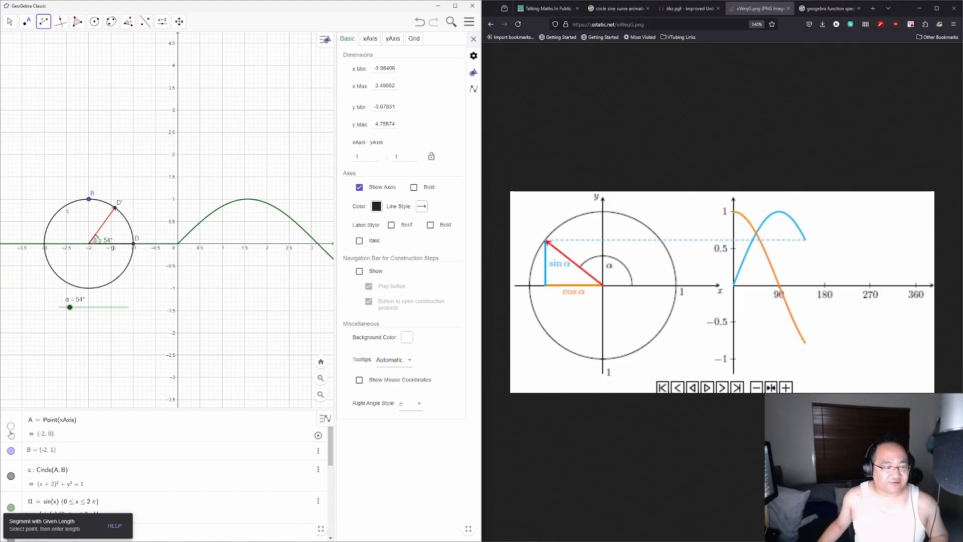
pyautogui.click(59, 333)
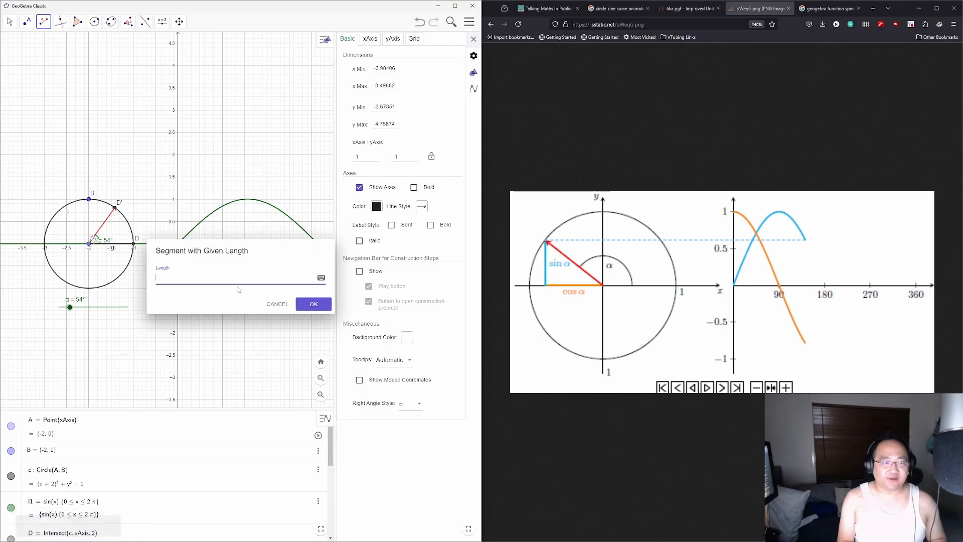
pyautogui.write('sin(')
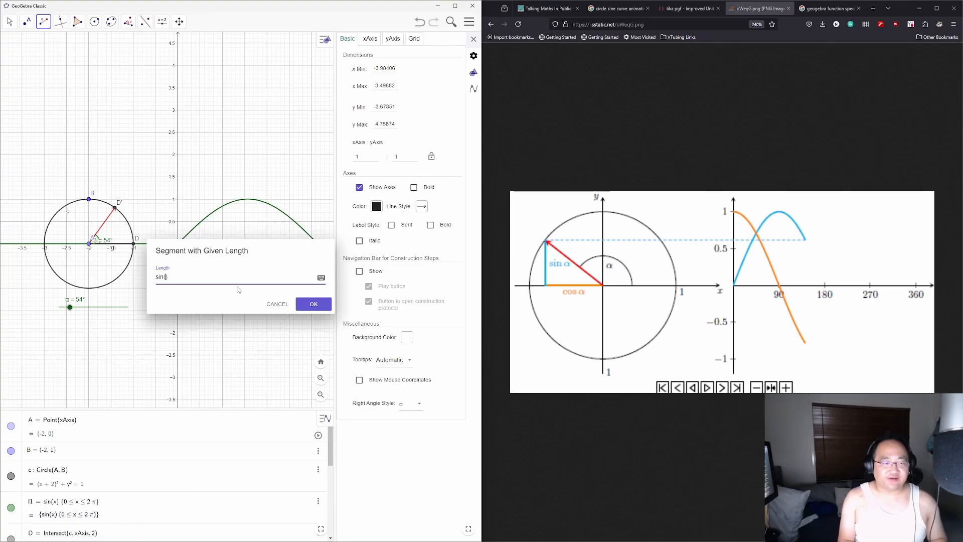
pyautogui.write('α')
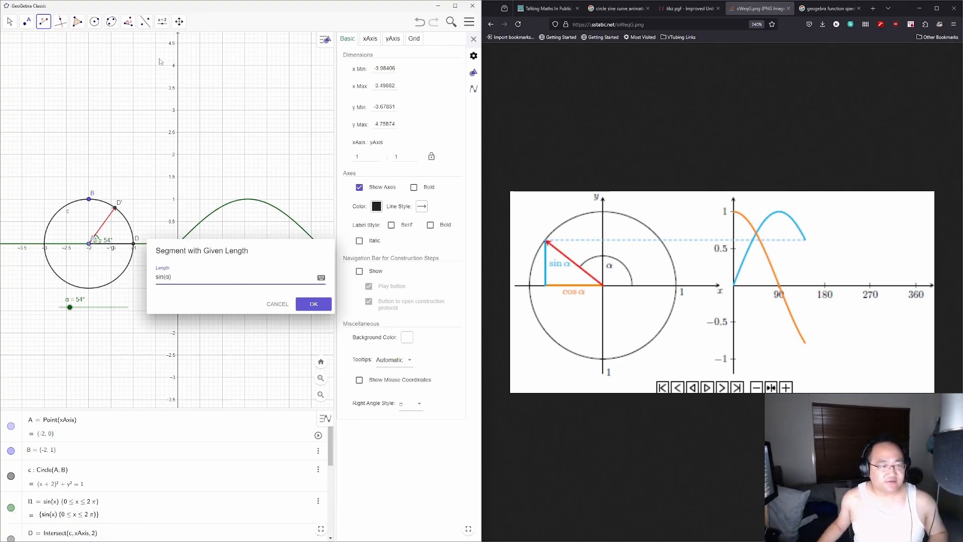
pyautogui.click(307, 309)
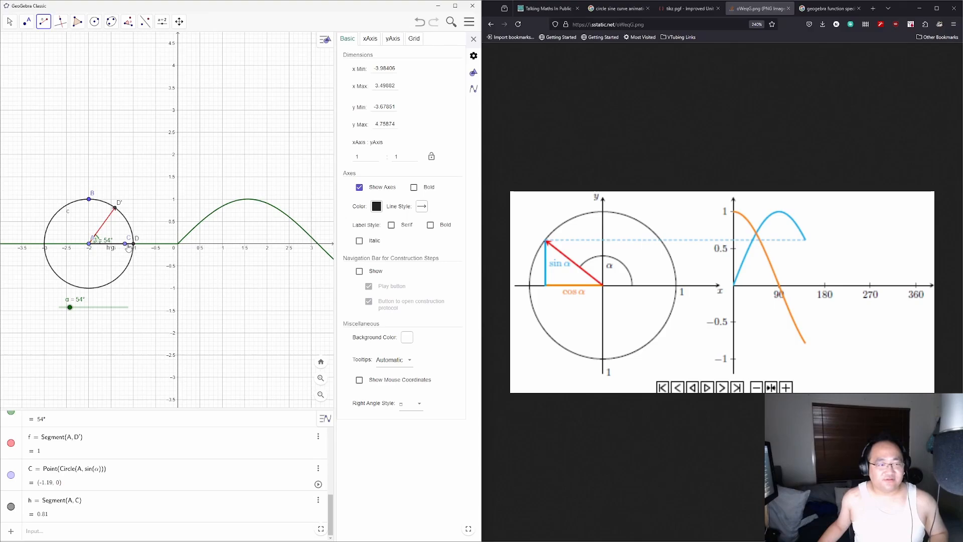
# Step: Delete segment h and redraw it from A with length cos(α)
pyautogui.click(318, 500)
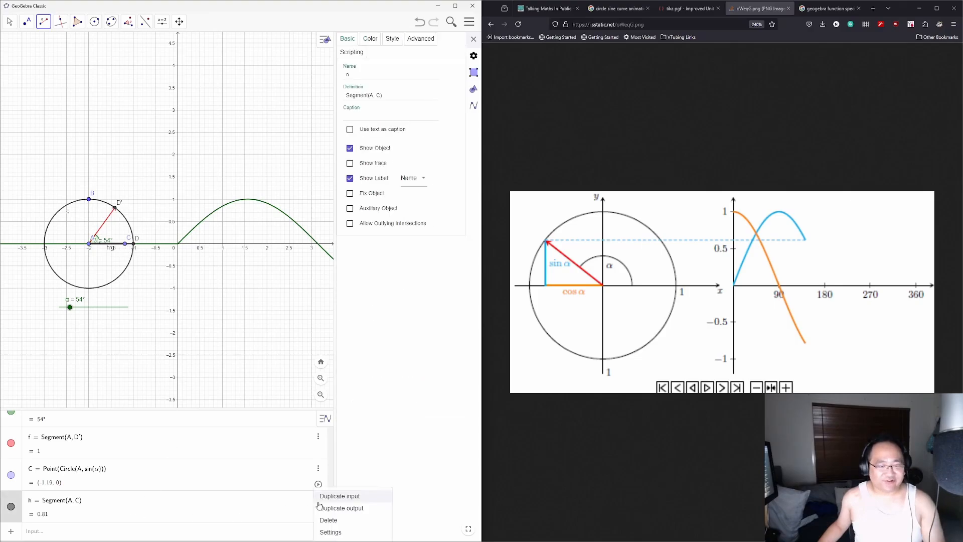
pyautogui.click(333, 520)
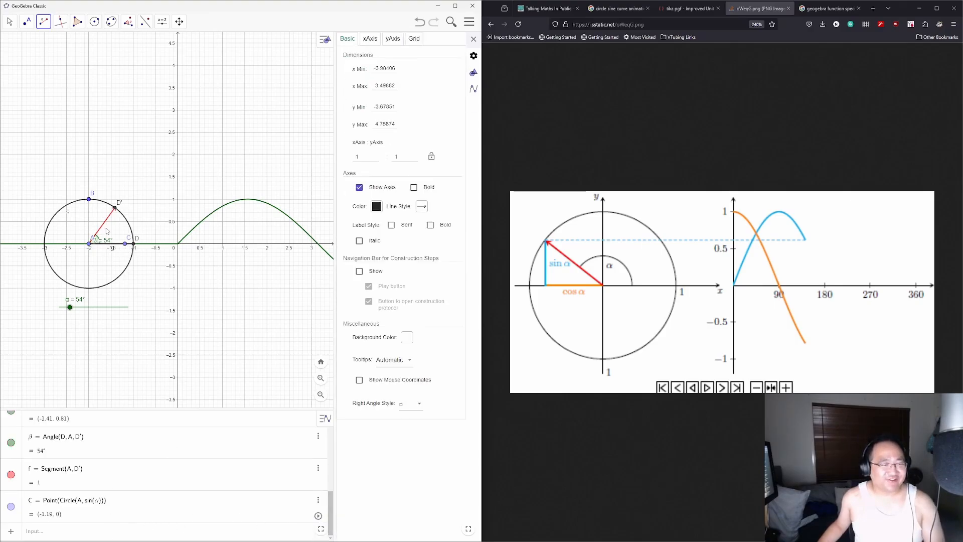
pyautogui.click(45, 23)
pyautogui.click(62, 72)
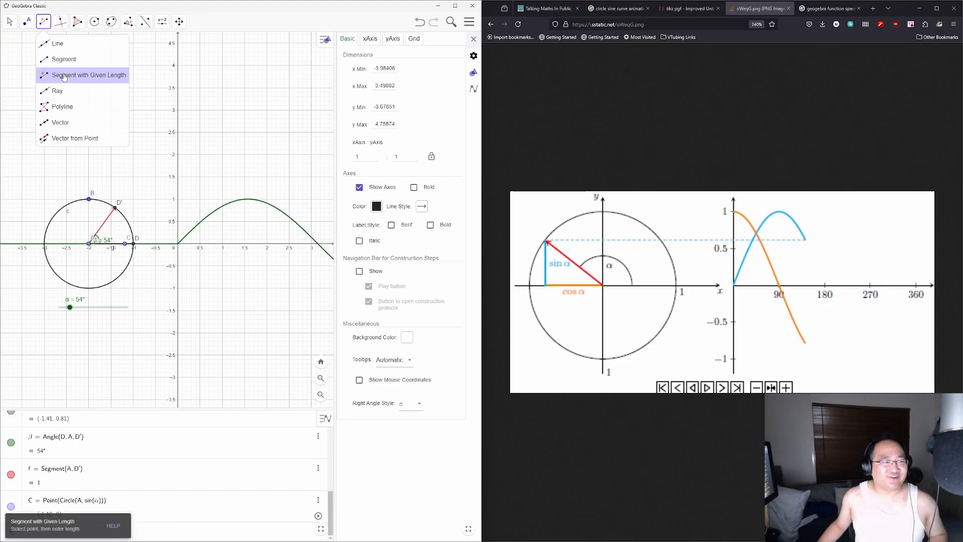
pyautogui.click(89, 244)
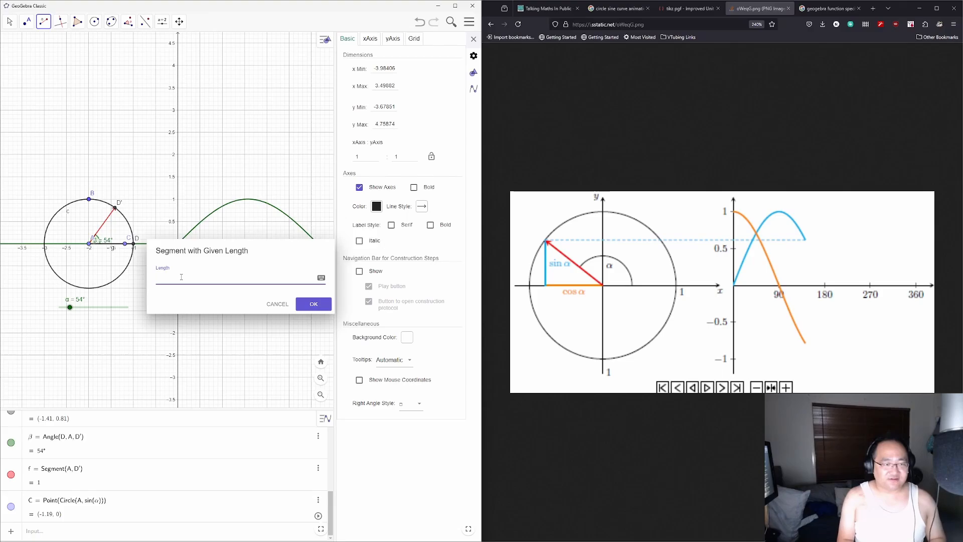
pyautogui.write('cos(')
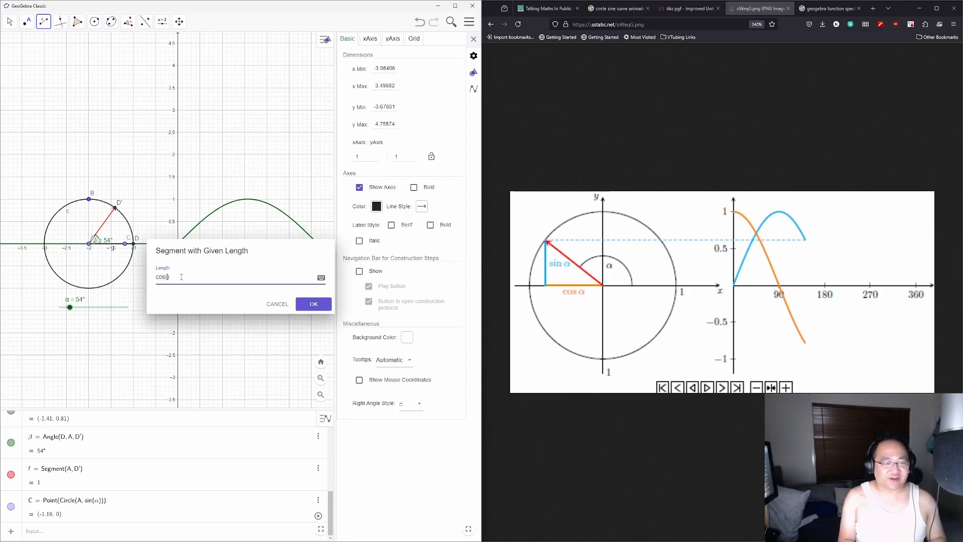
pyautogui.write('α')
pyautogui.click(306, 306)
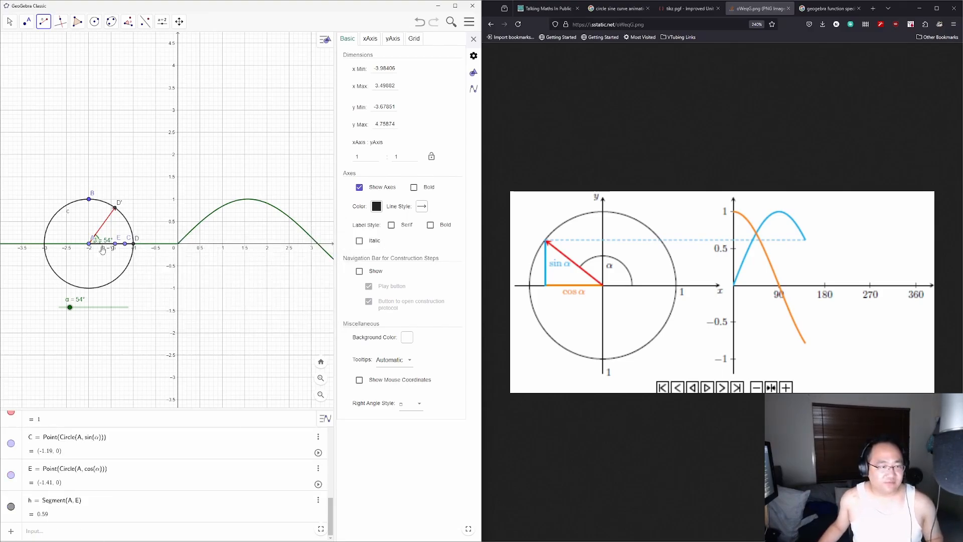
pyautogui.click(136, 246)
# Step: Delete the leftover point C and open segment h's properties
pyautogui.click(10, 21)
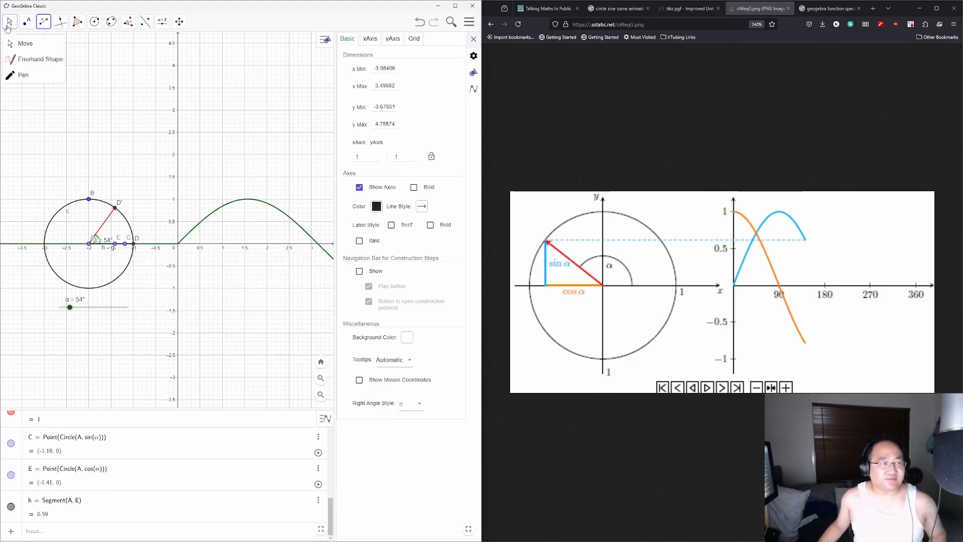
pyautogui.click(126, 243)
pyautogui.press('Delete')
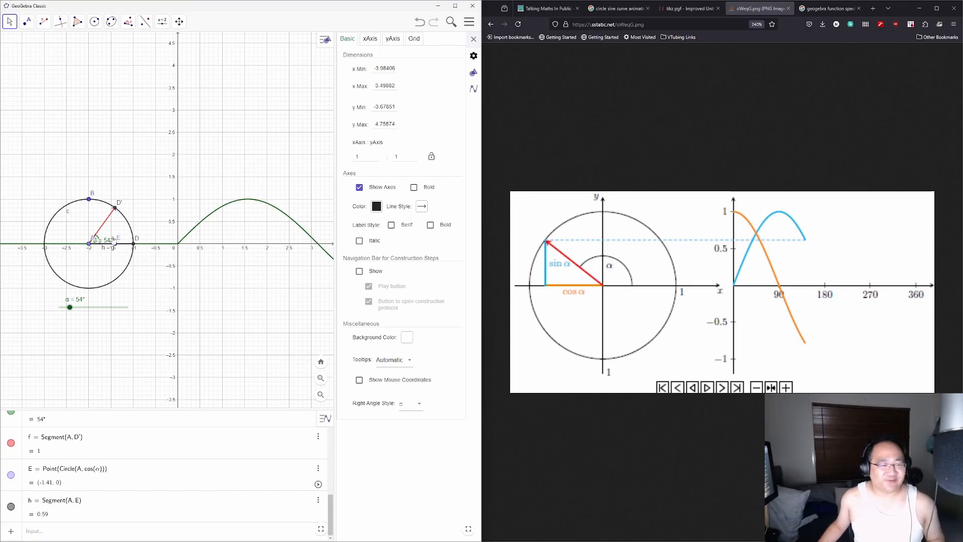
pyautogui.click(36, 506)
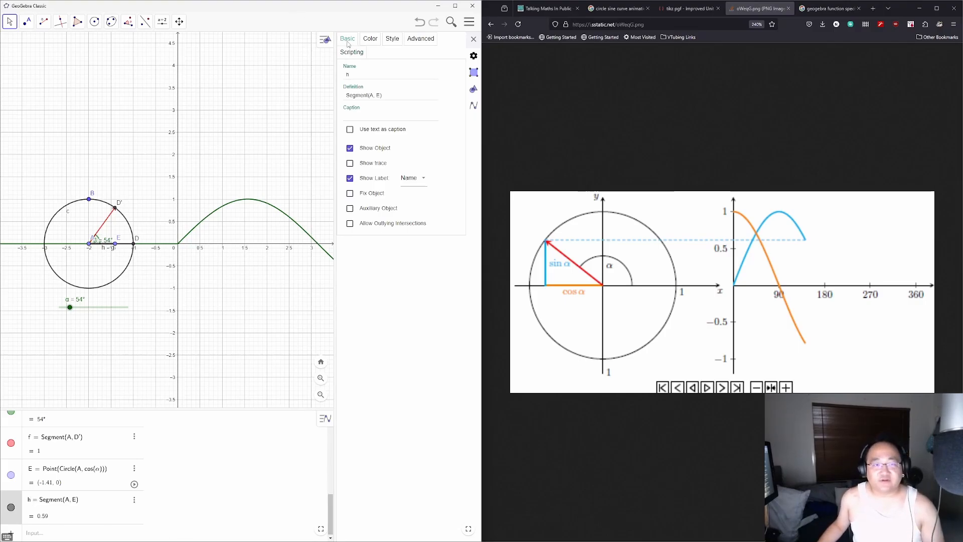
# Step: Colour segment h light blue
pyautogui.click(372, 42)
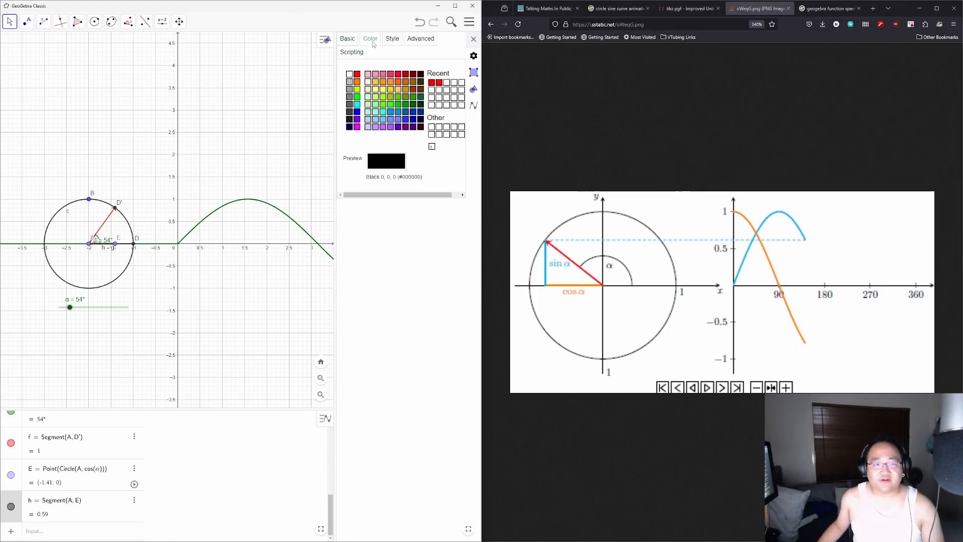
pyautogui.click(358, 113)
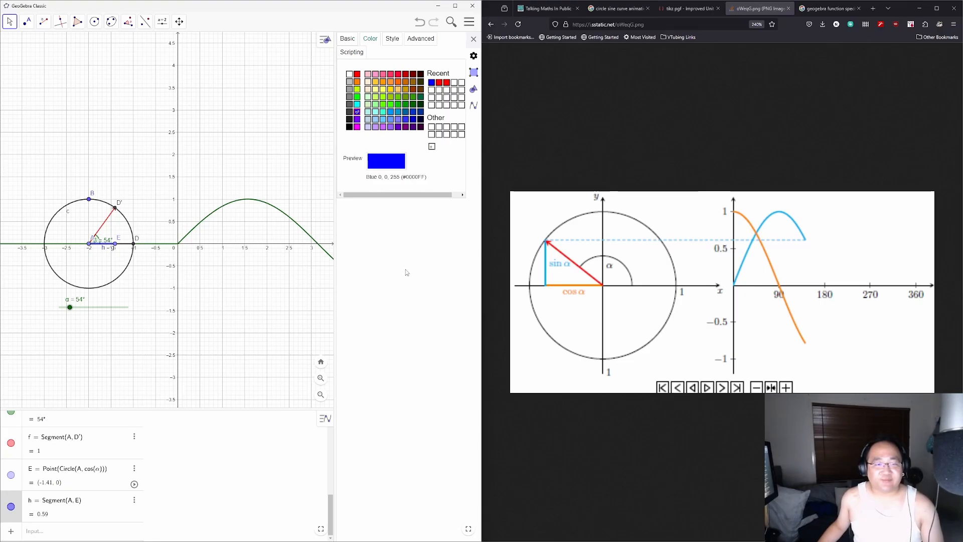
pyautogui.click(347, 39)
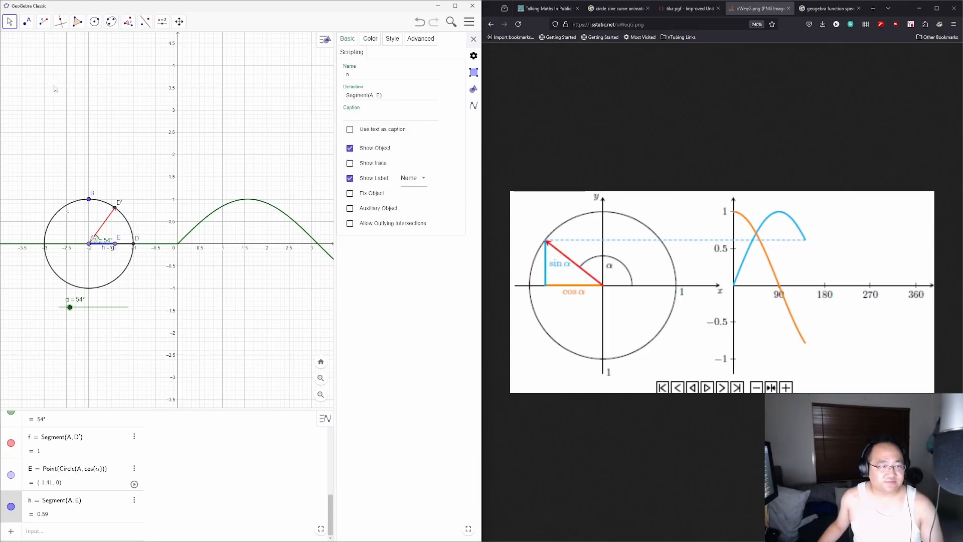
# Step: Draw segment i from point E up to D′ on the circle
pyautogui.click(47, 26)
pyautogui.click(70, 71)
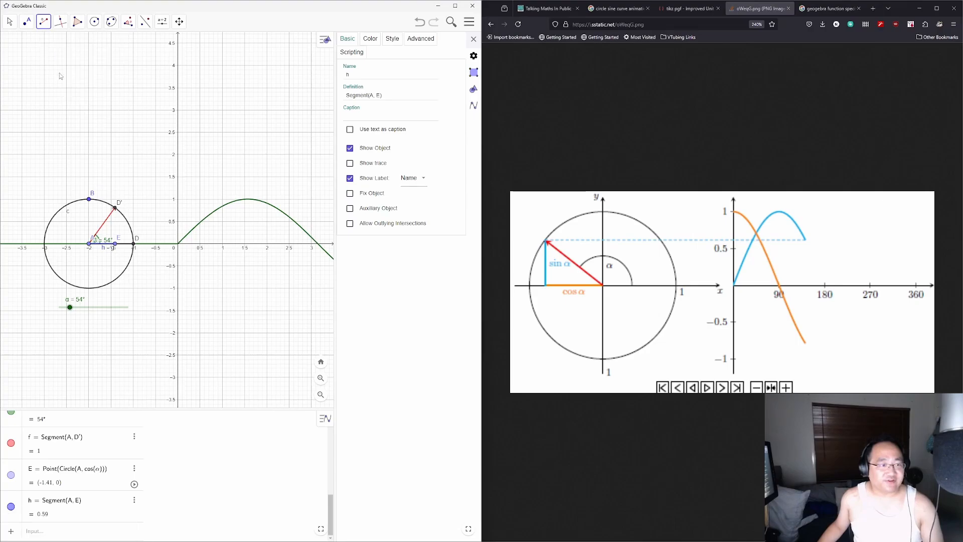
pyautogui.click(115, 244)
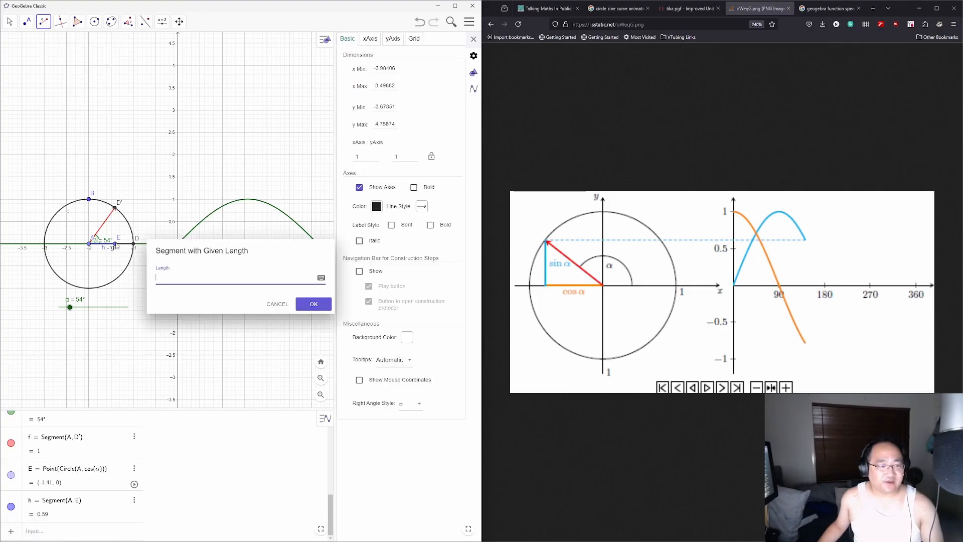
pyautogui.click(277, 304)
pyautogui.click(44, 21)
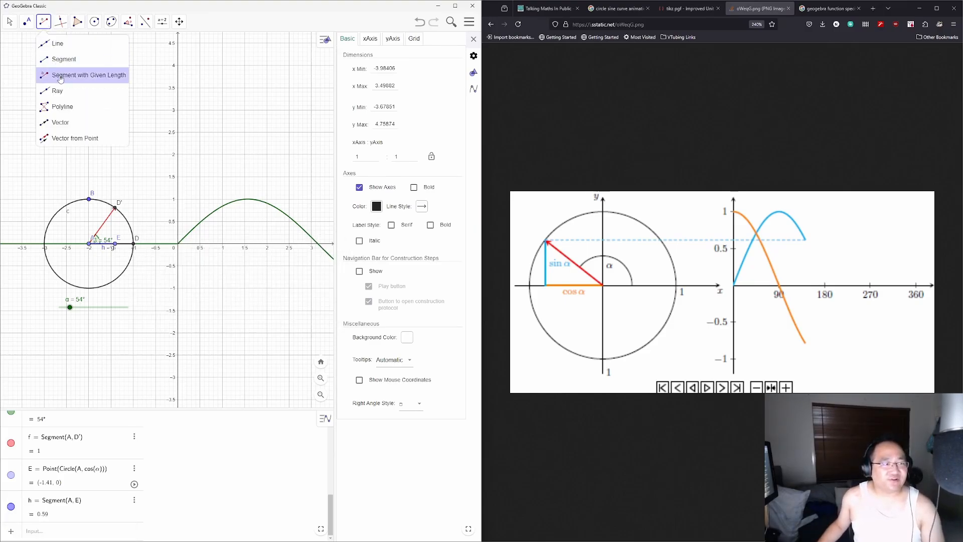
pyautogui.click(60, 60)
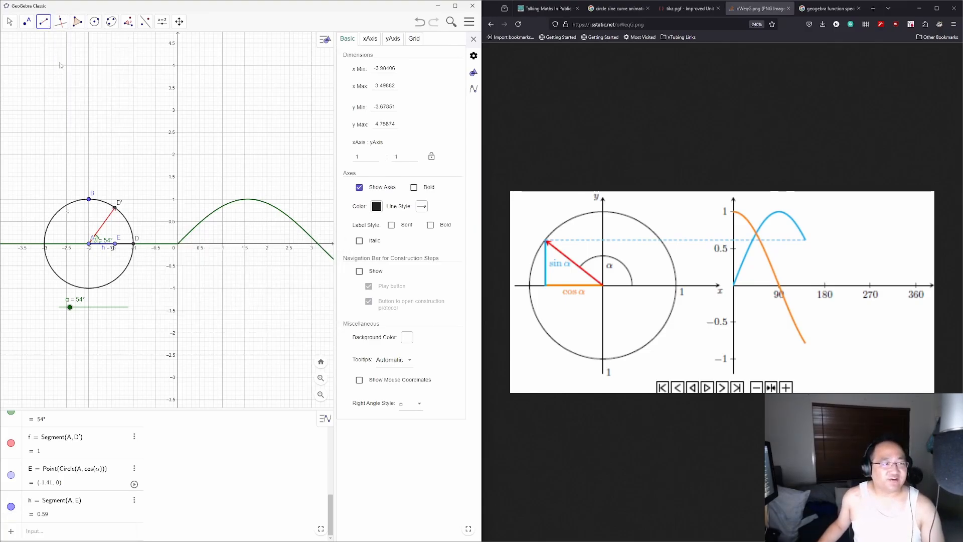
pyautogui.click(115, 244)
pyautogui.click(115, 208)
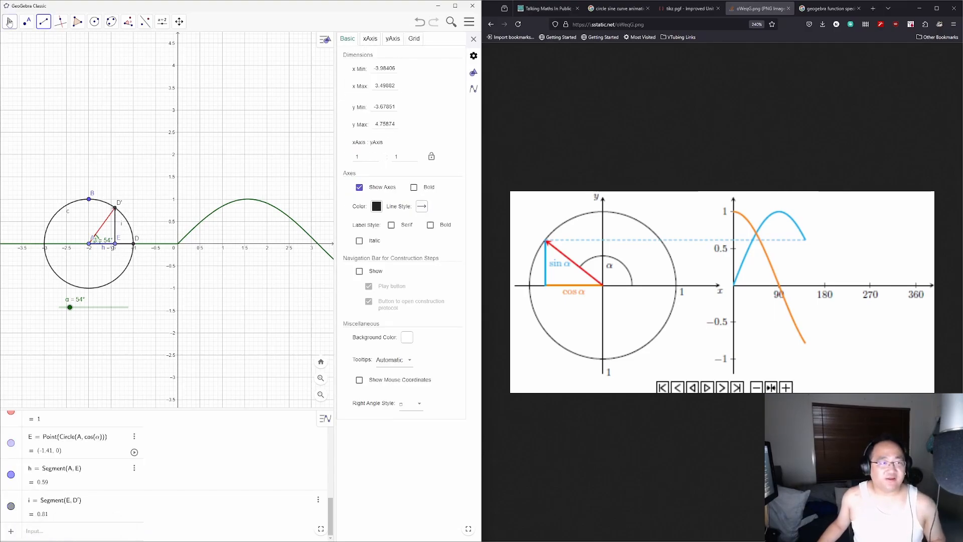
pyautogui.click(10, 21)
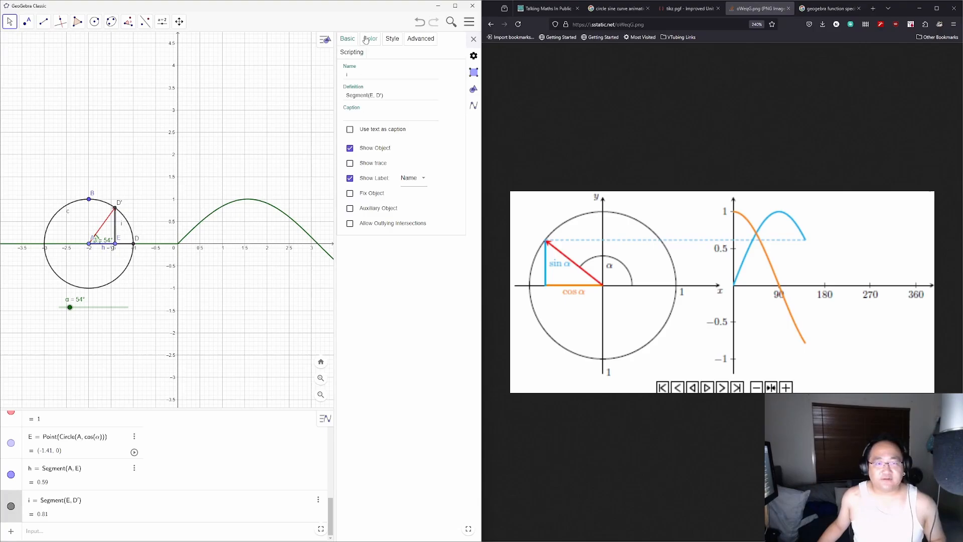
# Step: Colour segment i magenta
pyautogui.click(365, 39)
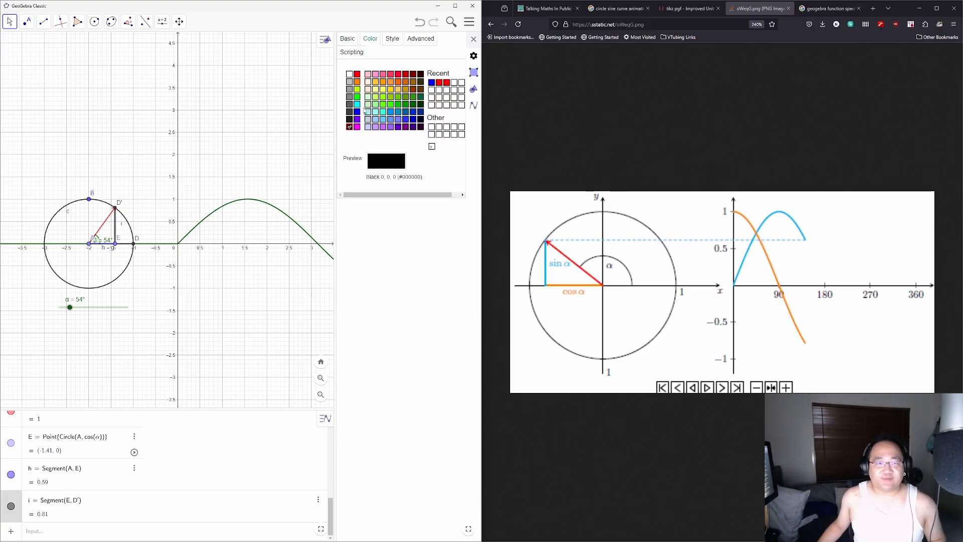
pyautogui.click(416, 119)
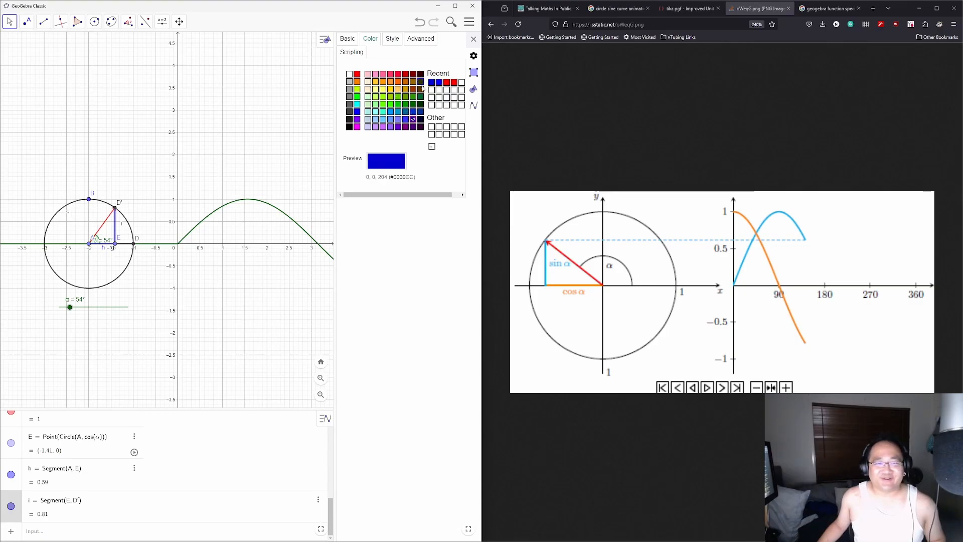
pyautogui.click(357, 127)
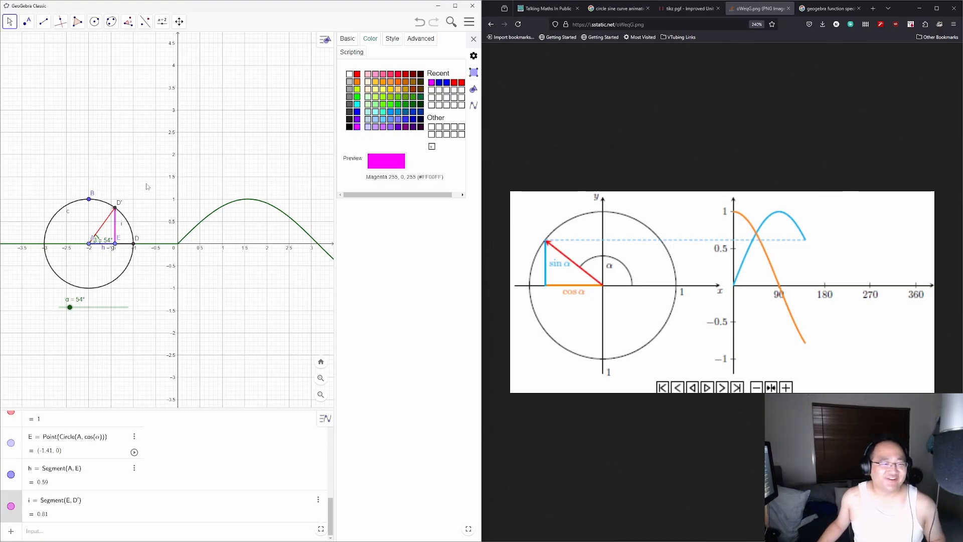
# Step: Hide point E and look through its property tabs
pyautogui.click(115, 244)
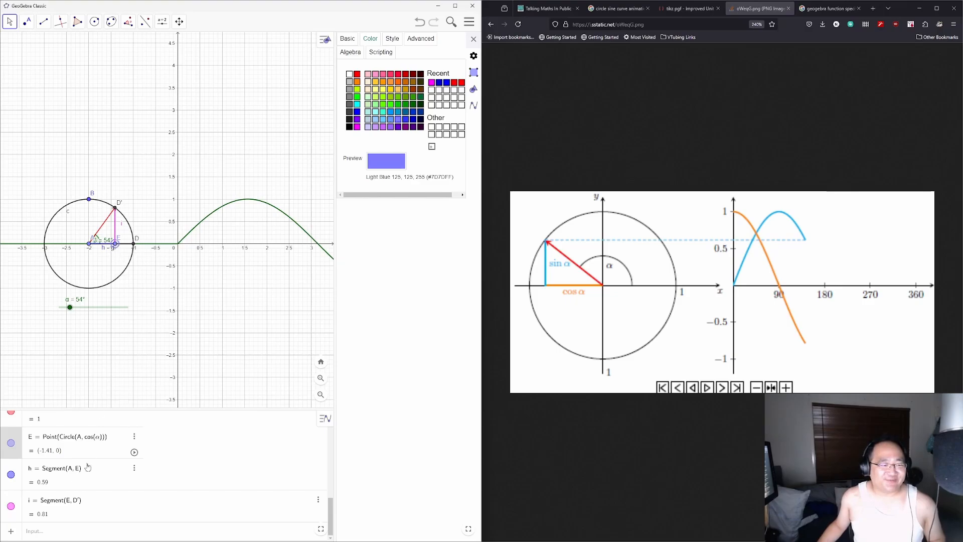
pyautogui.click(11, 446)
pyautogui.click(349, 39)
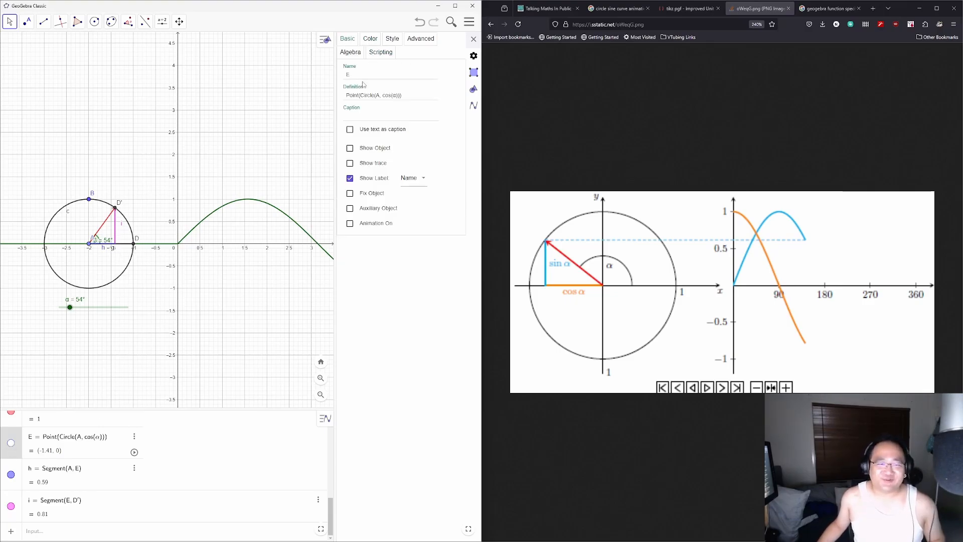
pyautogui.click(393, 44)
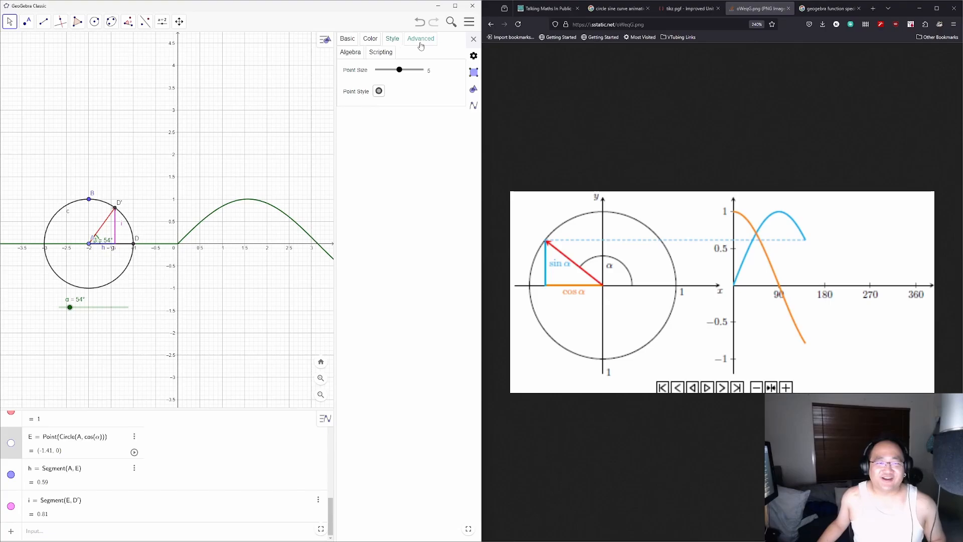
pyautogui.click(421, 44)
pyautogui.click(370, 40)
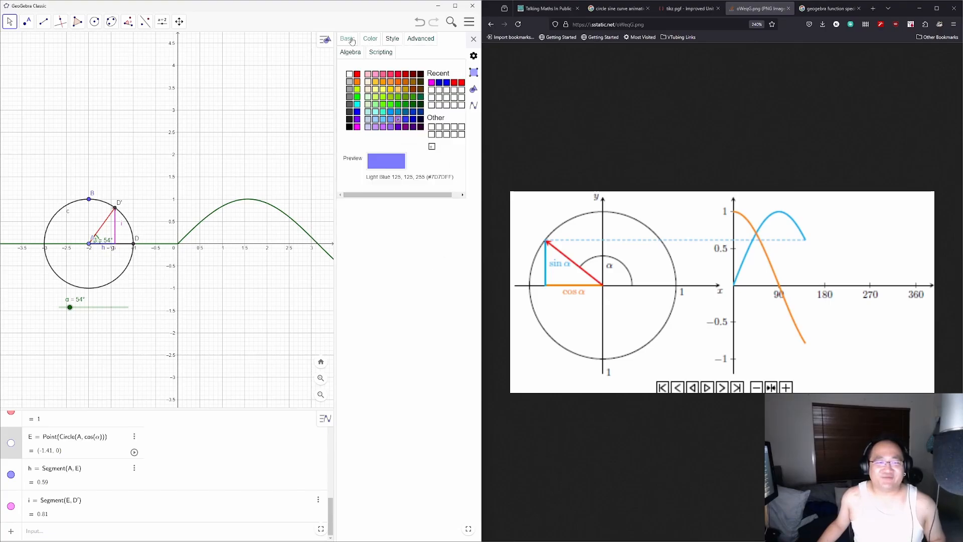
pyautogui.click(351, 40)
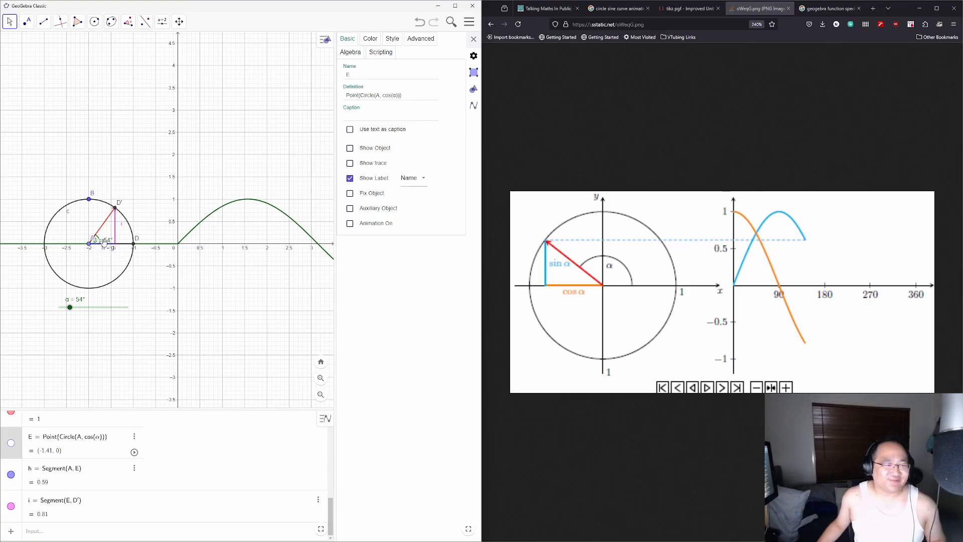
# Step: Sweep α around the circle, ending at 100°, and enlarge the Algebra view
pyautogui.moveTo(70, 307); pyautogui.dragTo(106, 307)
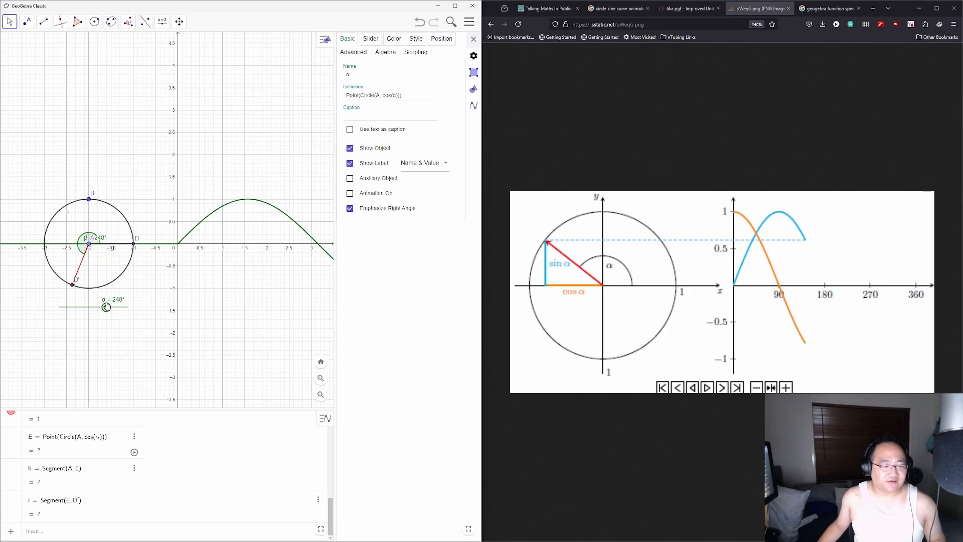
pyautogui.moveTo(106, 306); pyautogui.dragTo(74, 303)
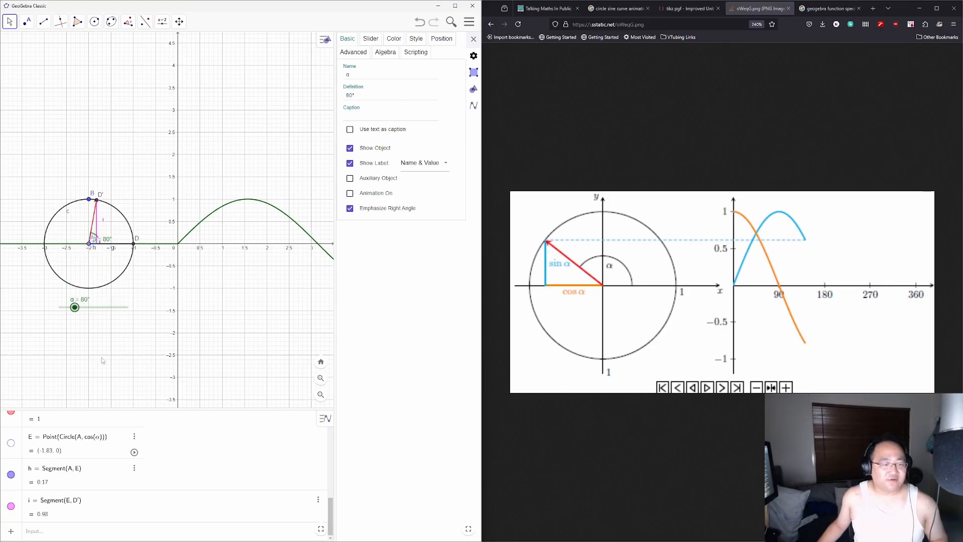
pyautogui.scroll(2, 196, 427)
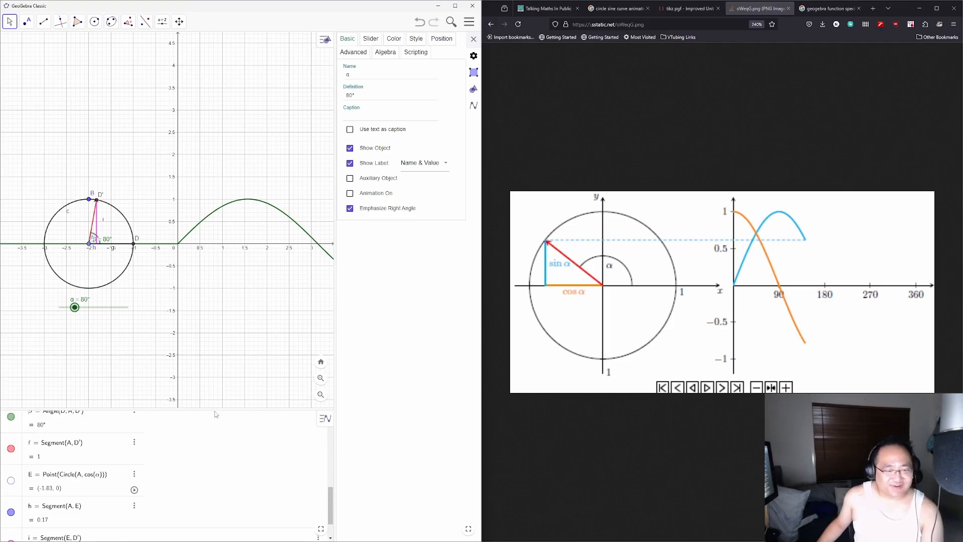
pyautogui.moveTo(212, 410); pyautogui.dragTo(218, 325)
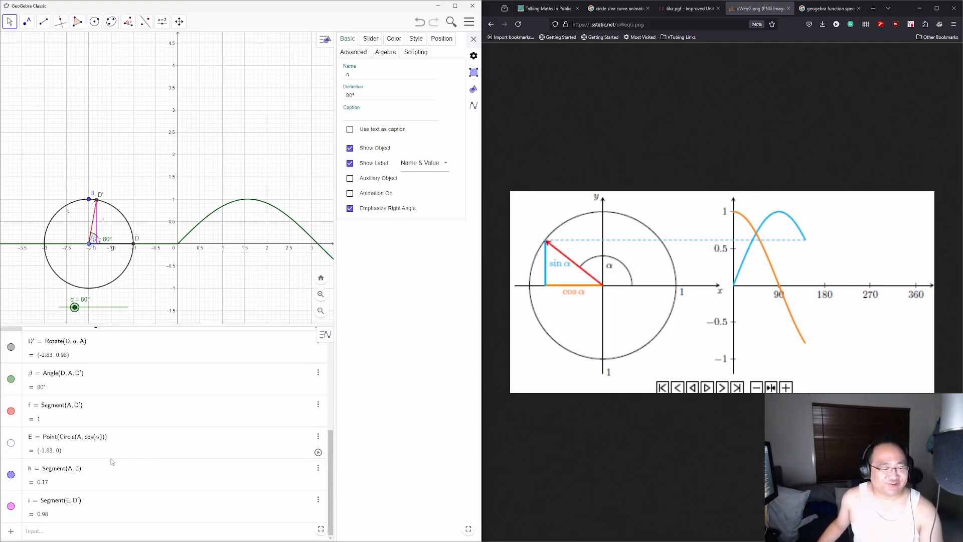
pyautogui.moveTo(75, 307)
pyautogui.mouseDown()
pyautogui.moveTo(134, 308)
pyautogui.moveTo(77, 307)
pyautogui.moveTo(71, 297)
pyautogui.moveTo(88, 301)
pyautogui.moveTo(80, 294)
pyautogui.mouseUp()
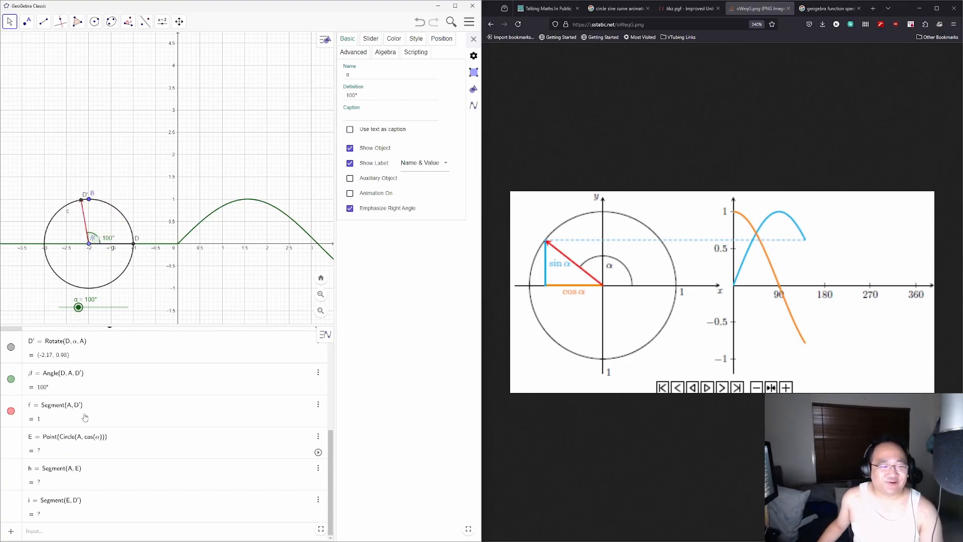
# Step: Set angle β's Show Label option to Value so it reads just 100°
pyautogui.click(94, 383)
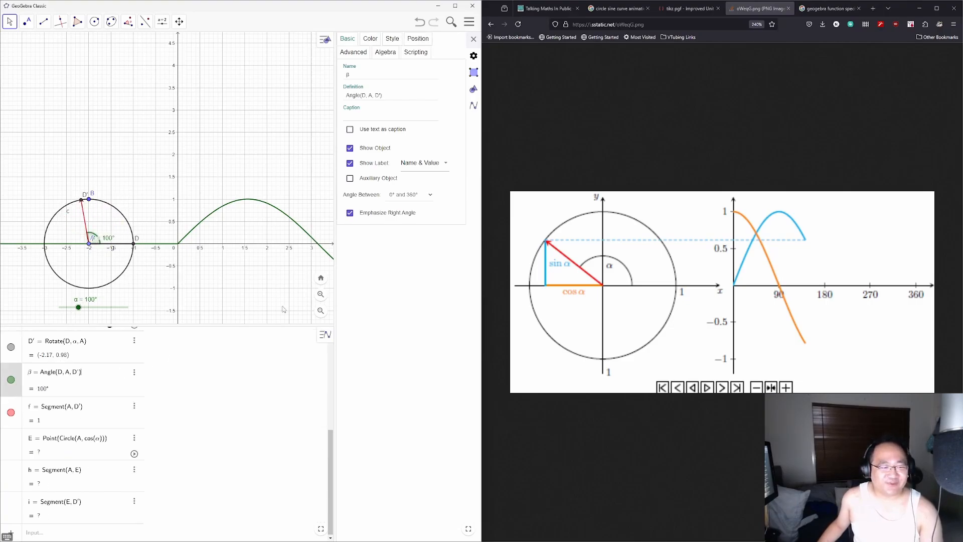
pyautogui.click(372, 39)
pyautogui.click(394, 39)
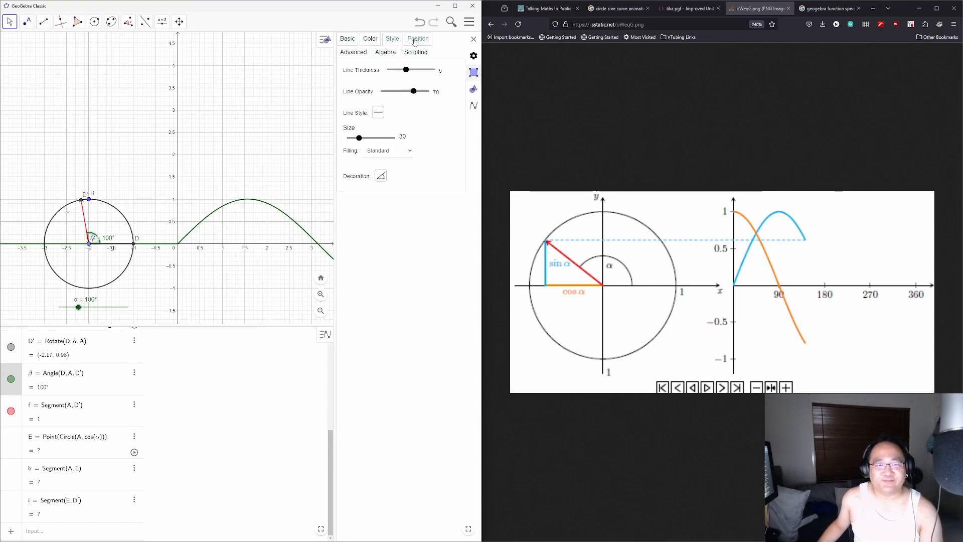
pyautogui.click(418, 39)
pyautogui.click(366, 40)
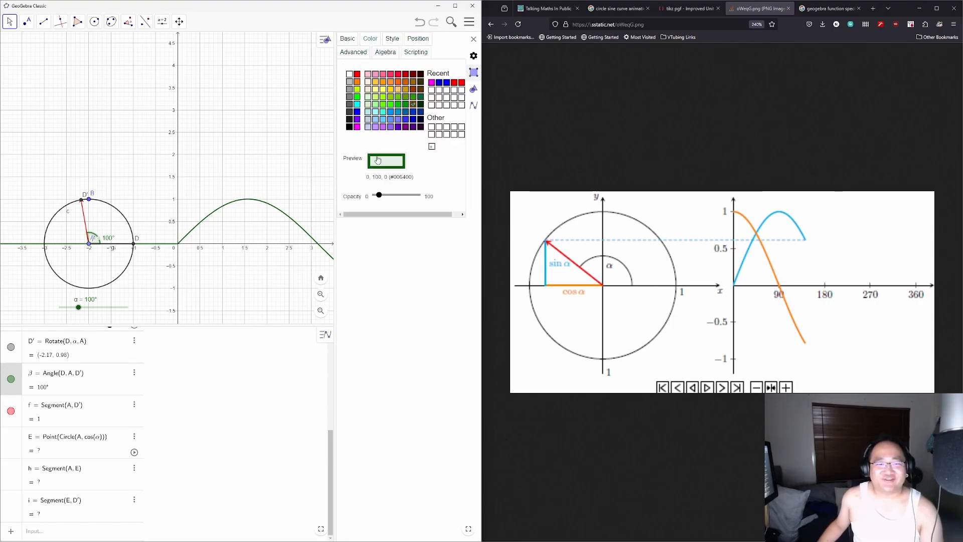
pyautogui.click(347, 40)
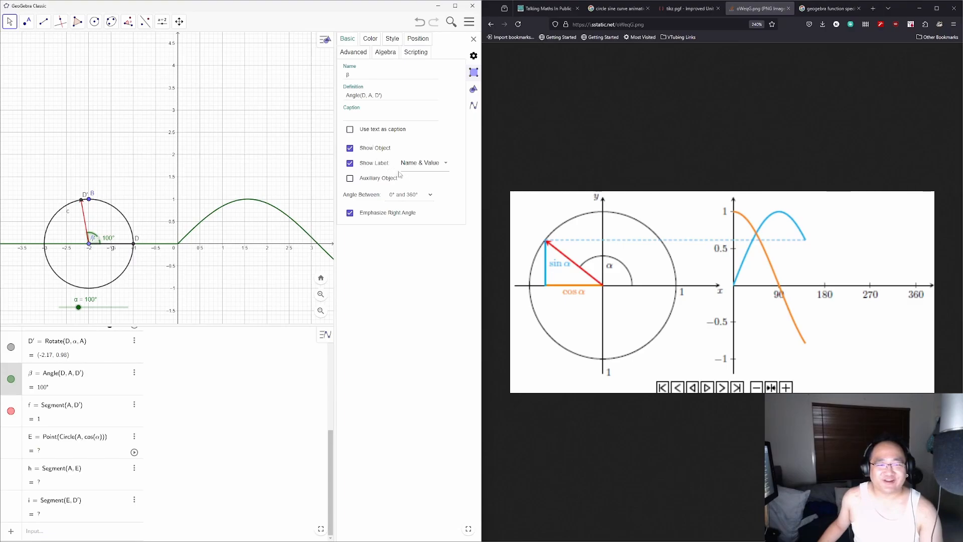
pyautogui.click(417, 165)
pyautogui.click(418, 175)
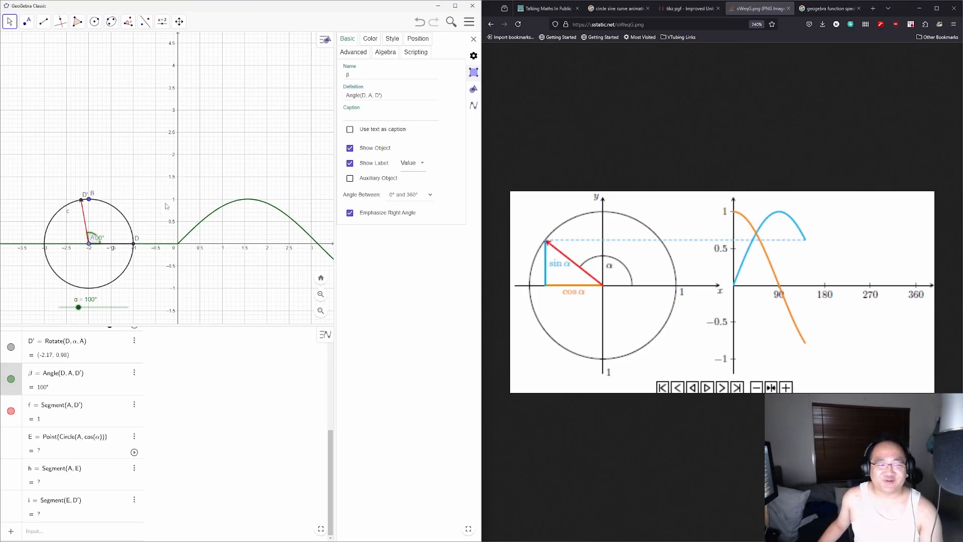
pyautogui.scroll(5, 208, 384)
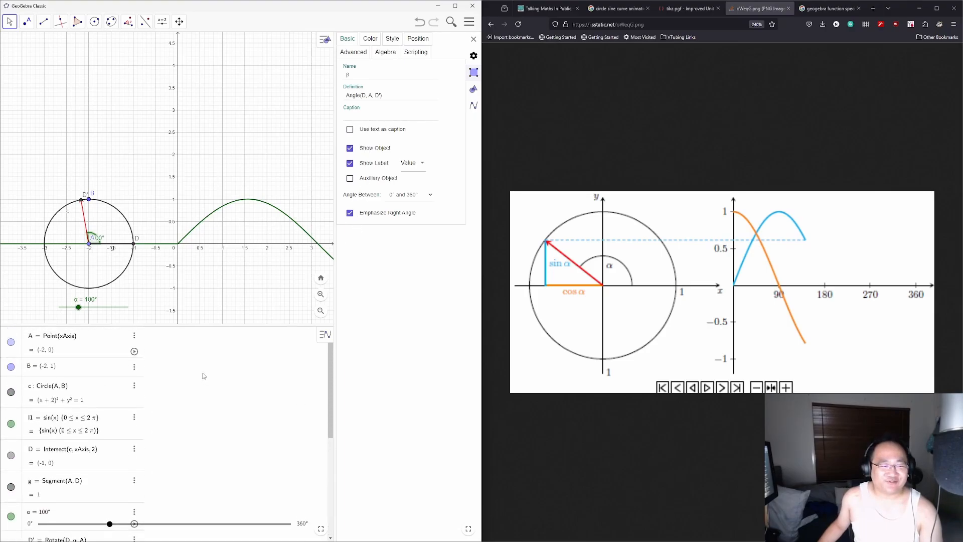
pyautogui.scroll(-5, 204, 376)
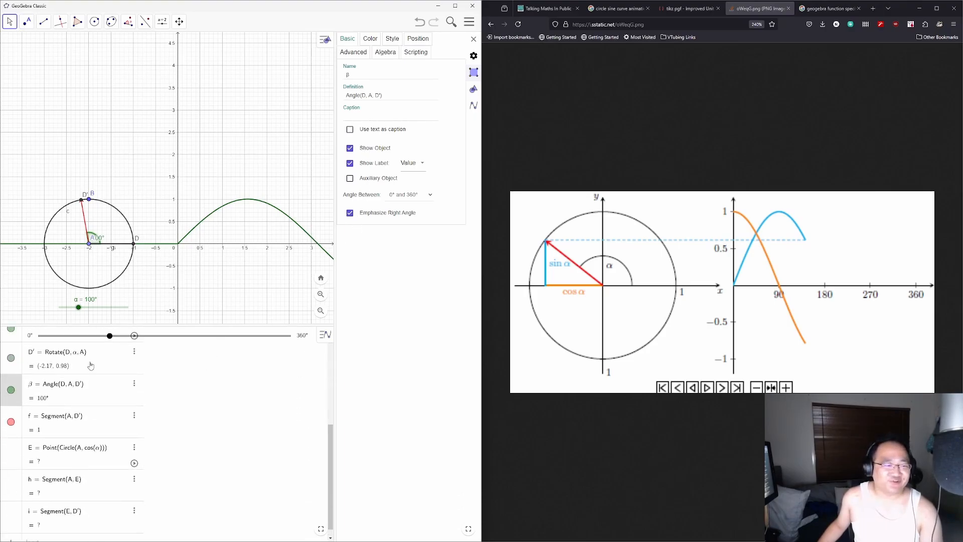
pyautogui.scroll(5, 228, 444)
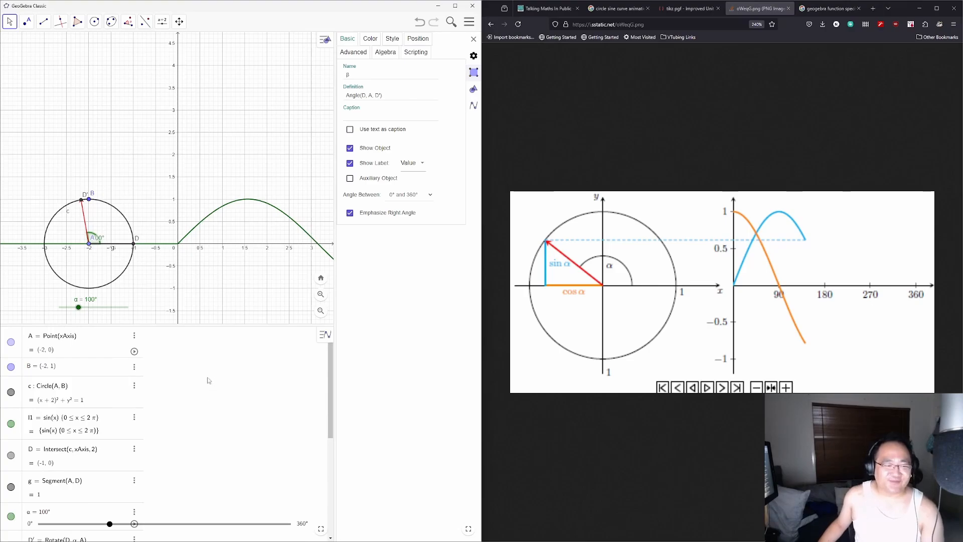
# Step: Sweep α to 360° and back to 266°, pointing the radius almost straight down
pyautogui.moveTo(78, 307); pyautogui.dragTo(104, 314)
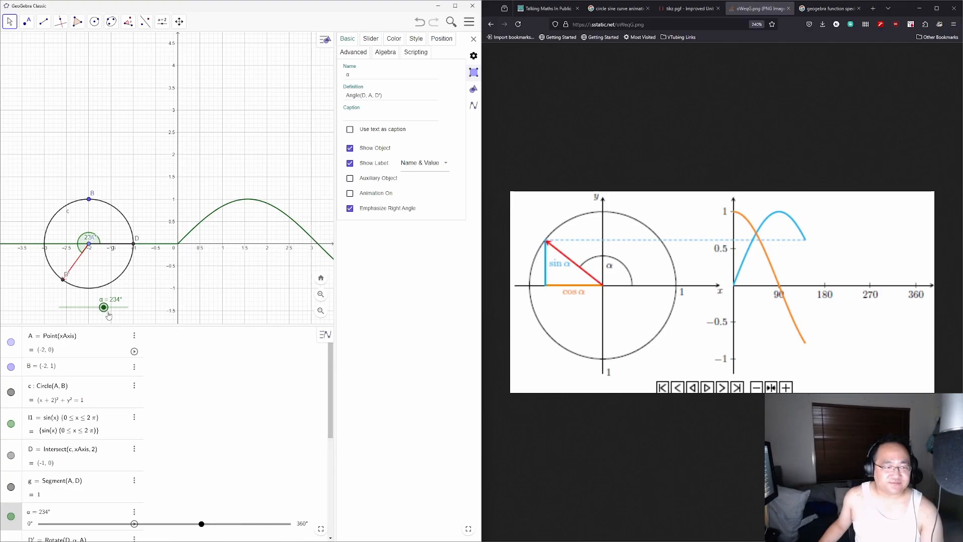
pyautogui.moveTo(108, 315); pyautogui.dragTo(114, 315)
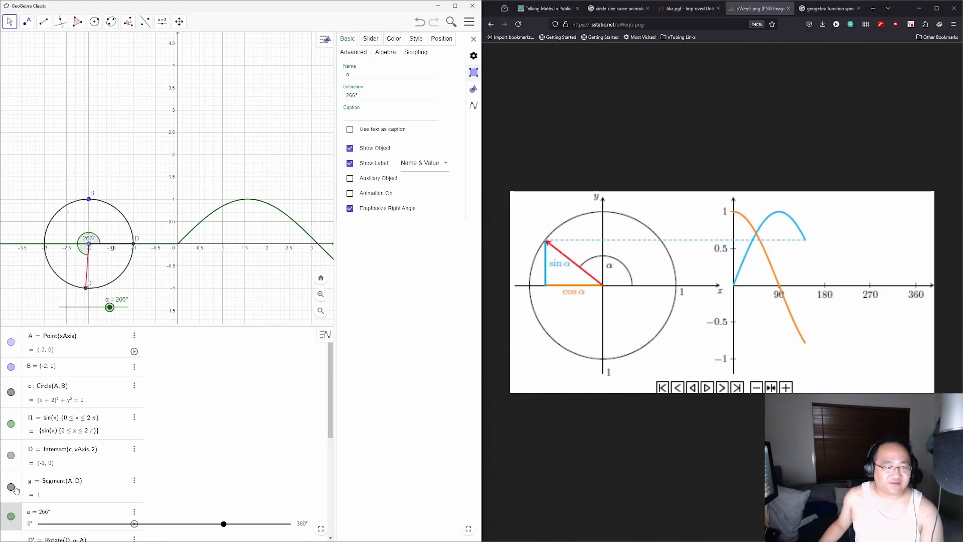
# Step: Delete segment g and point D with its dependent objects
pyautogui.click(134, 480)
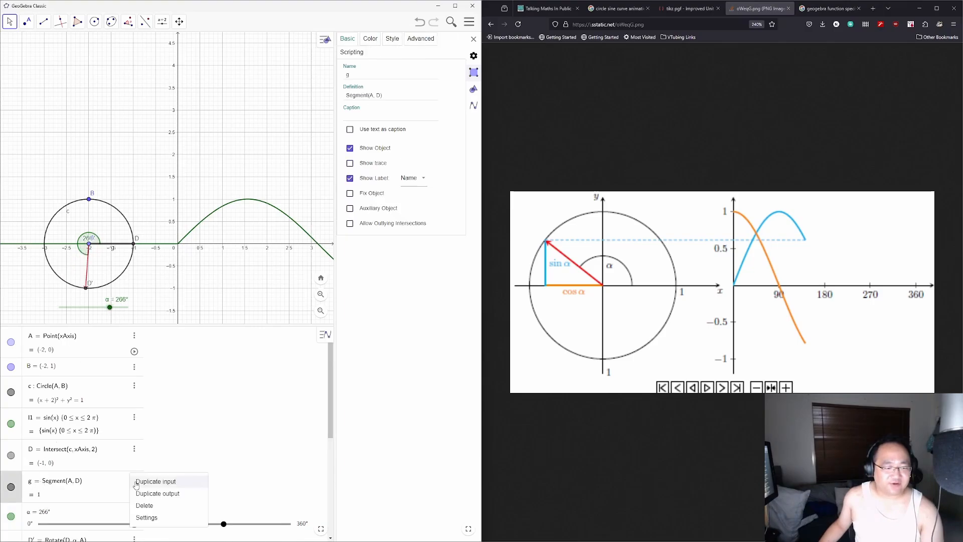
pyautogui.click(151, 505)
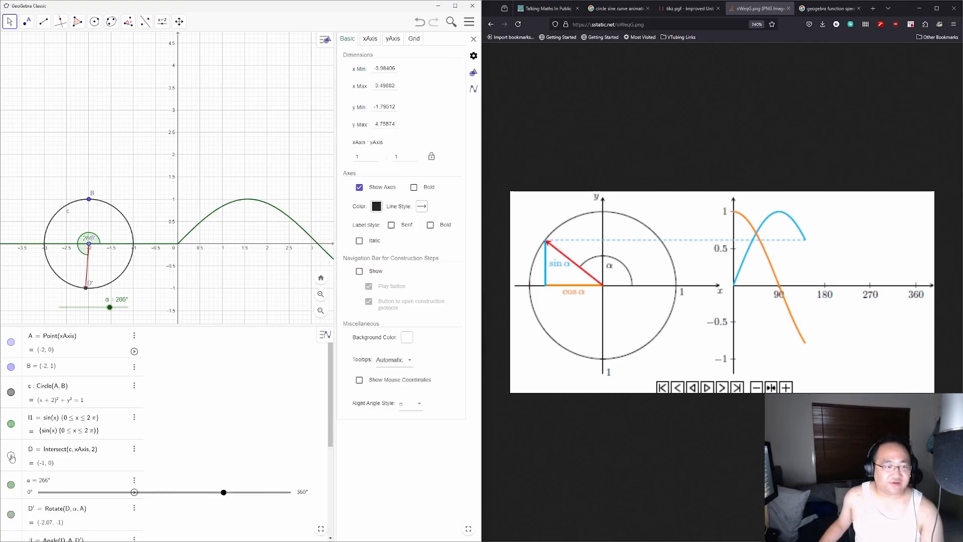
pyautogui.click(134, 448)
pyautogui.click(151, 477)
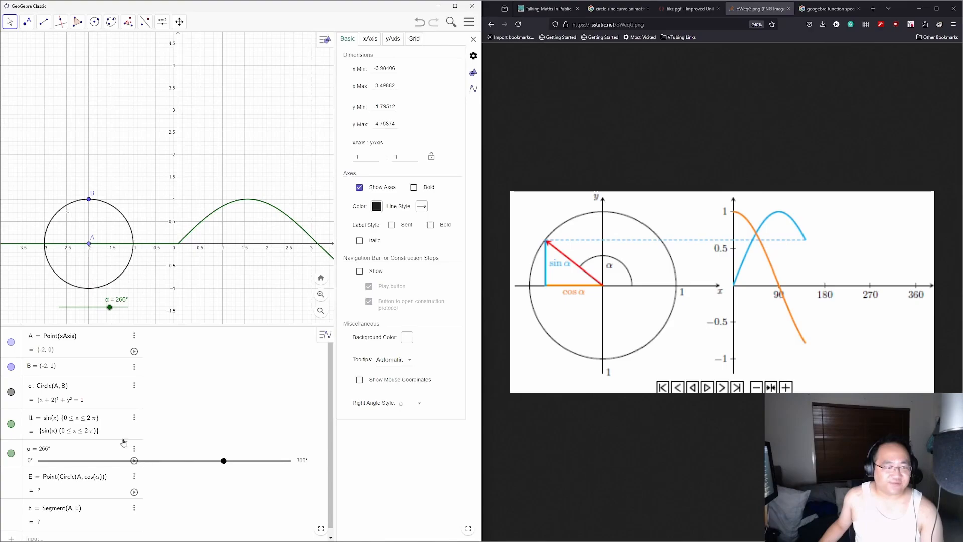
# Step: Lower α from 266°, then undo that last change
pyautogui.scroll(-1, 146, 484)
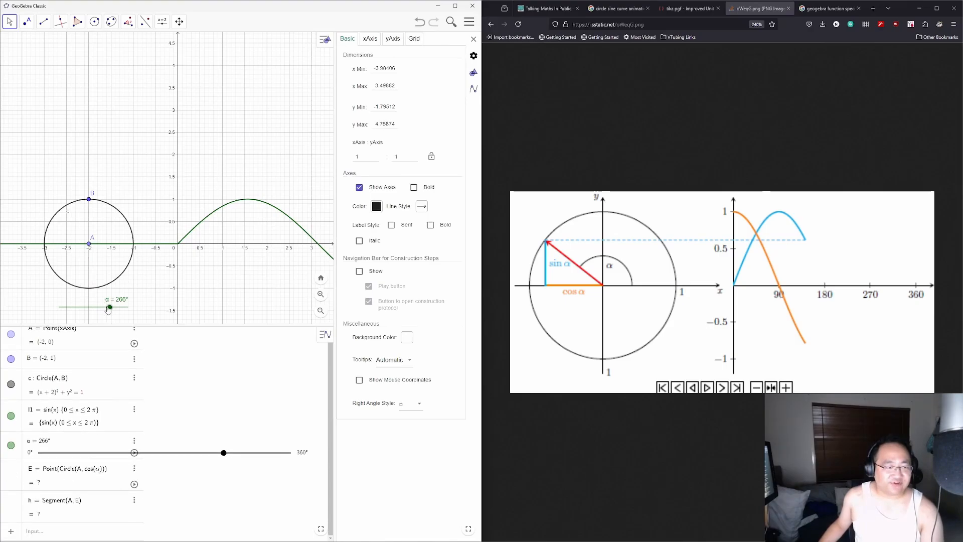
pyautogui.moveTo(110, 307); pyautogui.dragTo(72, 307)
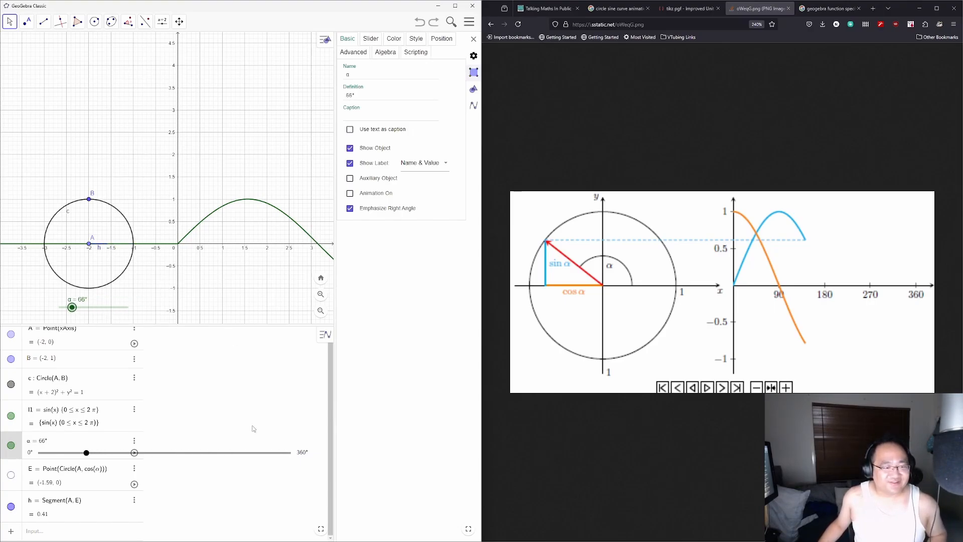
pyautogui.hotkey('ctrl', 'z')
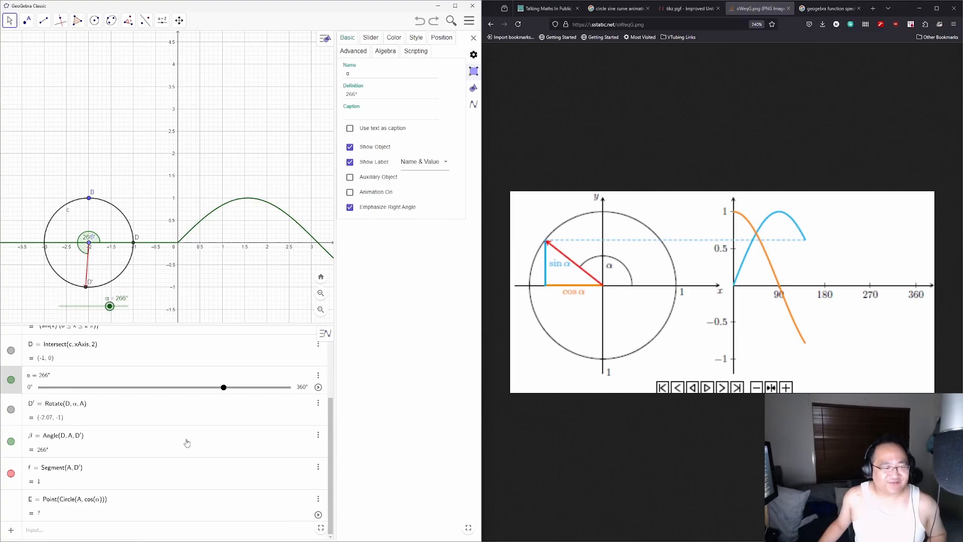
# Step: Swing α back to 54° so E reappears at (-1.41, 0), then select segment h
pyautogui.moveTo(110, 311); pyautogui.dragTo(84, 296)
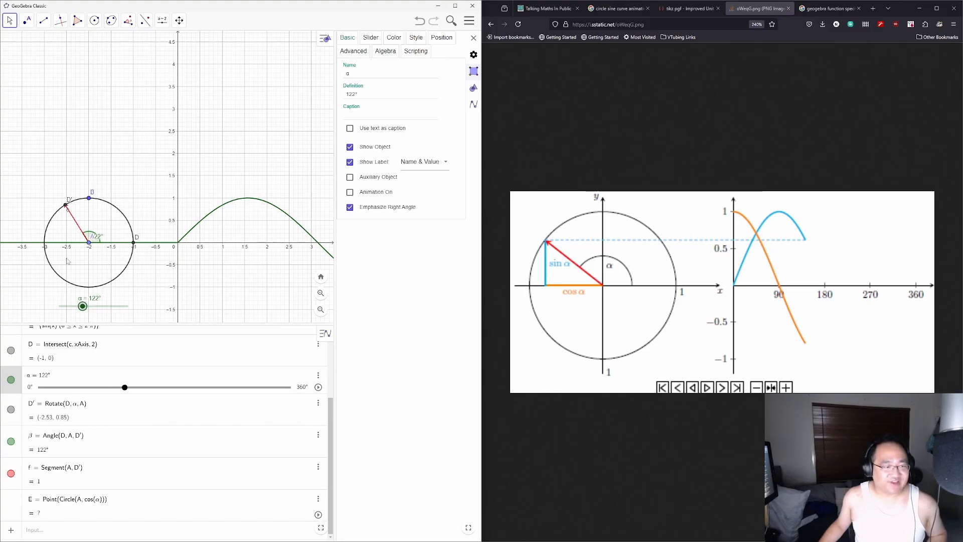
pyautogui.moveTo(82, 306); pyautogui.dragTo(71, 299)
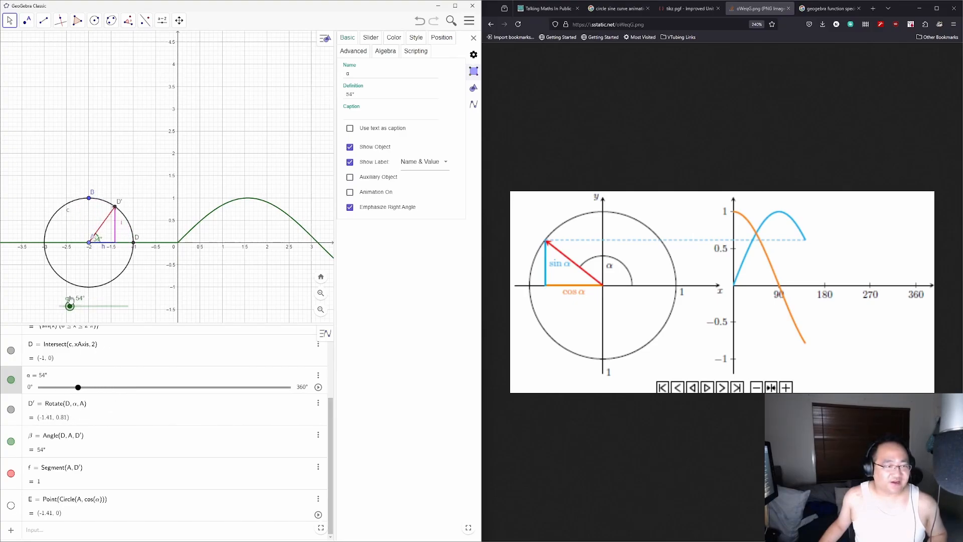
pyautogui.click(104, 248)
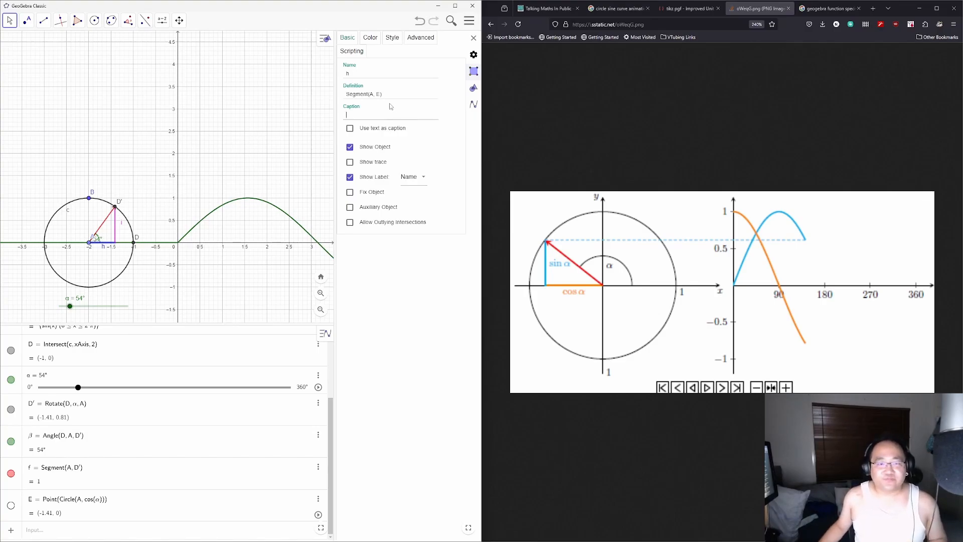
# Step: Caption horizontal segment h as cos(α) and move its label just below the segment
pyautogui.click(414, 176)
pyautogui.click(422, 211)
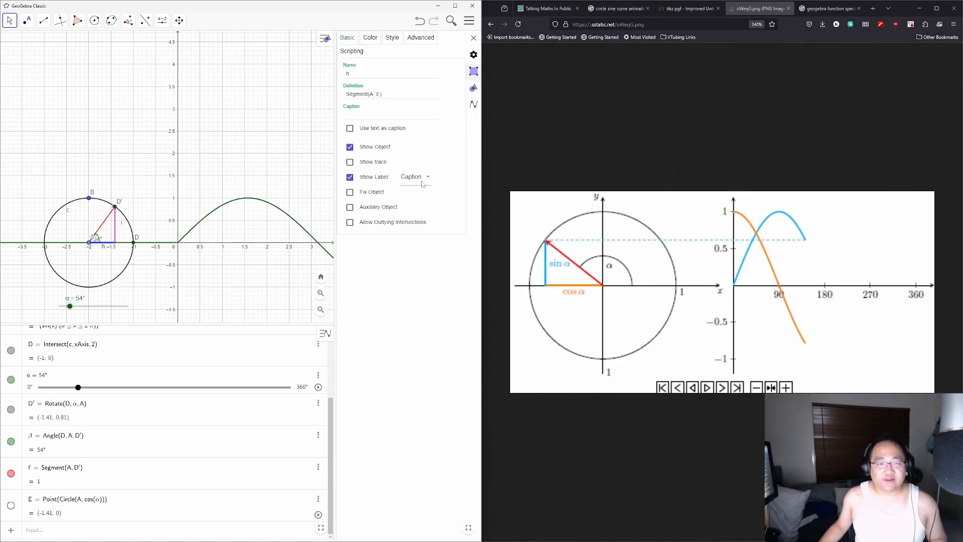
pyautogui.write('co')
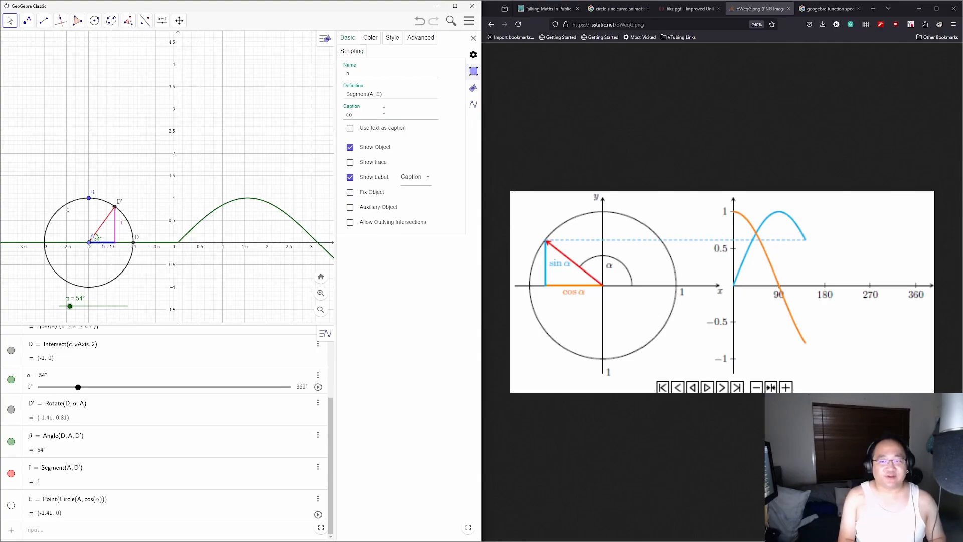
pyautogui.write('s(α)')
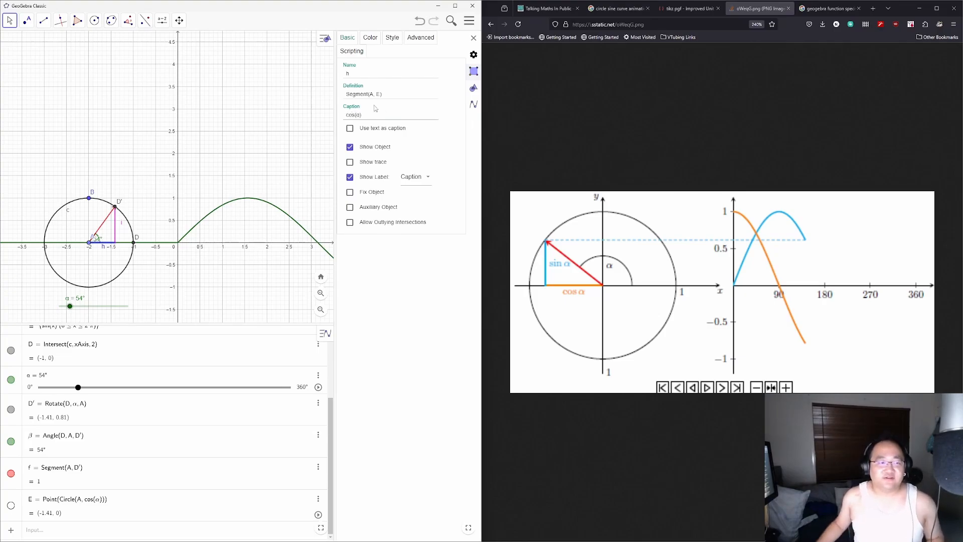
pyautogui.press('Return')
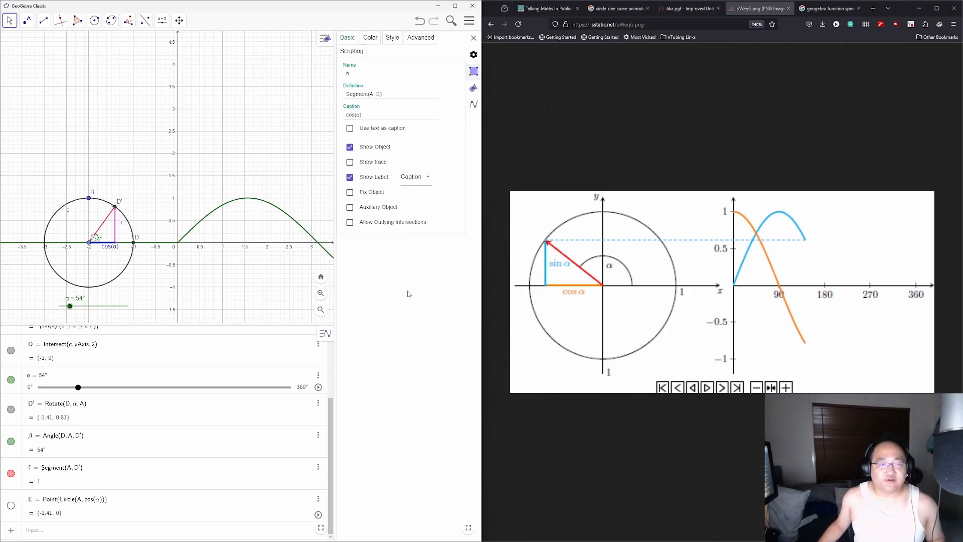
pyautogui.moveTo(107, 252); pyautogui.dragTo(101, 254)
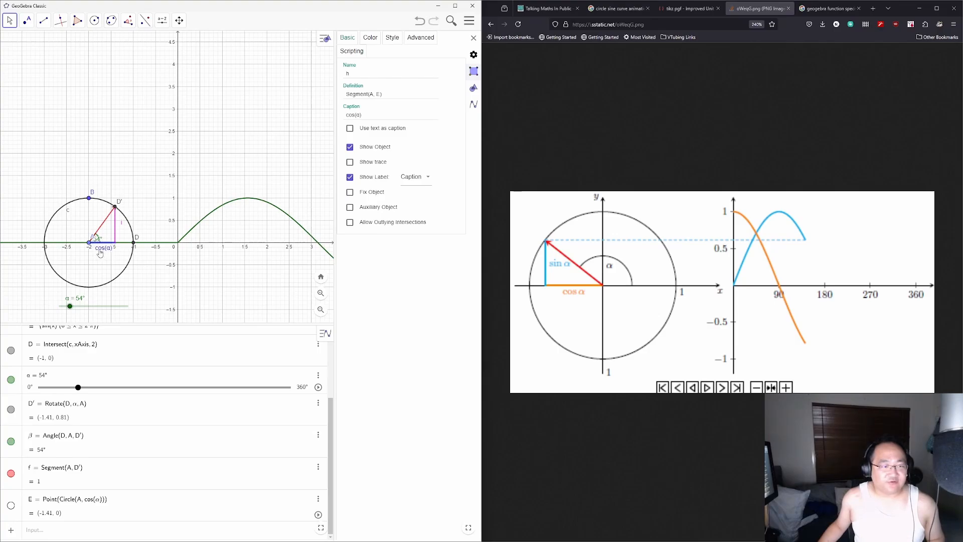
# Step: Caption vertical segment i as sin(α) and nudge its label slightly lower
pyautogui.click(122, 227)
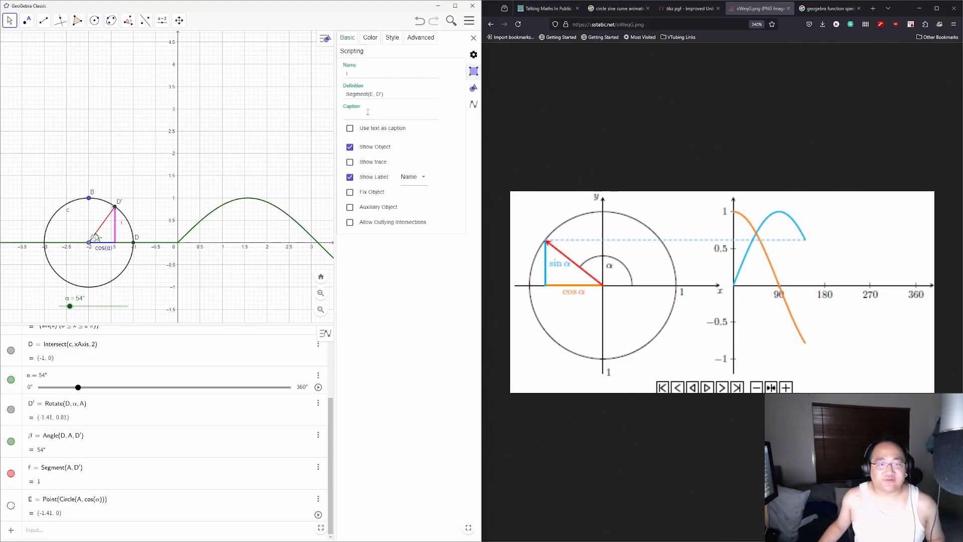
pyautogui.click(383, 110)
pyautogui.write('sin(α')
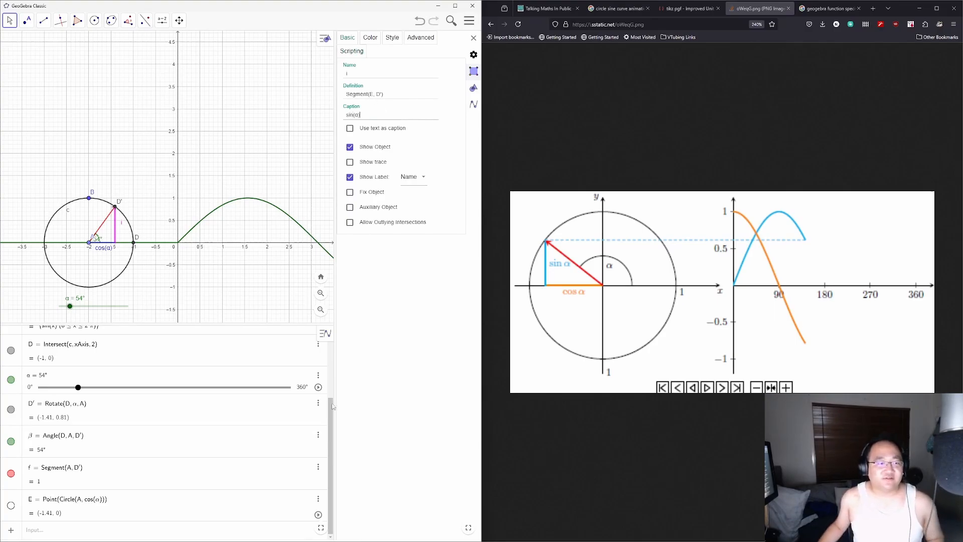
pyautogui.click(411, 346)
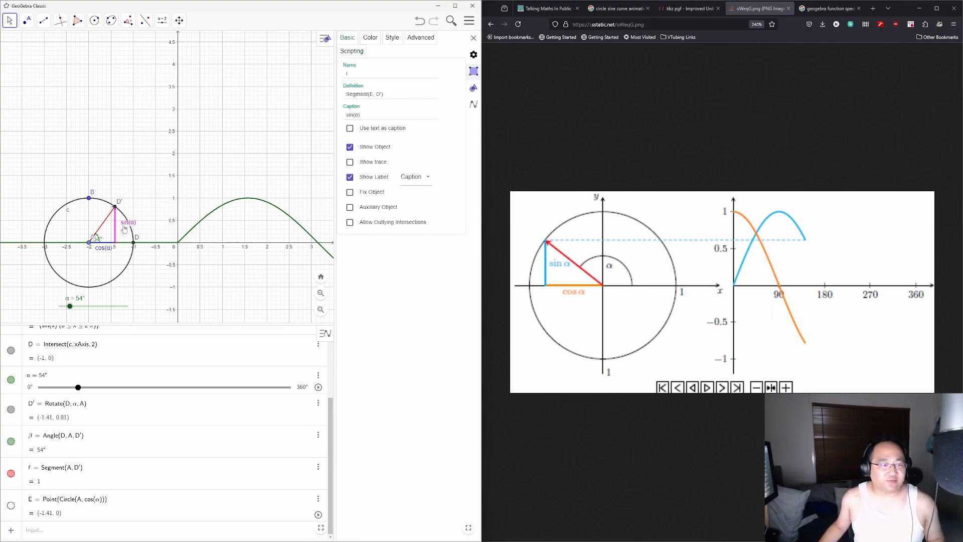
pyautogui.moveTo(125, 229); pyautogui.dragTo(124, 230)
# Step: Recolour the sine curve magenta
pyautogui.click(205, 223)
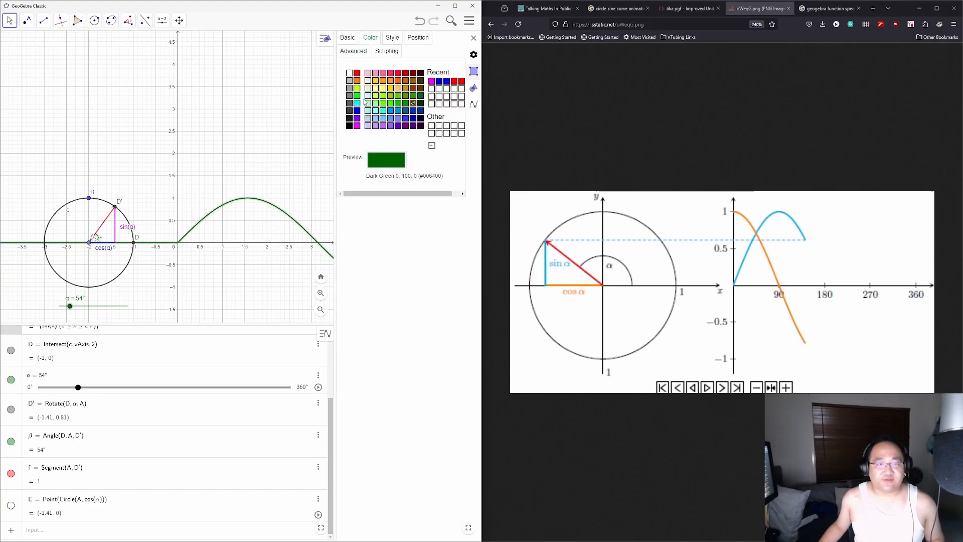
pyautogui.click(356, 126)
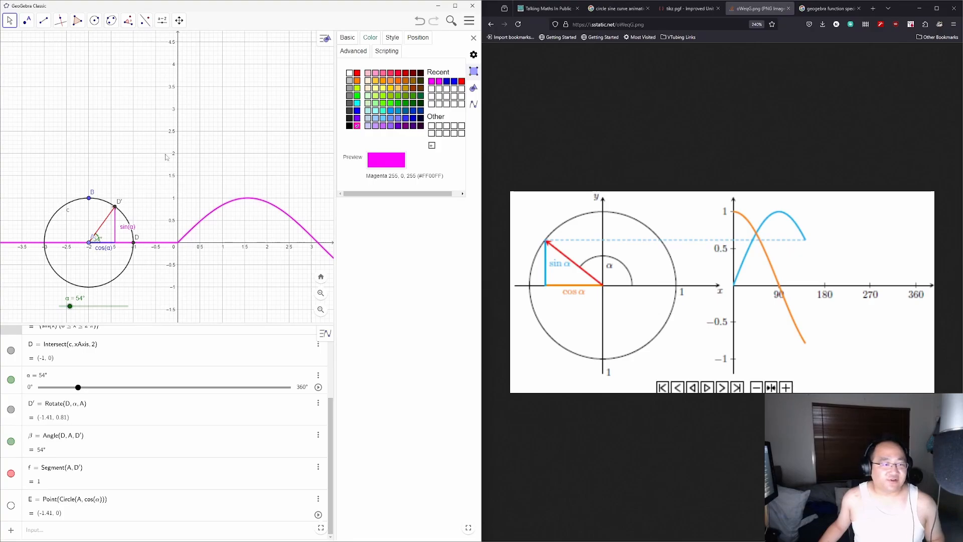
pyautogui.click(108, 114)
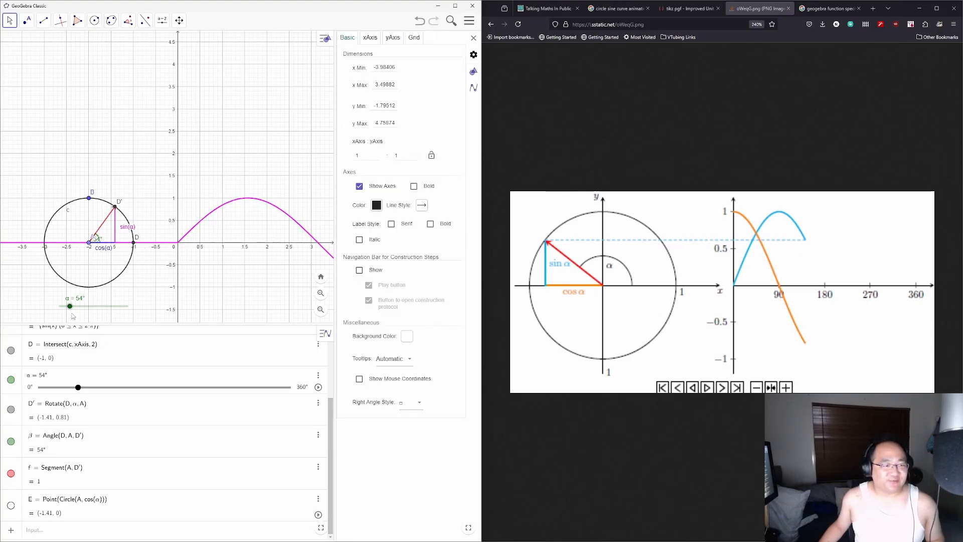
# Step: Drag the α slider around to 214° to test the construction
pyautogui.moveTo(70, 306); pyautogui.dragTo(100, 314)
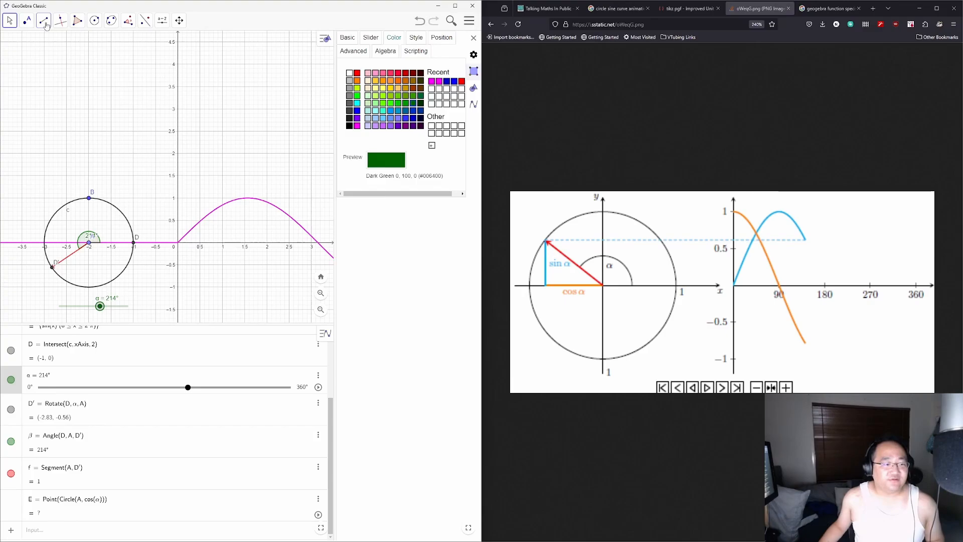
pyautogui.scroll(3, 97, 413)
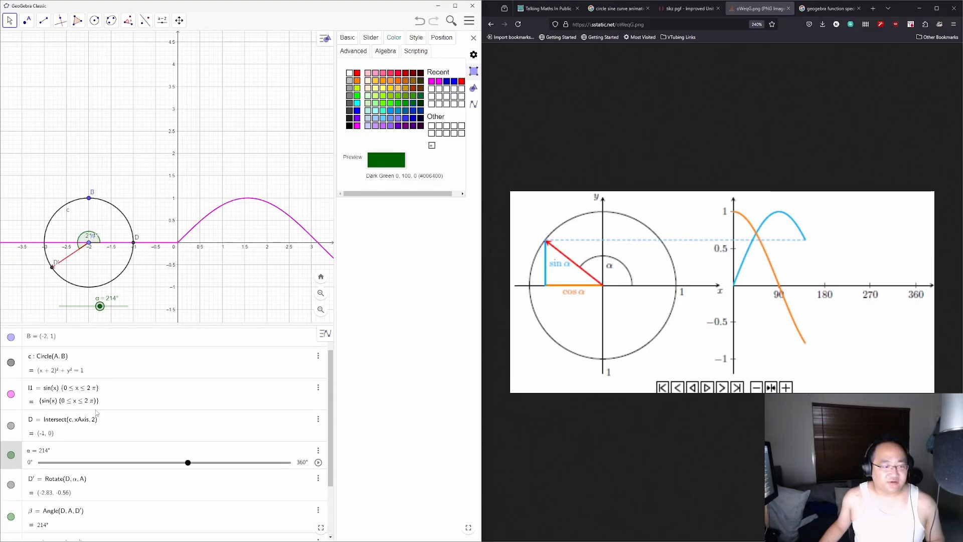
pyautogui.scroll(-3, 96, 431)
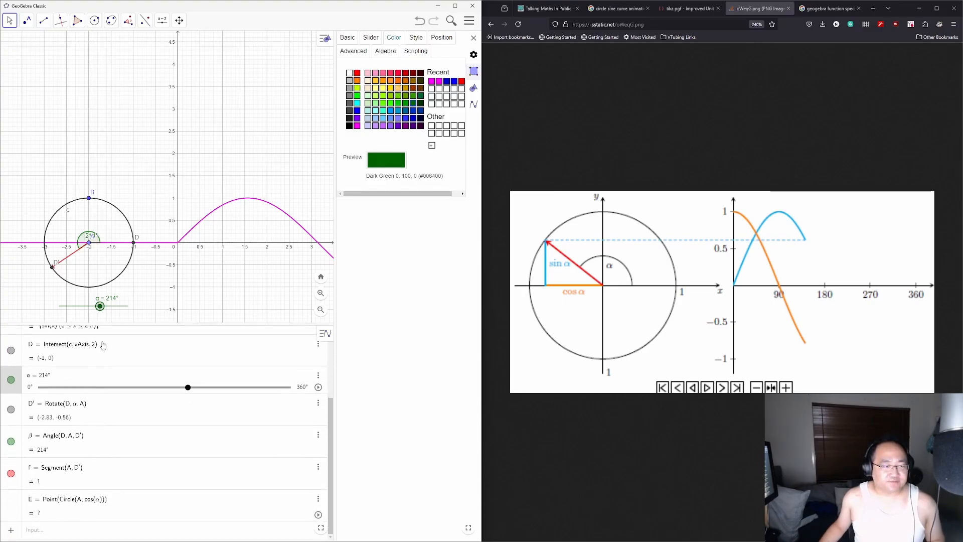
# Step: Draw segment g from A with length −cos(α), placing endpoint C at (-2.83, 0) left of A
pyautogui.click(48, 22)
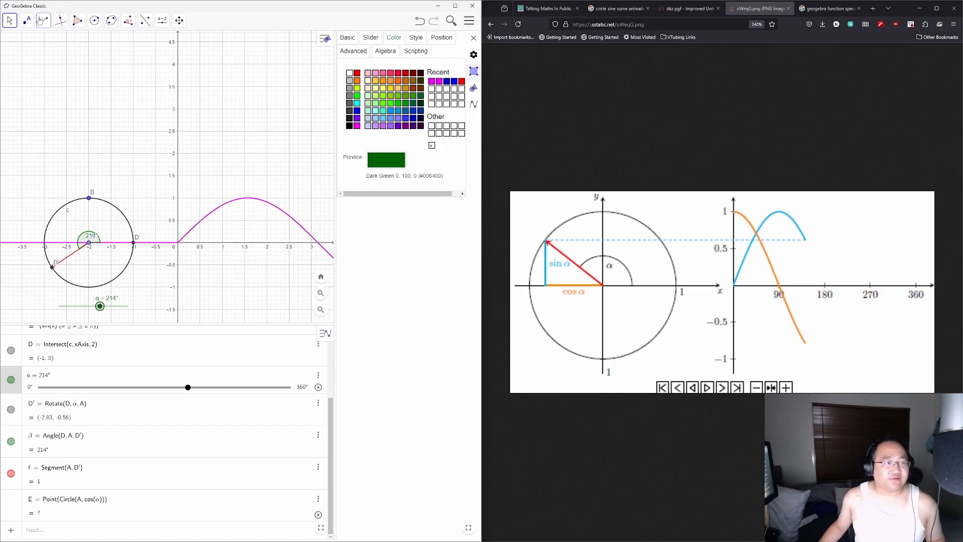
pyautogui.click(75, 74)
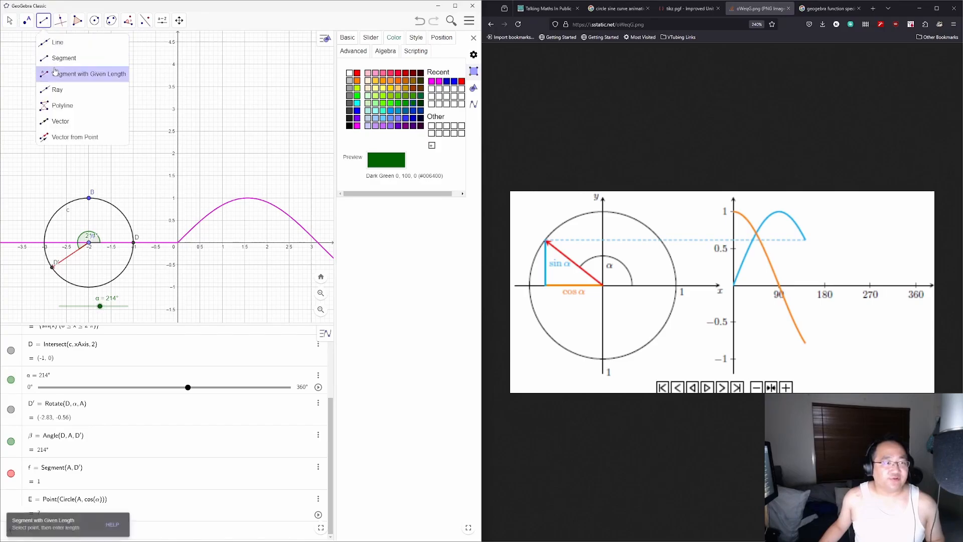
pyautogui.click(89, 244)
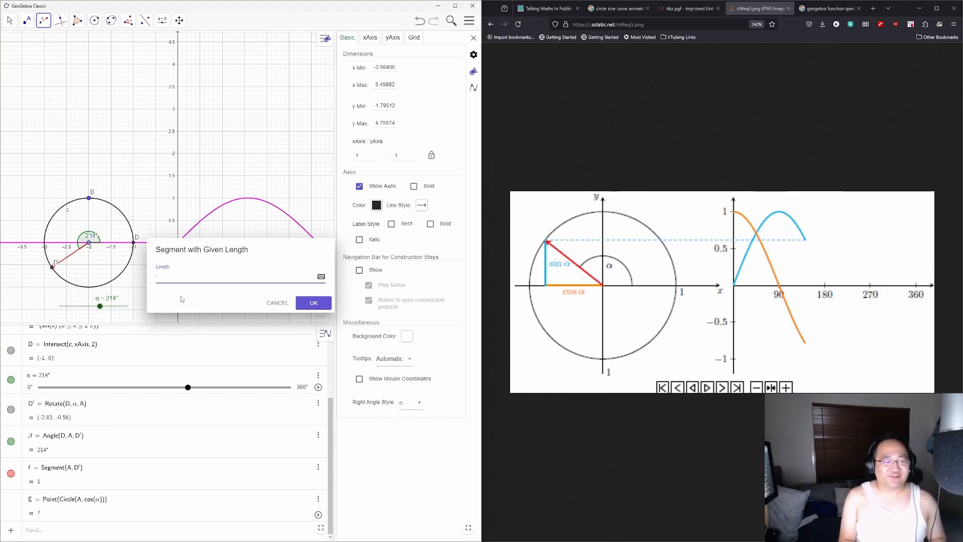
pyautogui.write('-(co')
pyautogui.press('BackSpace')
pyautogui.press('BackSpace')
pyautogui.press('BackSpace')
pyautogui.write('cos(α')
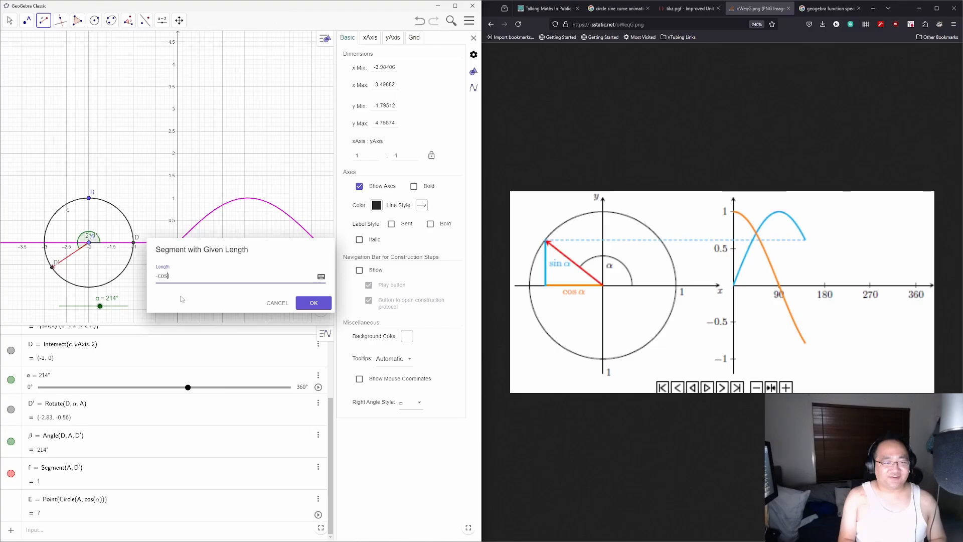
pyautogui.press('Return')
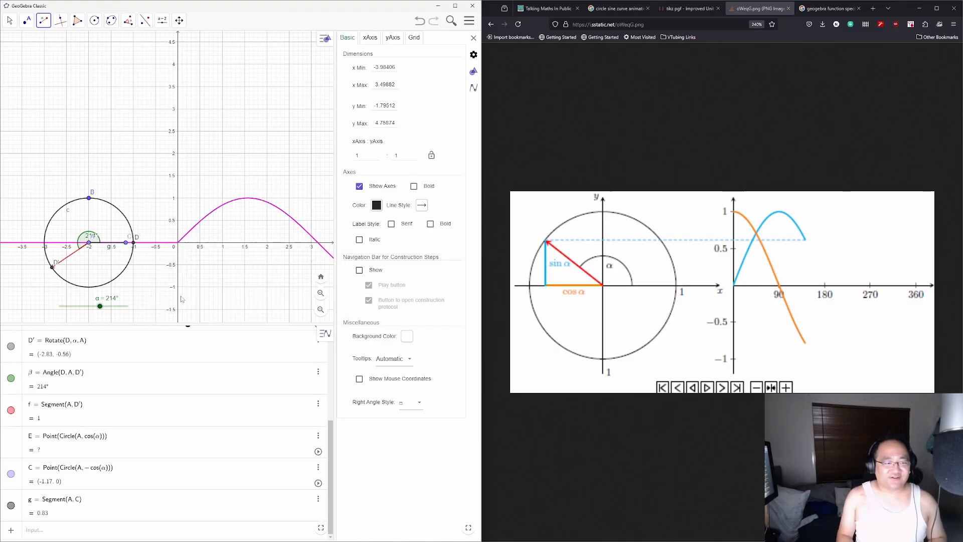
pyautogui.click(11, 21)
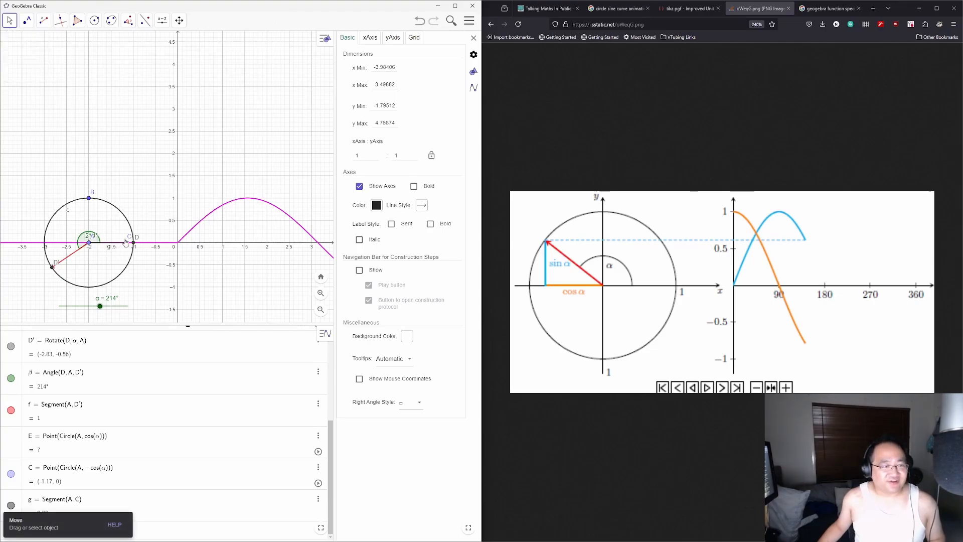
pyautogui.moveTo(126, 243); pyautogui.dragTo(48, 246)
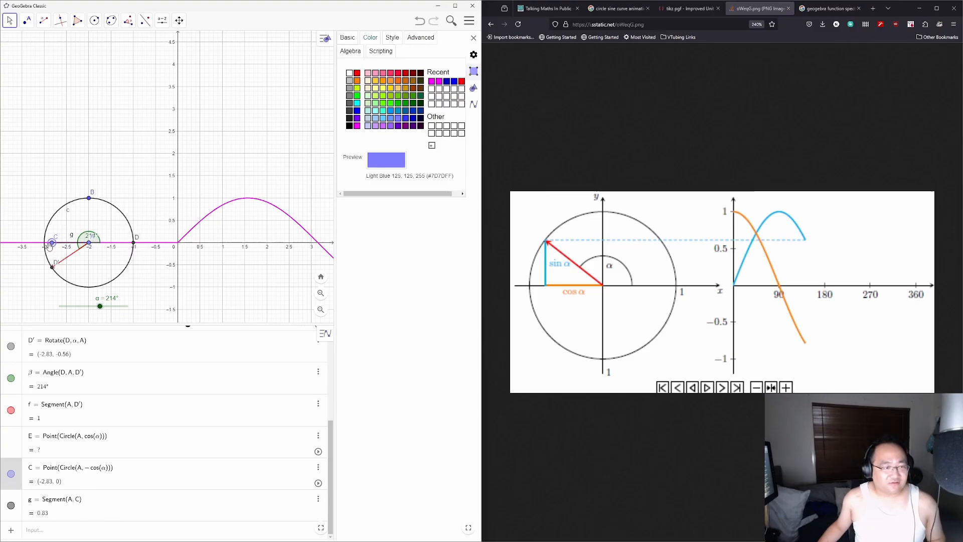
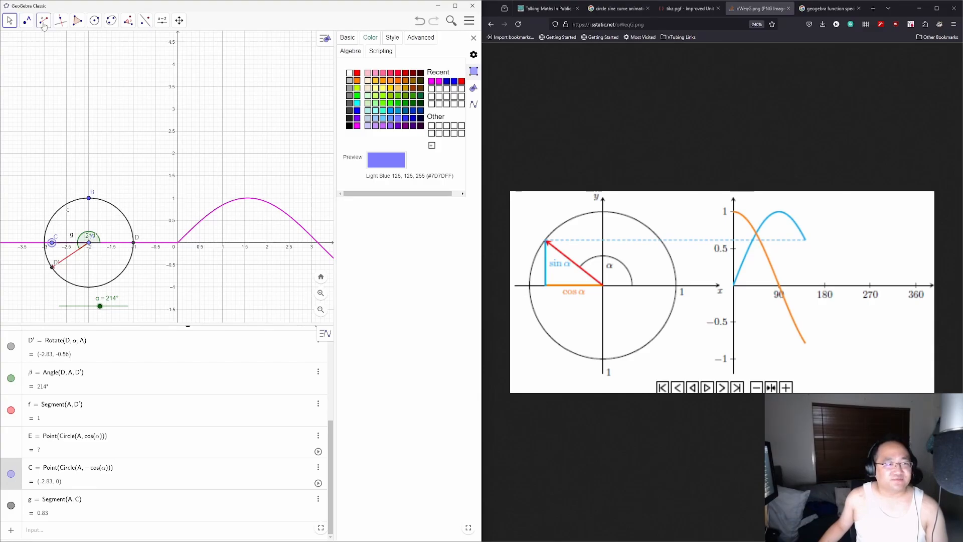
# Step: Draw segment j from C to D', then reduce α to watch the triangle follow
pyautogui.click(44, 23)
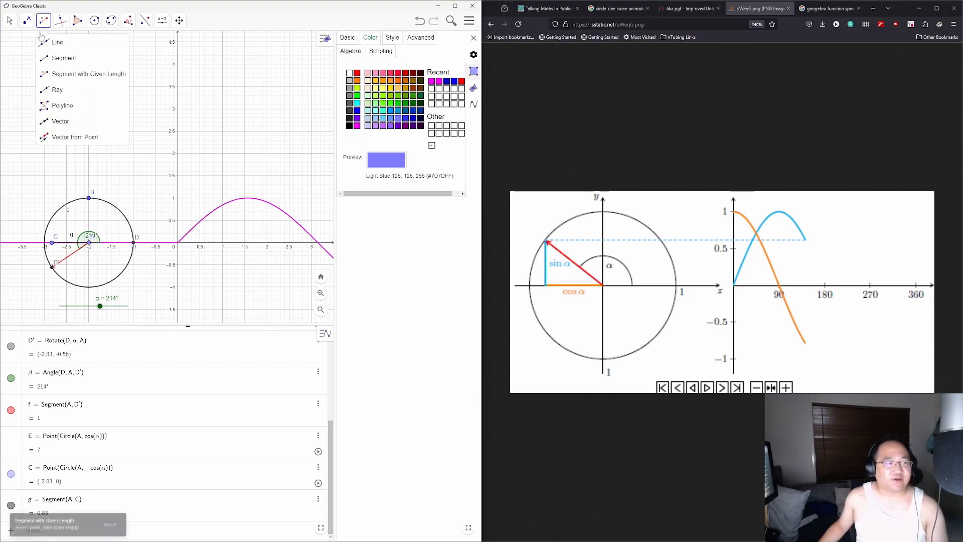
pyautogui.click(55, 59)
pyautogui.click(51, 244)
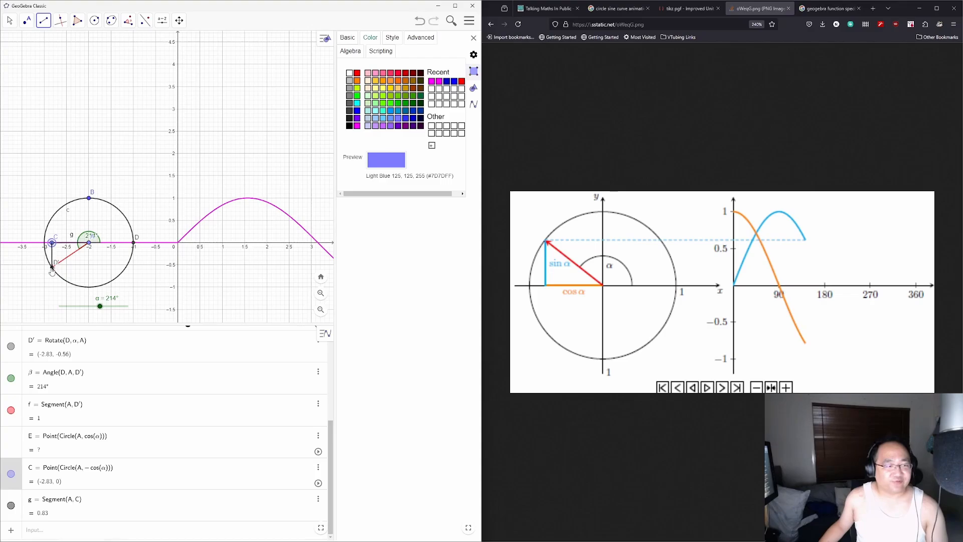
pyautogui.click(52, 267)
pyautogui.press('Escape')
pyautogui.moveTo(100, 306)
pyautogui.mouseDown()
pyautogui.moveTo(67, 306)
pyautogui.moveTo(123, 307)
pyautogui.moveTo(84, 305)
pyautogui.mouseUp()
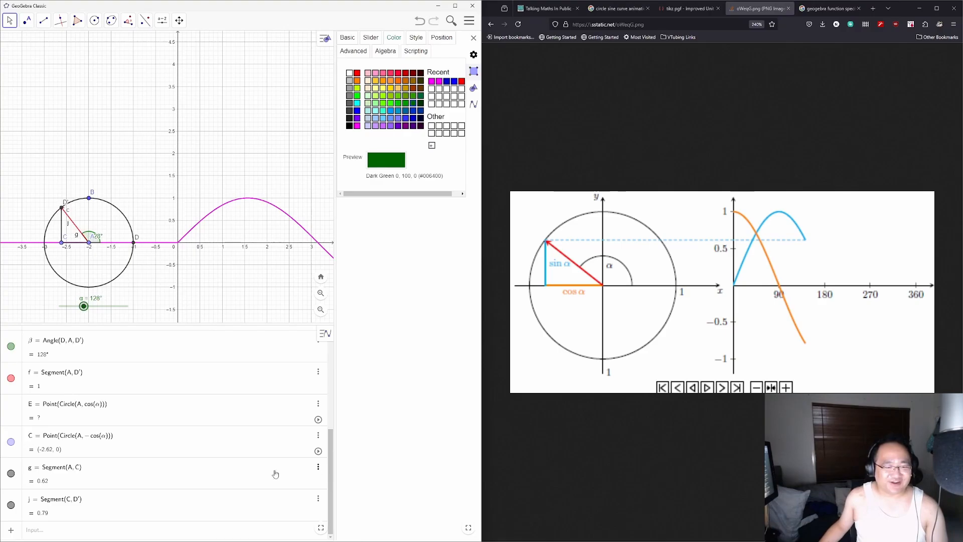
# Step: Colour segment g blue, caption it cos(α), and move the label below it
pyautogui.click(317, 470)
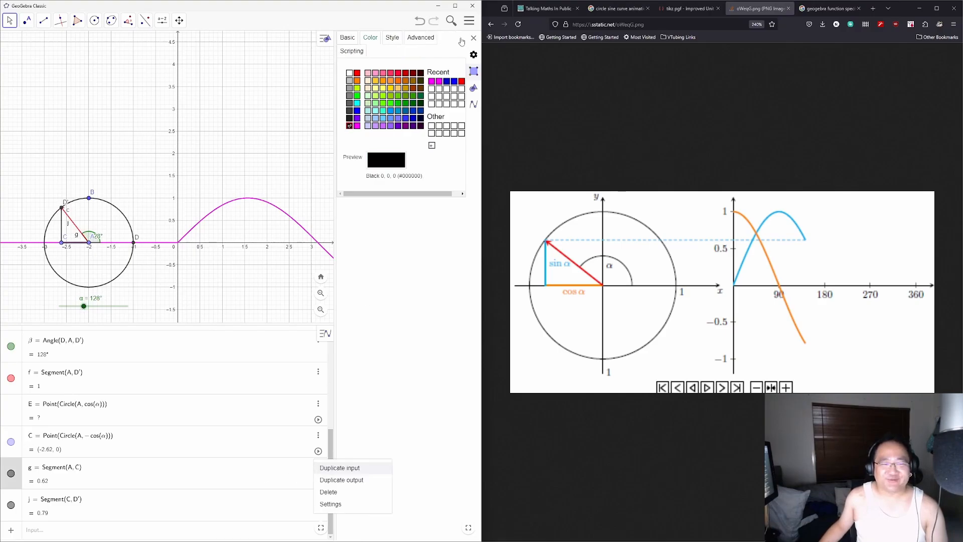
pyautogui.click(357, 110)
pyautogui.click(357, 110)
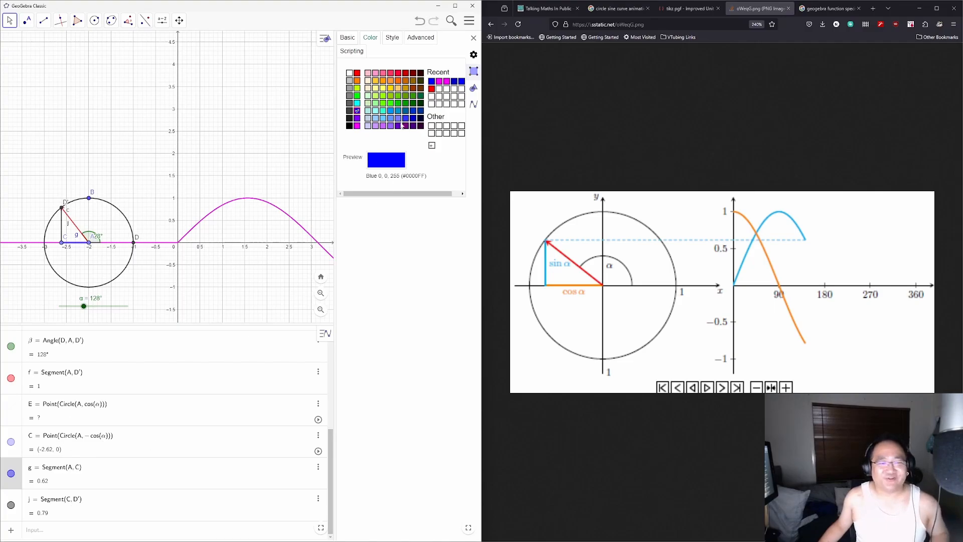
pyautogui.click(390, 39)
pyautogui.click(347, 38)
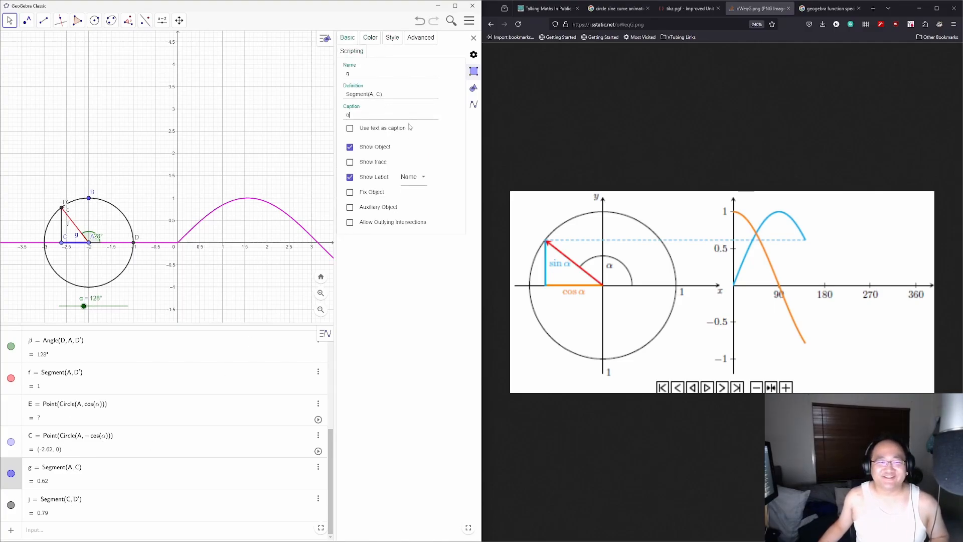
pyautogui.write('cos')
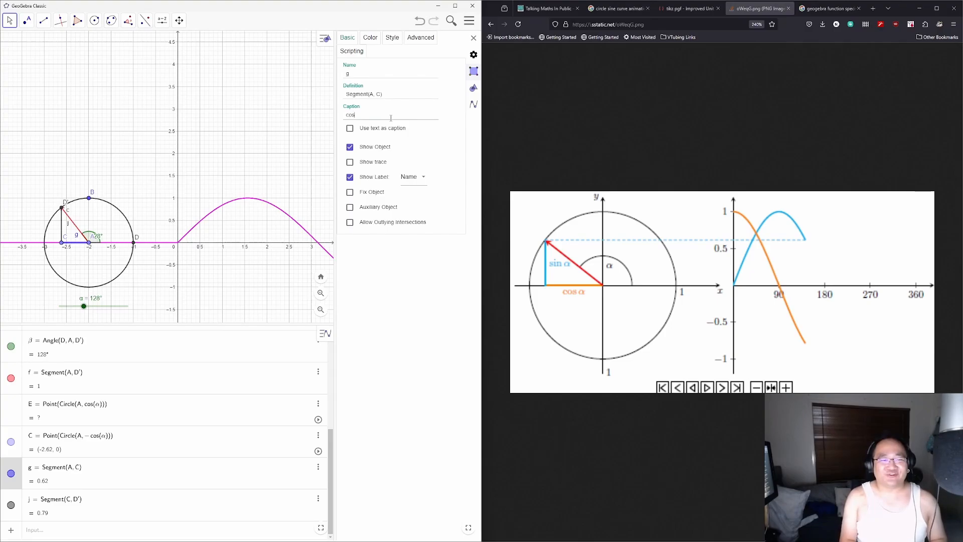
pyautogui.write('(α)')
pyautogui.press('Return')
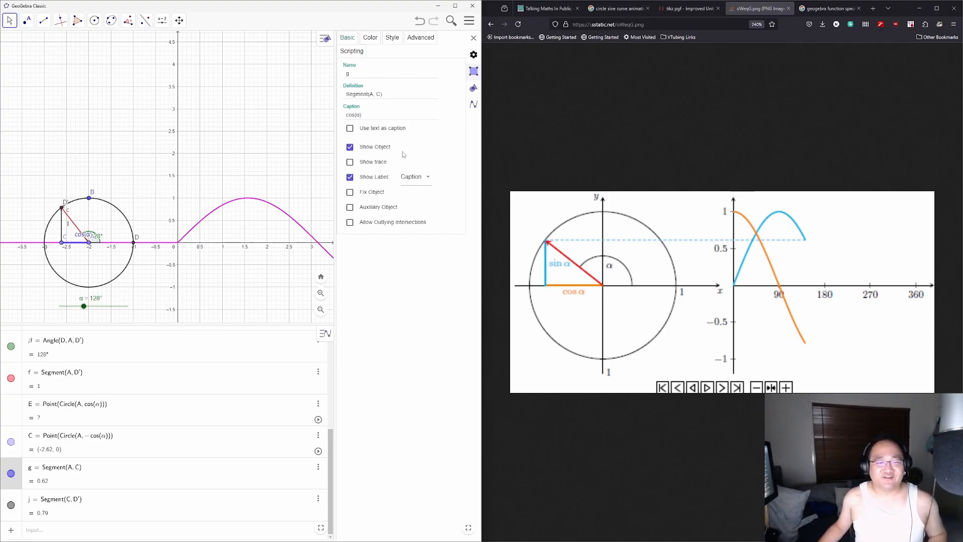
pyautogui.moveTo(76, 238); pyautogui.dragTo(72, 251)
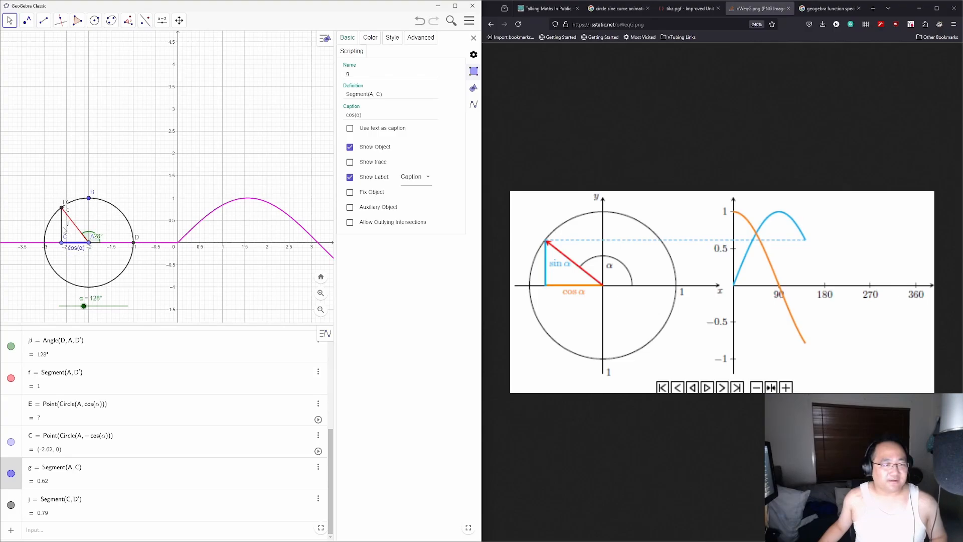
# Step: Caption segment j sin(α), colour it magenta, and move the label to its left
pyautogui.click(62, 229)
pyautogui.click(382, 115)
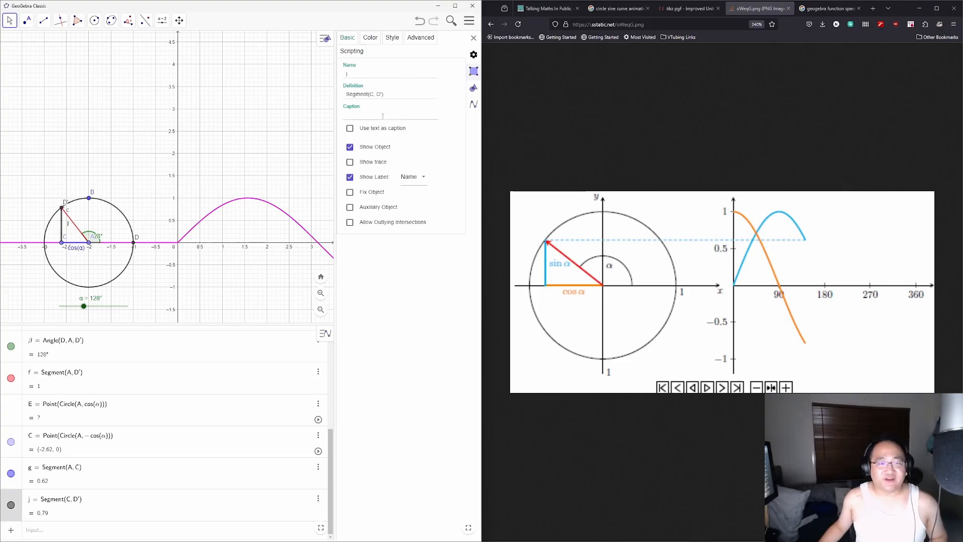
pyautogui.write('sin')
pyautogui.write('(α')
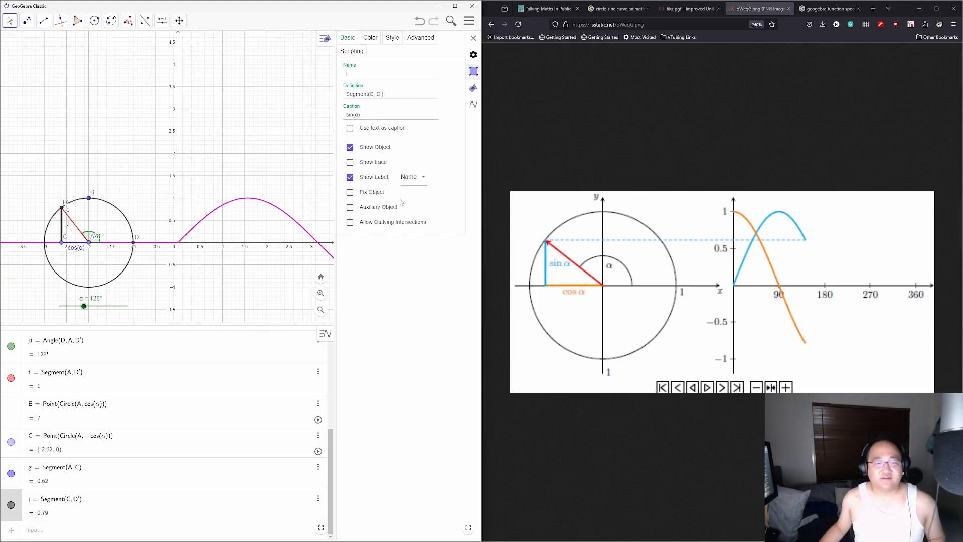
pyautogui.press('Return')
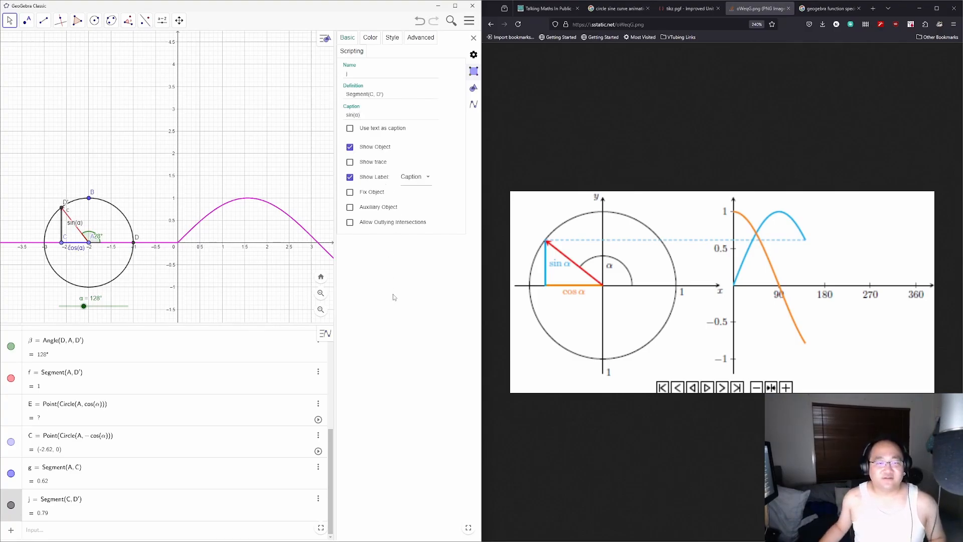
pyautogui.click(370, 37)
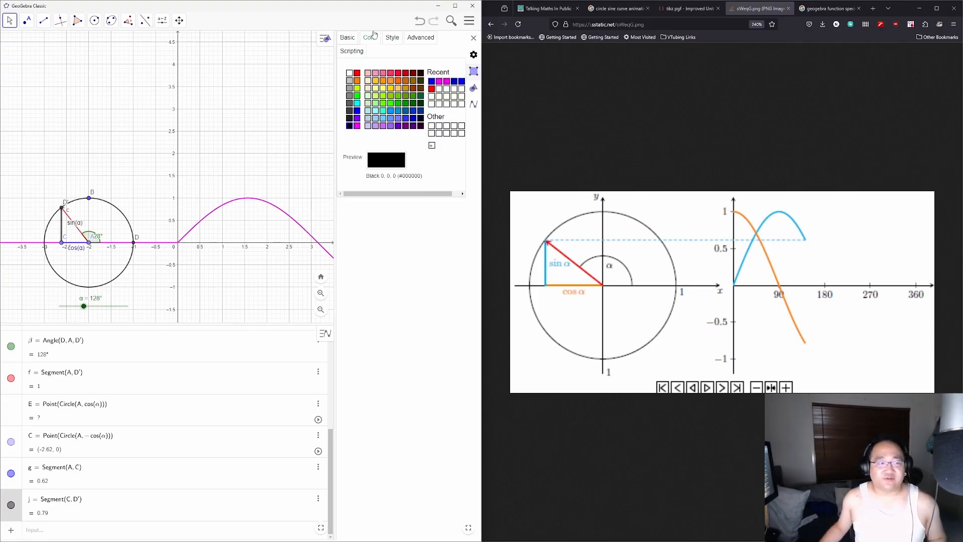
pyautogui.click(357, 126)
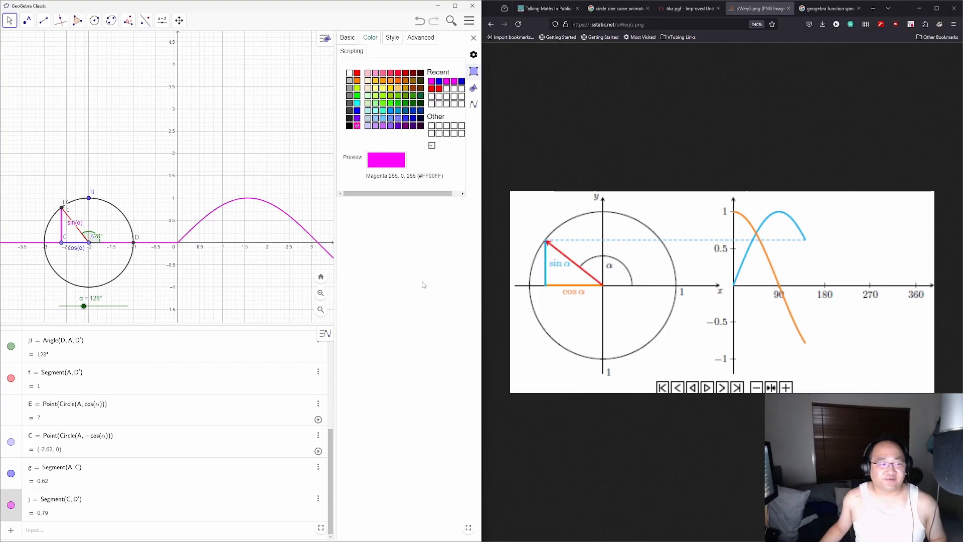
pyautogui.moveTo(82, 226); pyautogui.dragTo(54, 230)
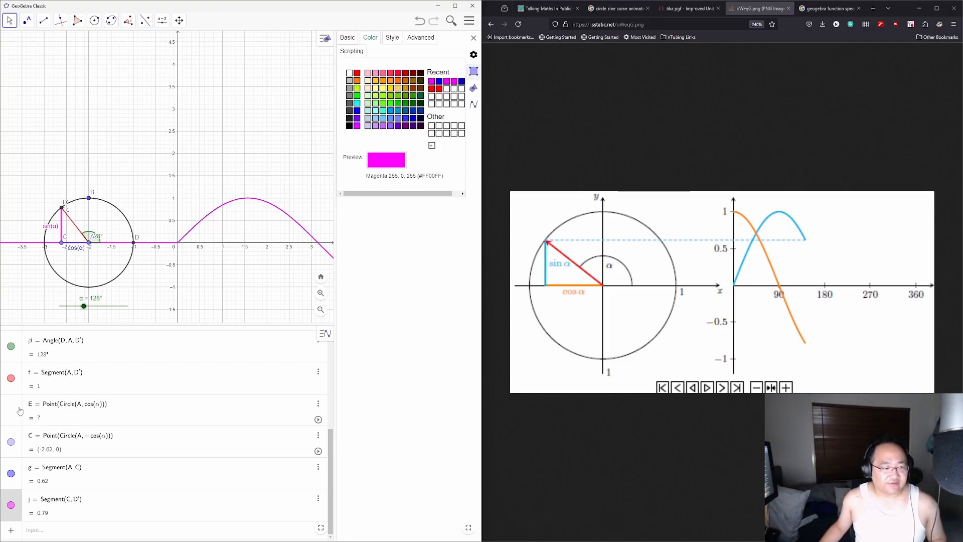
# Step: Set the α slider's label to show only its degree value
pyautogui.moveTo(85, 306)
pyautogui.mouseDown()
pyautogui.moveTo(59, 306)
pyautogui.moveTo(130, 308)
pyautogui.moveTo(59, 306)
pyautogui.moveTo(92, 307)
pyautogui.mouseUp()
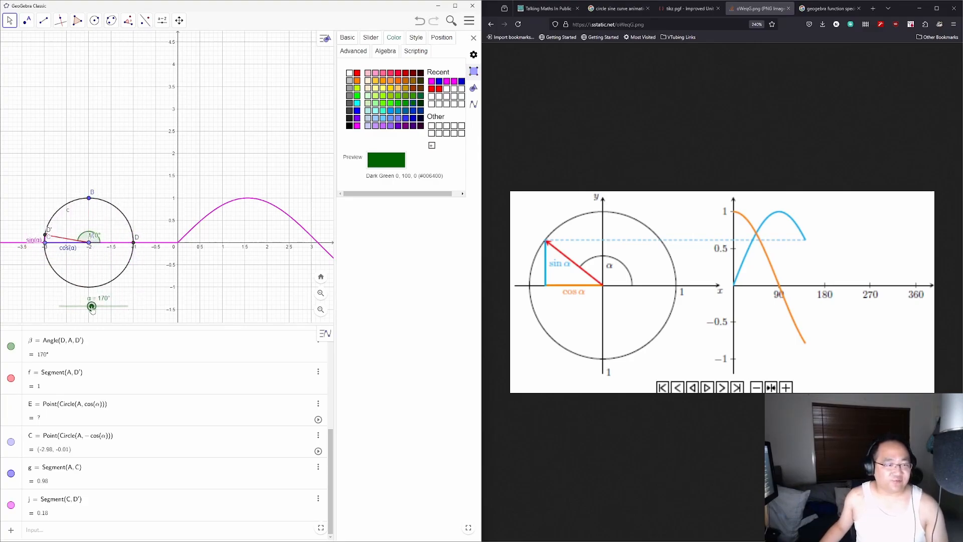
pyautogui.click(371, 38)
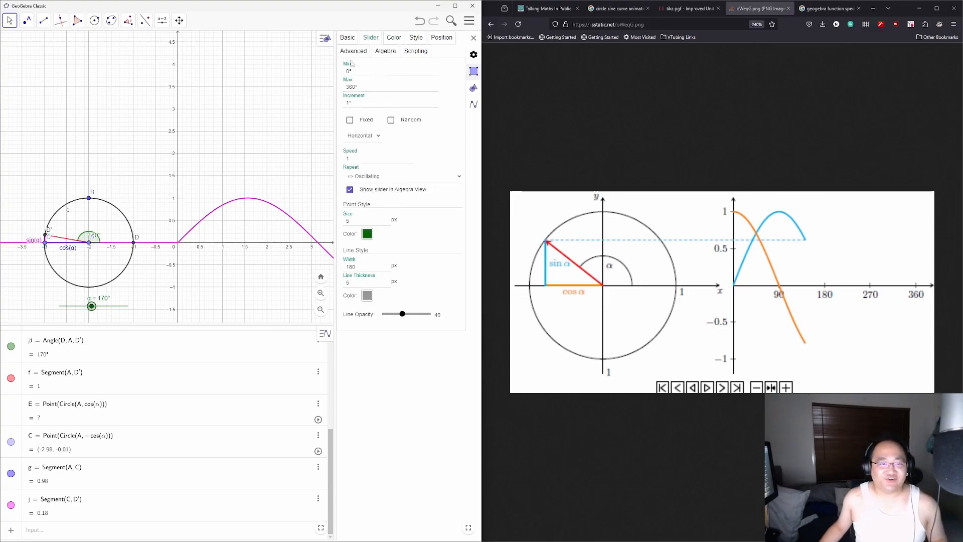
pyautogui.click(347, 37)
pyautogui.click(424, 162)
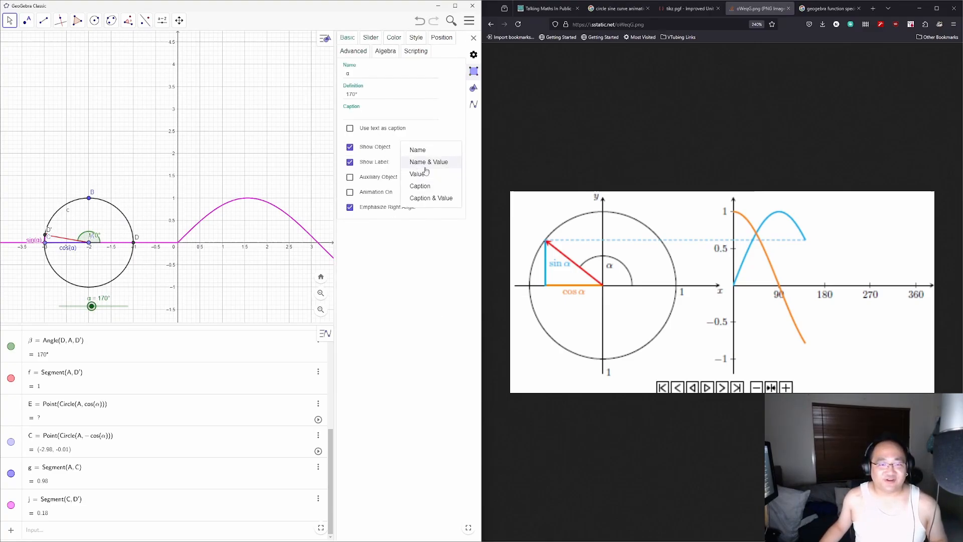
pyautogui.click(426, 174)
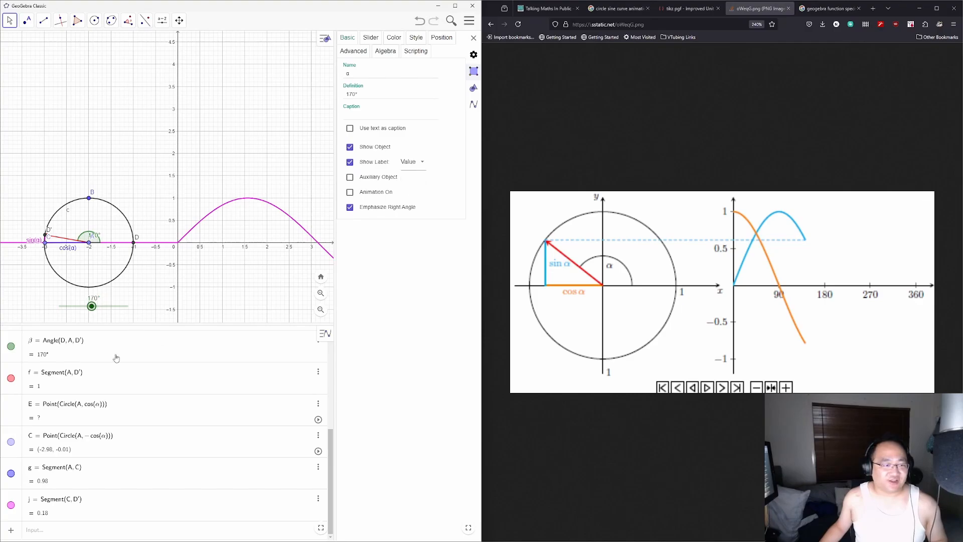
pyautogui.moveTo(95, 313); pyautogui.dragTo(75, 297)
# Step: Hide points D and C, then turn α up to about 300°
pyautogui.scroll(5, 77, 429)
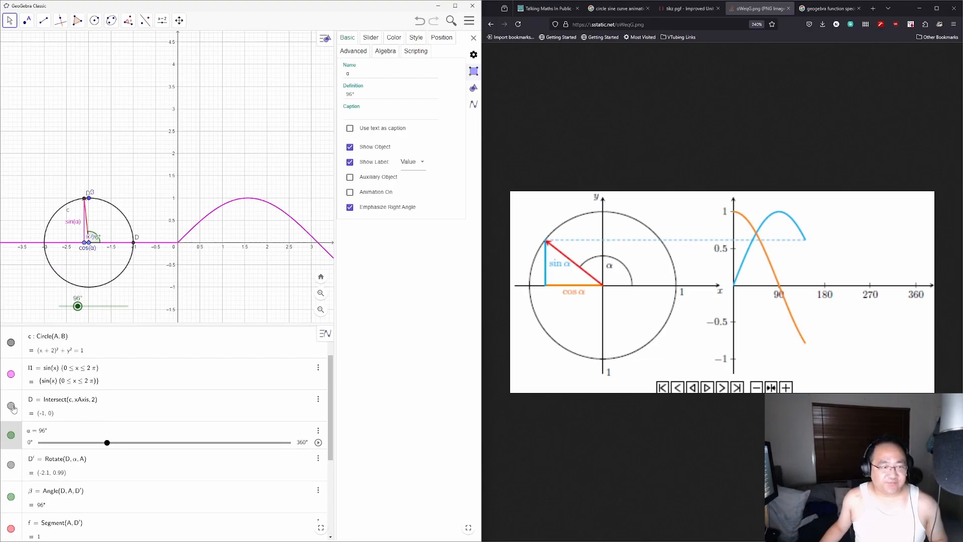
pyautogui.click(11, 406)
pyautogui.scroll(2, 14, 409)
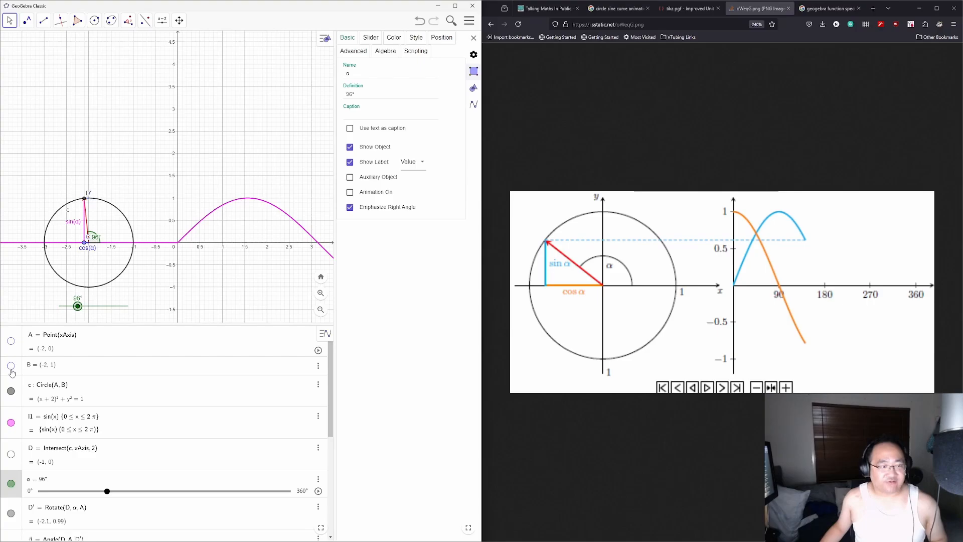
pyautogui.scroll(-8, 120, 364)
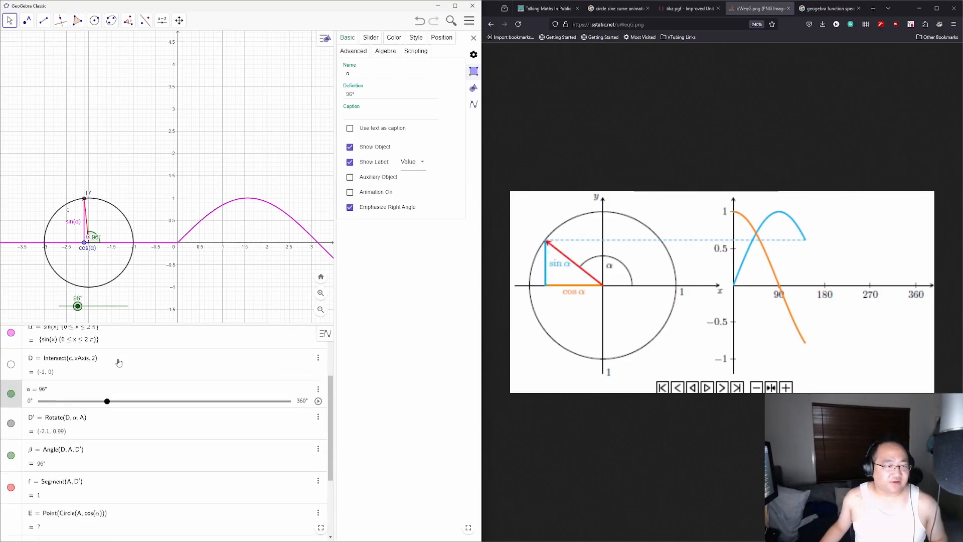
pyautogui.click(10, 448)
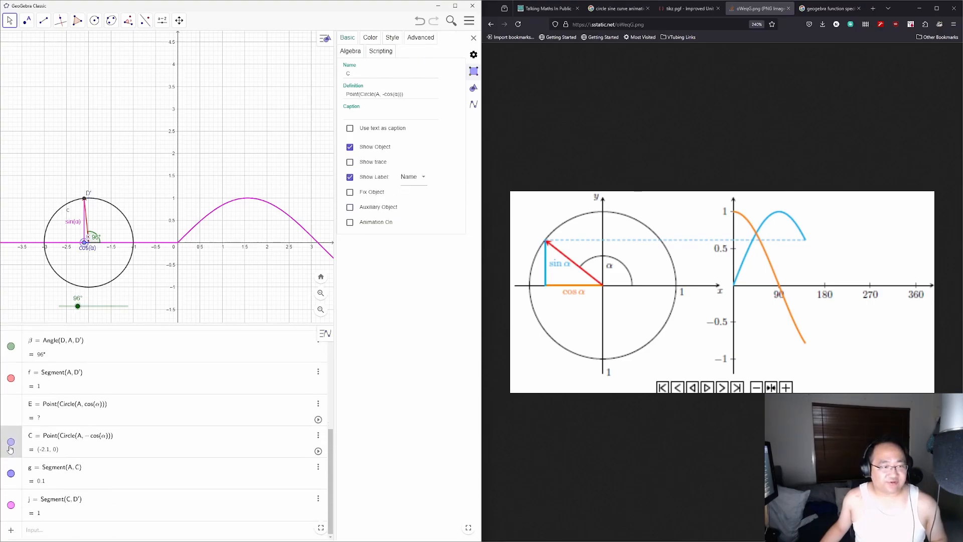
pyautogui.click(11, 443)
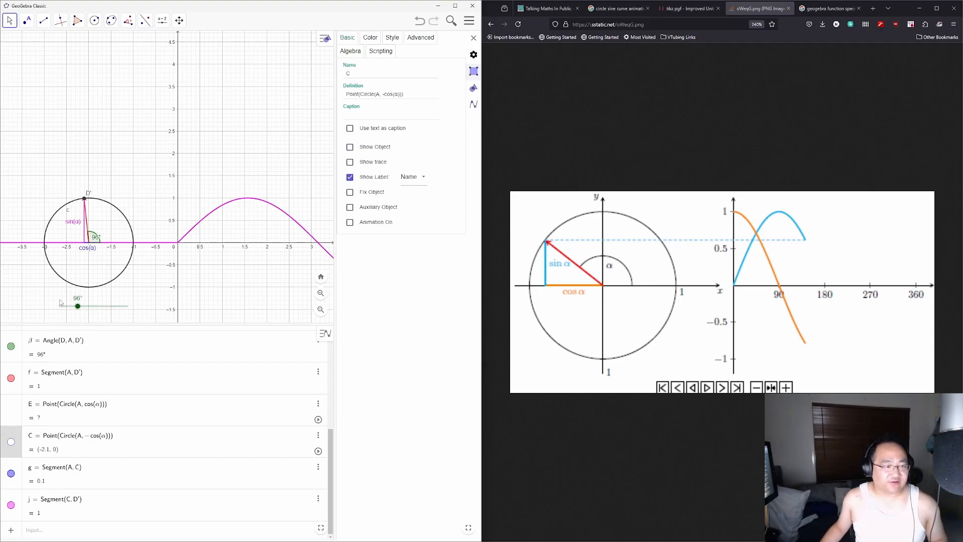
pyautogui.moveTo(78, 310); pyautogui.dragTo(115, 307)
# Step: Change α's maximum from 360° to 359° and zoom out to fit the full sine wave
pyautogui.click(372, 37)
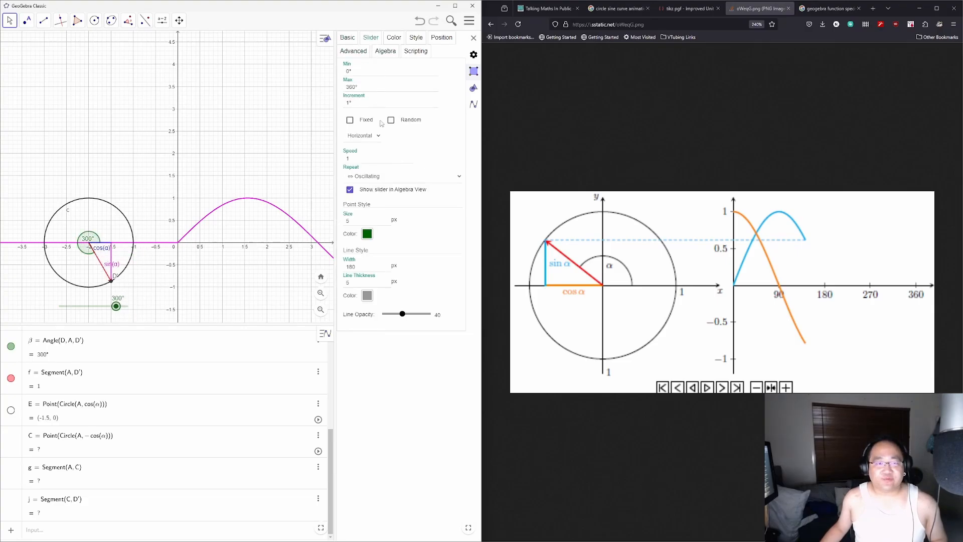
pyautogui.press('BackSpace')
pyautogui.press('BackSpace')
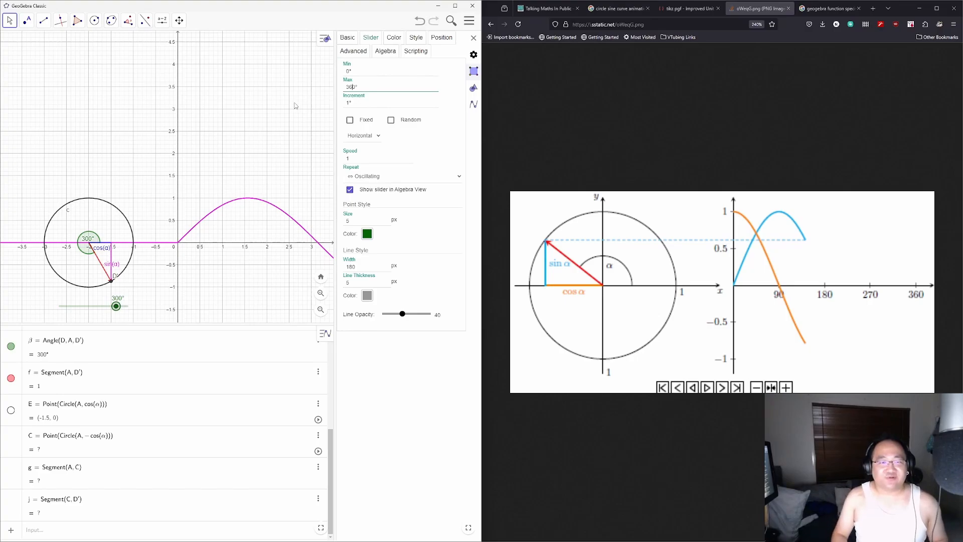
pyautogui.write('59')
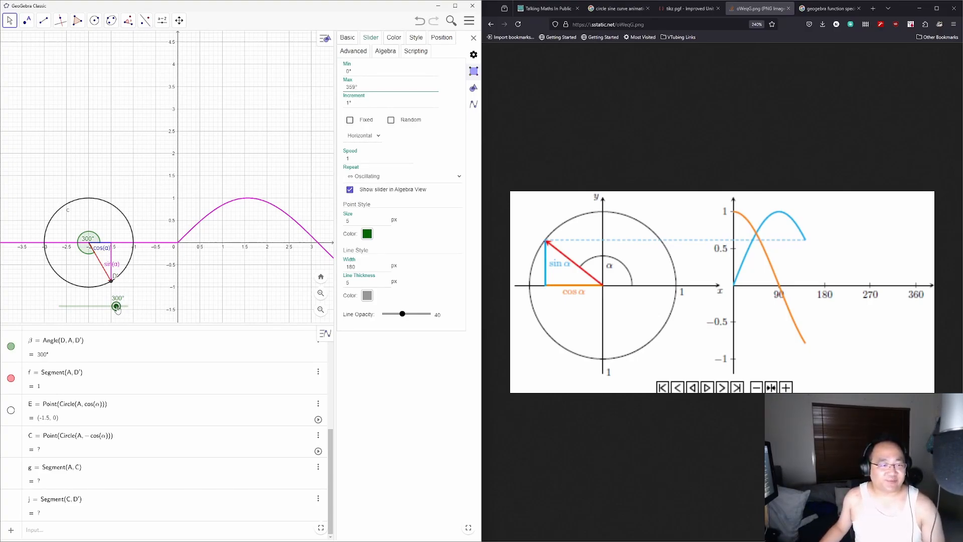
pyautogui.moveTo(117, 307)
pyautogui.mouseDown()
pyautogui.moveTo(58, 301)
pyautogui.moveTo(129, 299)
pyautogui.mouseUp()
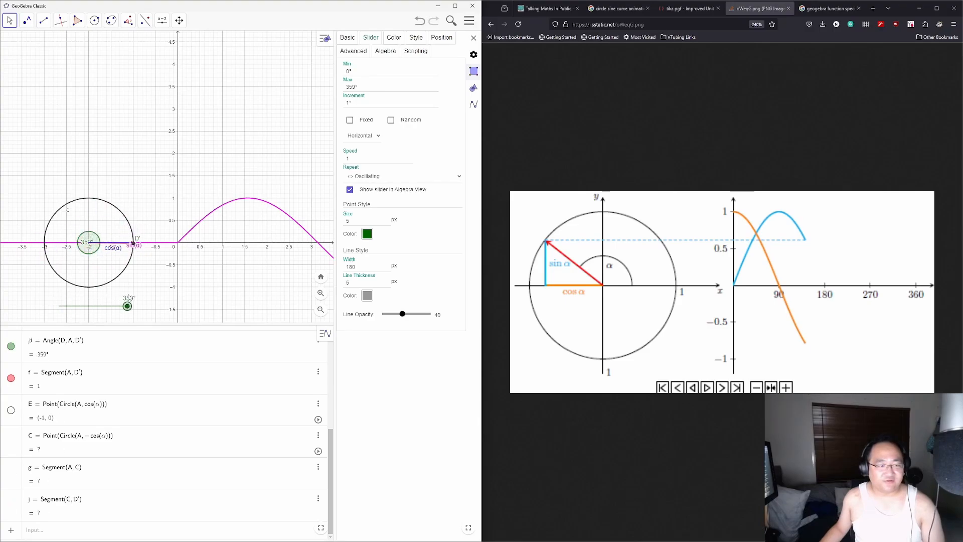
pyautogui.scroll(-2, 259, 259)
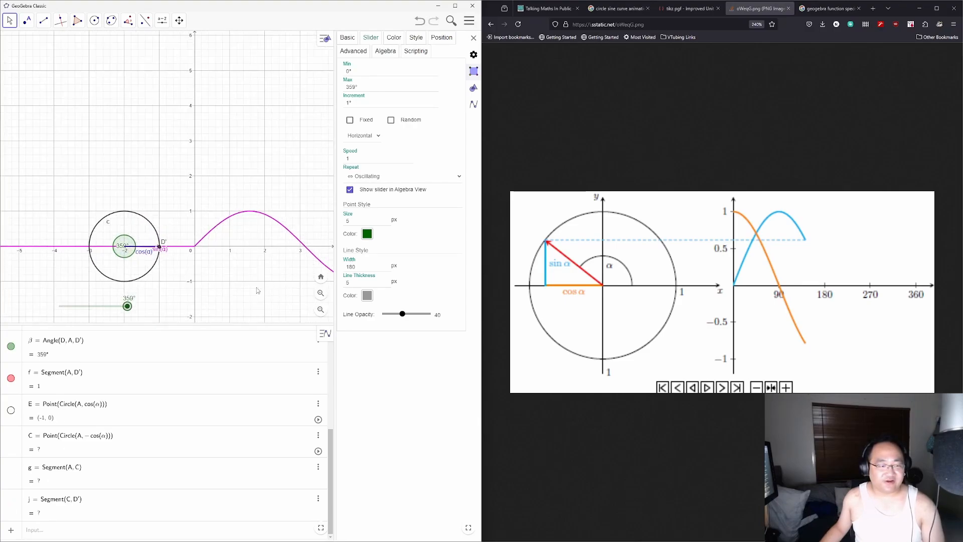
pyautogui.moveTo(257, 291); pyautogui.dragTo(187, 254)
pyautogui.scroll(-1, 189, 252)
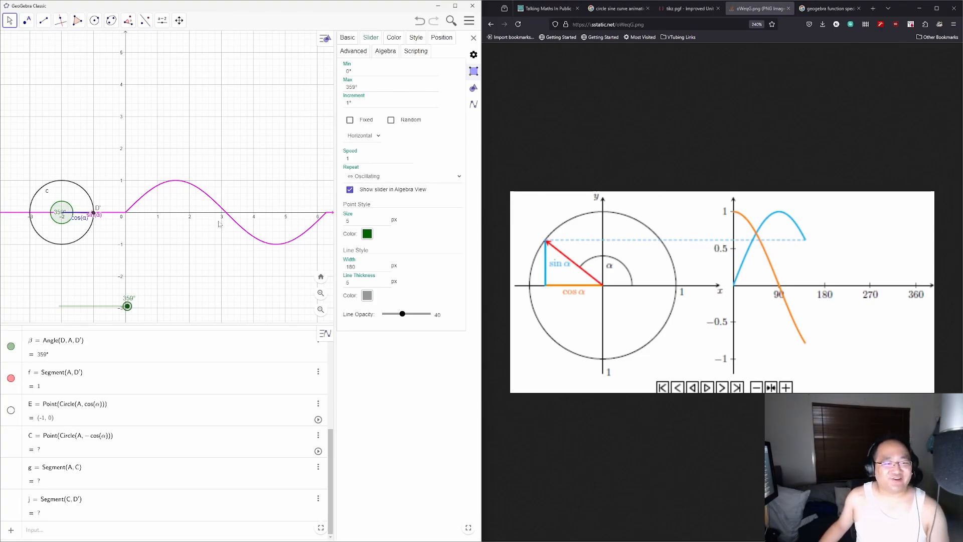
# Step: Set α to 58° and inspect point D' and the sine curve's definition
pyautogui.click(44, 20)
pyautogui.click(50, 58)
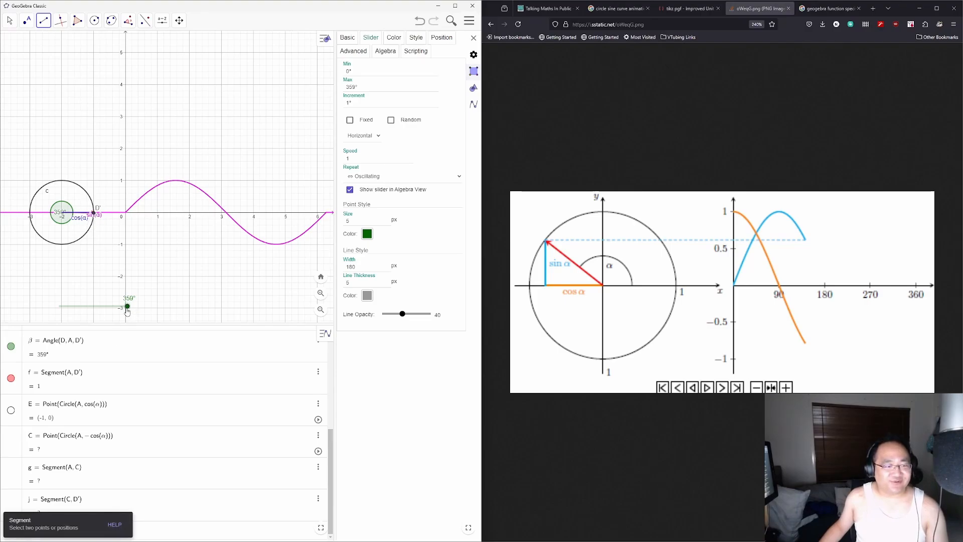
pyautogui.press('Escape')
pyautogui.moveTo(127, 307); pyautogui.dragTo(70, 305)
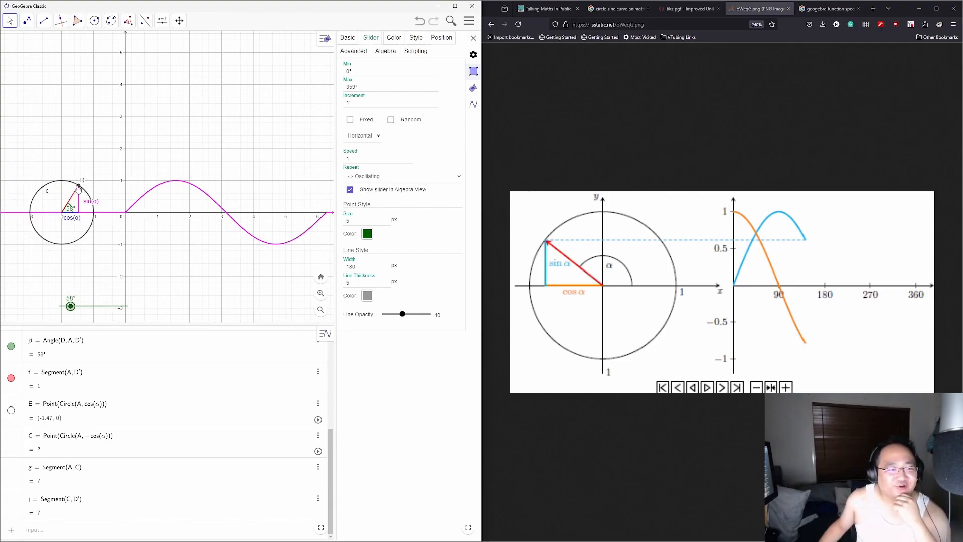
pyautogui.click(78, 186)
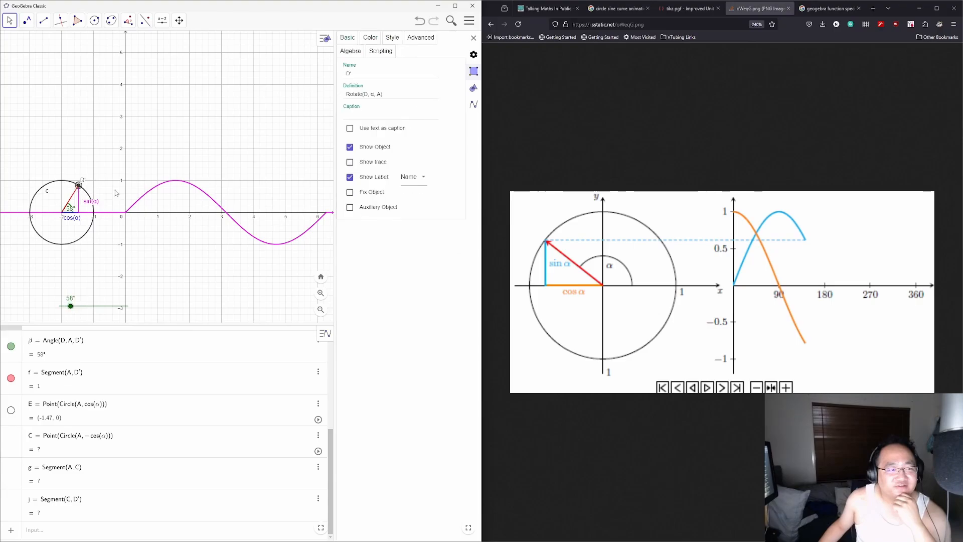
pyautogui.click(158, 188)
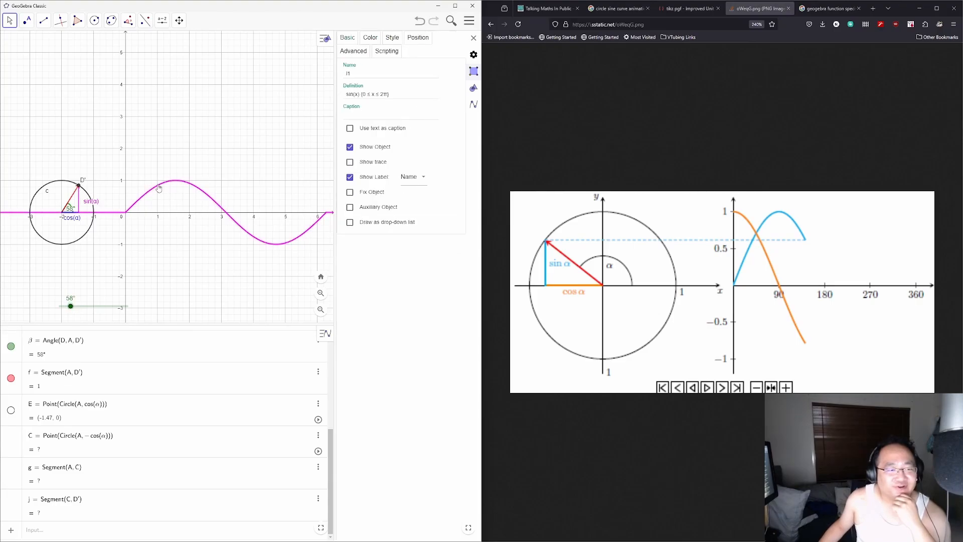
# Step: Draw trial segment k from D' to a new point F on the sine curve
pyautogui.click(43, 20)
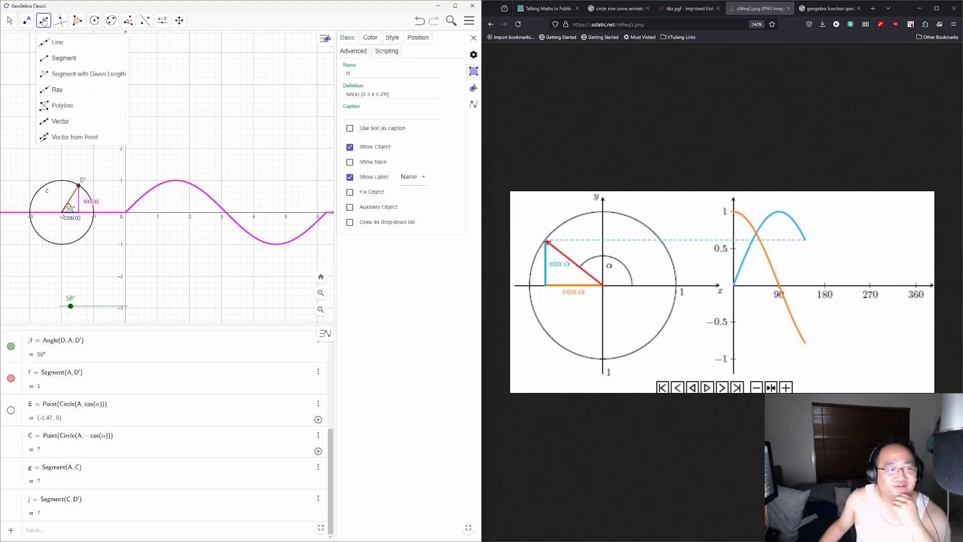
pyautogui.click(56, 58)
pyautogui.click(79, 186)
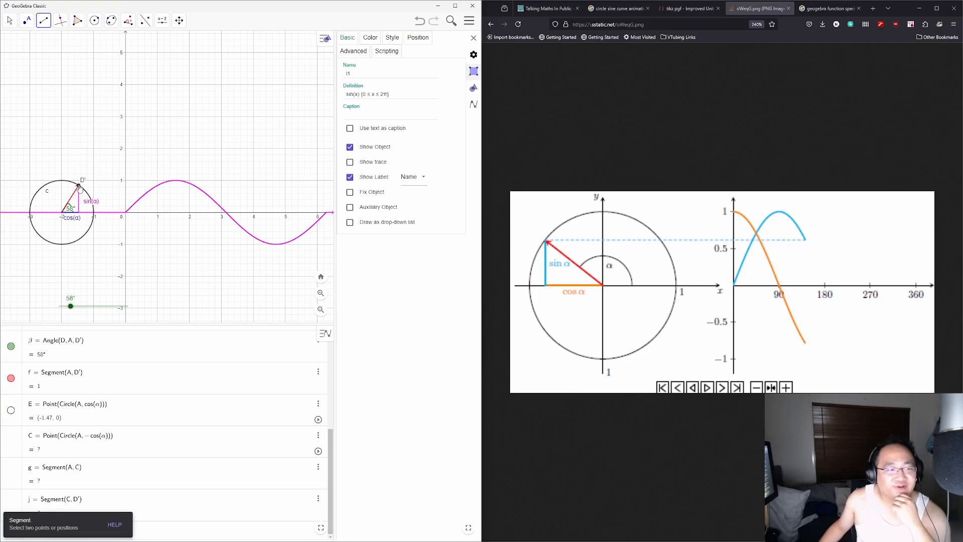
pyautogui.click(157, 187)
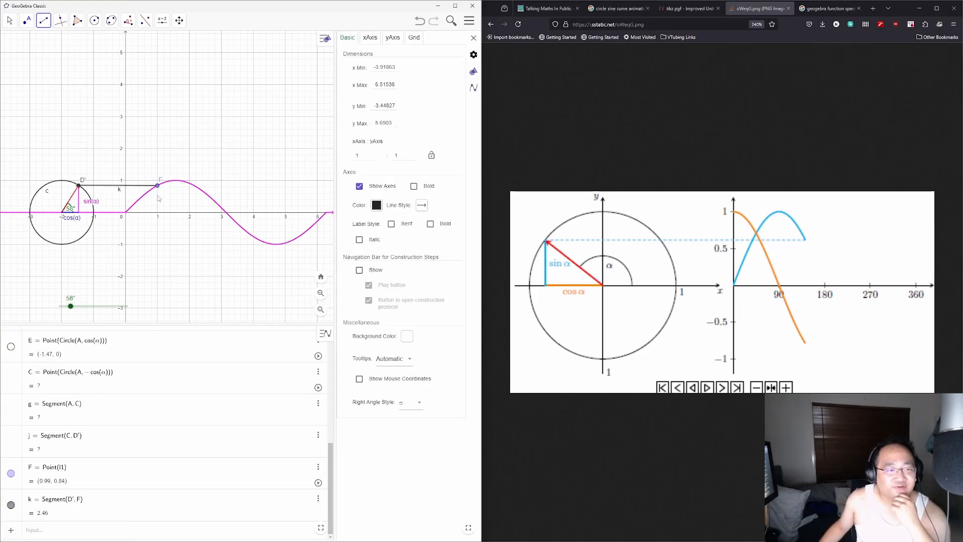
pyautogui.press('Escape')
# Step: Turn α to 168°, delete segment k and point F, and move the slider near the circle
pyautogui.moveTo(73, 308)
pyautogui.mouseDown()
pyautogui.moveTo(60, 307)
pyautogui.moveTo(91, 306)
pyautogui.mouseUp()
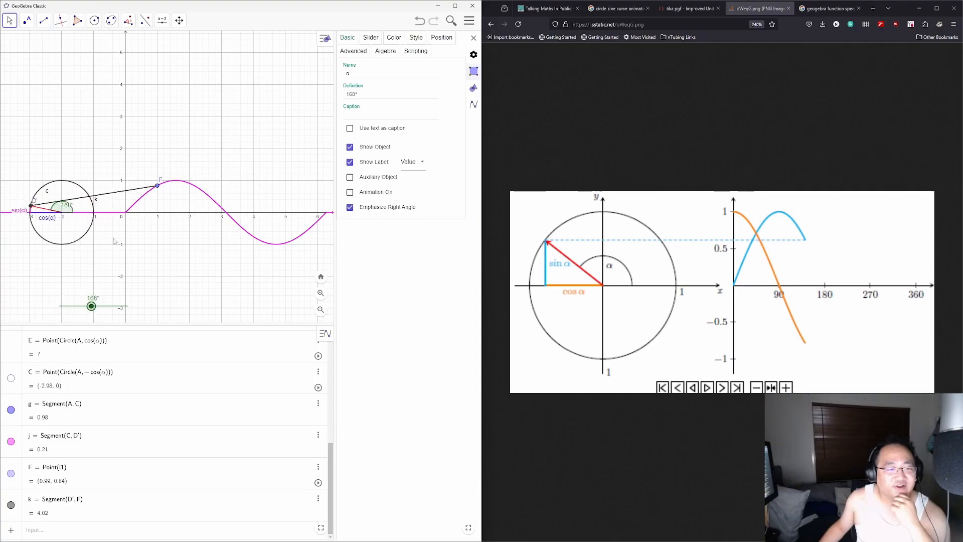
pyautogui.click(158, 184)
pyautogui.click(141, 190)
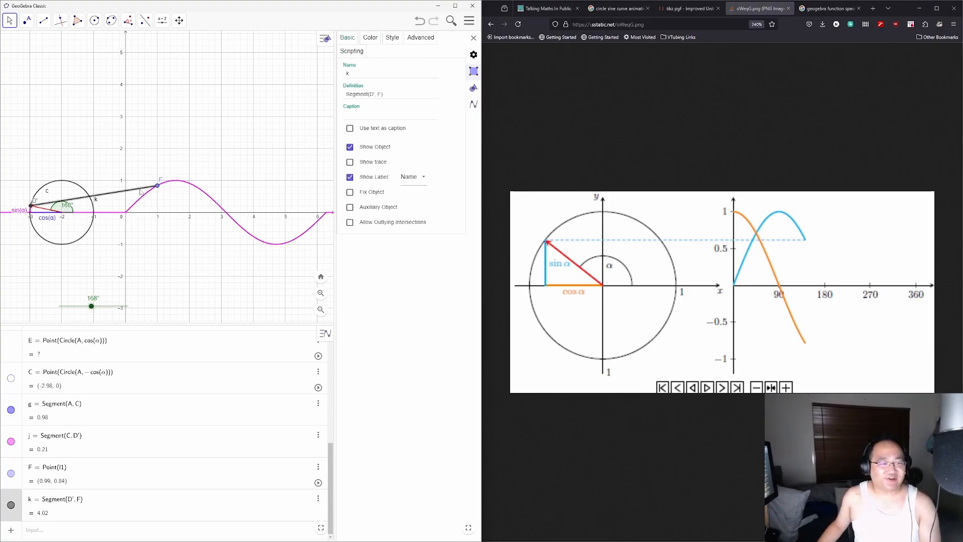
pyautogui.press('Delete')
pyautogui.click(157, 184)
pyautogui.press('Delete')
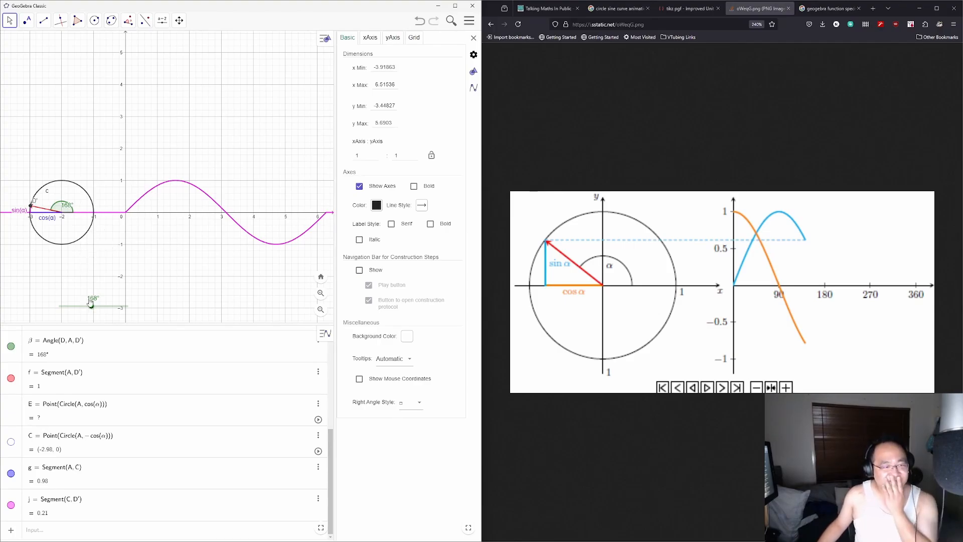
pyautogui.moveTo(104, 304); pyautogui.dragTo(41, 253)
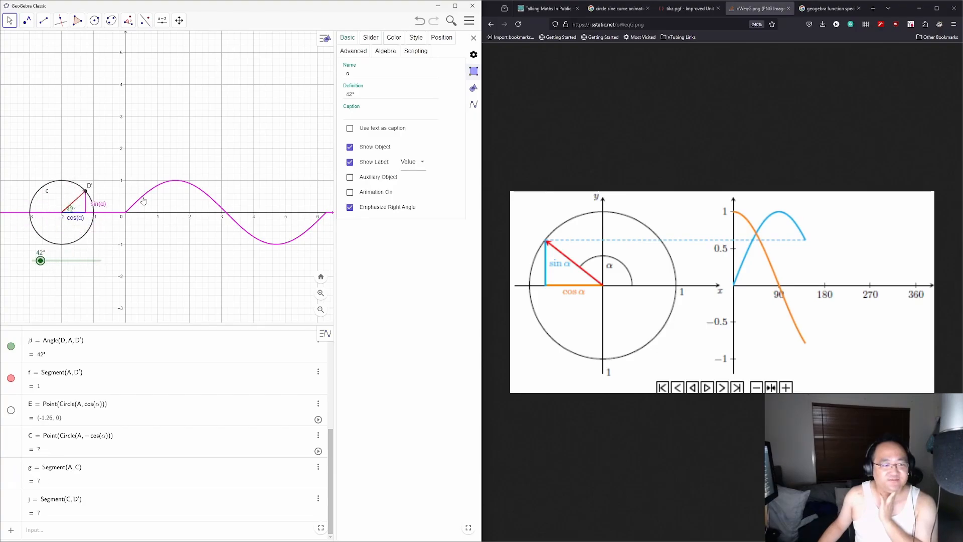
# Step: Place point F on the sine curve and slide it to about (0.85, 0.75)
pyautogui.scroll(5, 188, 439)
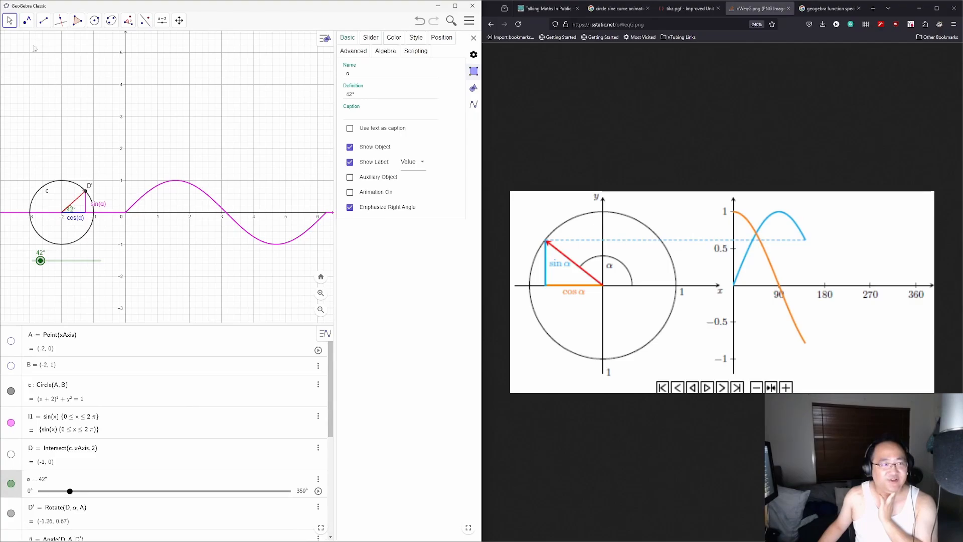
pyautogui.click(23, 24)
pyautogui.click(40, 43)
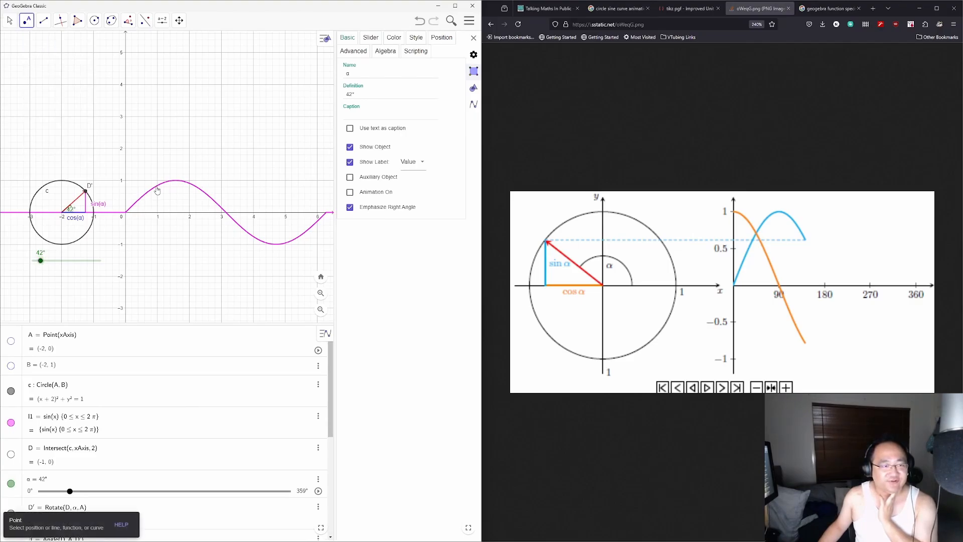
pyautogui.click(156, 187)
pyautogui.press('Escape')
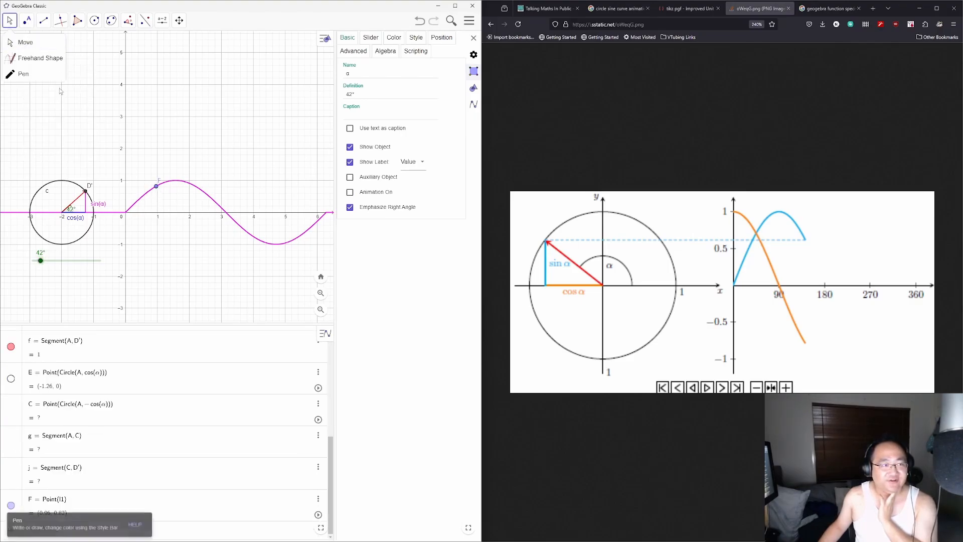
pyautogui.moveTo(154, 187)
pyautogui.mouseDown()
pyautogui.moveTo(135, 206)
pyautogui.moveTo(314, 229)
pyautogui.moveTo(291, 246)
pyautogui.moveTo(181, 191)
pyautogui.moveTo(137, 205)
pyautogui.moveTo(154, 197)
pyautogui.mouseUp()
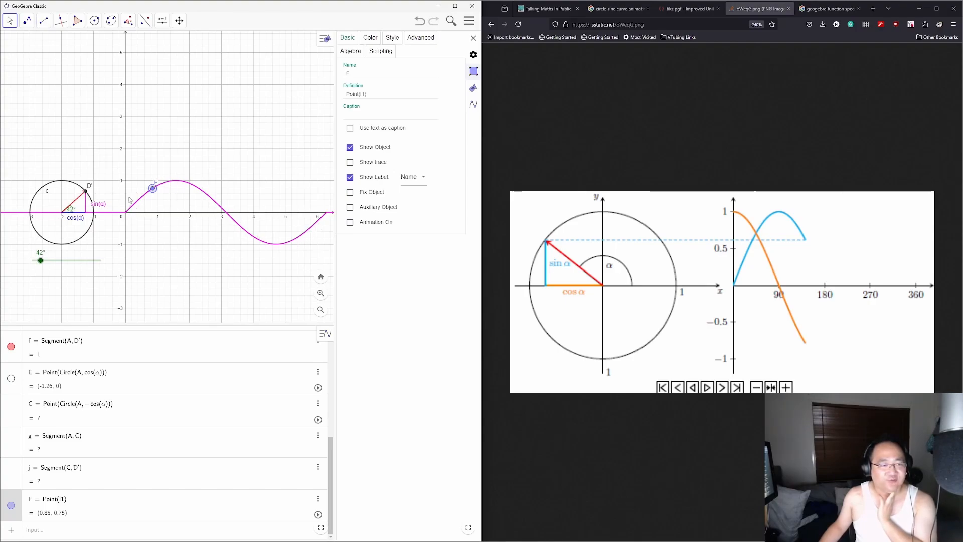
pyautogui.click(43, 23)
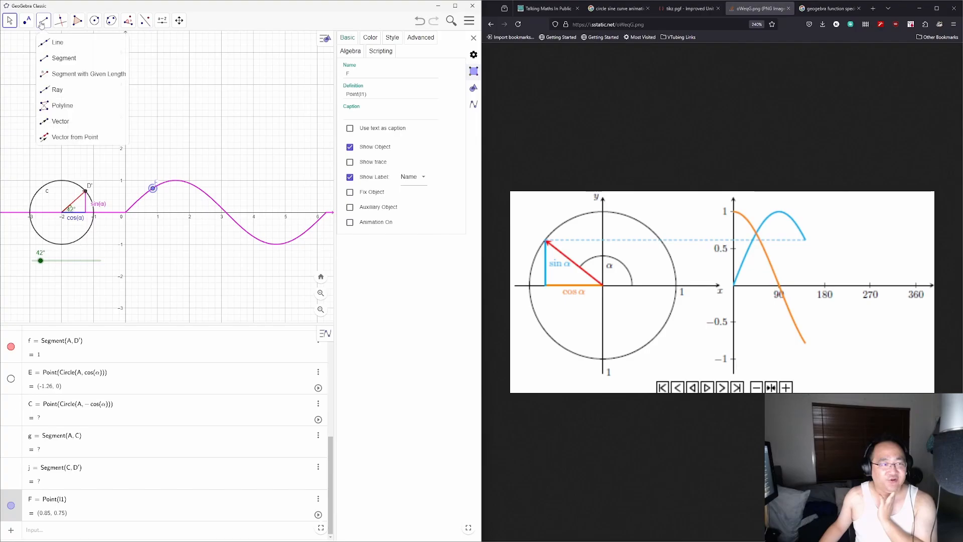
# Step: Draw trial segment k from F to D', vary α to 58°, then delete F and k
pyautogui.click(45, 58)
pyautogui.click(153, 188)
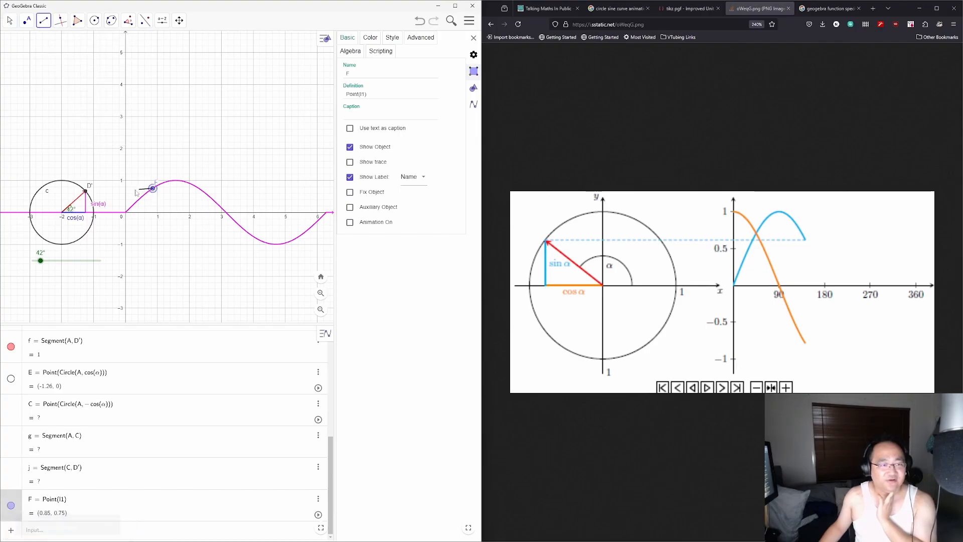
pyautogui.click(85, 191)
pyautogui.press('Escape')
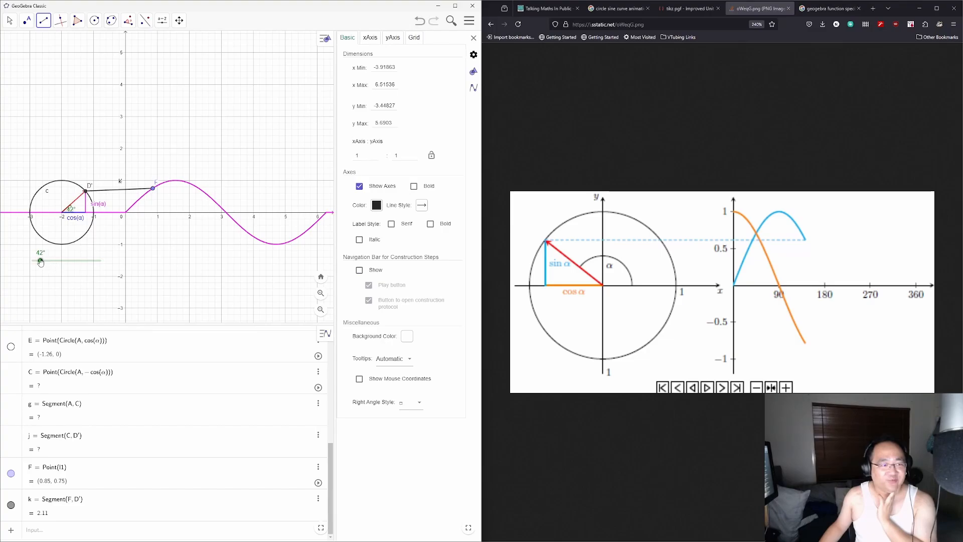
pyautogui.moveTo(40, 260)
pyautogui.mouseDown()
pyautogui.moveTo(91, 261)
pyautogui.moveTo(32, 261)
pyautogui.moveTo(67, 261)
pyautogui.moveTo(98, 245)
pyautogui.moveTo(44, 238)
pyautogui.moveTo(101, 242)
pyautogui.moveTo(43, 246)
pyautogui.mouseUp()
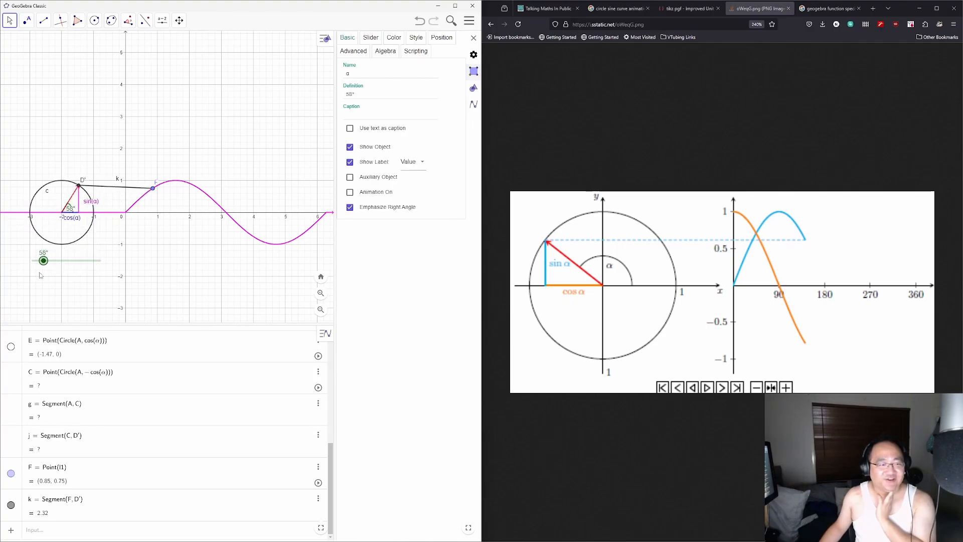
pyautogui.click(153, 189)
pyautogui.press('Delete')
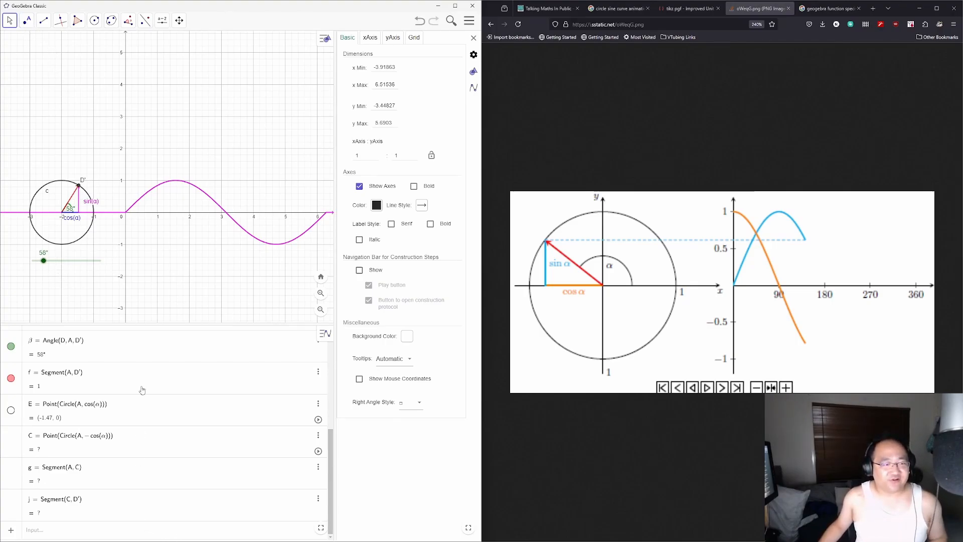
# Step: Place point F on the sine curve at about (0.86, 0.76)
pyautogui.click(27, 21)
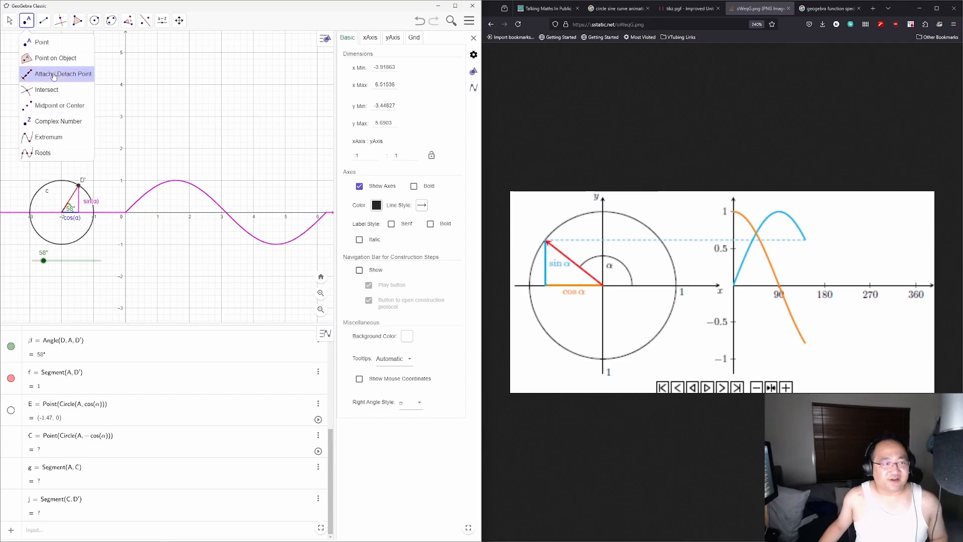
pyautogui.click(41, 44)
pyautogui.click(153, 189)
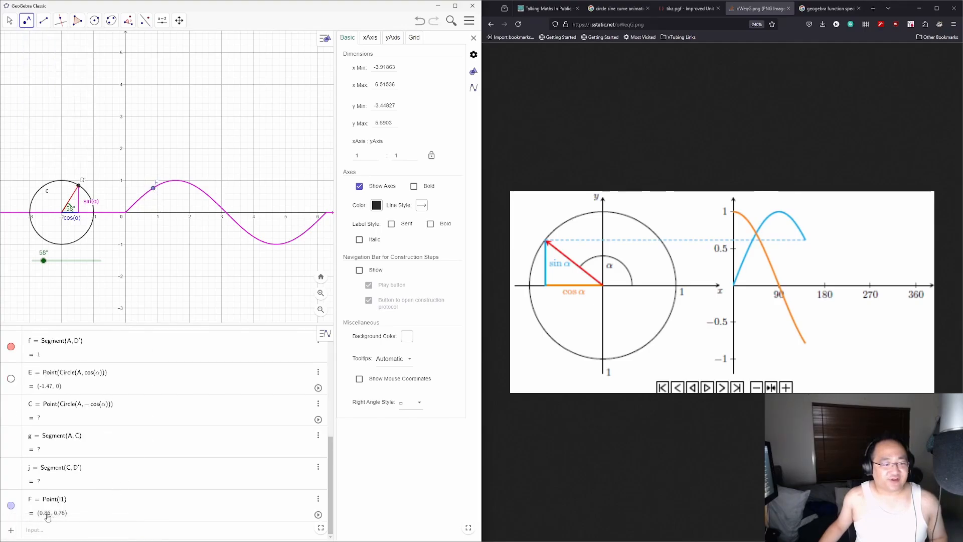
# Step: Browse F's Color, Advanced, Style, Algebra and Scripting settings, then close the properties panel
pyautogui.click(39, 501)
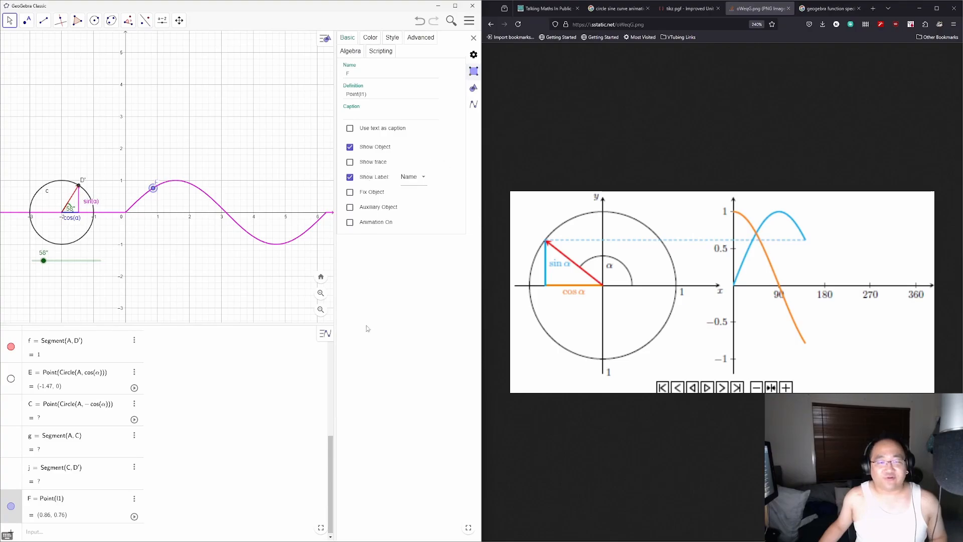
pyautogui.click(371, 37)
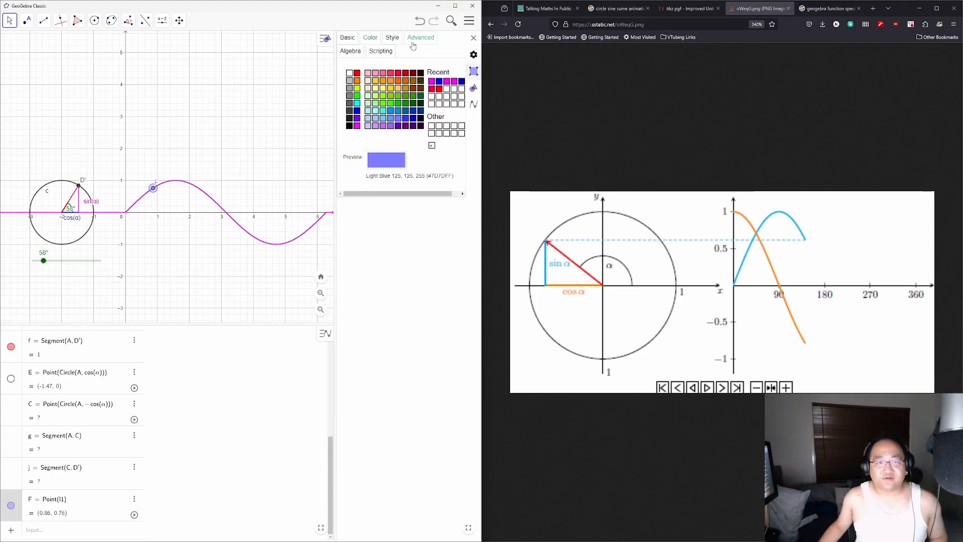
pyautogui.click(414, 40)
pyautogui.click(392, 38)
pyautogui.click(350, 51)
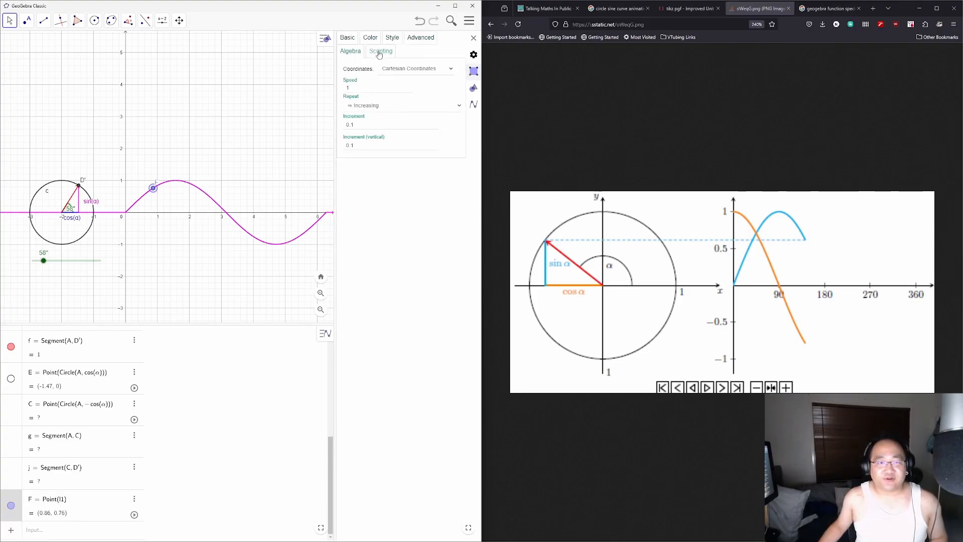
pyautogui.click(381, 51)
pyautogui.click(473, 38)
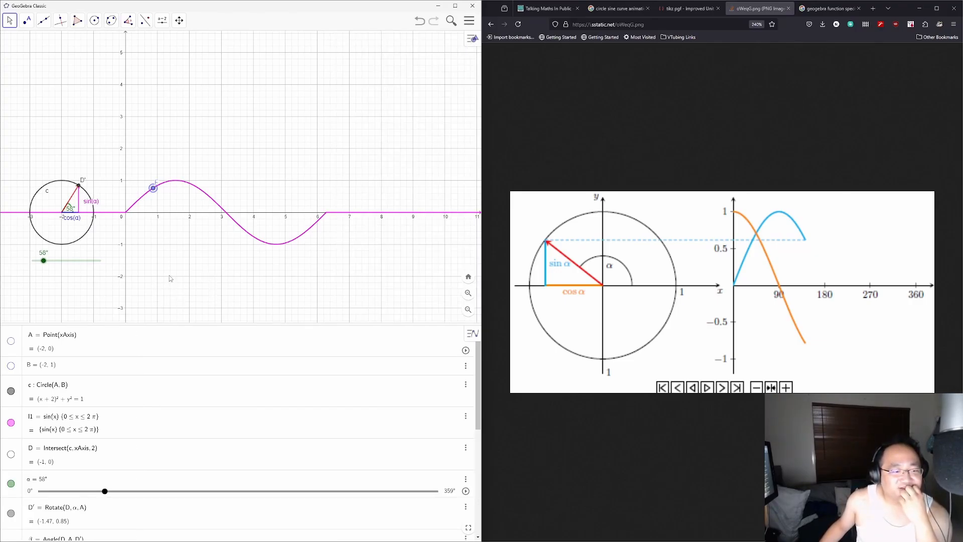
pyautogui.scroll(-1, 170, 278)
pyautogui.scroll(-3, 185, 397)
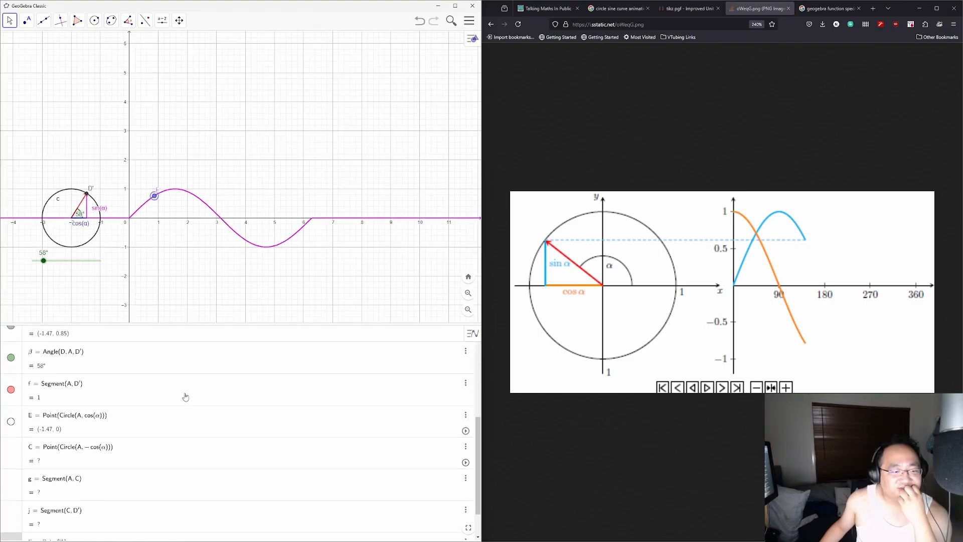
pyautogui.scroll(-2, 185, 397)
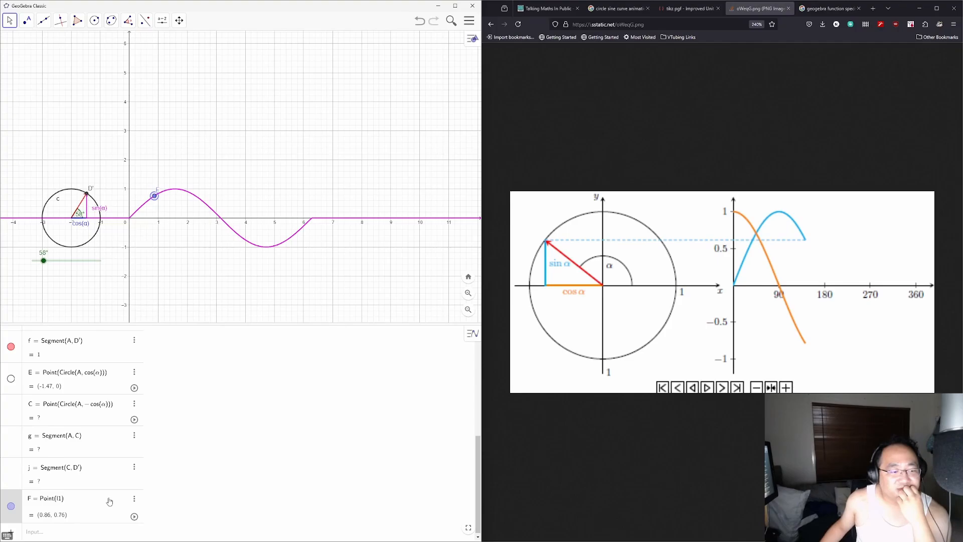
pyautogui.scroll(4, 110, 502)
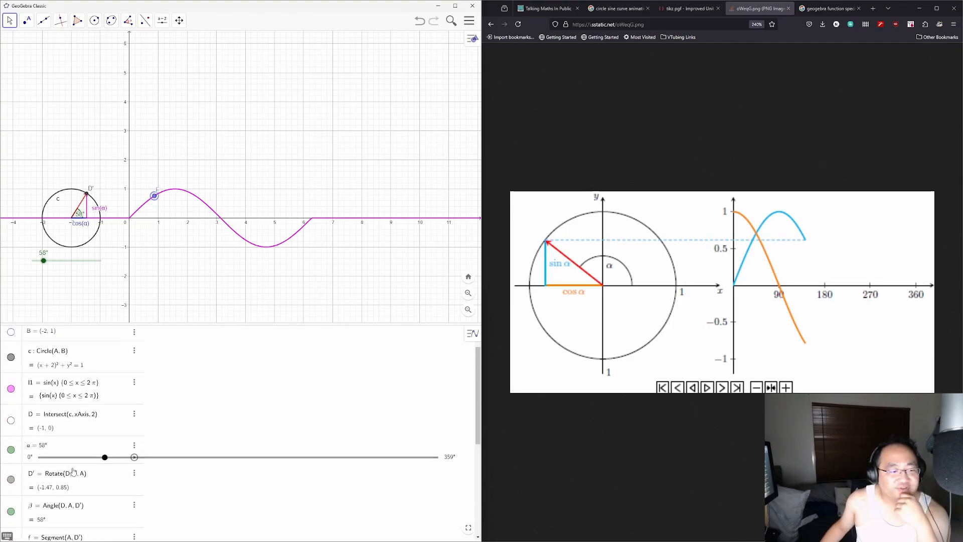
pyautogui.scroll(1, 73, 471)
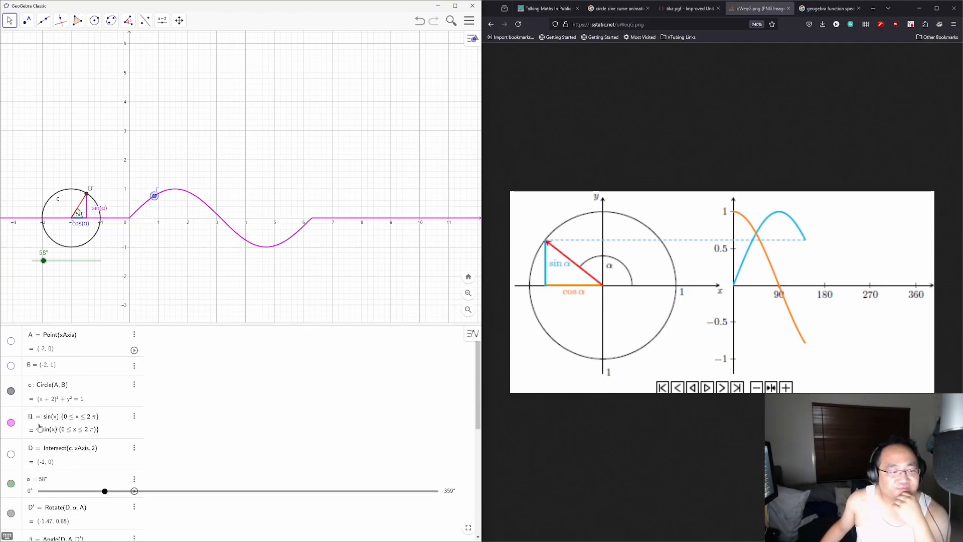
pyautogui.click(74, 436)
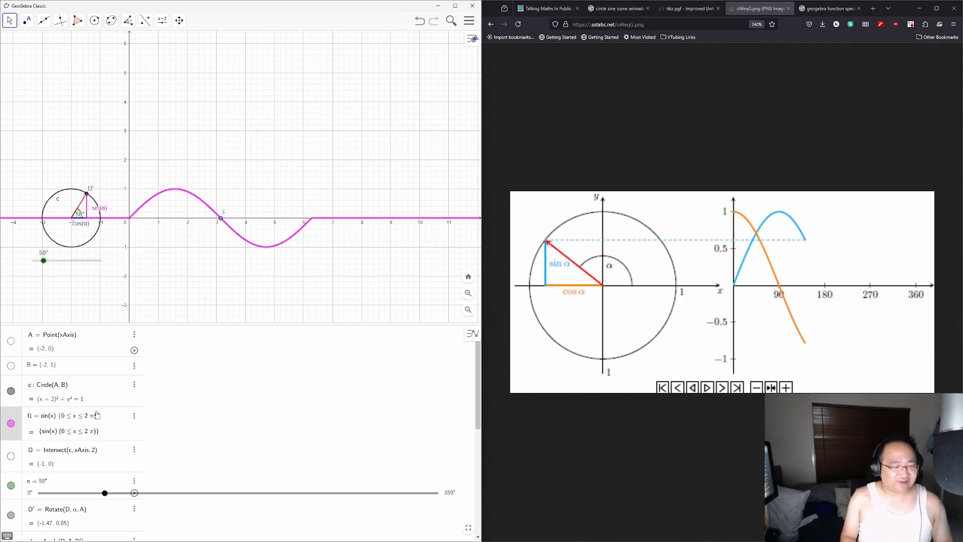
pyautogui.write('{')
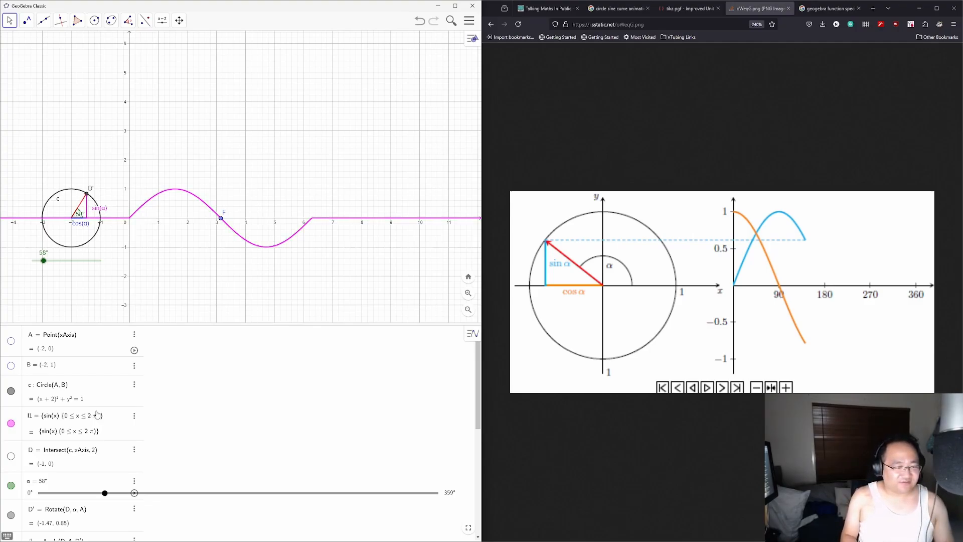
pyautogui.press('Right')
pyautogui.press('Right')
pyautogui.press('BackSpace')
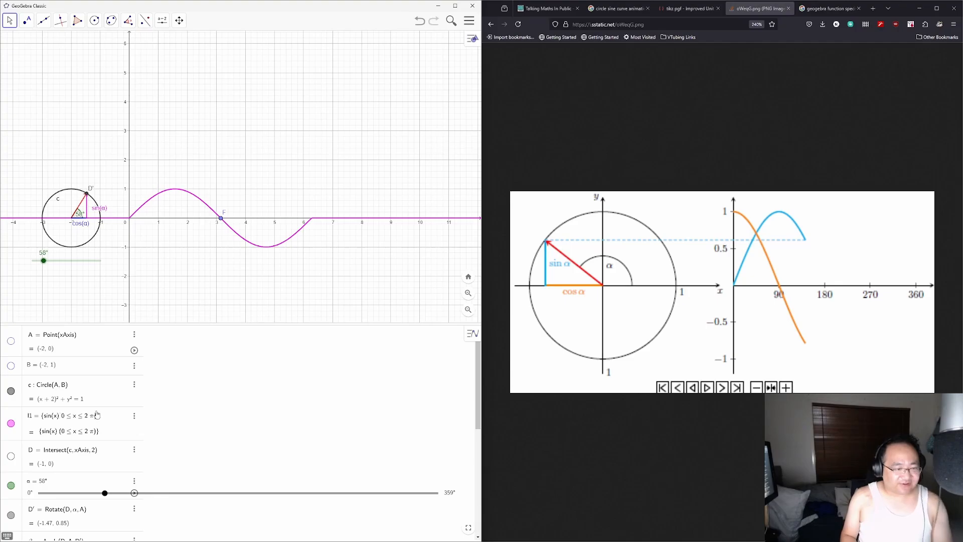
pyautogui.write('(')
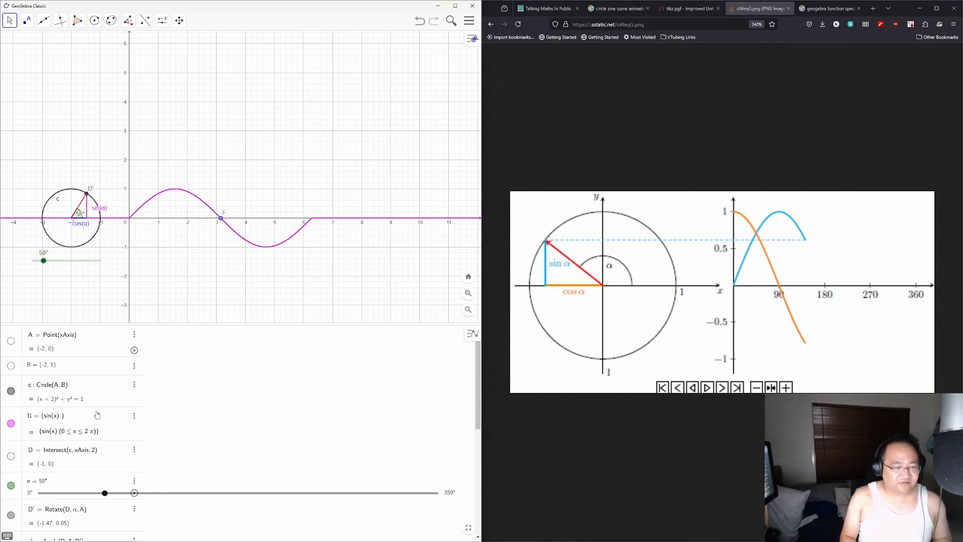
pyautogui.write('0<=x<')
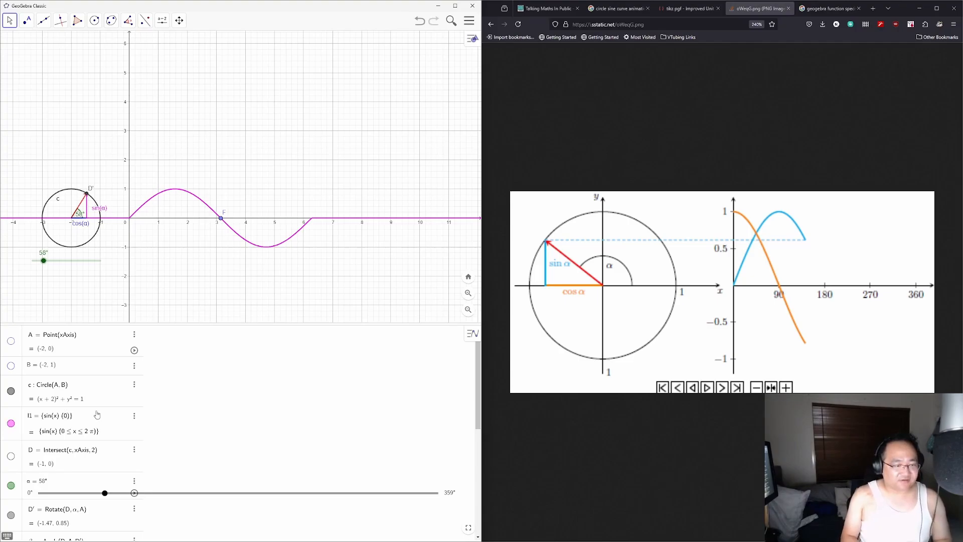
pyautogui.write('=2pi')
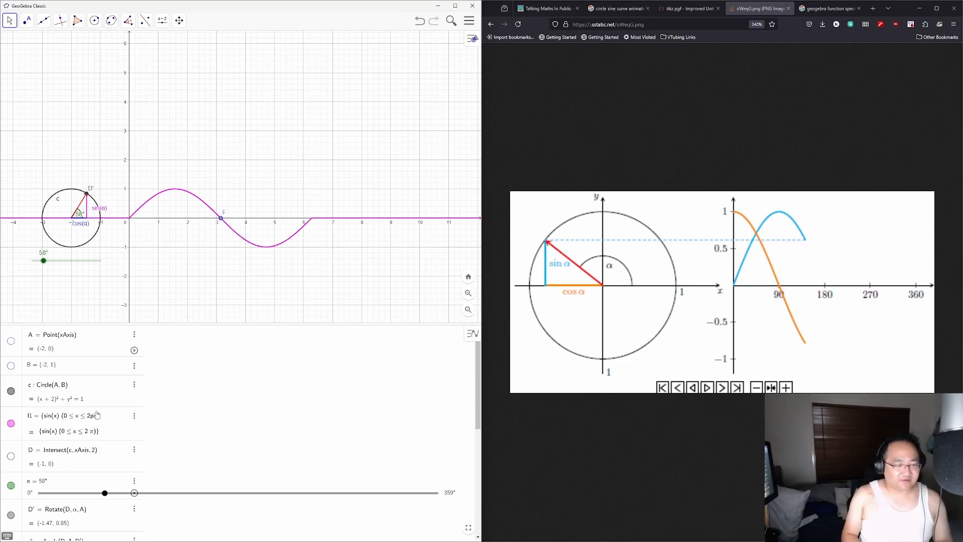
pyautogui.write(',0')
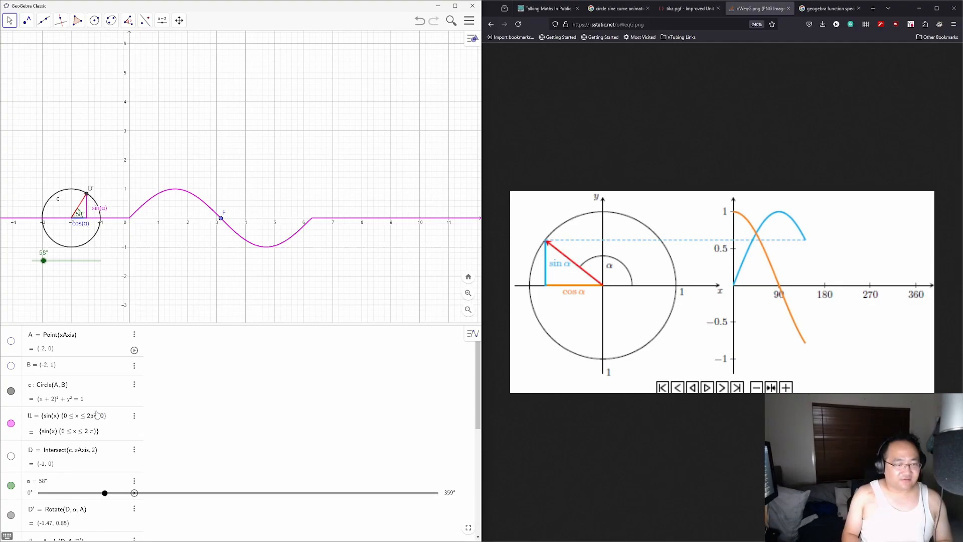
pyautogui.press('Return')
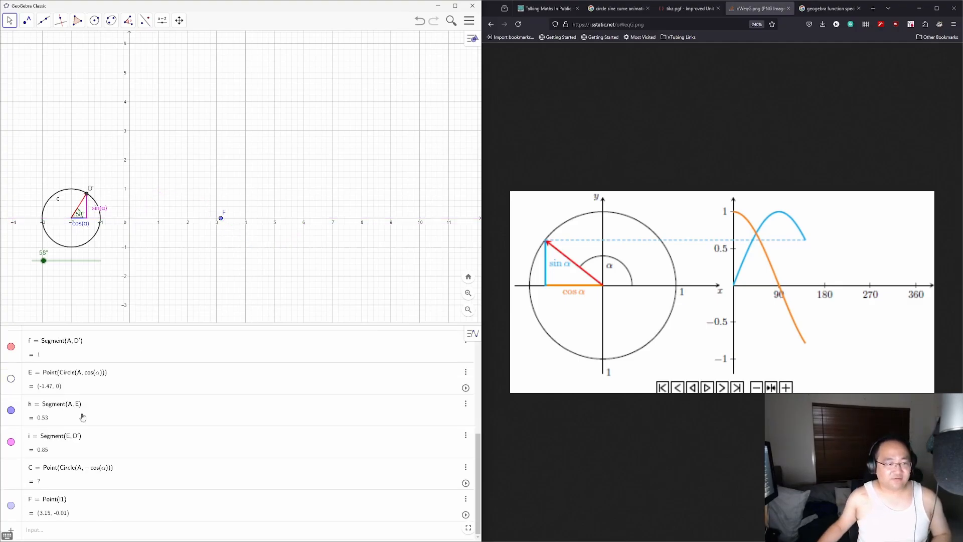
pyautogui.scroll(10, 101, 418)
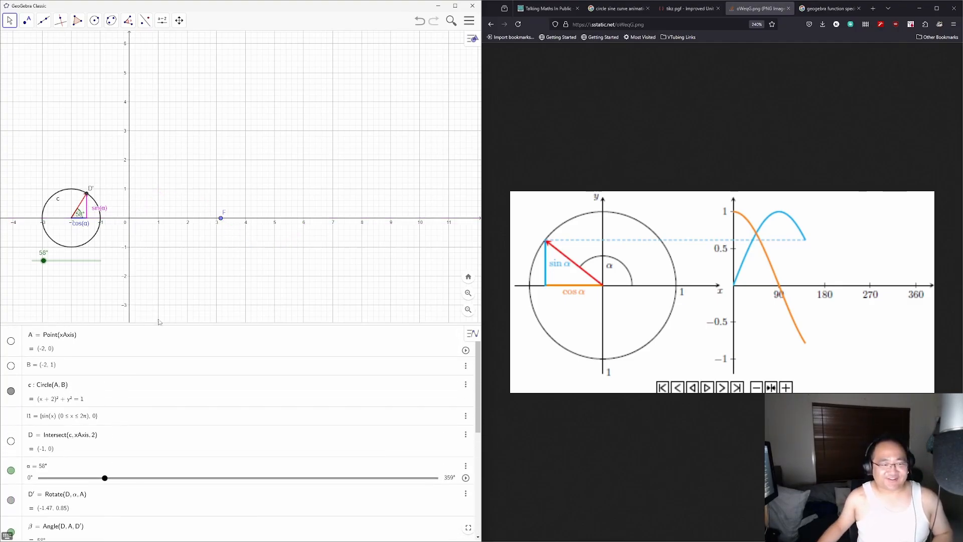
pyautogui.scroll(-10, 75, 406)
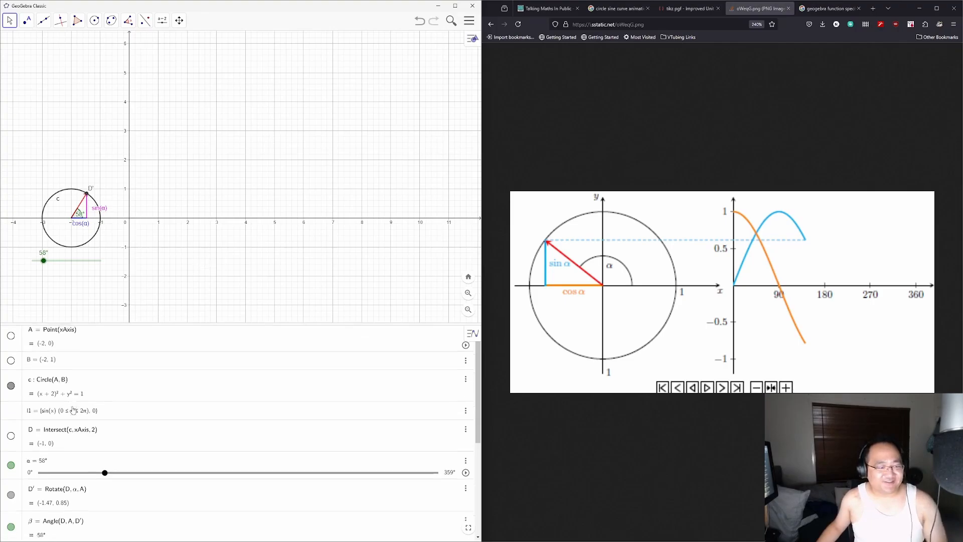
pyautogui.scroll(-2, 80, 405)
pyautogui.scroll(1, 109, 415)
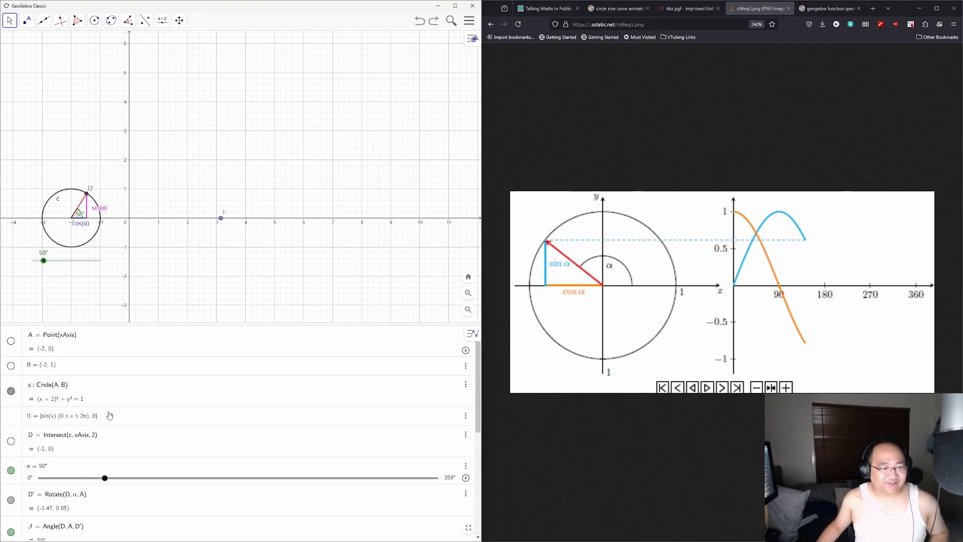
pyautogui.hotkey('ctrl', 'z')
pyautogui.scroll(4, 111, 409)
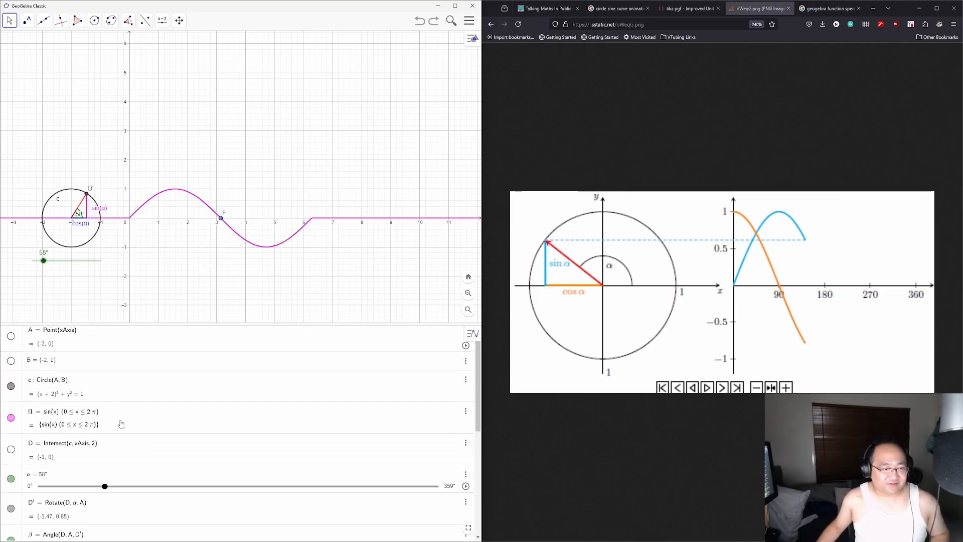
pyautogui.click(118, 420)
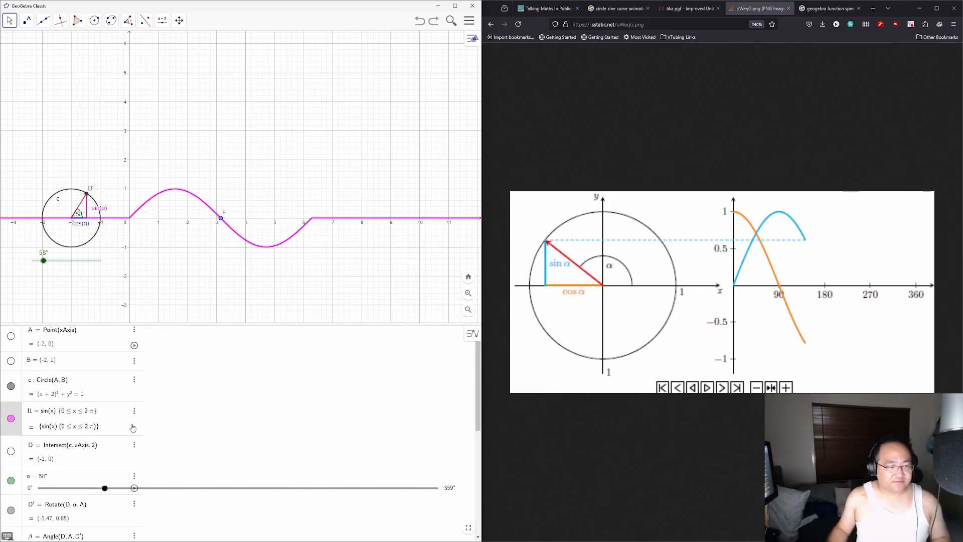
pyautogui.scroll(-5, 118, 420)
# Step: Enter list l2 of sin(x) on 0≤x≤2π and 0 on (−infty, 0)
pyautogui.click(78, 532)
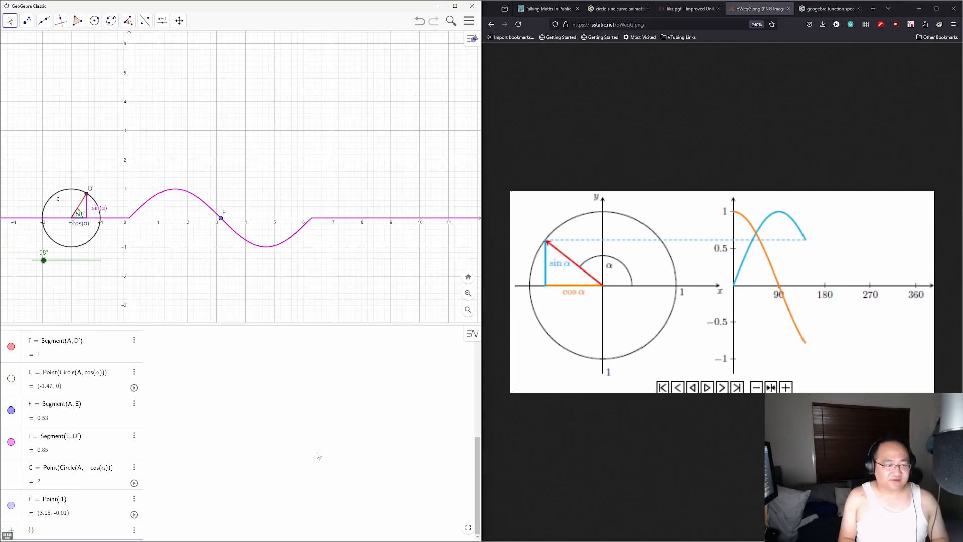
pyautogui.write('{sin(x),')
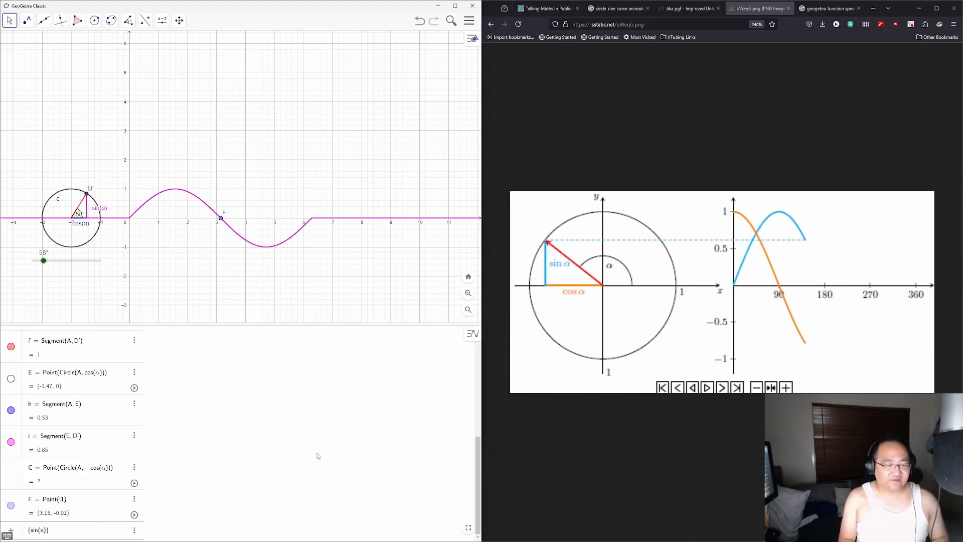
pyautogui.write('(0<')
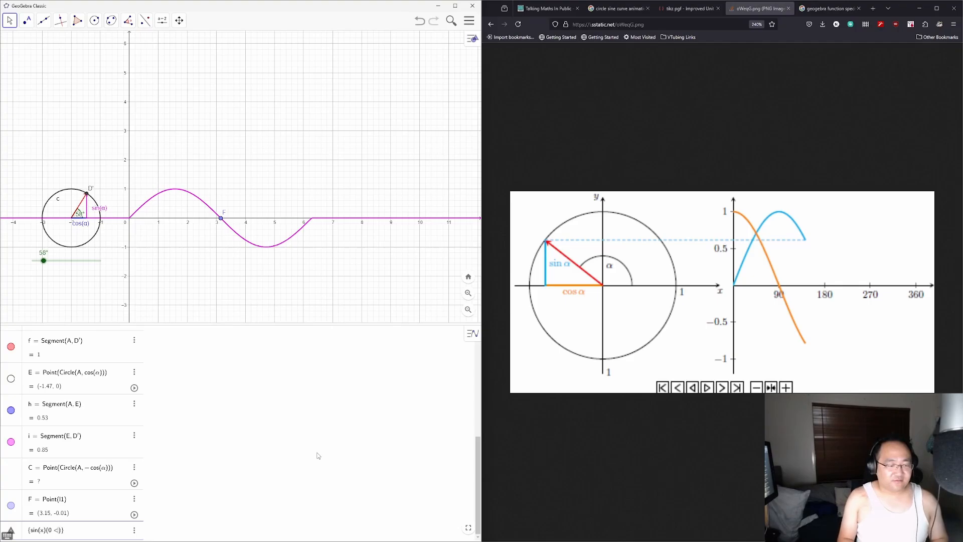
pyautogui.write('=x<=2pi')
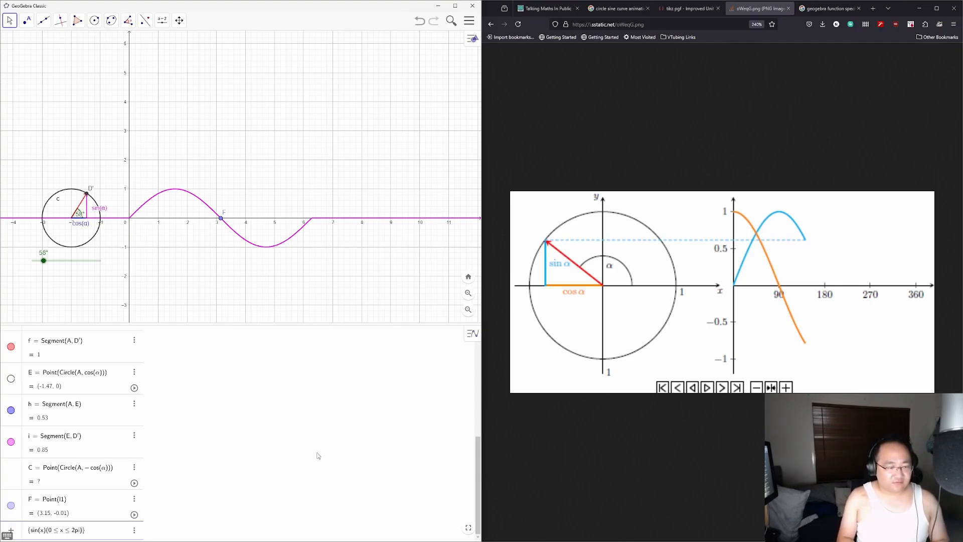
pyautogui.write(',0')
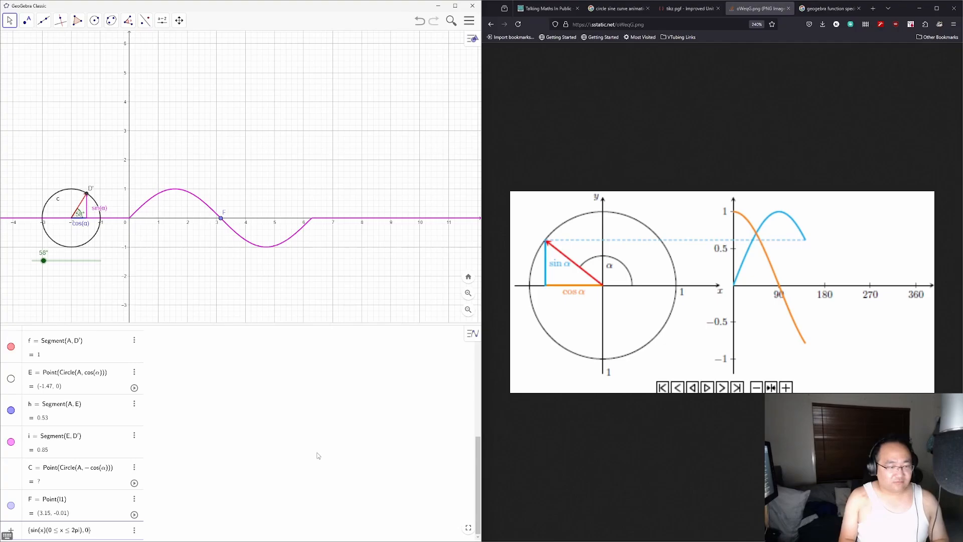
pyautogui.press('Return')
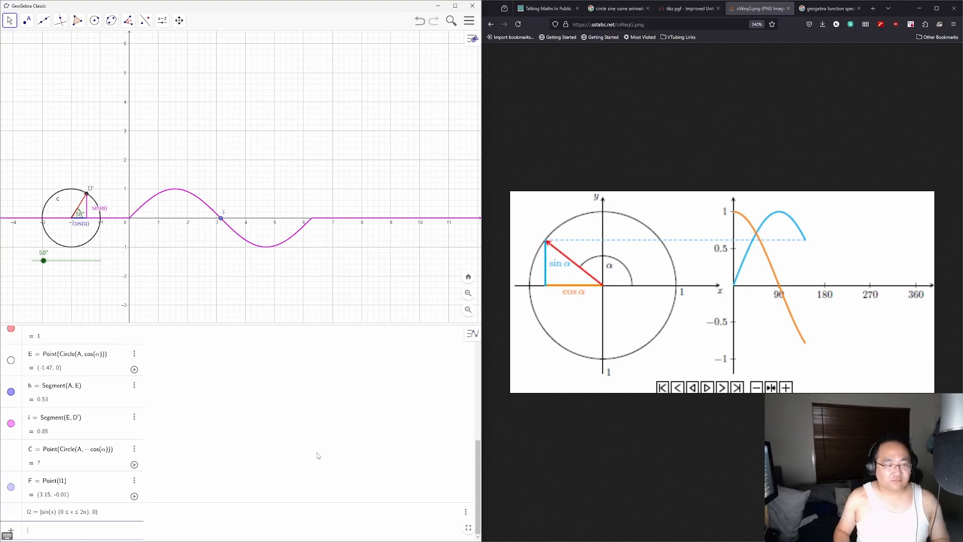
pyautogui.click(20, 513)
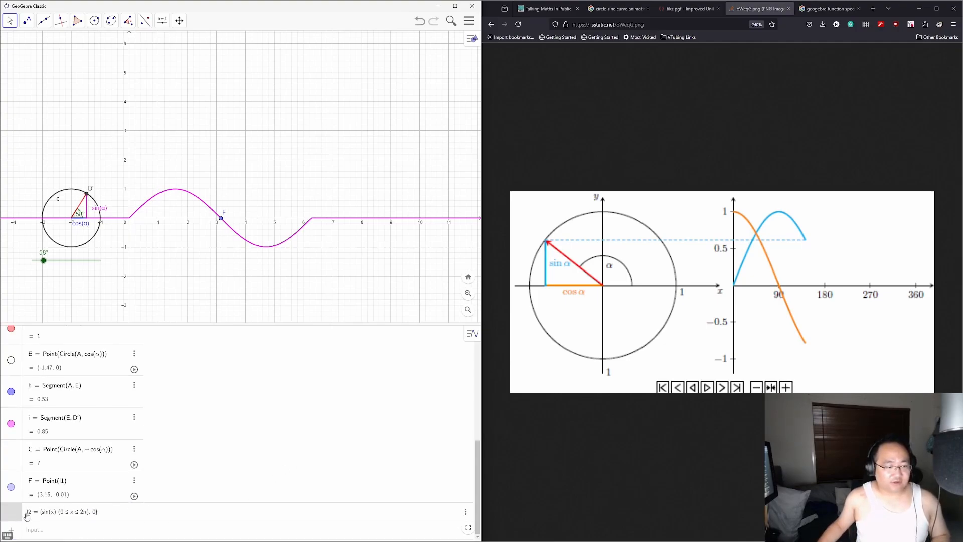
pyautogui.click(111, 513)
pyautogui.write('{')
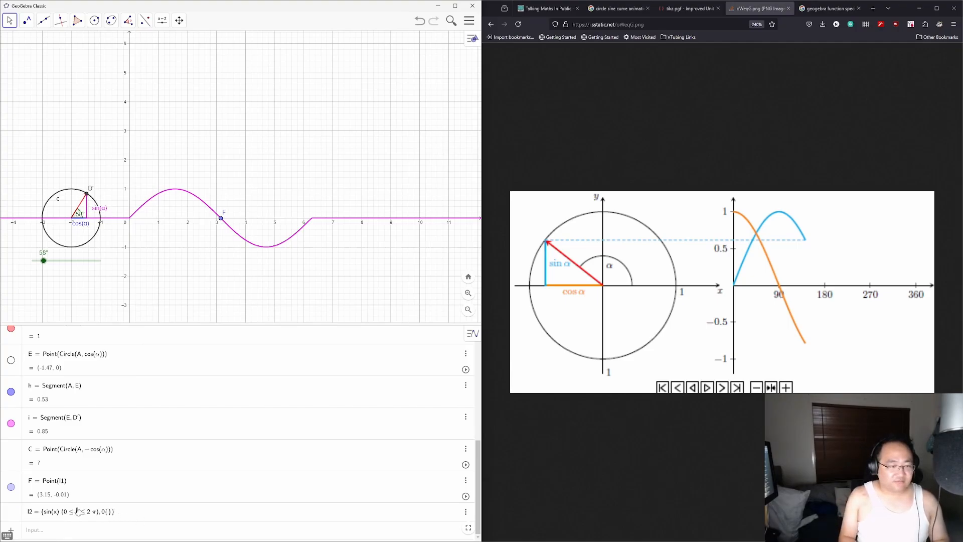
pyautogui.press('BackSpace')
pyautogui.write('(')
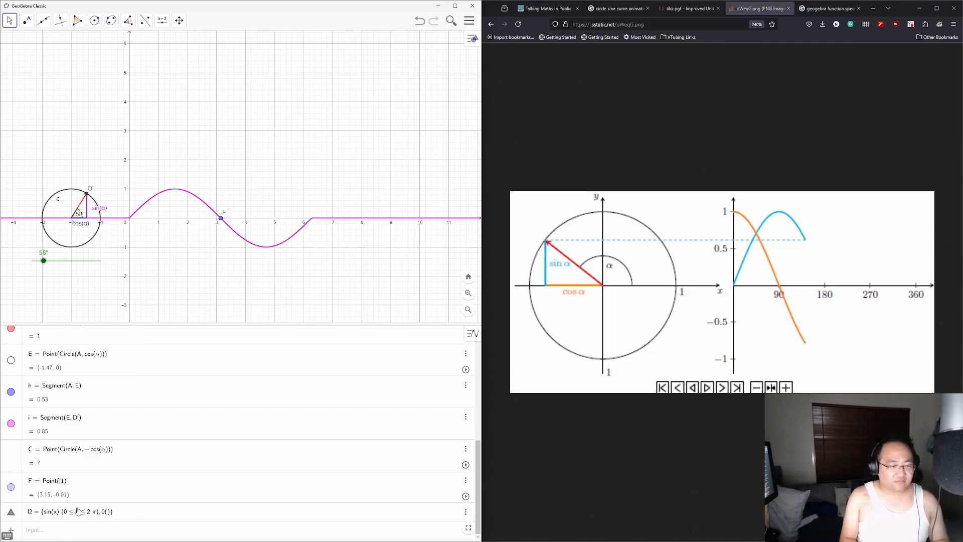
pyautogui.write('-inft')
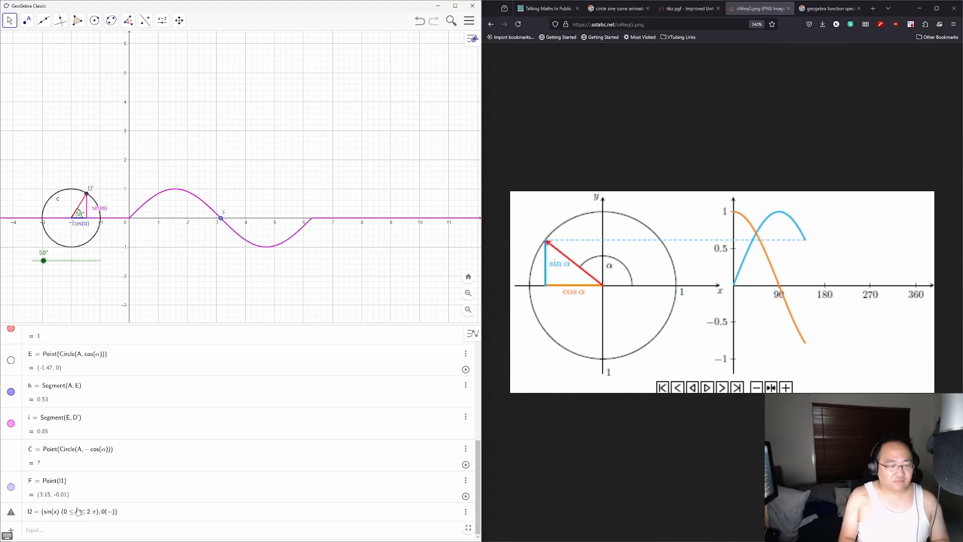
pyautogui.write('y')
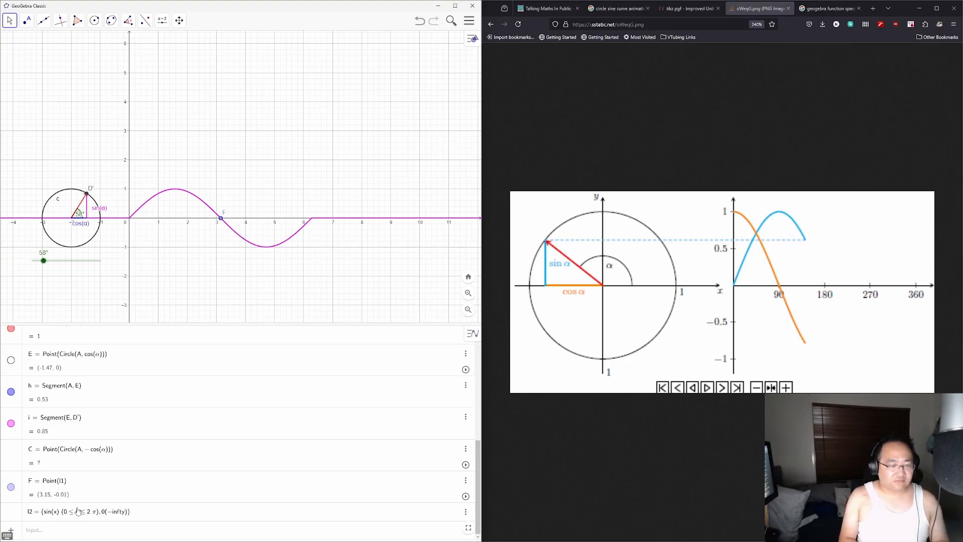
pyautogui.write(',0')
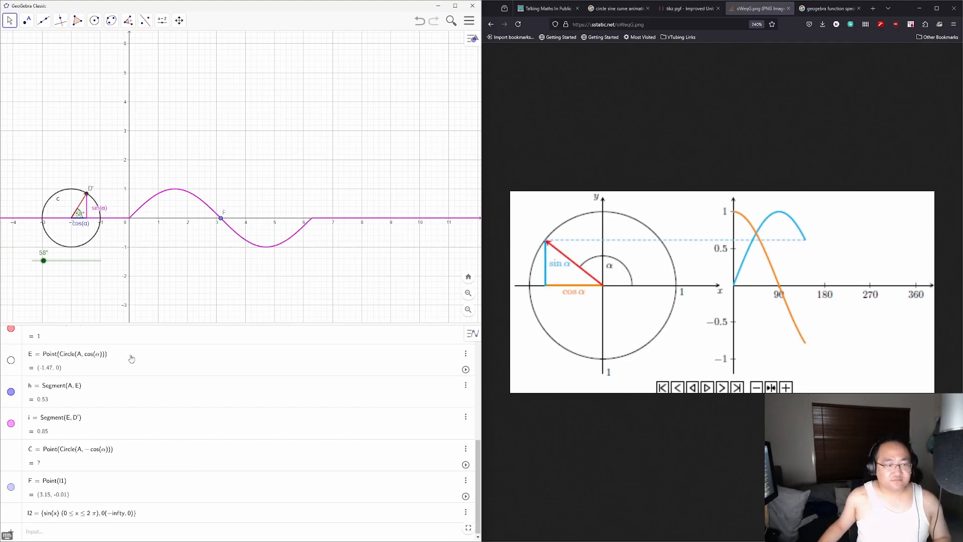
# Step: Hide the original l1 sine curve and type 'geogebra piecewise functions' in a new Firefox tab
pyautogui.scroll(5, 113, 417)
pyautogui.scroll(1, 60, 445)
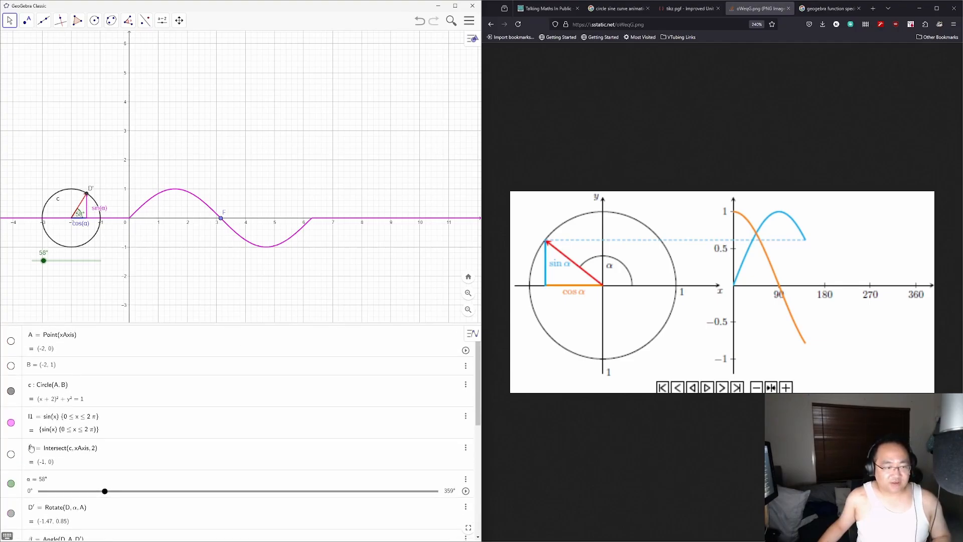
pyautogui.click(11, 423)
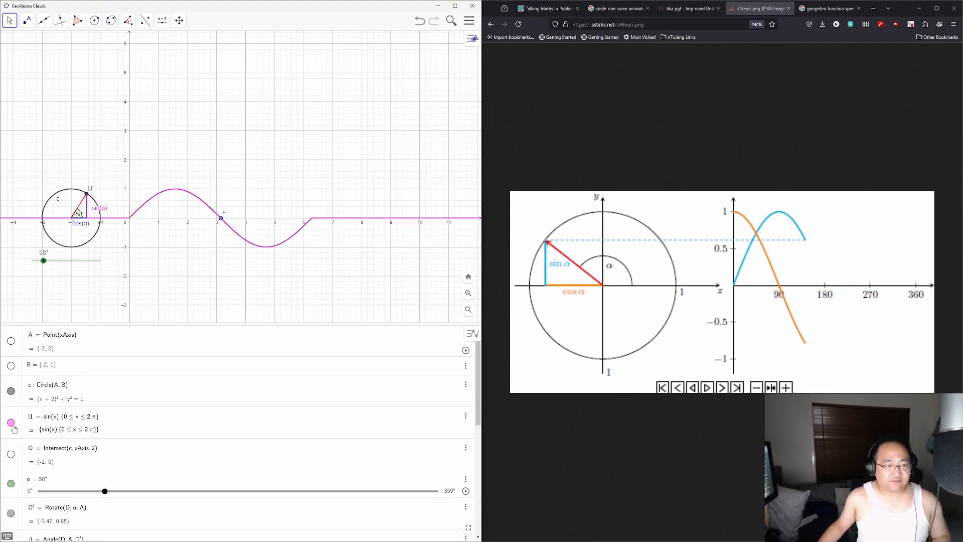
pyautogui.scroll(-6, 14, 429)
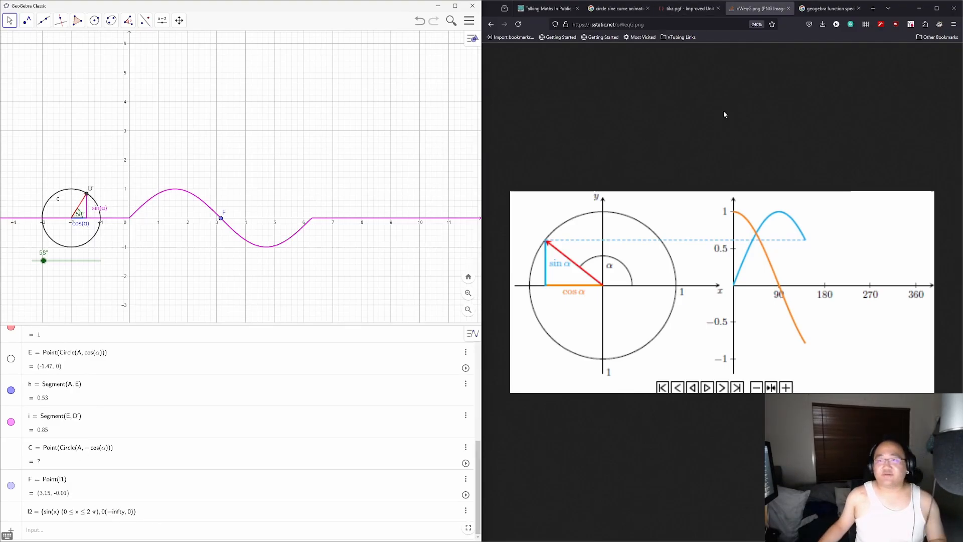
pyautogui.hotkey('ctrl', 't')
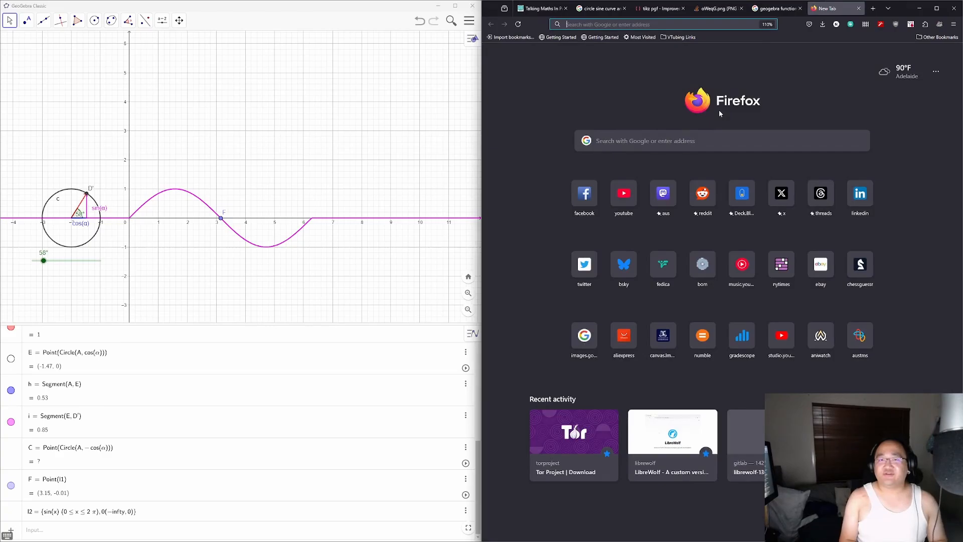
pyautogui.write('geogebra piecewise functions')
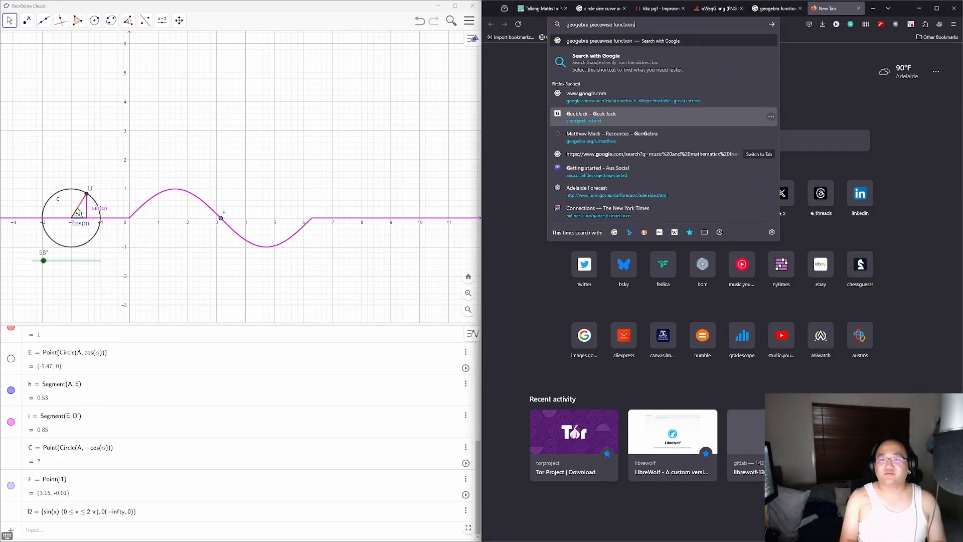
# Step: Open the geogebra.org 'Piecewise functions' worksheet describing the If[x < #, first, second] format
pyautogui.press('Return')
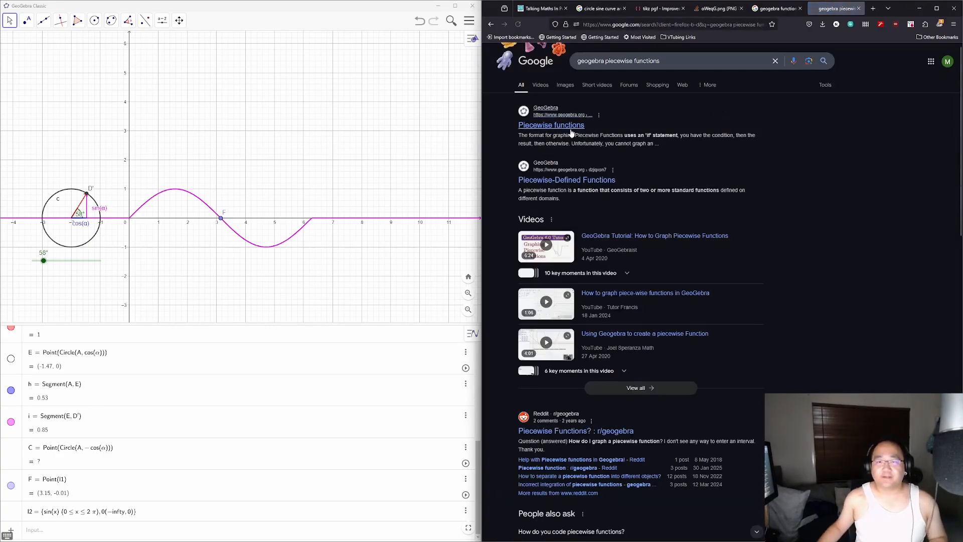
pyautogui.click(571, 131)
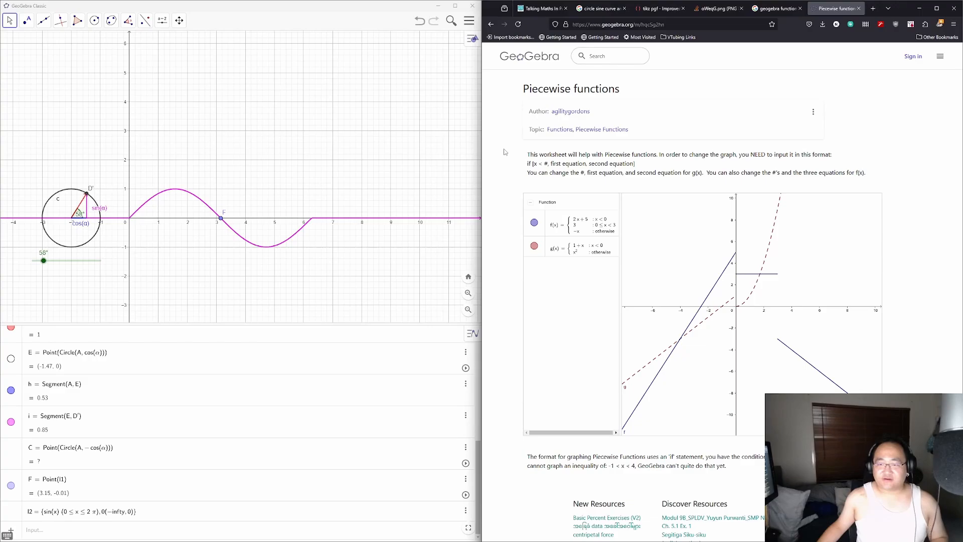
pyautogui.scroll(-1, 505, 152)
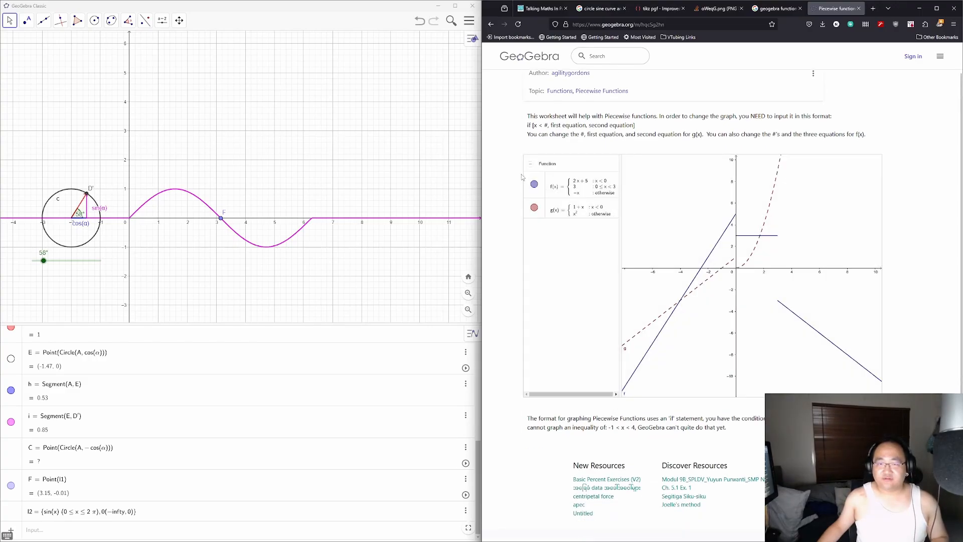
pyautogui.hotkey('alt', 'Left')
pyautogui.hotkey('alt', 'Right')
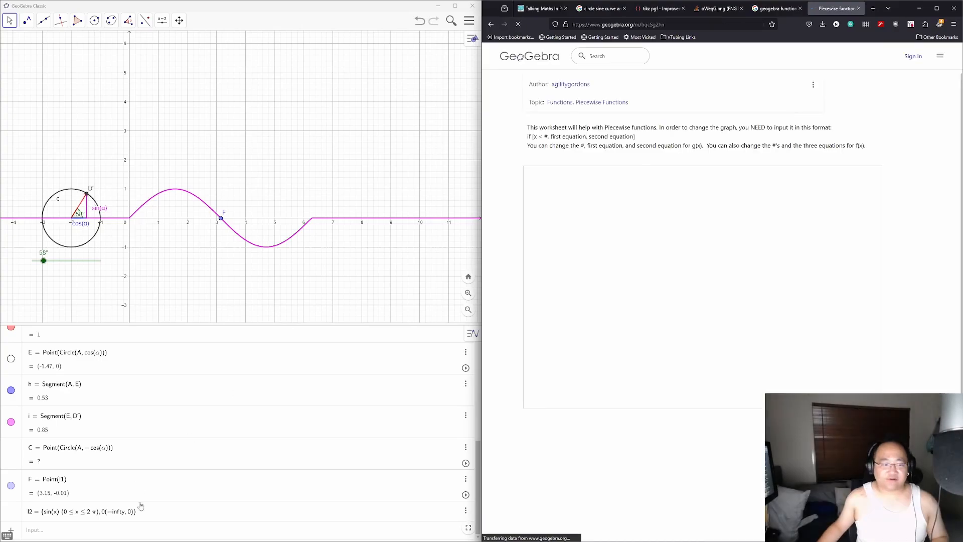
pyautogui.click(160, 513)
pyautogui.scroll(2, 159, 505)
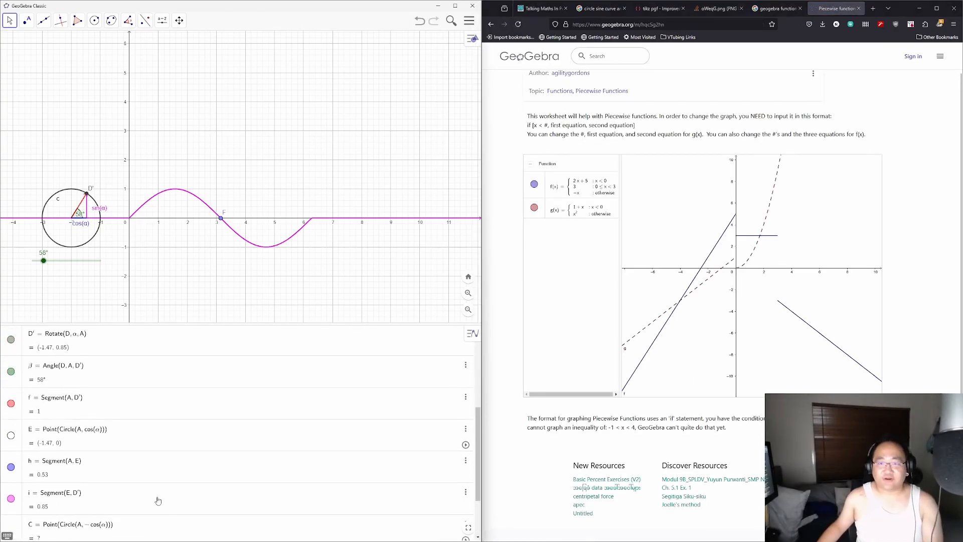
# Step: Redefine l1 as If(x < 0, 0, If(0 <= x <= 2pi, sin(x), 0)), removing leftover duplicate text
pyautogui.scroll(-2, 157, 500)
pyautogui.press('BackSpace')
pyautogui.press('BackSpace')
pyautogui.press('BackSpace')
pyautogui.press('BackSpace')
pyautogui.press('BackSpace')
pyautogui.press('BackSpace')
pyautogui.press('BackSpace')
pyautogui.press('BackSpace')
pyautogui.press('BackSpace')
pyautogui.press('BackSpace')
pyautogui.press('BackSpace')
pyautogui.press('BackSpace')
pyautogui.press('BackSpace')
pyautogui.press('BackSpace')
pyautogui.press('BackSpace')
pyautogui.press('BackSpace')
pyautogui.press('BackSpace')
pyautogui.press('BackSpace')
pyautogui.press('BackSpace')
pyautogui.press('BackSpace')
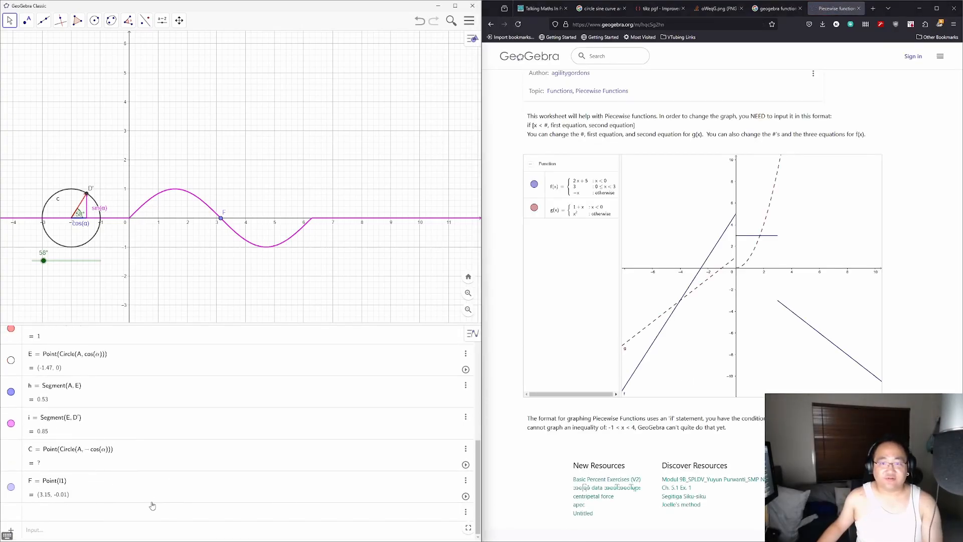
pyautogui.scroll(10, 172, 469)
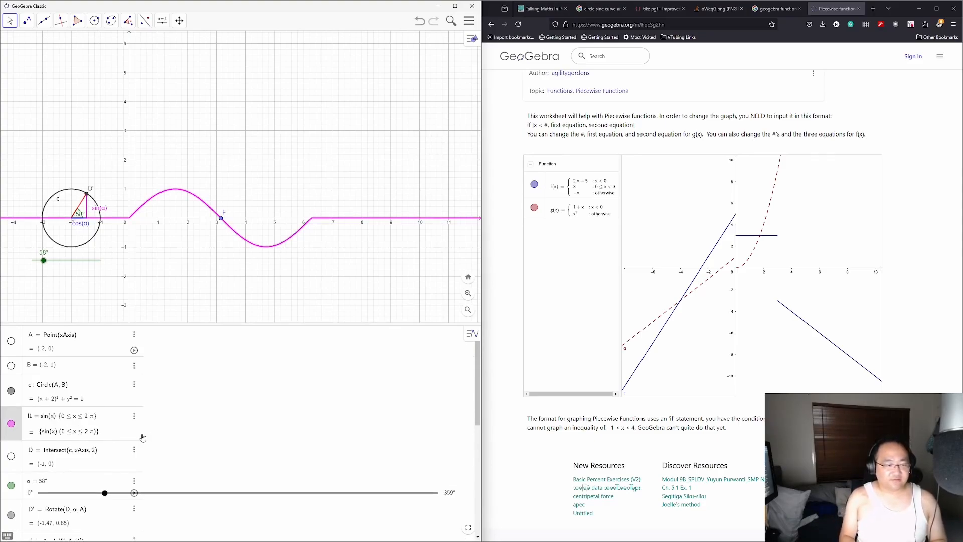
pyautogui.write('If(')
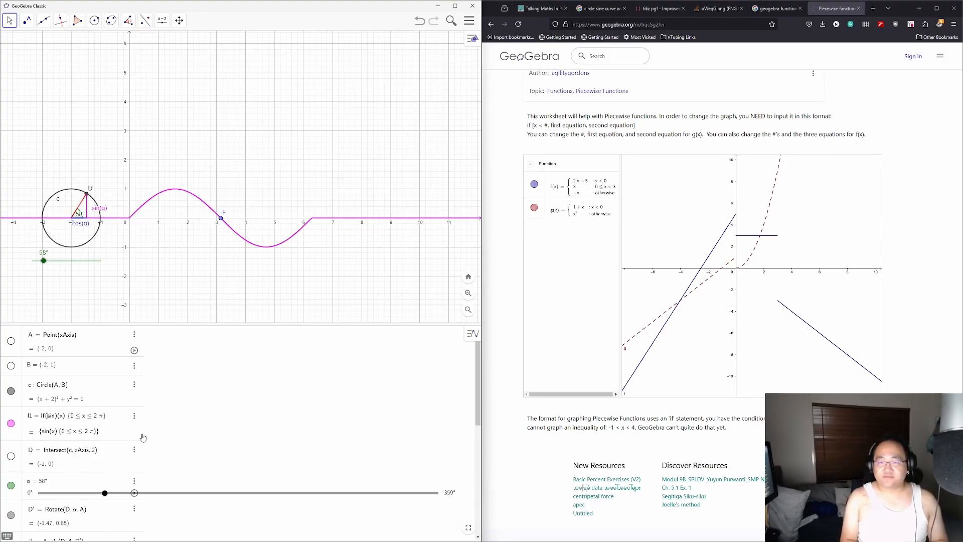
pyautogui.write('x < ')
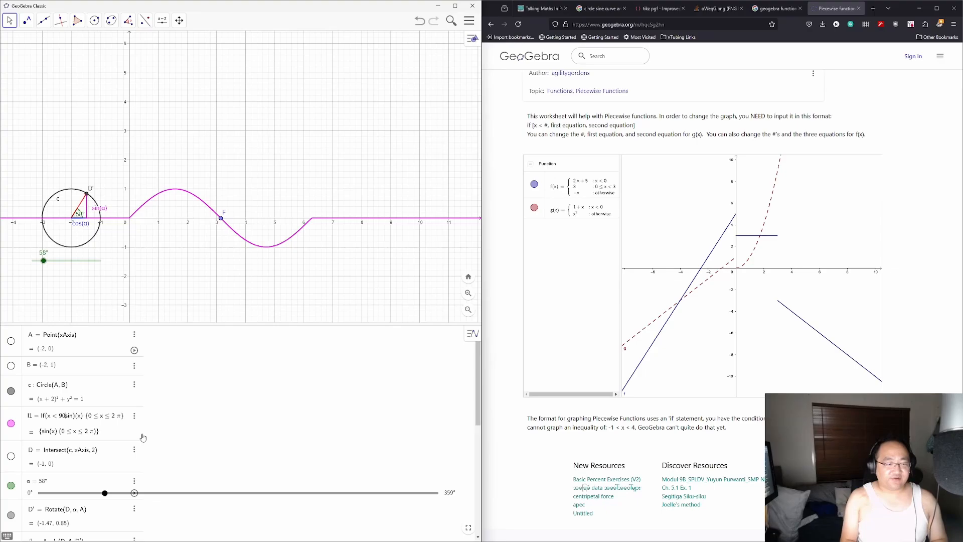
pyautogui.write('0, ')
pyautogui.write('0, ')
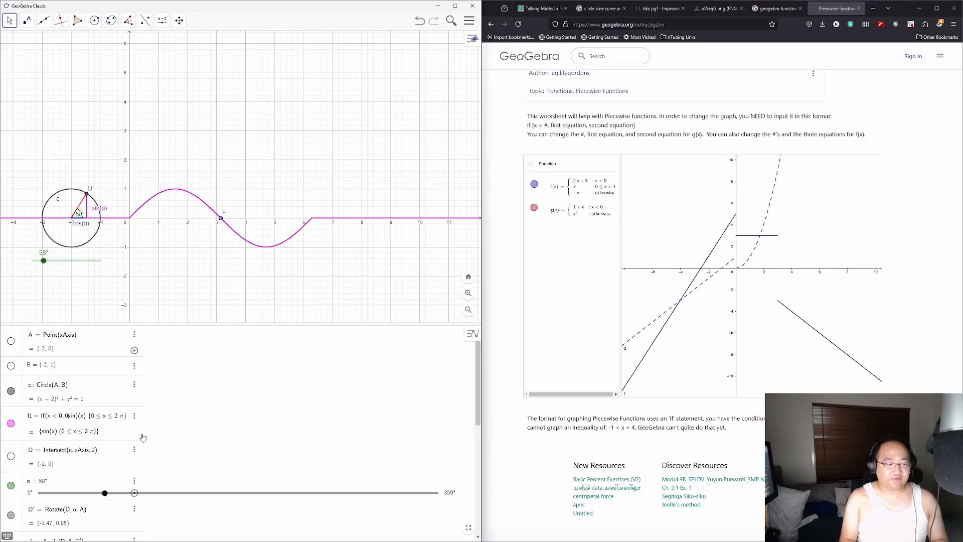
pyautogui.write('If(x')
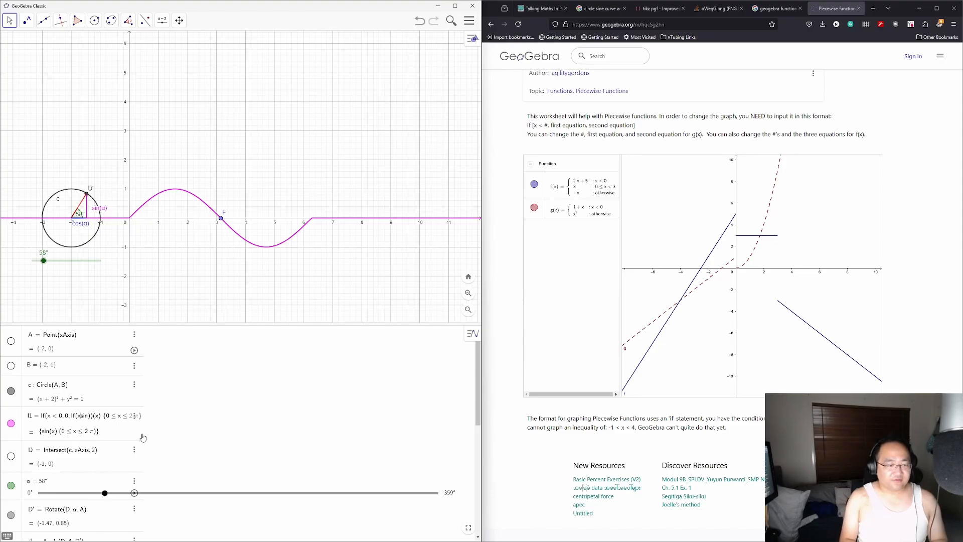
pyautogui.press('BackSpace')
pyautogui.write('0<=x<=')
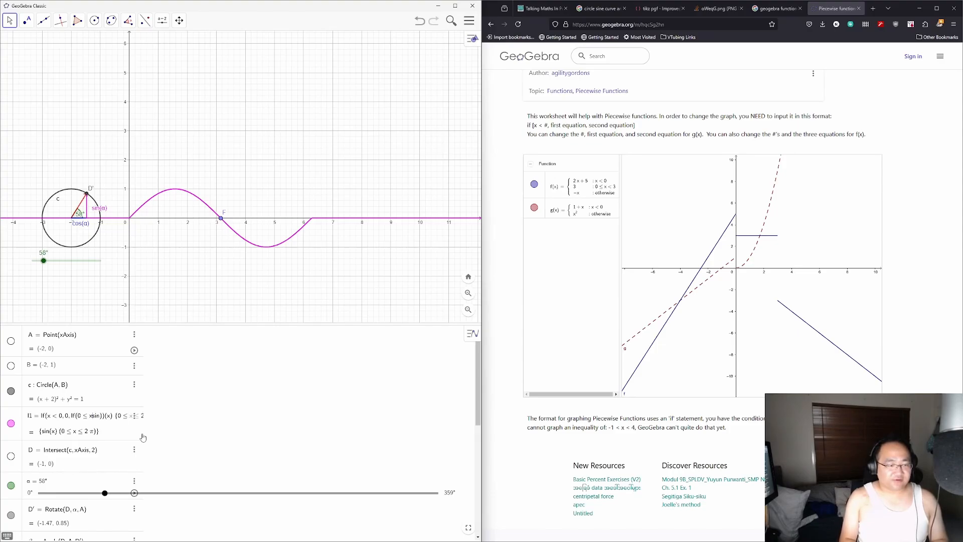
pyautogui.write('2pi')
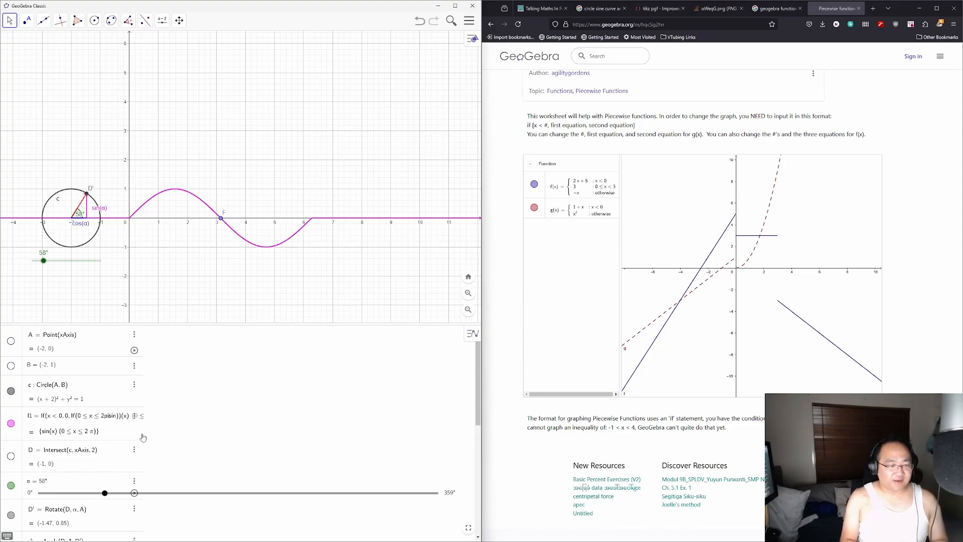
pyautogui.write(', sin(x)')
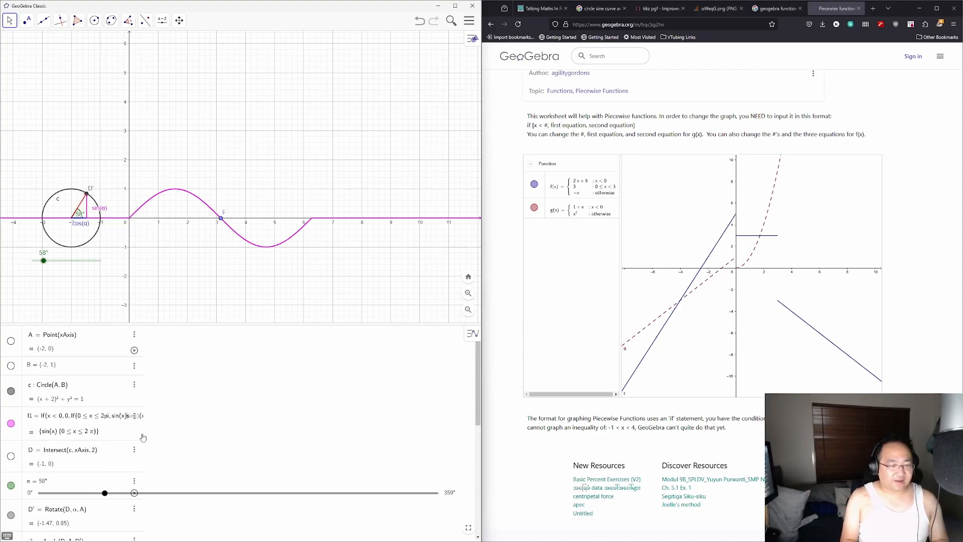
pyautogui.write(')')
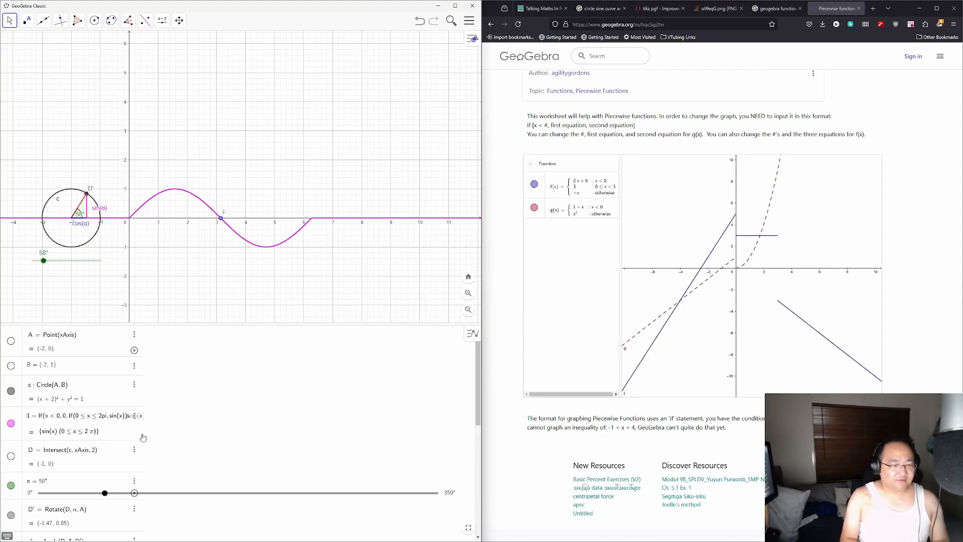
pyautogui.write('x')
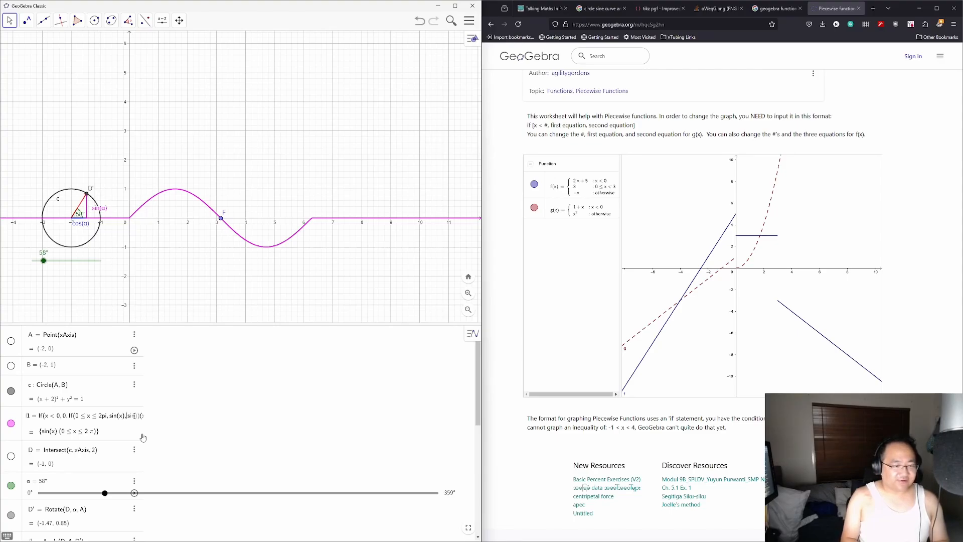
pyautogui.write('0)')
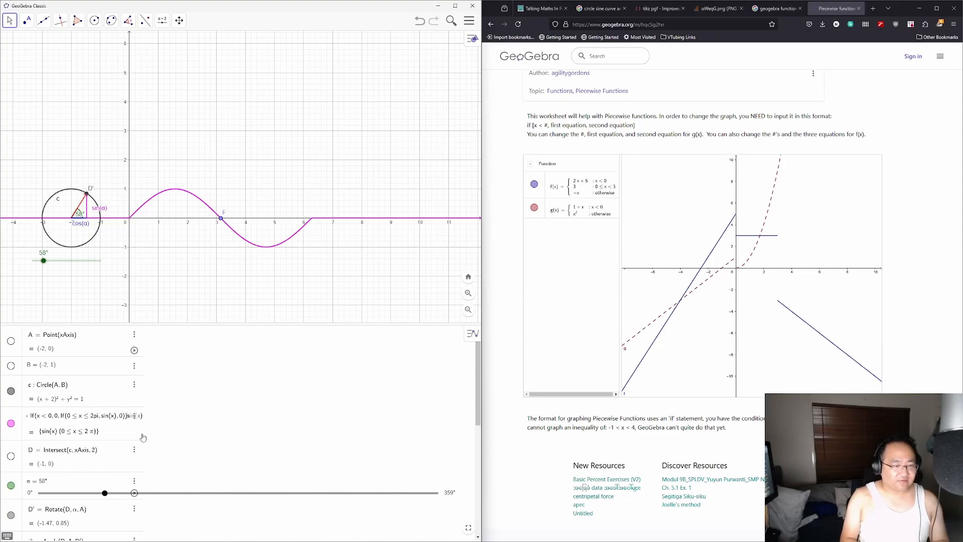
pyautogui.press('Right')
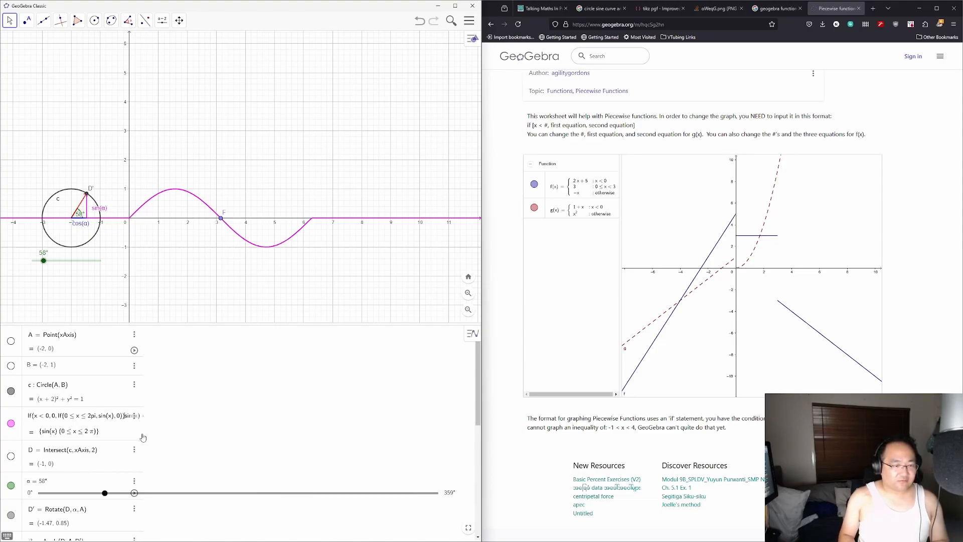
pyautogui.press('Delete')
pyautogui.press('Delete')
pyautogui.press('Delete')
pyautogui.press('Delete')
pyautogui.press('Delete')
pyautogui.press('Delete')
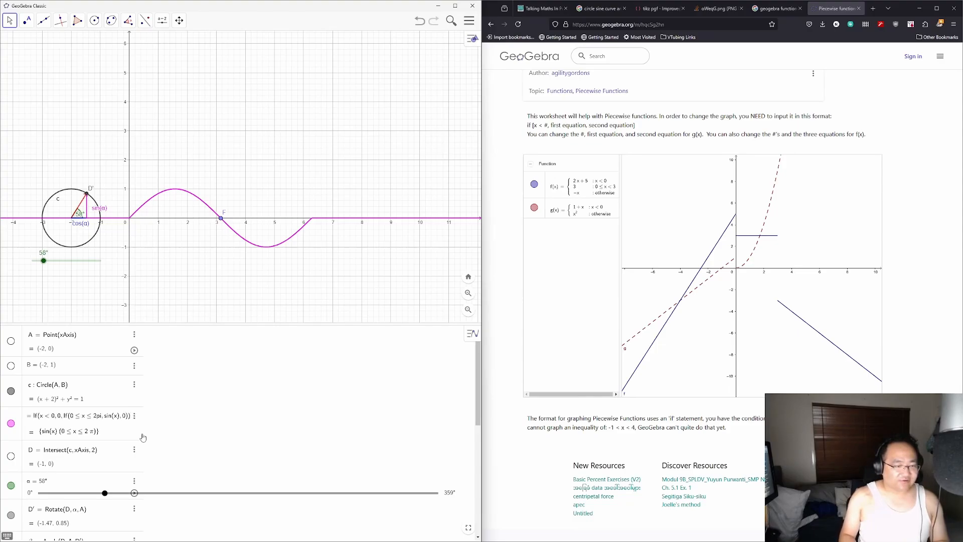
pyautogui.press('Return')
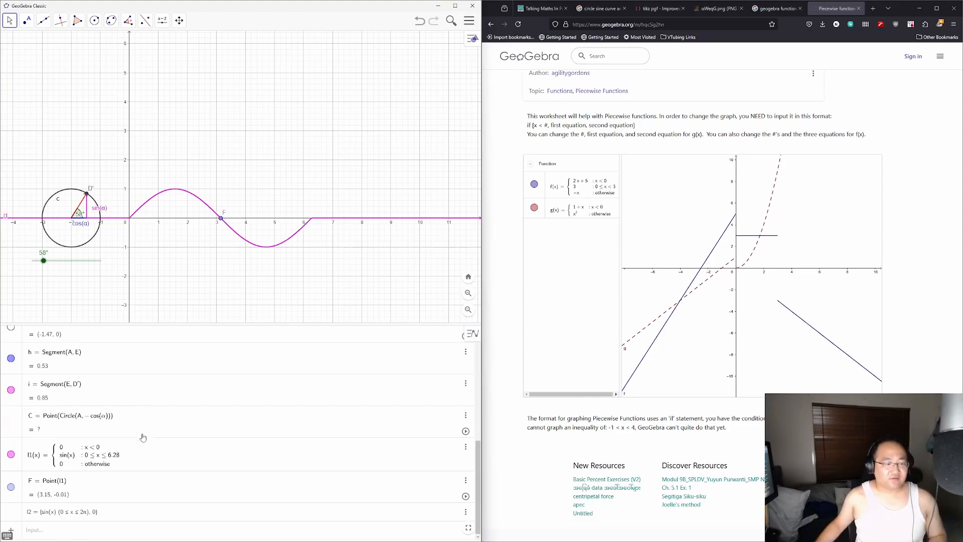
# Step: Replace l1's whole definition with If(0<=x<=2pi, sin(x))
pyautogui.click(113, 468)
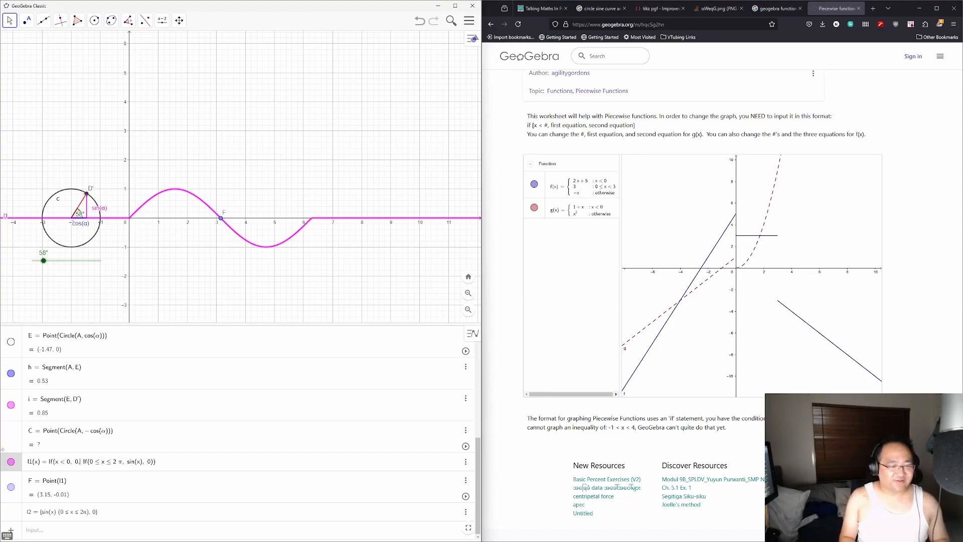
pyautogui.press('BackSpace')
pyautogui.press('BackSpace')
pyautogui.press('BackSpace')
pyautogui.press('BackSpace')
pyautogui.press('BackSpace')
pyautogui.press('BackSpace')
pyautogui.press('BackSpace')
pyautogui.press('BackSpace')
pyautogui.press('BackSpace')
pyautogui.press('BackSpace')
pyautogui.press('BackSpace')
pyautogui.press('BackSpace')
pyautogui.press('BackSpace')
pyautogui.press('BackSpace')
pyautogui.press('BackSpace')
pyautogui.press('BackSpace')
pyautogui.press('BackSpace')
pyautogui.press('BackSpace')
pyautogui.press('BackSpace')
pyautogui.press('BackSpace')
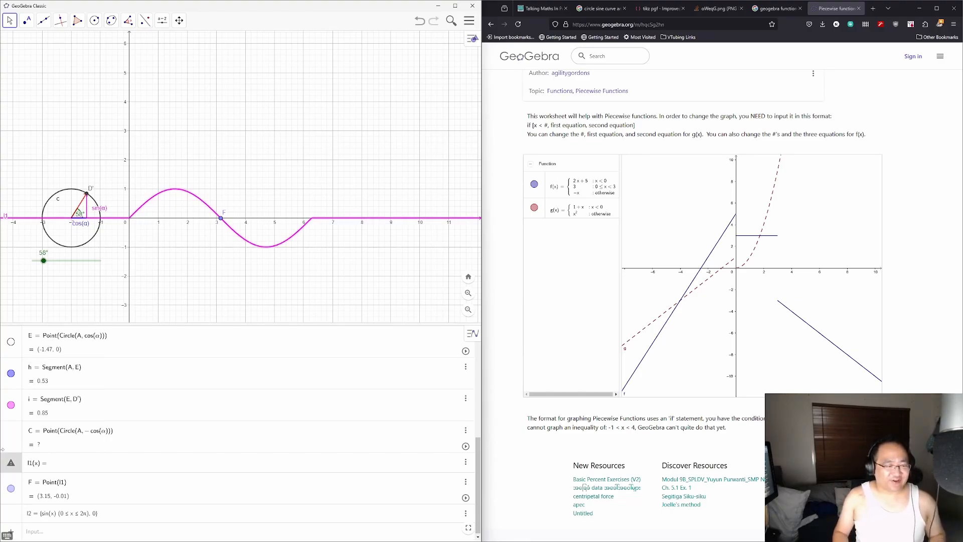
pyautogui.click(95, 464)
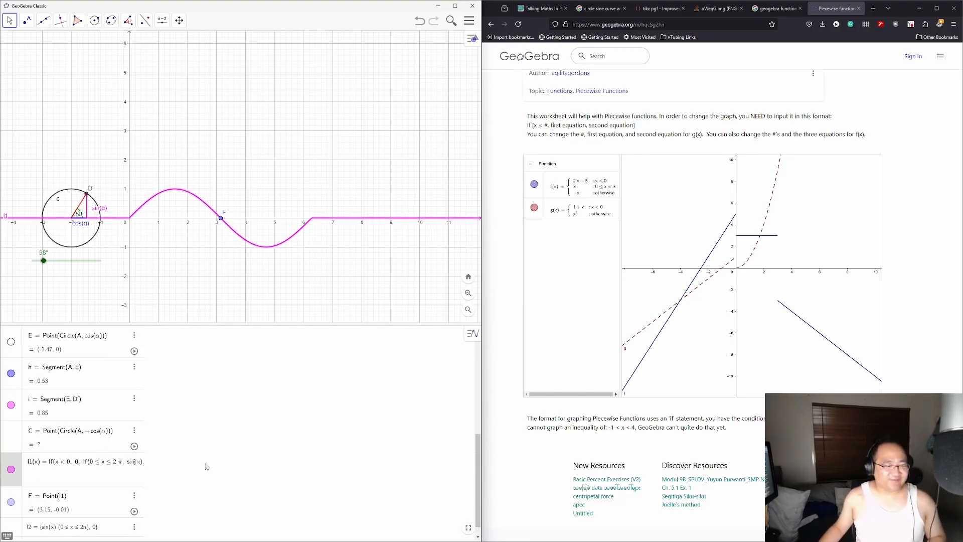
pyautogui.tripleClick(114, 463)
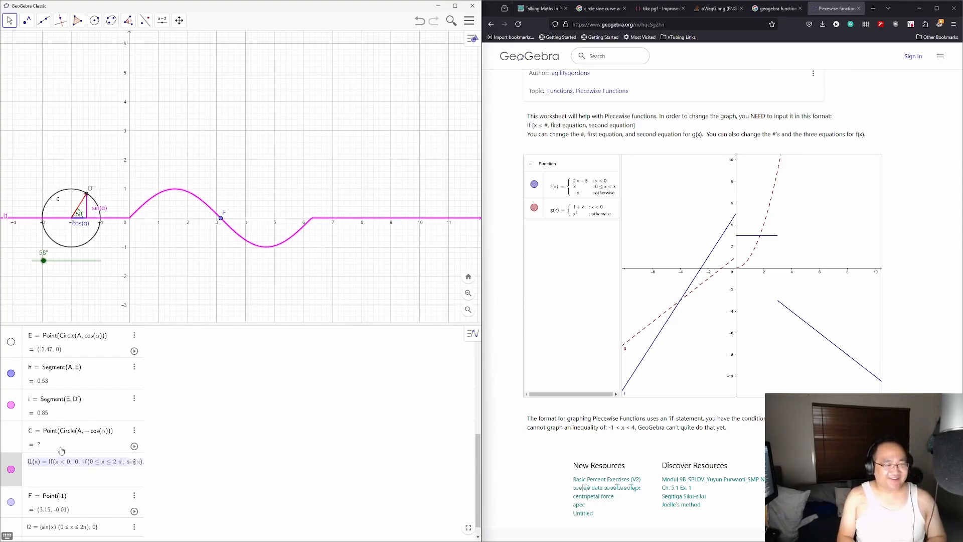
pyautogui.write('If')
pyautogui.write('(x')
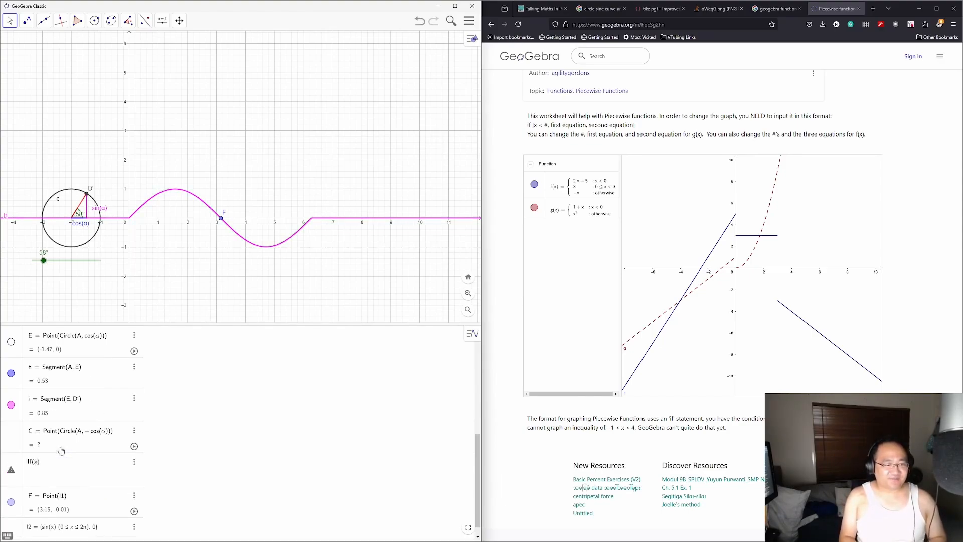
pyautogui.press('BackSpace')
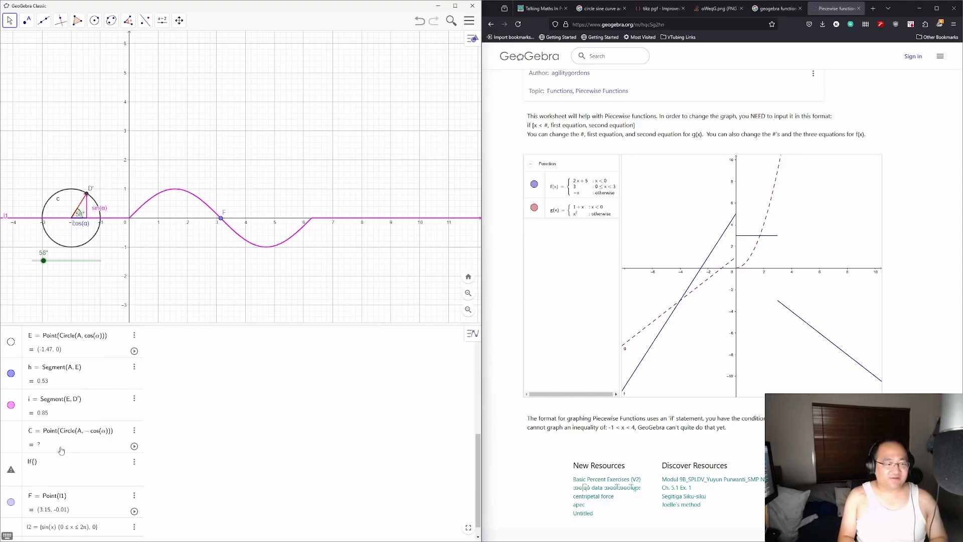
pyautogui.write('0<=x<=2')
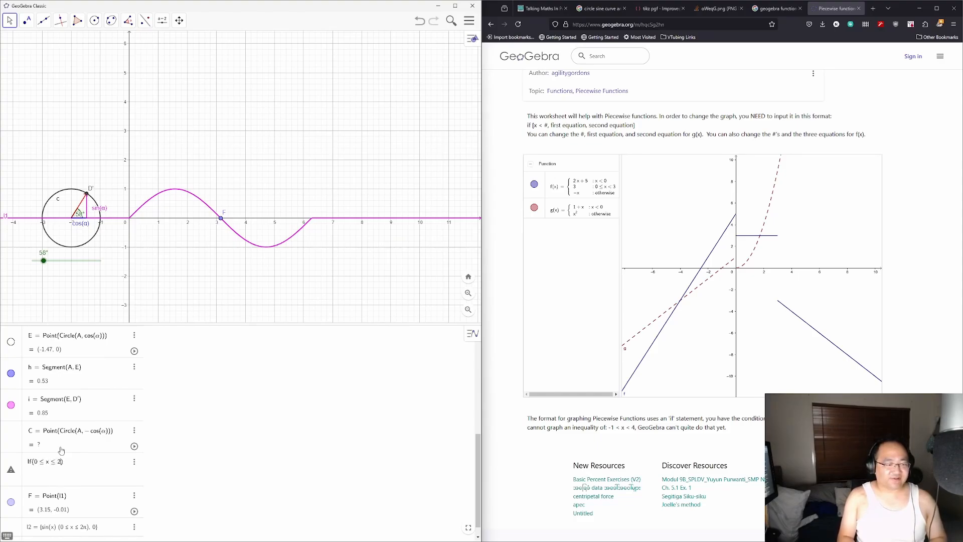
pyautogui.write('pi, sin(x')
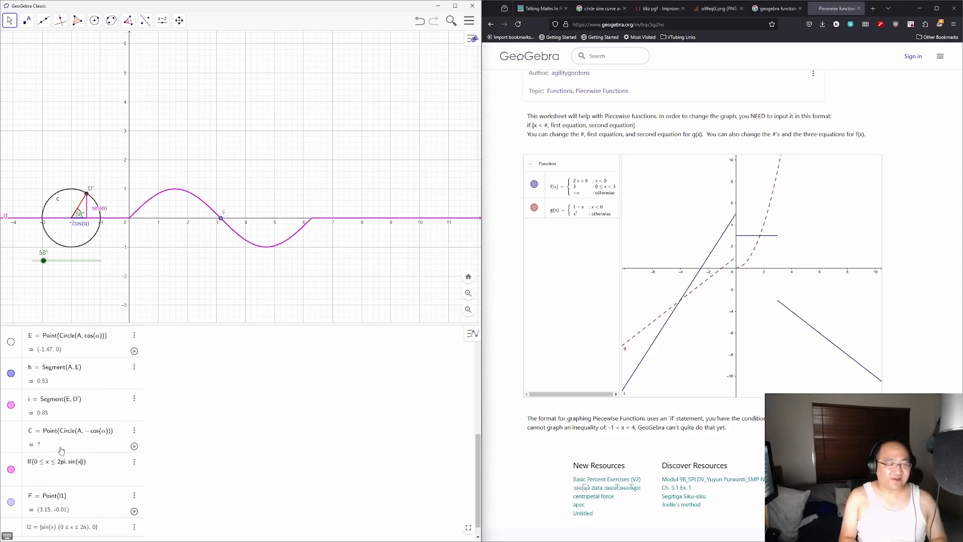
pyautogui.press('Return')
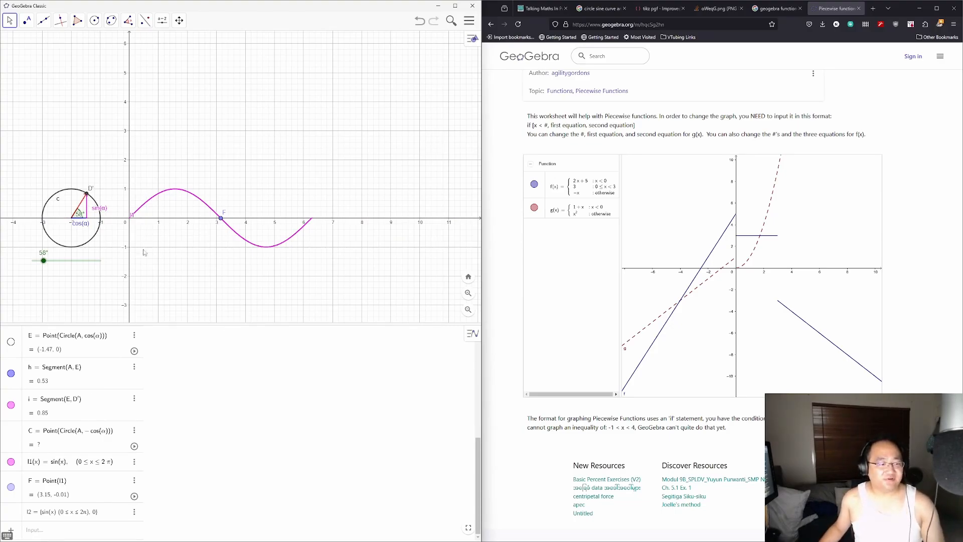
# Step: Untick Show Label for the sine curve l1 in its settings, then close the properties panel
pyautogui.scroll(3, 90, 404)
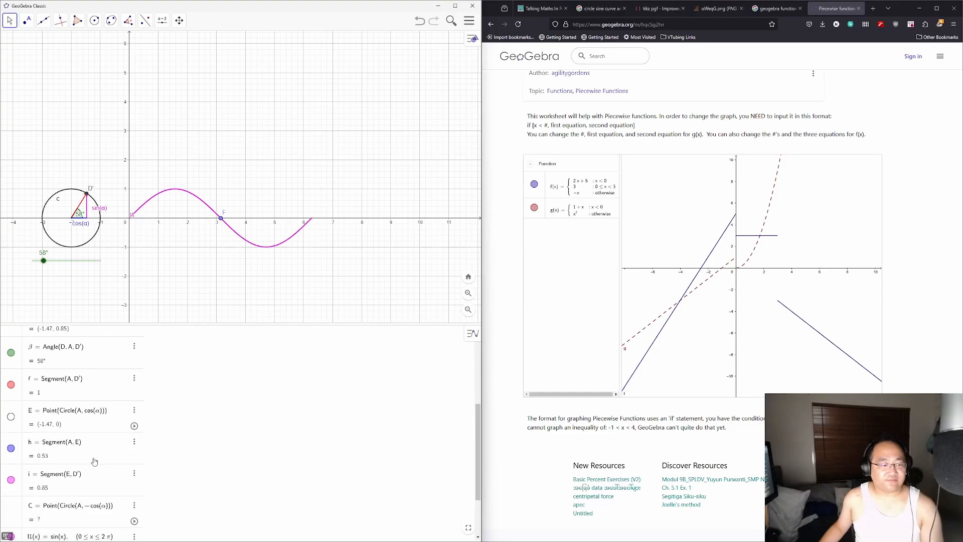
pyautogui.scroll(-3, 95, 461)
pyautogui.click(40, 466)
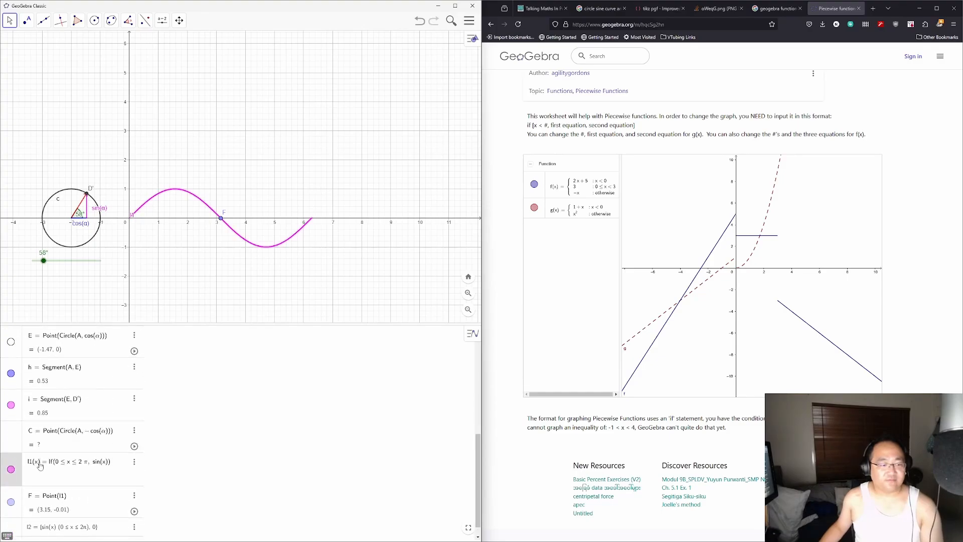
pyautogui.click(134, 461)
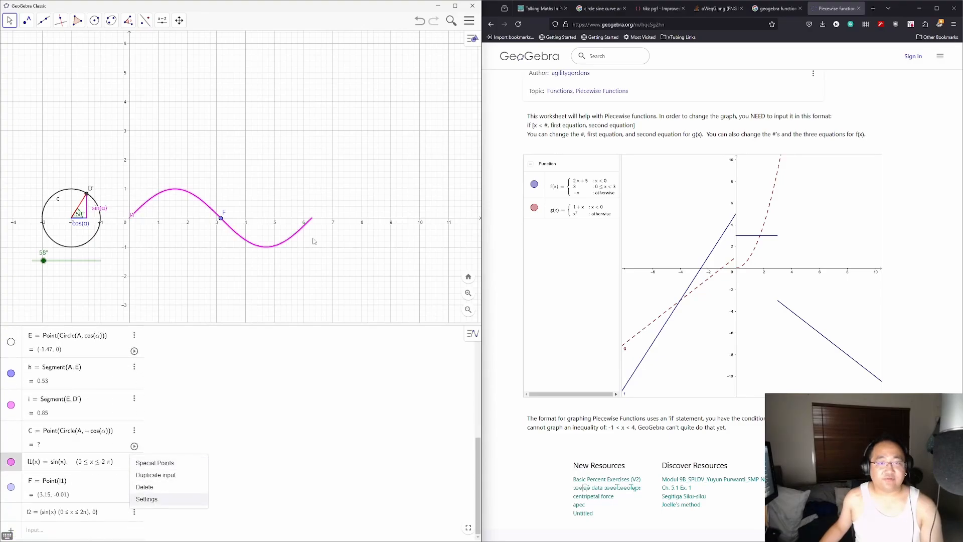
pyautogui.click(147, 498)
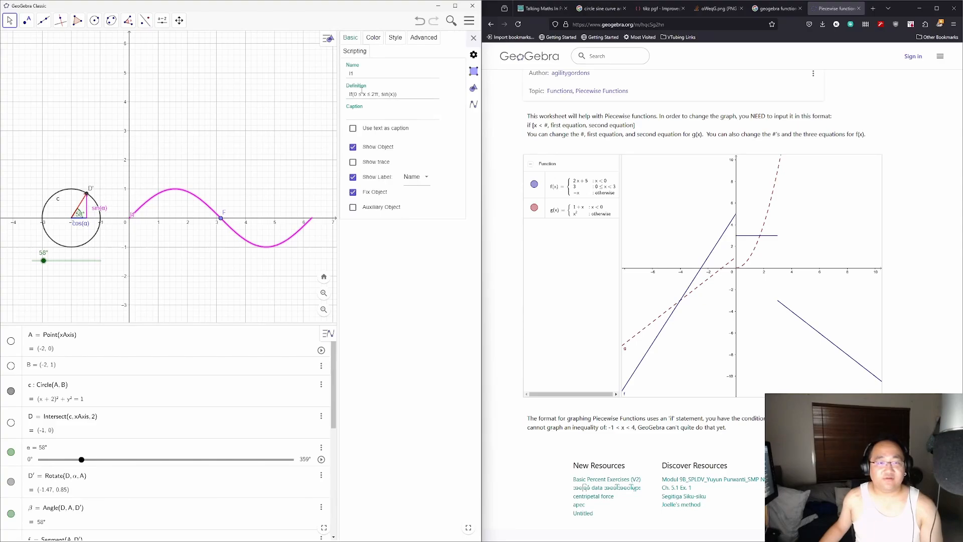
pyautogui.click(354, 178)
pyautogui.click(473, 37)
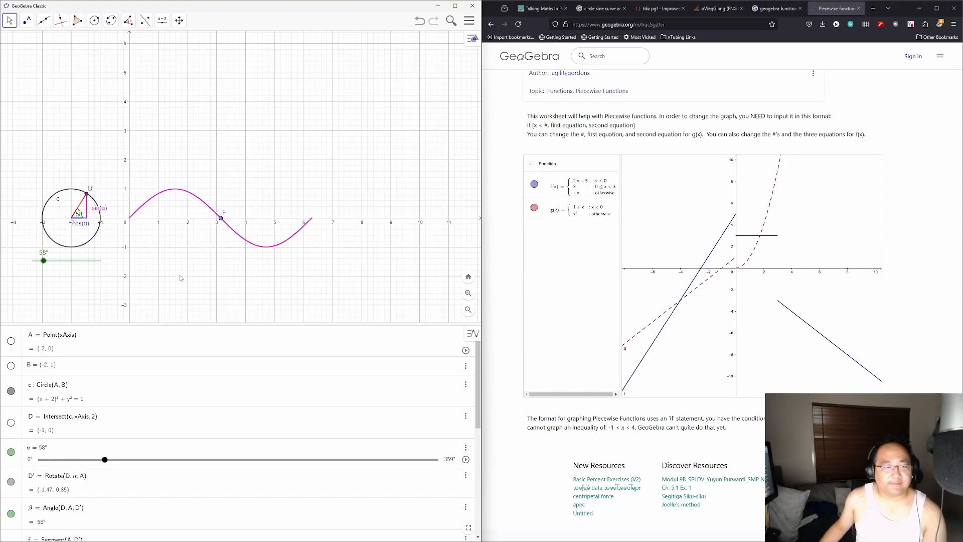
# Step: Pan the construction to the right and drag the α slider to 231°
pyautogui.moveTo(184, 275); pyautogui.dragTo(239, 252)
pyautogui.moveTo(91, 263); pyautogui.dragTo(154, 242)
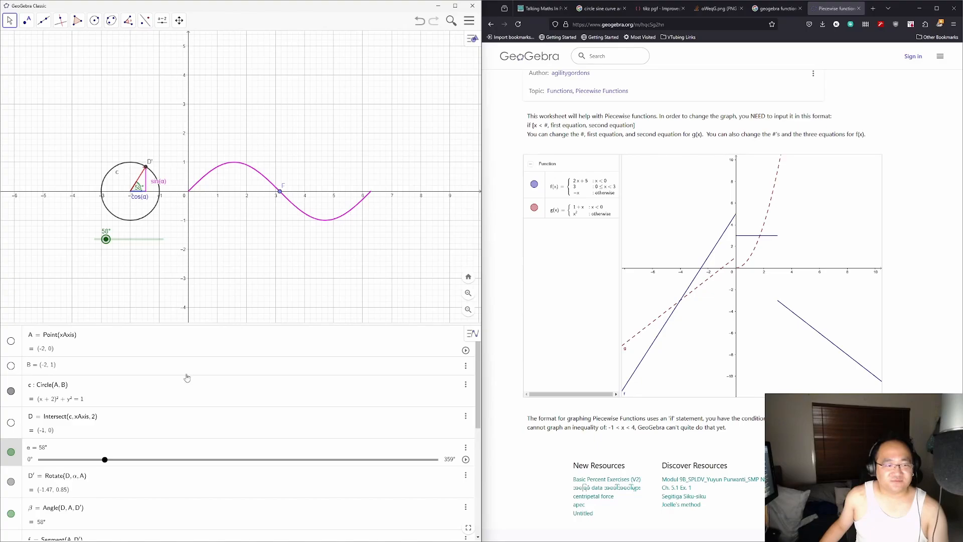
pyautogui.scroll(-10, 171, 448)
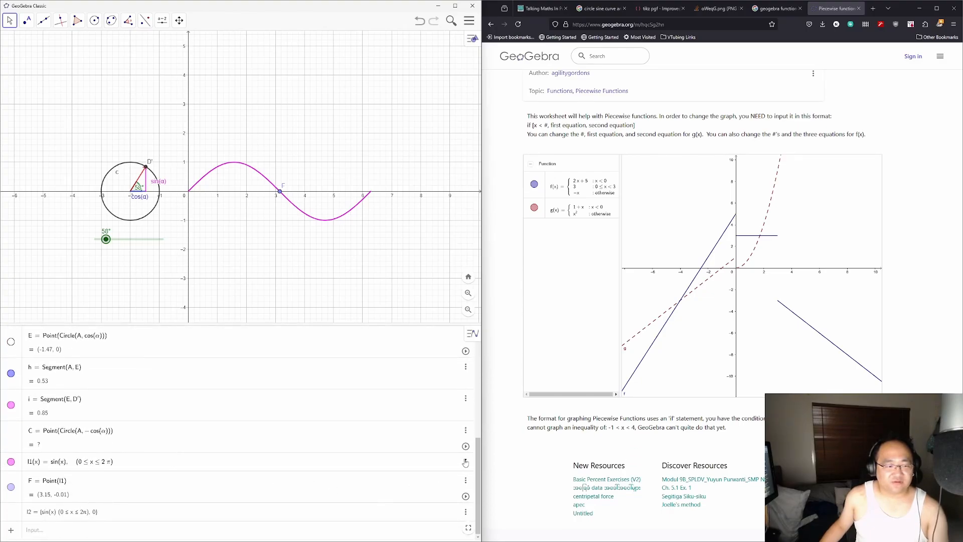
pyautogui.scroll(10, 185, 404)
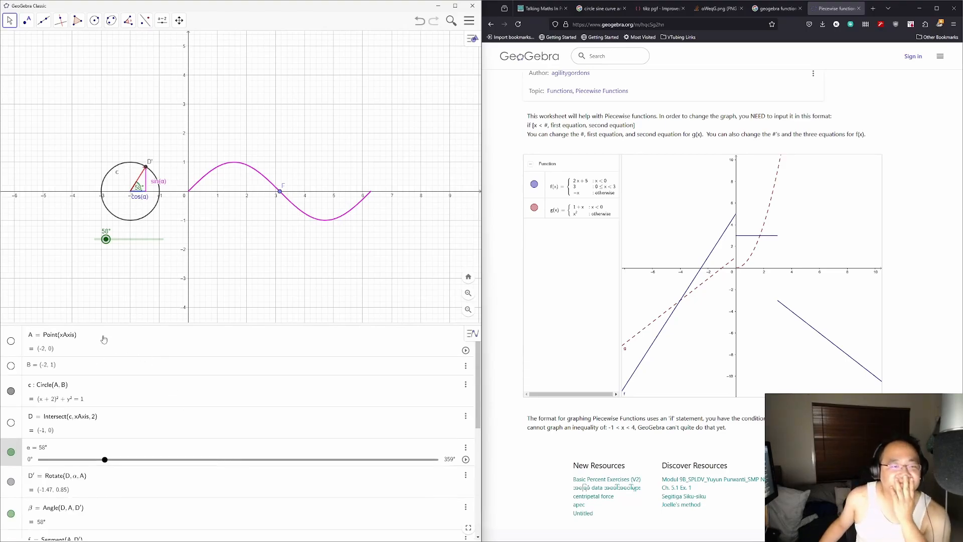
pyautogui.moveTo(106, 240); pyautogui.dragTo(140, 253)
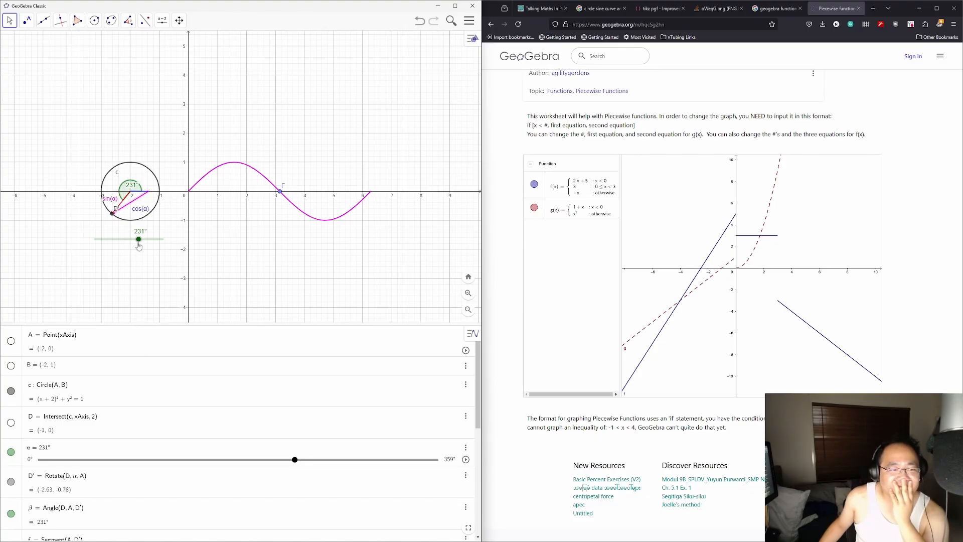
pyautogui.scroll(-3, 140, 394)
pyautogui.scroll(-5, 140, 396)
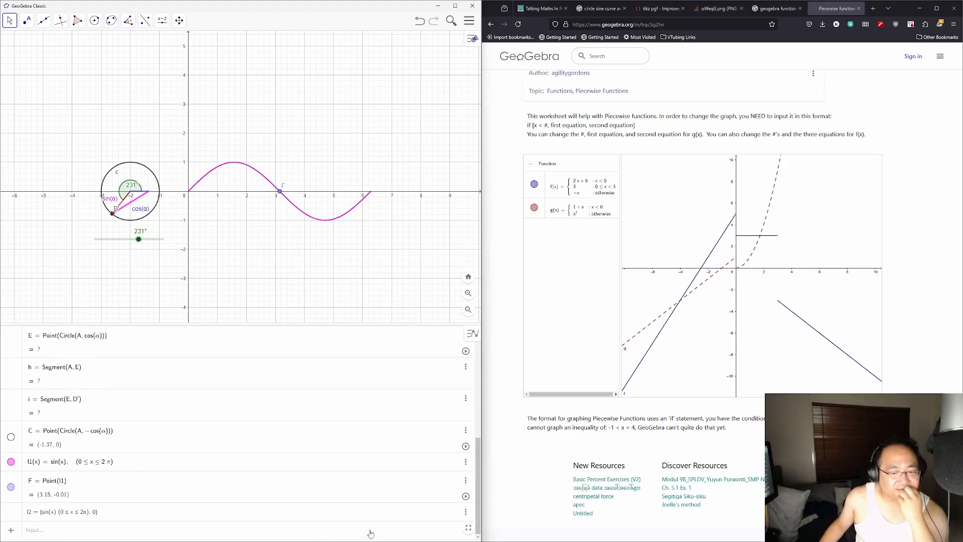
# Step: Delete the list l2 and point F
pyautogui.click(466, 512)
pyautogui.click(432, 519)
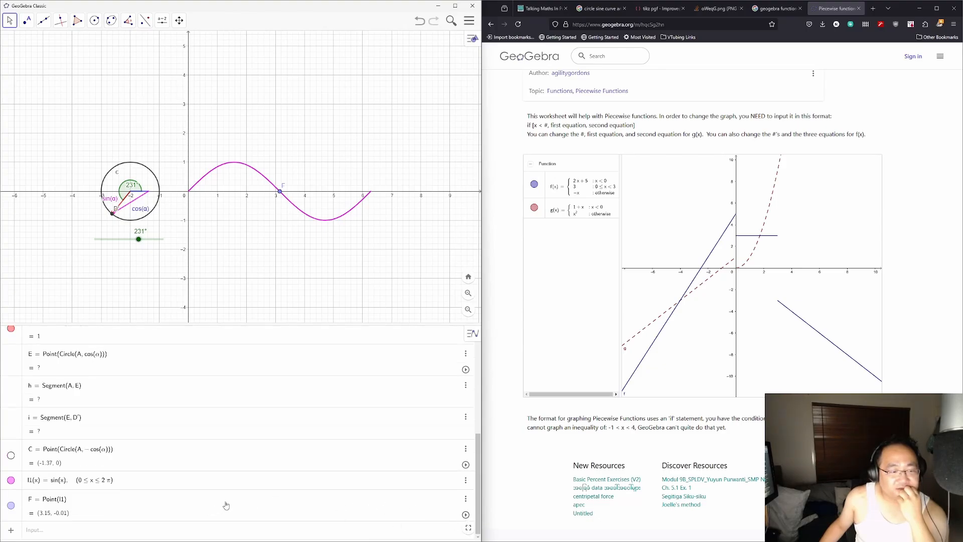
pyautogui.click(466, 499)
pyautogui.click(431, 519)
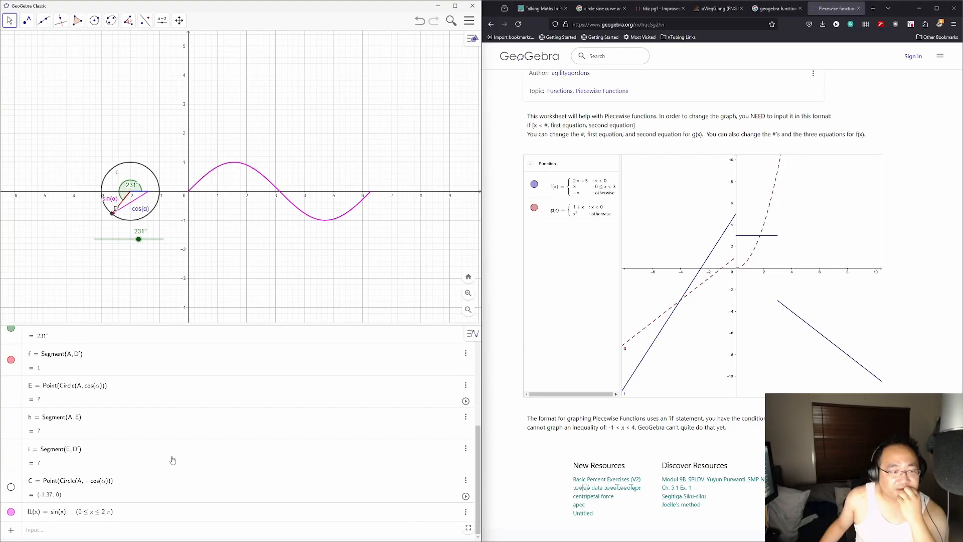
# Step: Turn off the name label of circle c in its settings
pyautogui.scroll(5, 172, 459)
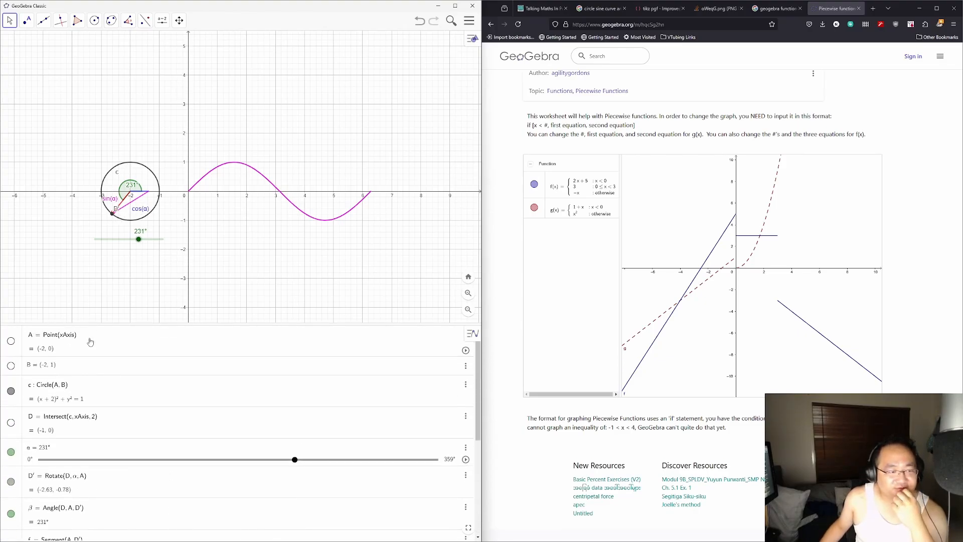
pyautogui.click(93, 384)
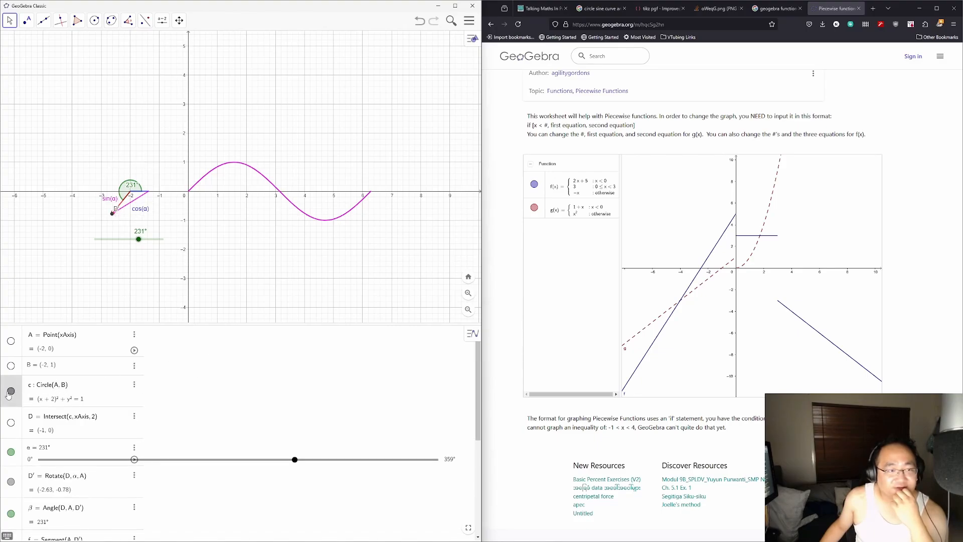
pyautogui.click(134, 385)
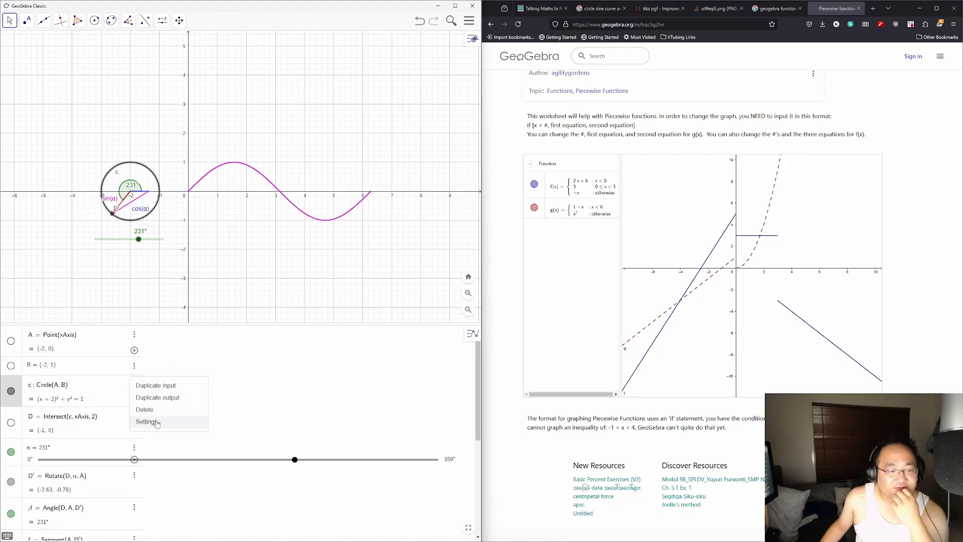
pyautogui.click(148, 419)
pyautogui.click(374, 177)
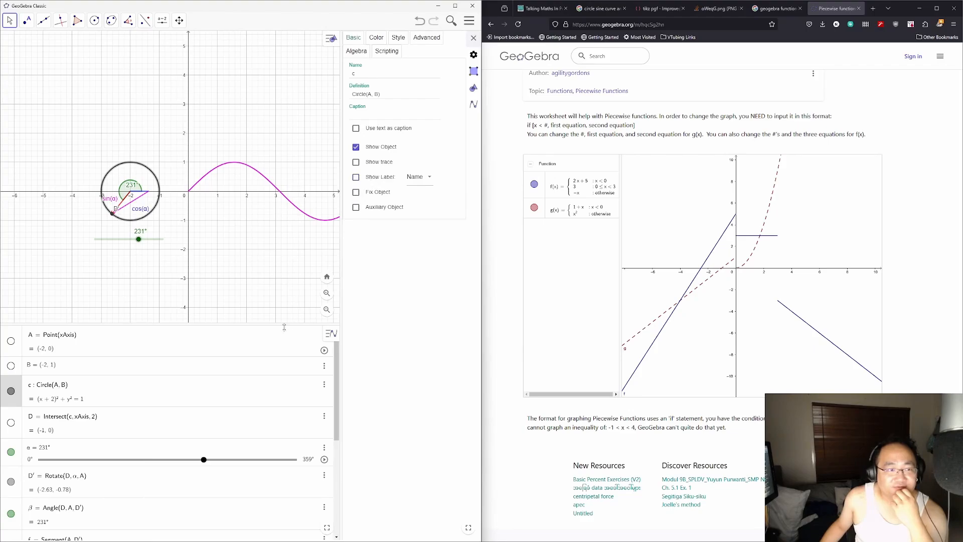
# Step: Make point D visible, inspect point E, and turn α down to 124°
pyautogui.click(11, 423)
pyautogui.scroll(-3, 10, 424)
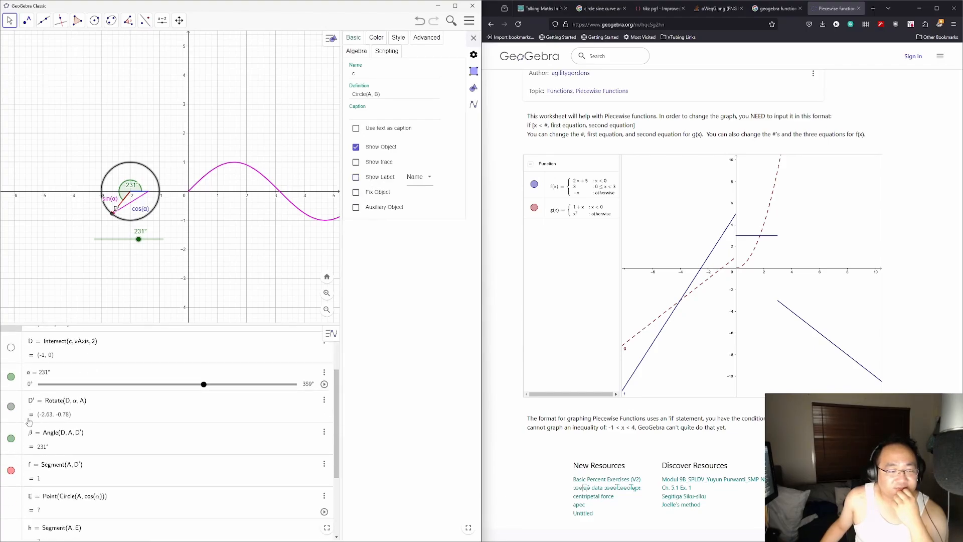
pyautogui.scroll(-2, 40, 427)
pyautogui.click(15, 471)
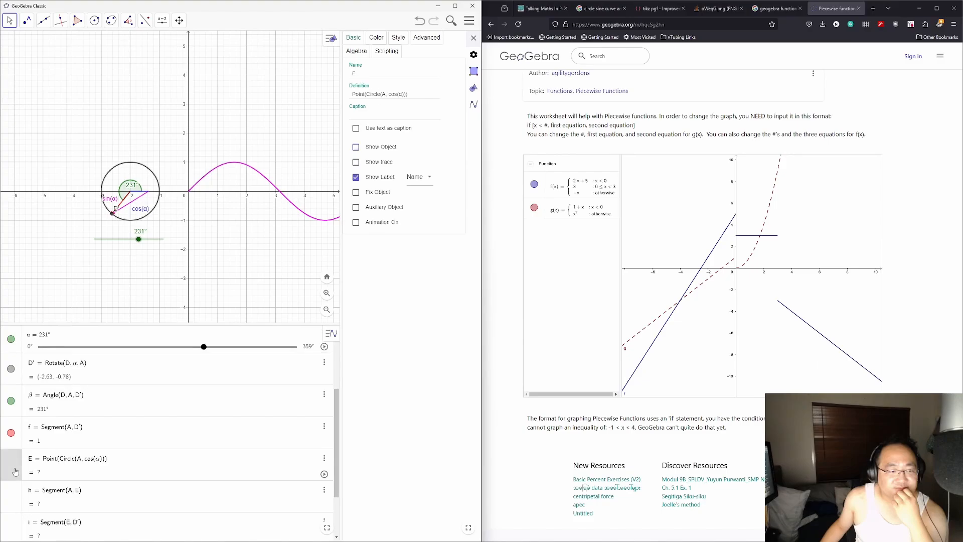
pyautogui.scroll(-2, 15, 472)
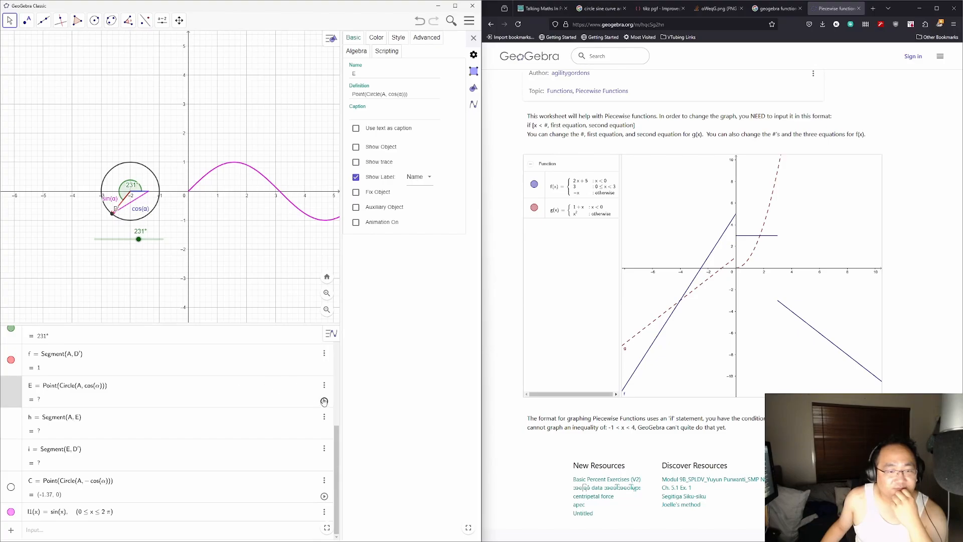
pyautogui.moveTo(139, 239); pyautogui.dragTo(118, 239)
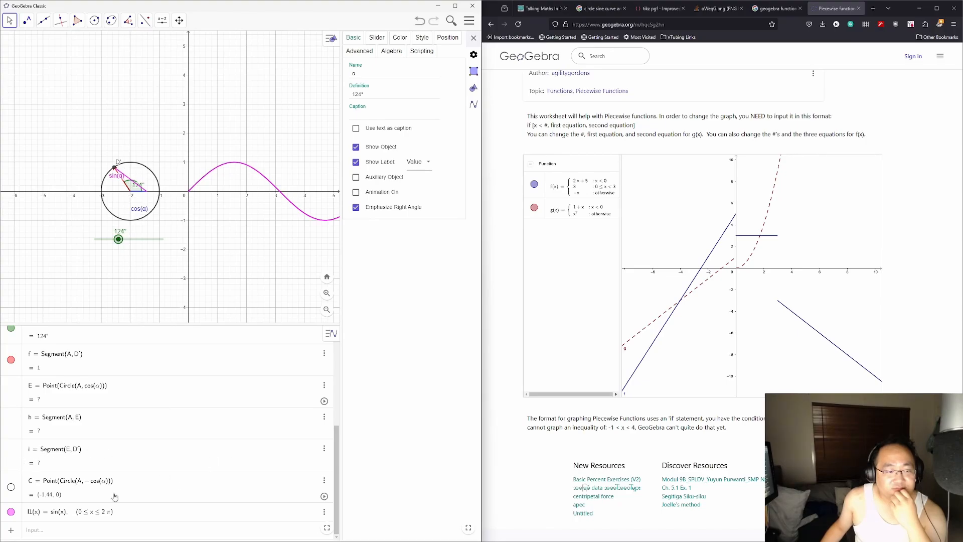
# Step: Show point C, set α to 243°, and select the sin(α) segment from C to D′
pyautogui.click(11, 487)
pyautogui.moveTo(118, 239); pyautogui.dragTo(142, 247)
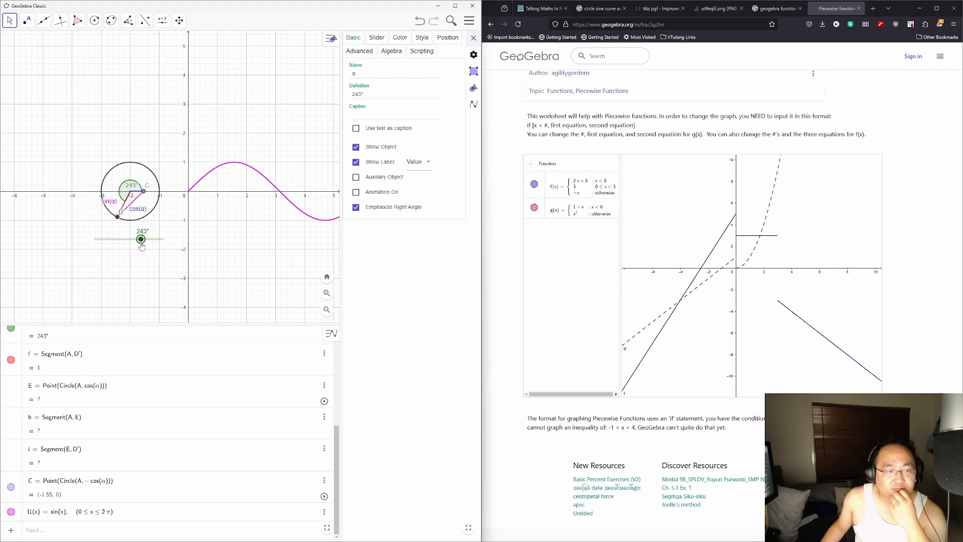
pyautogui.click(138, 202)
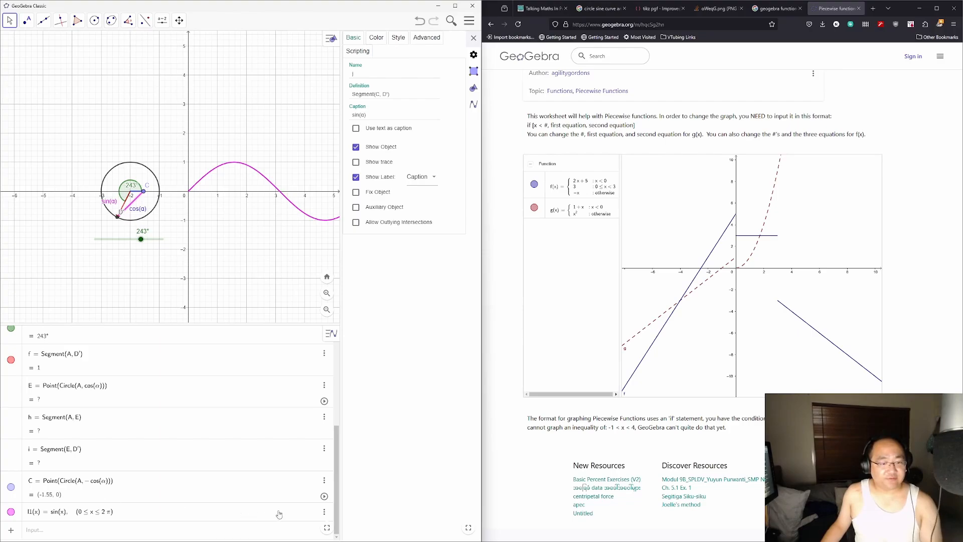
pyautogui.press('Escape')
# Step: Bring up the line and segment tools to prepare a segment of given length
pyautogui.scroll(5, 263, 487)
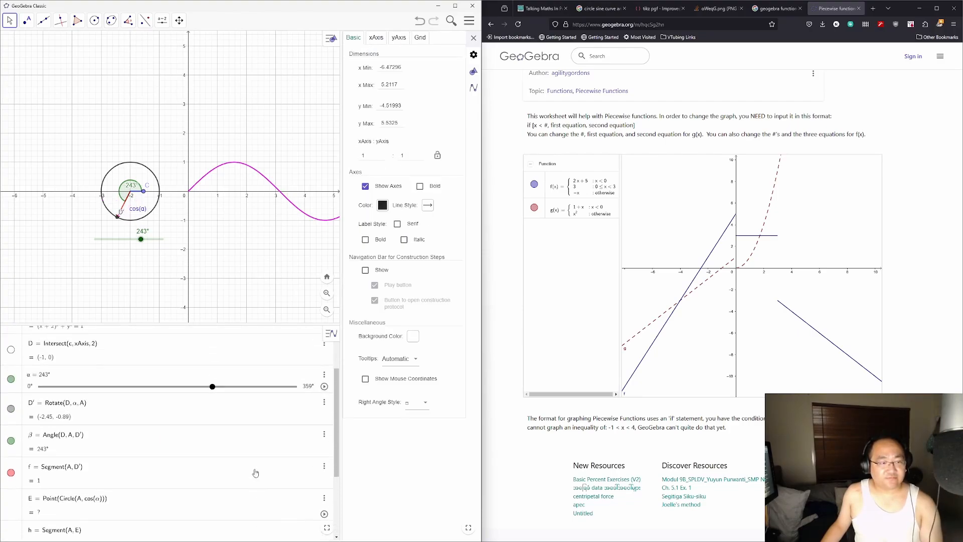
pyautogui.scroll(-3, 224, 396)
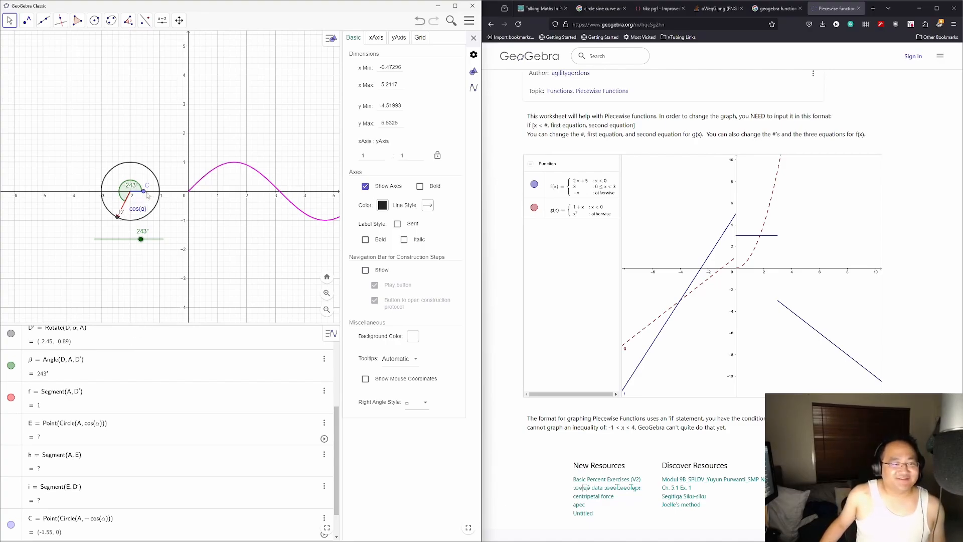
pyautogui.scroll(3, 140, 444)
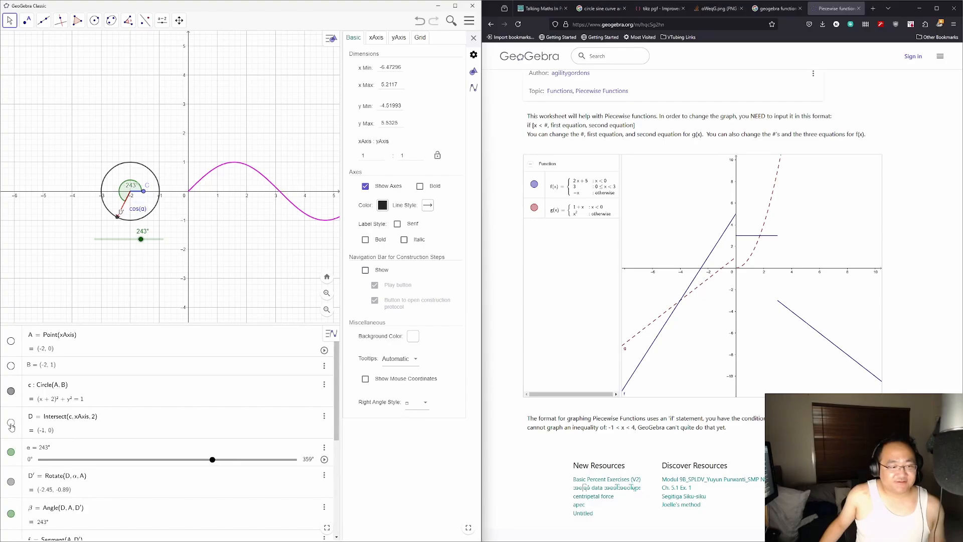
pyautogui.scroll(-1, 11, 426)
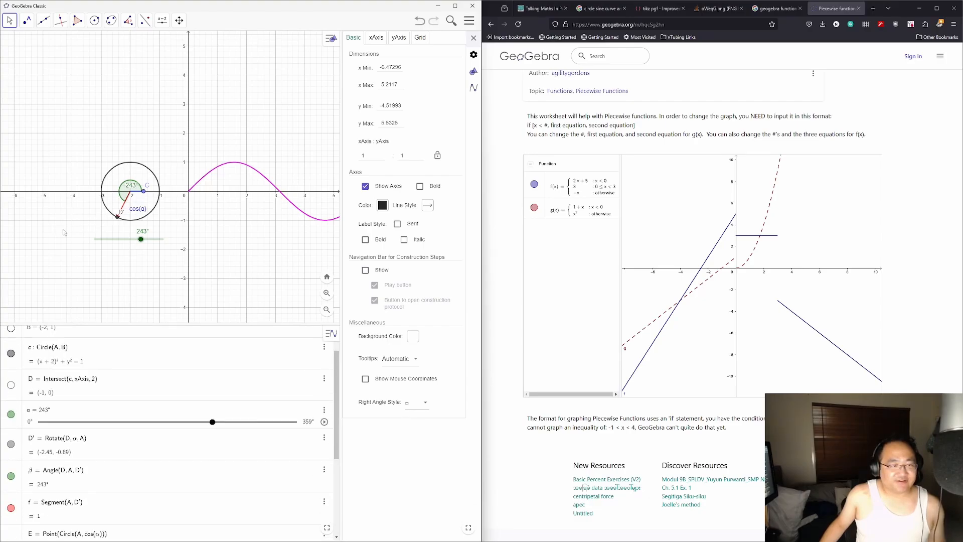
pyautogui.click(43, 20)
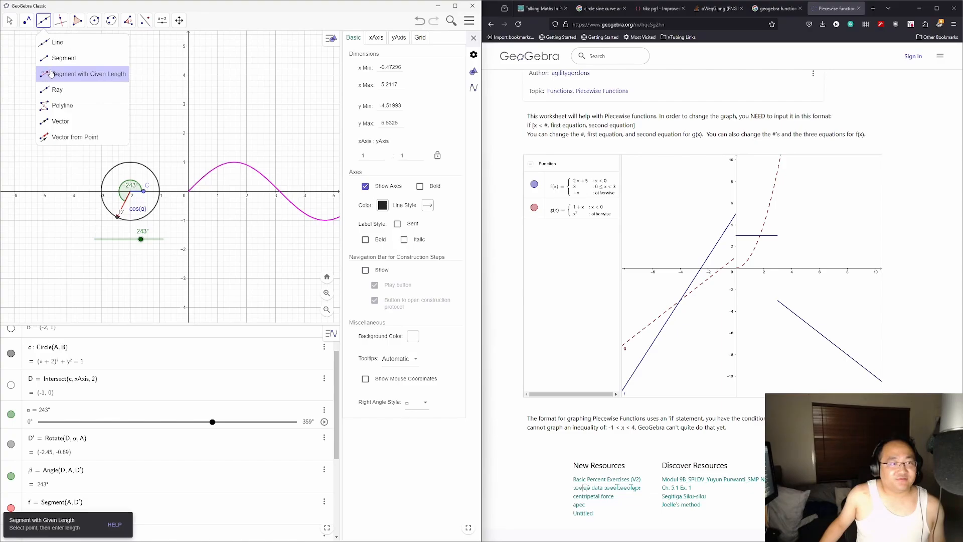
# Step: Draw a segment of given length cos(α) starting at point A
pyautogui.click(51, 74)
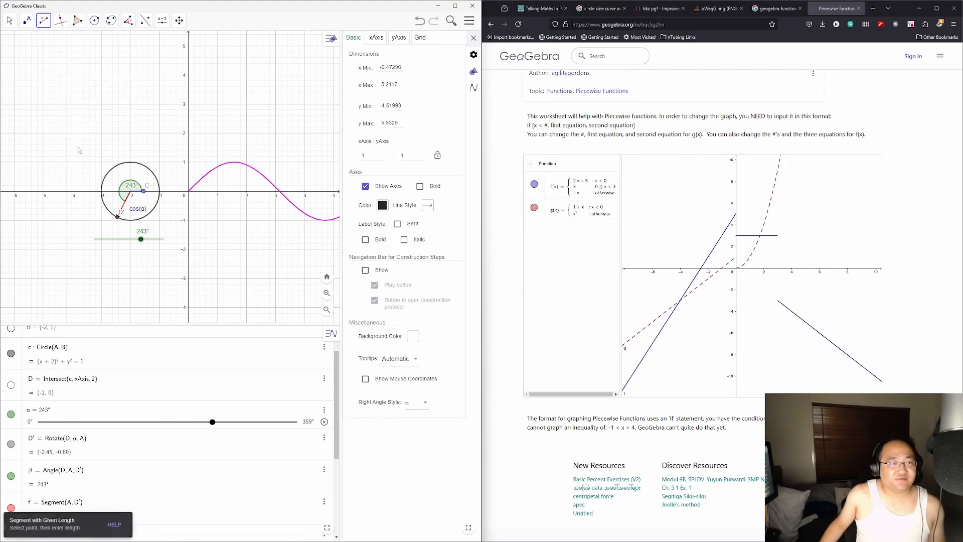
pyautogui.click(131, 194)
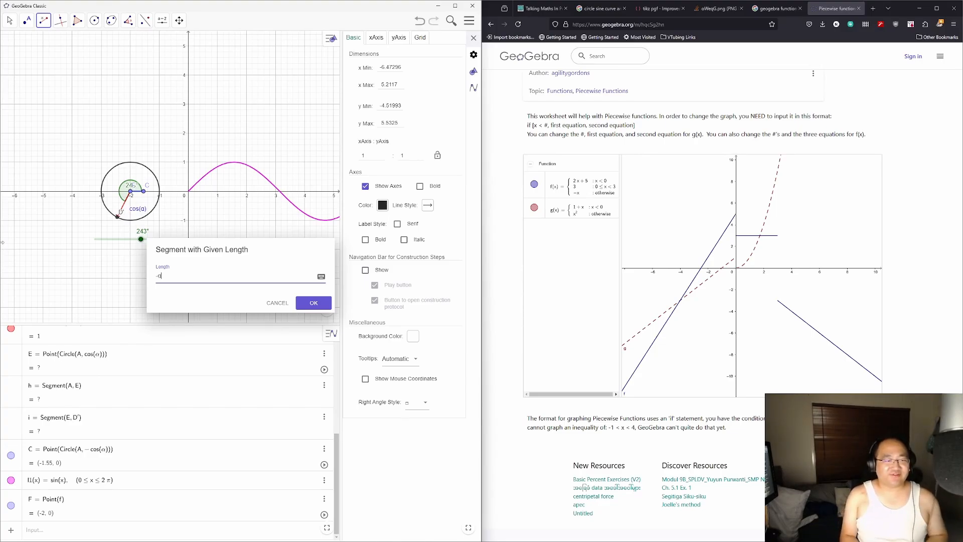
pyautogui.write('cos(a')
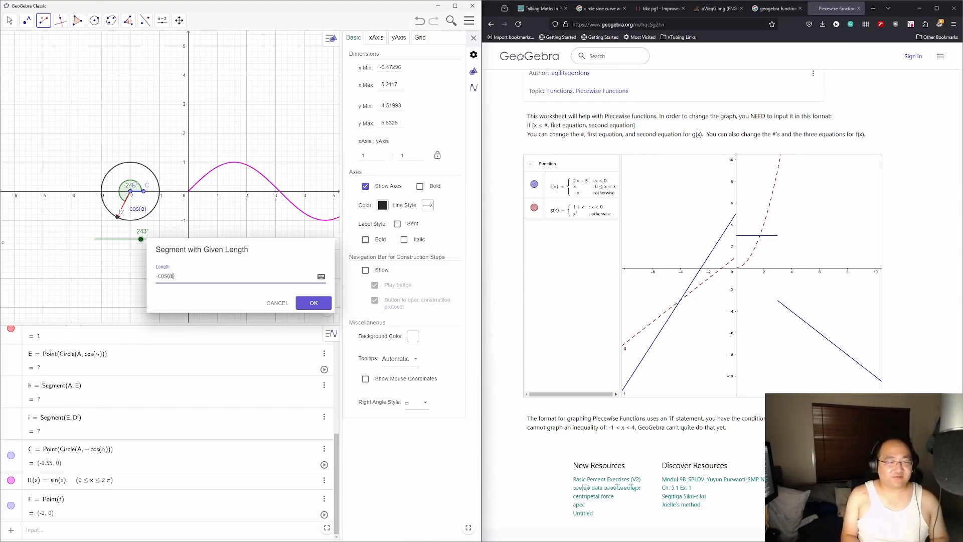
pyautogui.press('Return')
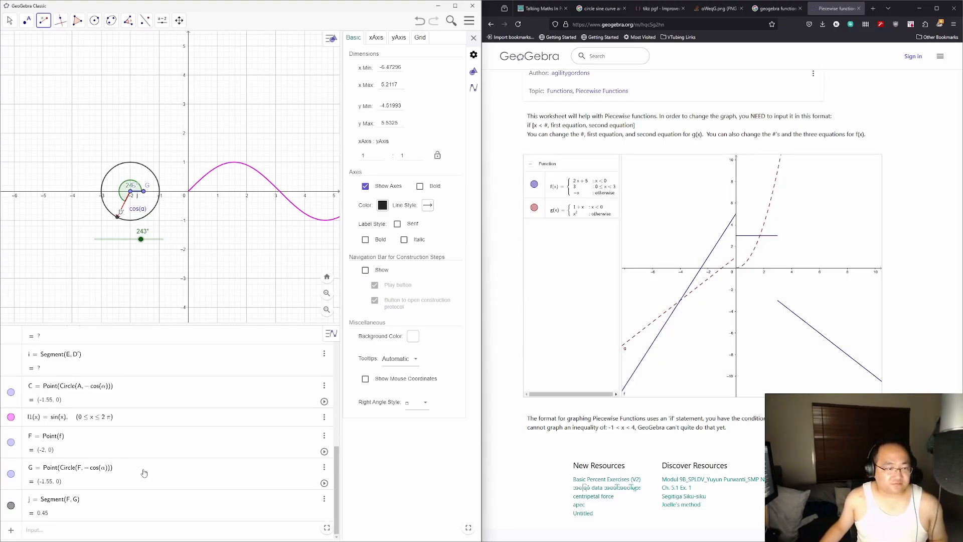
# Step: Remove the minus sign so G uses radius cos(α) instead of −cos(α)
pyautogui.click(91, 468)
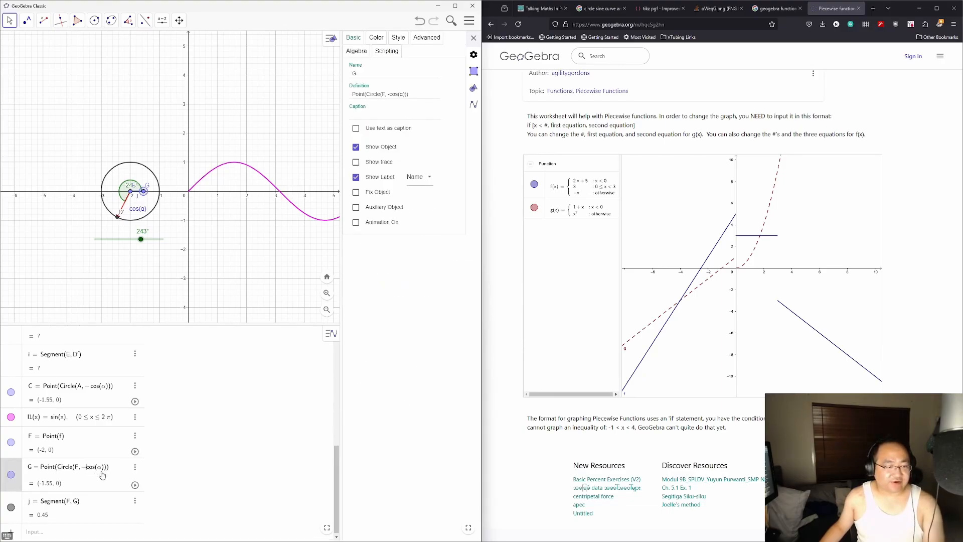
pyautogui.press('BackSpace')
pyautogui.press('Return')
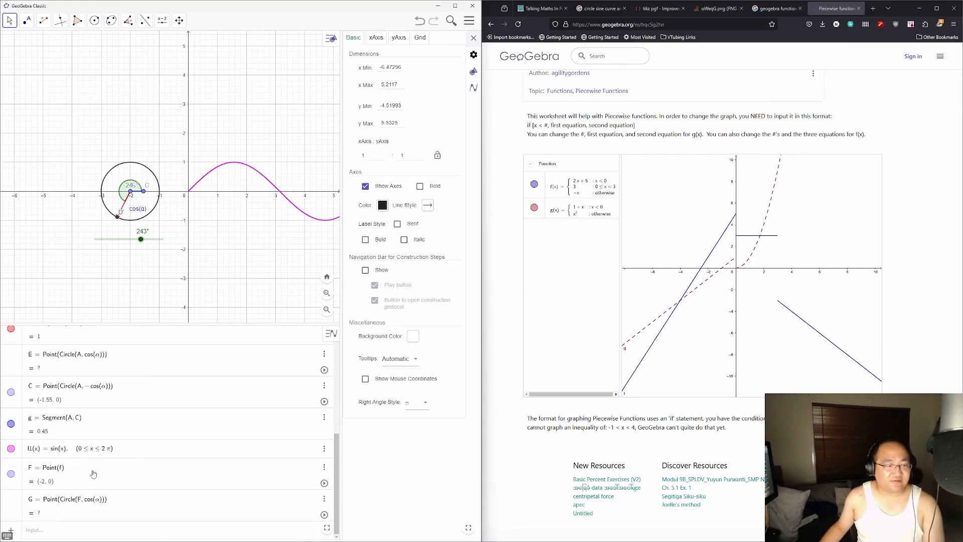
pyautogui.scroll(1, 154, 457)
pyautogui.scroll(1, 154, 453)
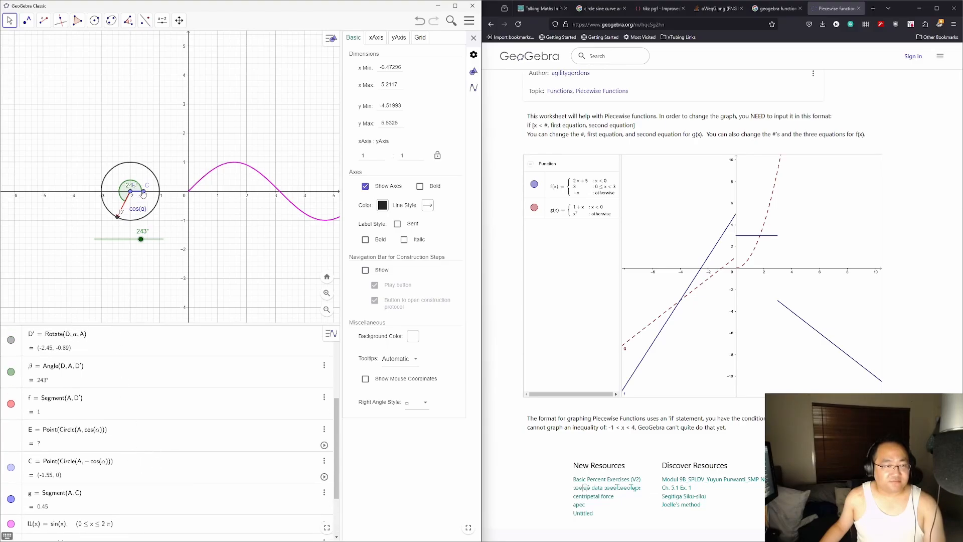
# Step: Move point C, then draw segment k from C to D', discarding the stray point H
pyautogui.moveTo(143, 194); pyautogui.dragTo(116, 193)
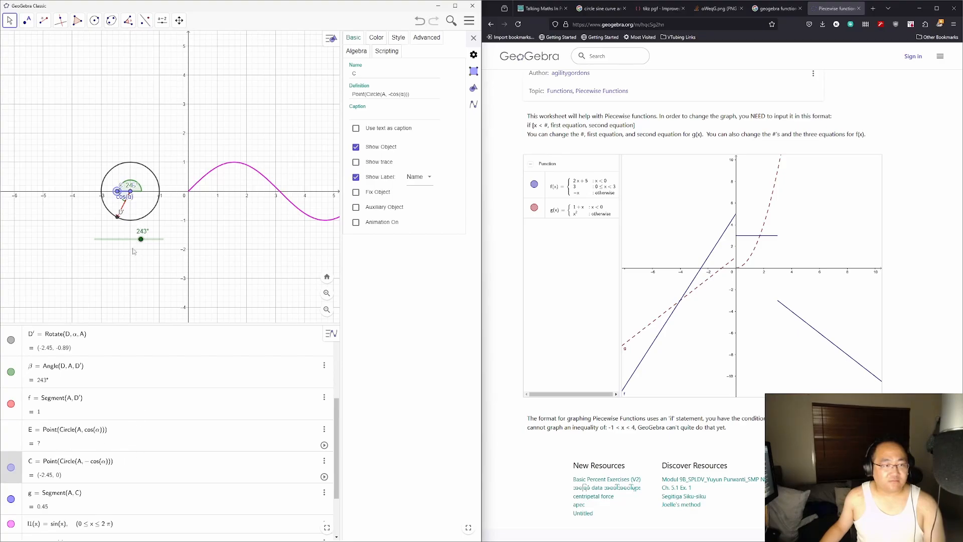
pyautogui.click(44, 21)
pyautogui.click(61, 56)
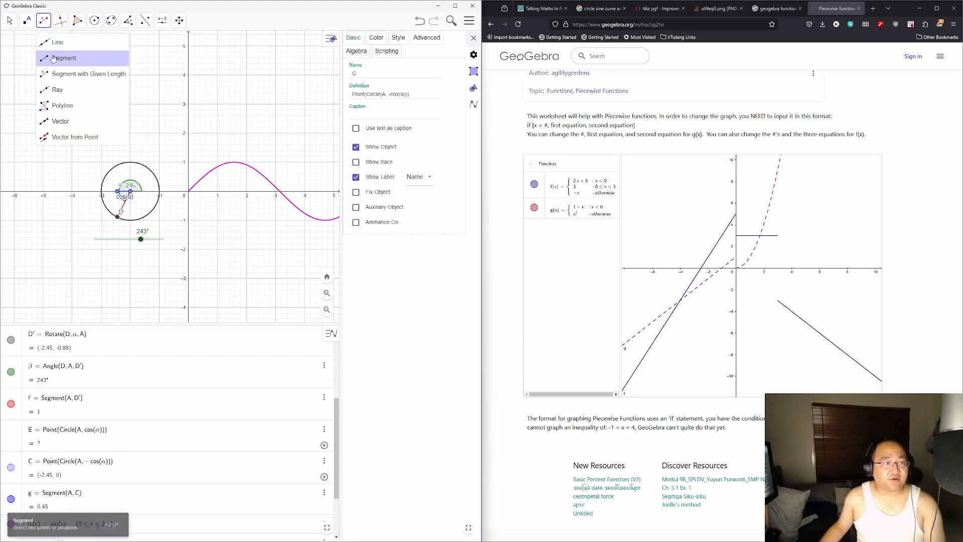
pyautogui.click(117, 192)
pyautogui.click(116, 217)
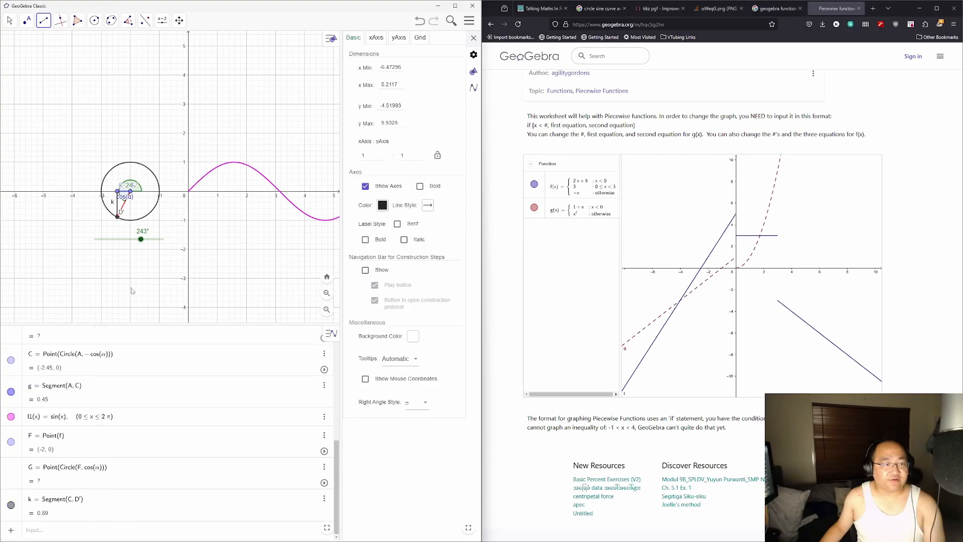
pyautogui.click(119, 205)
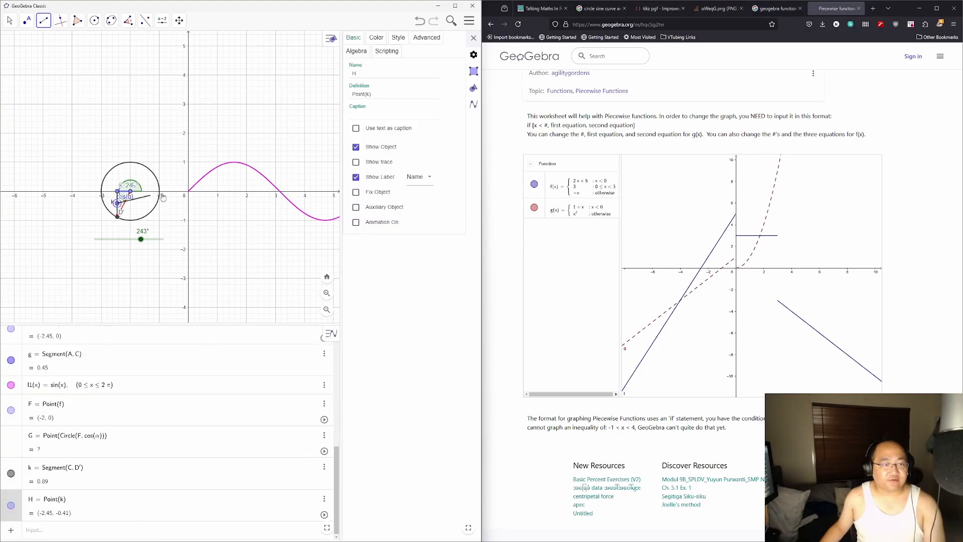
pyautogui.press('Escape')
pyautogui.click(11, 21)
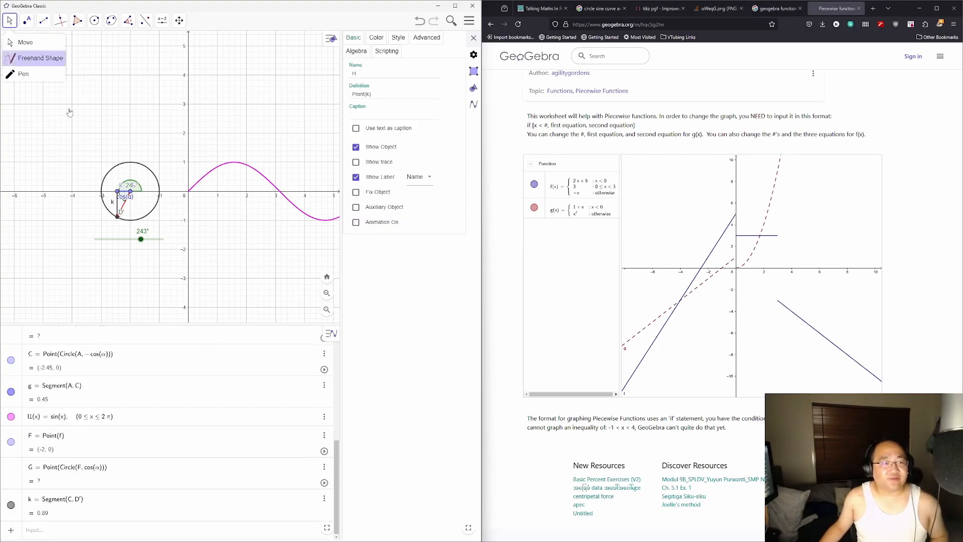
# Step: Hide segment k's name label and colour it magenta
pyautogui.click(120, 211)
pyautogui.click(356, 179)
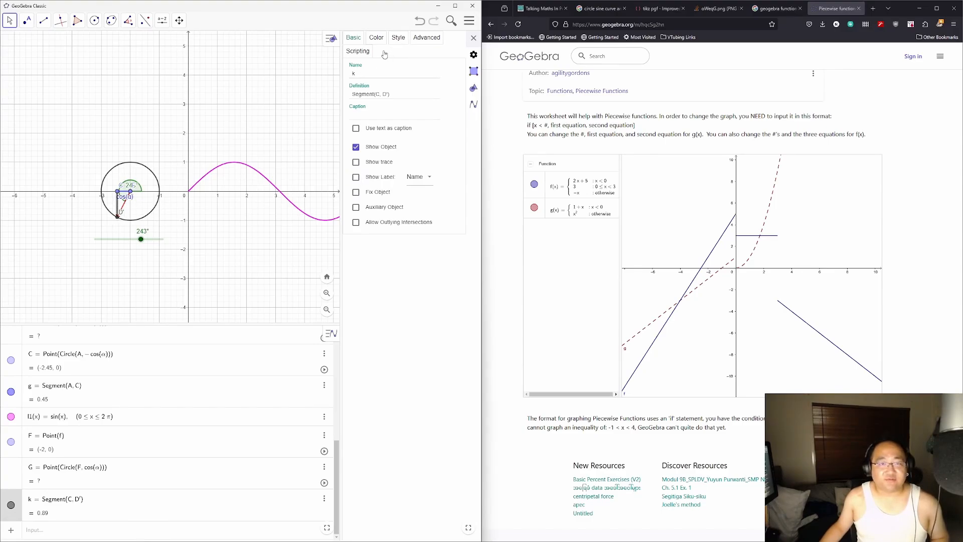
pyautogui.click(377, 37)
pyautogui.click(363, 126)
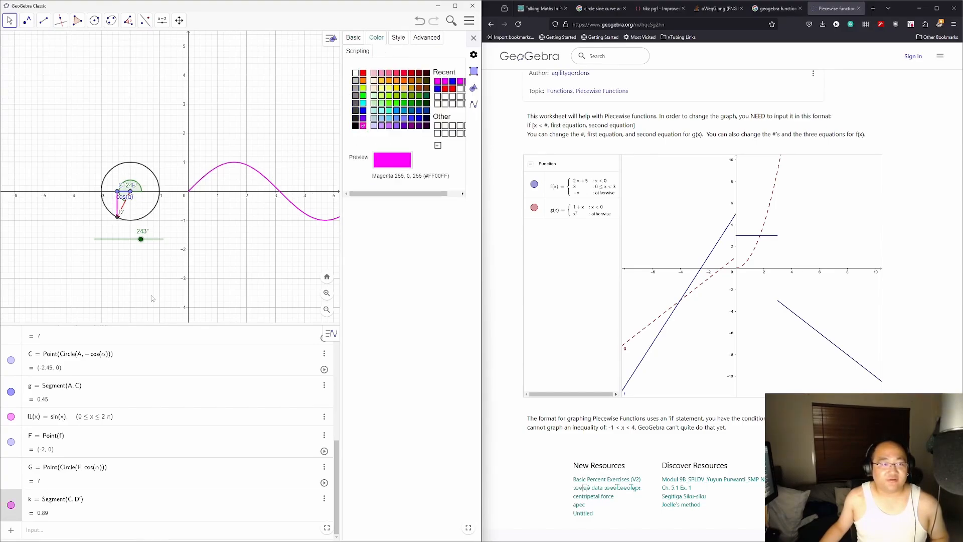
# Step: Nudge α from 243° to 245° and reselect segment k
pyautogui.scroll(3, 122, 441)
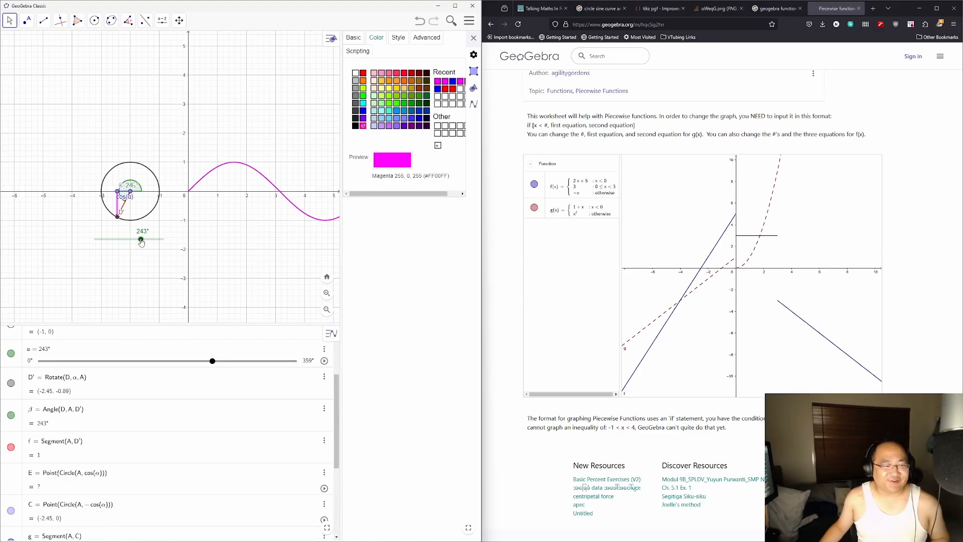
pyautogui.moveTo(141, 241)
pyautogui.mouseDown()
pyautogui.moveTo(104, 239)
pyautogui.moveTo(157, 239)
pyautogui.moveTo(142, 240)
pyautogui.mouseUp()
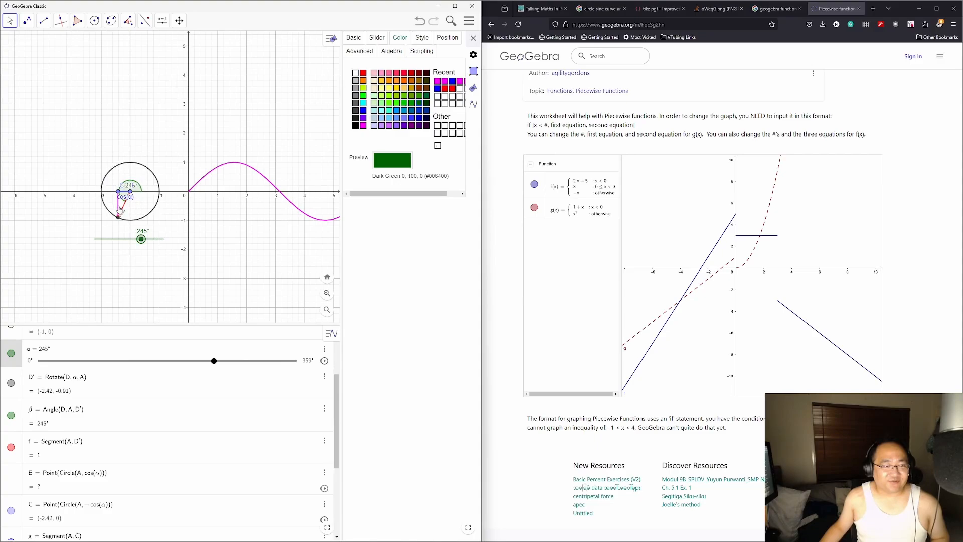
pyautogui.click(118, 208)
pyautogui.click(354, 37)
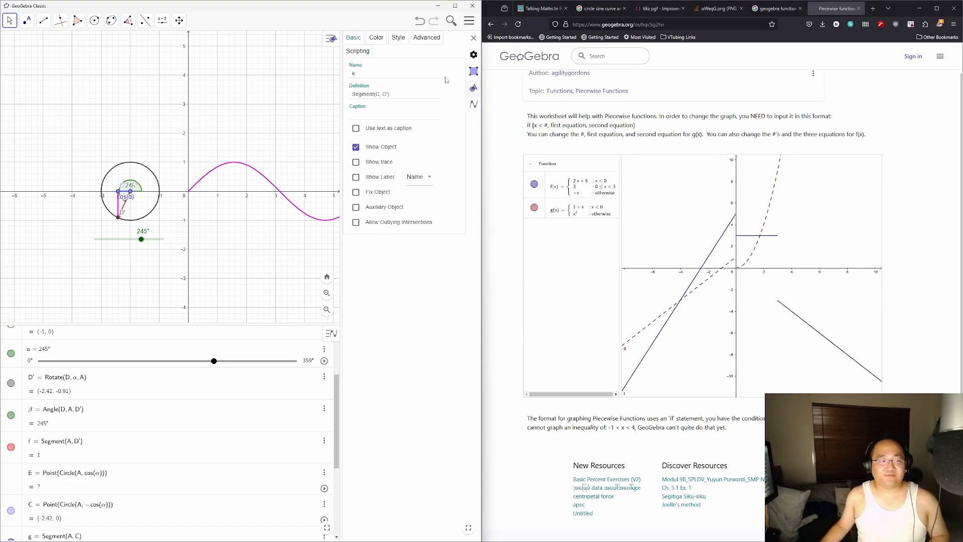
# Step: Give segment k the caption sin(α) and drag its label beside the segment
pyautogui.click(360, 114)
pyautogui.write('sin')
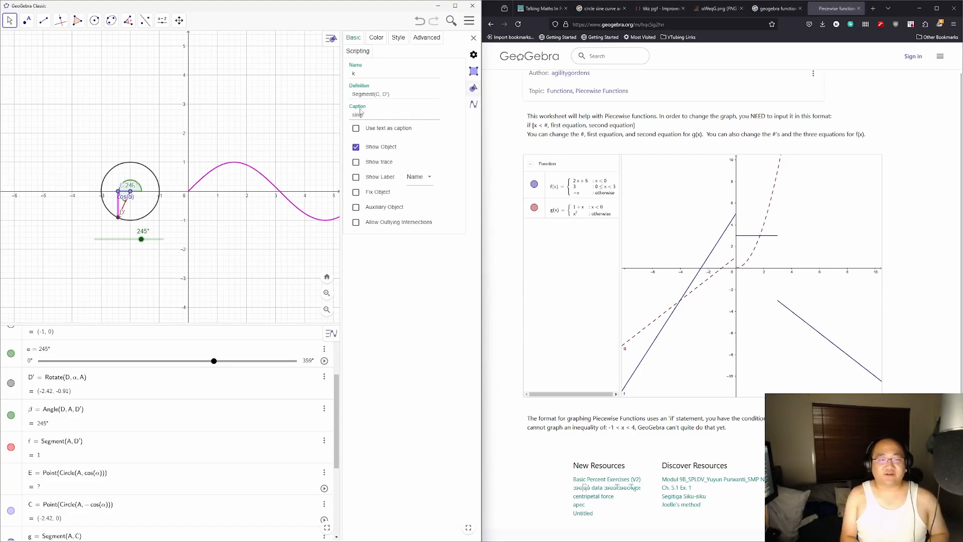
pyautogui.write('(α)')
pyautogui.press('Return')
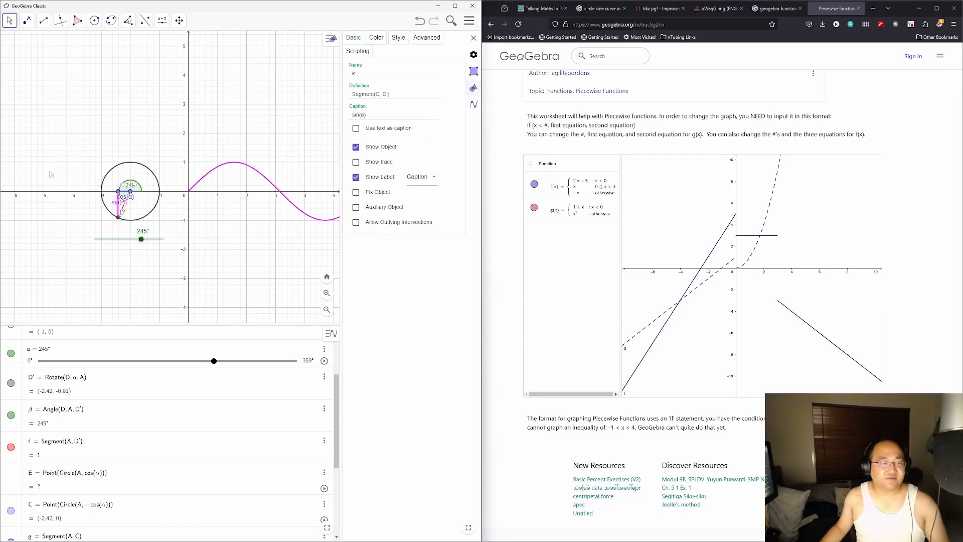
pyautogui.moveTo(114, 202)
pyautogui.mouseDown()
pyautogui.moveTo(101, 204)
pyautogui.moveTo(123, 187)
pyautogui.moveTo(119, 178)
pyautogui.moveTo(123, 188)
pyautogui.mouseUp()
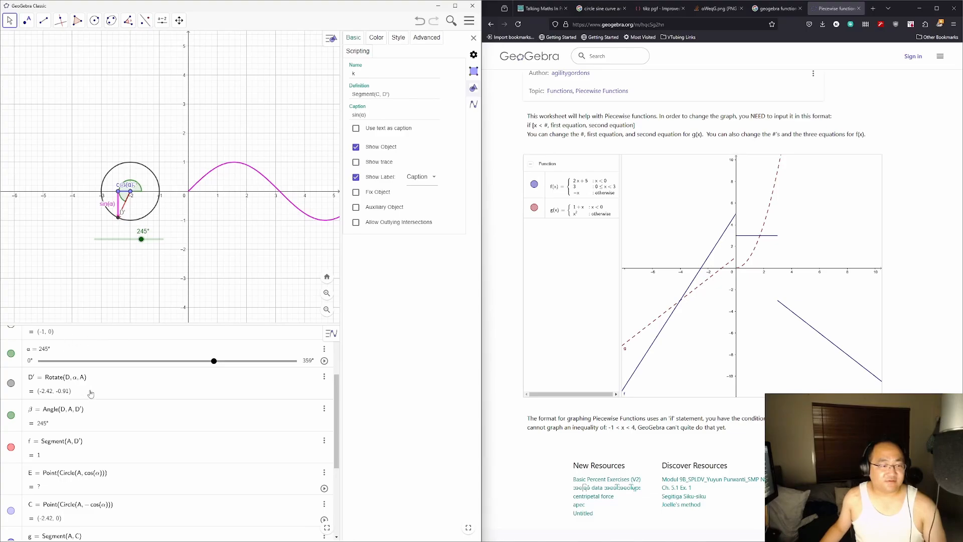
# Step: Pan the graphics view left and place the α slider under the circle
pyautogui.scroll(3, 193, 400)
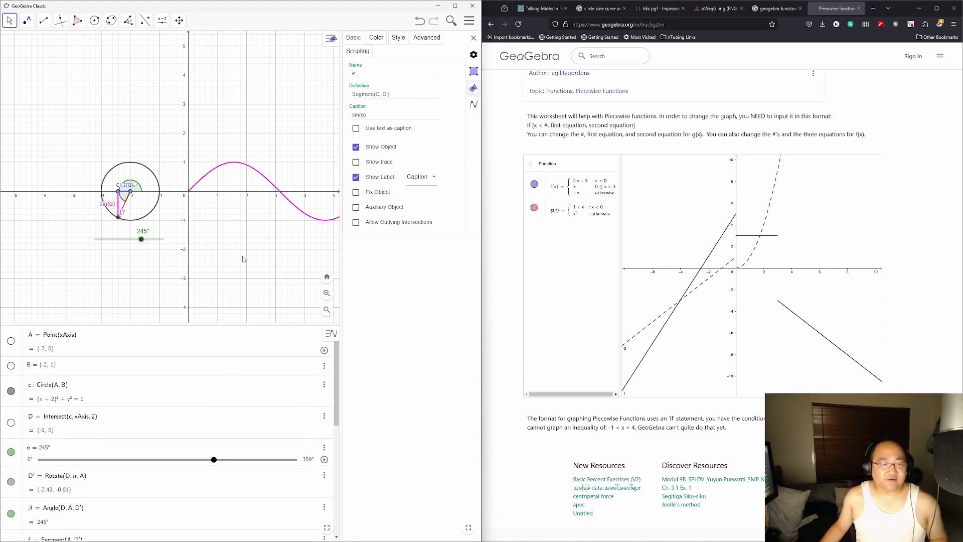
pyautogui.moveTo(243, 261); pyautogui.dragTo(206, 262)
pyautogui.scroll(-3, 207, 261)
pyautogui.scroll(4, 219, 256)
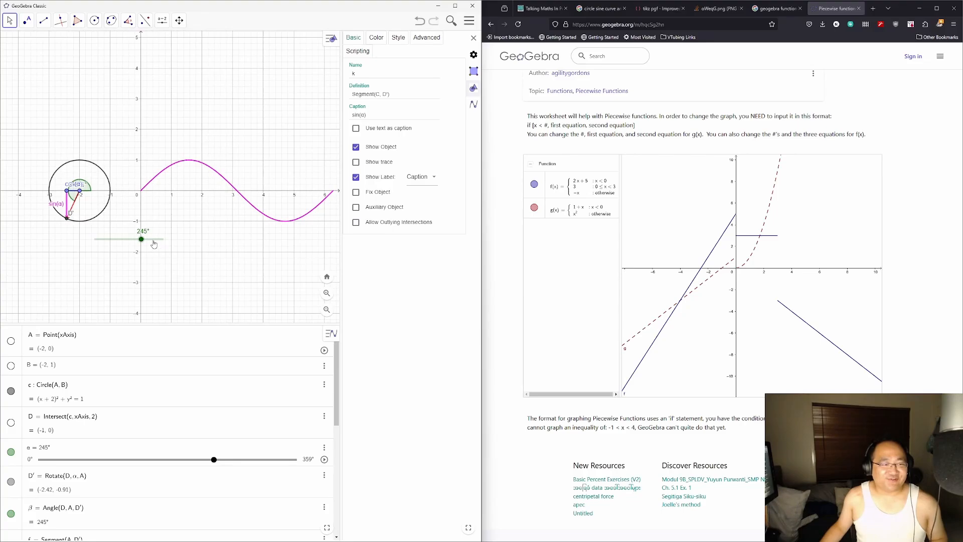
pyautogui.moveTo(154, 244); pyautogui.dragTo(103, 241)
pyautogui.scroll(-10, 141, 429)
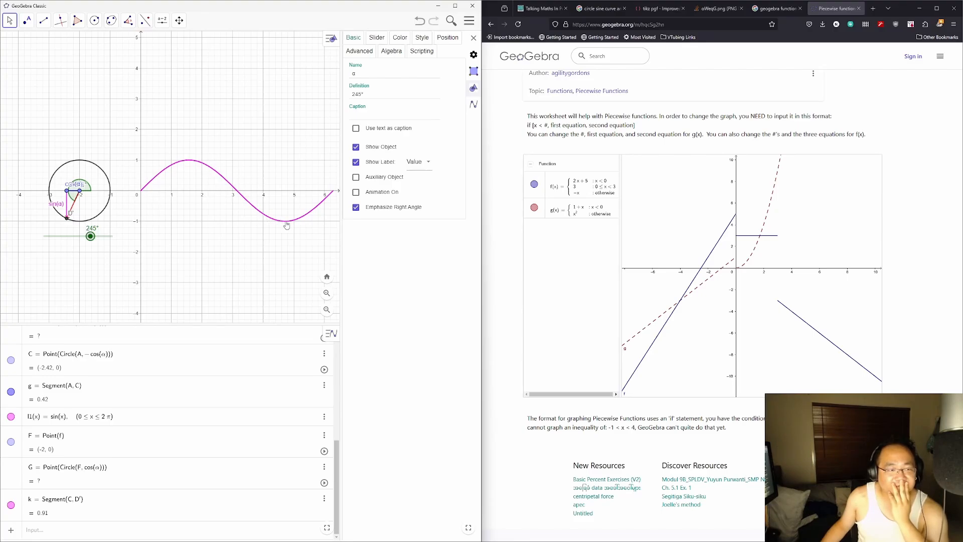
pyautogui.scroll(8, 217, 412)
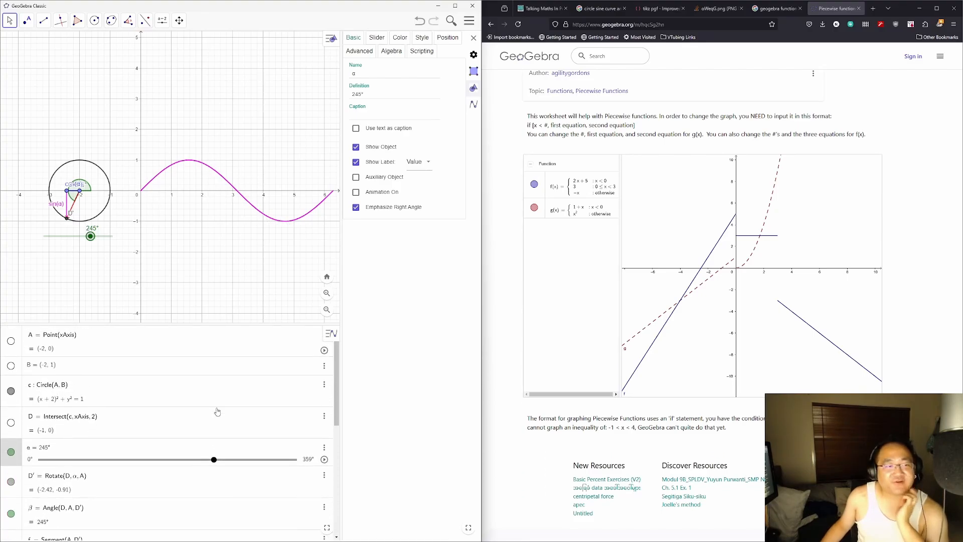
pyautogui.scroll(-8, 203, 394)
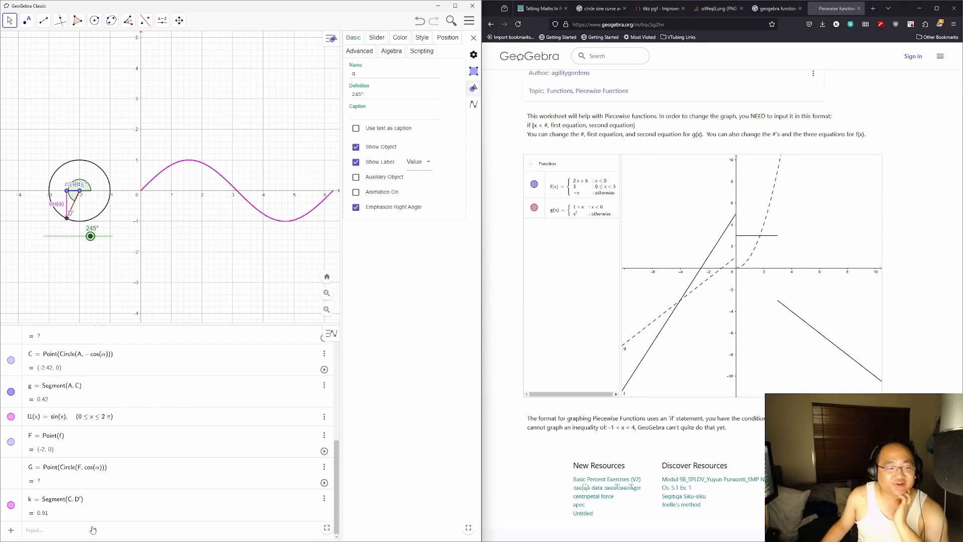
pyautogui.click(89, 535)
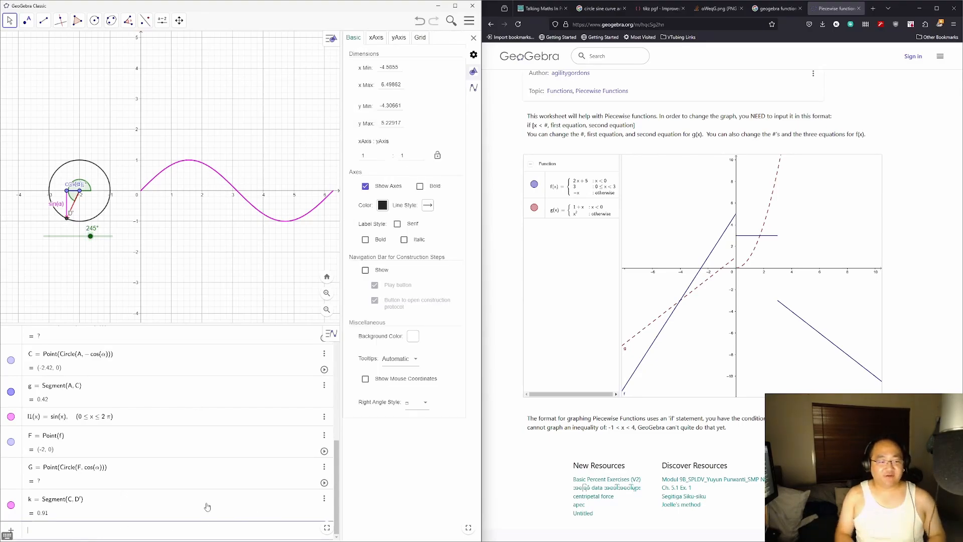
pyautogui.write('Point(')
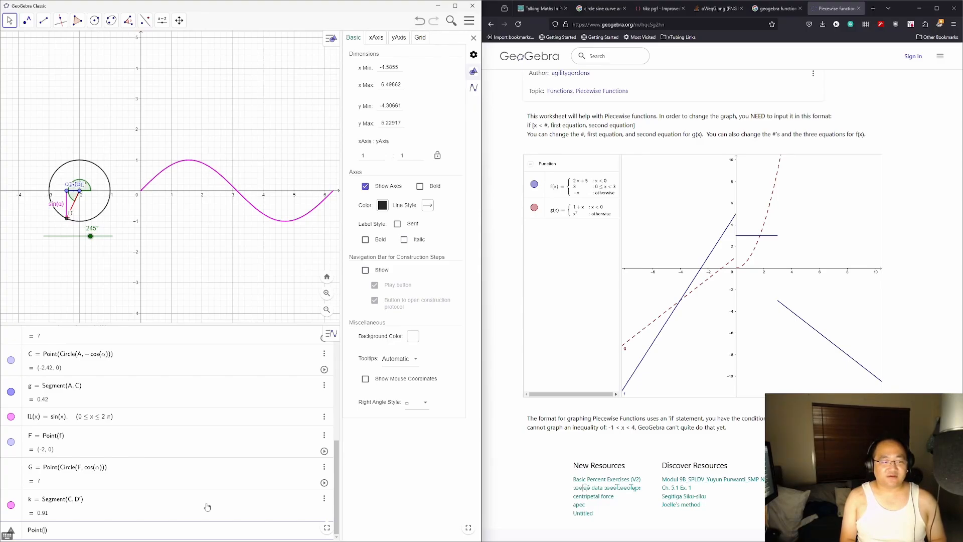
pyautogui.write('cos(')
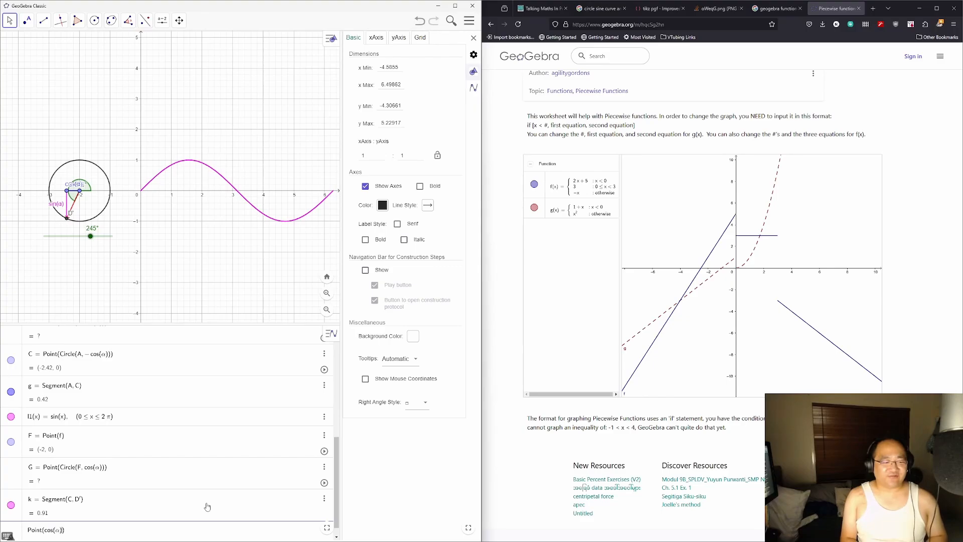
pyautogui.write('α), sin(α)')
pyautogui.press('Return')
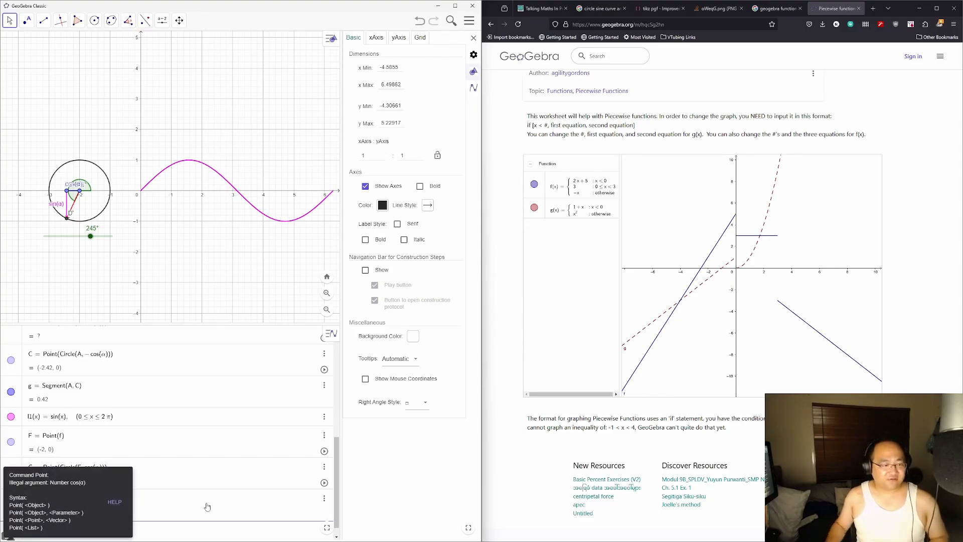
pyautogui.click(163, 527)
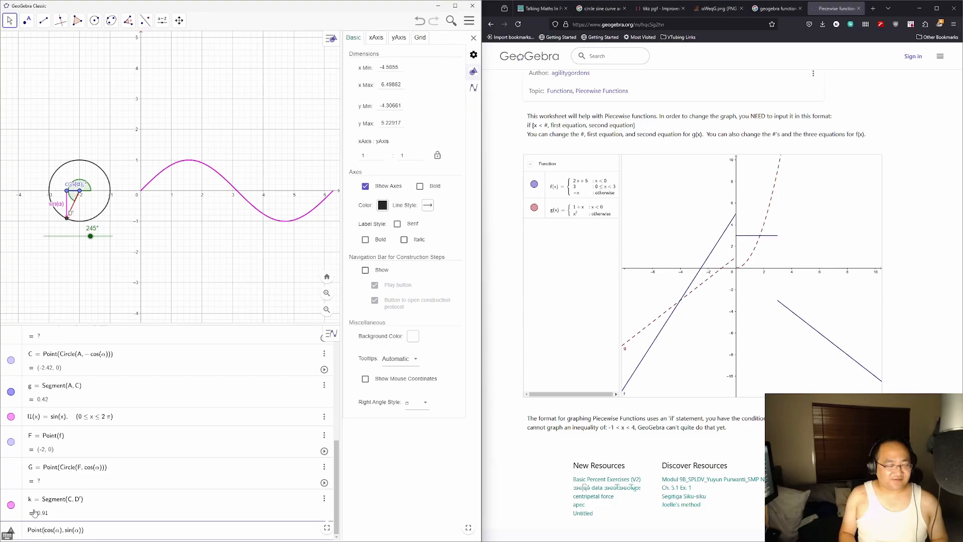
pyautogui.hotkey('ctrl', 'a')
pyautogui.press('Right')
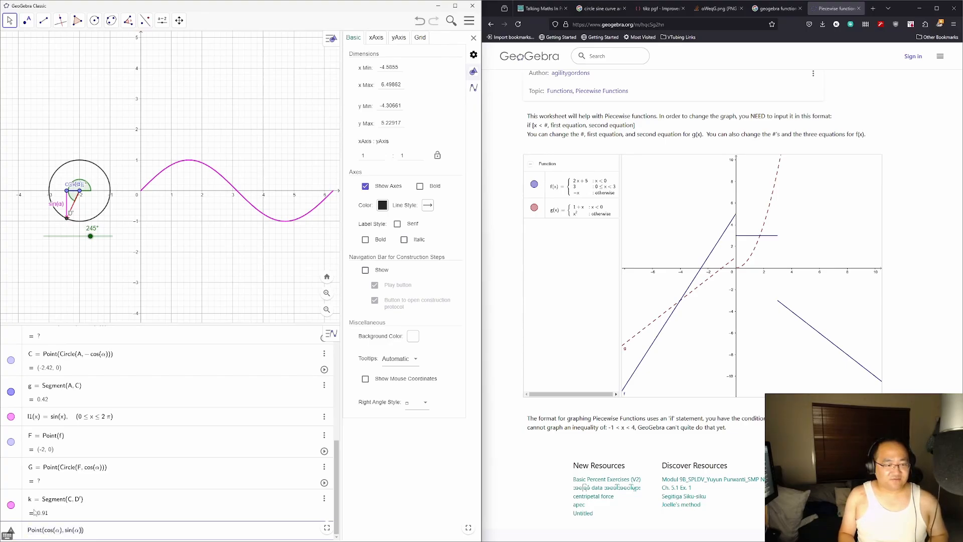
pyautogui.press('Return')
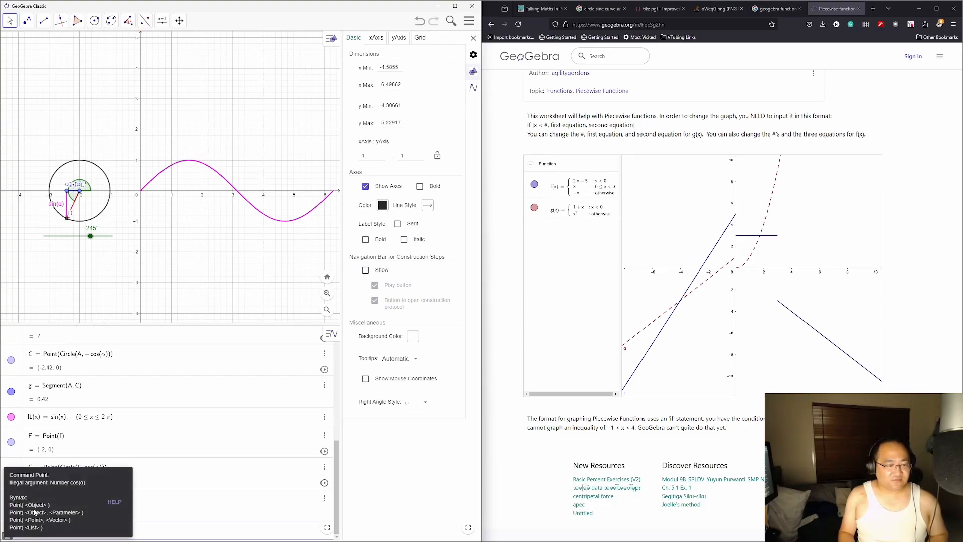
pyautogui.click(116, 503)
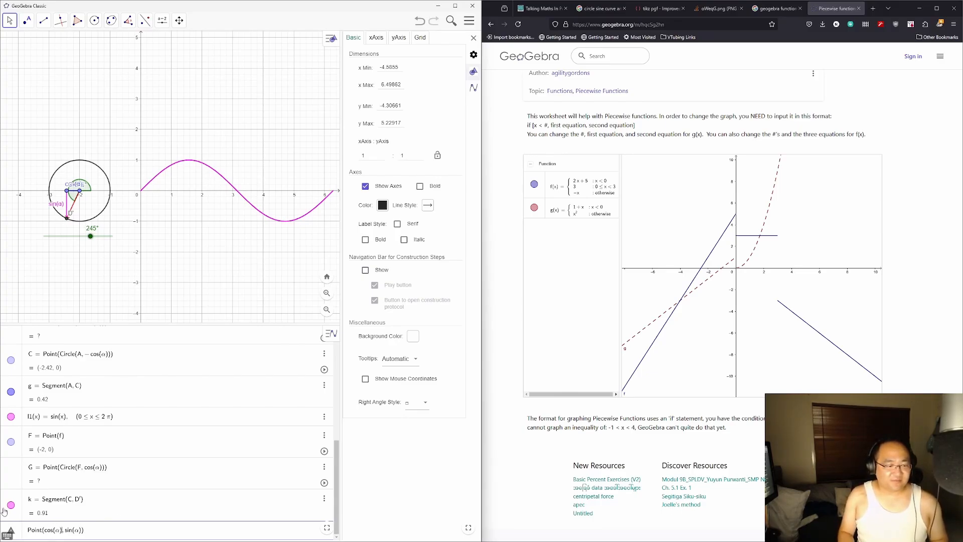
pyautogui.press('BackSpace')
pyautogui.press('BackSpace')
pyautogui.press('BackSpace')
pyautogui.press('BackSpace')
pyautogui.press('BackSpace')
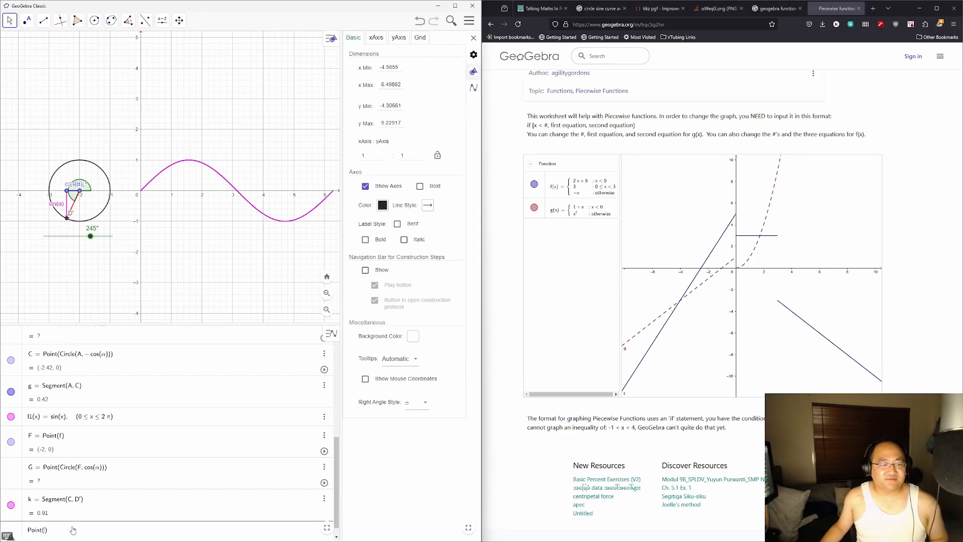
pyautogui.click(160, 176)
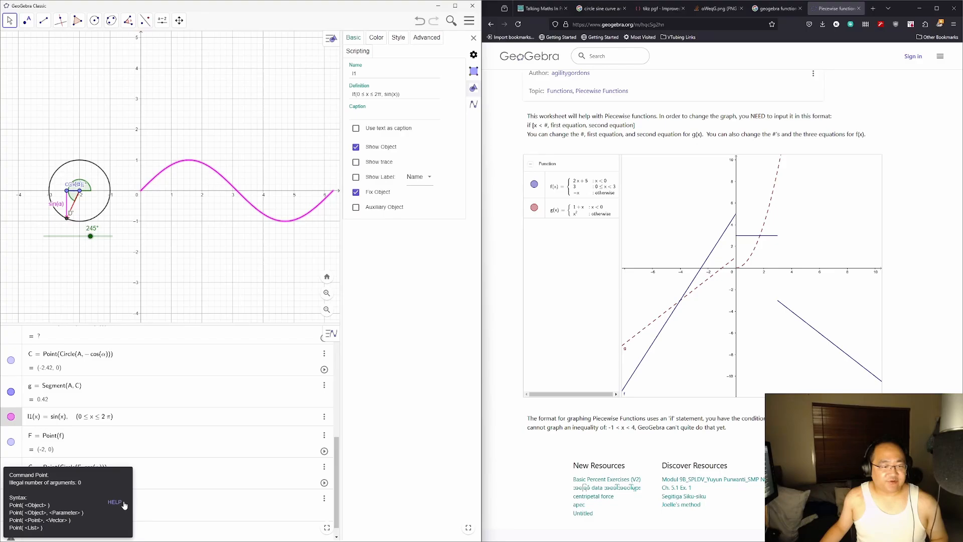
pyautogui.click(85, 536)
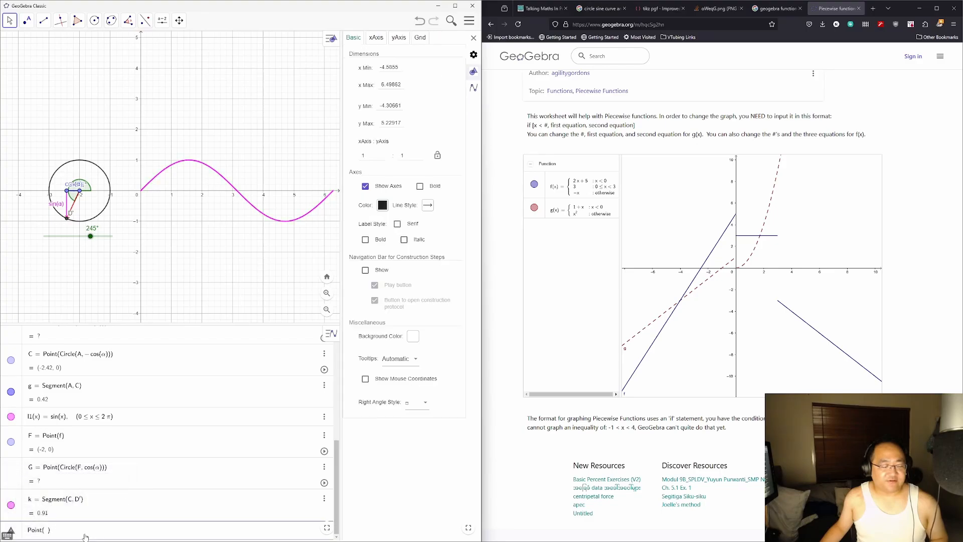
pyautogui.press('BackSpace')
pyautogui.press('BackSpace')
pyautogui.press('BackSpace')
pyautogui.press('BackSpace')
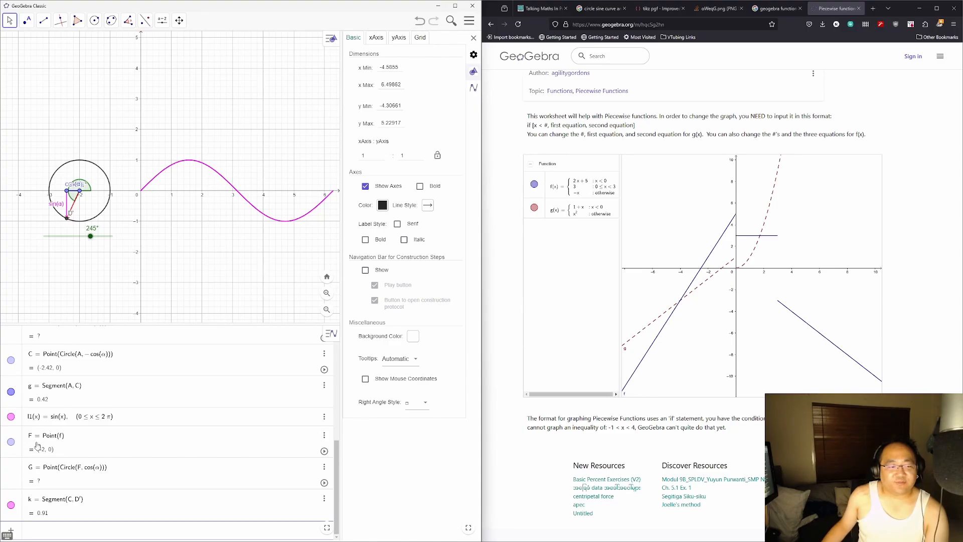
# Step: Hide points F and C in the Algebra view
pyautogui.click(11, 443)
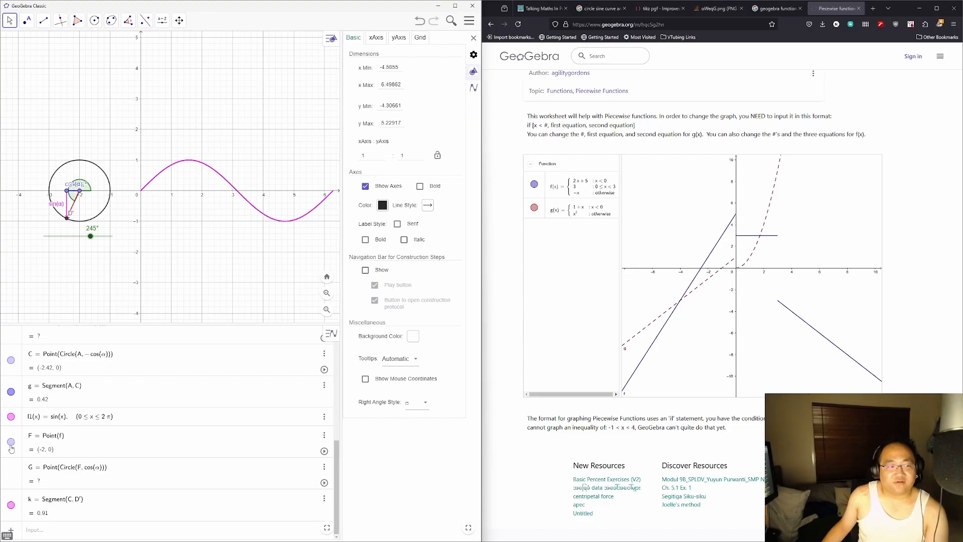
pyautogui.scroll(1, 11, 448)
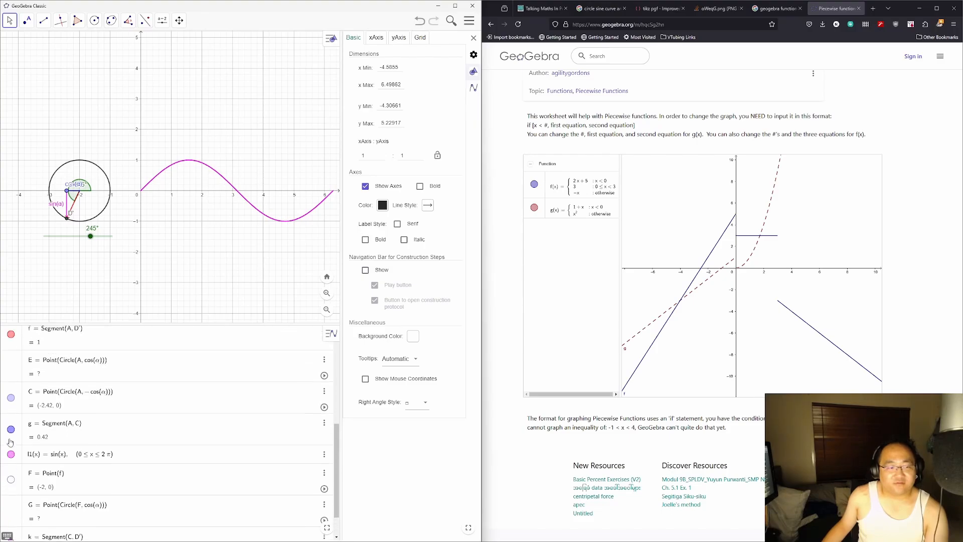
pyautogui.click(11, 398)
# Step: Create point H at (cos α, sin α) by entering Point({cos(α), sin(α)})
pyautogui.scroll(-1, 75, 407)
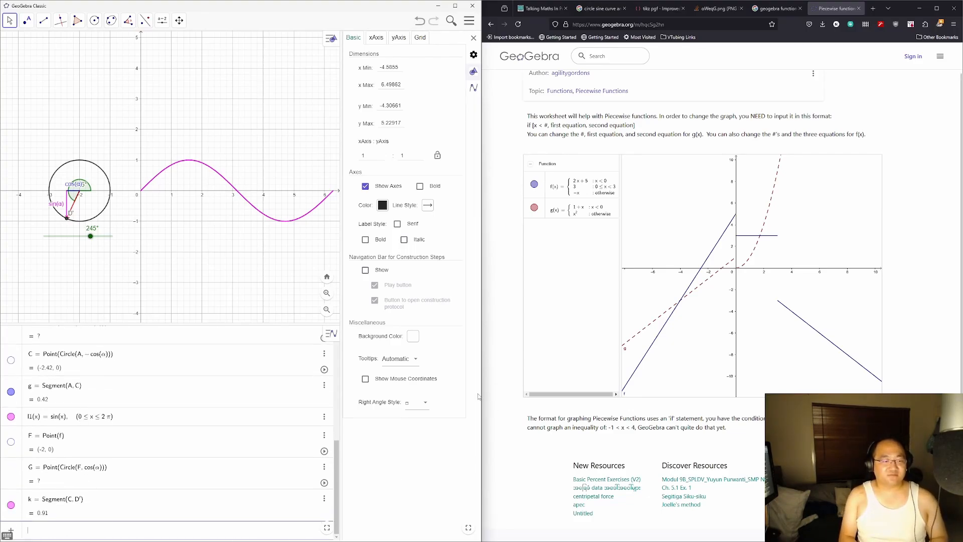
pyautogui.write('Point')
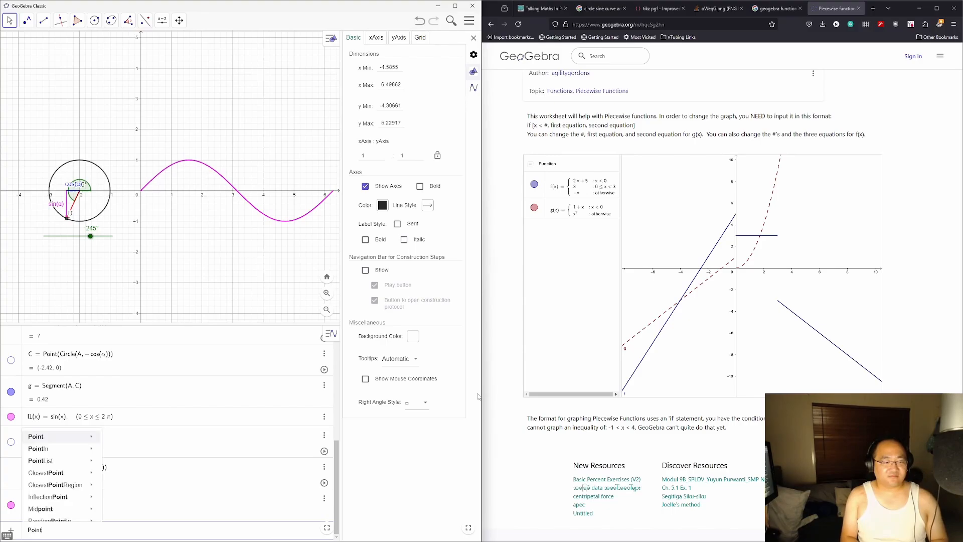
pyautogui.write('({')
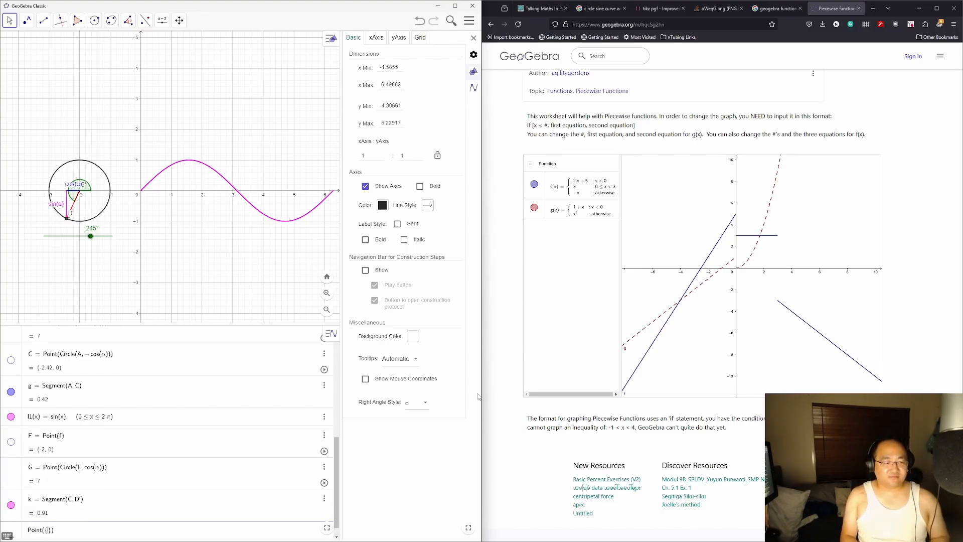
pyautogui.write('cos')
pyautogui.write('(α), ')
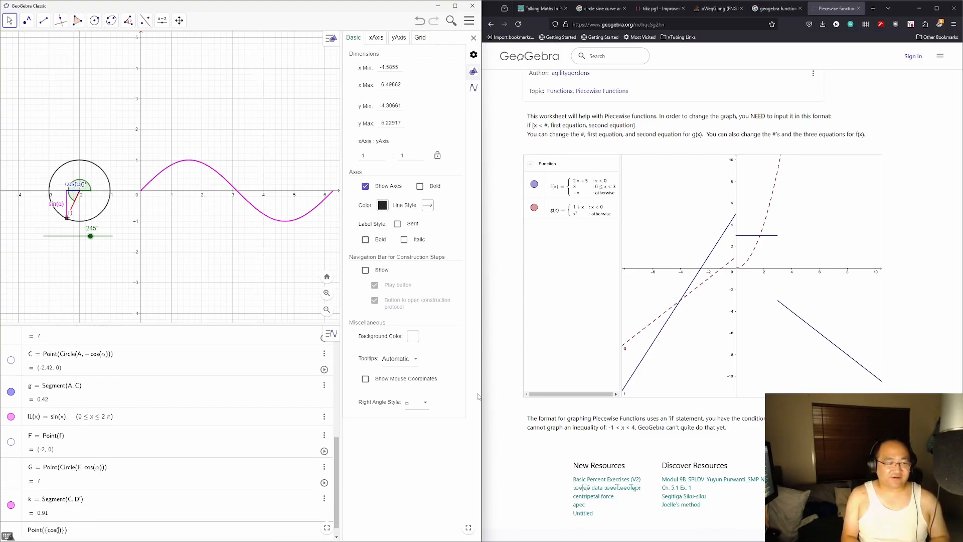
pyautogui.write('sin(α)')
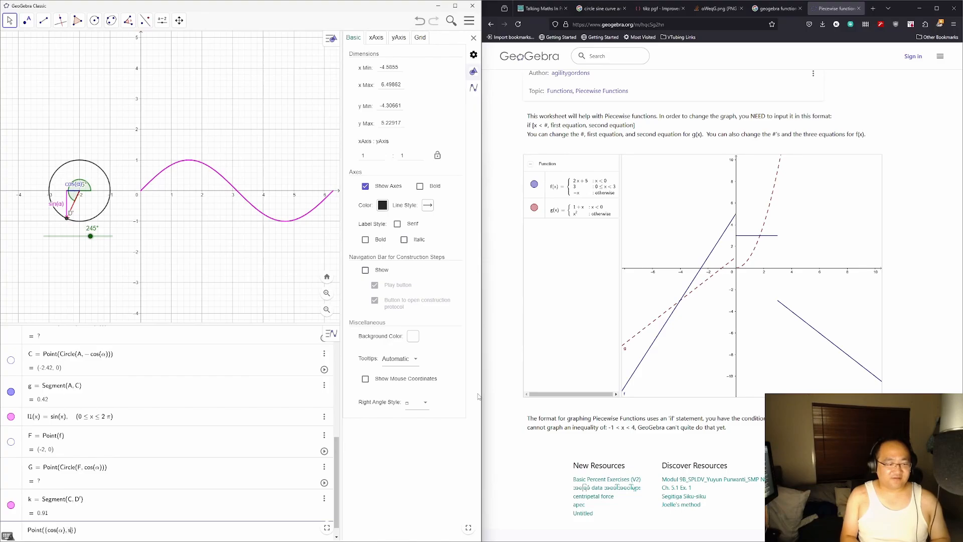
pyautogui.press('Return')
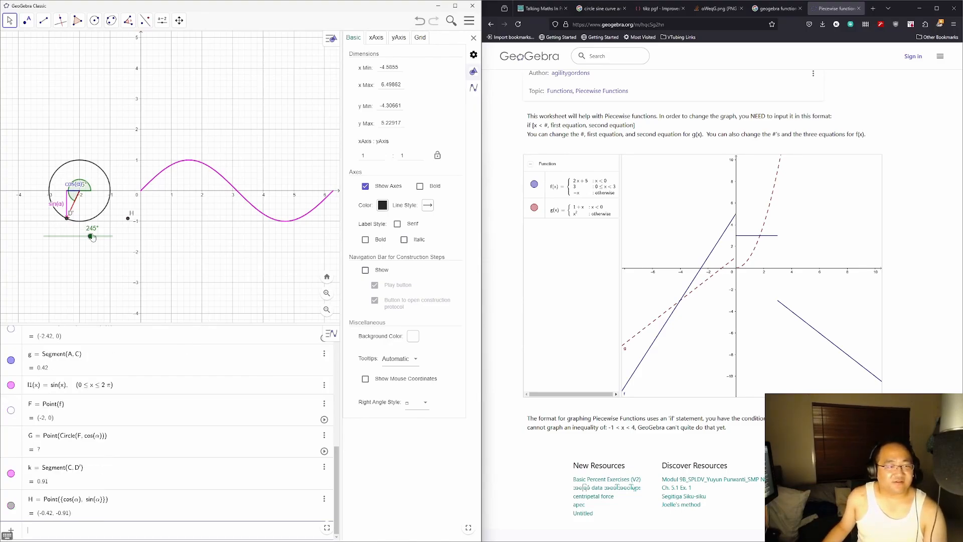
# Step: Sweep the α slider to test H, leaving α at 0° so H sits at (1, 0)
pyautogui.moveTo(91, 236); pyautogui.dragTo(40, 237)
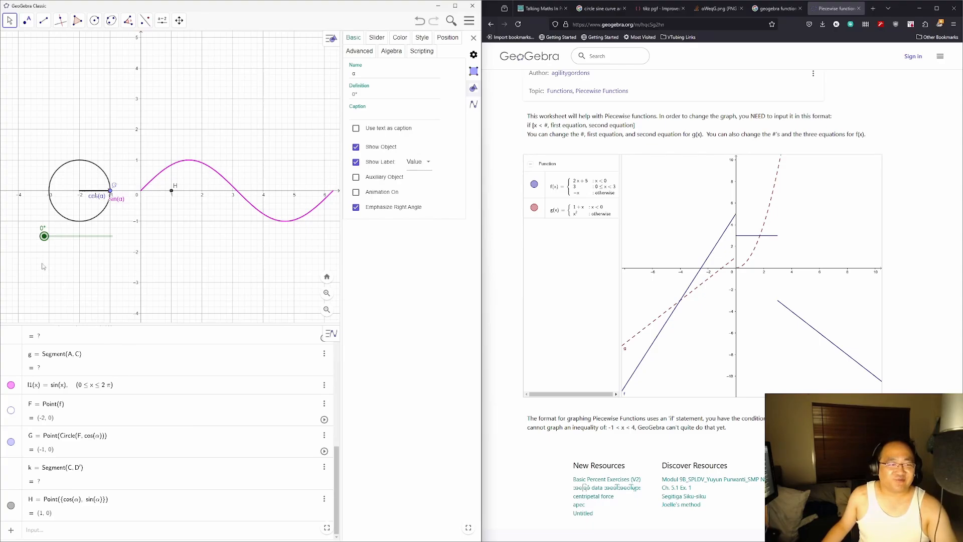
pyautogui.moveTo(45, 241)
pyautogui.mouseDown()
pyautogui.moveTo(72, 242)
pyautogui.moveTo(38, 240)
pyautogui.mouseUp()
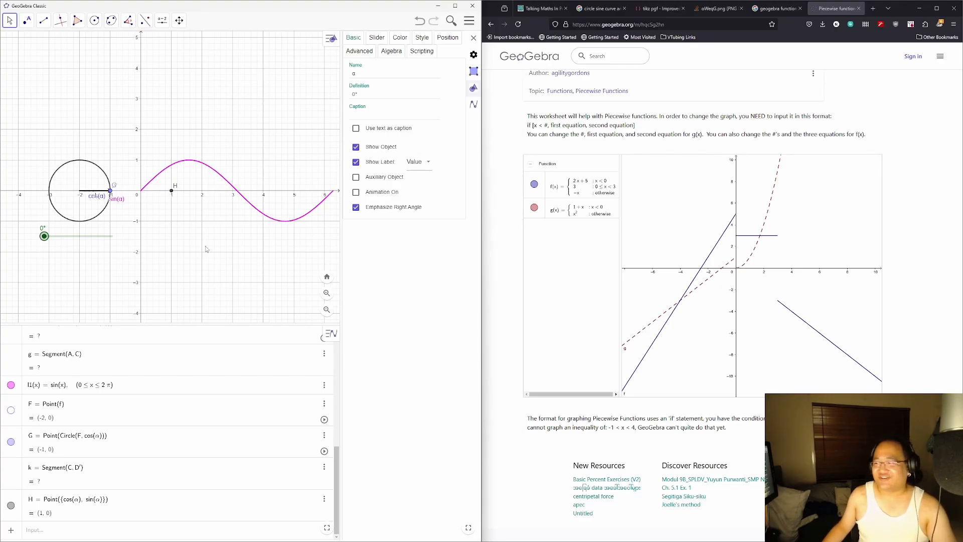
# Step: Close the Firefox tab and snap a new Notepad window to the right half
pyautogui.click(858, 8)
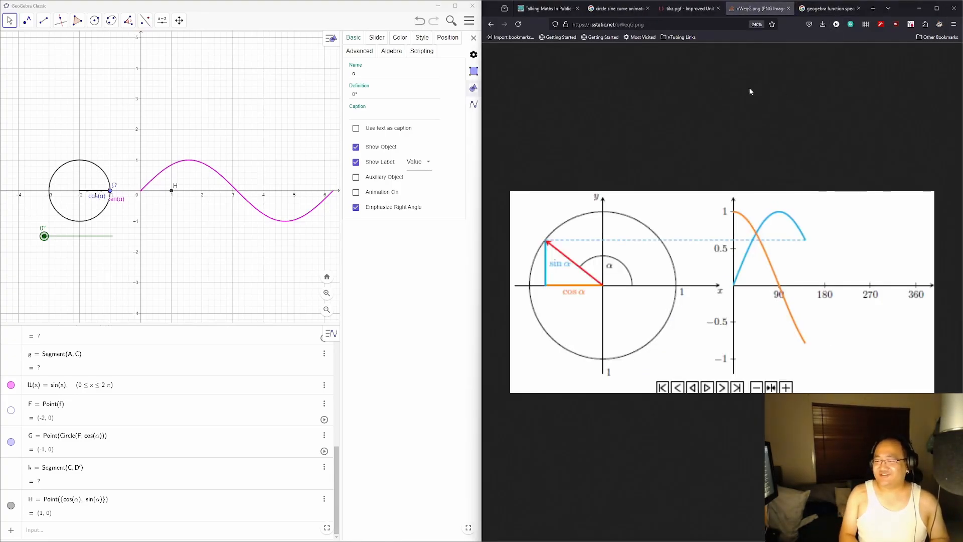
pyautogui.press('super+e')
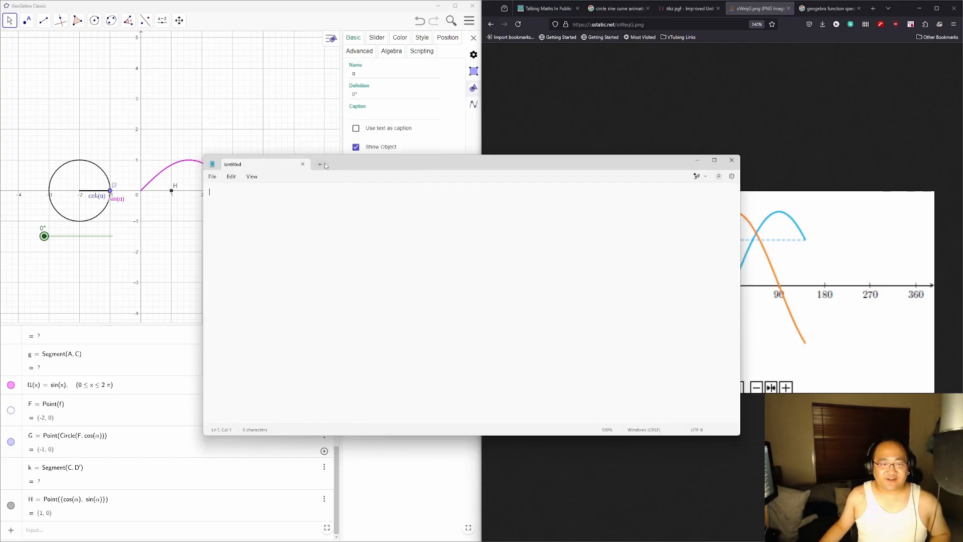
pyautogui.moveTo(352, 164); pyautogui.dragTo(409, 156)
pyautogui.press('super+Right')
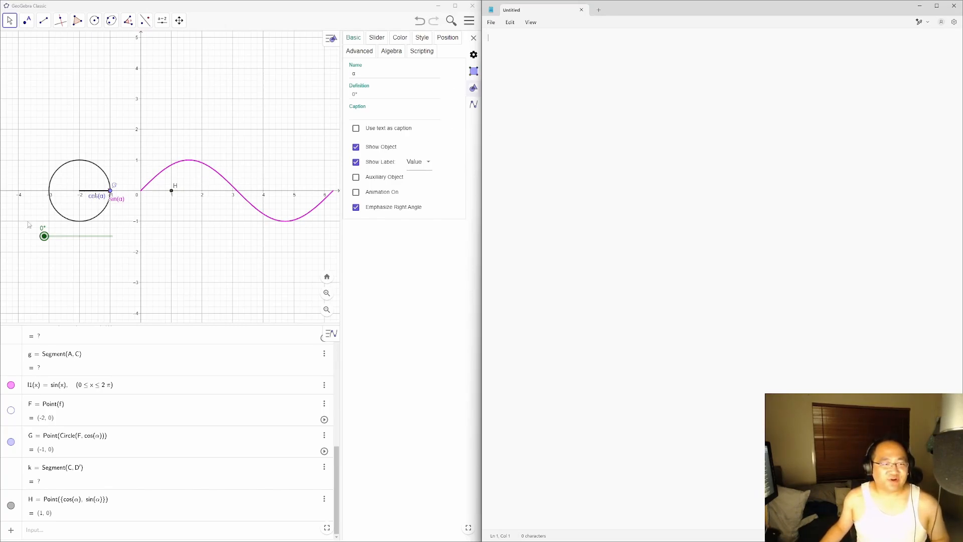
# Step: After checking H with the α slider, note 'cos(0) = 1 start at zero' and 'cos(0)' in Notepad
pyautogui.moveTo(45, 240)
pyautogui.mouseDown()
pyautogui.moveTo(108, 248)
pyautogui.moveTo(43, 243)
pyautogui.mouseUp()
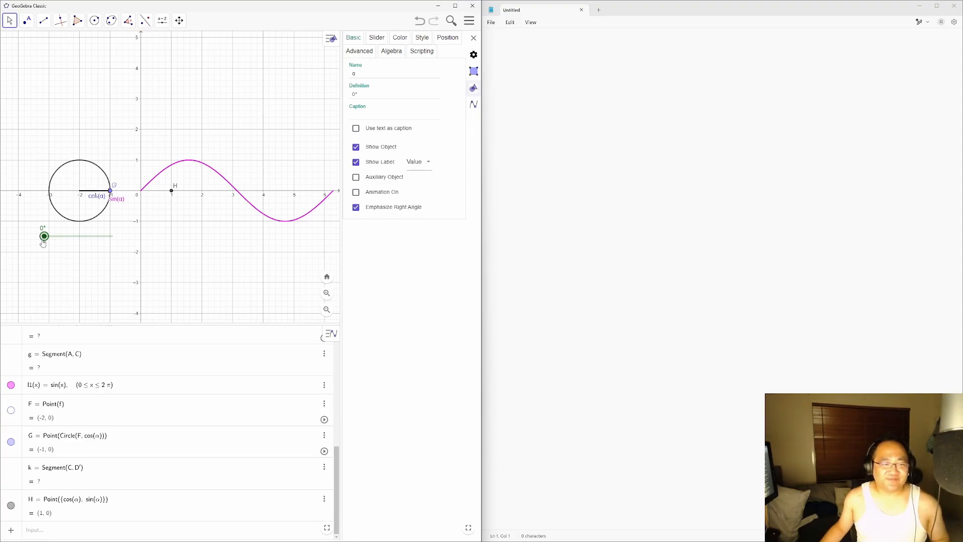
pyautogui.click(554, 133)
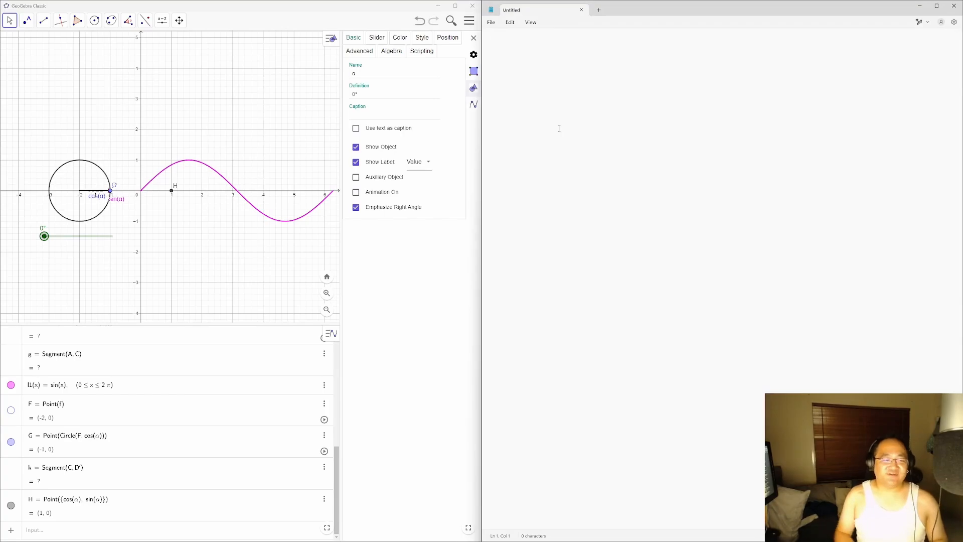
pyautogui.write('cos(0')
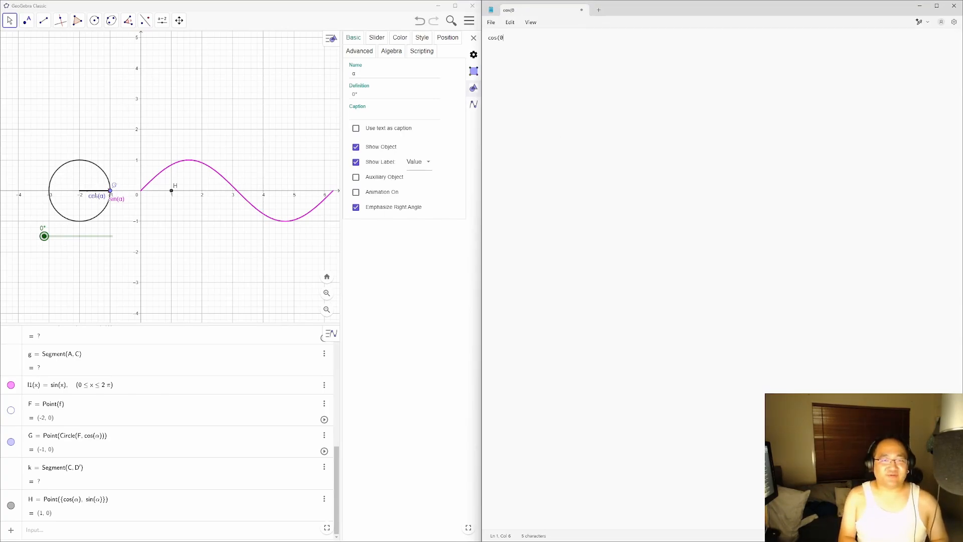
pyautogui.write(') = 1  ')
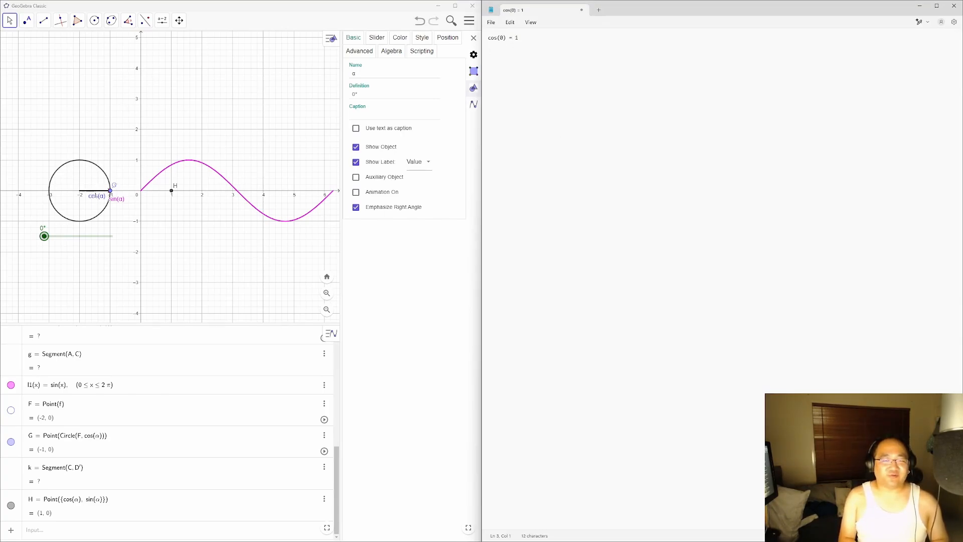
pyautogui.write('start at zero')
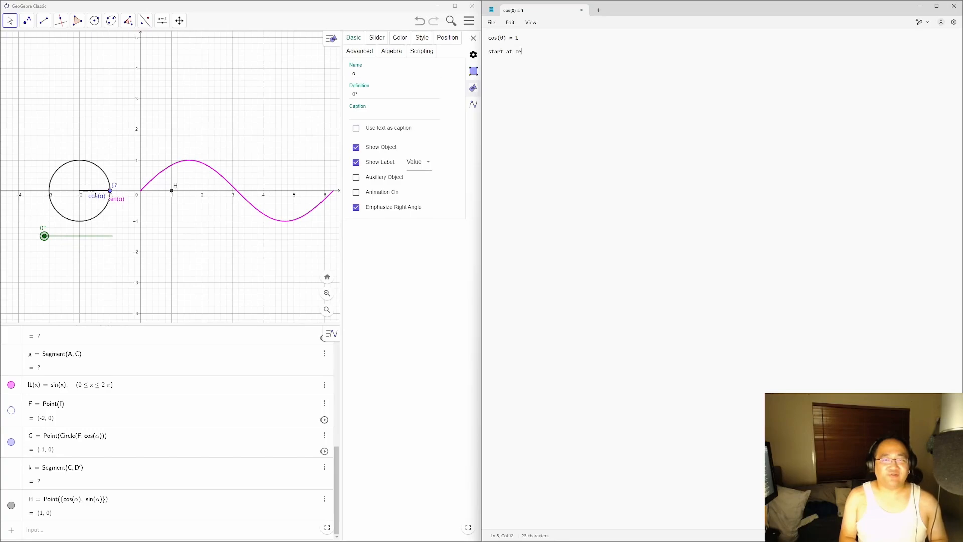
pyautogui.press('Return')
pyautogui.press('Return')
pyautogui.write('cos(0) =')
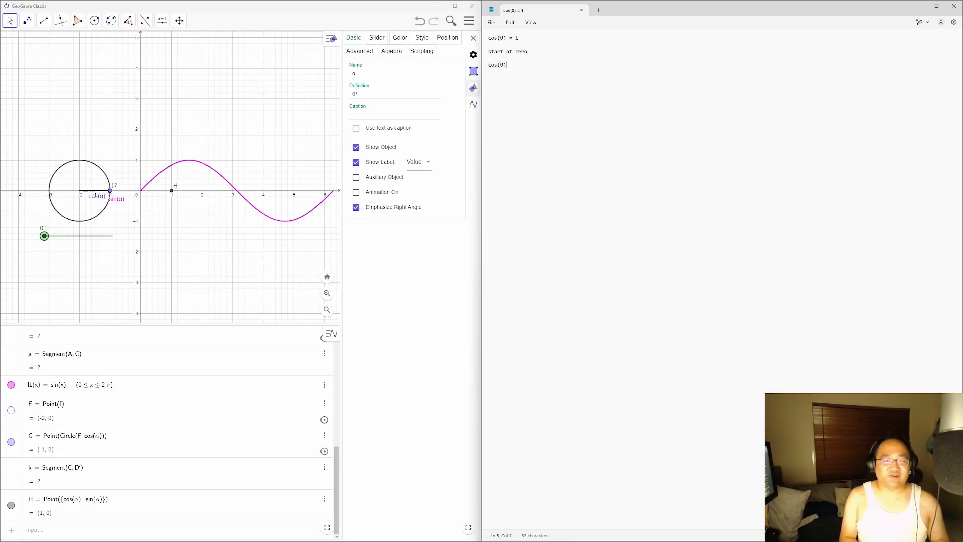
pyautogui.press('BackSpace')
pyautogui.press('BackSpace')
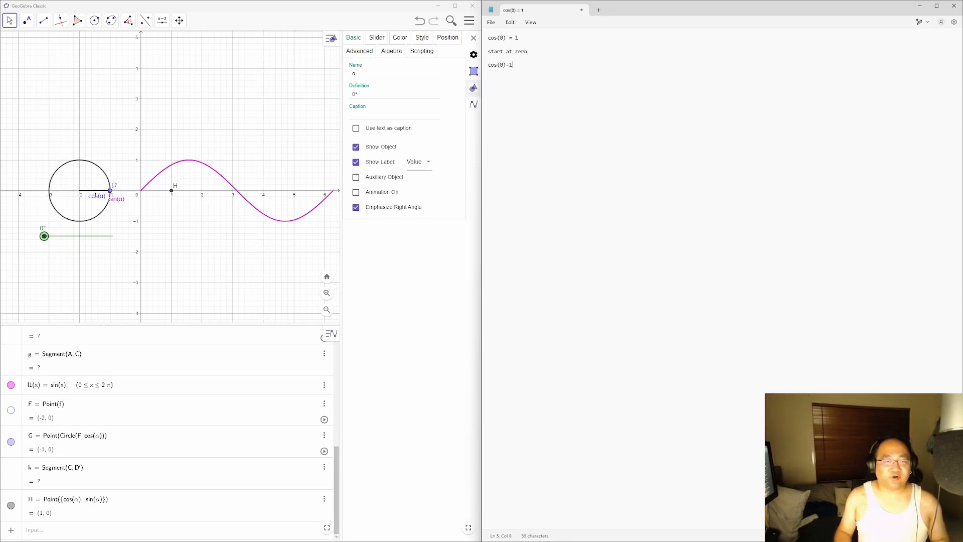
# Step: Change H's x-coordinate to cos(α)-1 and test the shifted point with the α slider
pyautogui.click(84, 498)
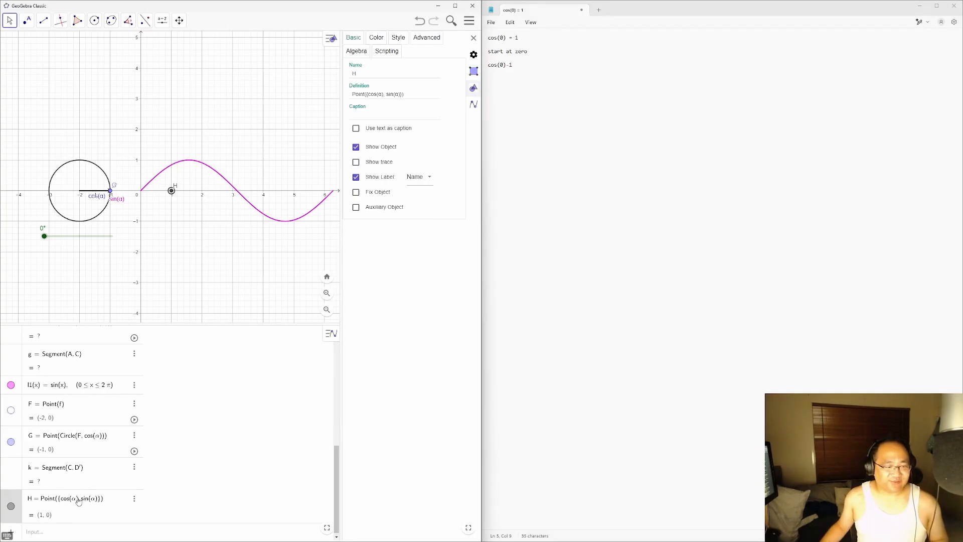
pyautogui.click(79, 499)
pyautogui.write('-1')
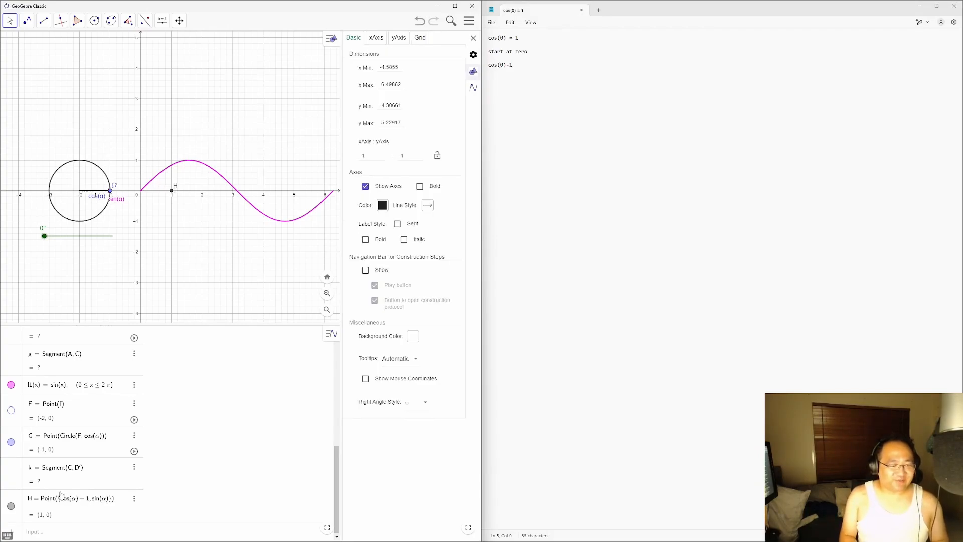
pyautogui.press('Return')
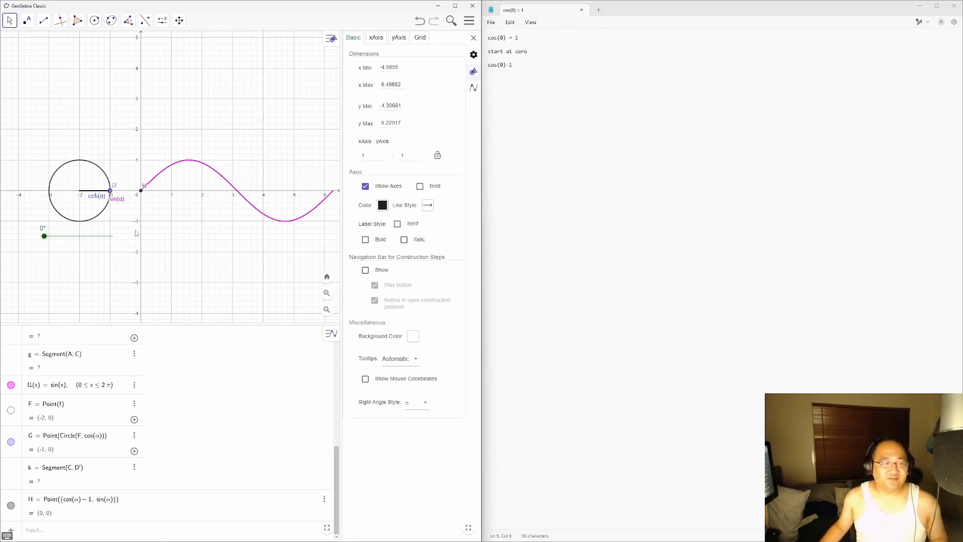
pyautogui.moveTo(45, 236); pyautogui.dragTo(44, 237)
# Step: Reopen H's definition, add a +, then return to the Notepad notes
pyautogui.click(92, 500)
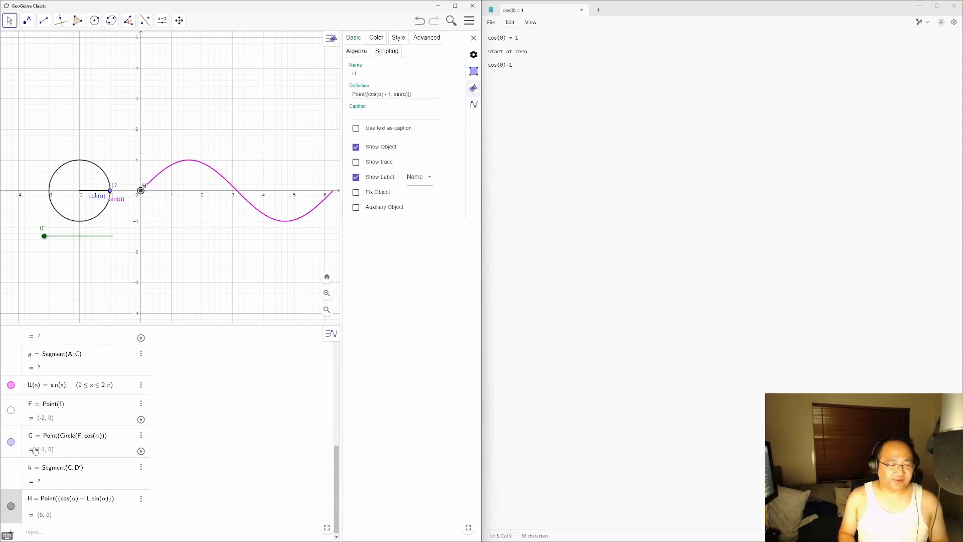
pyautogui.write('+')
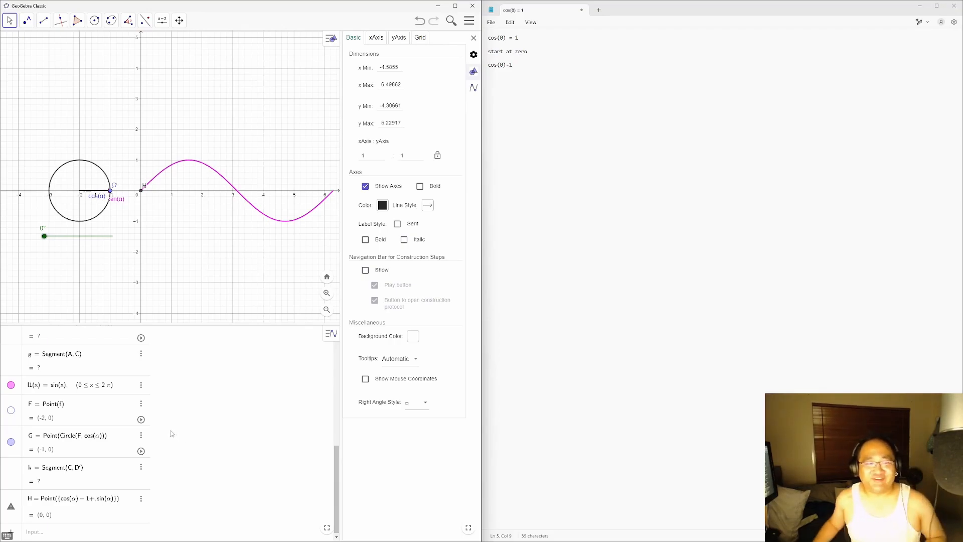
pyautogui.click(590, 182)
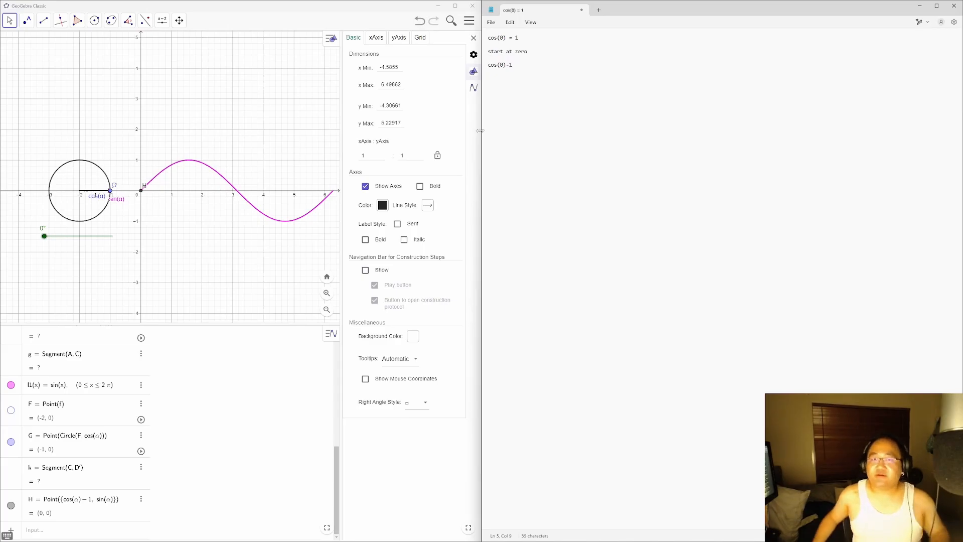
# Step: Search Firefox for 'angle to radians', read the result, then close that tab
pyautogui.moveTo(612, 10); pyautogui.dragTo(343, 150)
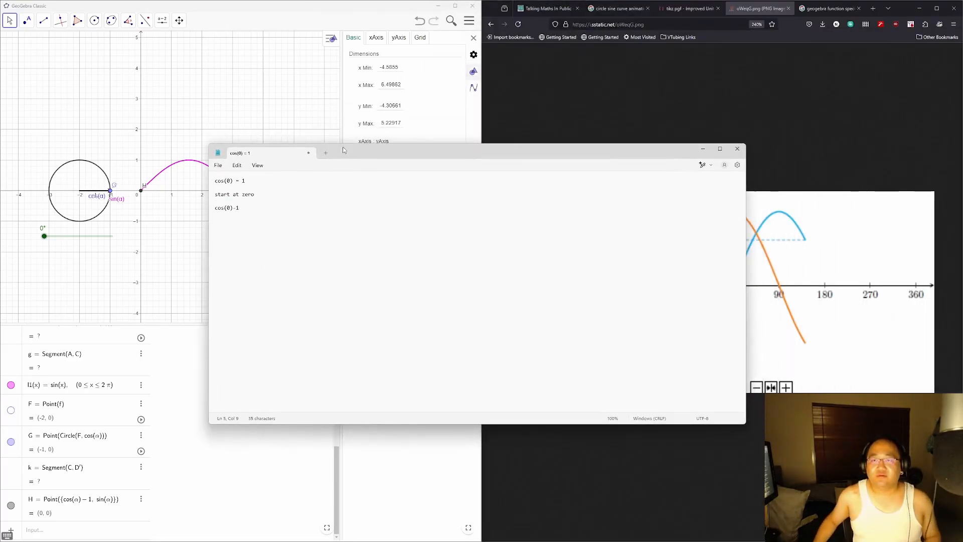
pyautogui.click(723, 95)
pyautogui.hotkey('ctrl', 't')
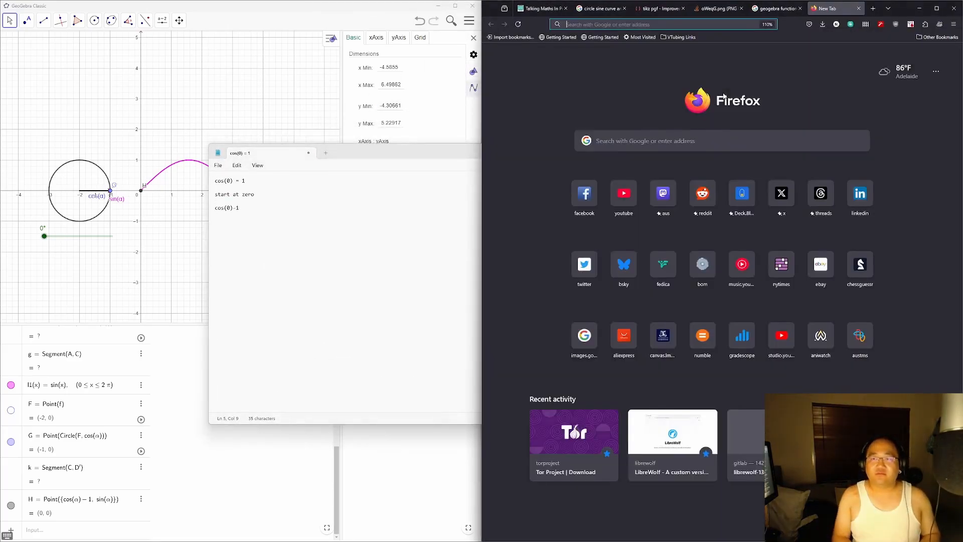
pyautogui.write('angle to')
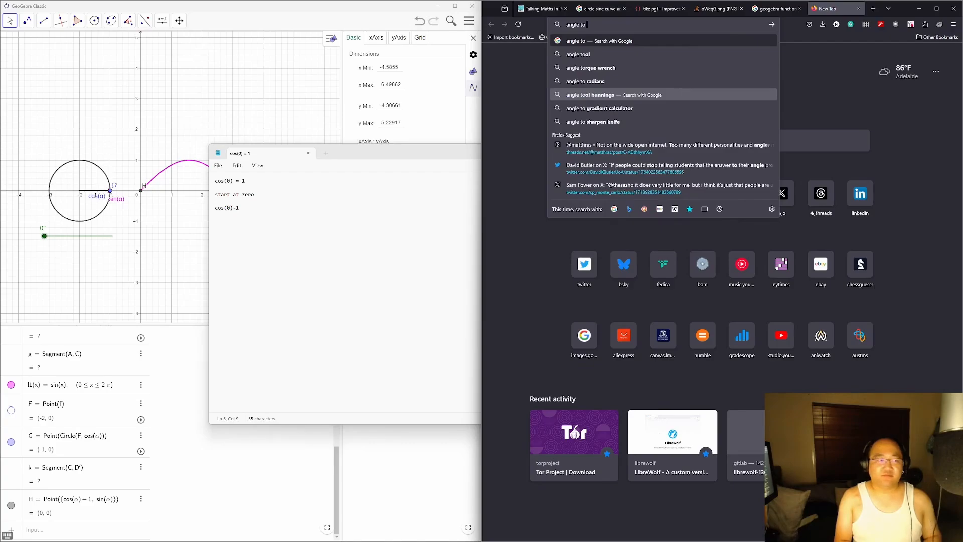
pyautogui.write(' radians')
pyautogui.press('Return')
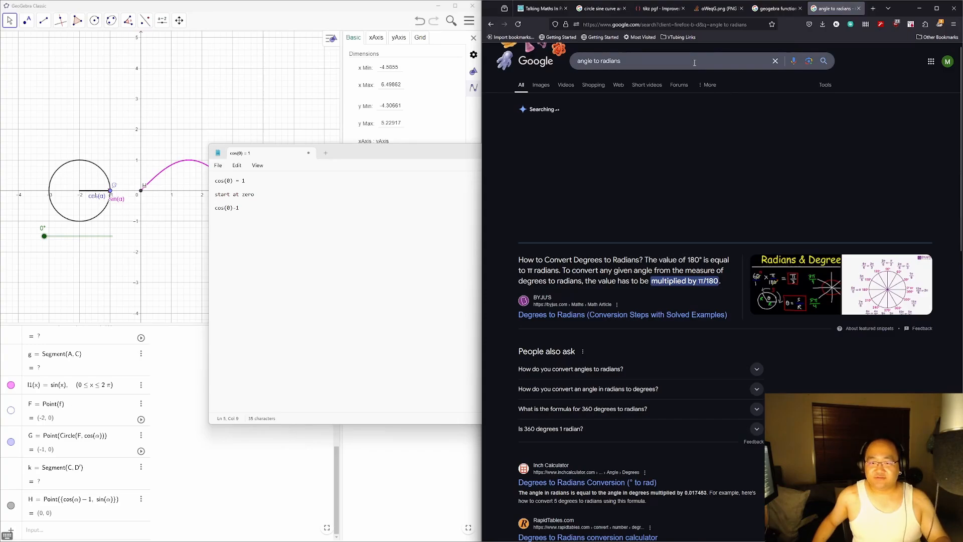
pyautogui.click(858, 8)
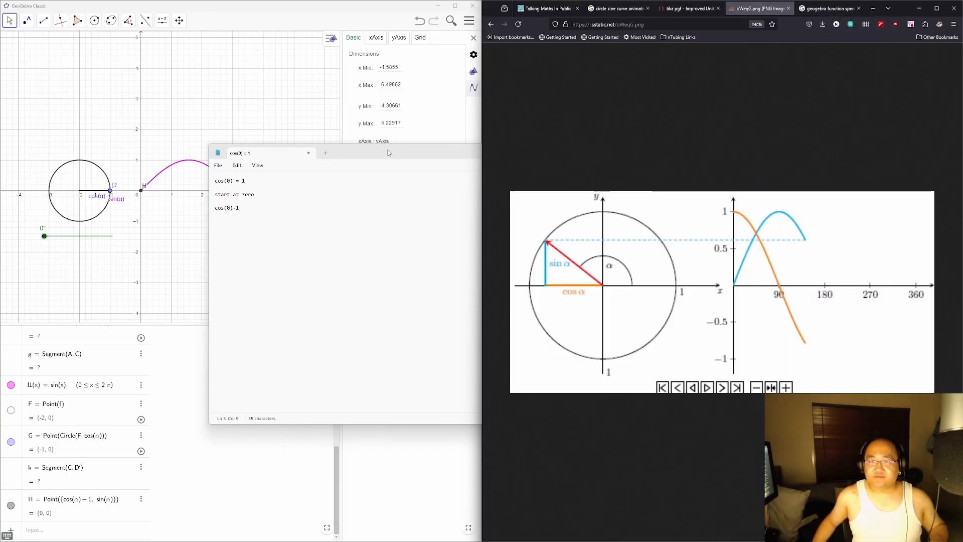
pyautogui.moveTo(395, 151); pyautogui.dragTo(589, 116)
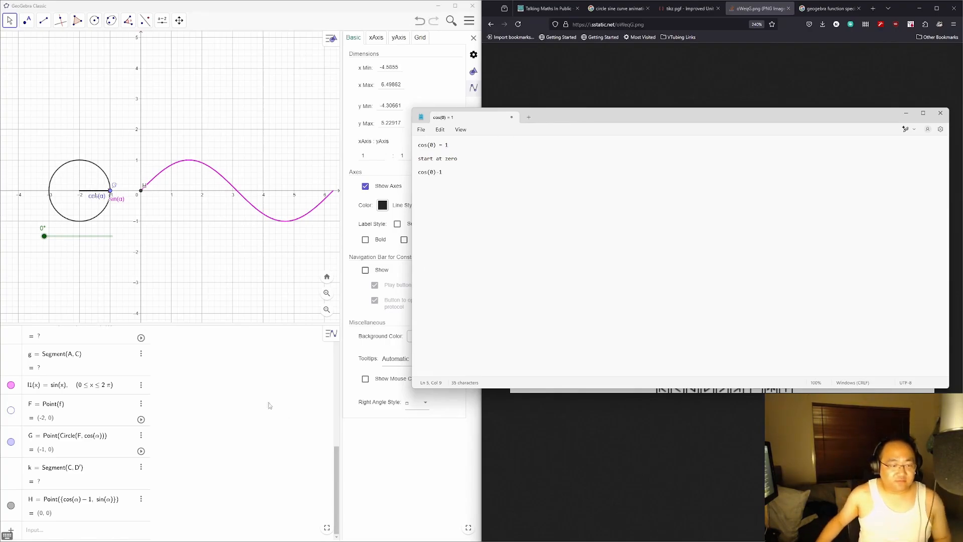
# Step: Replace H's x-coordinate cos(α)−1 with α/180π
pyautogui.click(83, 503)
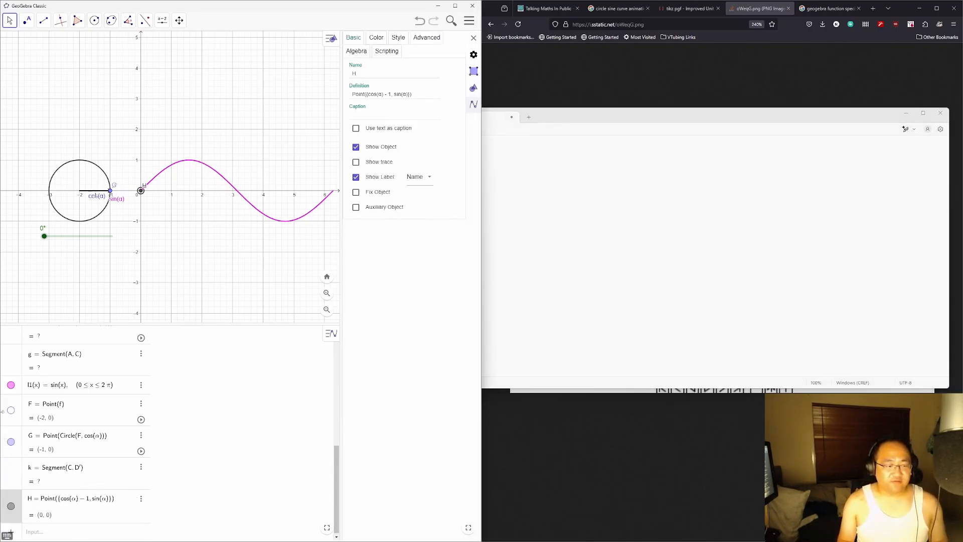
pyautogui.press('BackSpace')
pyautogui.press('BackSpace')
pyautogui.press('BackSpace')
pyautogui.press('BackSpace')
pyautogui.press('BackSpace')
pyautogui.press('BackSpace')
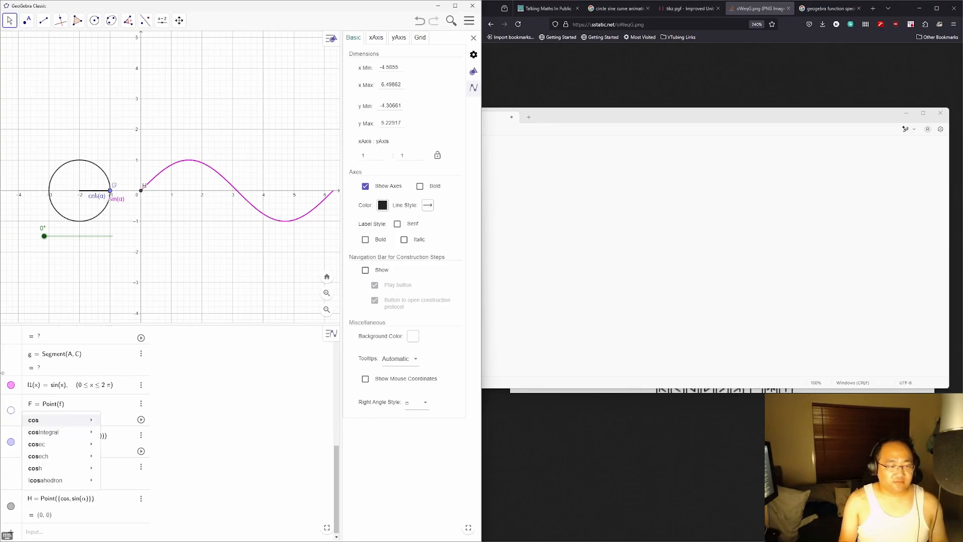
pyautogui.press('BackSpace')
pyautogui.press('BackSpace')
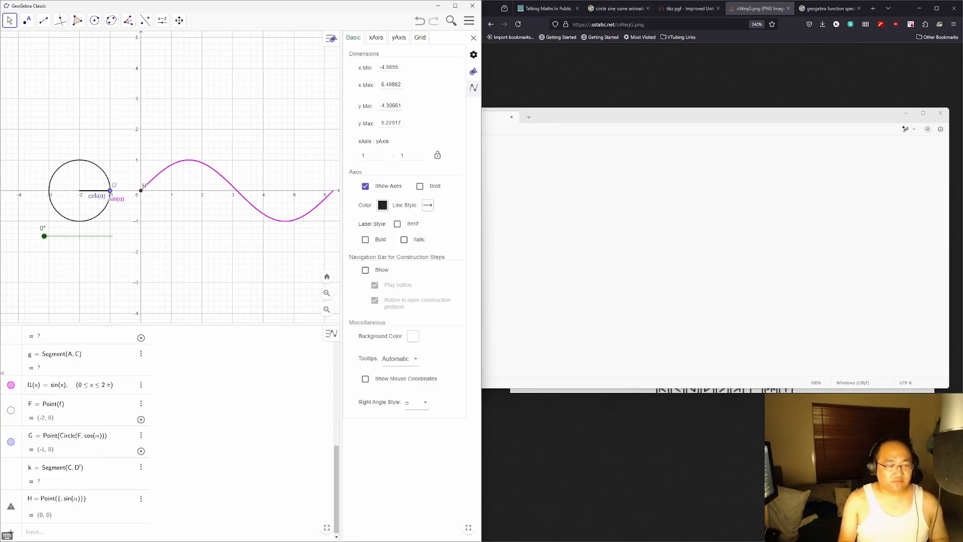
pyautogui.write('α/180')
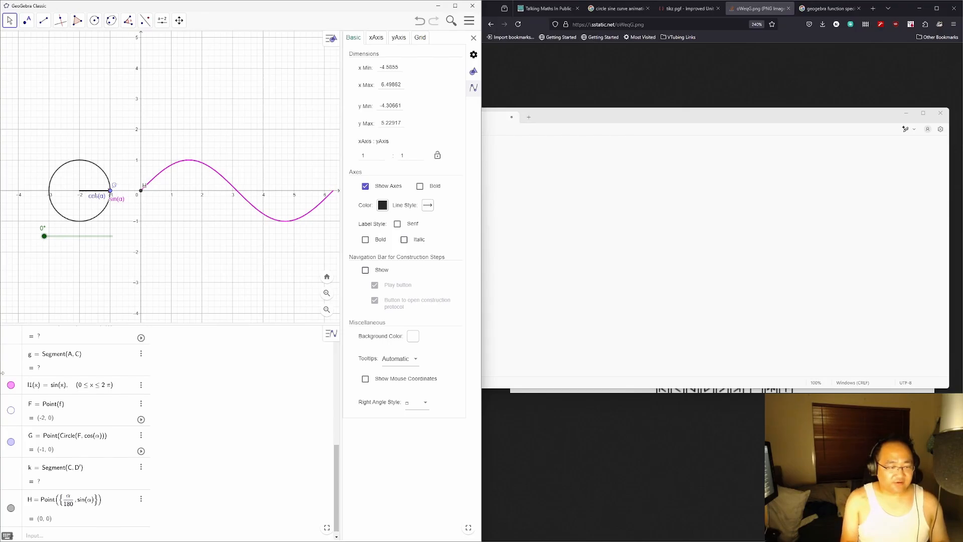
pyautogui.write('π')
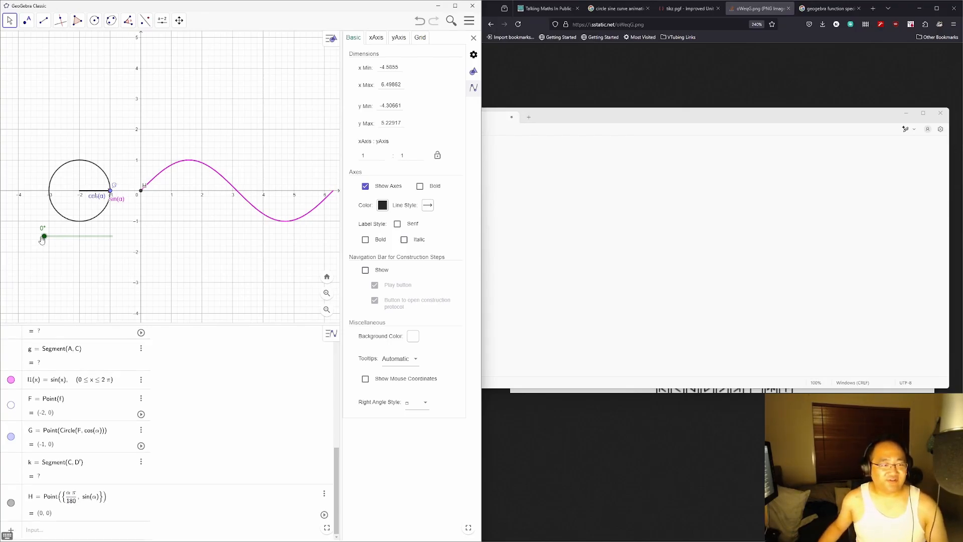
# Step: Sweep the α slider toward 130° to test H, then reopen H's definition
pyautogui.moveTo(44, 236); pyautogui.dragTo(66, 246)
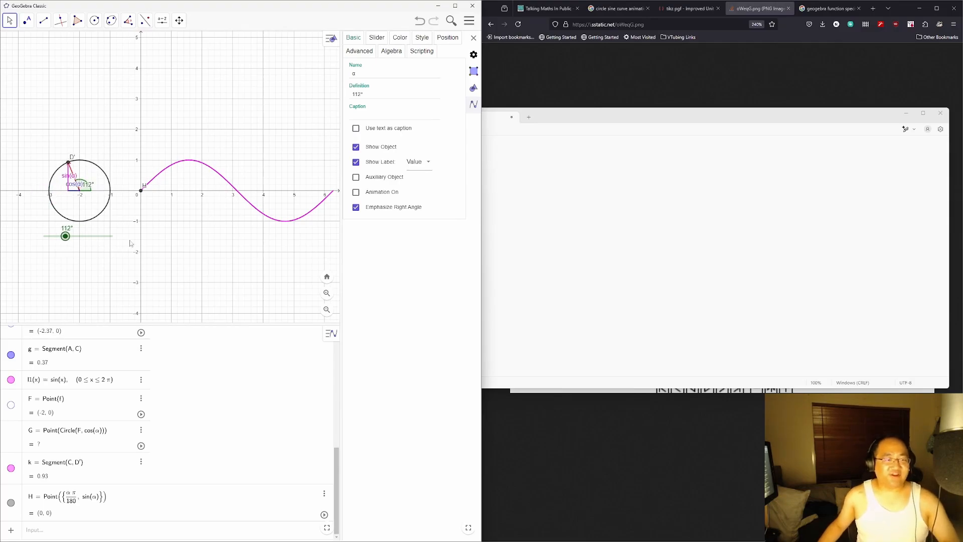
pyautogui.click(125, 497)
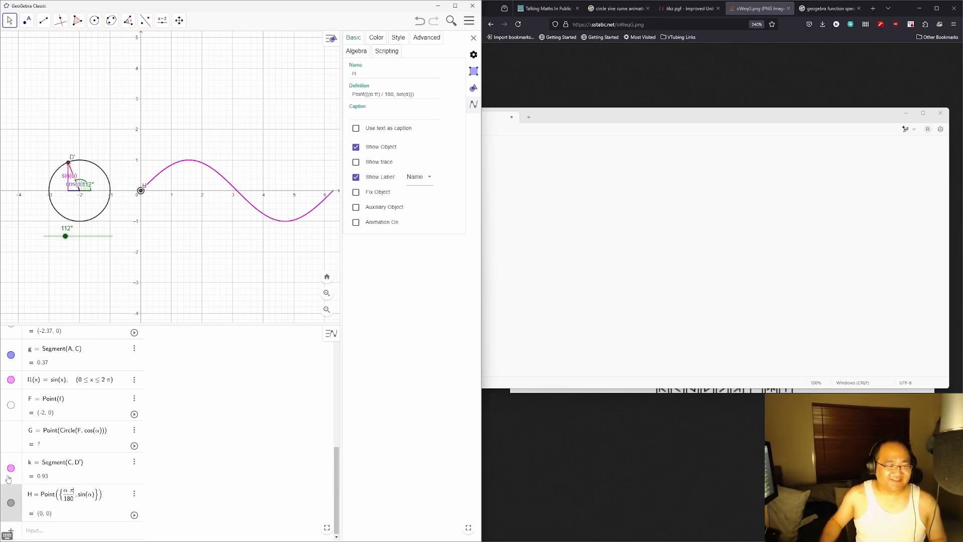
pyautogui.press('Escape')
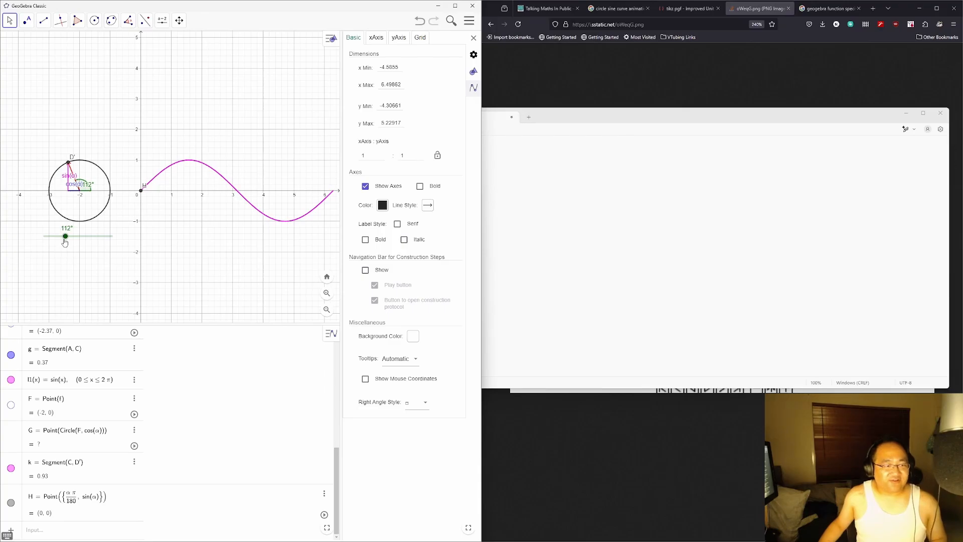
pyautogui.moveTo(66, 237)
pyautogui.mouseDown()
pyautogui.moveTo(82, 242)
pyautogui.moveTo(50, 243)
pyautogui.moveTo(70, 245)
pyautogui.mouseUp()
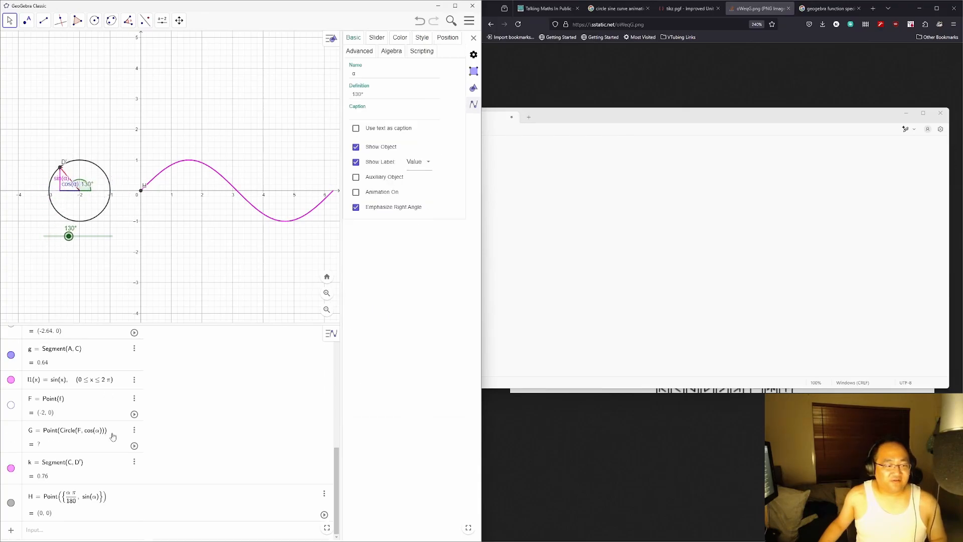
pyautogui.click(73, 497)
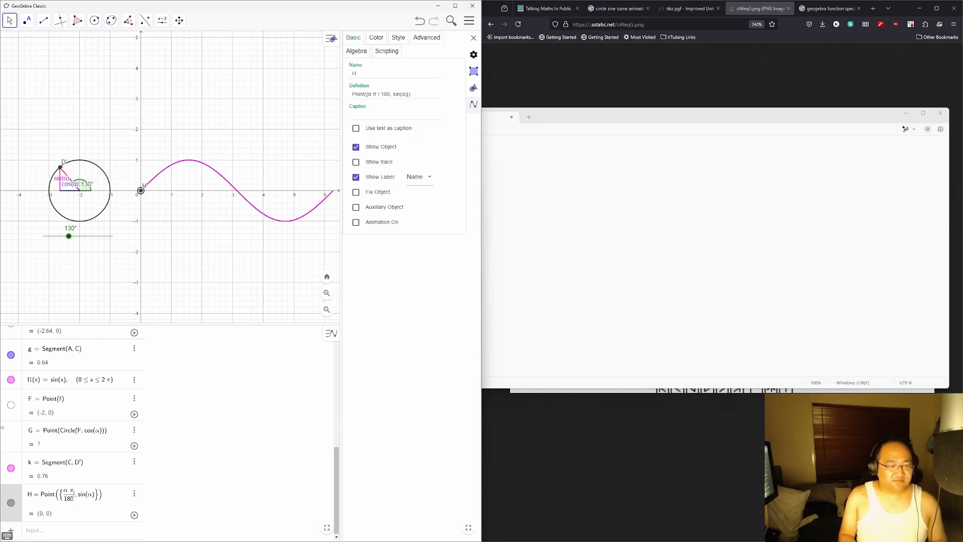
# Step: Create a new angle object γ equal to α, showing 130°
pyautogui.press('Escape')
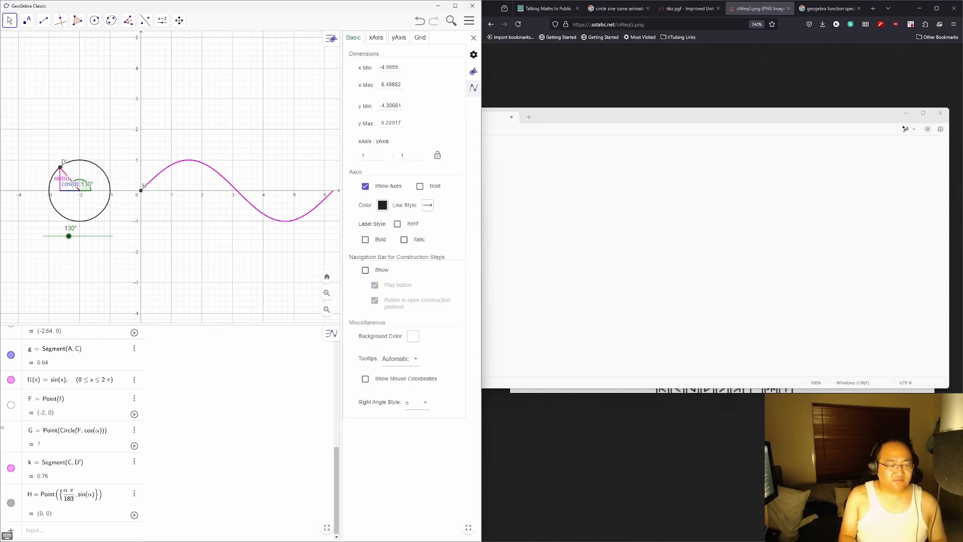
pyautogui.click(53, 538)
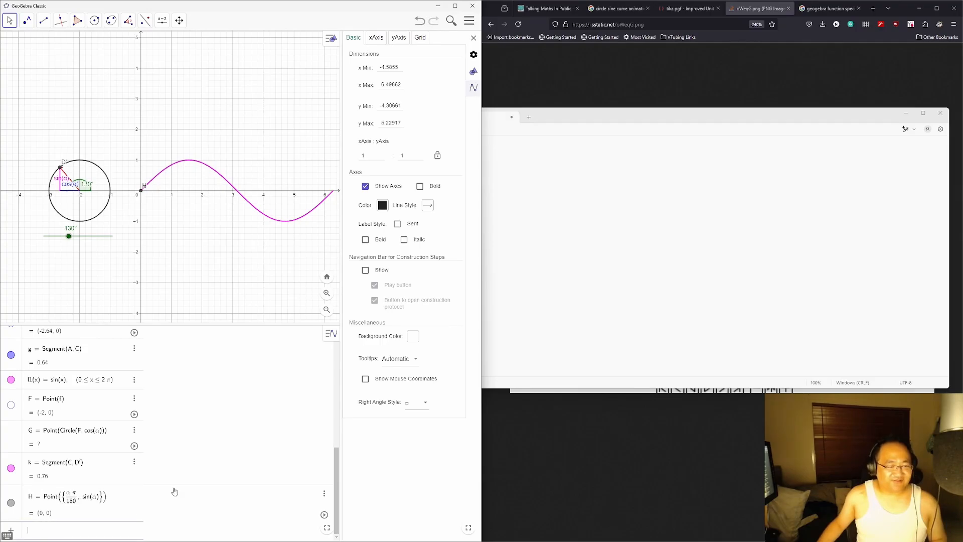
pyautogui.write('α')
pyautogui.press('Return')
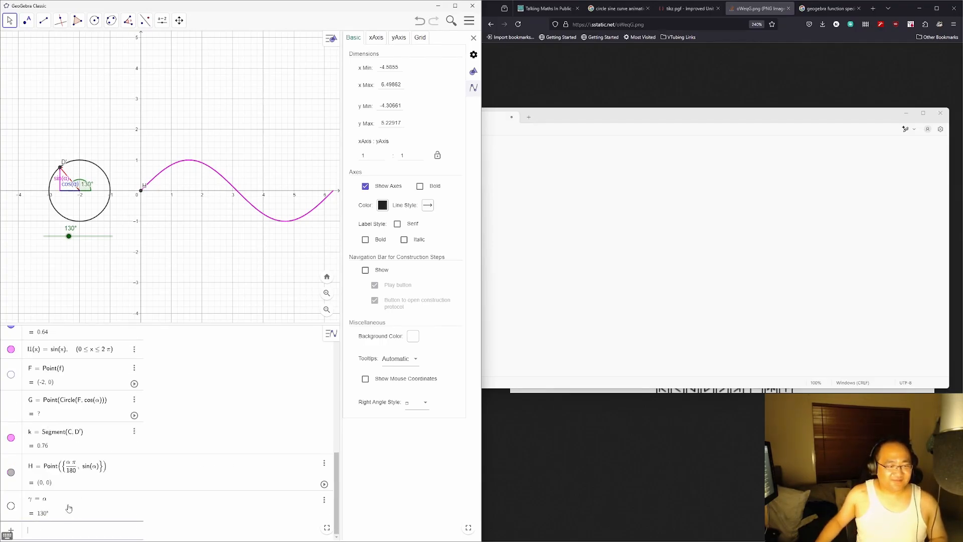
# Step: Start redefining γ as Radius, then abandon the edit
pyautogui.click(68, 508)
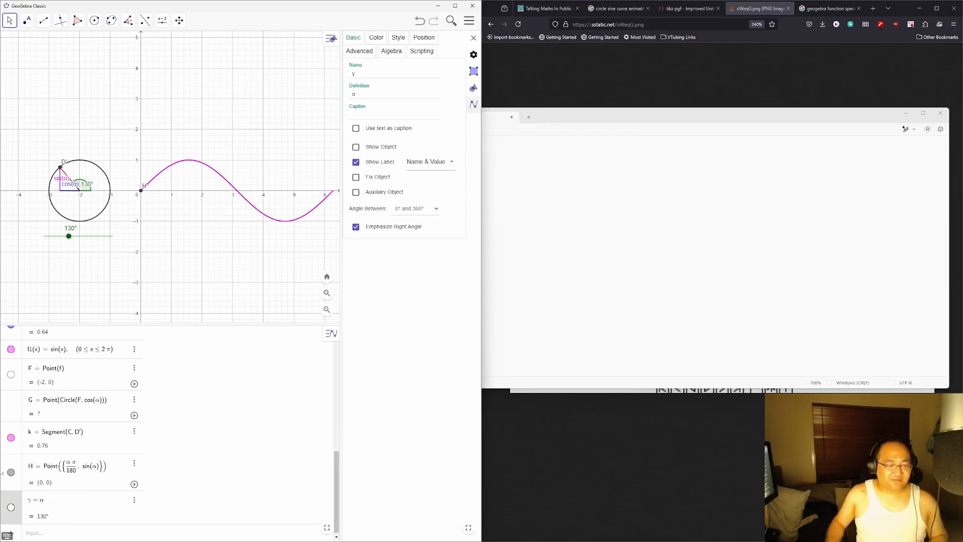
pyautogui.press('BackSpace')
pyautogui.press('BackSpace')
pyautogui.press('BackSpace')
pyautogui.write('Radian')
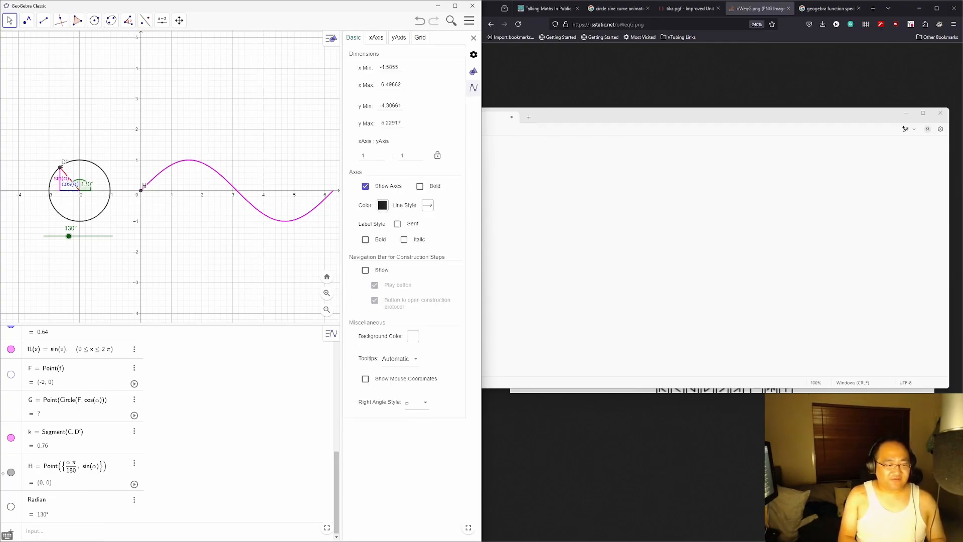
pyautogui.press('BackSpace')
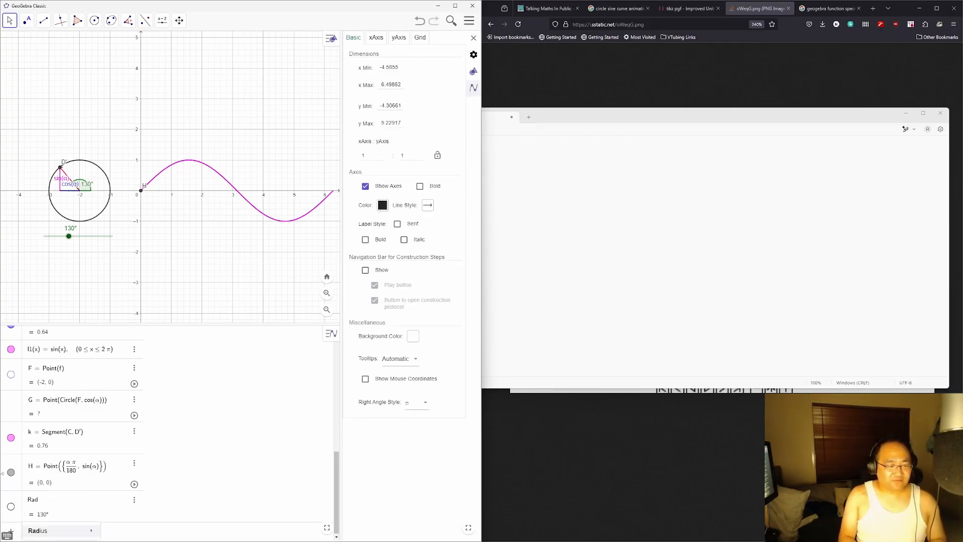
pyautogui.press('BackSpace')
pyautogui.press('BackSpace')
pyautogui.press('BackSpace')
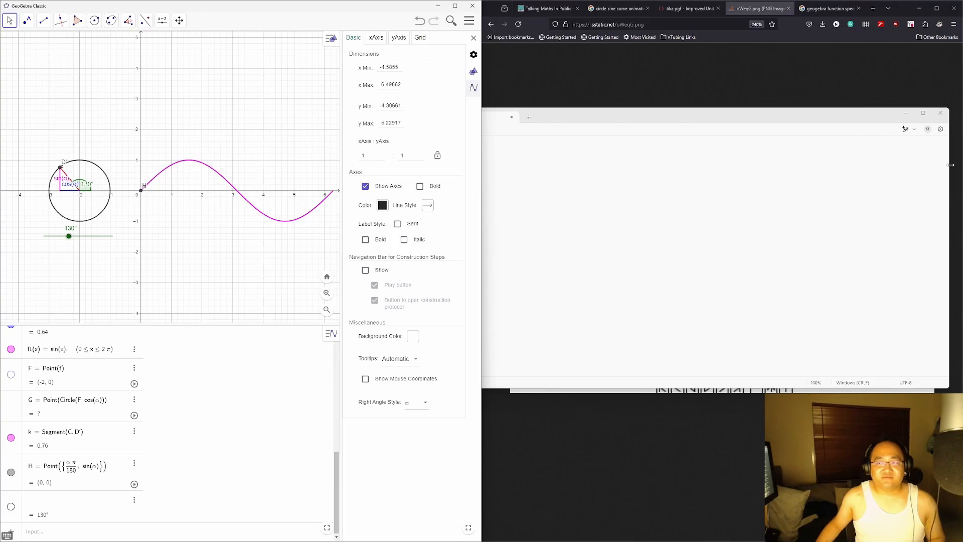
# Step: Minimize the Notepad window and delete the γ object
pyautogui.moveTo(950, 165); pyautogui.dragTo(862, 175)
pyautogui.moveTo(776, 116); pyautogui.dragTo(842, 100)
pyautogui.click(885, 96)
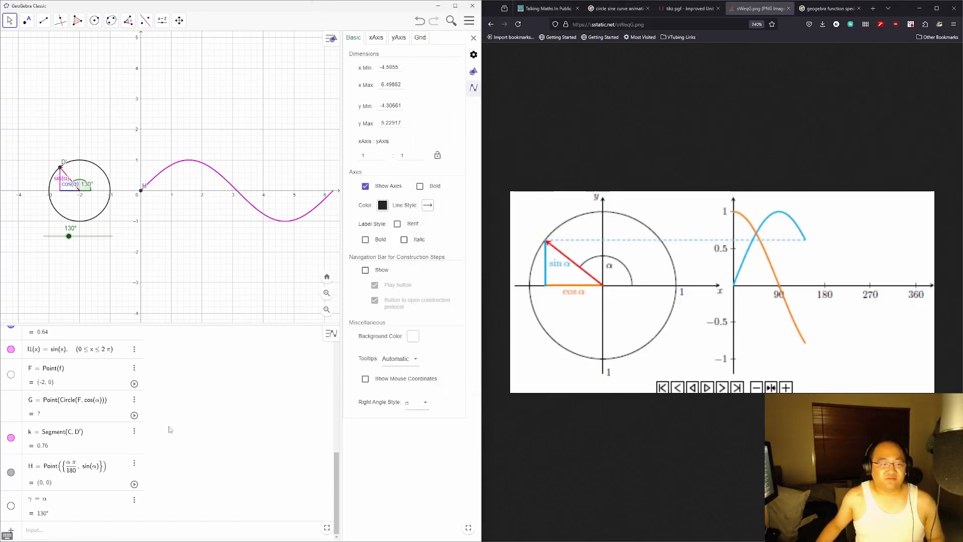
pyautogui.click(134, 500)
pyautogui.click(152, 518)
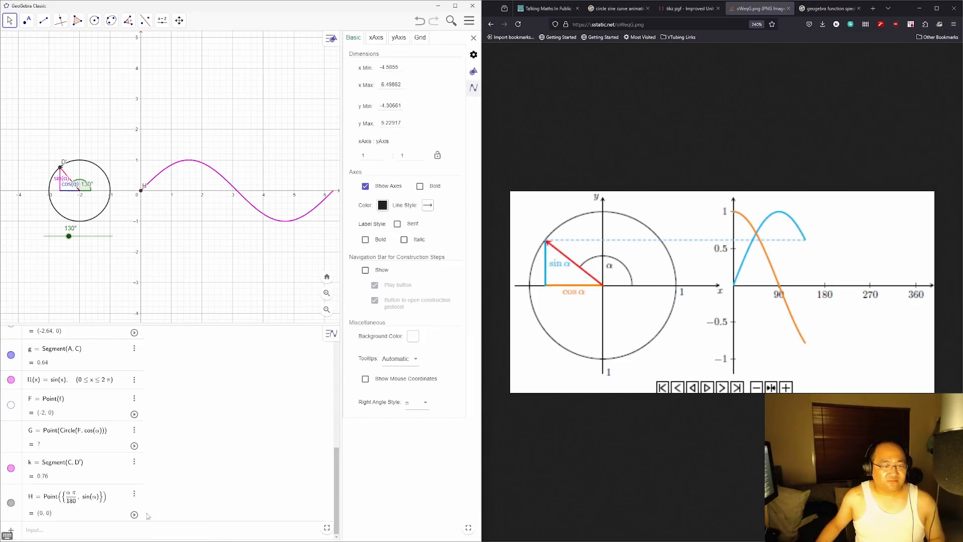
# Step: Append *pi to H's x-coordinate α/180 and drag α to 164°
pyautogui.click(75, 504)
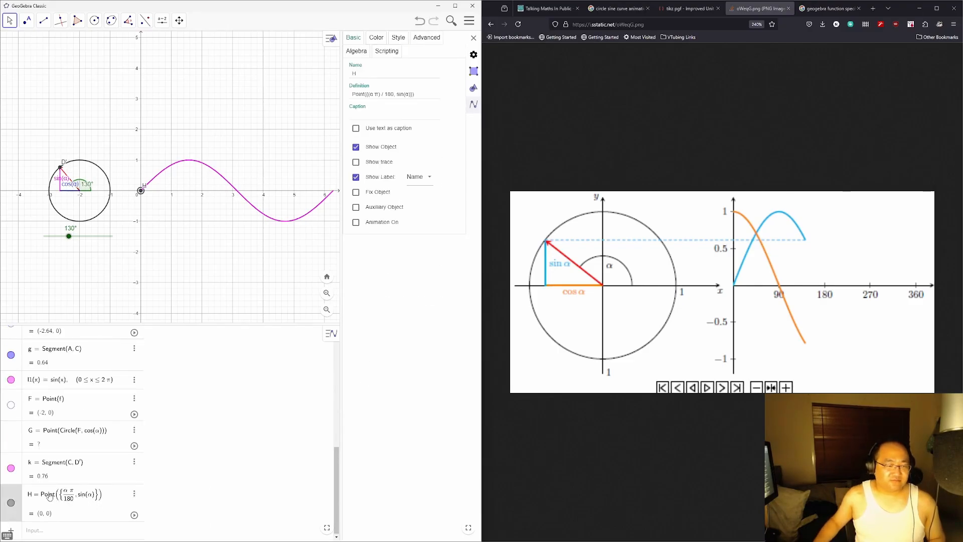
pyautogui.press('Escape')
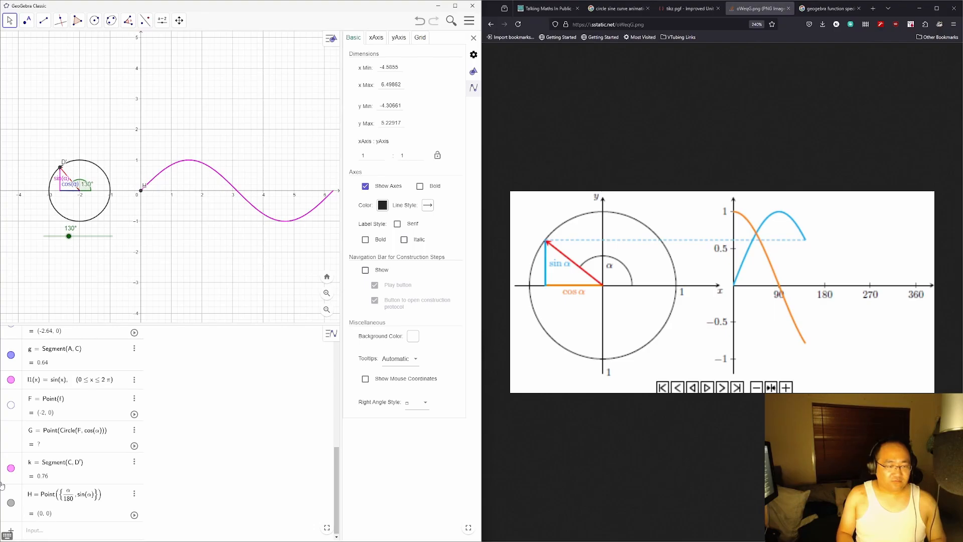
pyautogui.write('*pi')
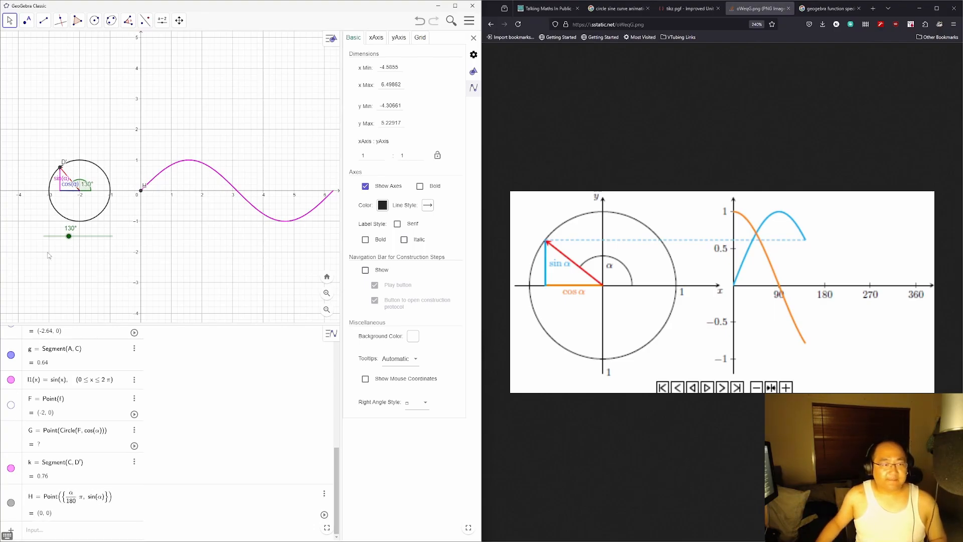
pyautogui.moveTo(69, 236)
pyautogui.mouseDown()
pyautogui.moveTo(95, 238)
pyautogui.moveTo(75, 237)
pyautogui.mouseUp()
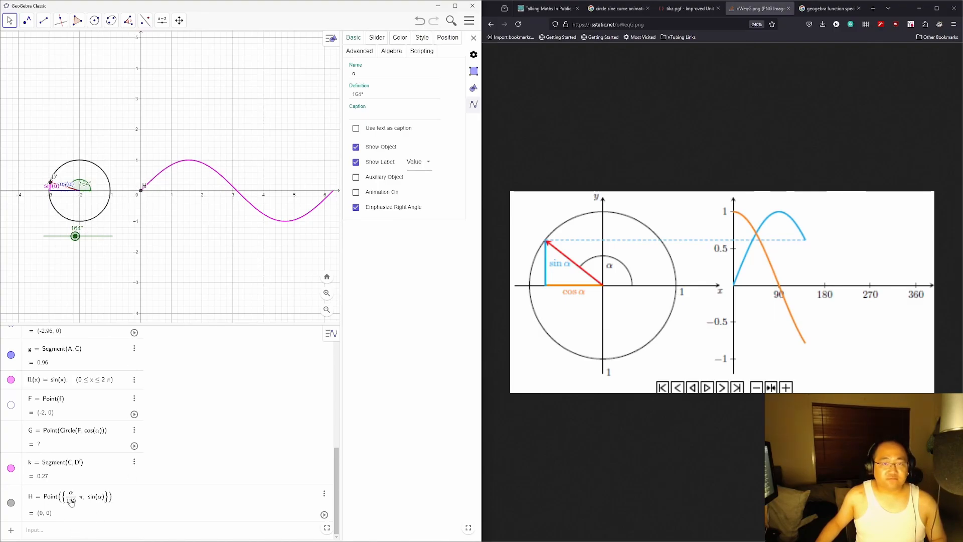
# Step: Search 'geogebra convert radians to degrees', visit the Radians to Degrees page, and go back
pyautogui.hotkey('ctrl', 't')
pyautogui.write('ge')
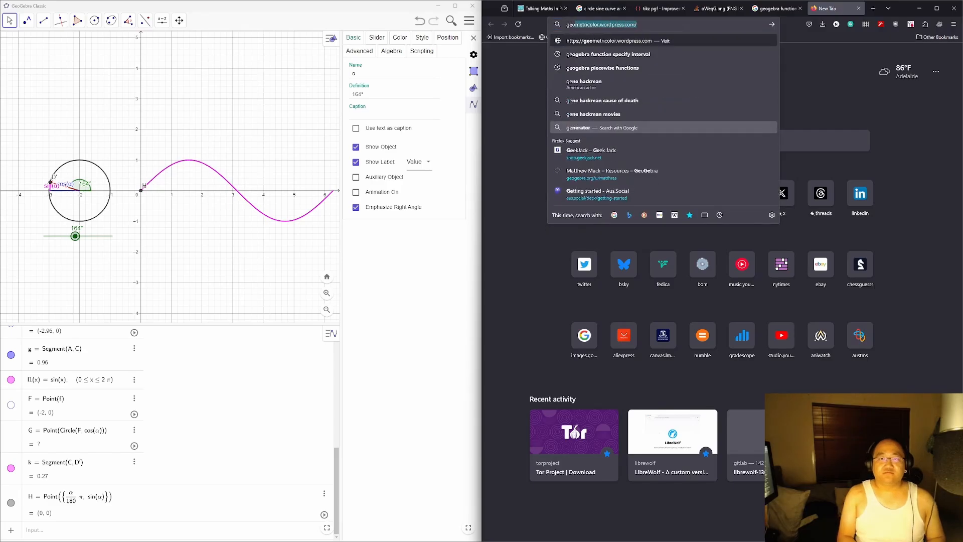
pyautogui.write('ogebra convert radians')
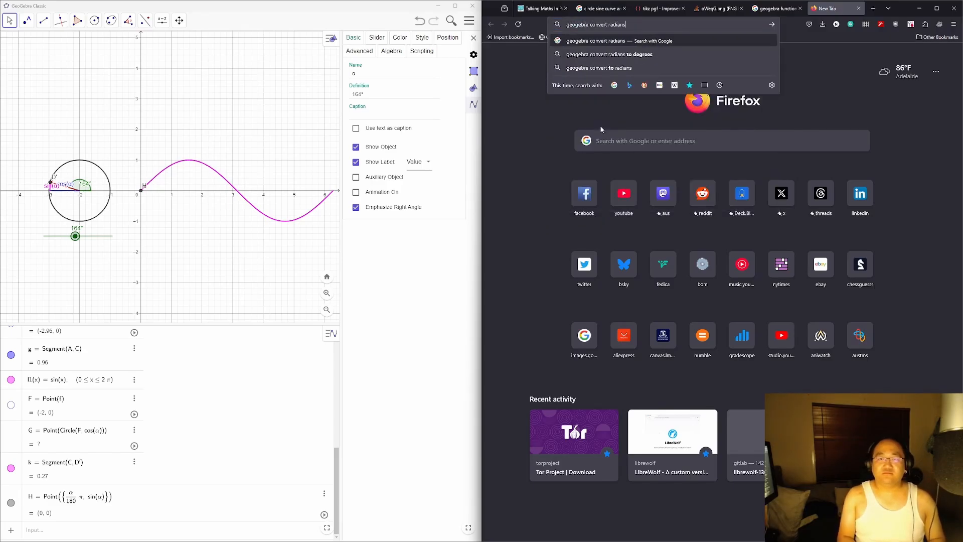
pyautogui.press('Down')
pyautogui.press('Return')
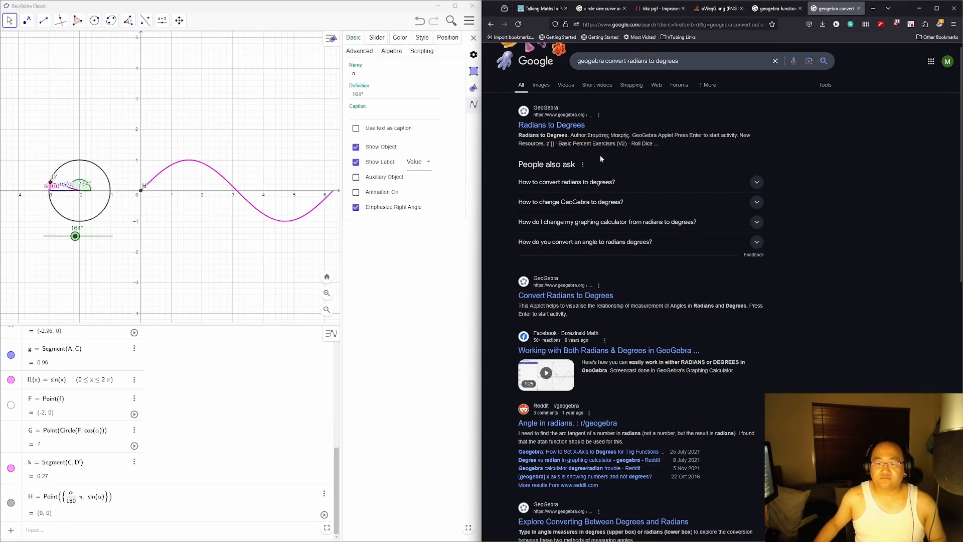
pyautogui.click(578, 132)
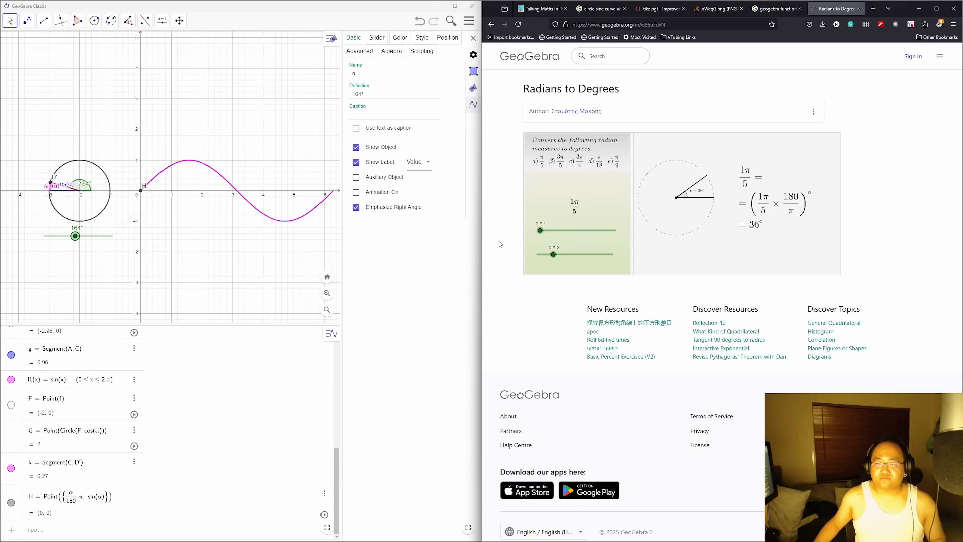
pyautogui.hotkey('alt', 'Left')
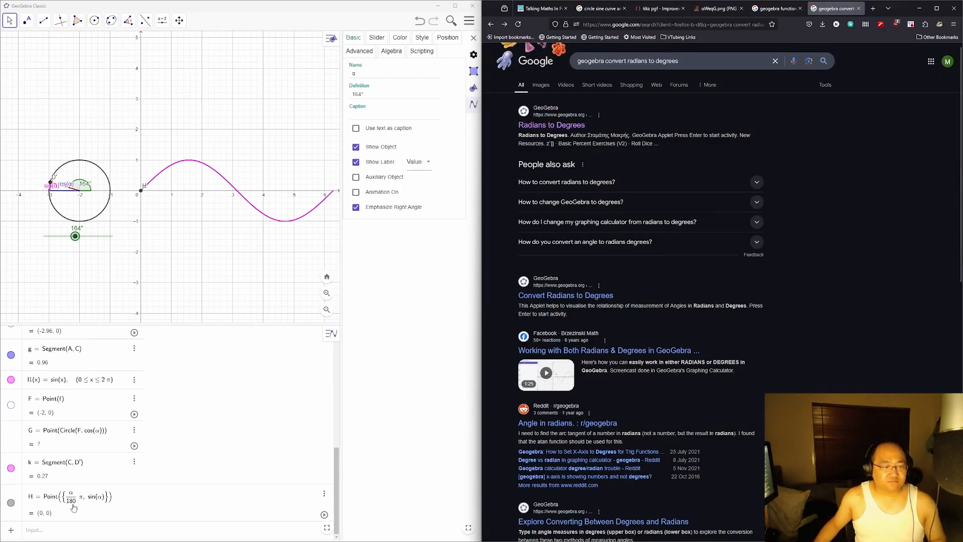
# Step: Remove π from H's x-coordinate and commit the edit
pyautogui.click(75, 503)
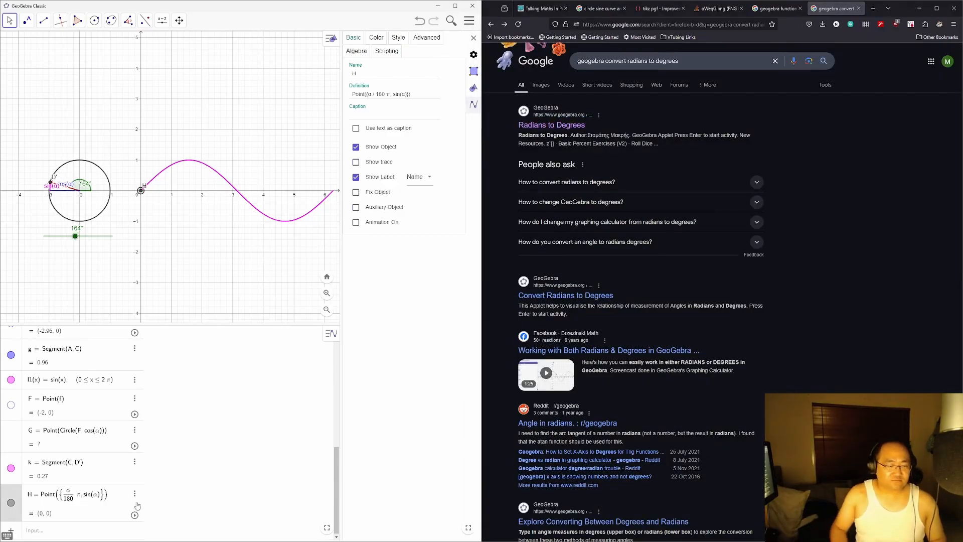
pyautogui.press('Escape')
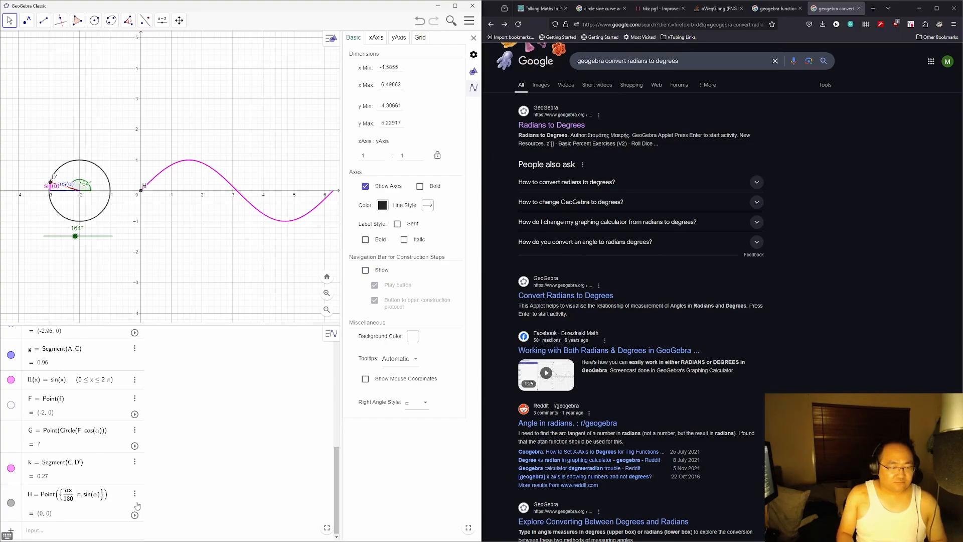
pyautogui.press('BackSpace')
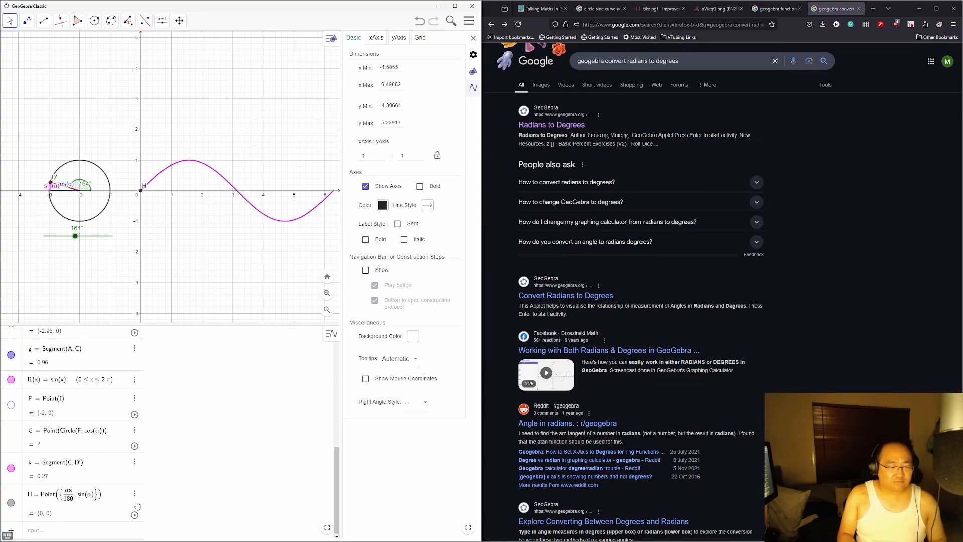
pyautogui.press('Return')
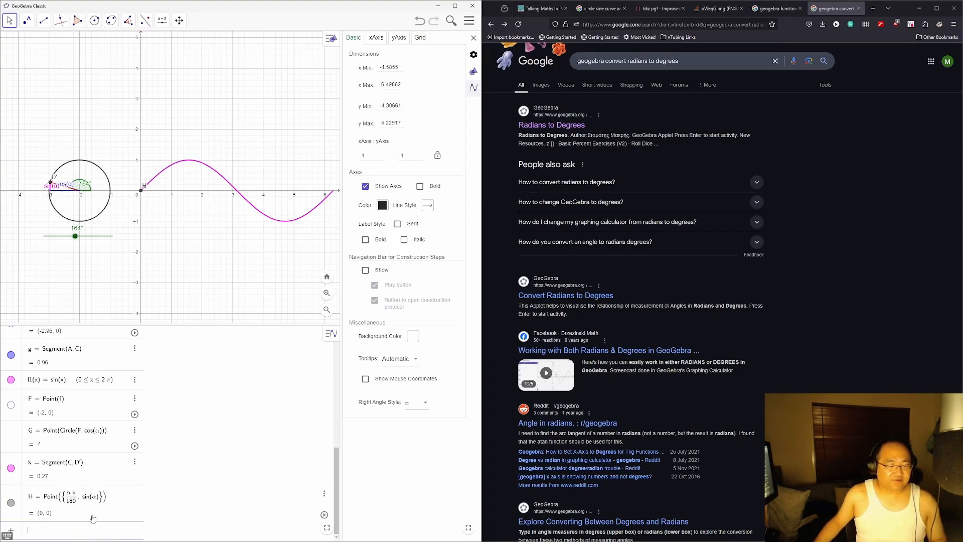
# Step: Define xcoordinate = α*pi/180 in the Input bar
pyautogui.write('xco')
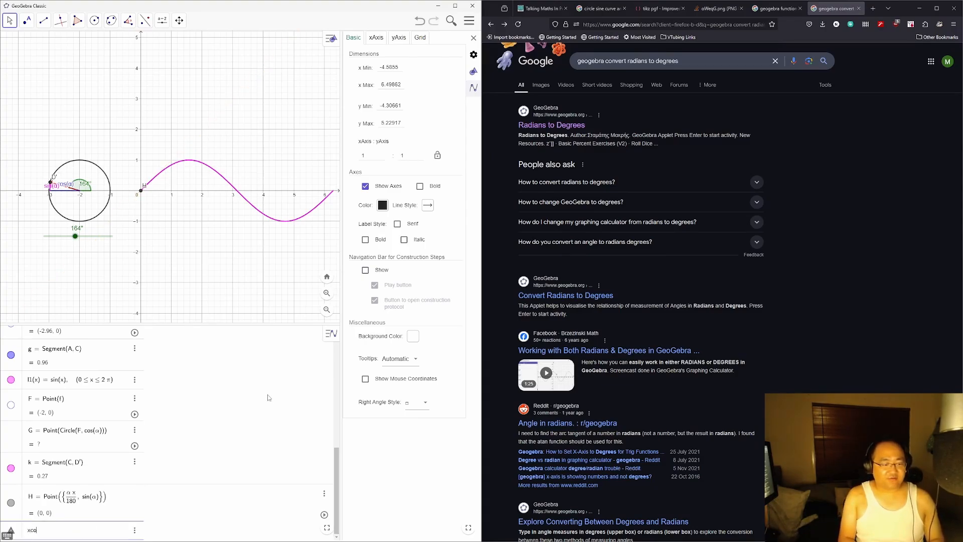
pyautogui.write('ordinate =')
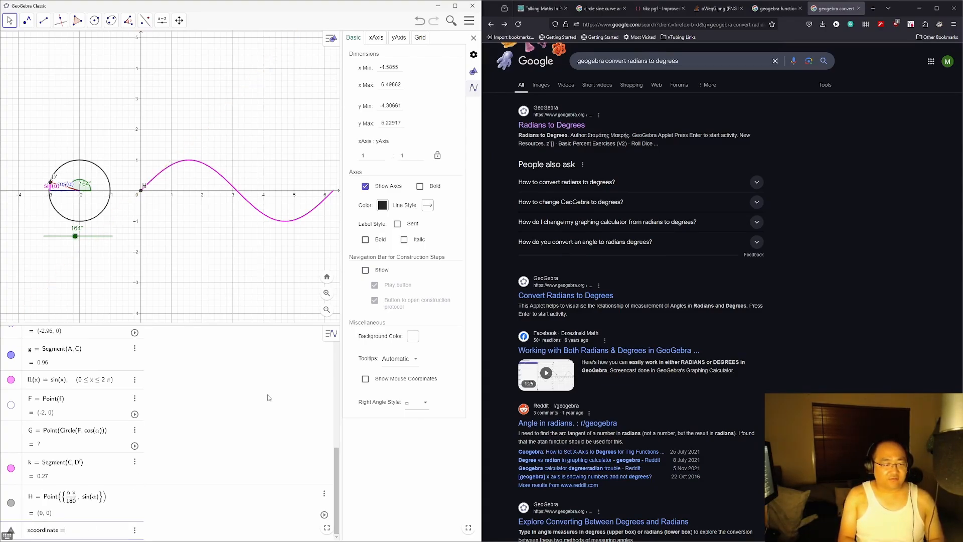
pyautogui.write(' αx')
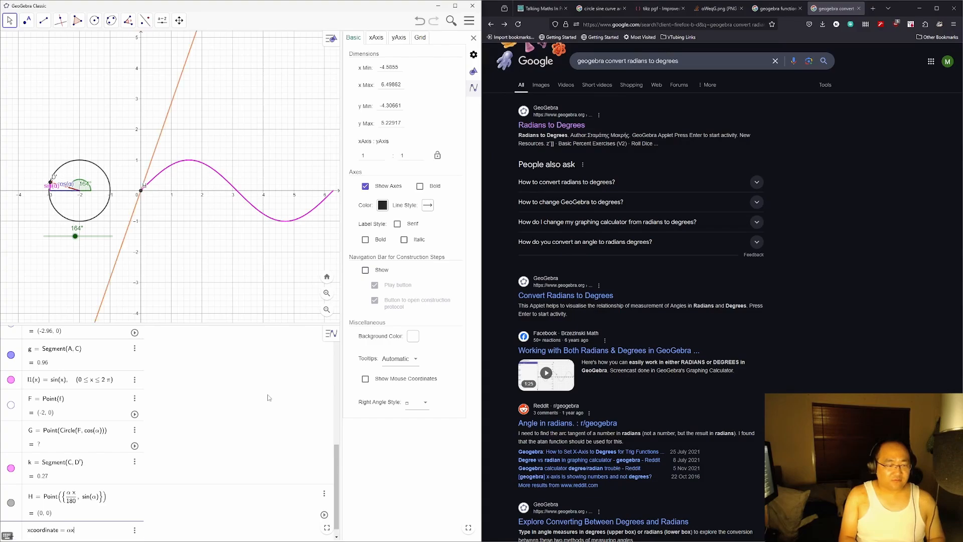
pyautogui.press('BackSpace')
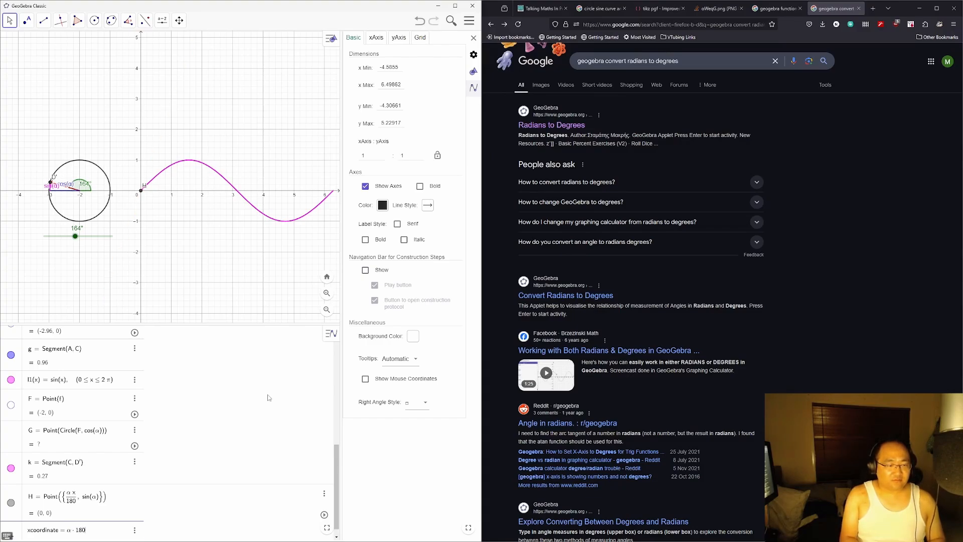
pyautogui.write('*pi/180')
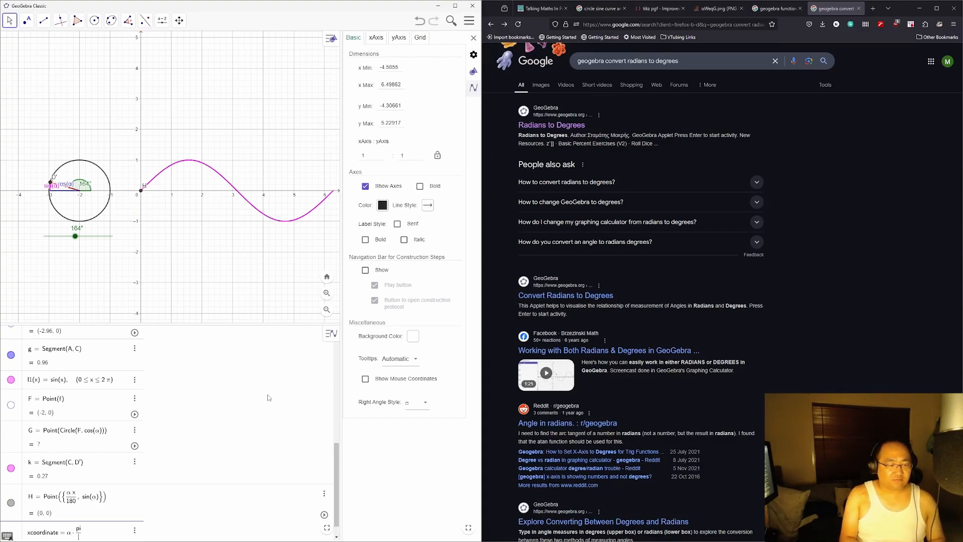
pyautogui.press('Return')
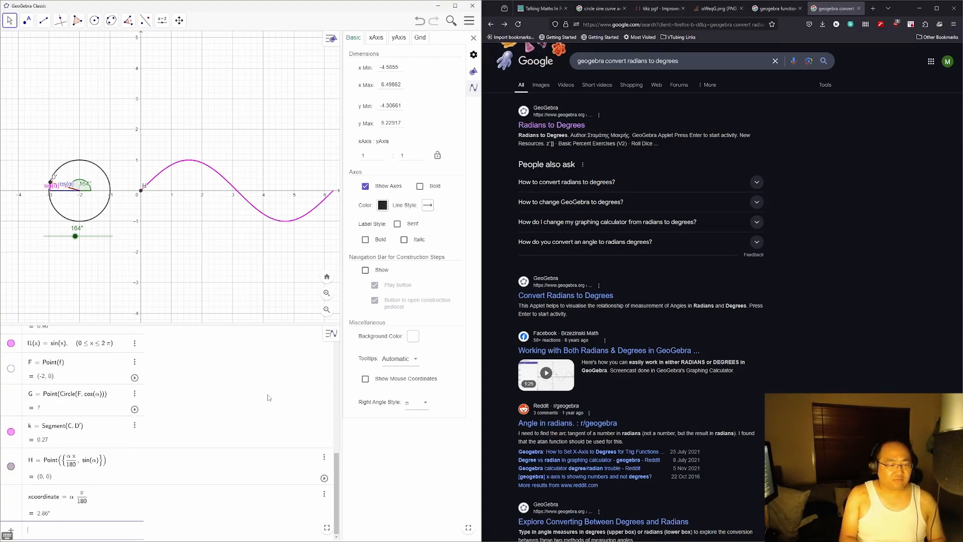
# Step: Redefine H as Point({xcoordinate, sin(α)})
pyautogui.click(71, 464)
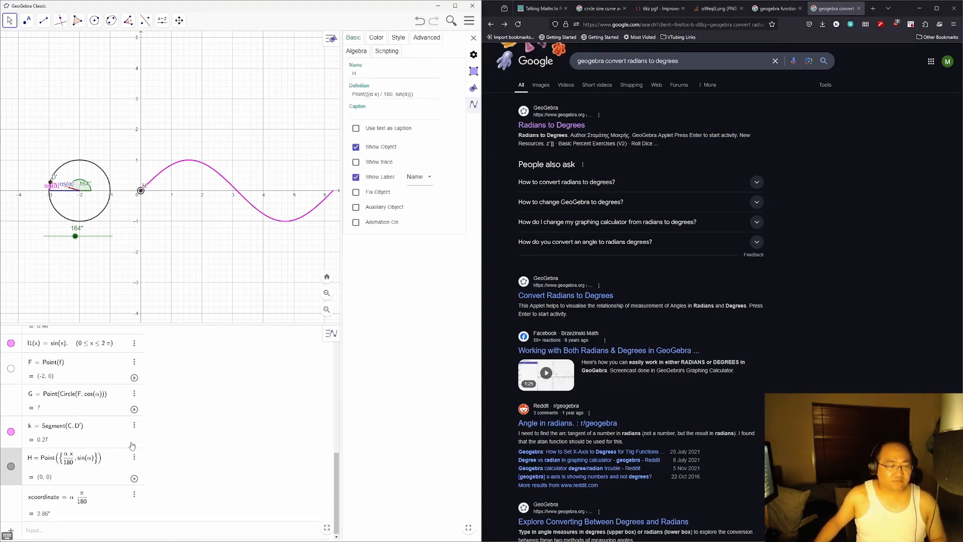
pyautogui.press('BackSpace')
pyautogui.press('BackSpace')
pyautogui.press('BackSpace')
pyautogui.press('BackSpace')
pyautogui.press('BackSpace')
pyautogui.press('BackSpace')
pyautogui.write('xcood')
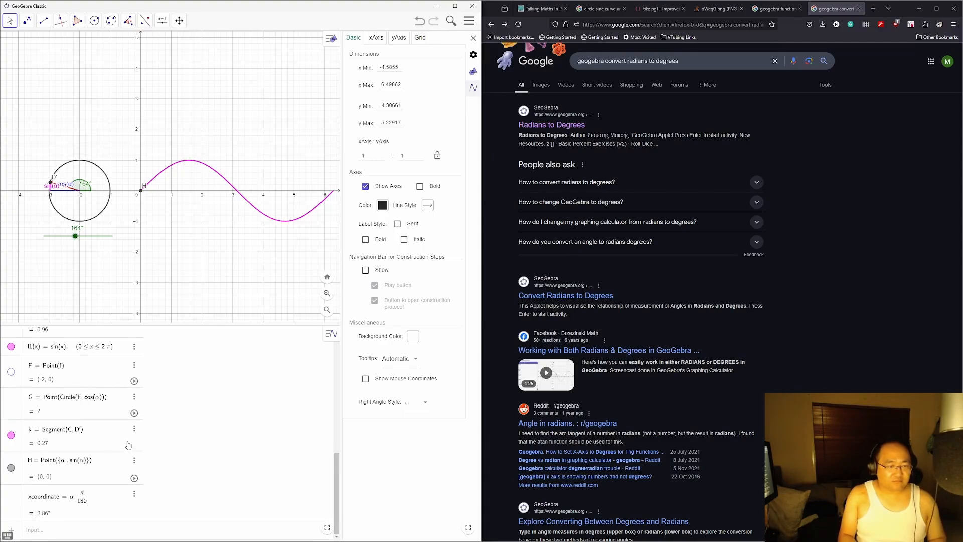
pyautogui.press('BackSpace')
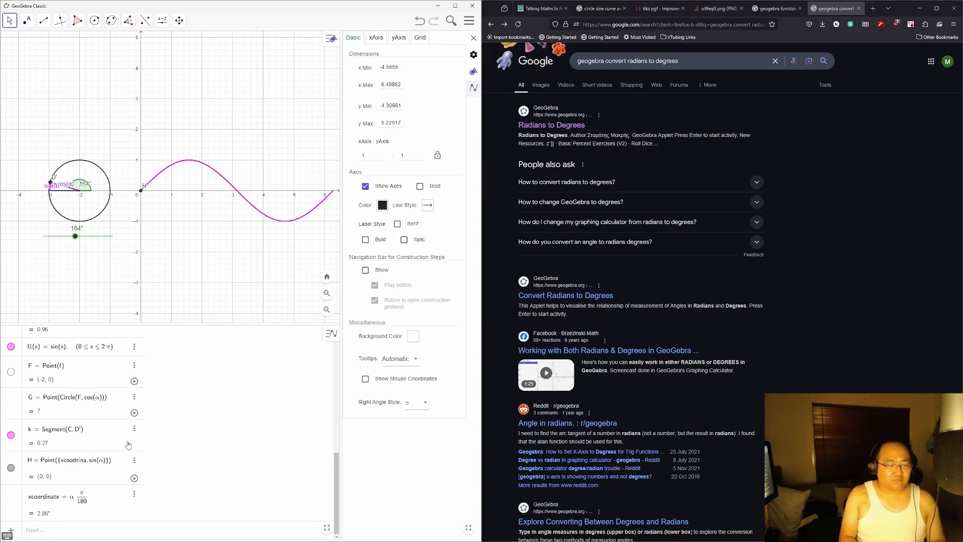
pyautogui.write('rdinate')
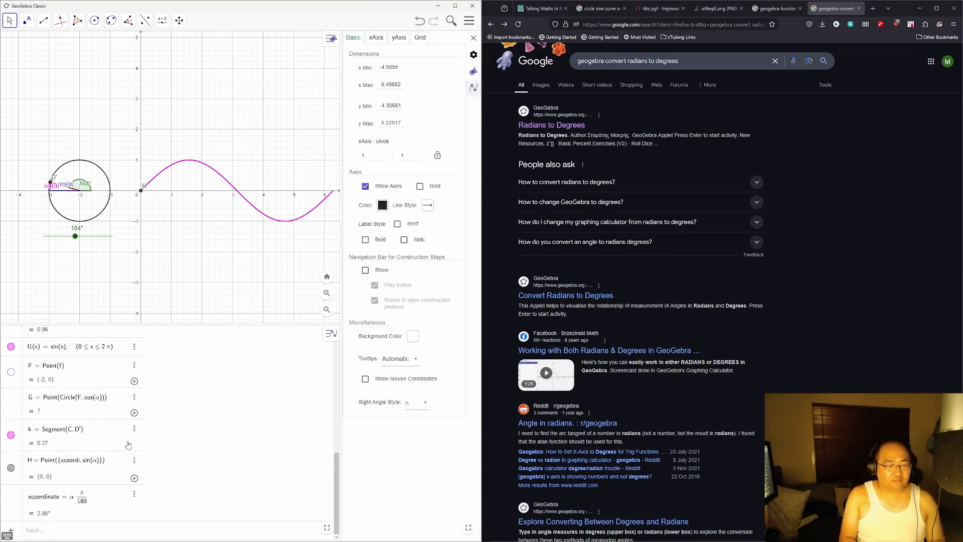
pyautogui.press('Return')
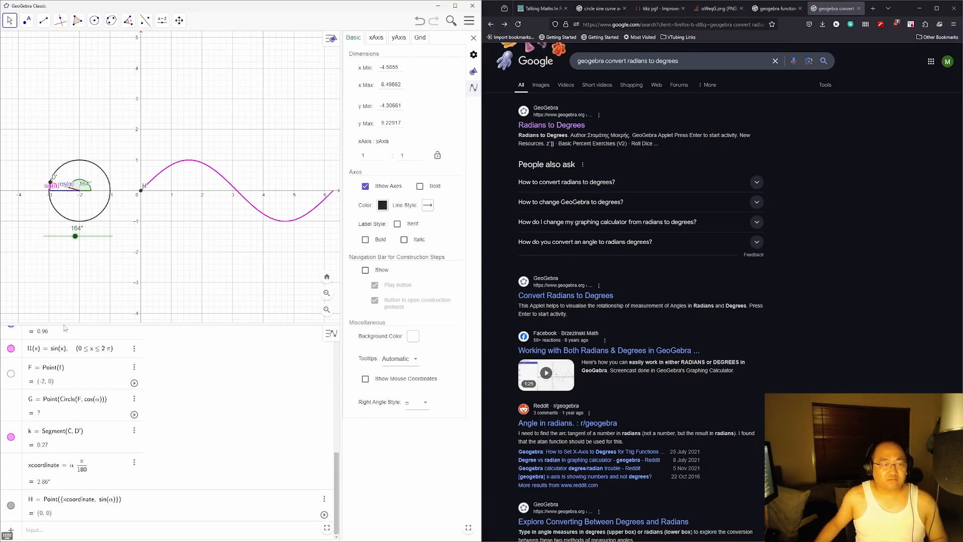
# Step: Turn angle α to 227° and inspect the xcoordinate entry, which now reads 3.96°
pyautogui.moveTo(74, 238)
pyautogui.mouseDown()
pyautogui.moveTo(103, 237)
pyautogui.moveTo(87, 237)
pyautogui.mouseUp()
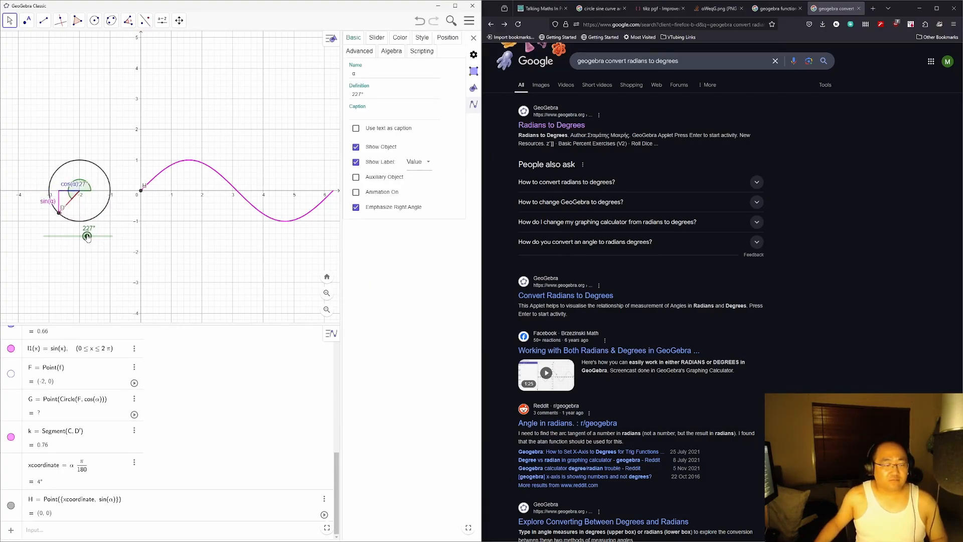
pyautogui.click(135, 465)
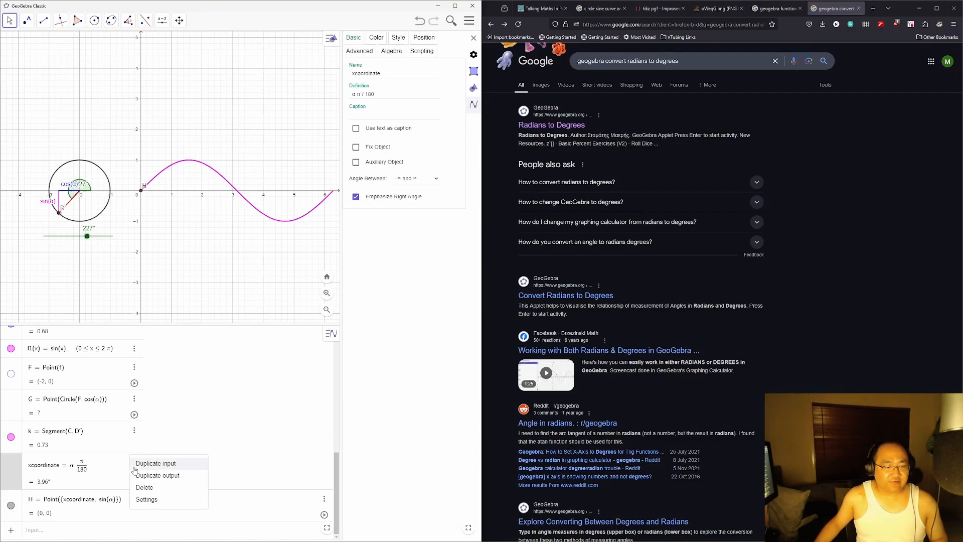
pyautogui.click(146, 499)
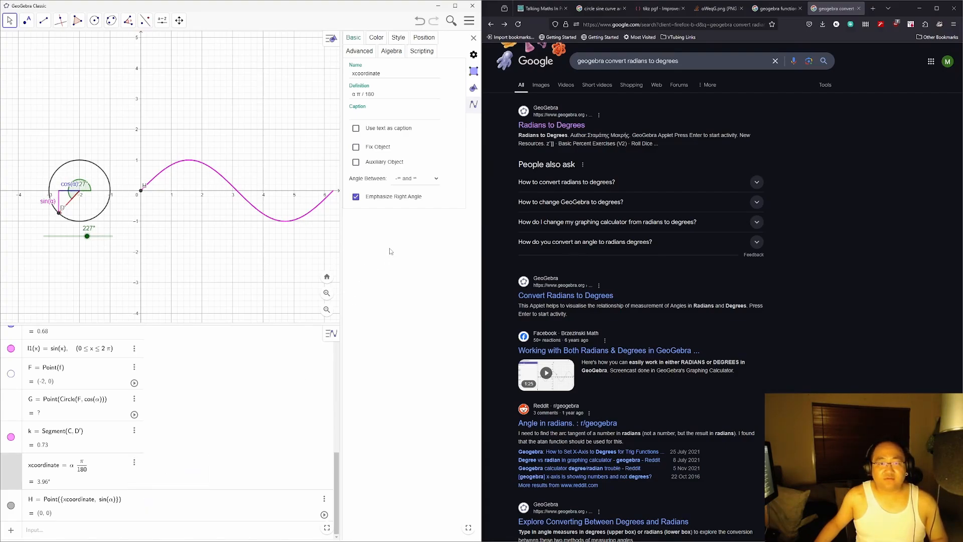
pyautogui.click(78, 468)
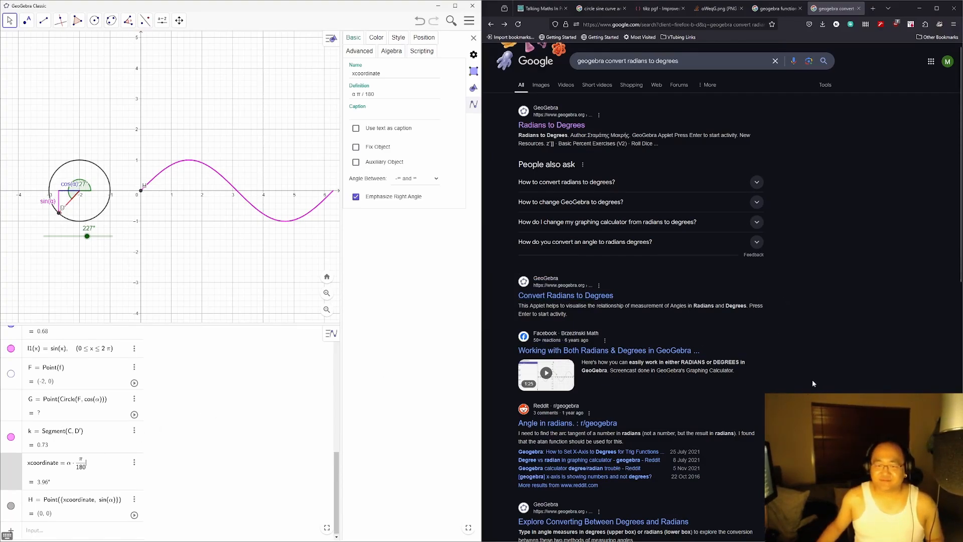
# Step: Scroll through the Google results, then close that tab to return to the unit-circle reference image
pyautogui.scroll(-3, 807, 382)
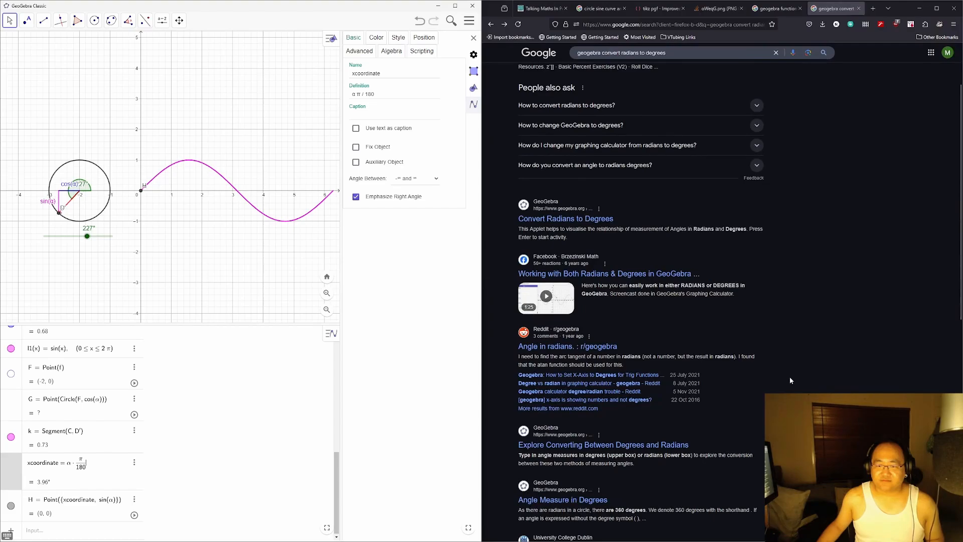
pyautogui.scroll(-3, 790, 381)
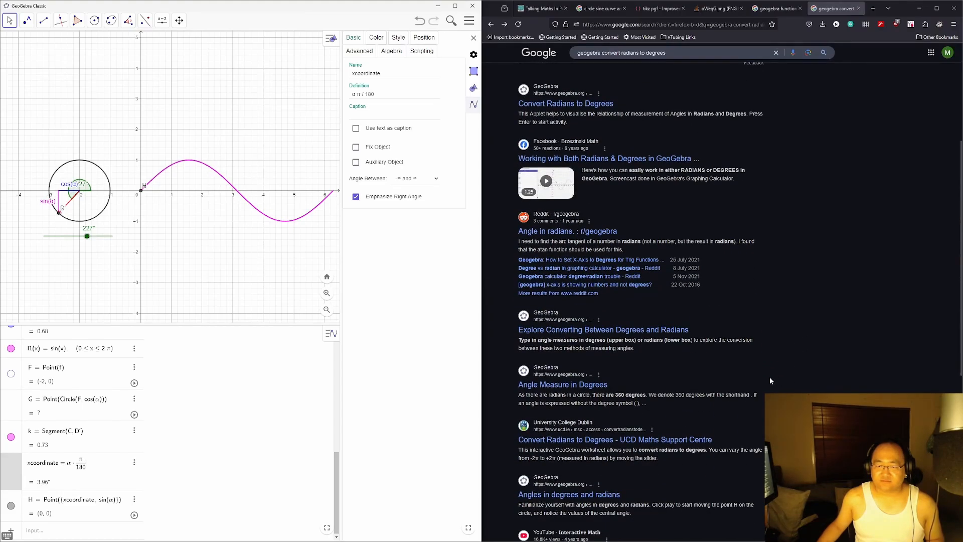
pyautogui.scroll(-3, 766, 379)
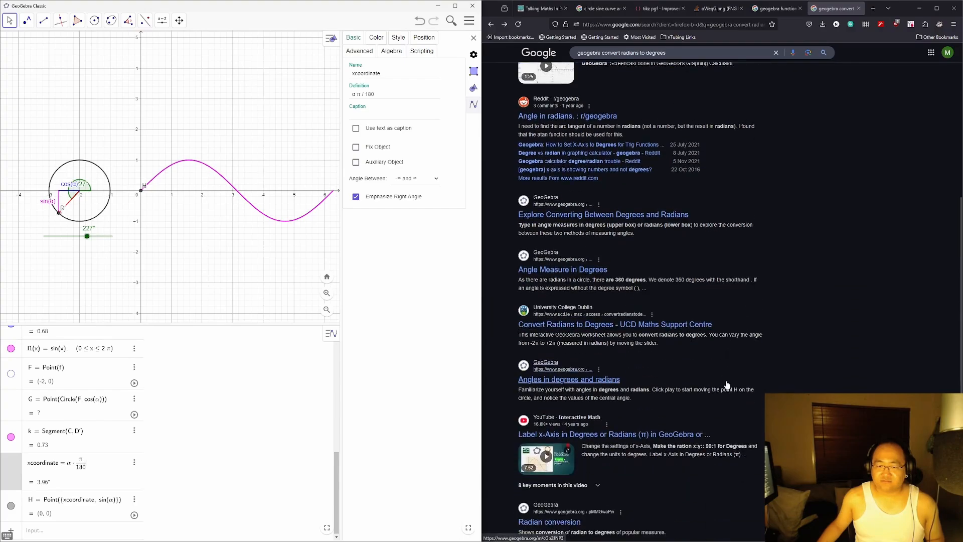
pyautogui.scroll(-3, 811, 360)
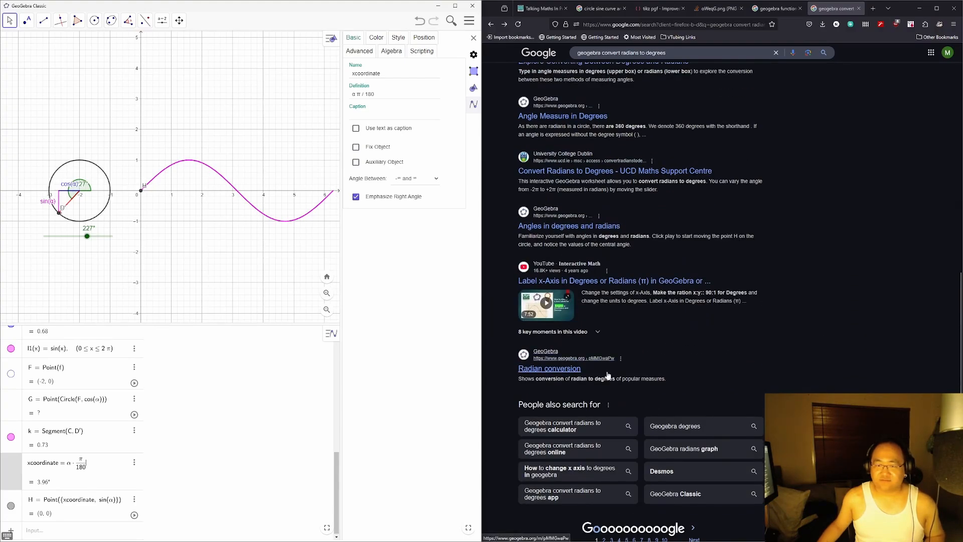
pyautogui.scroll(10, 839, 332)
pyautogui.hotkey('ctrl', 'w')
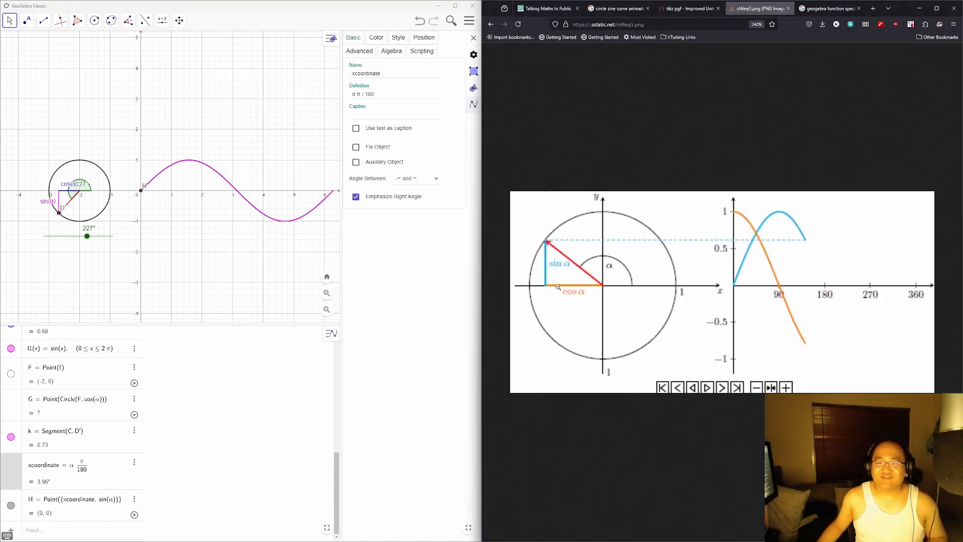
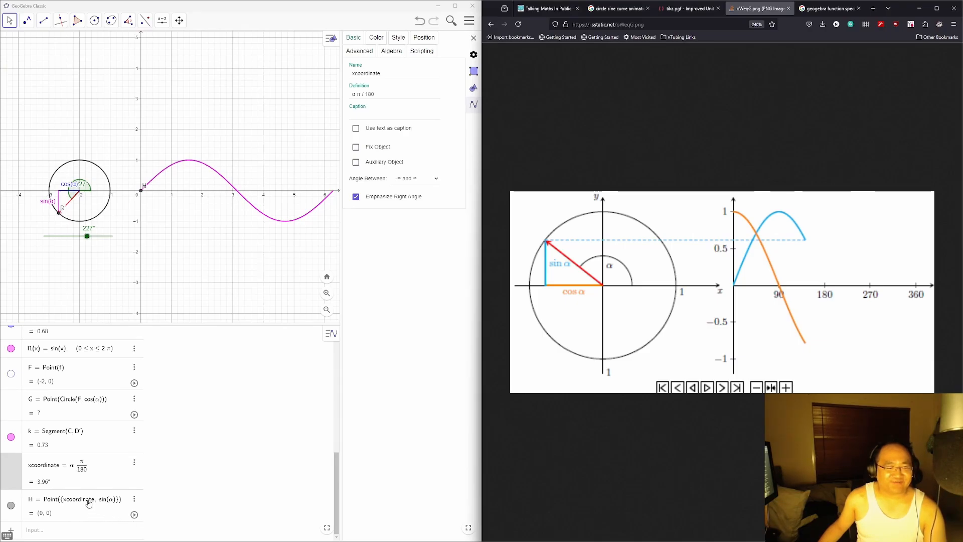
# Step: Strip the degree mark from xcoordinate so it stays α·π/180, then show the graphics settings
pyautogui.click(82, 469)
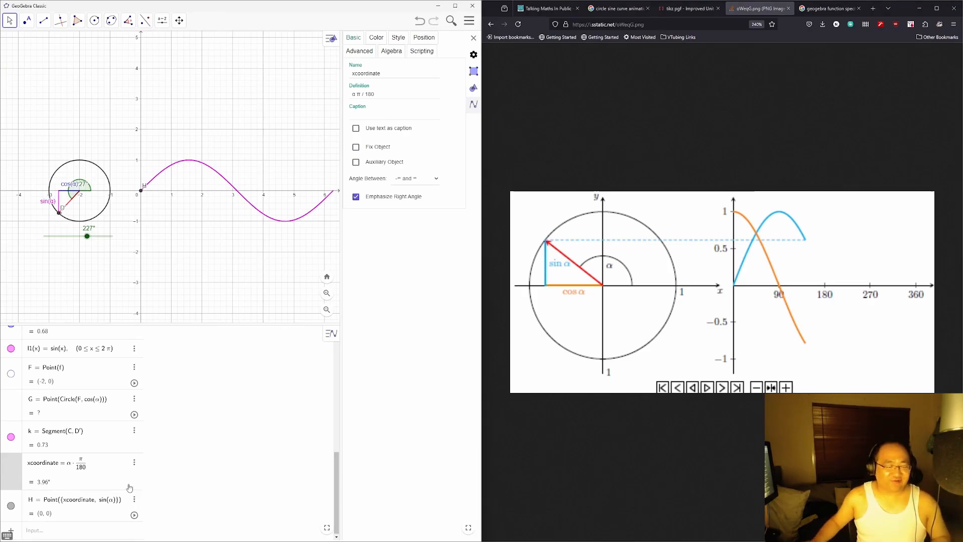
pyautogui.press('Escape')
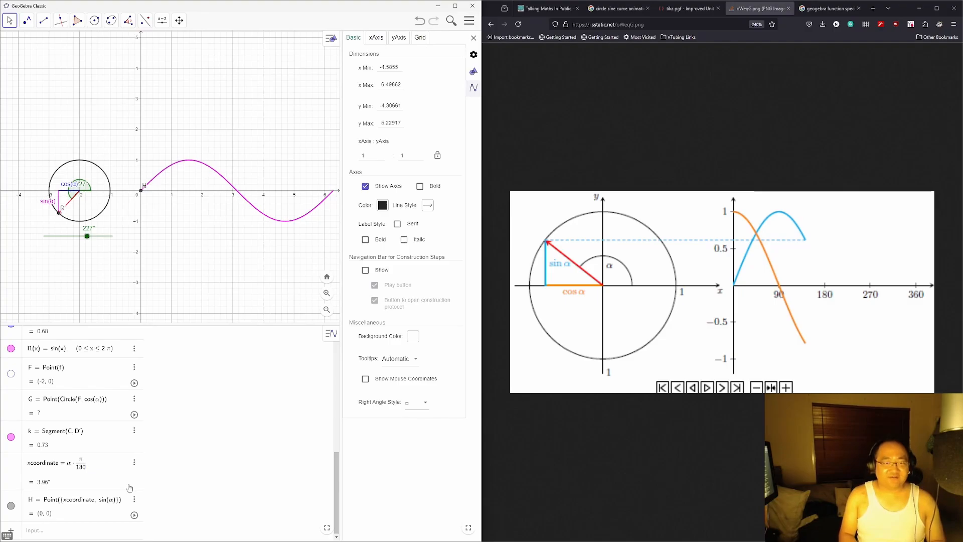
pyautogui.press('BackSpace')
pyautogui.press('BackSpace')
pyautogui.press('BackSpace')
pyautogui.press('BackSpace')
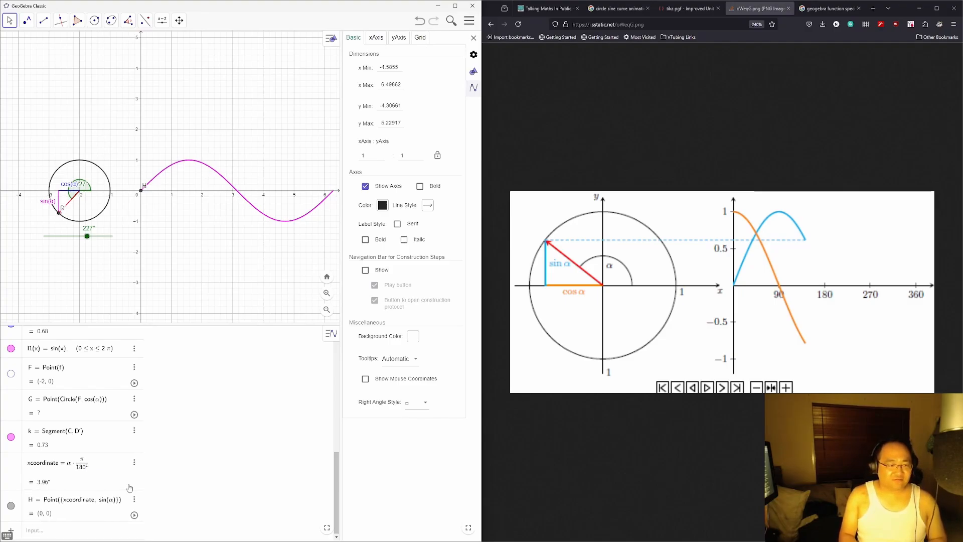
pyautogui.write('\\circ')
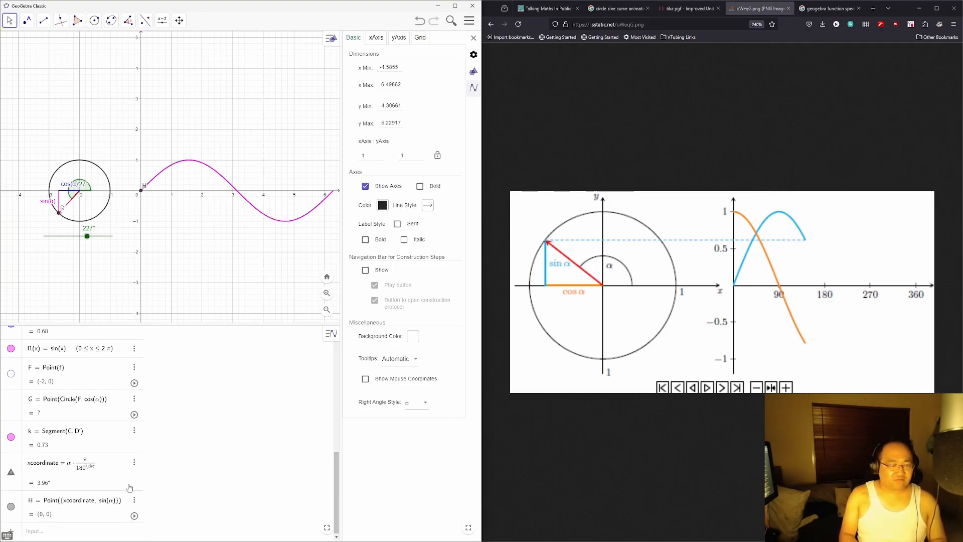
pyautogui.press('Escape')
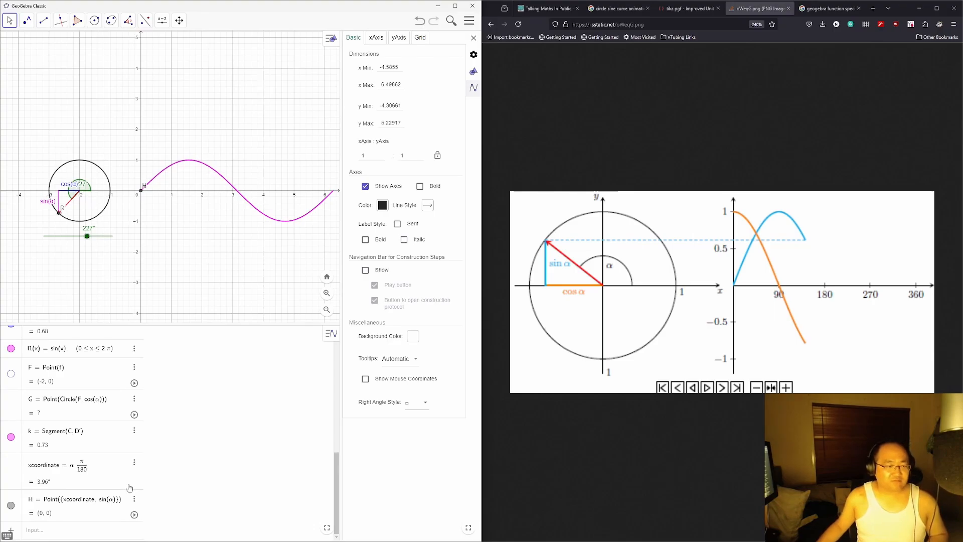
pyautogui.scroll(3, 135, 451)
pyautogui.scroll(-2, 146, 401)
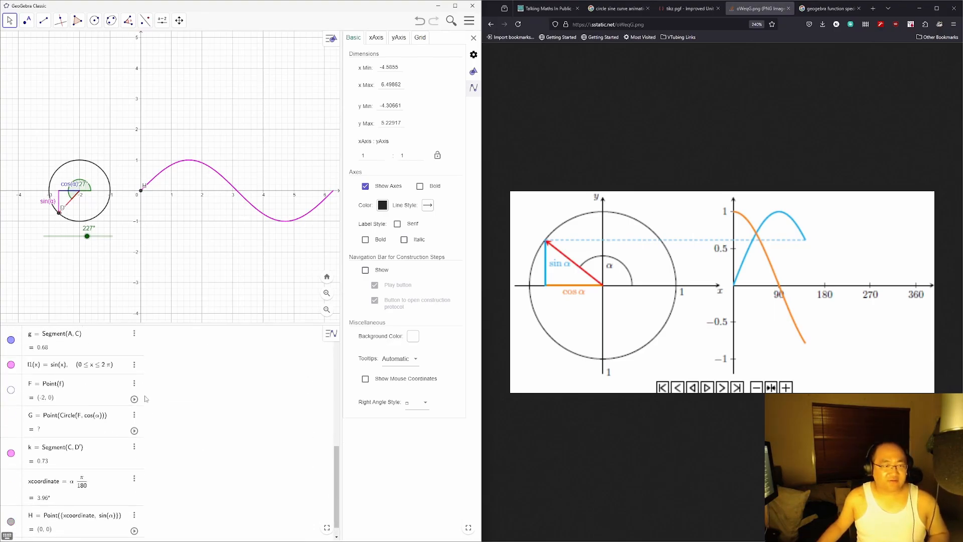
pyautogui.scroll(-1, 146, 399)
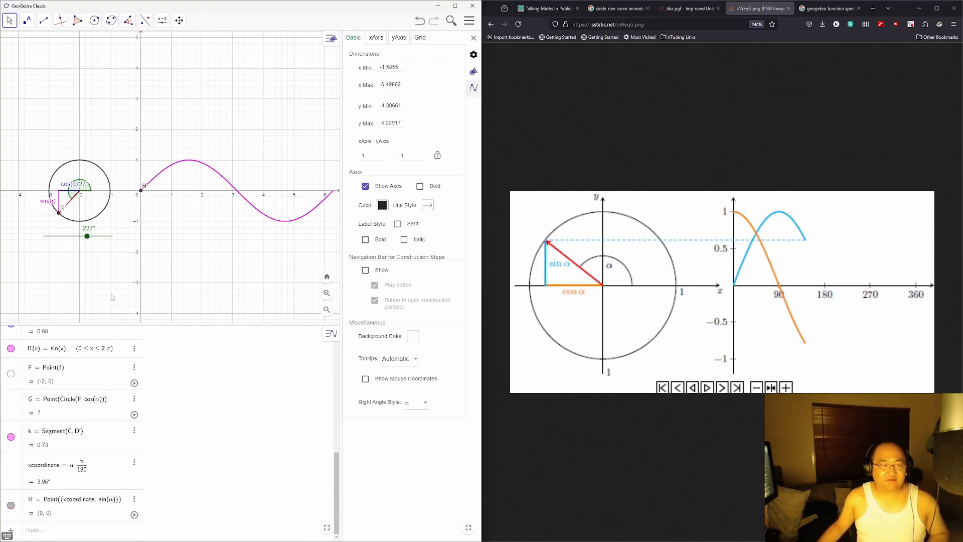
# Step: Open the α slider's settings and browse its property tabs, ending on the range settings
pyautogui.click(100, 236)
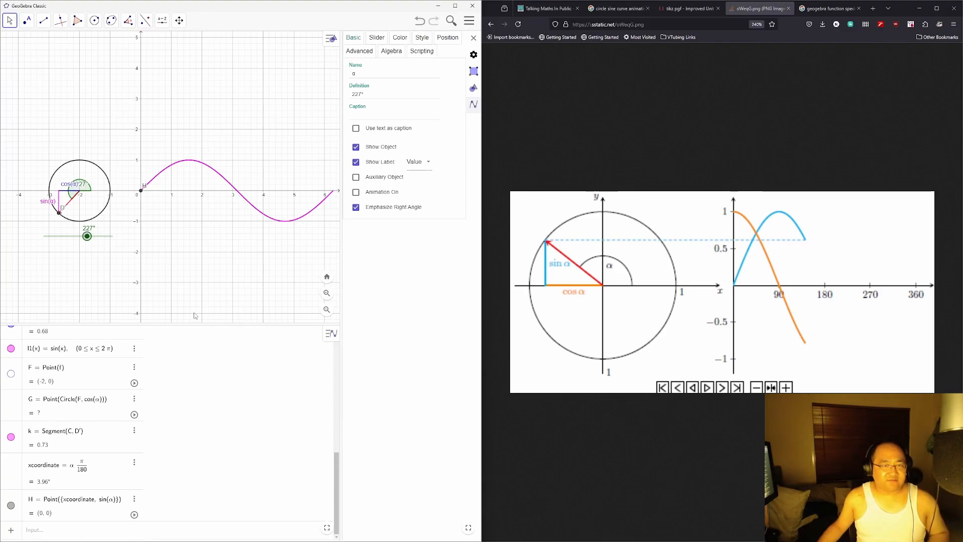
pyautogui.click(377, 38)
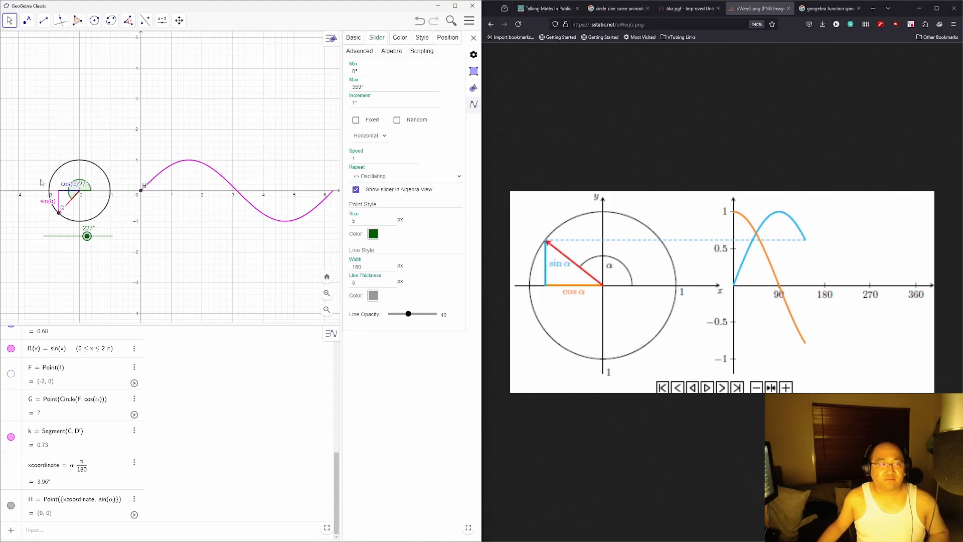
pyautogui.rightClick(64, 236)
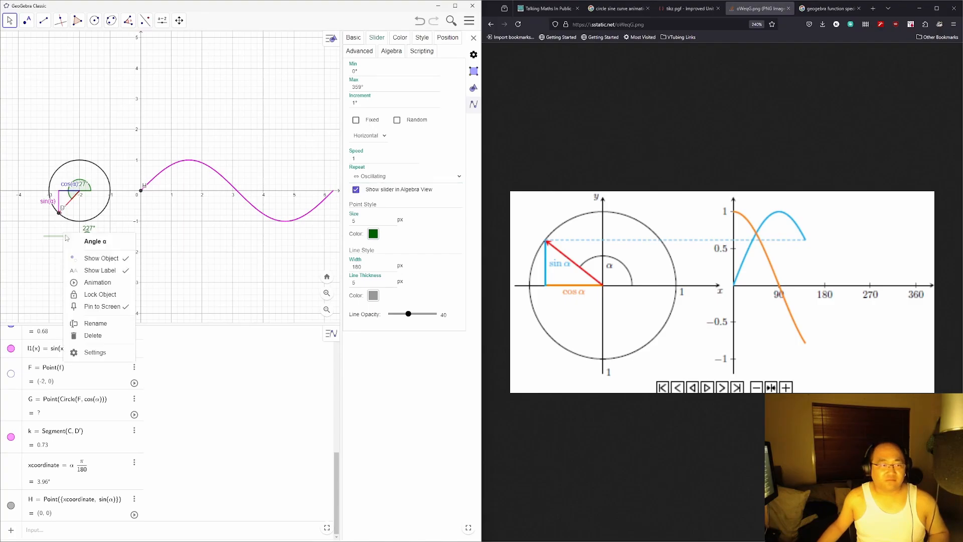
pyautogui.click(112, 360)
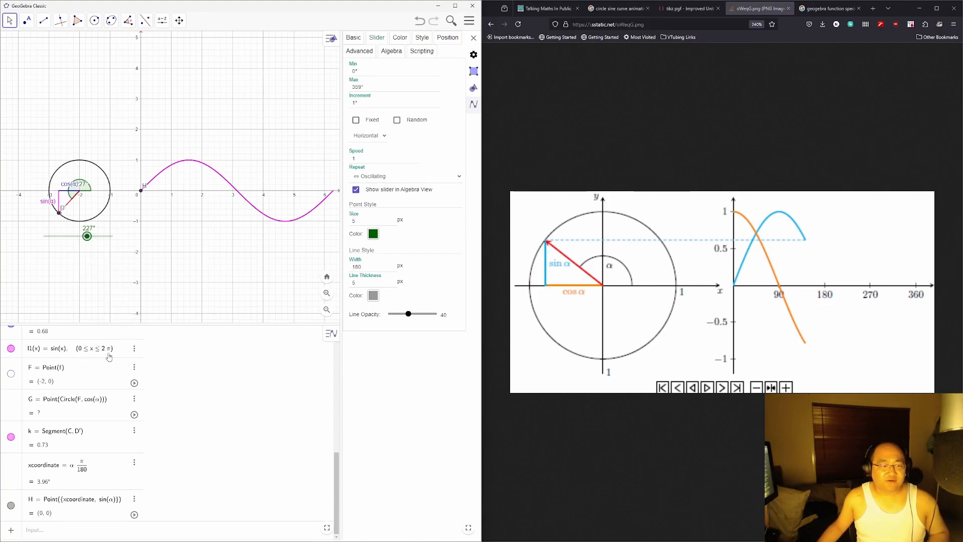
pyautogui.click(359, 85)
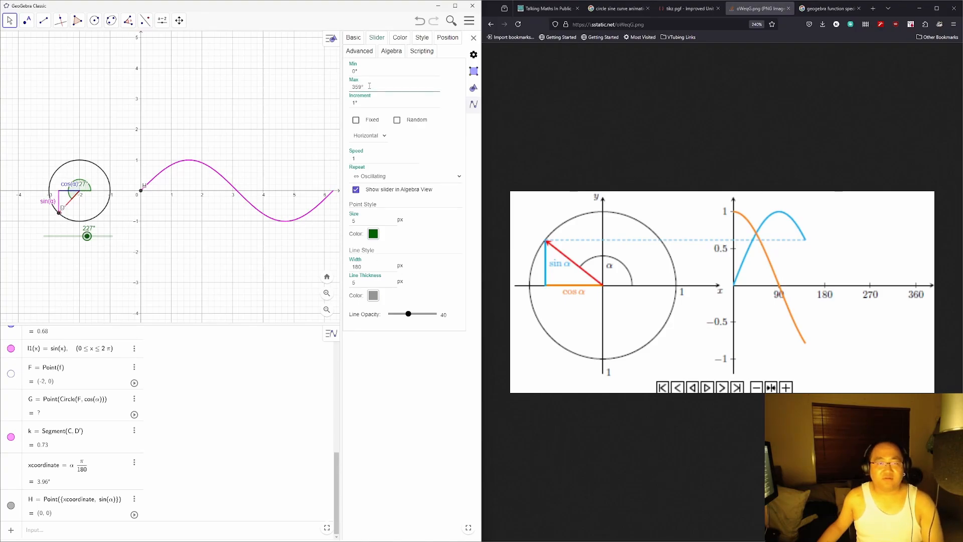
pyautogui.click(359, 50)
pyautogui.click(388, 55)
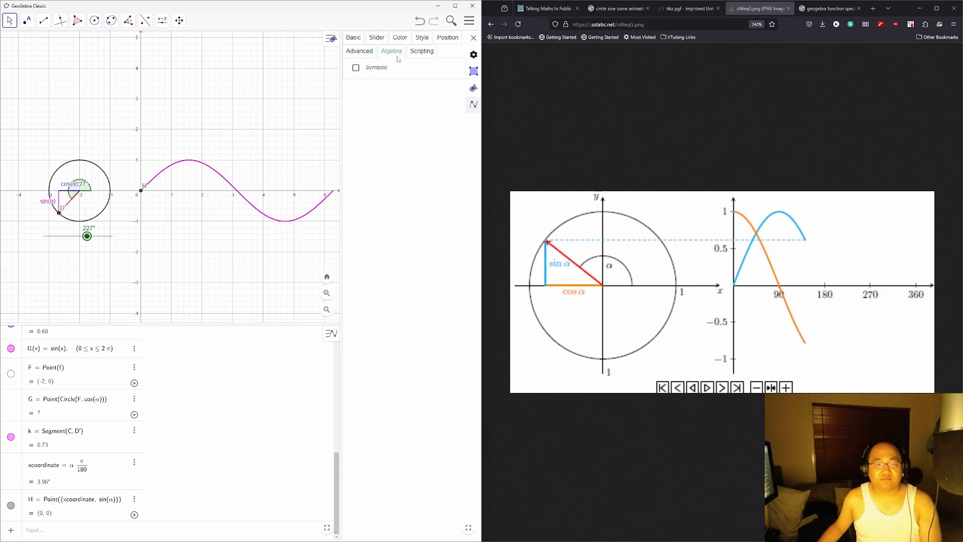
pyautogui.click(421, 51)
pyautogui.click(394, 43)
pyautogui.click(364, 40)
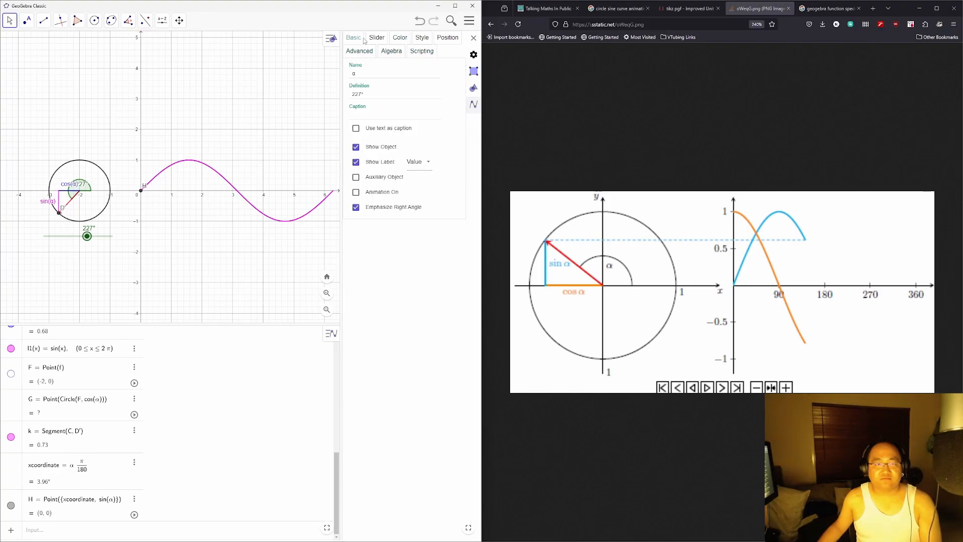
pyautogui.click(381, 43)
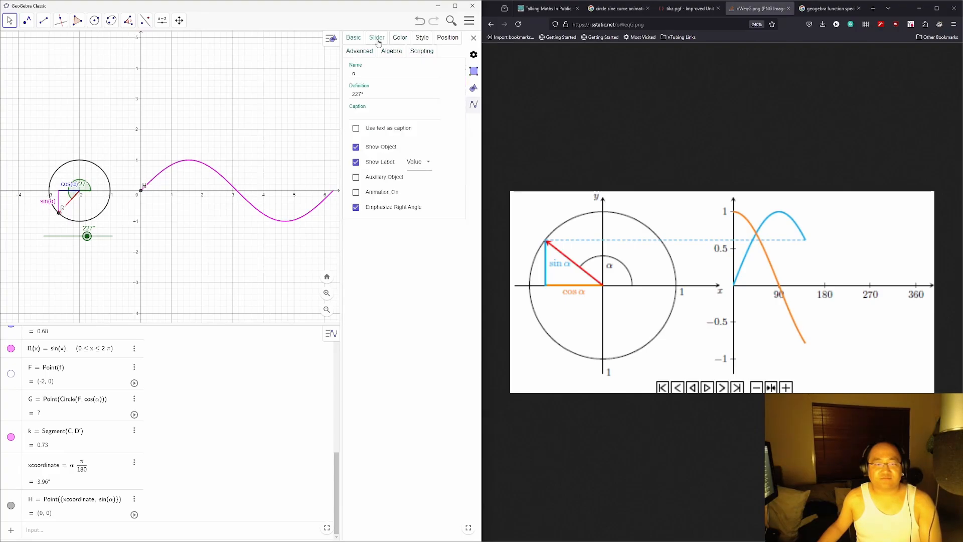
pyautogui.click(400, 38)
pyautogui.click(422, 37)
pyautogui.click(448, 38)
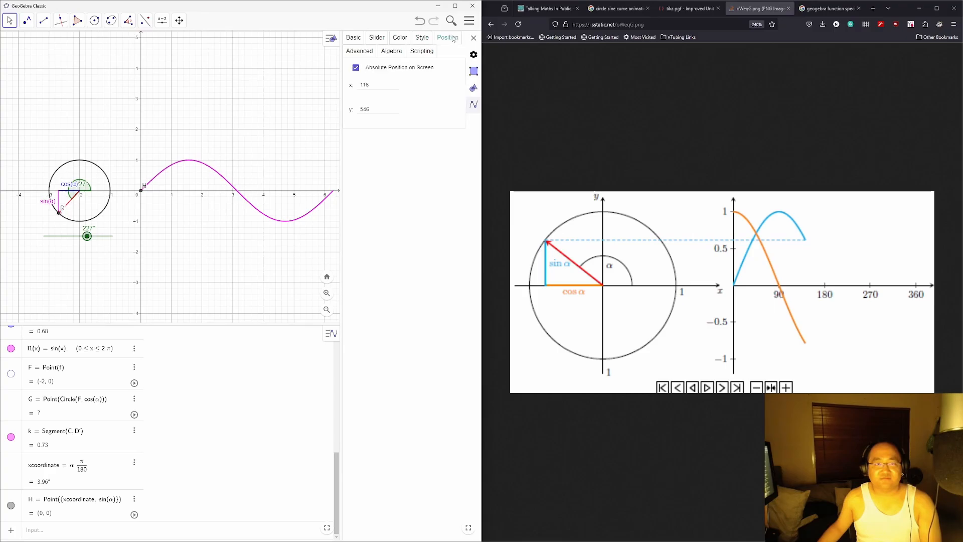
pyautogui.click(354, 39)
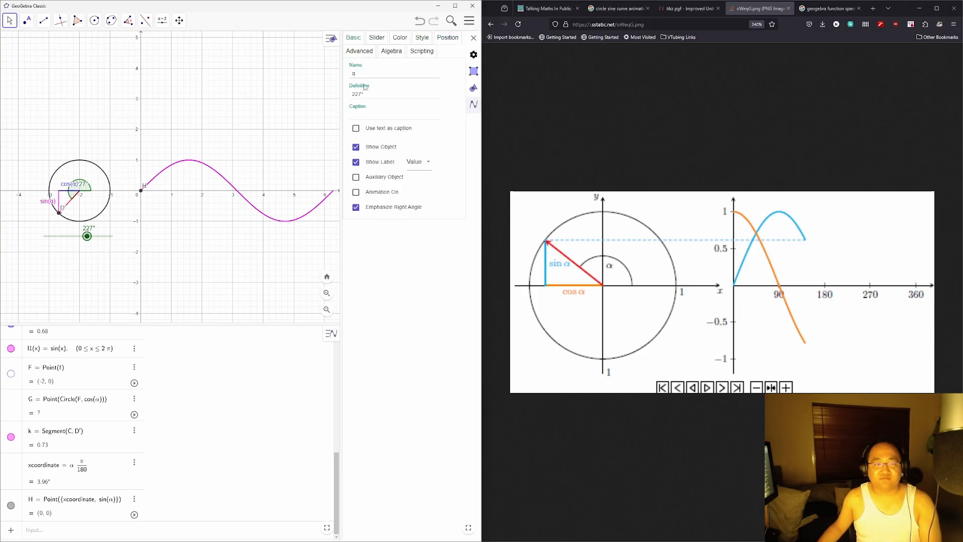
pyautogui.click(377, 37)
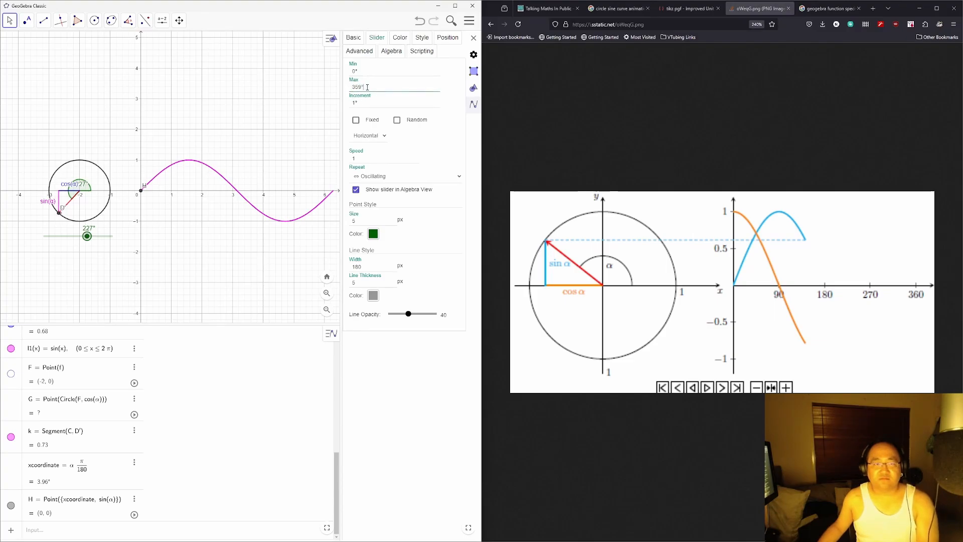
# Step: Set the α slider's maximum to 359°
pyautogui.click(370, 102)
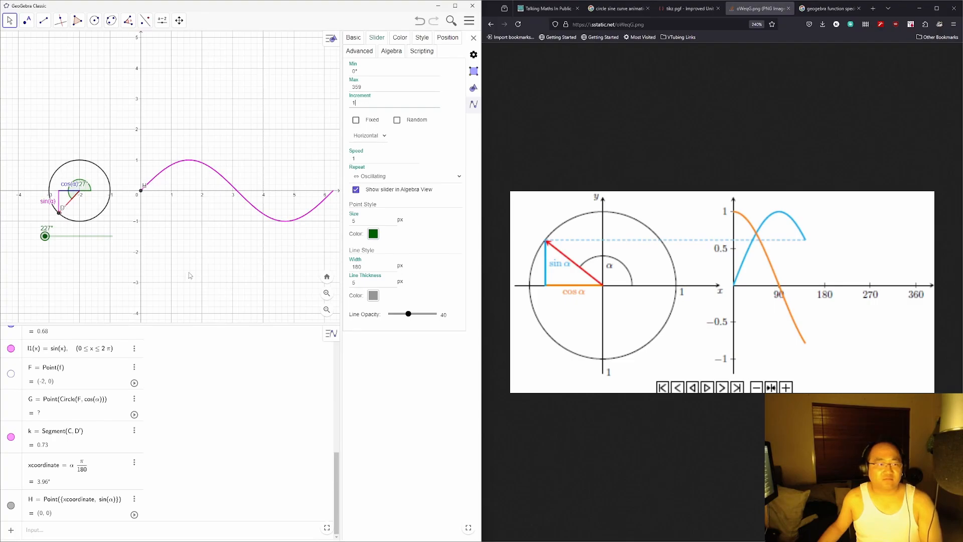
pyautogui.press('Return')
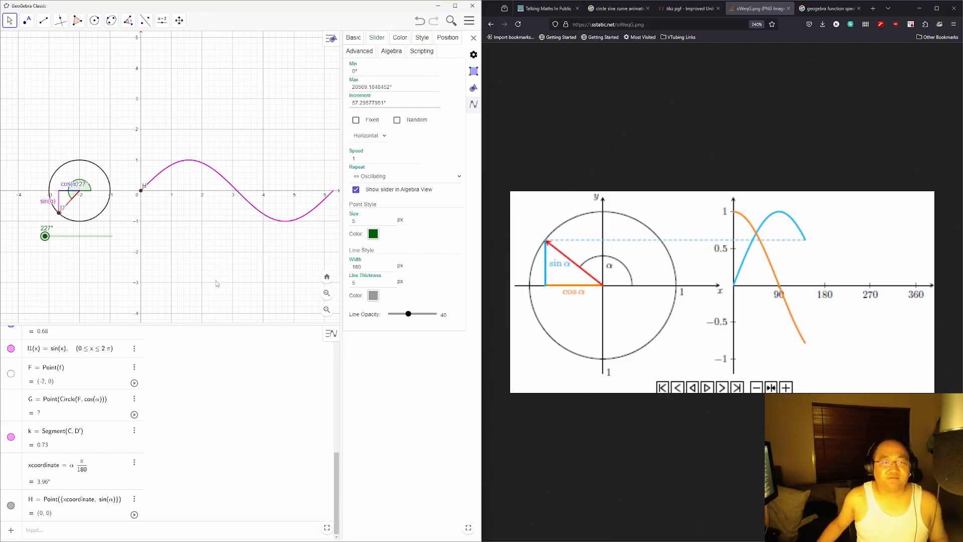
pyautogui.click(421, 75)
pyautogui.press('Tab')
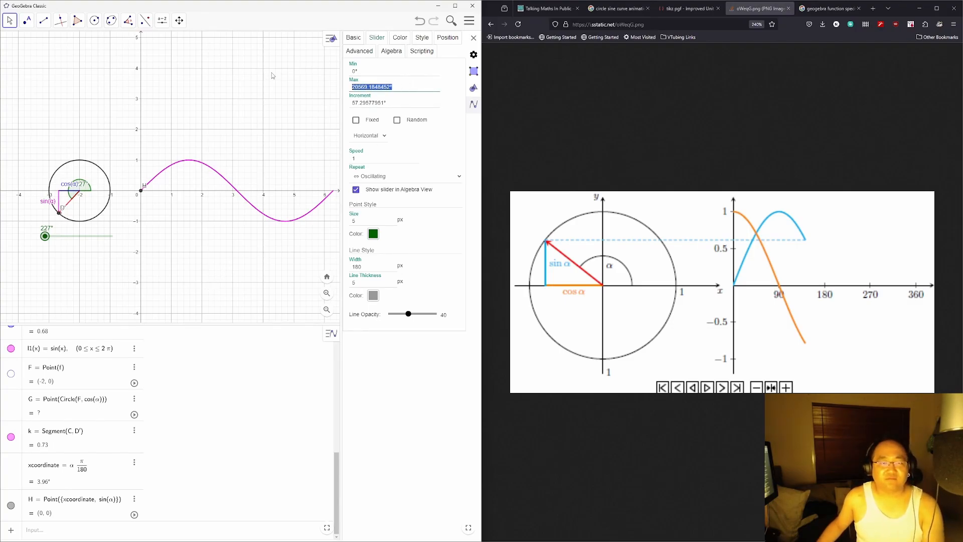
pyautogui.write('25')
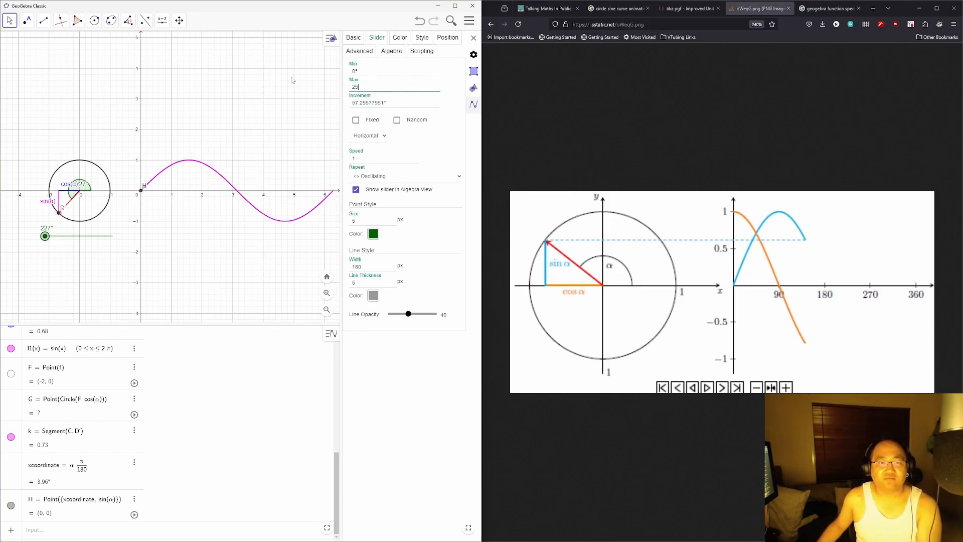
pyautogui.hotkey('ctrl', 'a')
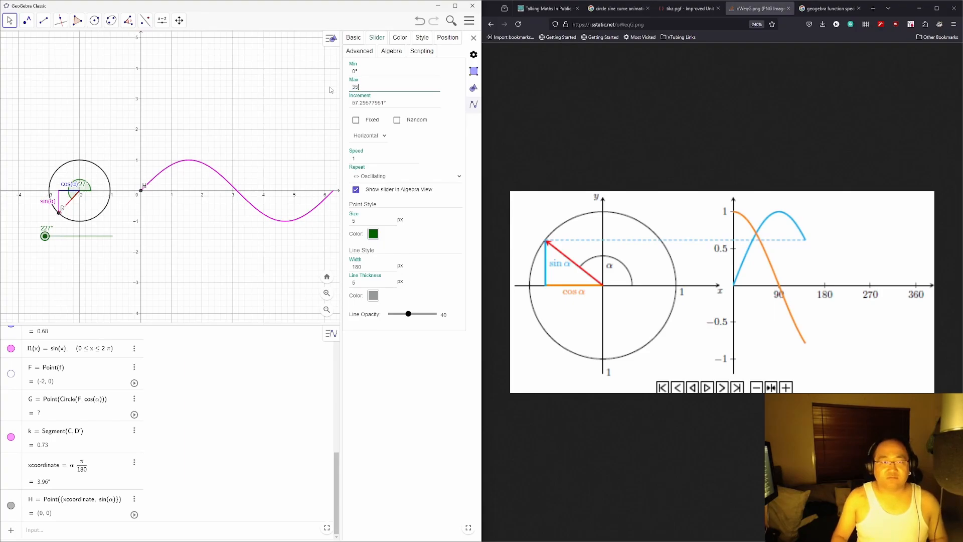
pyautogui.write('359')
pyautogui.press('Tab')
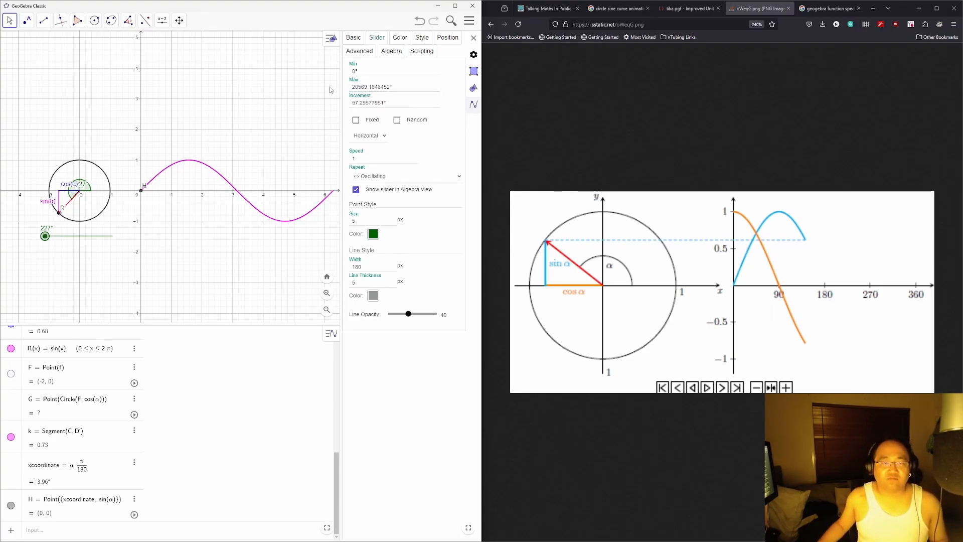
pyautogui.click(393, 88)
pyautogui.hotkey('ctrl', 'a')
pyautogui.press('BackSpace')
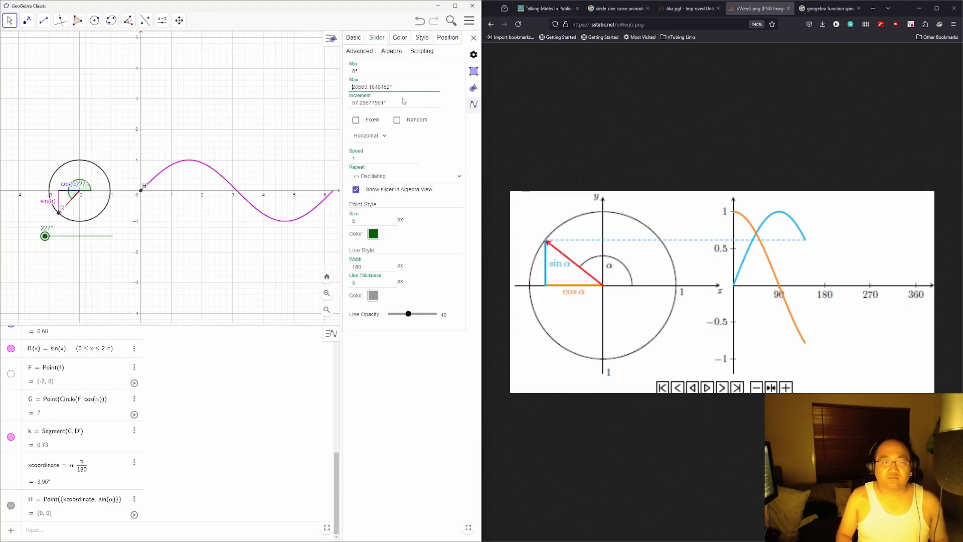
pyautogui.hotkey('ctrl', 'a')
pyautogui.write('359')
pyautogui.press('Return')
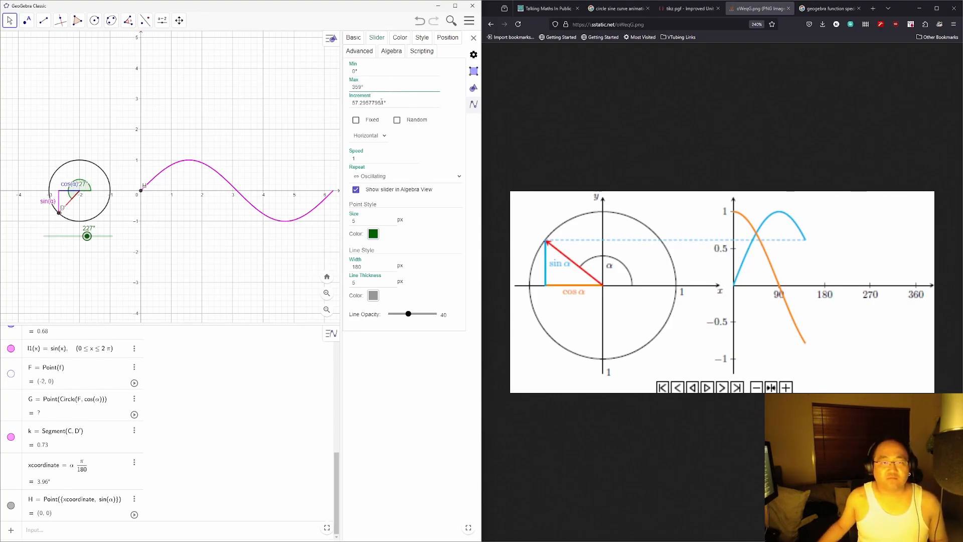
# Step: Give the α slider an increment of 1 and keep it horizontal
pyautogui.click(393, 103)
pyautogui.hotkey('ctrl', 'a')
pyautogui.write('1')
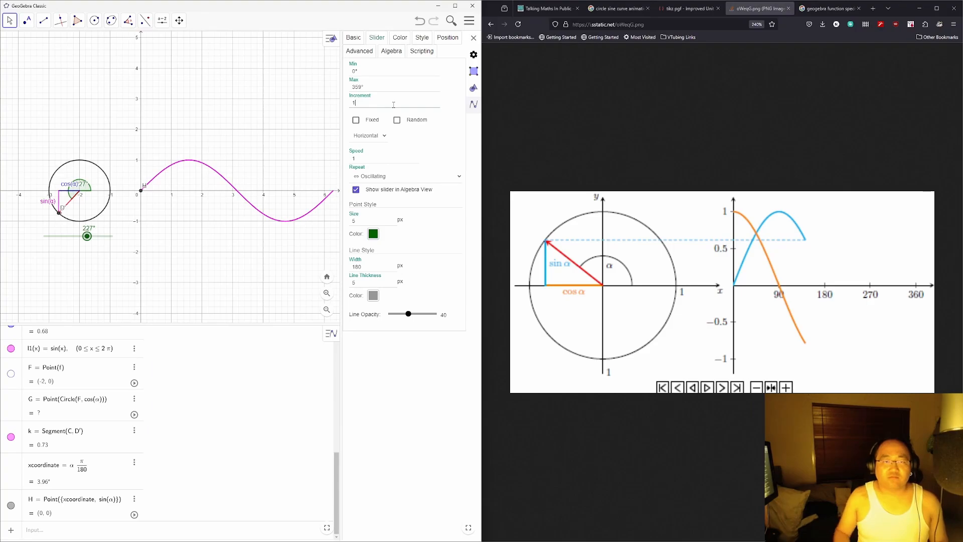
pyautogui.press('Return')
pyautogui.hotkey('ctrl', 'a')
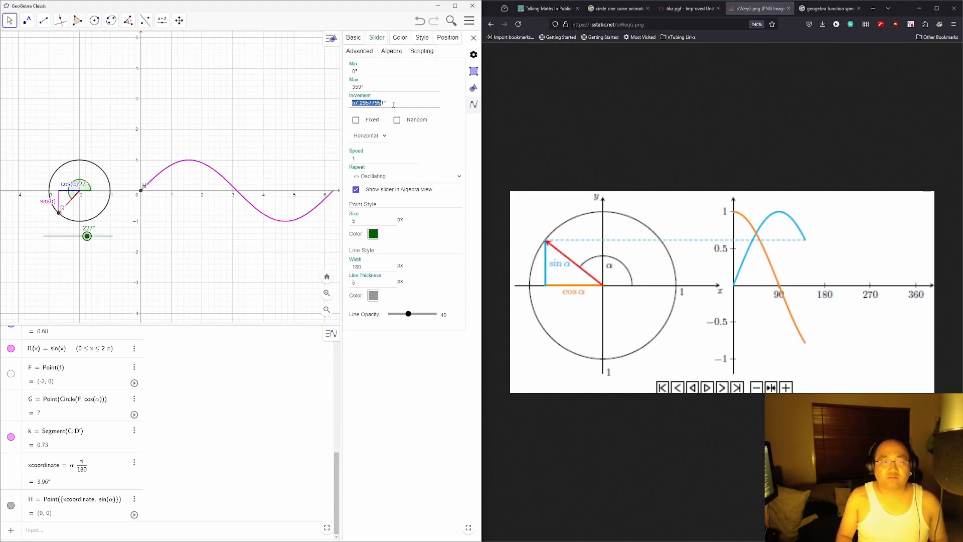
pyautogui.write('1')
pyautogui.click(232, 221)
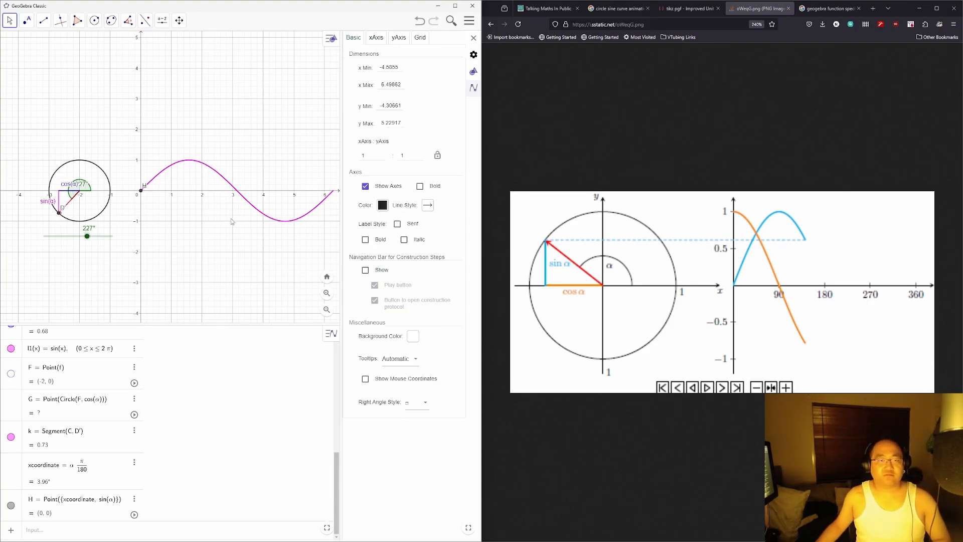
pyautogui.click(68, 236)
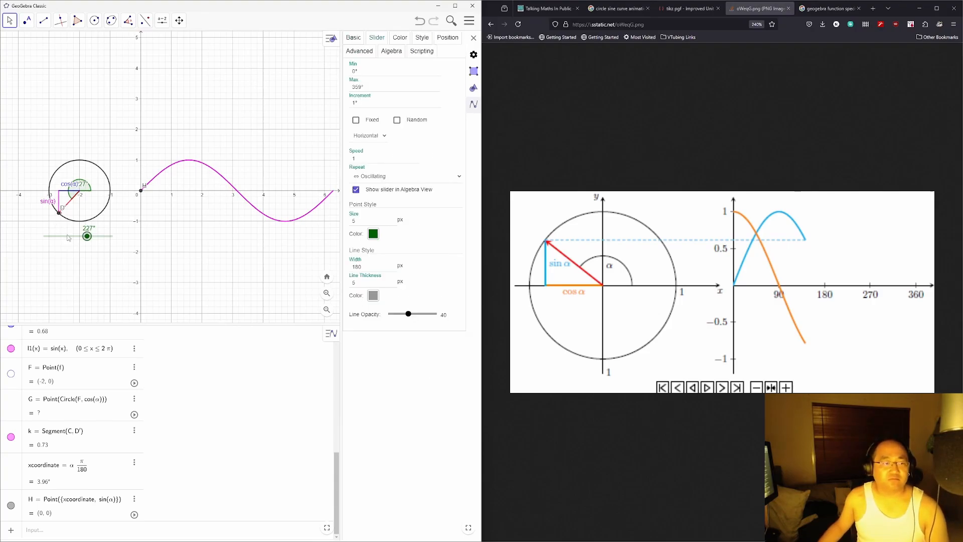
pyautogui.click(384, 136)
pyautogui.click(384, 137)
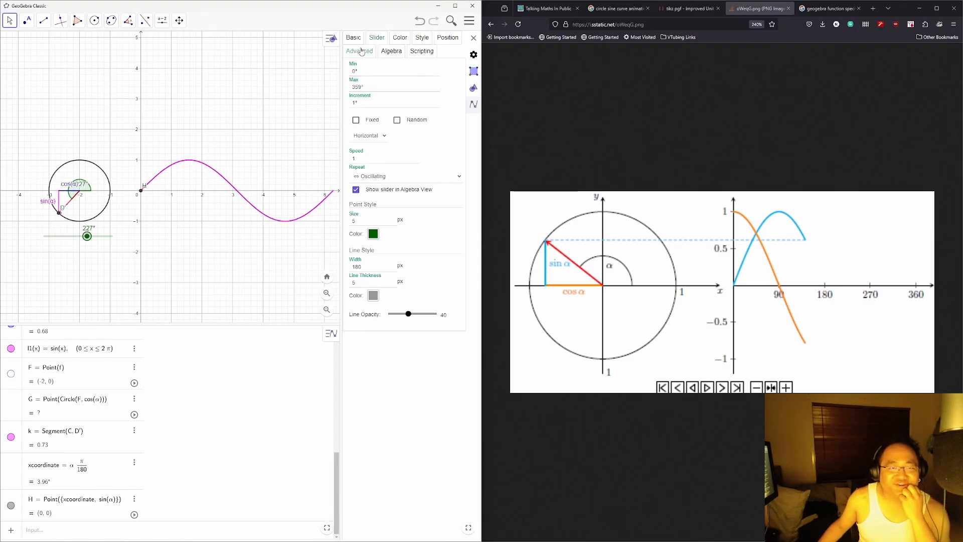
# Step: Create an integer slider n on the graph ranging from 1 to 359
pyautogui.click(162, 20)
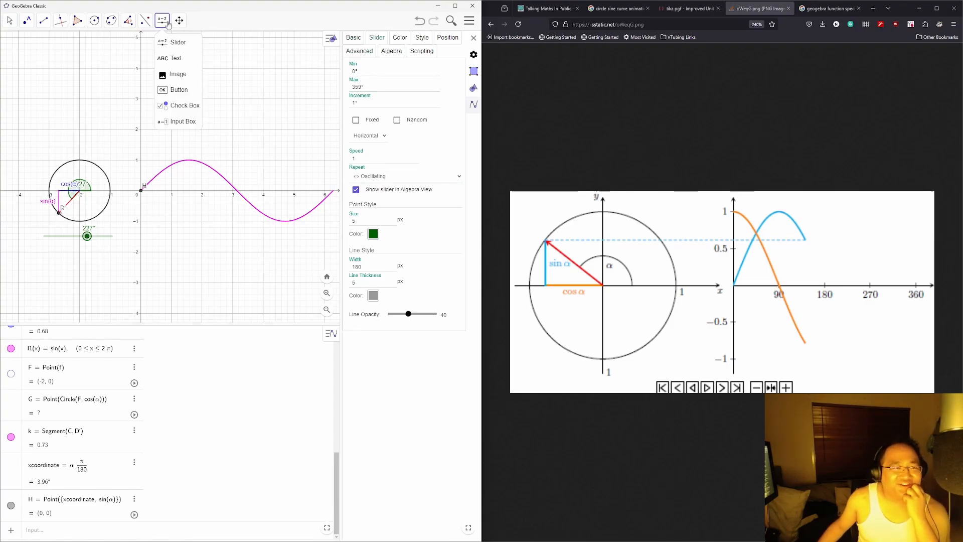
pyautogui.click(173, 40)
pyautogui.click(54, 257)
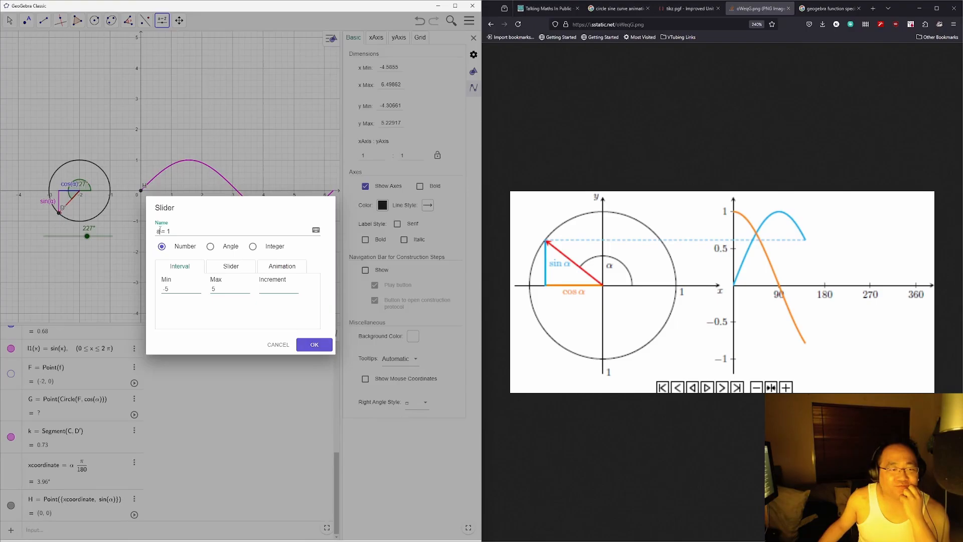
pyautogui.click(253, 246)
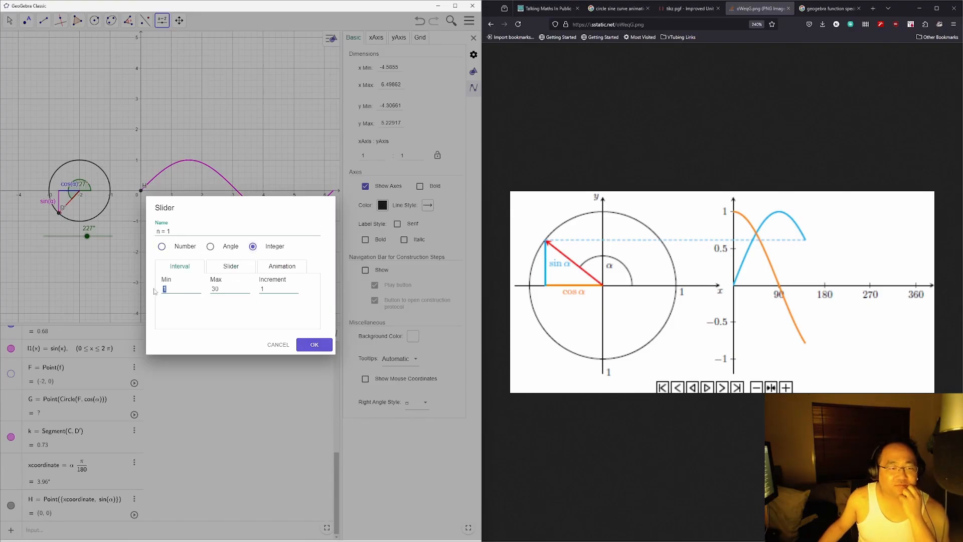
pyautogui.doubleClick(213, 288)
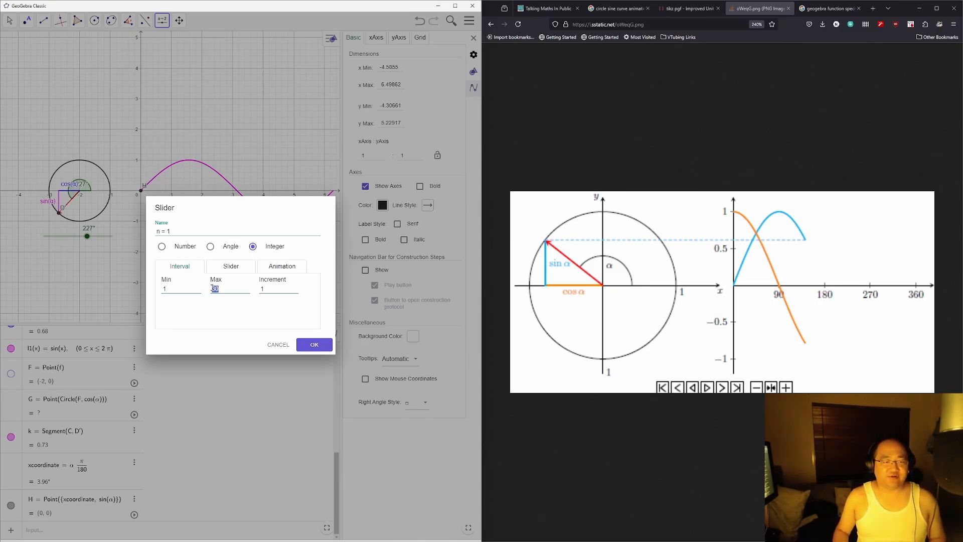
pyautogui.write('359')
pyautogui.press('Tab')
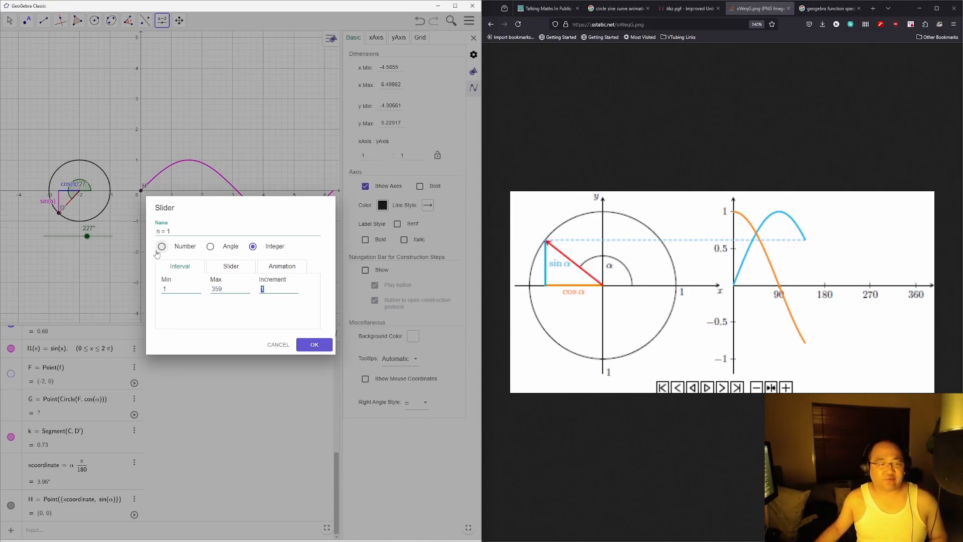
pyautogui.click(316, 344)
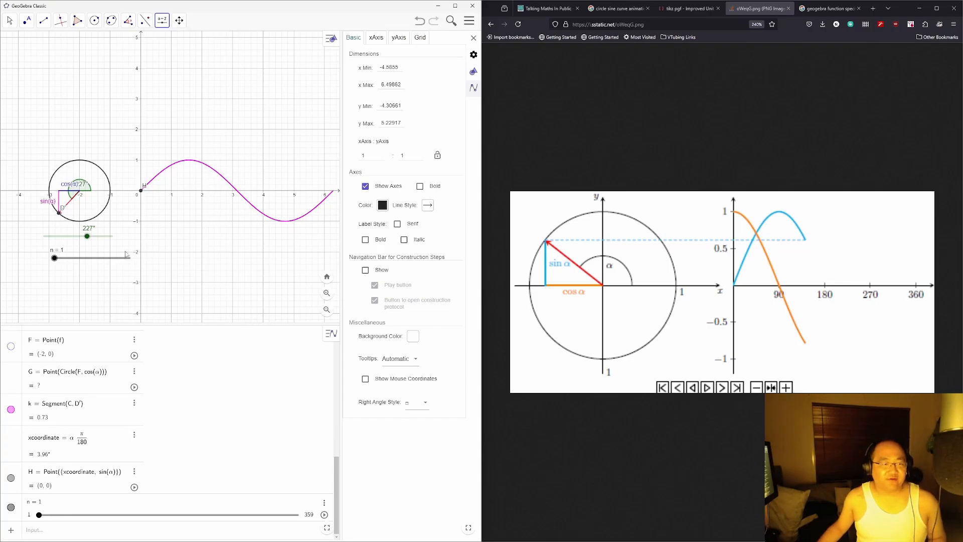
# Step: Move slider n, briefly redefine n as α, then undo that change
pyautogui.moveTo(83, 263)
pyautogui.mouseDown()
pyautogui.moveTo(70, 261)
pyautogui.moveTo(123, 266)
pyautogui.moveTo(93, 261)
pyautogui.mouseUp()
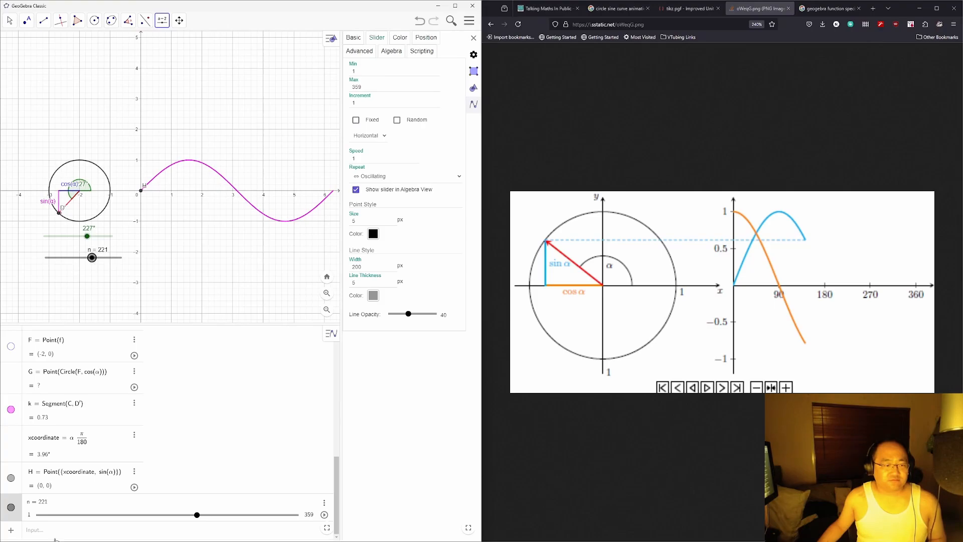
pyautogui.click(49, 505)
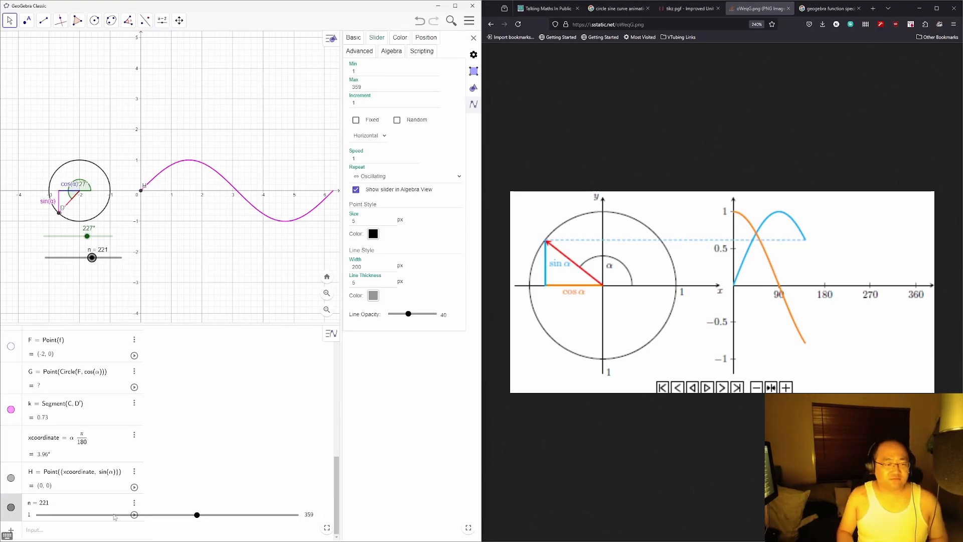
pyautogui.press('BackSpace')
pyautogui.press('BackSpace')
pyautogui.press('BackSpace')
pyautogui.write('α')
pyautogui.press('Return')
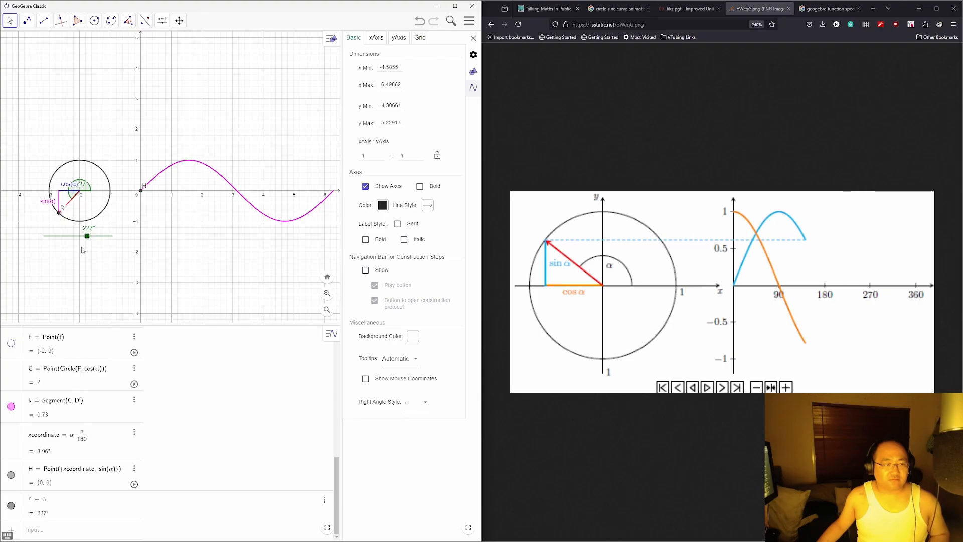
pyautogui.hotkey('ctrl', 'z')
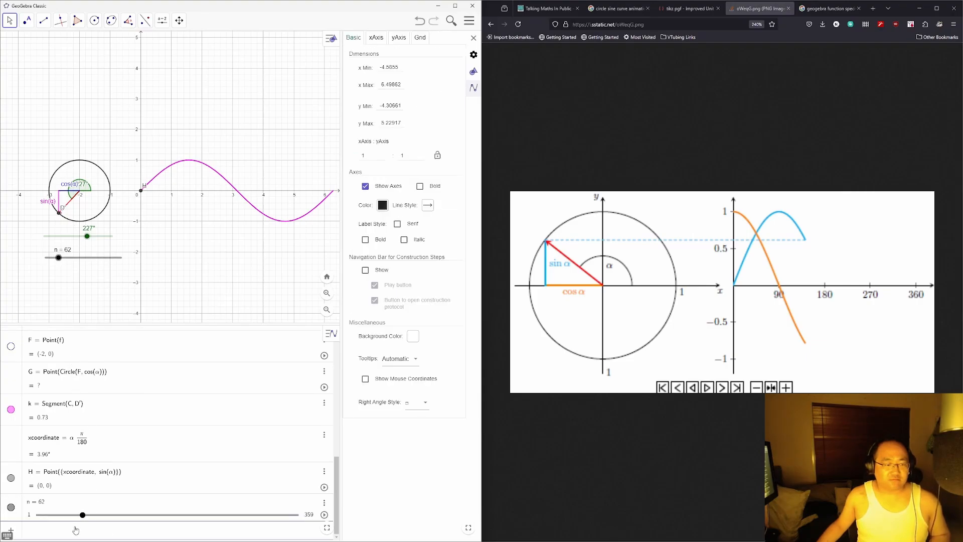
# Step: Create point I as Point({α, α}) and sweep α to watch it move
pyautogui.write('Poin')
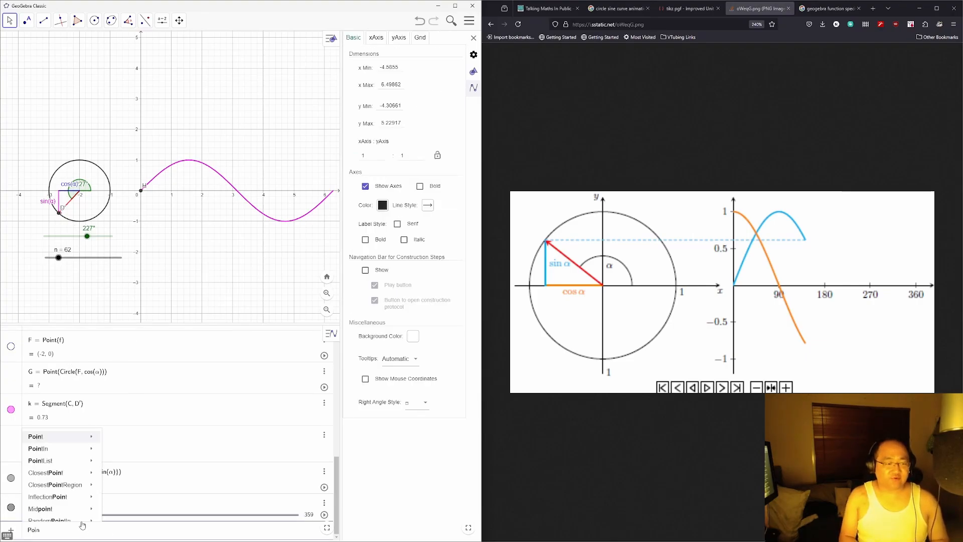
pyautogui.write('t({a')
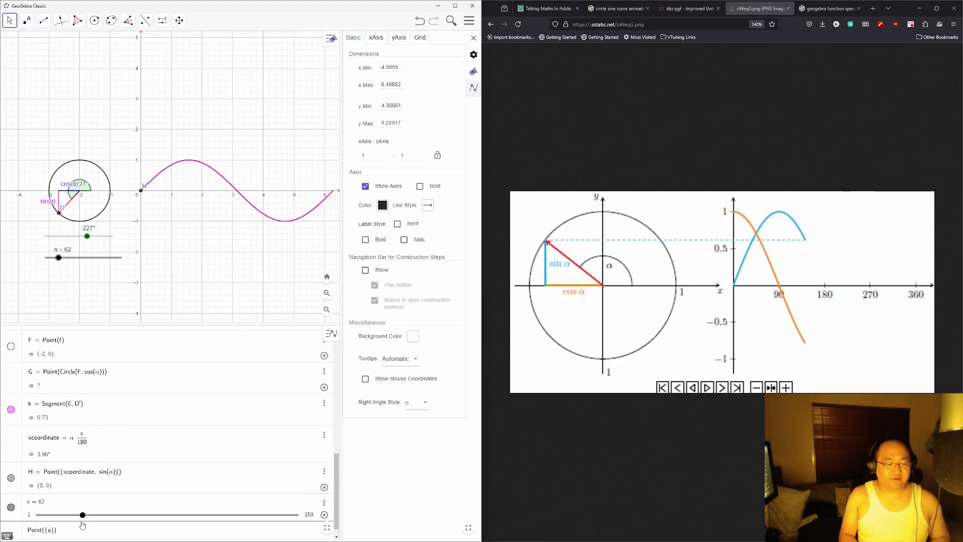
pyautogui.write('lpha,alpha')
pyautogui.press('Return')
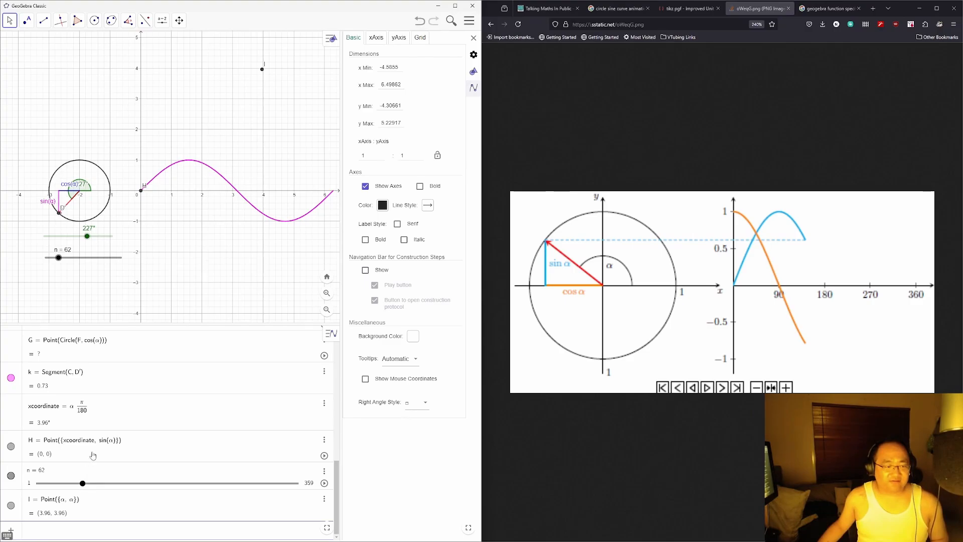
pyautogui.scroll(2, 83, 484)
pyautogui.moveTo(88, 237)
pyautogui.mouseDown()
pyautogui.moveTo(61, 238)
pyautogui.moveTo(95, 242)
pyautogui.moveTo(54, 239)
pyautogui.moveTo(83, 238)
pyautogui.mouseUp()
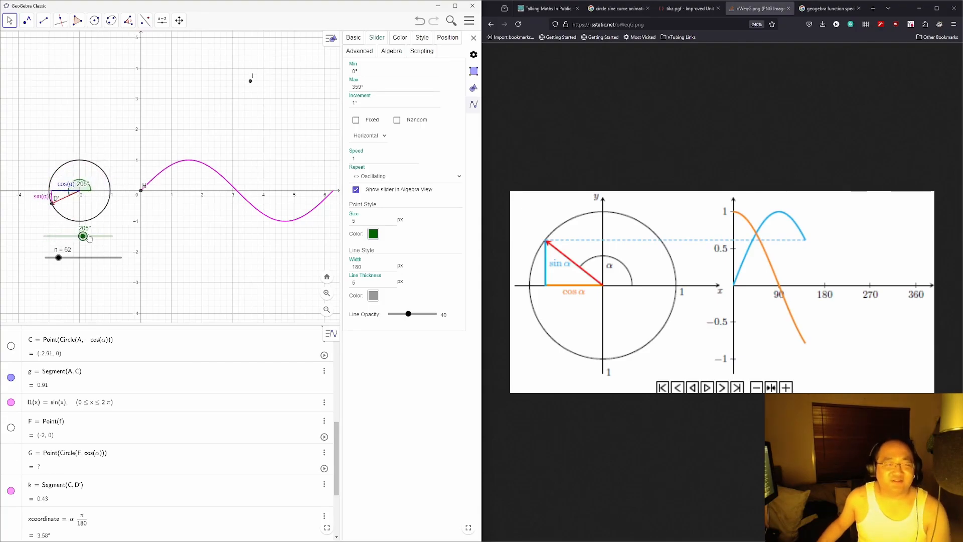
pyautogui.moveTo(85, 241)
pyautogui.mouseDown()
pyautogui.moveTo(113, 238)
pyautogui.moveTo(81, 242)
pyautogui.mouseUp()
pyautogui.scroll(-3, 132, 368)
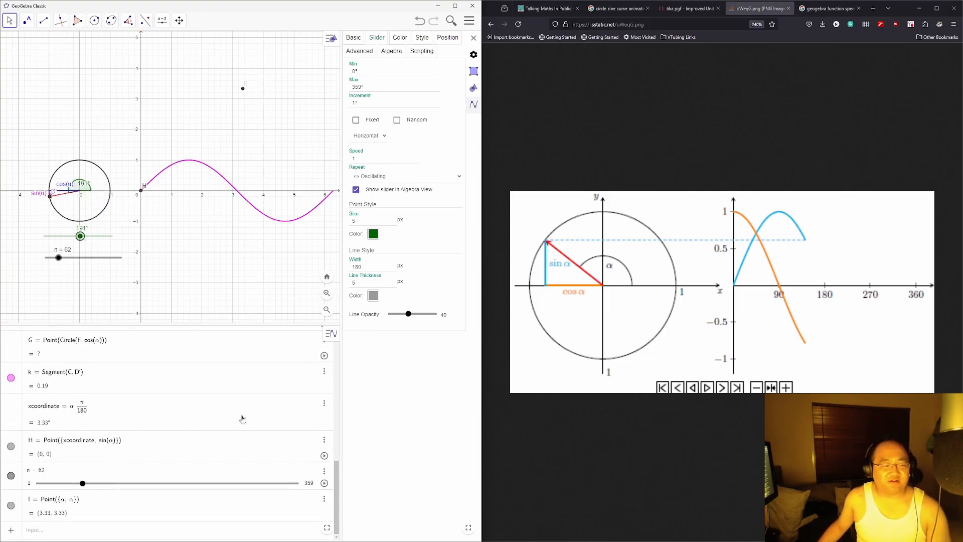
# Step: Delete xcoordinate along with its dependent point H
pyautogui.click(324, 404)
pyautogui.click(329, 428)
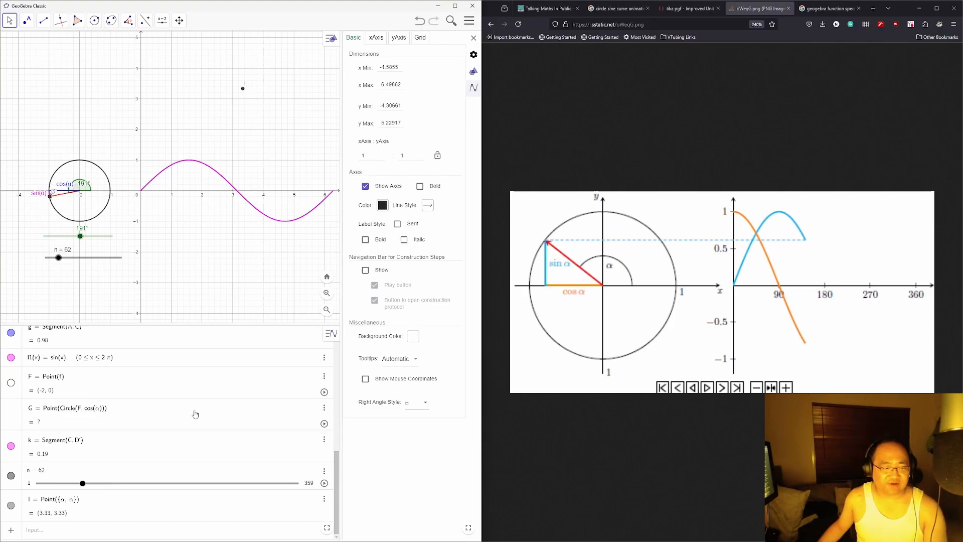
pyautogui.scroll(1, 130, 406)
pyautogui.scroll(-1, 189, 422)
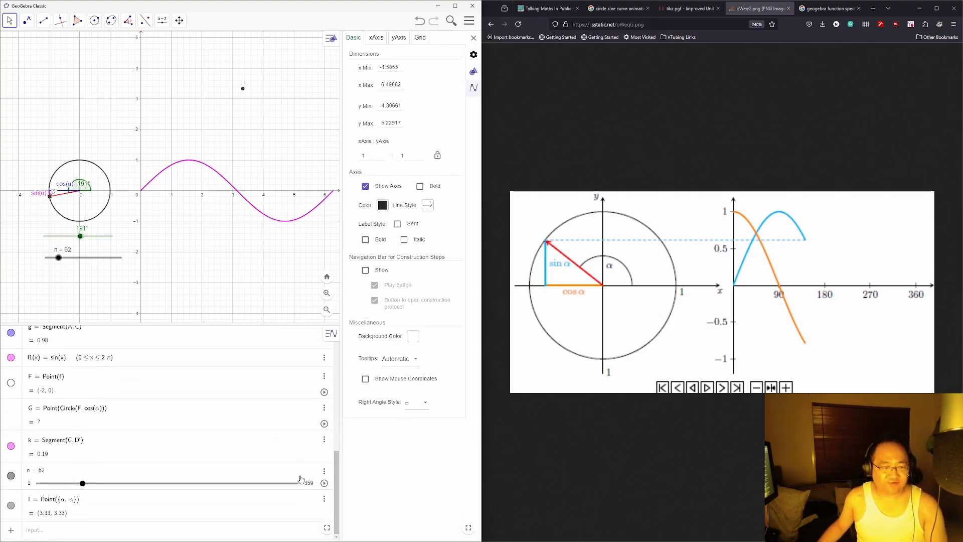
# Step: Change point I's definition to Point({α, 1})
pyautogui.click(98, 504)
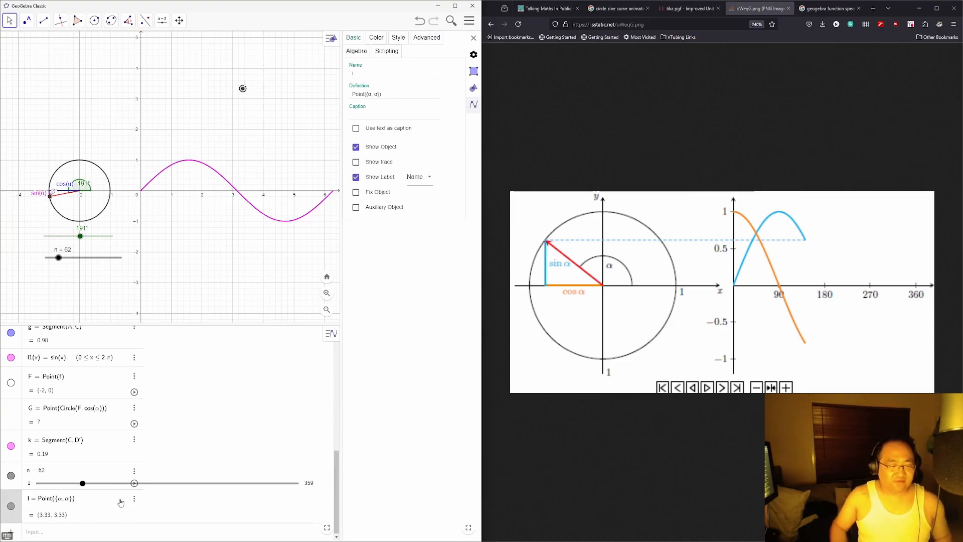
pyautogui.press('Left')
pyautogui.press('Left')
pyautogui.press('BackSpace')
pyautogui.write('1')
pyautogui.press('Return')
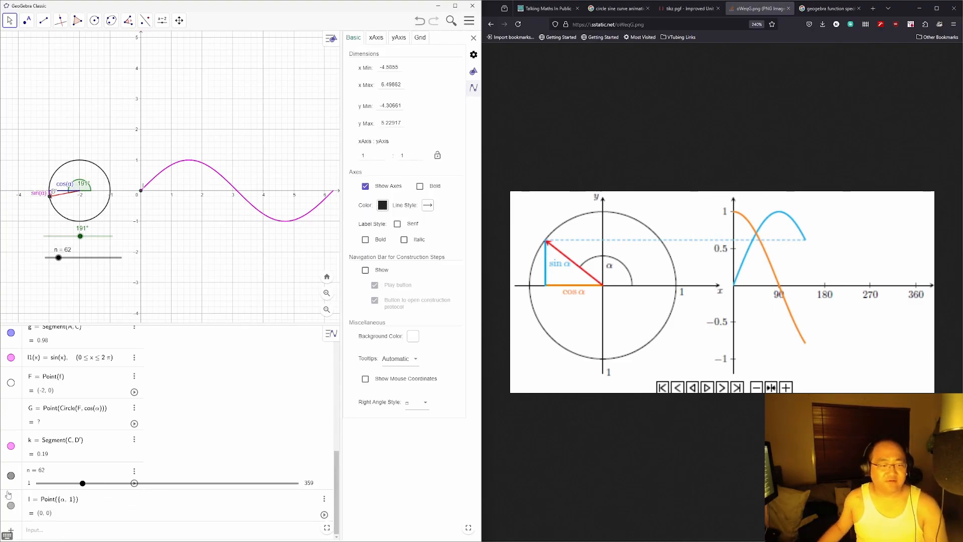
# Step: Delete slider n and set angle α to about 181°
pyautogui.click(134, 470)
pyautogui.click(150, 483)
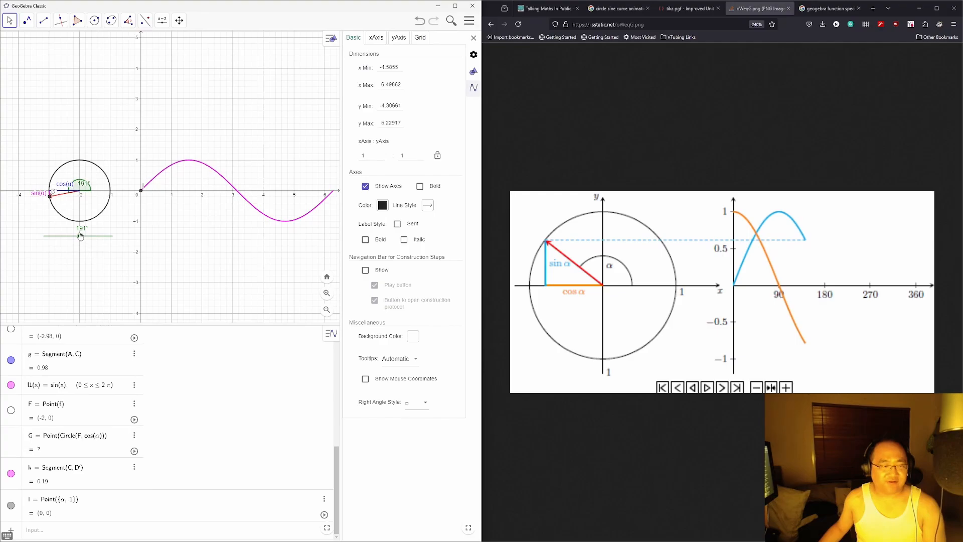
pyautogui.moveTo(81, 236)
pyautogui.mouseDown()
pyautogui.moveTo(59, 236)
pyautogui.moveTo(78, 236)
pyautogui.mouseUp()
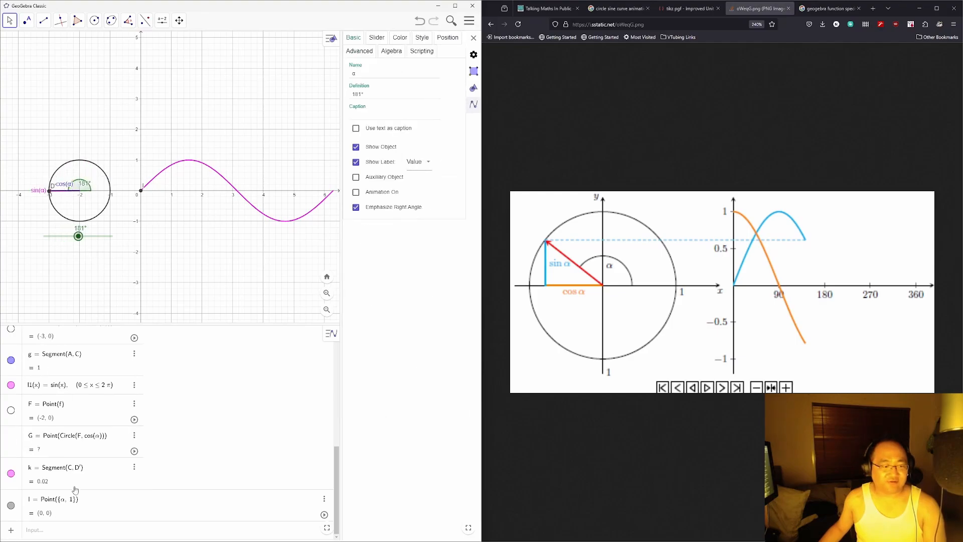
# Step: Redefine I as Point({α, α/2}), test it with α, then clear its y-coordinate
pyautogui.click(76, 499)
pyautogui.press('BackSpace')
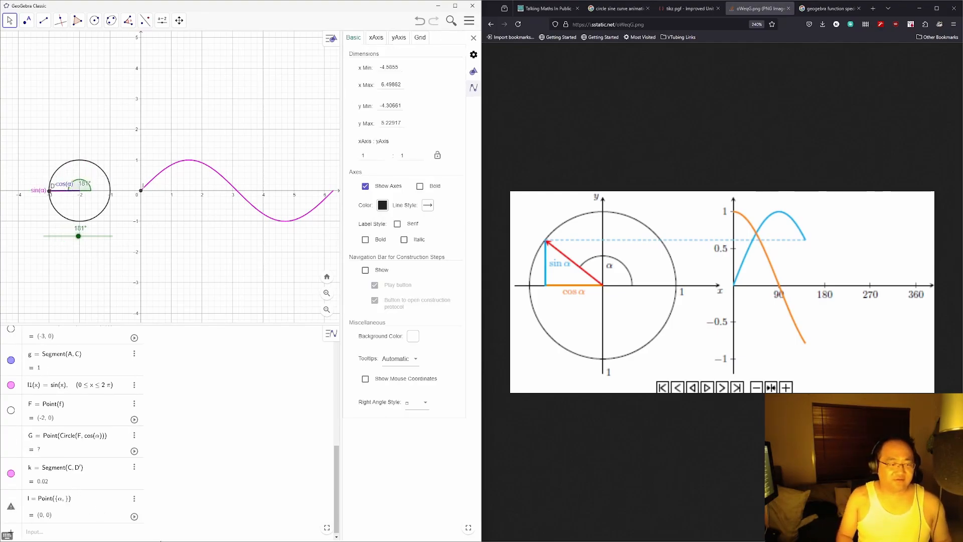
pyautogui.hotkey('alt', 'a')
pyautogui.write('/2')
pyautogui.press('Return')
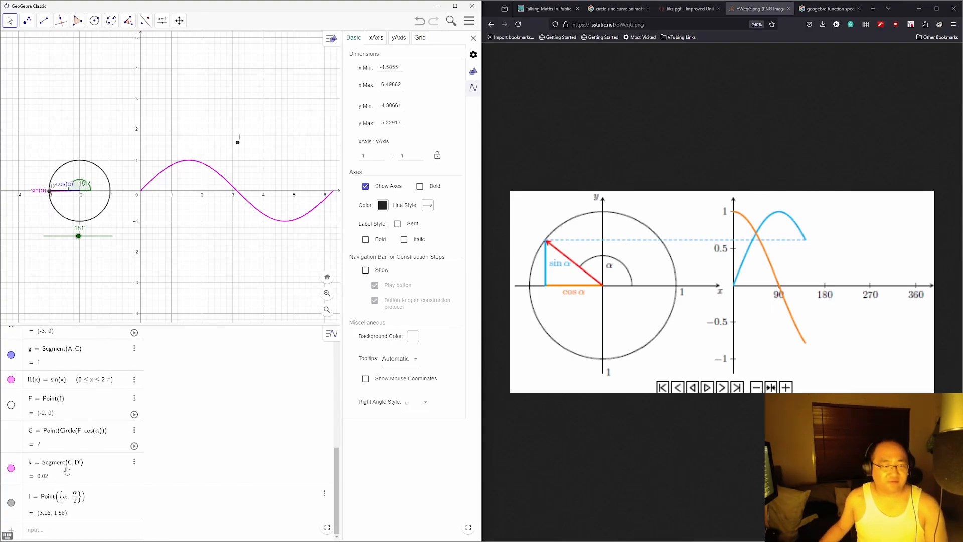
pyautogui.moveTo(75, 238)
pyautogui.mouseDown()
pyautogui.moveTo(40, 236)
pyautogui.moveTo(121, 238)
pyautogui.moveTo(65, 236)
pyautogui.mouseUp()
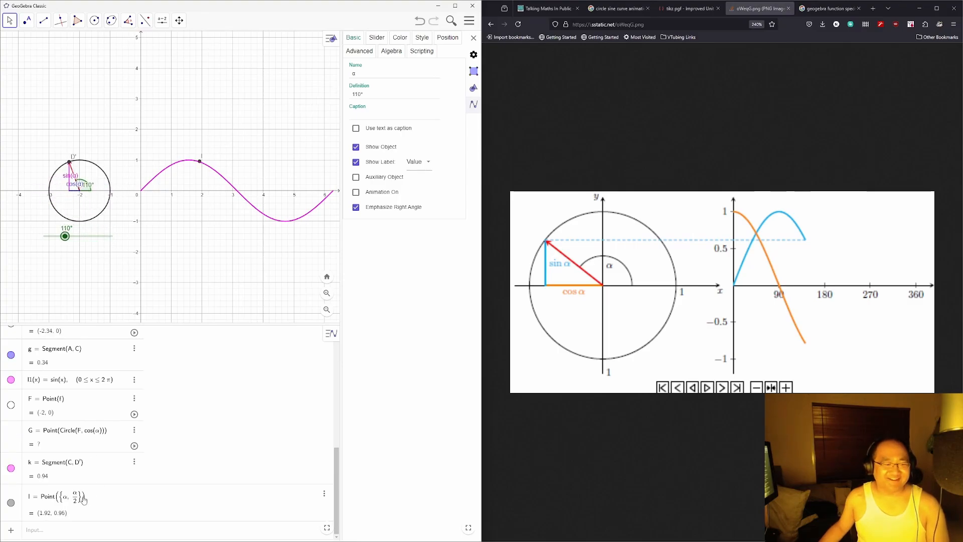
pyautogui.click(116, 503)
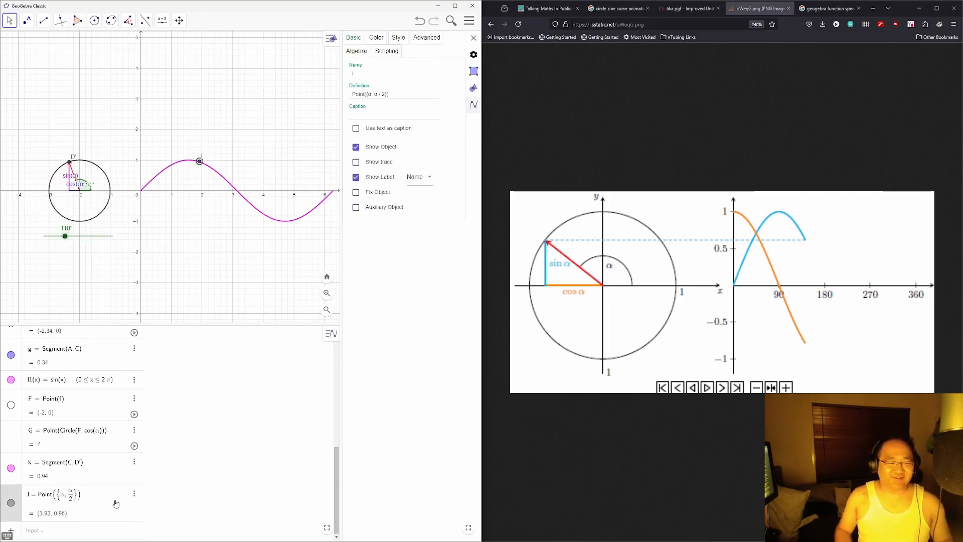
pyautogui.press('BackSpace')
pyautogui.press('BackSpace')
pyautogui.press('BackSpace')
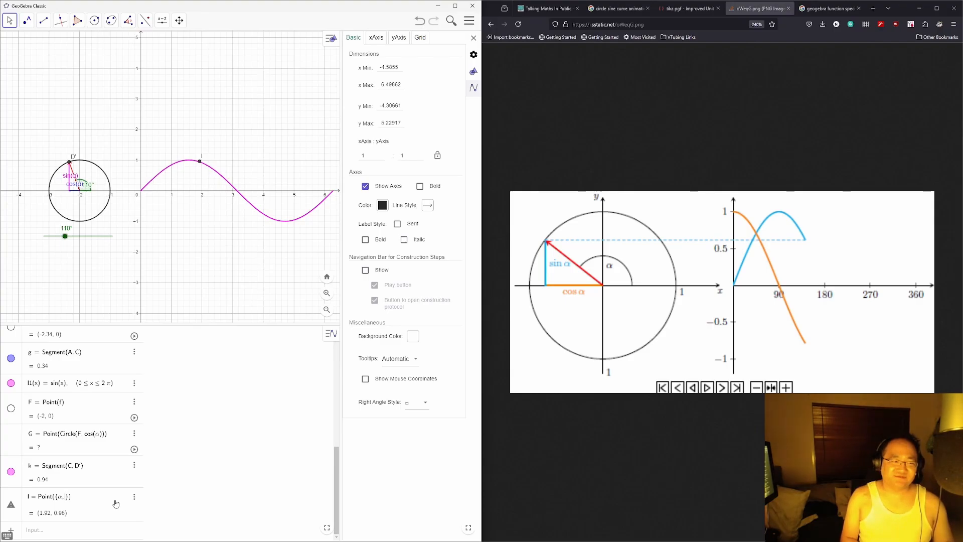
# Step: Give I a tan(α) y-coordinate, check it at α = 148°, then remove it
pyautogui.write('tan(α)')
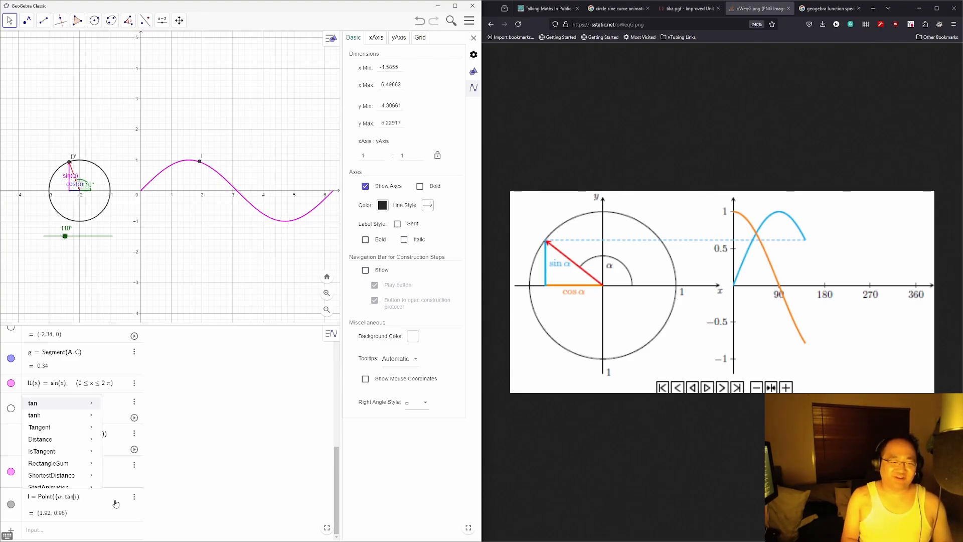
pyautogui.press('Return')
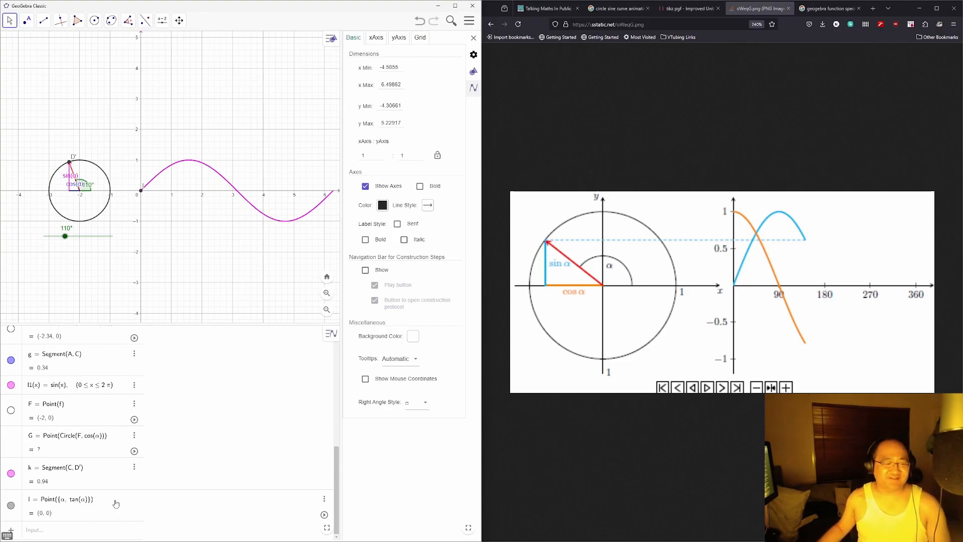
pyautogui.moveTo(64, 235)
pyautogui.mouseDown()
pyautogui.moveTo(84, 235)
pyautogui.moveTo(71, 236)
pyautogui.mouseUp()
pyautogui.click(79, 506)
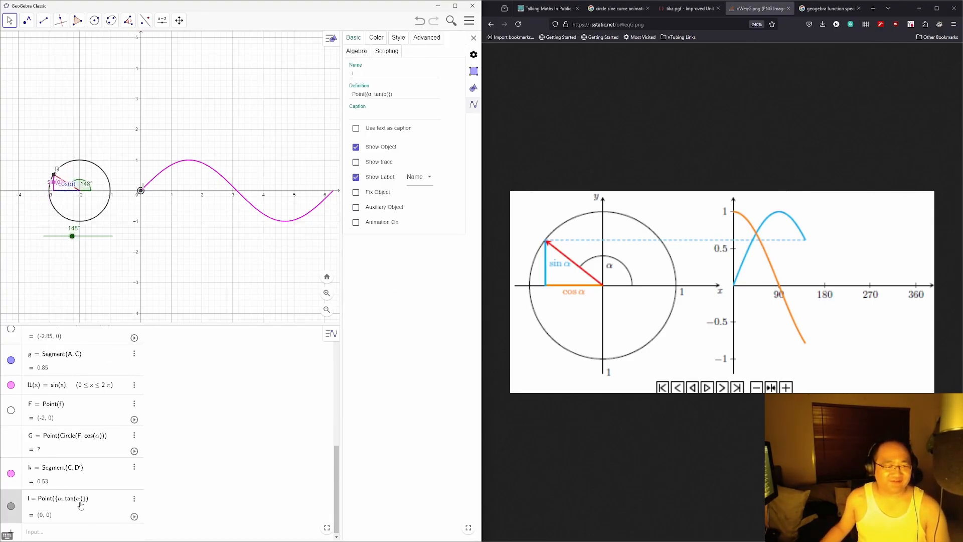
pyautogui.click(88, 485)
pyautogui.click(90, 502)
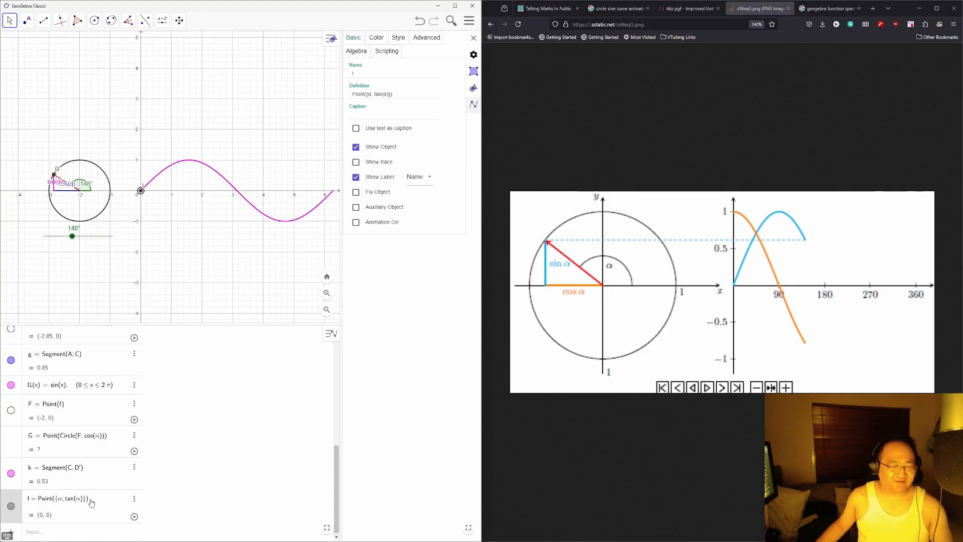
pyautogui.click(54, 499)
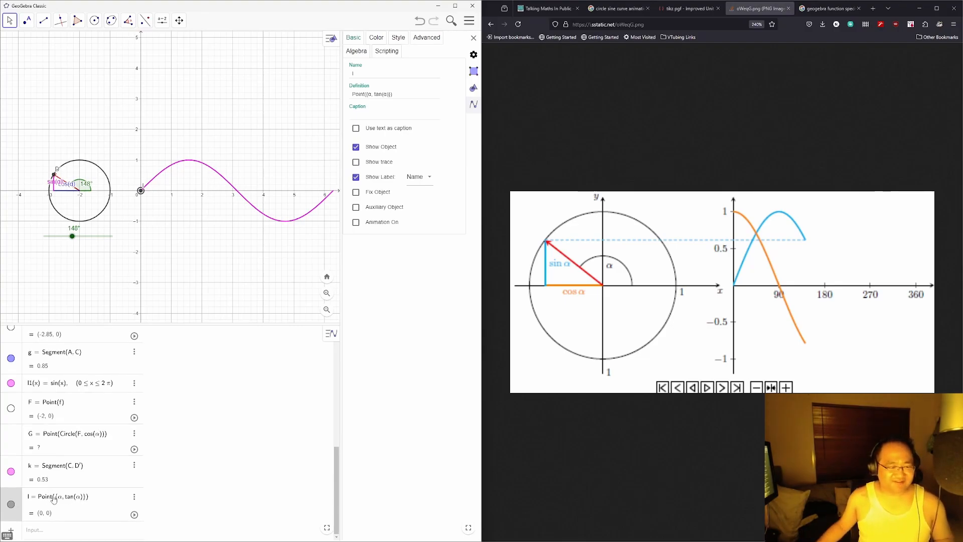
pyautogui.click(62, 536)
pyautogui.click(92, 504)
pyautogui.press('BackSpace')
pyautogui.press('BackSpace')
pyautogui.press('BackSpace')
pyautogui.press('BackSpace')
pyautogui.press('BackSpace')
pyautogui.press('BackSpace')
pyautogui.press('BackSpace')
pyautogui.press('BackSpace')
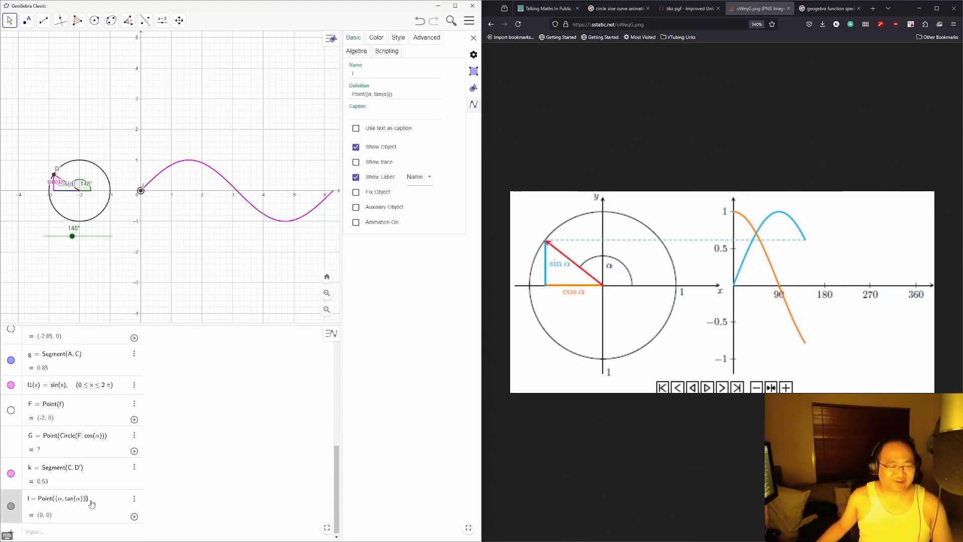
pyautogui.press('Return')
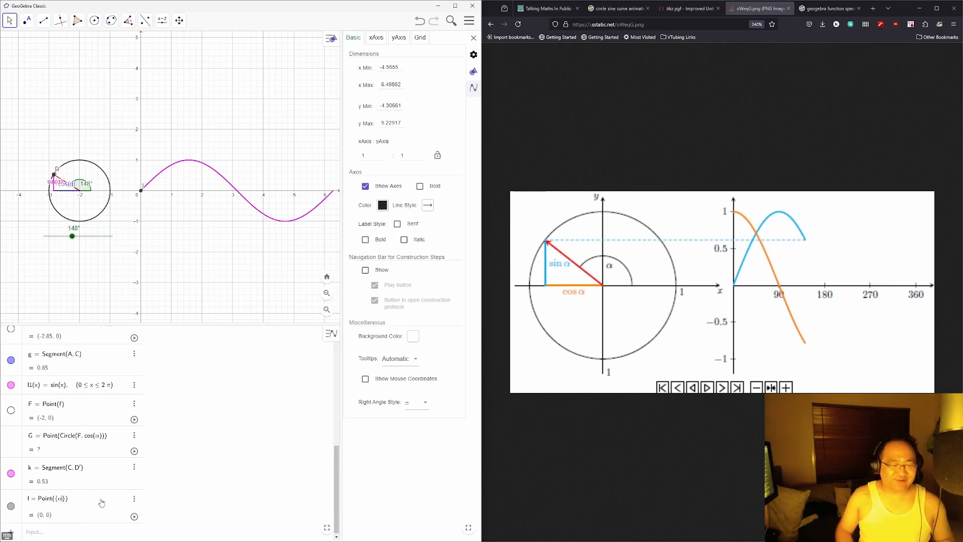
# Step: Redefine I as Point({α, sin(α)}) and sweep α down to 0° to test
pyautogui.click(101, 502)
pyautogui.write(',')
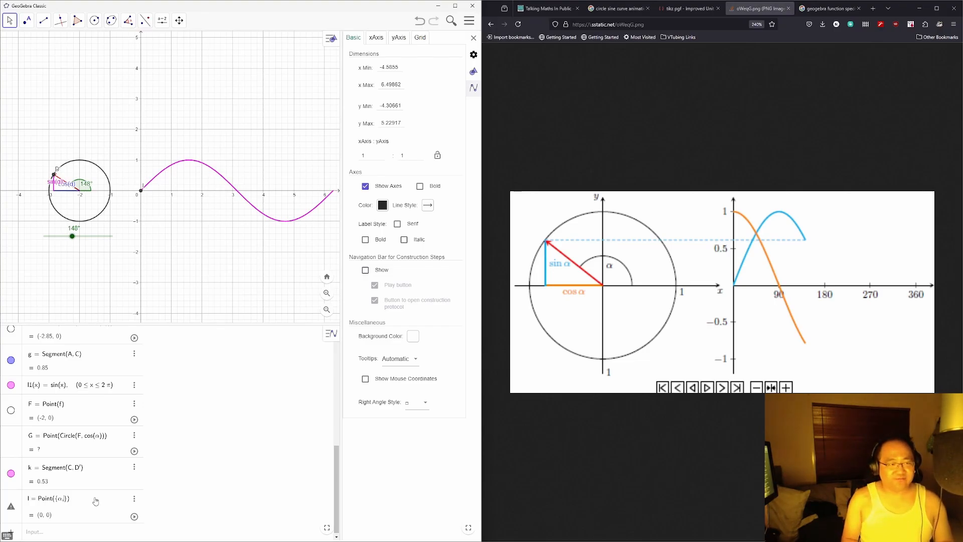
pyautogui.write('sin(α)')
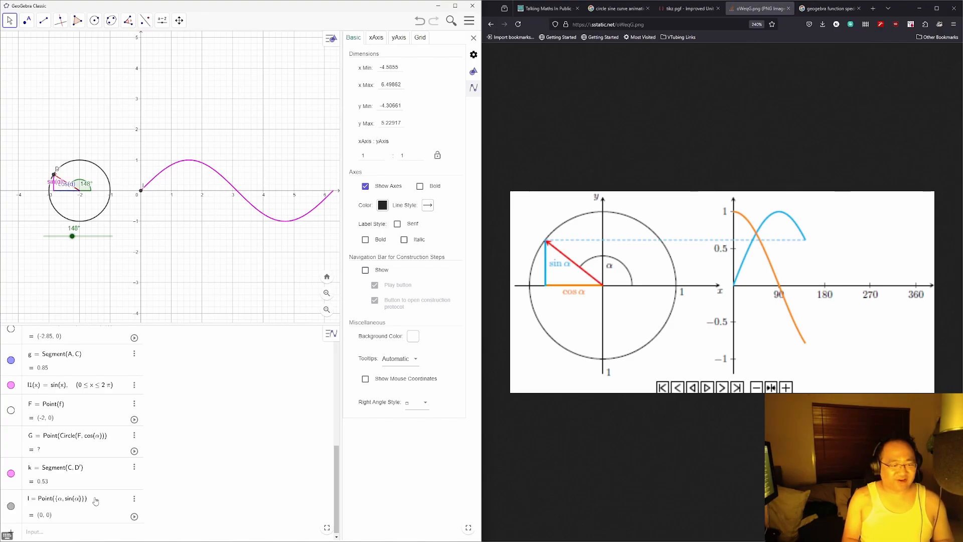
pyautogui.press('Return')
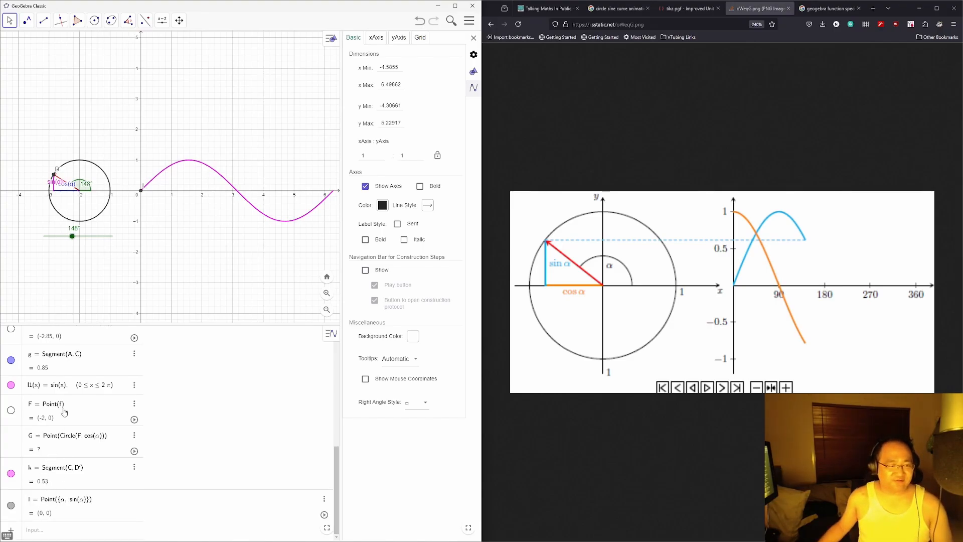
pyautogui.moveTo(73, 237); pyautogui.dragTo(38, 235)
# Step: Replace sin(α) in point I's y-coordinate with the sine curve l1 applied to α
pyautogui.click(98, 504)
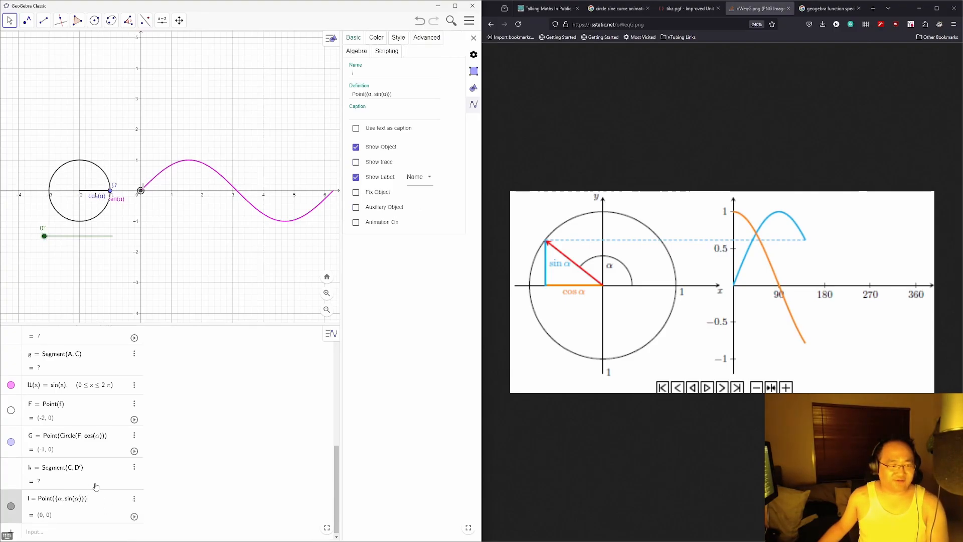
pyautogui.scroll(1, 89, 485)
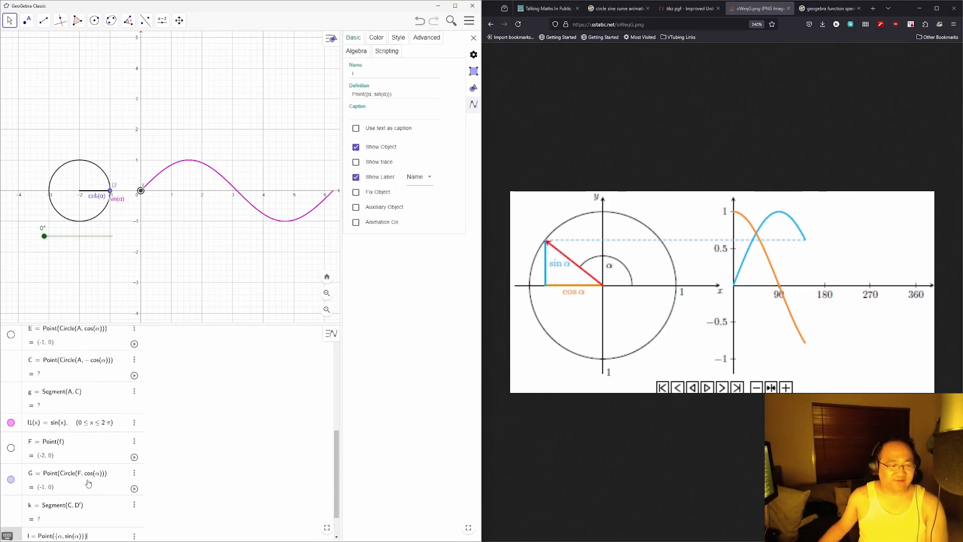
pyautogui.scroll(-1, 88, 481)
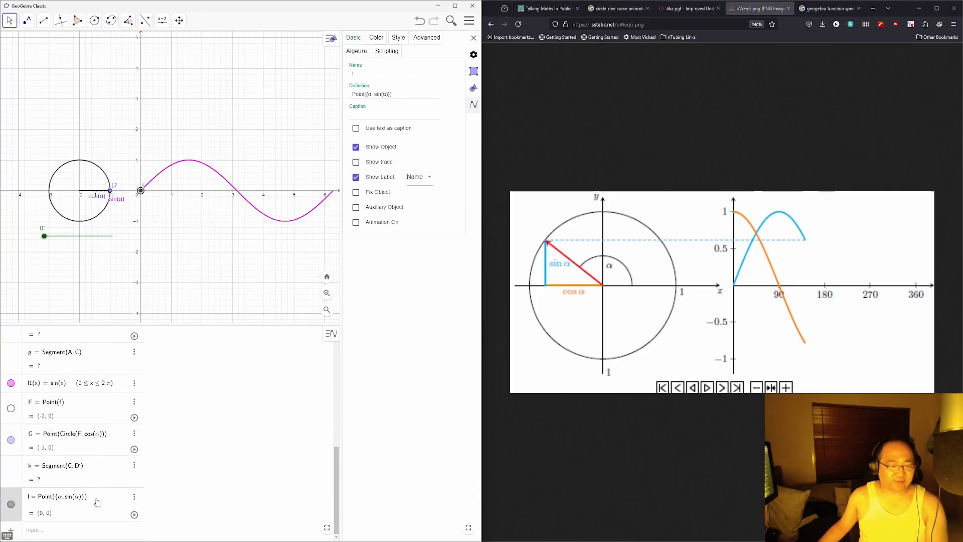
pyautogui.press('Escape')
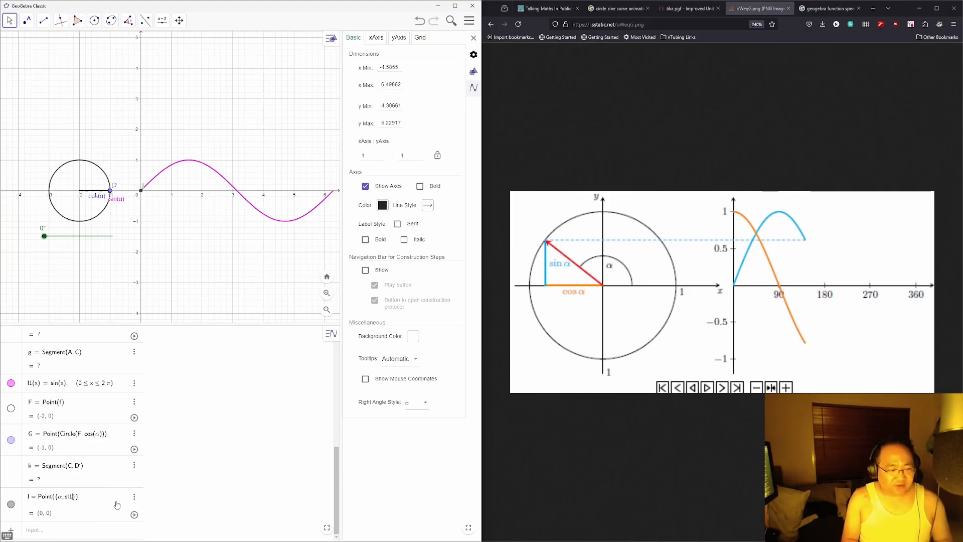
pyautogui.press('BackSpace')
pyautogui.write('l')
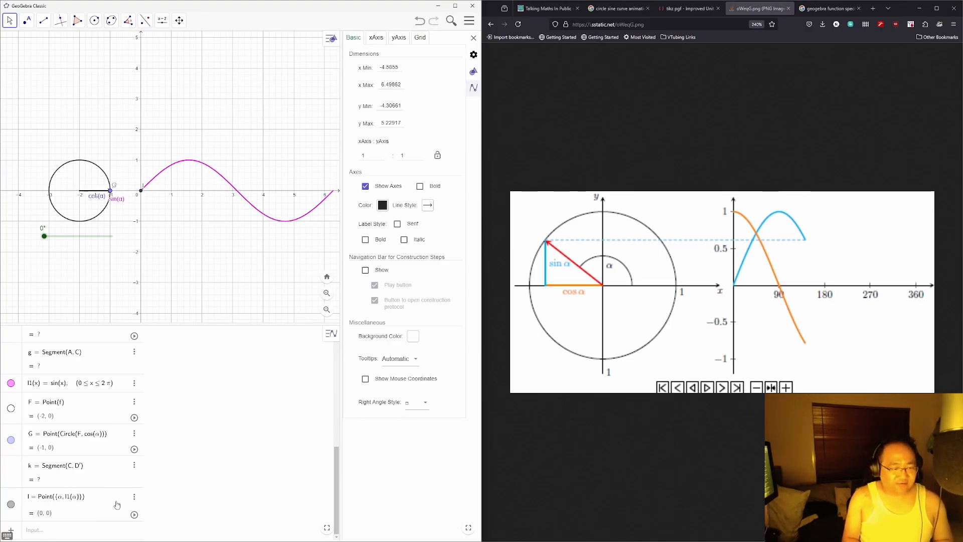
pyautogui.click(11, 507)
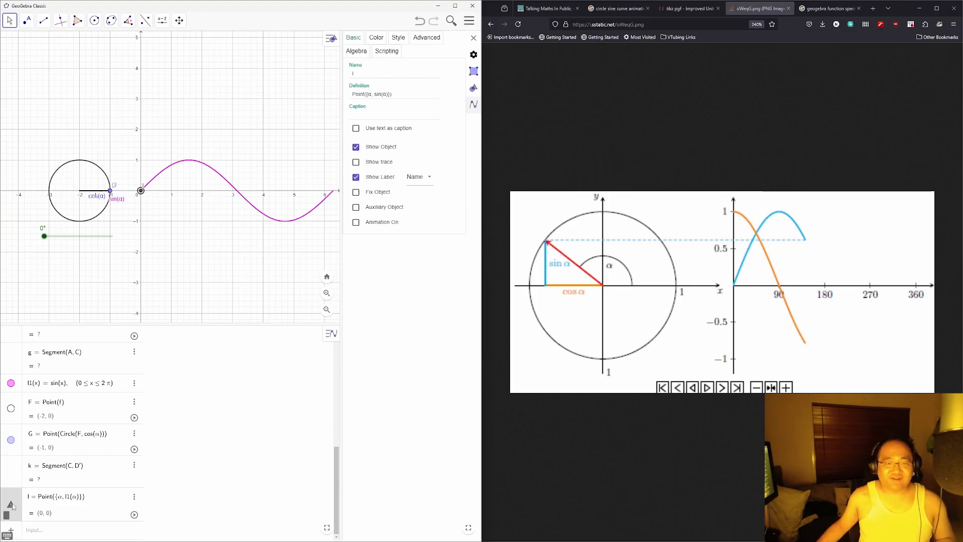
pyautogui.click(79, 533)
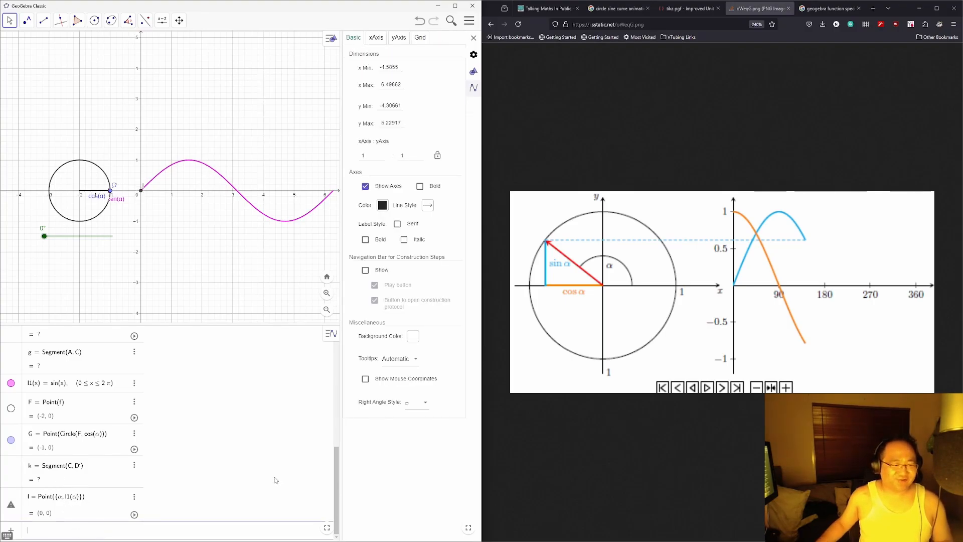
# Step: Create ycoordinate = sin(α) and turn α to 106°
pyautogui.write('ycoordinate ')
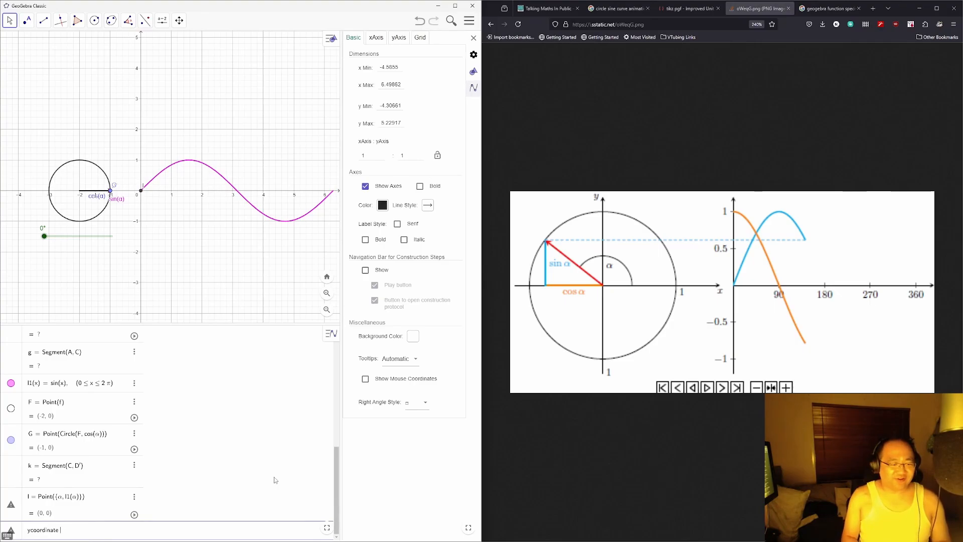
pyautogui.write('= sin(α)')
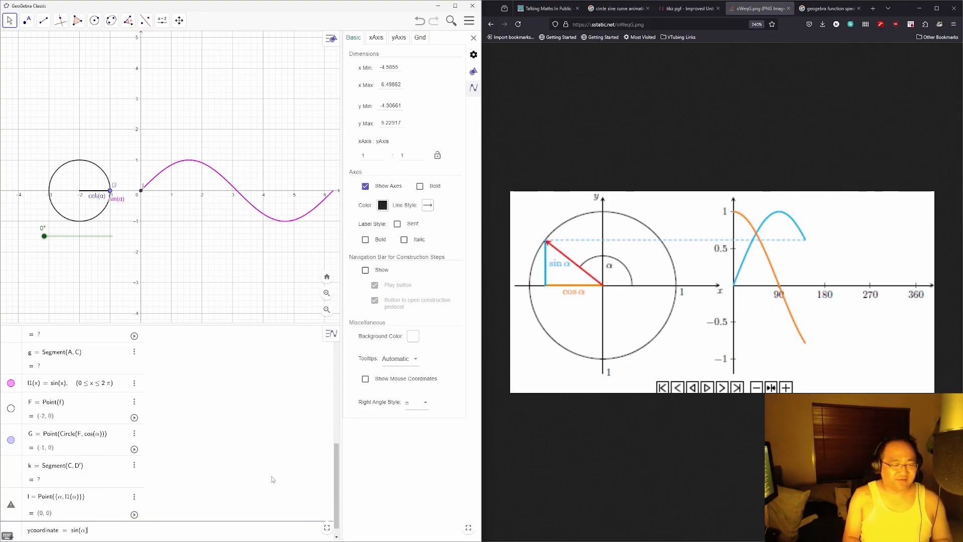
pyautogui.press('Return')
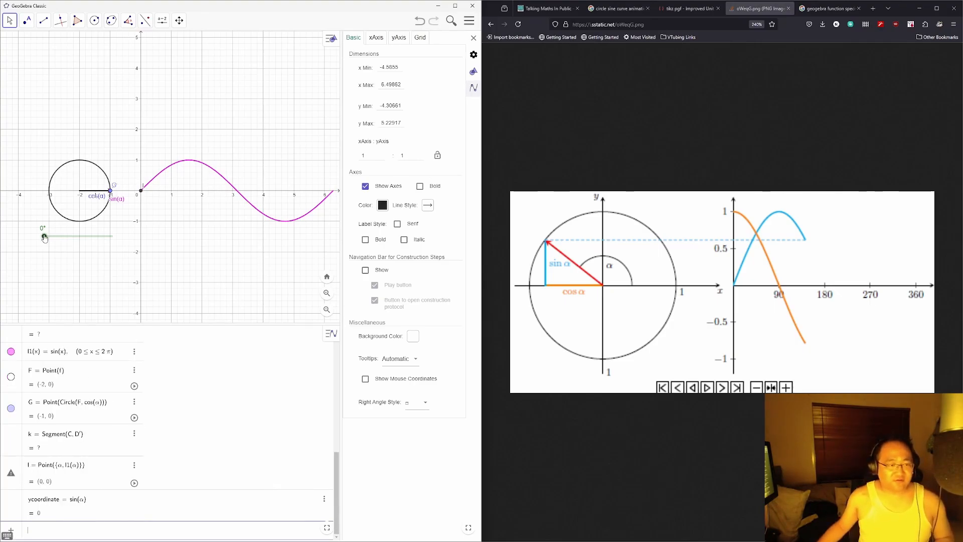
pyautogui.moveTo(44, 238); pyautogui.dragTo(77, 243)
# Step: Redefine I as Point({α, ycoordinate}) and sweep α to 261° and back to 126°
pyautogui.click(86, 470)
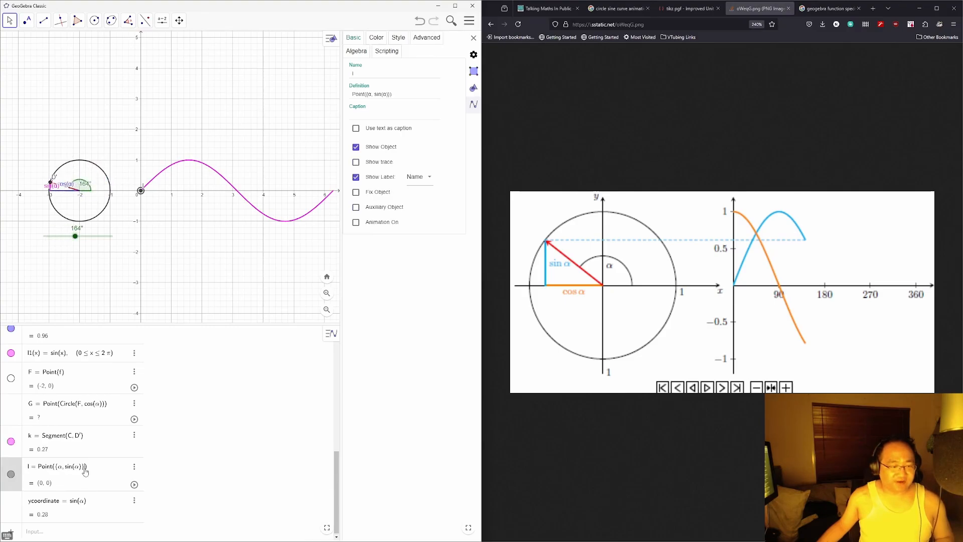
pyautogui.click(191, 508)
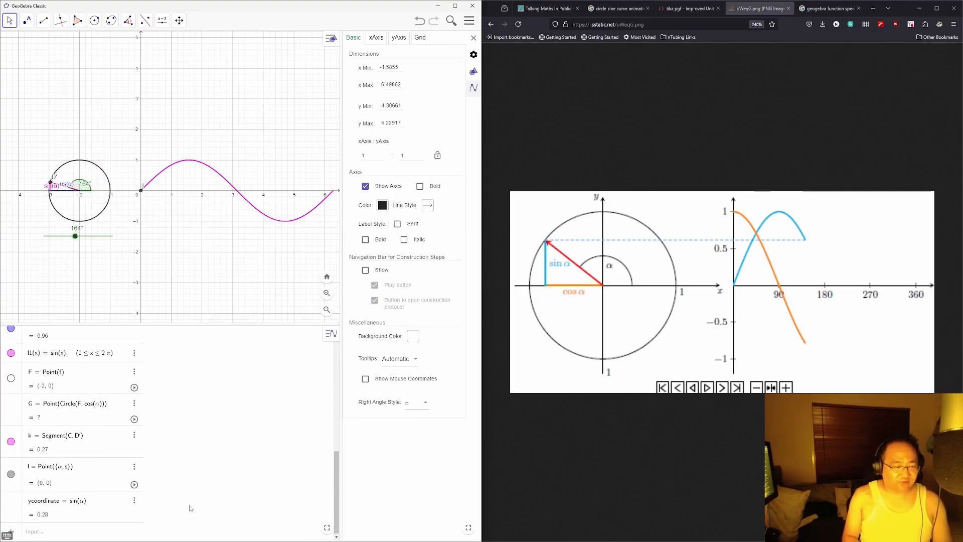
pyautogui.write('coordinate')
pyautogui.press('Return')
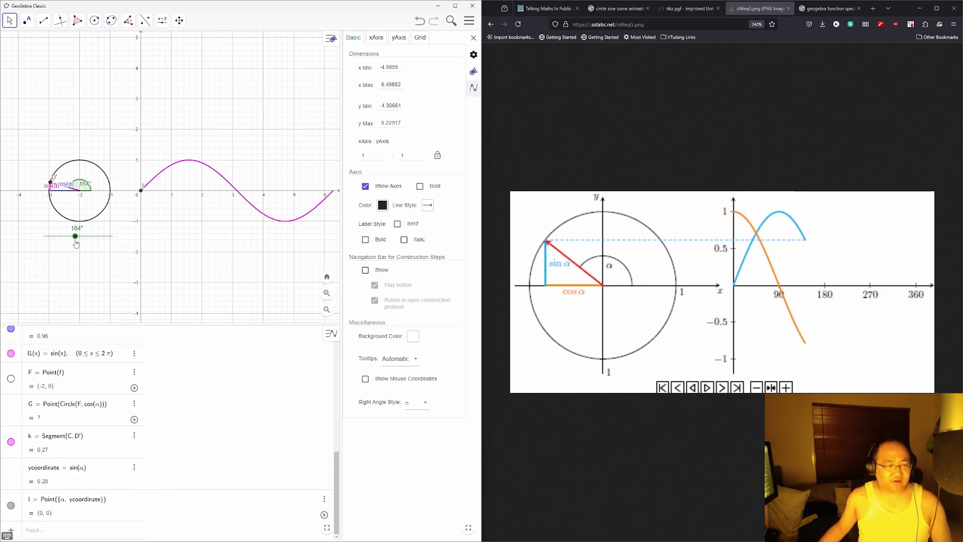
pyautogui.moveTo(76, 243)
pyautogui.mouseDown()
pyautogui.moveTo(95, 243)
pyautogui.moveTo(48, 245)
pyautogui.moveTo(94, 245)
pyautogui.mouseUp()
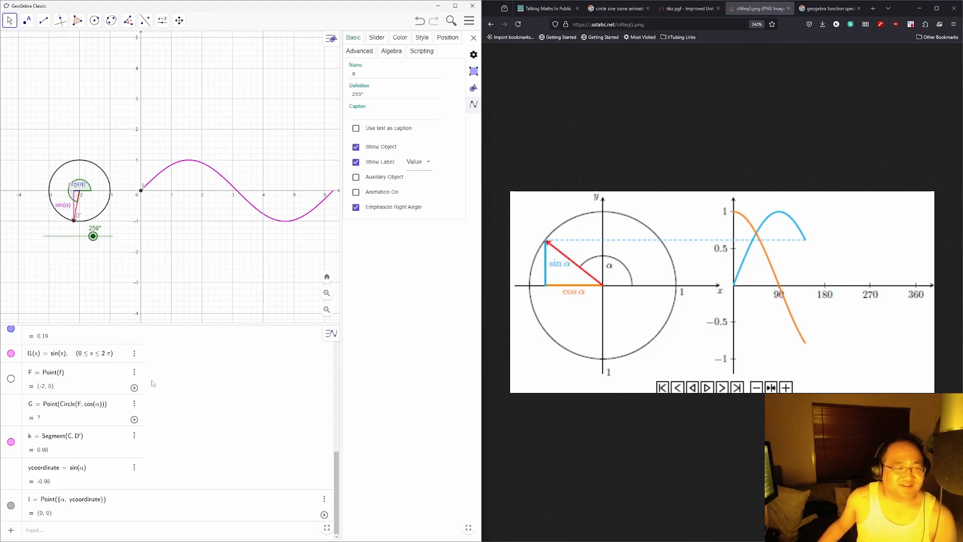
pyautogui.moveTo(93, 237); pyautogui.dragTo(69, 239)
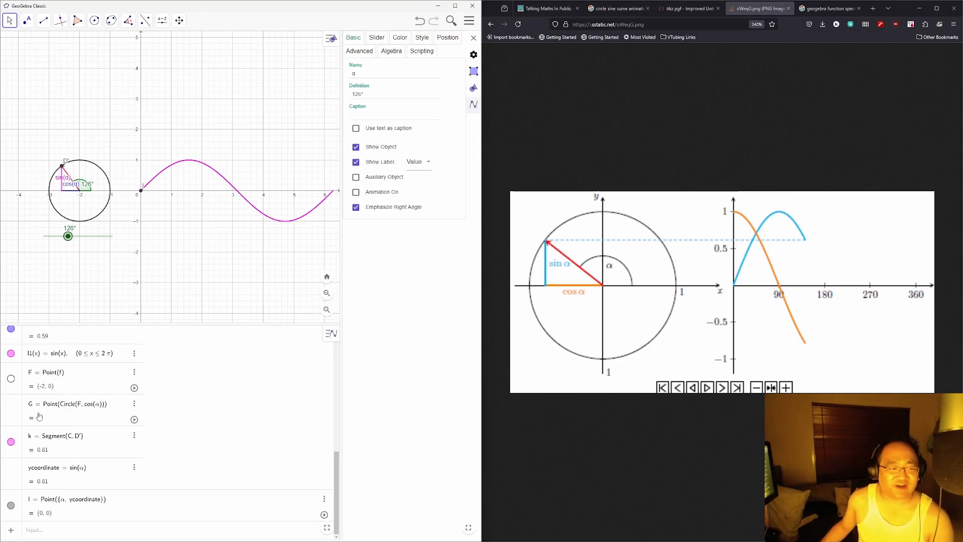
# Step: Scroll through the Algebra view and bring up point I's options menu
pyautogui.scroll(3, 65, 404)
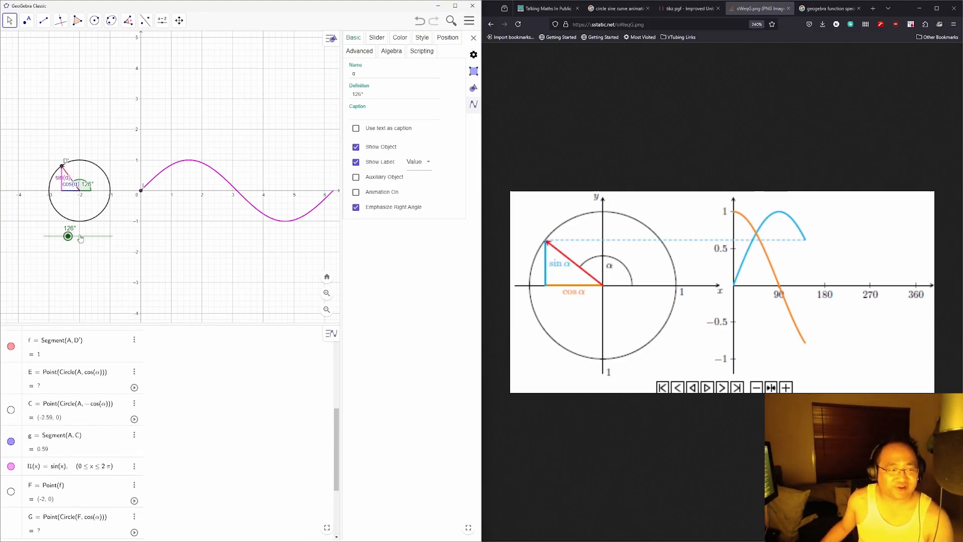
pyautogui.scroll(6, 95, 413)
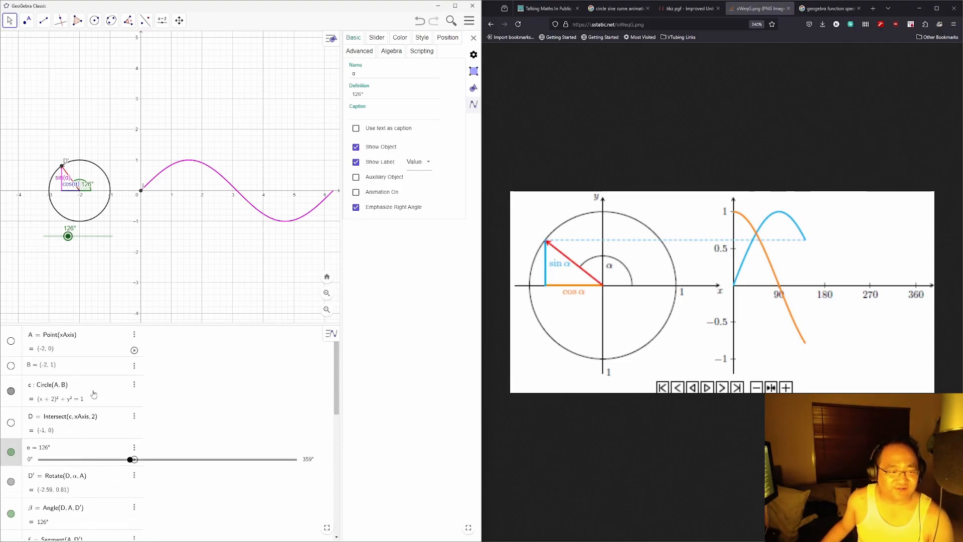
pyautogui.scroll(-5, 94, 394)
pyautogui.scroll(5, 87, 391)
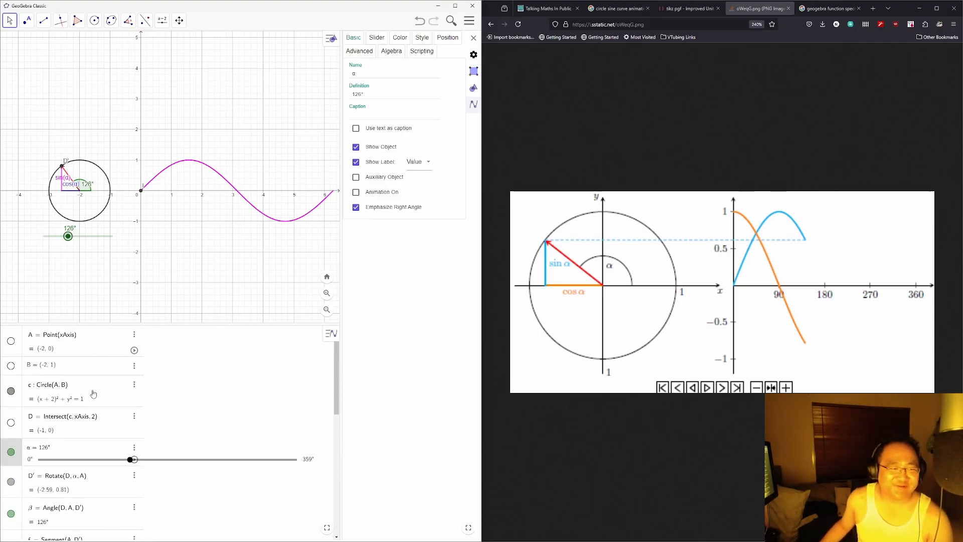
pyautogui.scroll(-5, 95, 386)
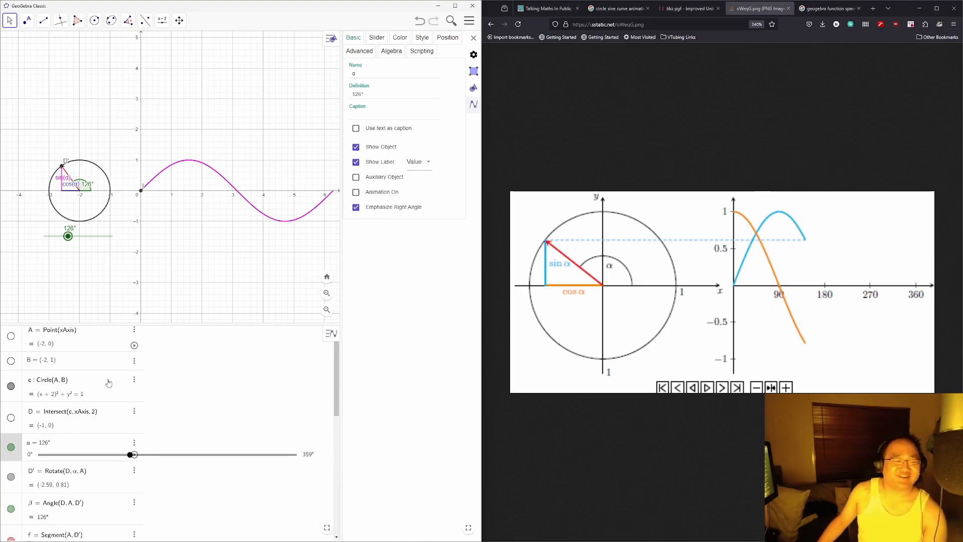
pyautogui.scroll(-5, 100, 391)
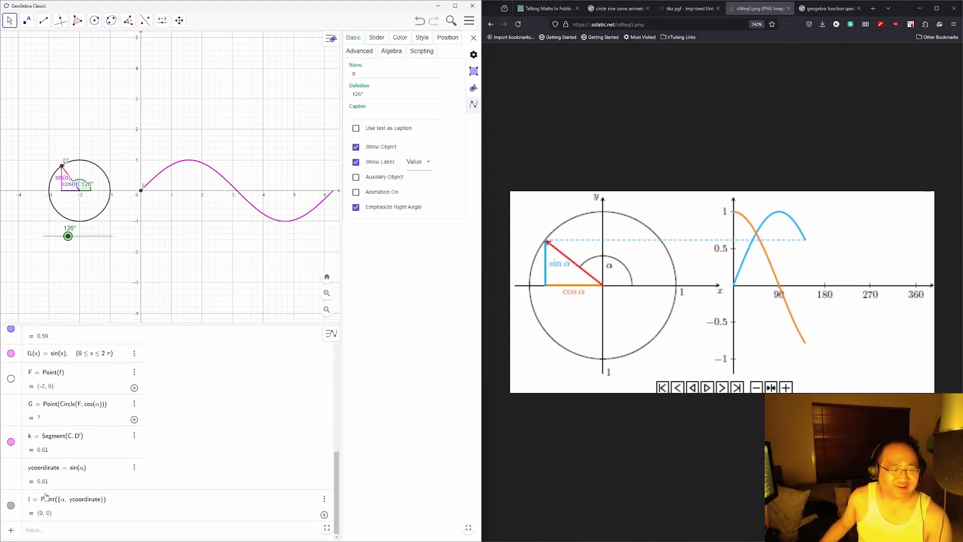
pyautogui.click(324, 500)
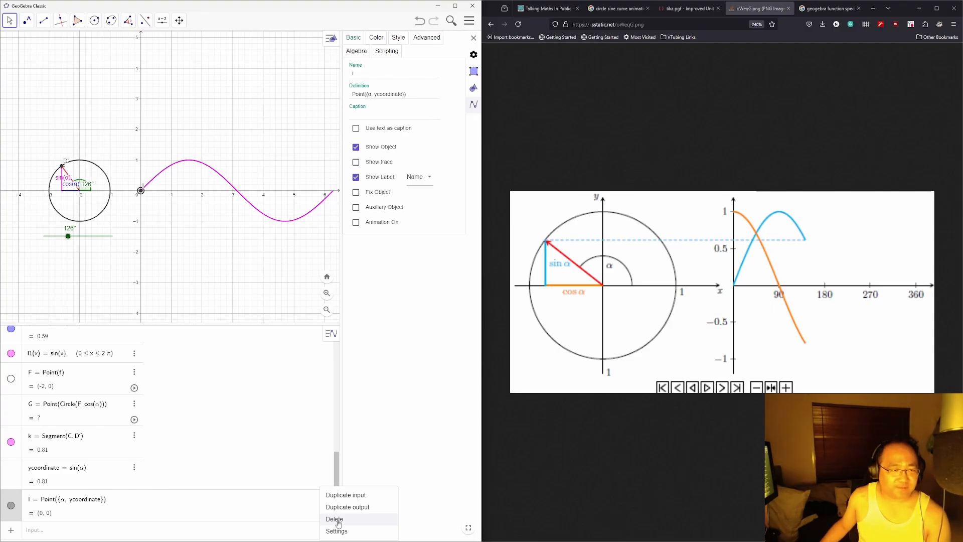
# Step: Delete point I, leaving ycoordinate = sin(α) as the last algebra entry
pyautogui.click(337, 520)
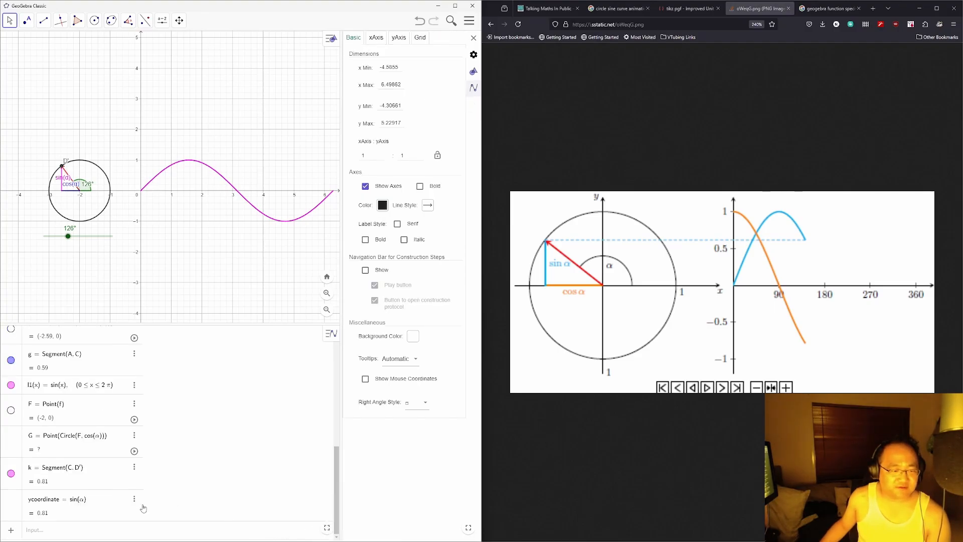
pyautogui.click(134, 499)
pyautogui.click(103, 515)
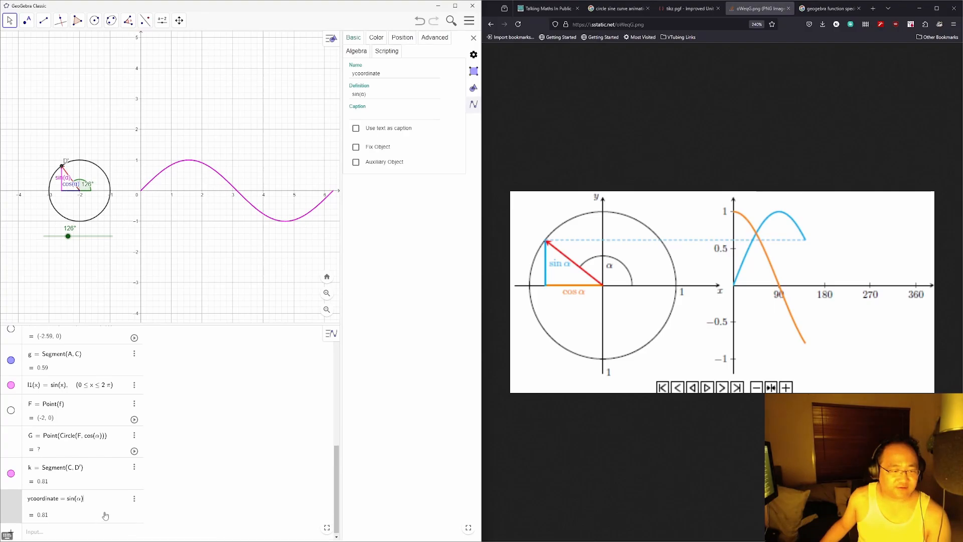
pyautogui.click(93, 532)
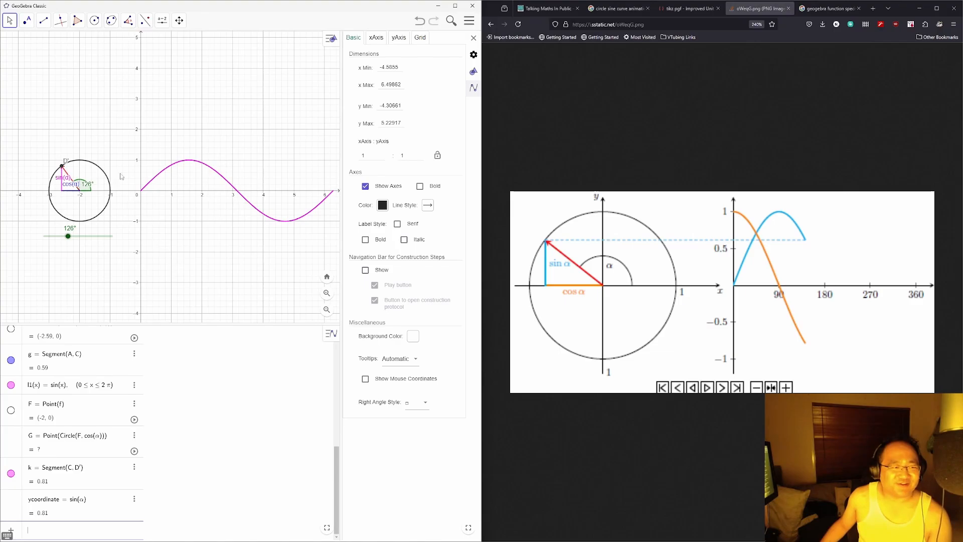
# Step: Try a Segment with Given Length from D' and then from G, cancelling both times
pyautogui.click(44, 22)
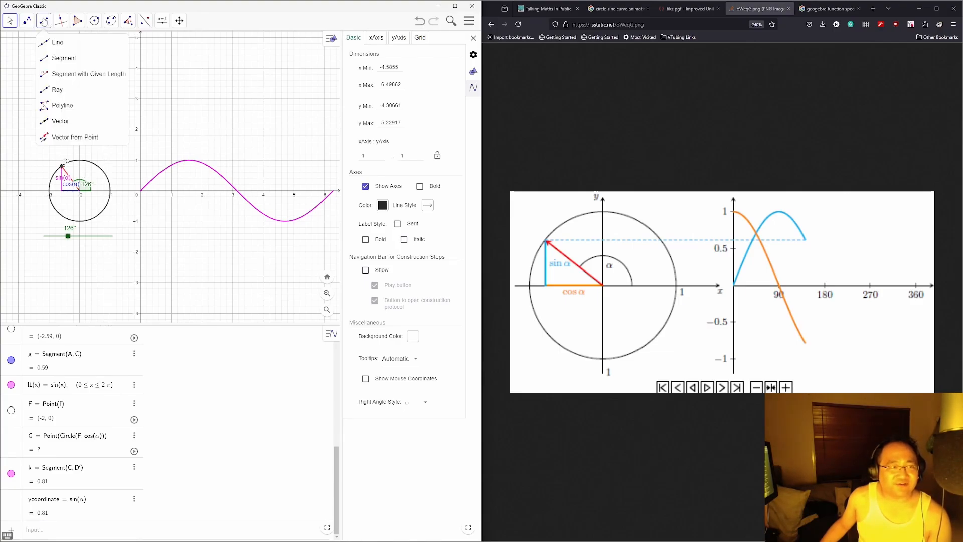
pyautogui.click(75, 74)
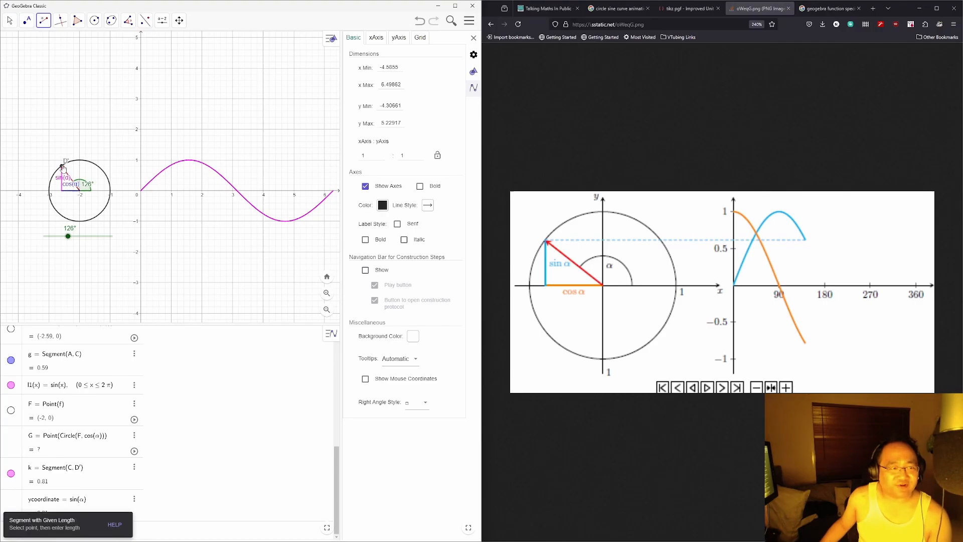
pyautogui.click(62, 166)
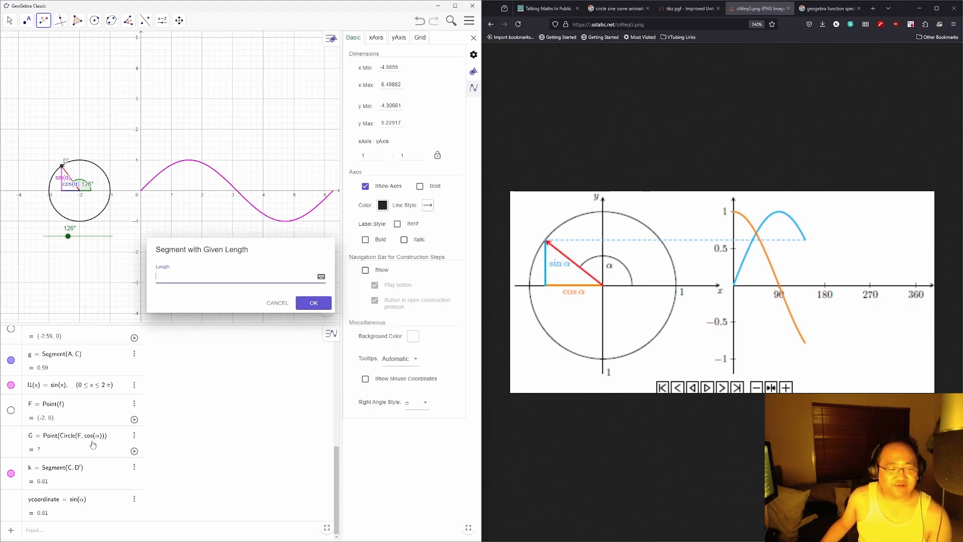
pyautogui.click(276, 303)
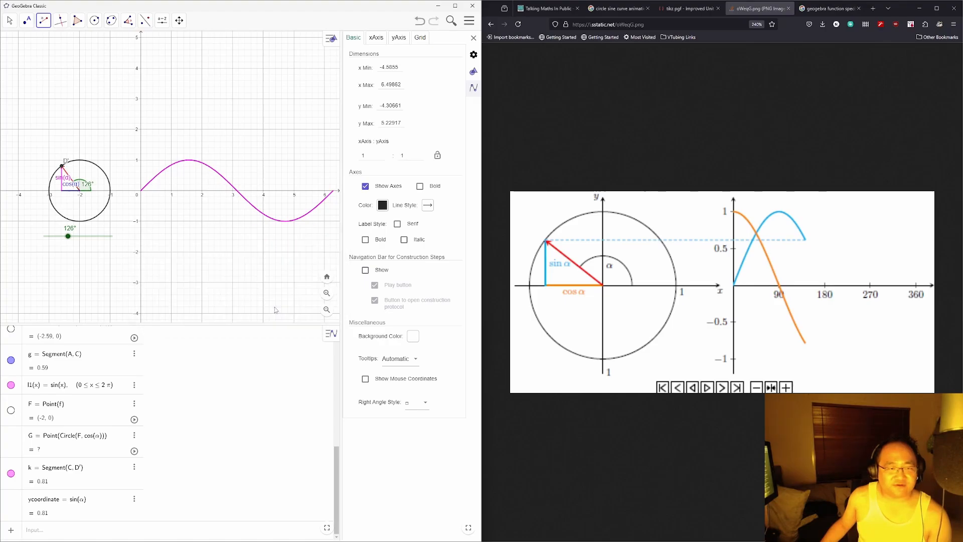
pyautogui.click(111, 23)
pyautogui.moveTo(95, 21)
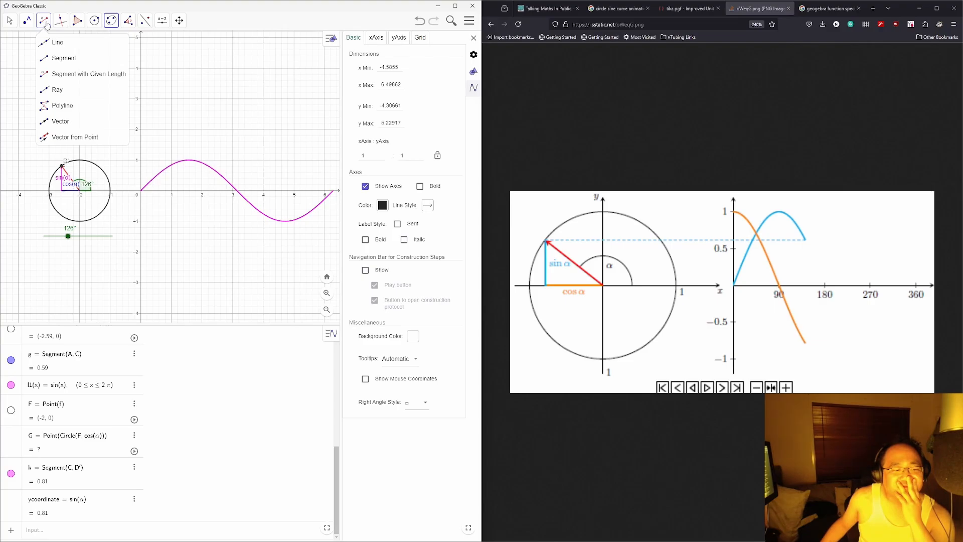
pyautogui.click(50, 74)
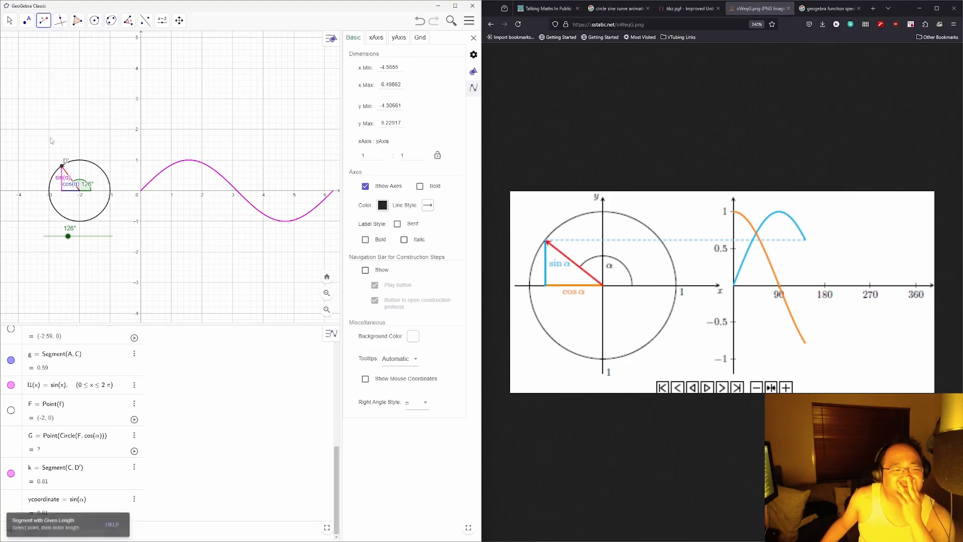
pyautogui.click(15, 445)
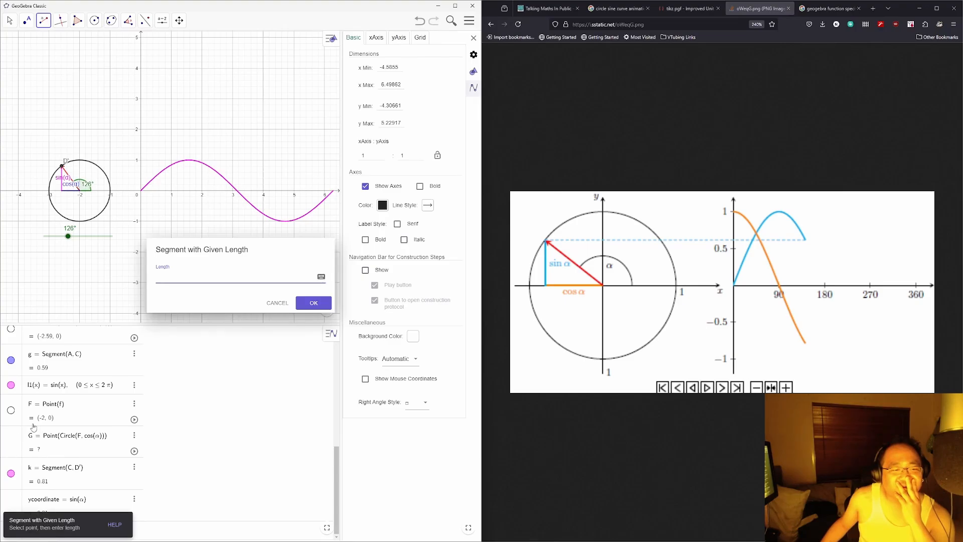
pyautogui.click(277, 302)
# Step: Select point G with the Move tool and drag the α slider to 62°
pyautogui.click(10, 20)
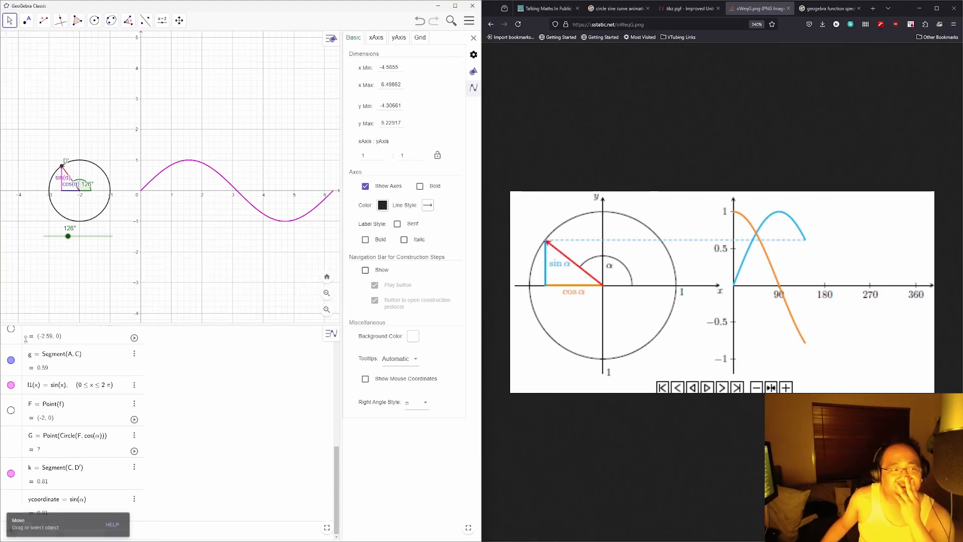
pyautogui.click(11, 446)
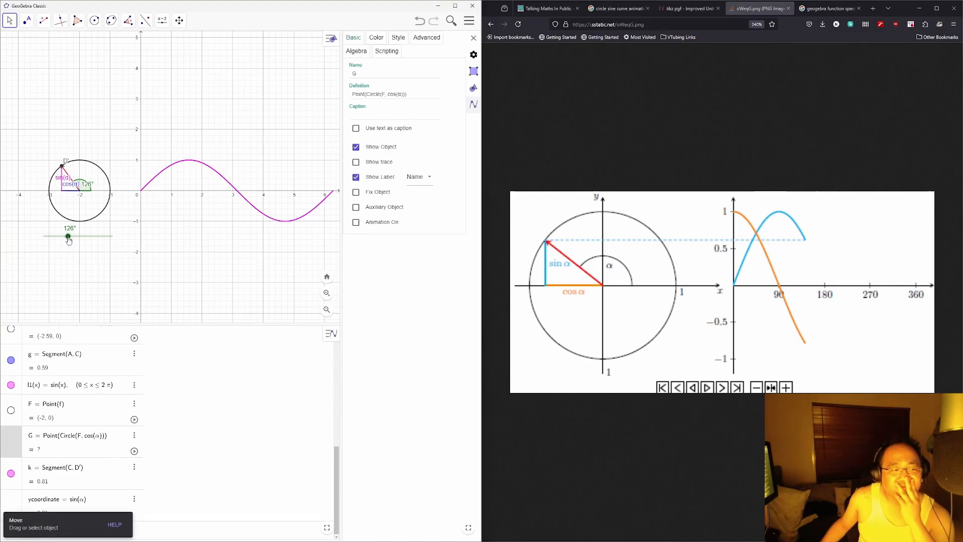
pyautogui.moveTo(68, 236); pyautogui.dragTo(56, 236)
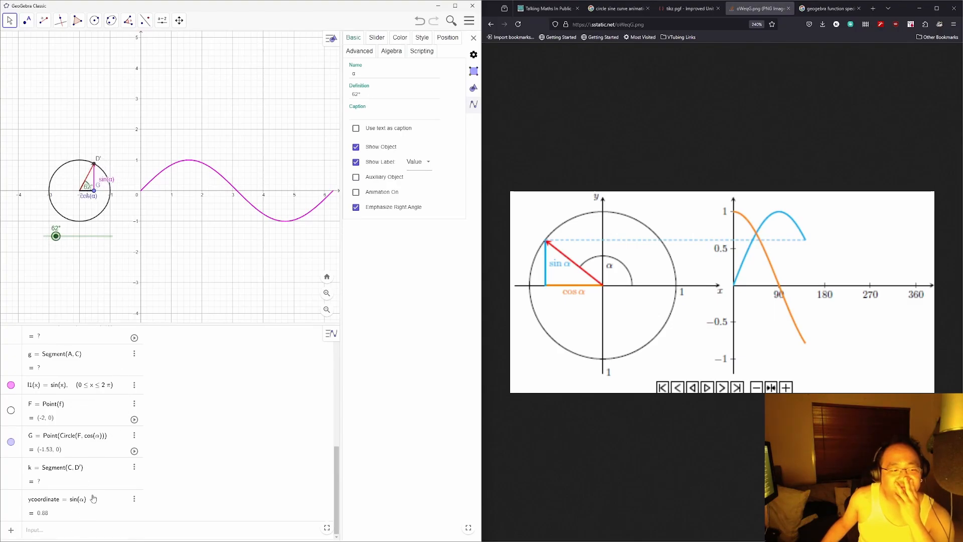
# Step: Enter xcoordinate = cos(α) in the Input bar and bring α to 10°, giving 0.98
pyautogui.click(147, 527)
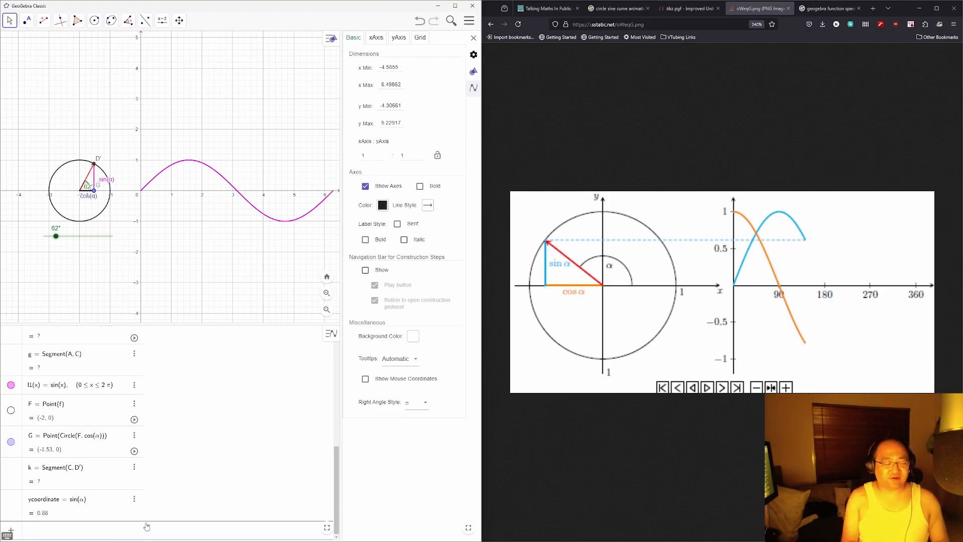
pyautogui.write('xcorodin')
pyautogui.press('BackSpace')
pyautogui.press('BackSpace')
pyautogui.press('BackSpace')
pyautogui.press('BackSpace')
pyautogui.press('BackSpace')
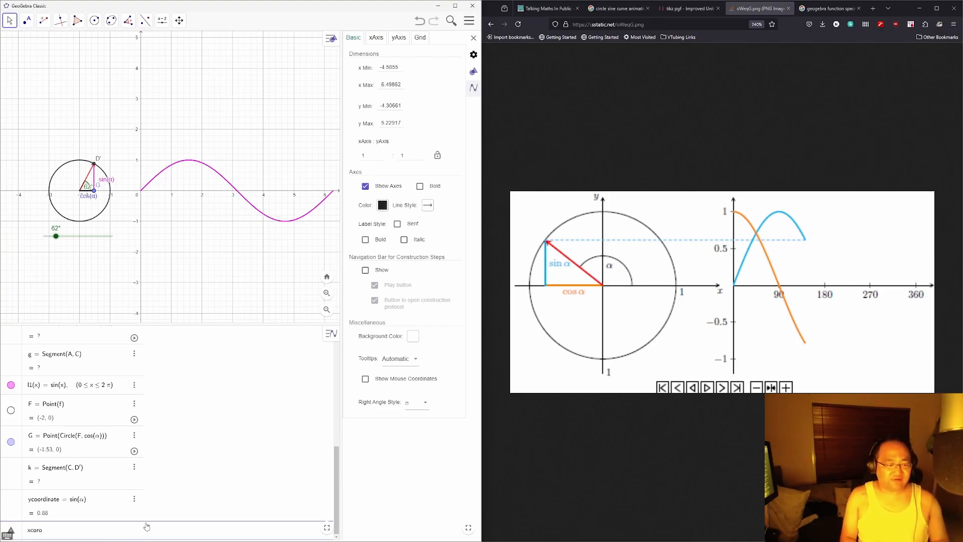
pyautogui.write('ordinate ')
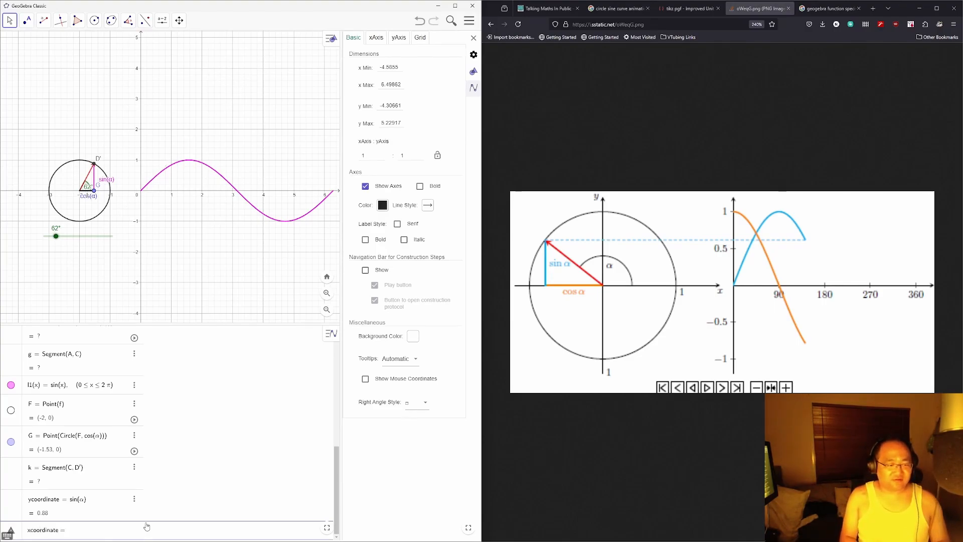
pyautogui.write('= cos(α)')
pyautogui.press('Return')
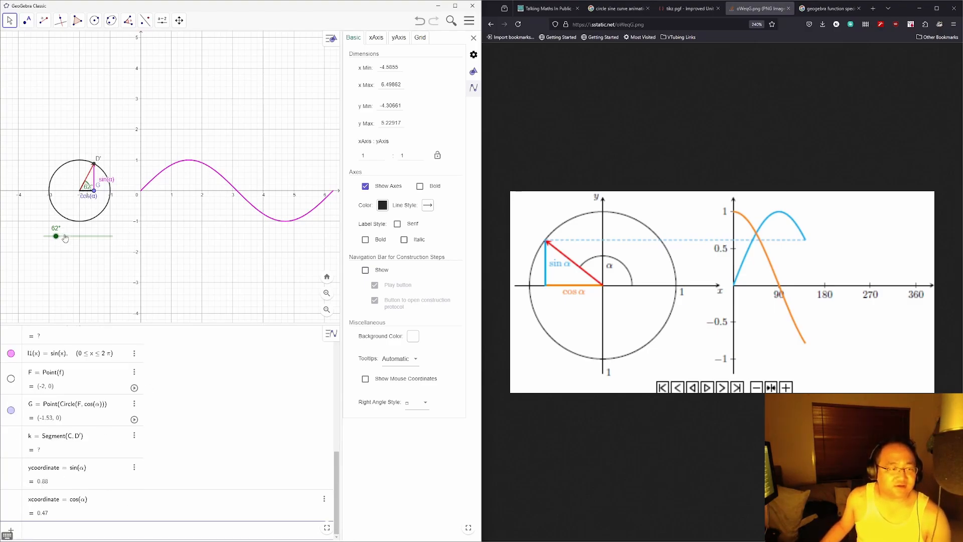
pyautogui.moveTo(55, 236)
pyautogui.mouseDown()
pyautogui.moveTo(84, 239)
pyautogui.moveTo(45, 235)
pyautogui.mouseUp()
pyautogui.click(77, 532)
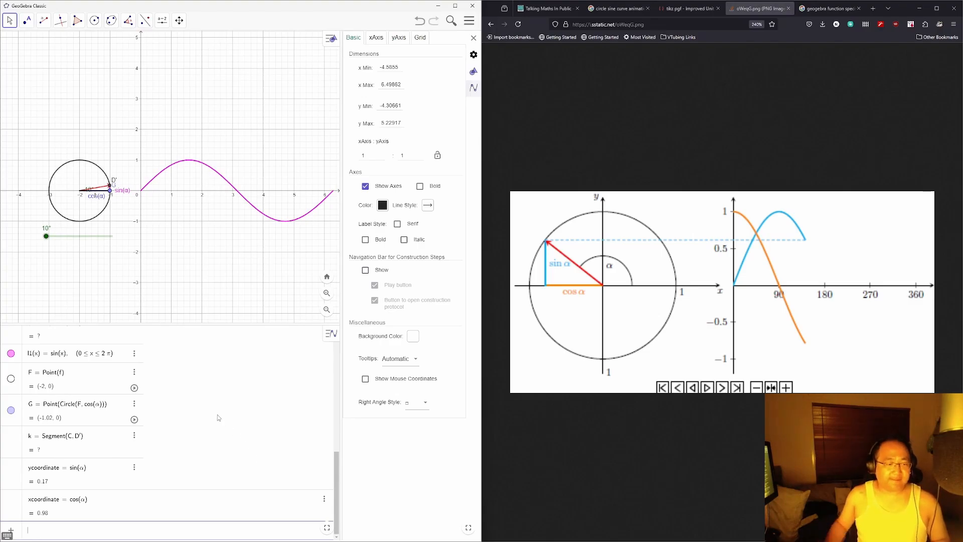
# Step: Create H = Point({xcoordinate, ycoordinate}) and drag α to 50°, placing H at (0.64, 0.77)
pyautogui.write('Point')
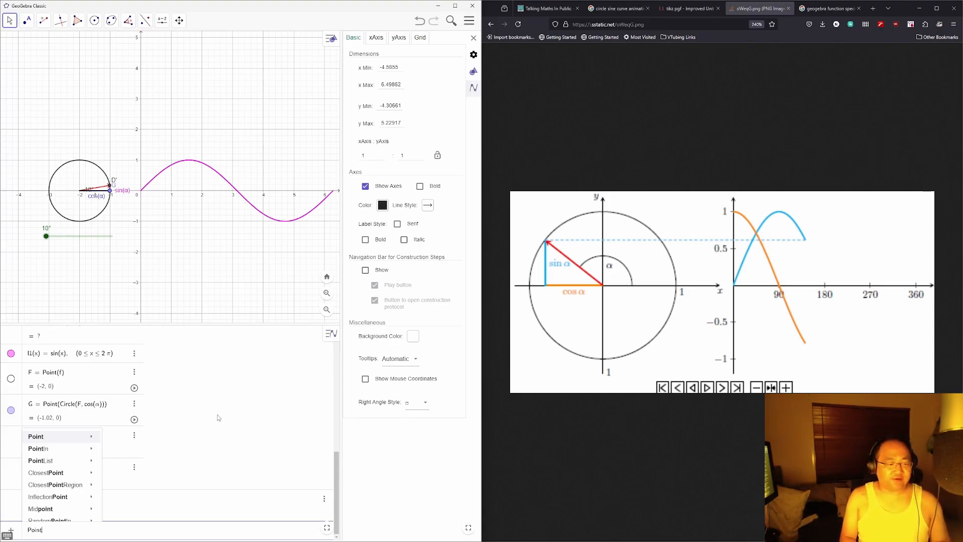
pyautogui.write('({x')
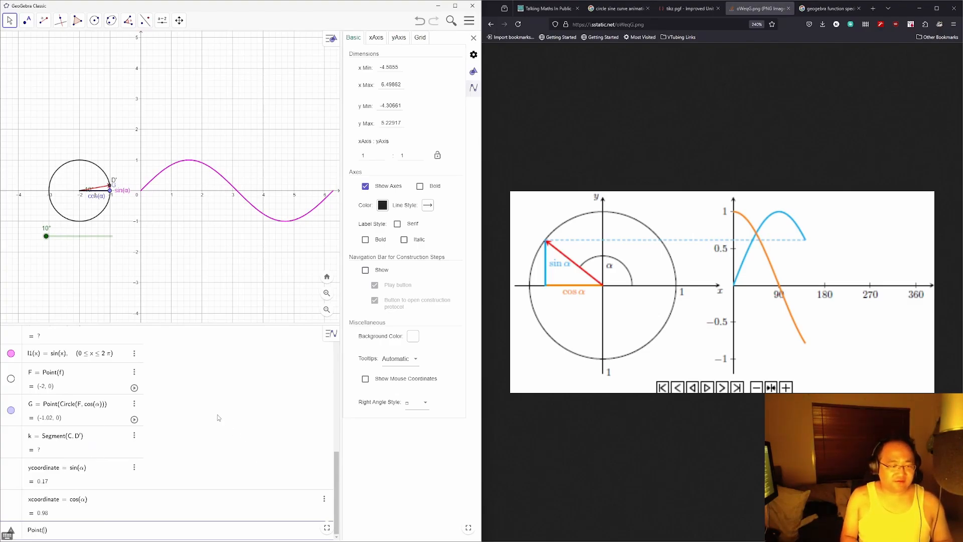
pyautogui.write('coordinate, ycoo')
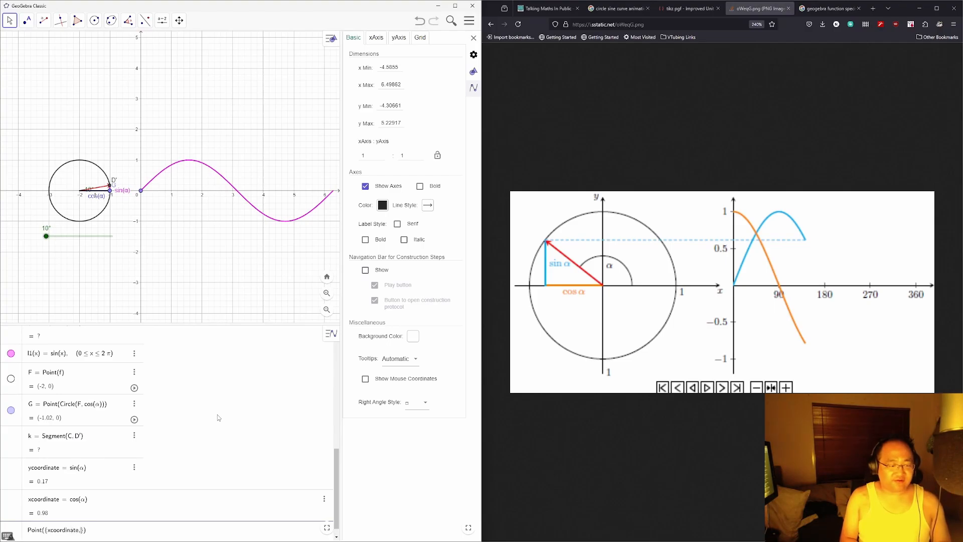
pyautogui.write('rdinate')
pyautogui.press('Return')
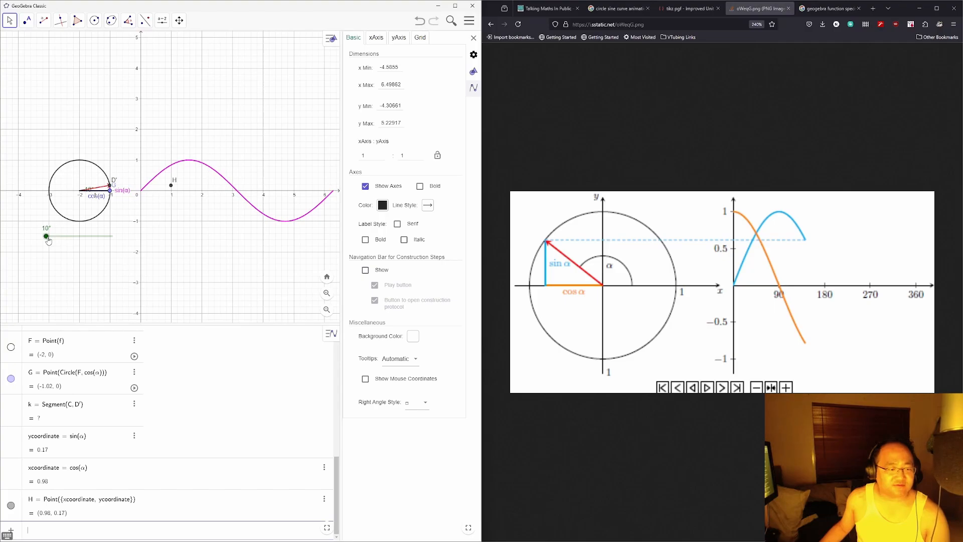
pyautogui.moveTo(48, 240)
pyautogui.mouseDown()
pyautogui.moveTo(116, 241)
pyautogui.moveTo(53, 240)
pyautogui.mouseUp()
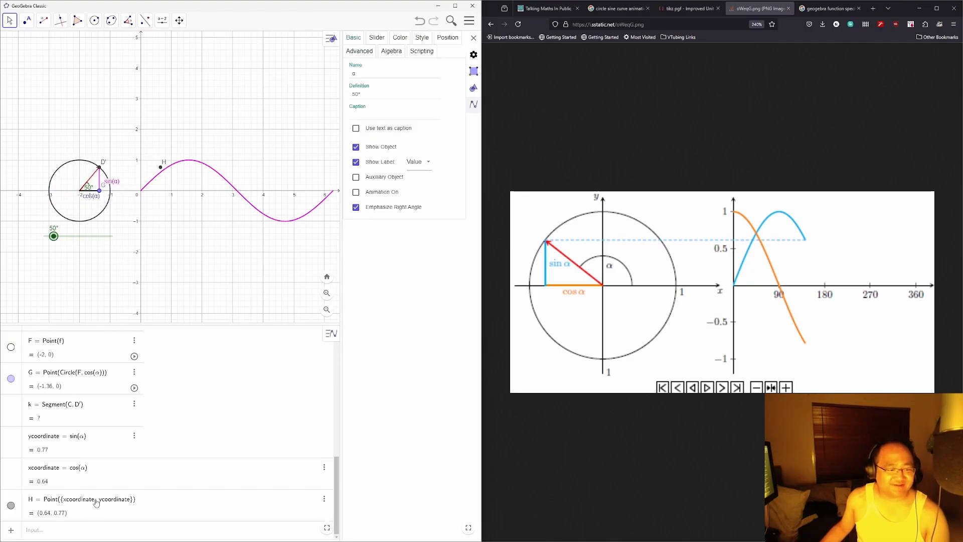
# Step: Redefine xcoordinate as α and reset the α slider to 0°
pyautogui.click(92, 473)
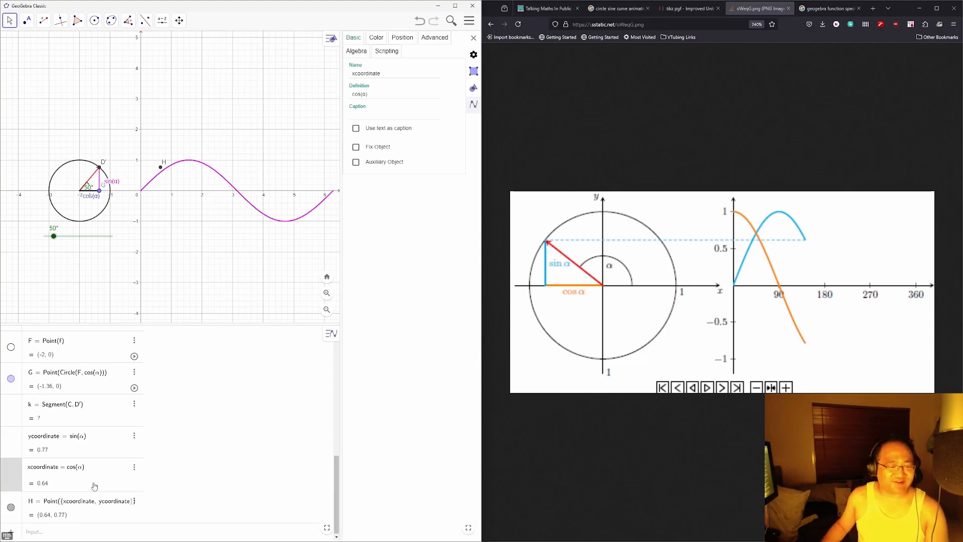
pyautogui.press('BackSpace')
pyautogui.press('BackSpace')
pyautogui.press('BackSpace')
pyautogui.press('BackSpace')
pyautogui.press('BackSpace')
pyautogui.write('α')
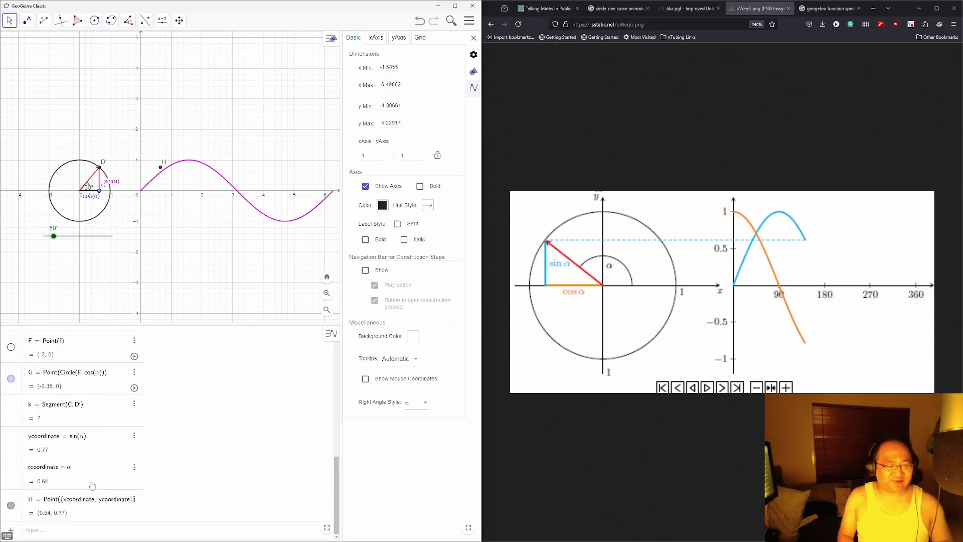
pyautogui.press('Return')
pyautogui.moveTo(54, 235)
pyautogui.mouseDown()
pyautogui.moveTo(74, 236)
pyautogui.moveTo(44, 236)
pyautogui.moveTo(103, 235)
pyautogui.moveTo(44, 236)
pyautogui.mouseUp()
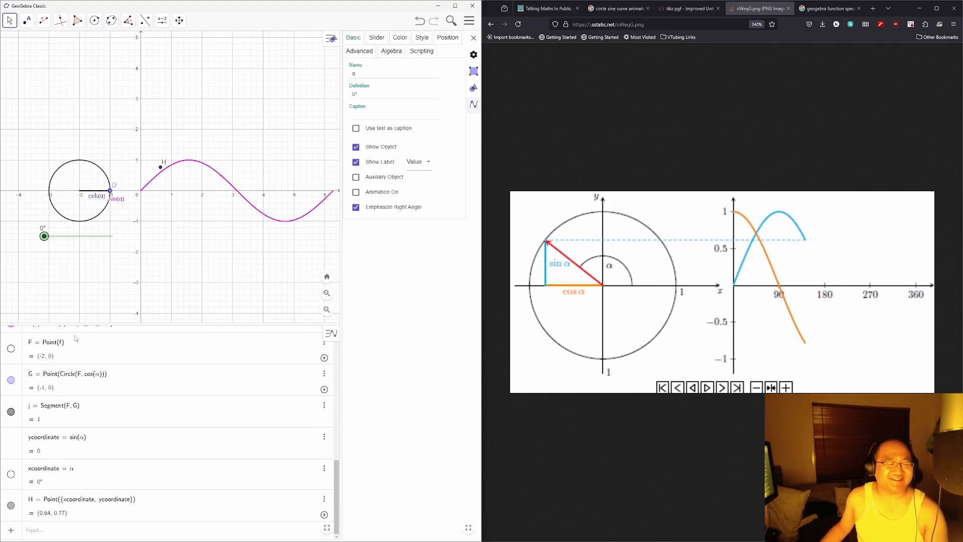
# Step: Redefine xcoordinate using the inverse cosine of α
pyautogui.click(93, 471)
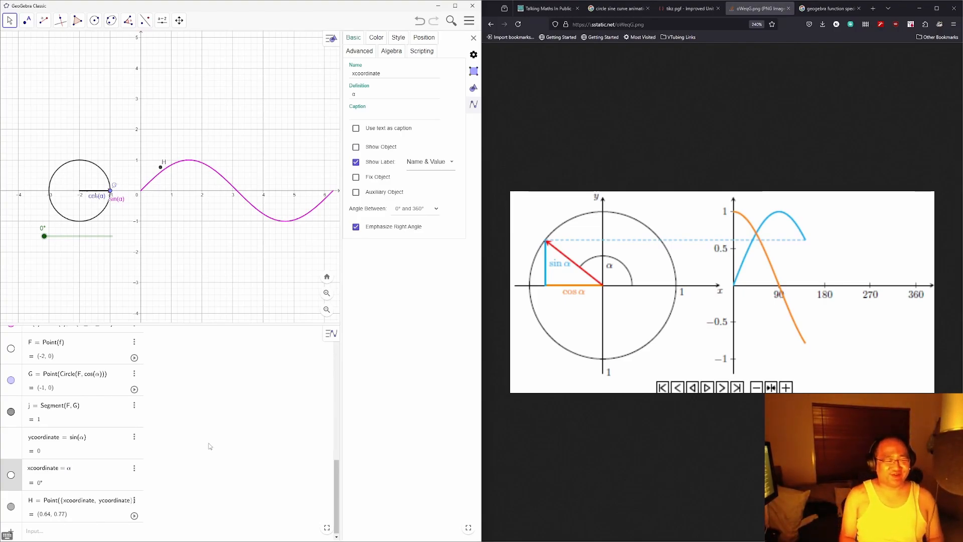
pyautogui.press('BackSpace')
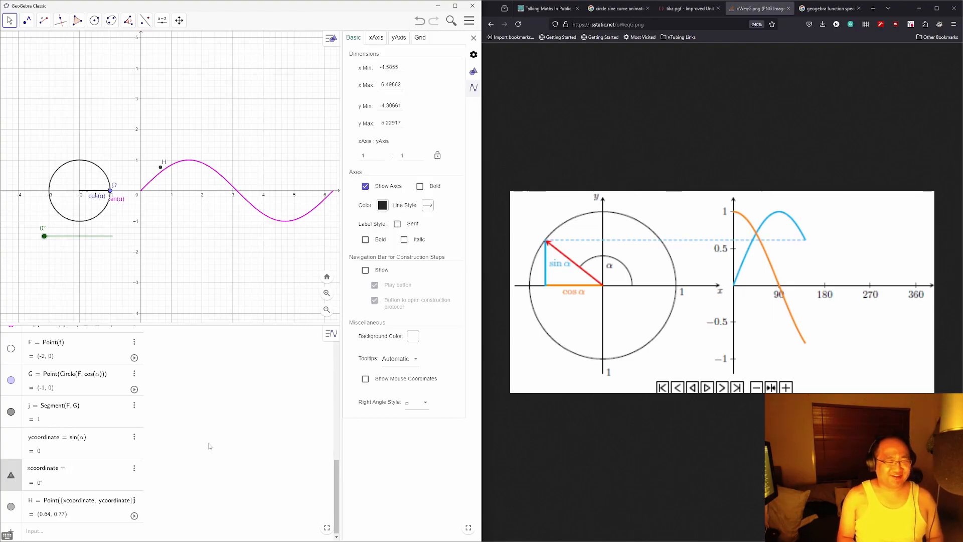
pyautogui.write('cos(α')
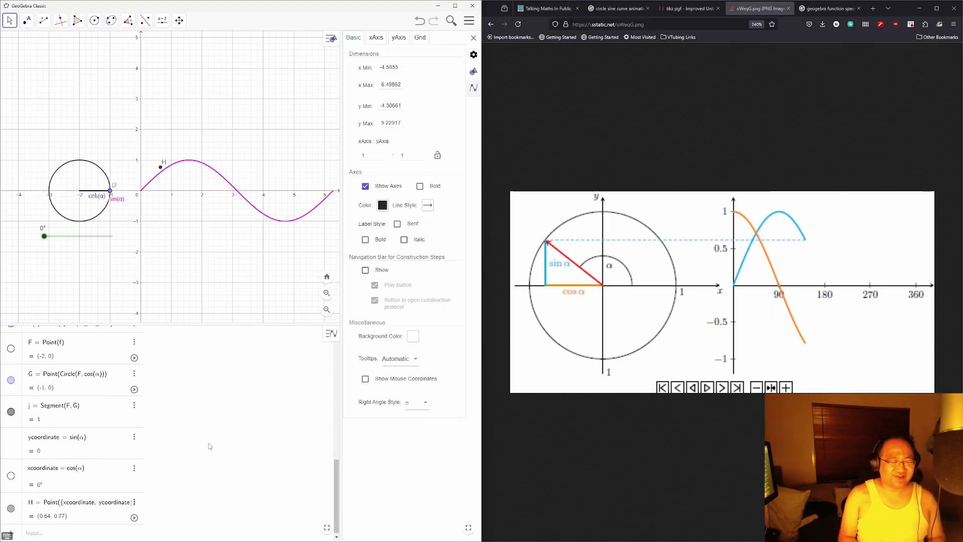
pyautogui.write('arc')
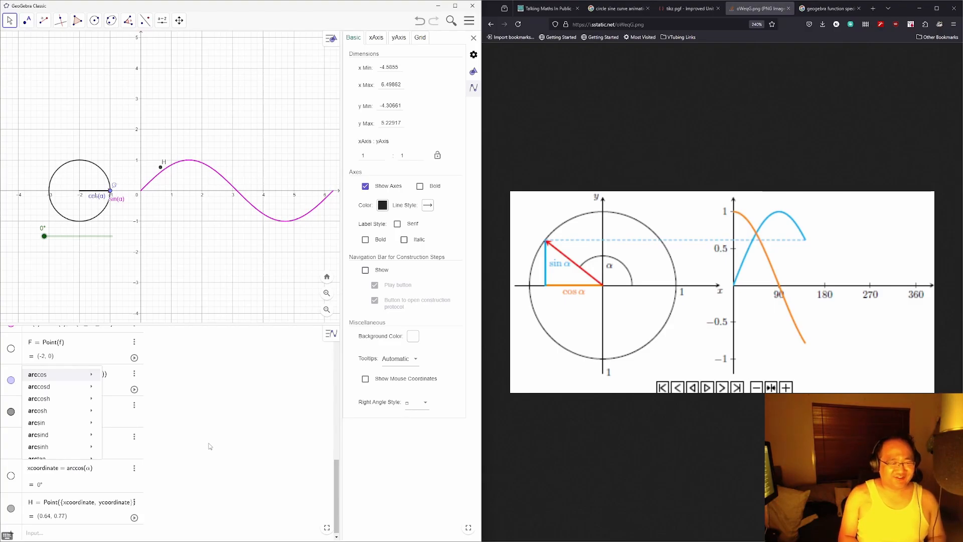
pyautogui.press('Return')
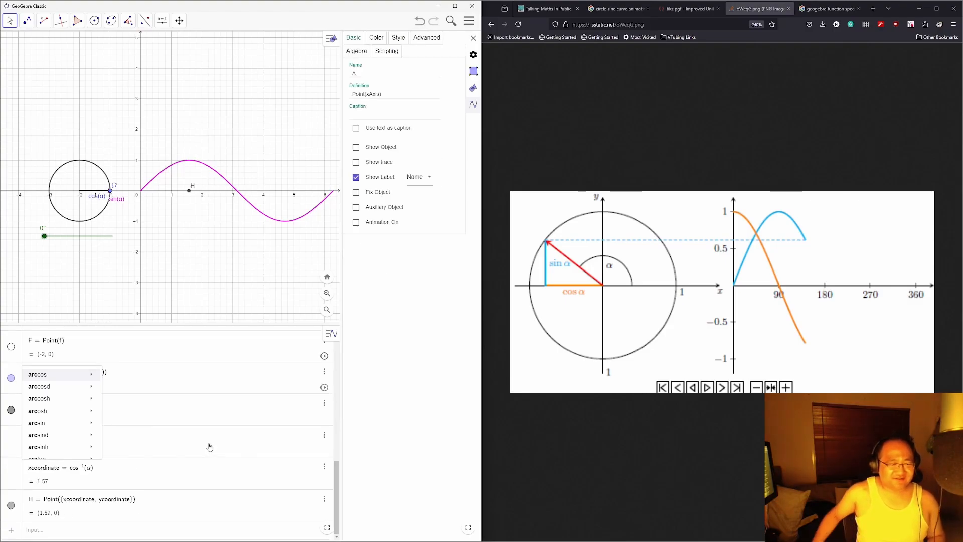
# Step: Correct xcoordinate to cos⁻¹(cos(α)) and move α to 86° to check H
pyautogui.click(113, 471)
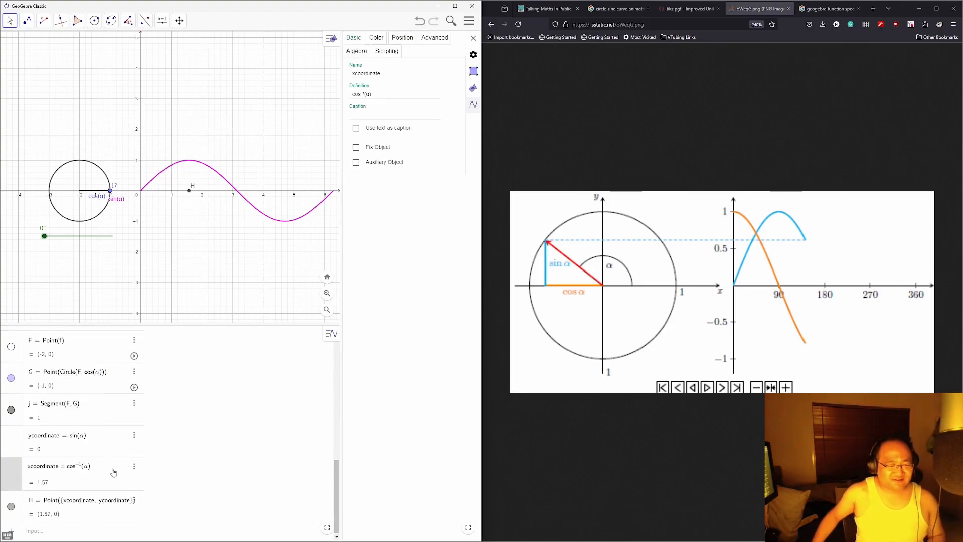
pyautogui.click(82, 466)
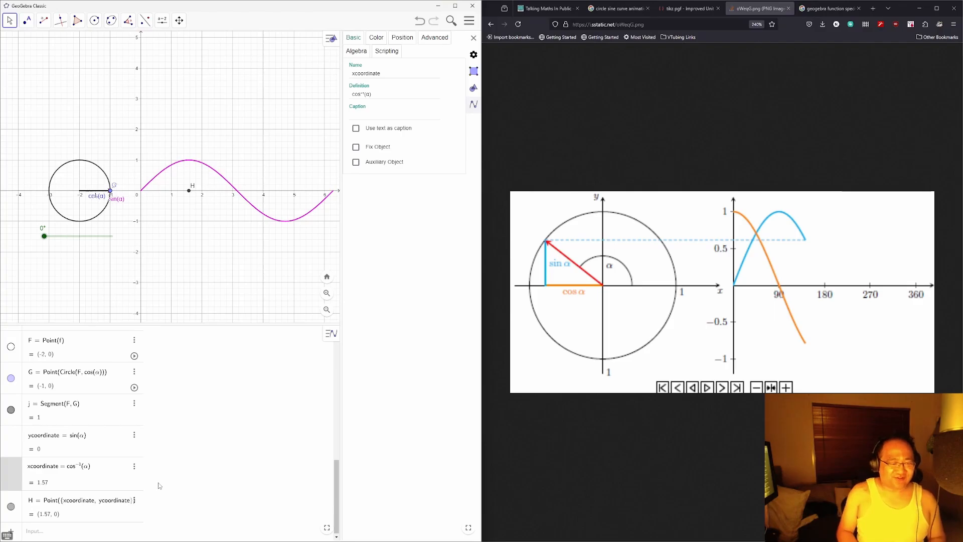
pyautogui.write('(cos')
pyautogui.write('*')
pyautogui.press('BackSpace')
pyautogui.write('(')
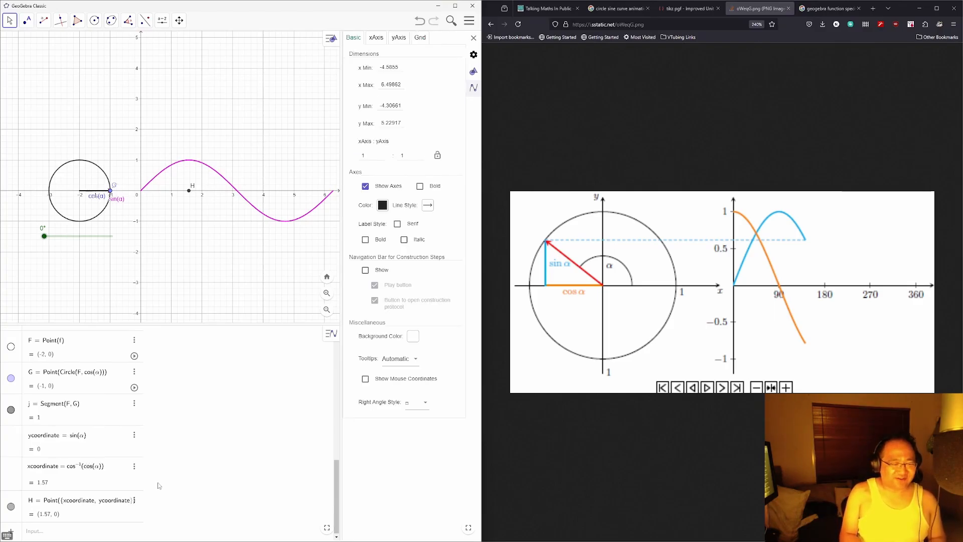
pyautogui.press('Return')
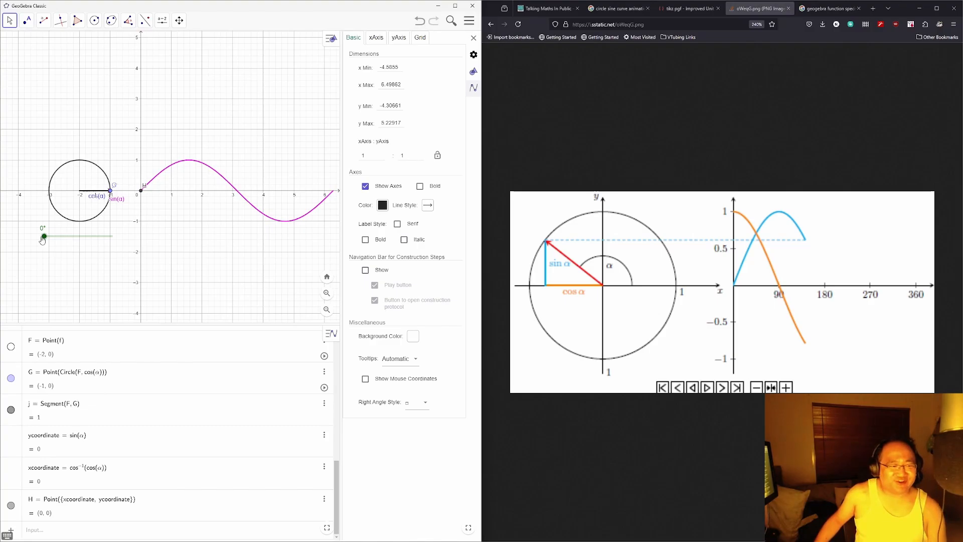
pyautogui.moveTo(44, 237); pyautogui.dragTo(77, 251)
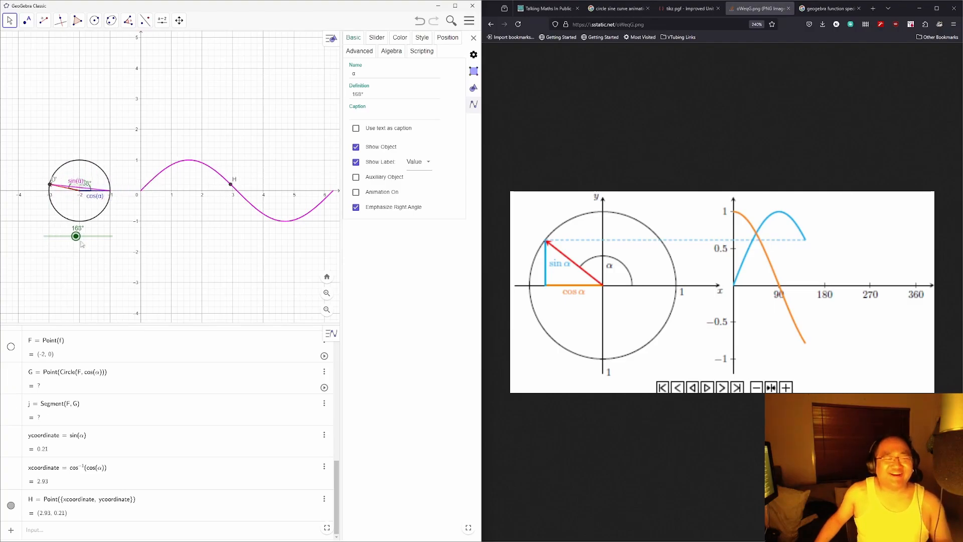
pyautogui.click(128, 475)
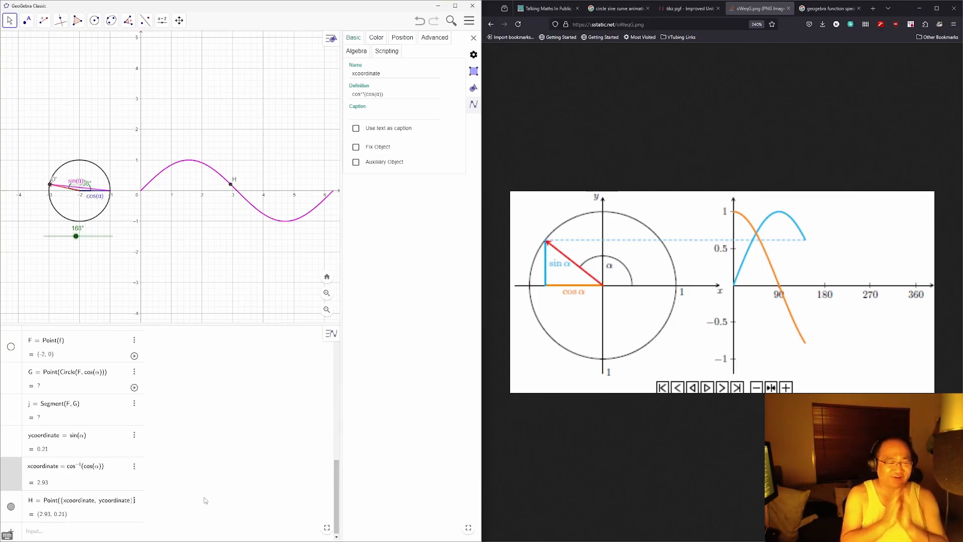
# Step: Start an If( prefix on xcoordinate, then cancel it with Escape
pyautogui.write('If(')
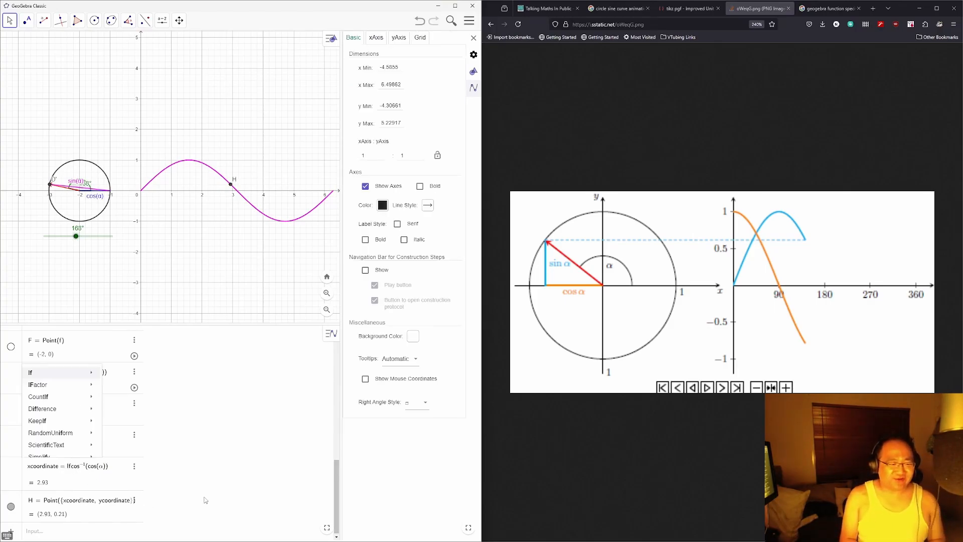
pyautogui.write('α')
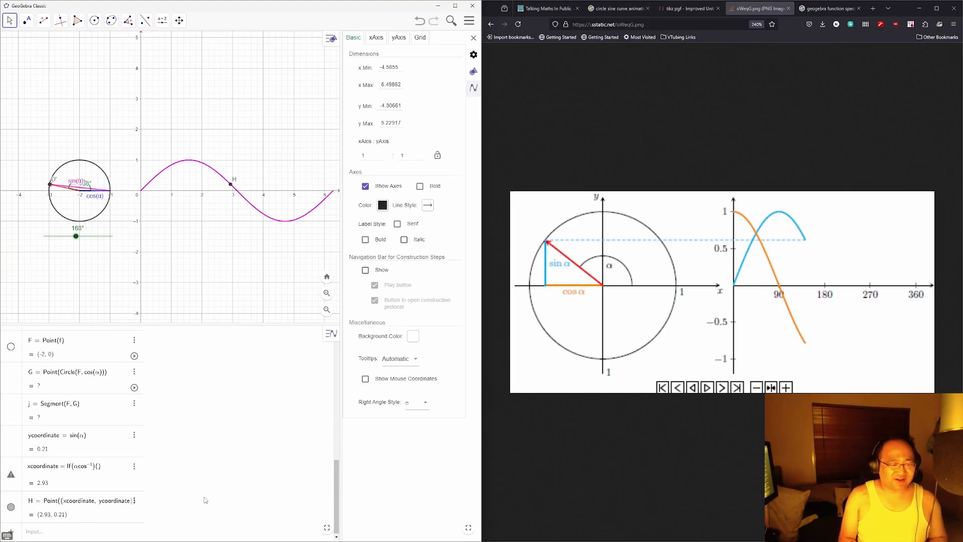
pyautogui.press('Escape')
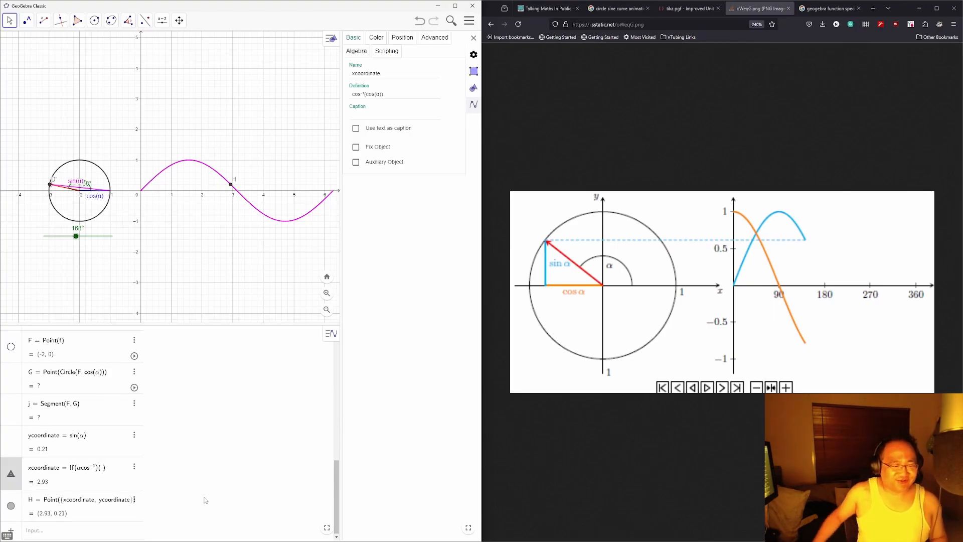
pyautogui.click(125, 471)
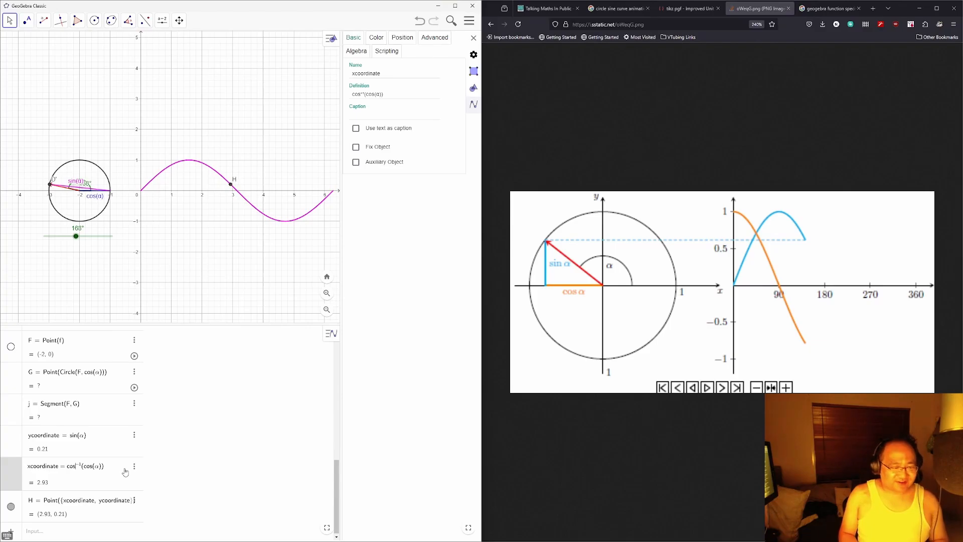
# Step: Type If(0<=α<=pi, arccos as xcoordinate's definition and try to commit it
pyautogui.write('If')
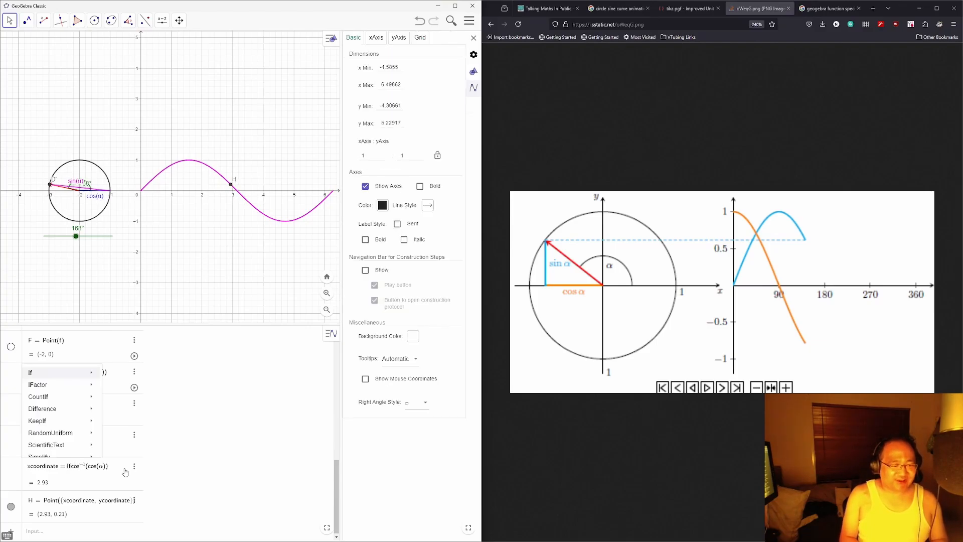
pyautogui.write('(')
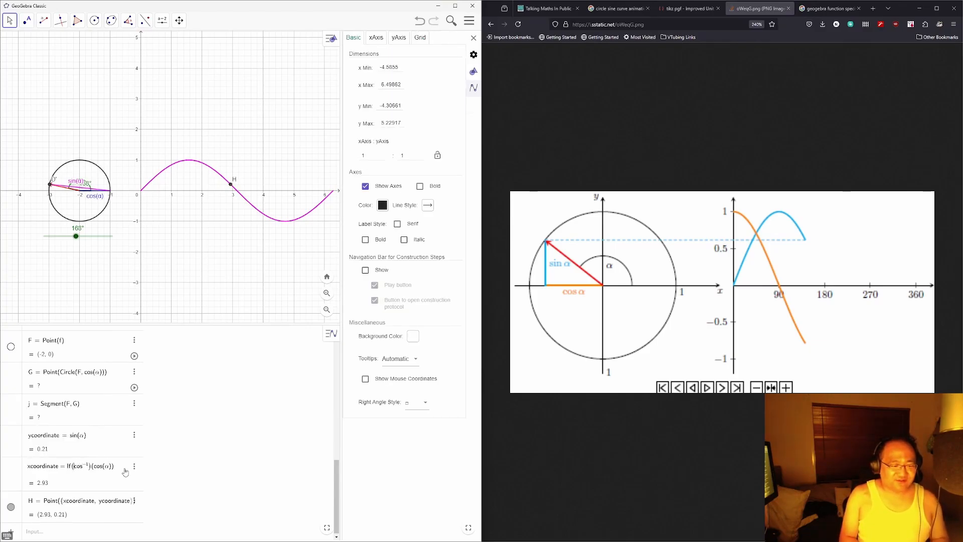
pyautogui.write('0')
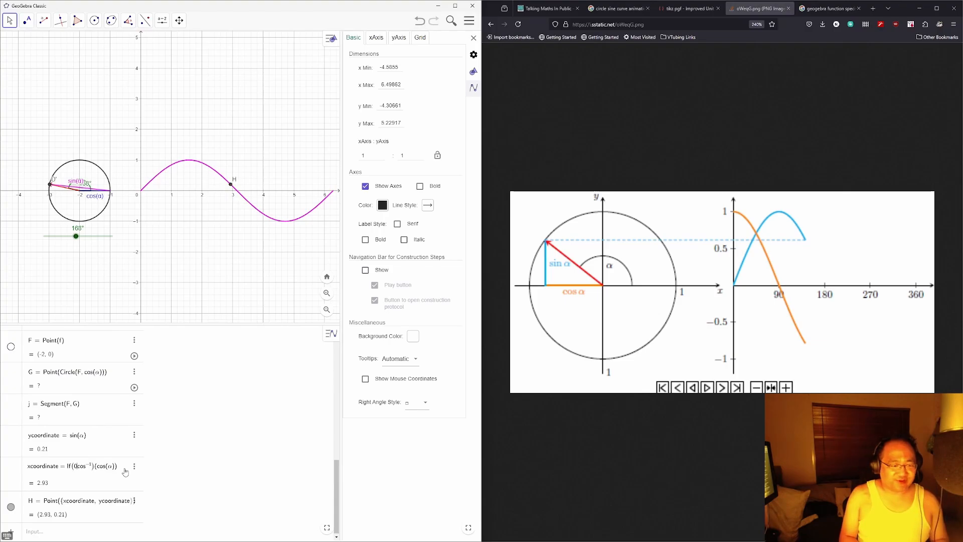
pyautogui.write('<=α<=')
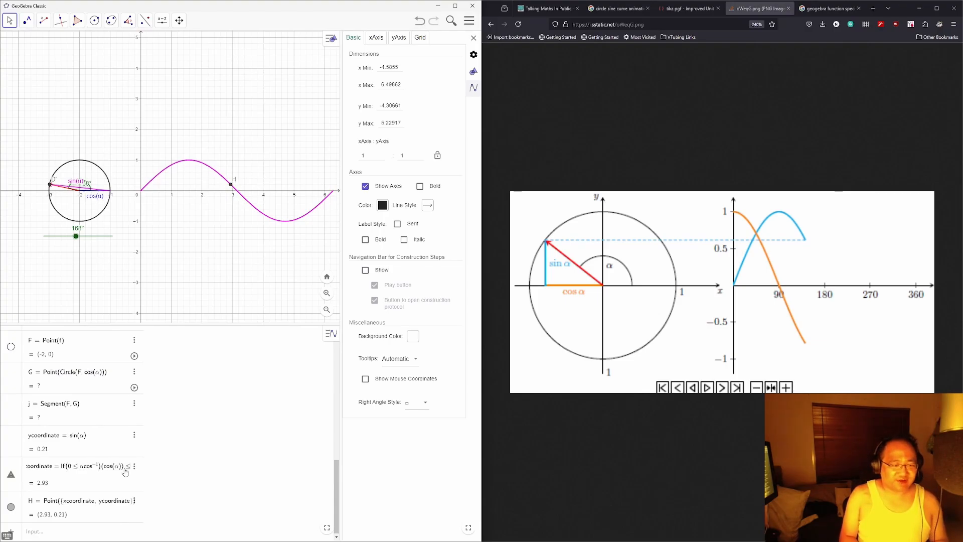
pyautogui.press('BackSpace')
pyautogui.press('BackSpace')
pyautogui.press('BackSpace')
pyautogui.press('BackSpace')
pyautogui.press('BackSpace')
pyautogui.press('BackSpace')
pyautogui.press('BackSpace')
pyautogui.press('BackSpace')
pyautogui.press('BackSpace')
pyautogui.press('BackSpace')
pyautogui.press('BackSpace')
pyautogui.press('BackSpace')
pyautogui.press('BackSpace')
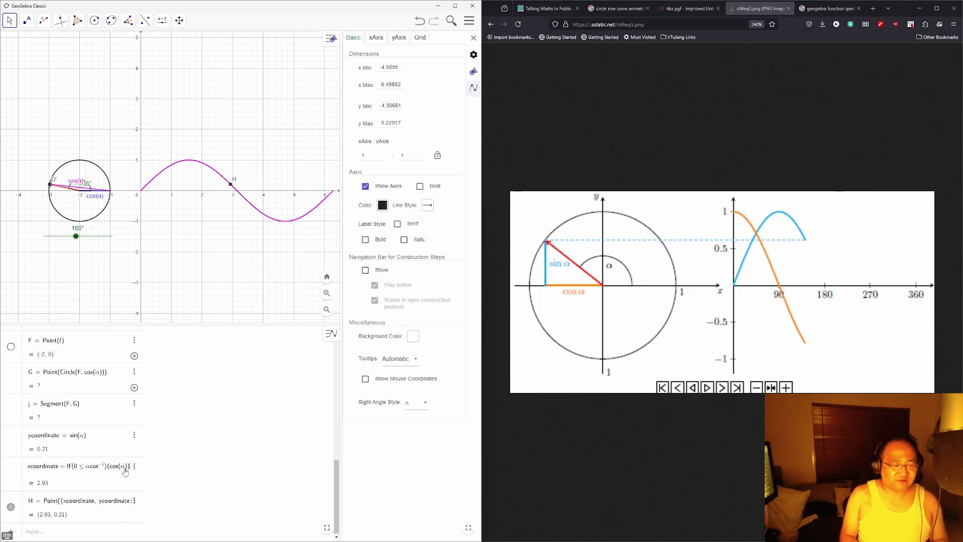
pyautogui.press('BackSpace')
pyautogui.press('BackSpace')
pyautogui.write('<')
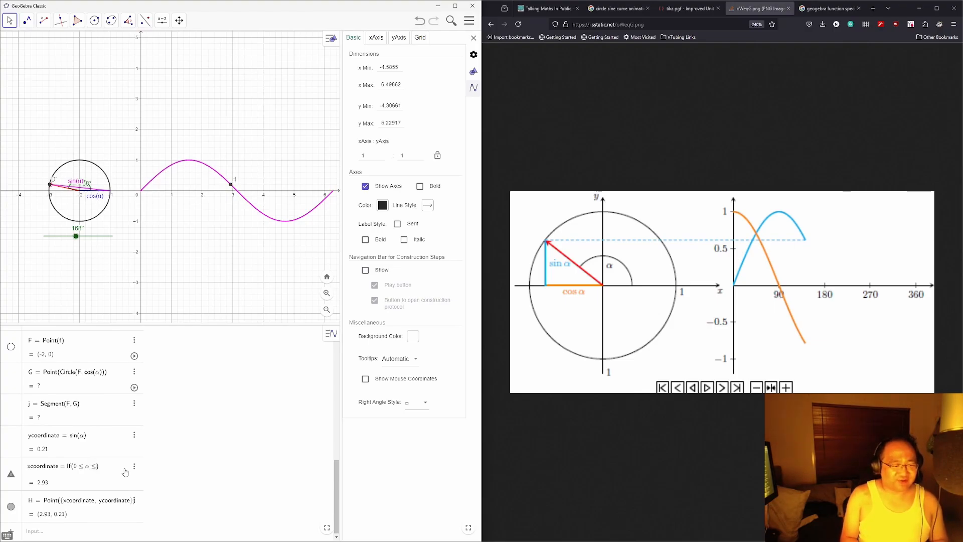
pyautogui.write('=pi')
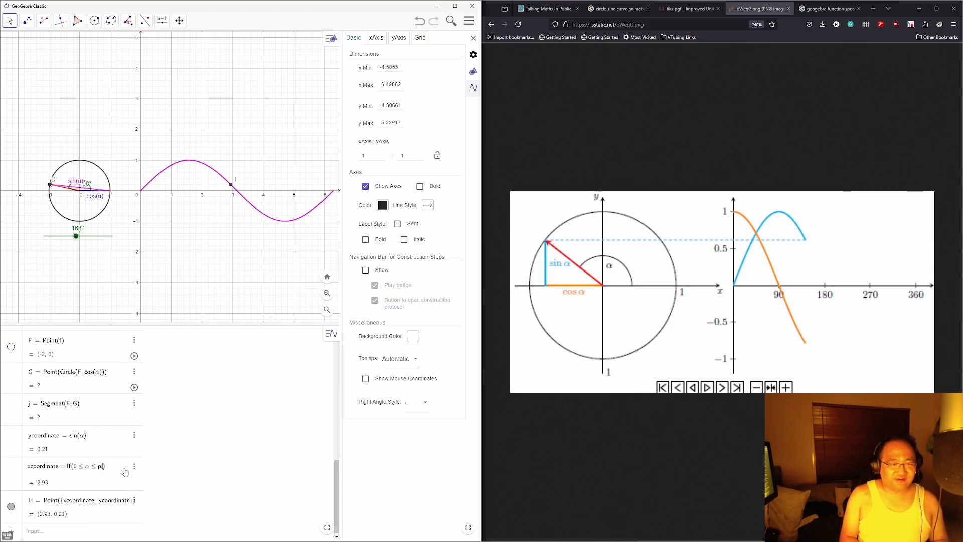
pyautogui.write(',')
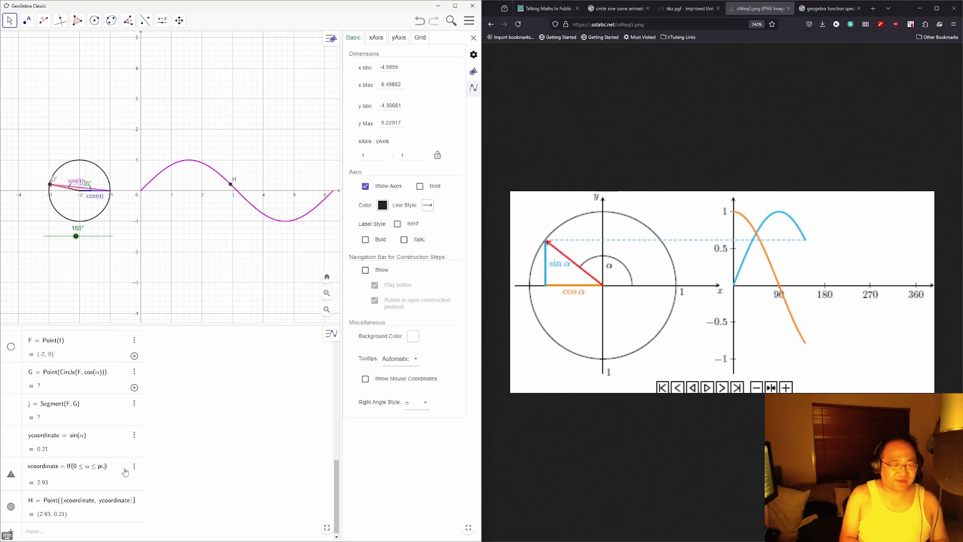
pyautogui.write('c')
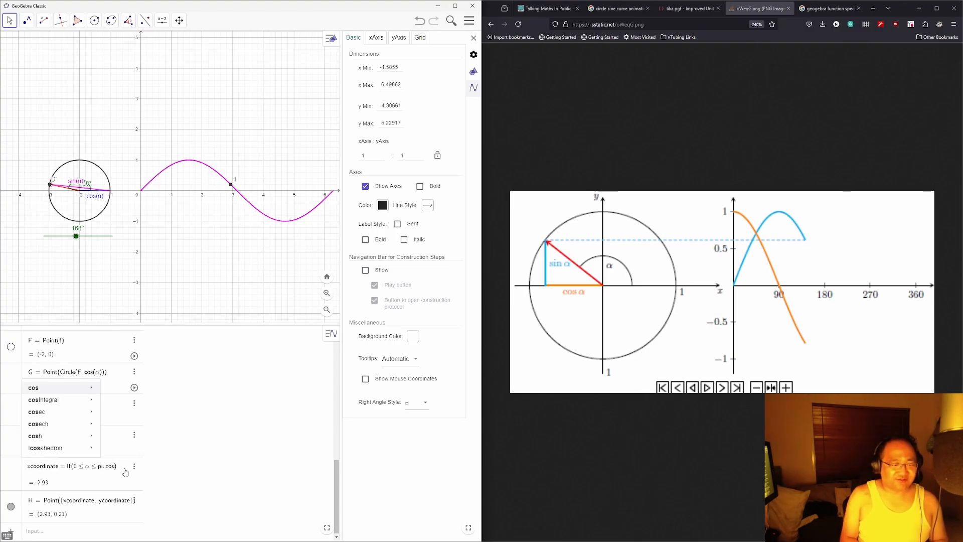
pyautogui.press('BackSpace')
pyautogui.write('arccos')
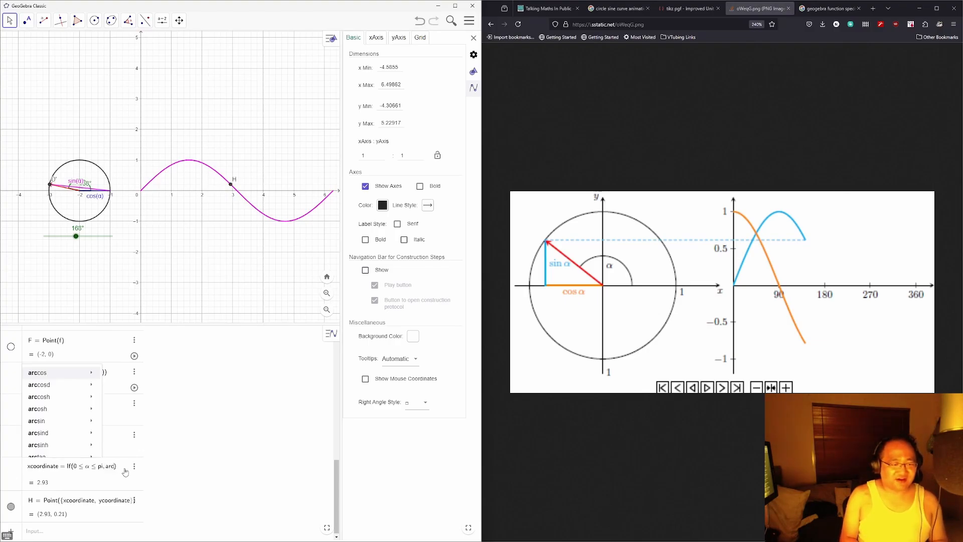
pyautogui.press('Tab')
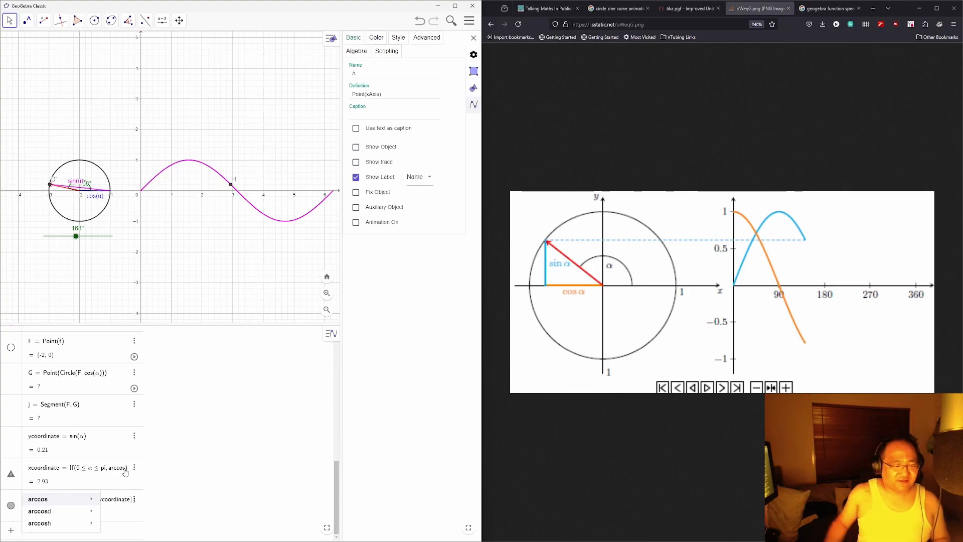
# Step: Reselect the xcoordinate row and delete its old definition
pyautogui.click(125, 472)
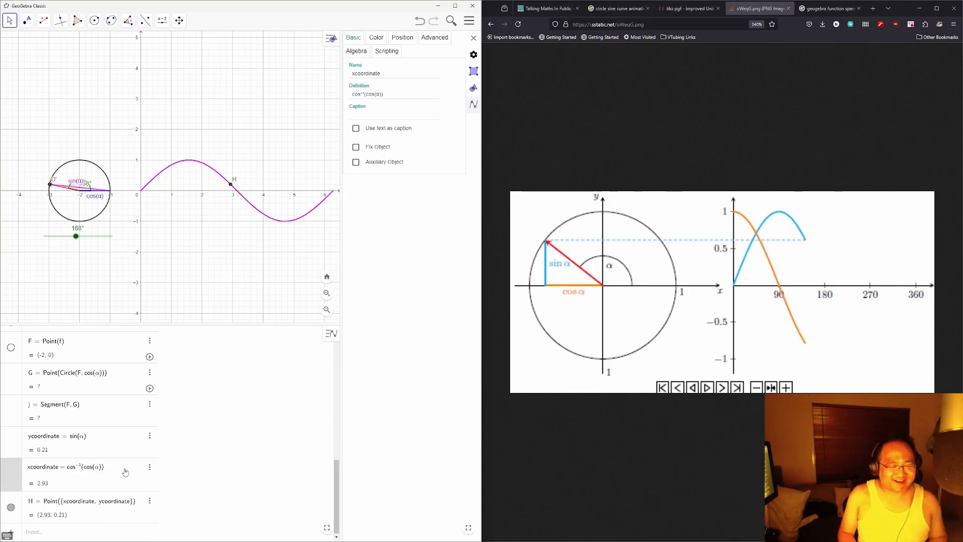
pyautogui.click(125, 472)
pyautogui.press('BackSpace')
pyautogui.press('BackSpace')
pyautogui.press('BackSpace')
pyautogui.press('BackSpace')
pyautogui.press('BackSpace')
pyautogui.press('BackSpace')
pyautogui.press('BackSpace')
pyautogui.press('BackSpace')
pyautogui.press('BackSpace')
pyautogui.press('BackSpace')
pyautogui.press('BackSpace')
pyautogui.press('BackSpace')
pyautogui.press('BackSpace')
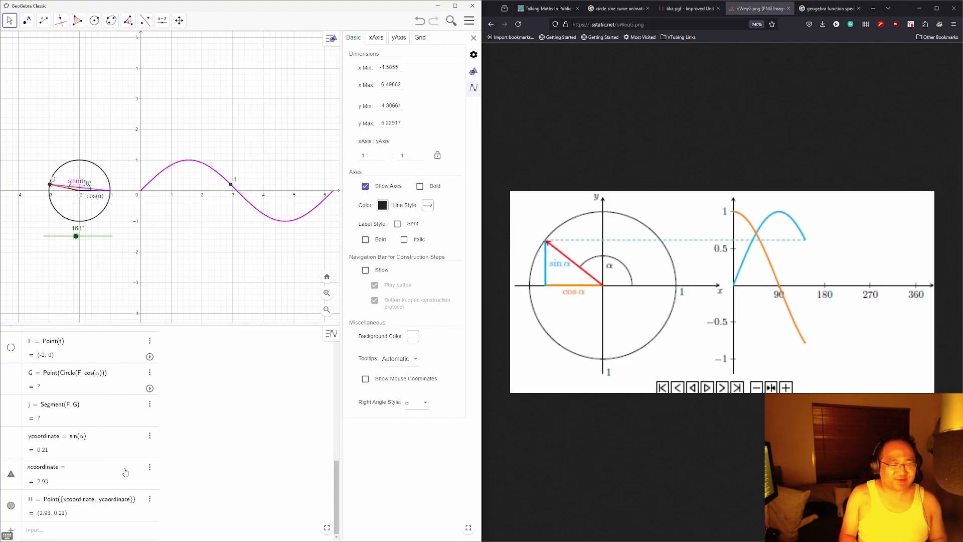
# Step: In Notepad, write the nested If formula with arccos(cos(α)) branches for 0–pi and pi–2pi, then select the line
pyautogui.write('c')
pyautogui.hotkey('alt', 'Tab')
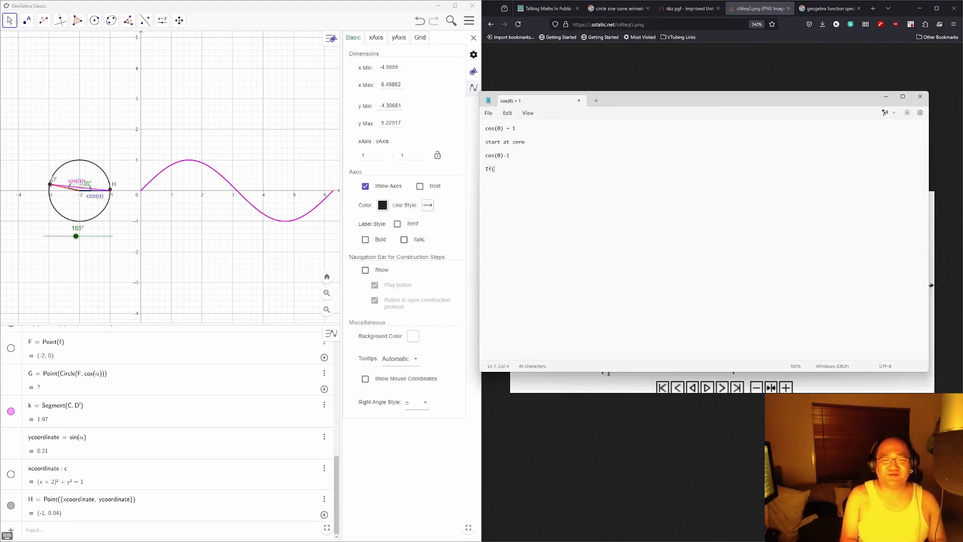
pyautogui.write('0<=-')
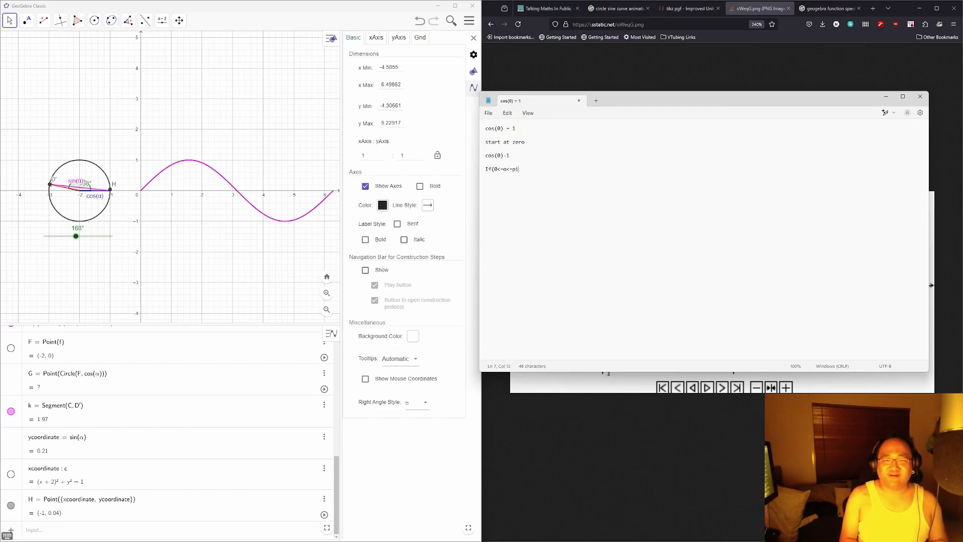
pyautogui.write('<=pi,')
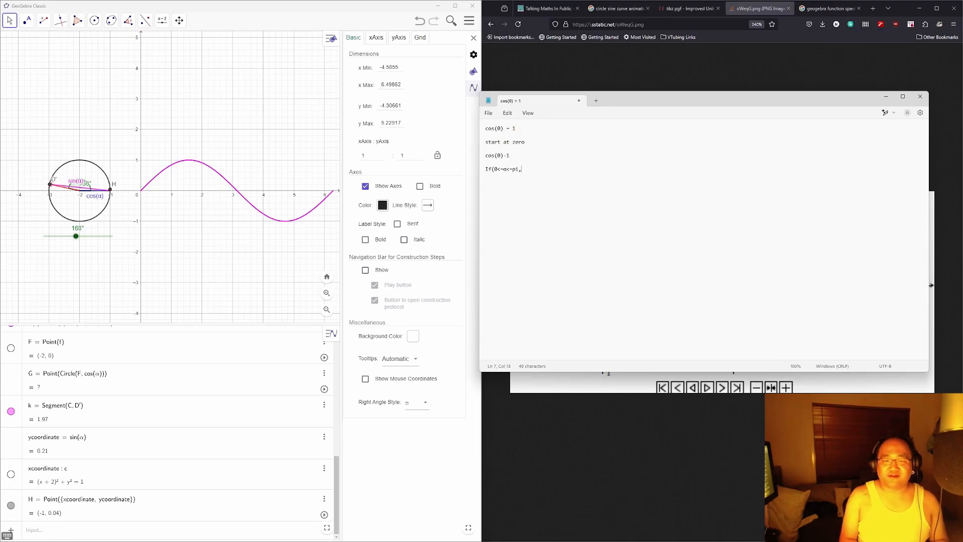
pyautogui.write('arcco')
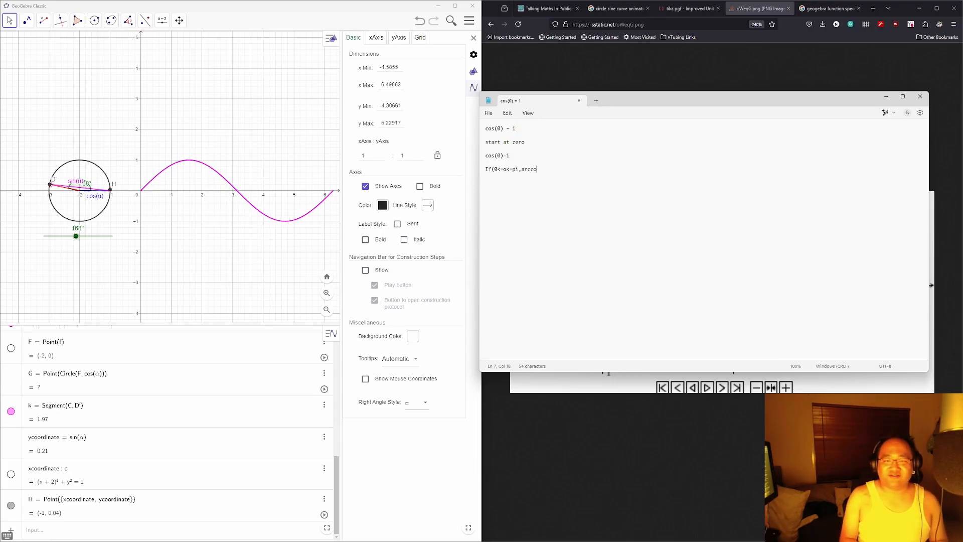
pyautogui.write('s(cos(α)),If(pi<=')
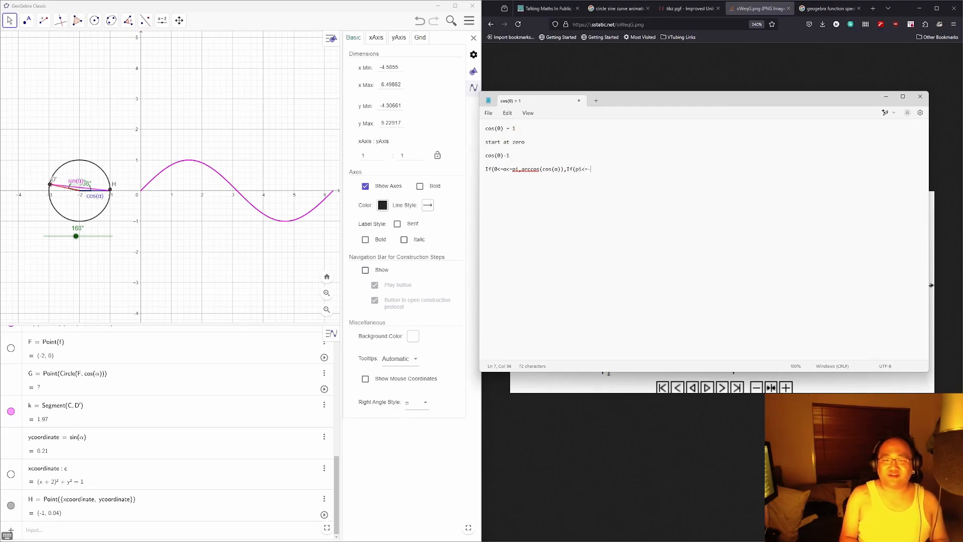
pyautogui.press('BackSpace')
pyautogui.write('α<=2pi,arccos(c')
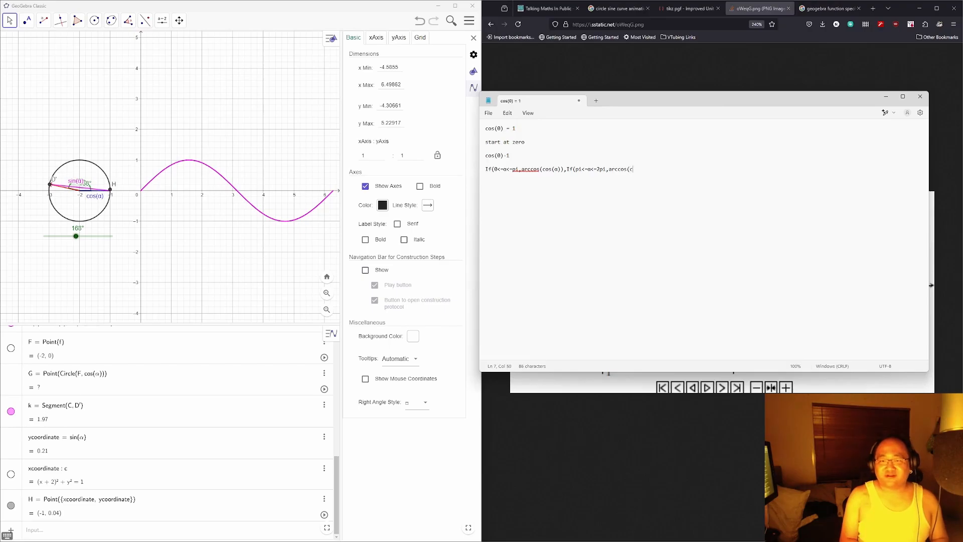
pyautogui.write('os(α')
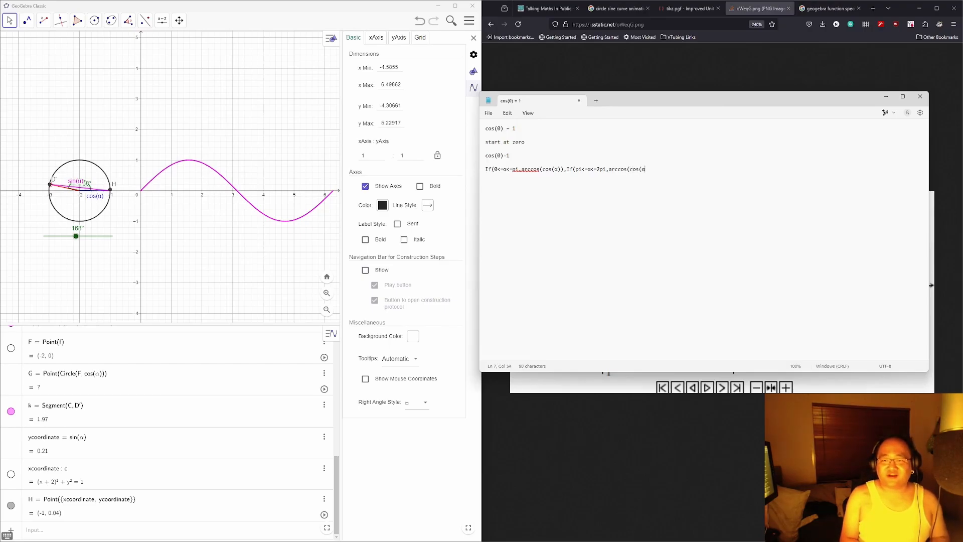
pyautogui.write('))+pi')
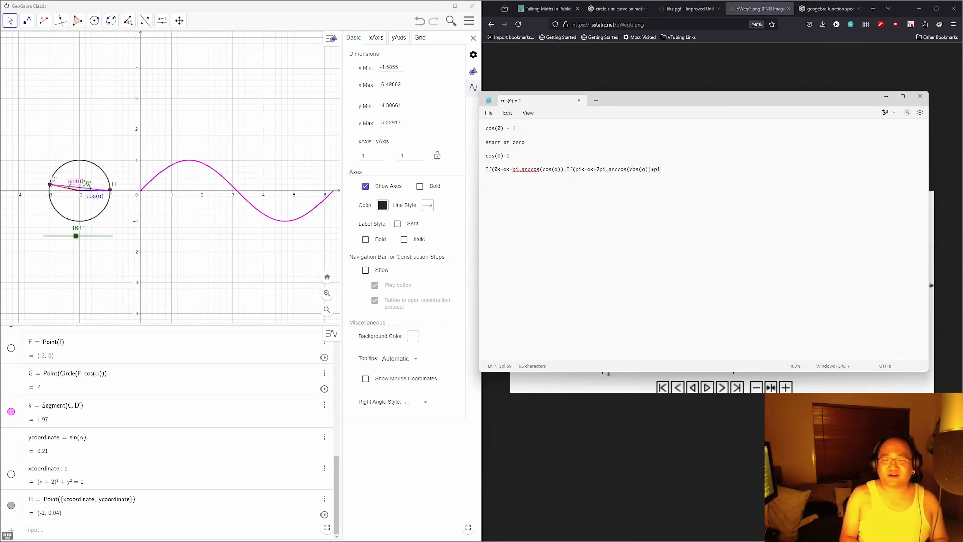
pyautogui.hotkey('shift', 'Home')
pyautogui.hotkey('ctrl', 'c')
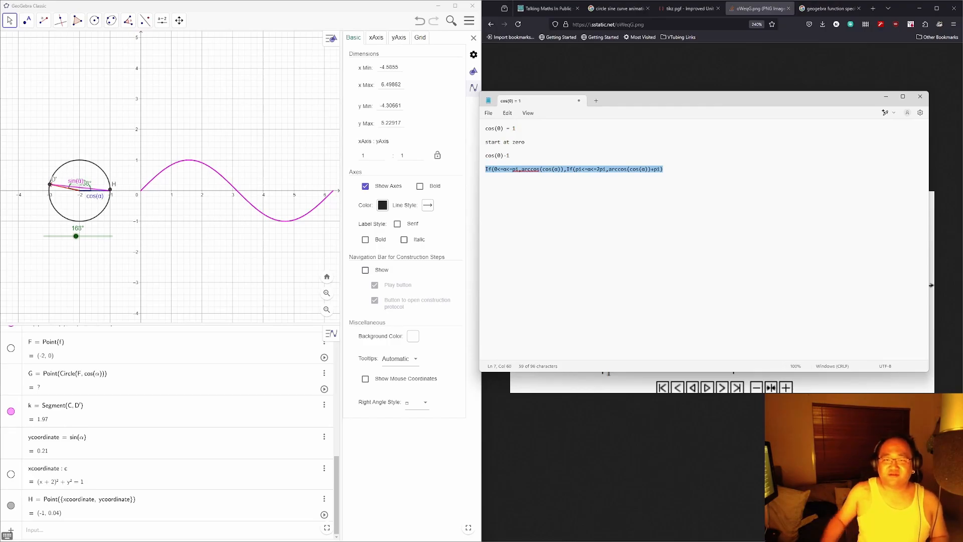
# Step: Paste the Notepad If formula as xcoordinate's definition and commit it
pyautogui.click(85, 471)
pyautogui.press('BackSpace')
pyautogui.press('BackSpace')
pyautogui.press('BackSpace')
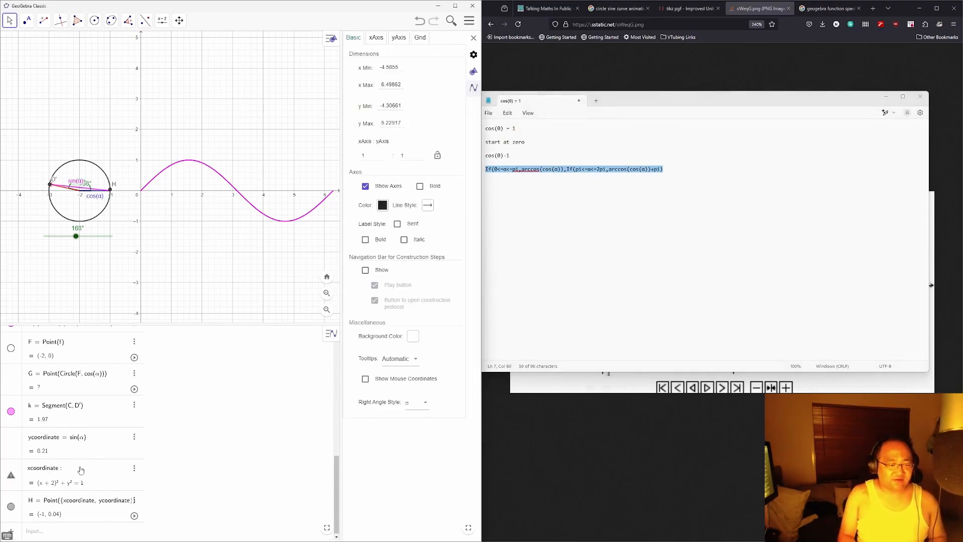
pyautogui.write('=')
pyautogui.hotkey('ctrl', 'v')
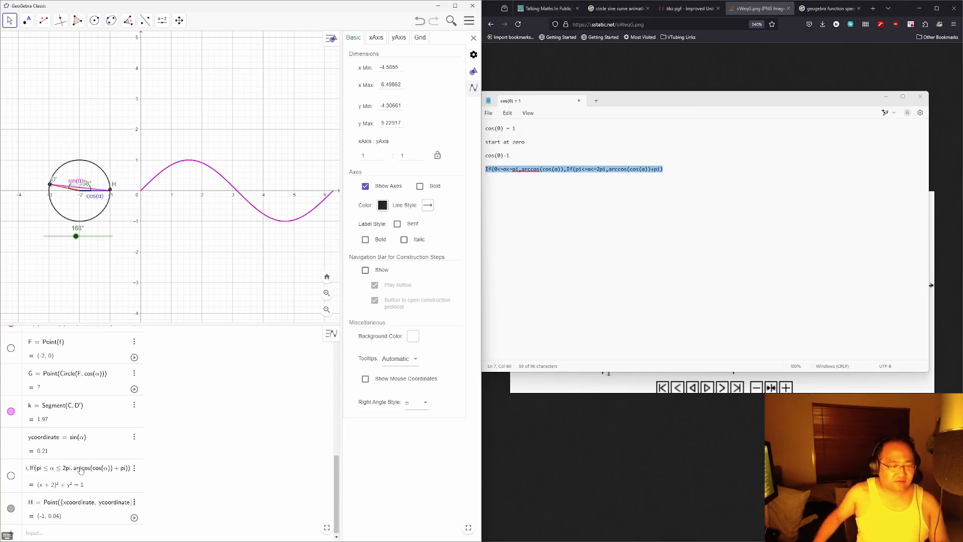
pyautogui.press('Return')
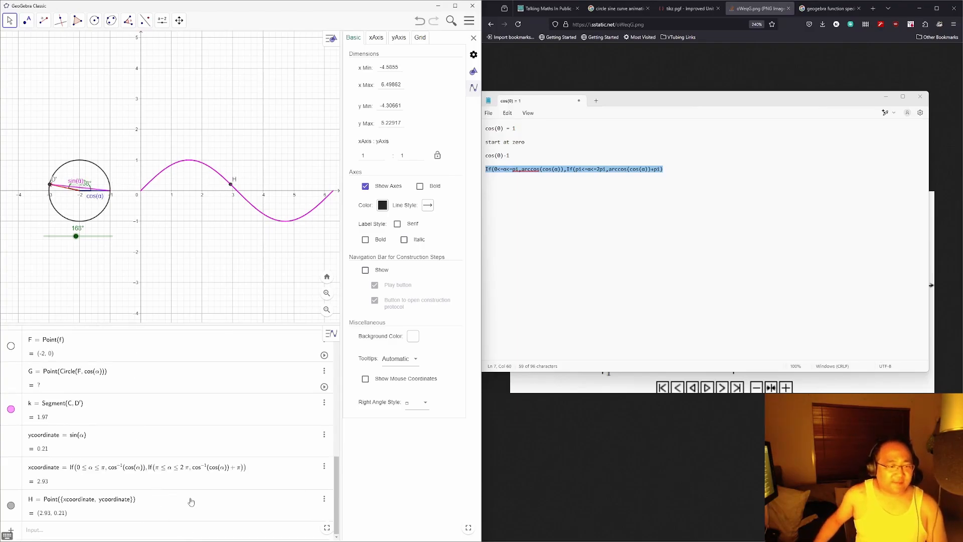
# Step: Sweep α from 0° up to 359° to check H follows the sine curve
pyautogui.moveTo(76, 236)
pyautogui.mouseDown()
pyautogui.moveTo(44, 236)
pyautogui.moveTo(84, 236)
pyautogui.moveTo(80, 246)
pyautogui.mouseUp()
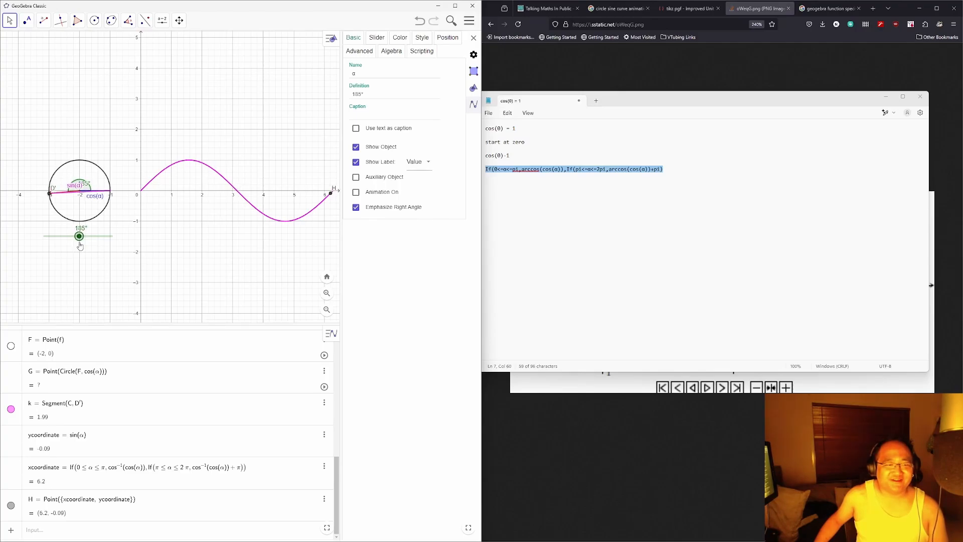
pyautogui.click(679, 174)
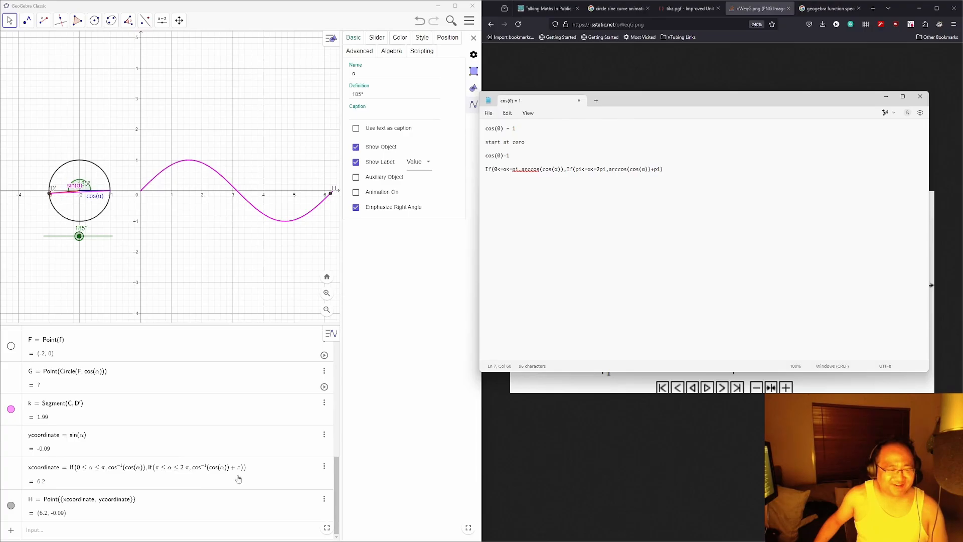
pyautogui.moveTo(79, 240)
pyautogui.mouseDown()
pyautogui.moveTo(87, 242)
pyautogui.moveTo(45, 243)
pyautogui.moveTo(92, 248)
pyautogui.mouseUp()
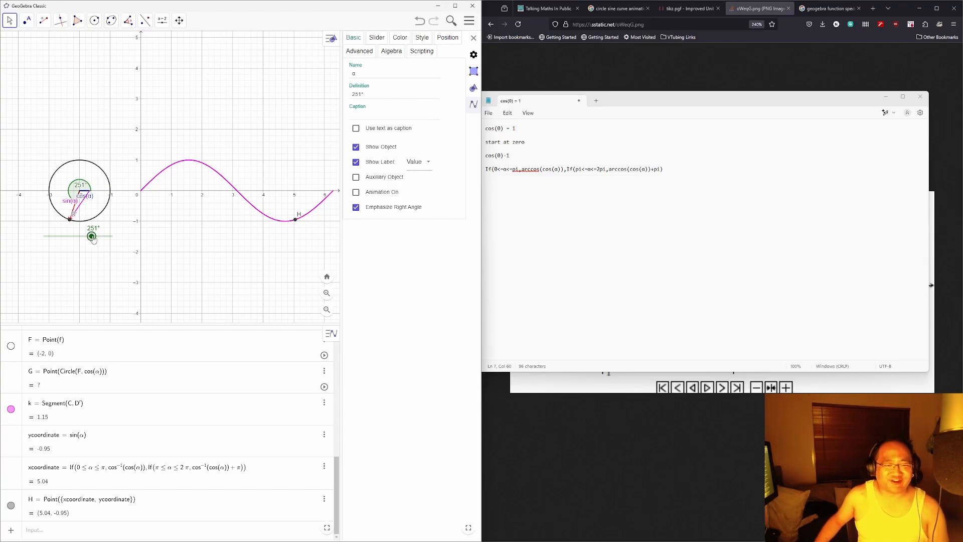
pyautogui.moveTo(92, 238); pyautogui.dragTo(115, 247)
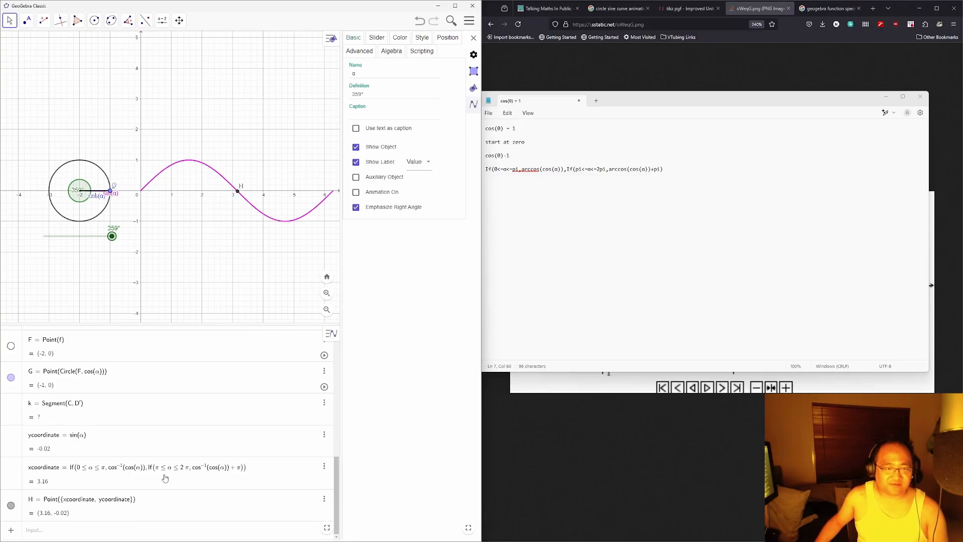
pyautogui.click(235, 472)
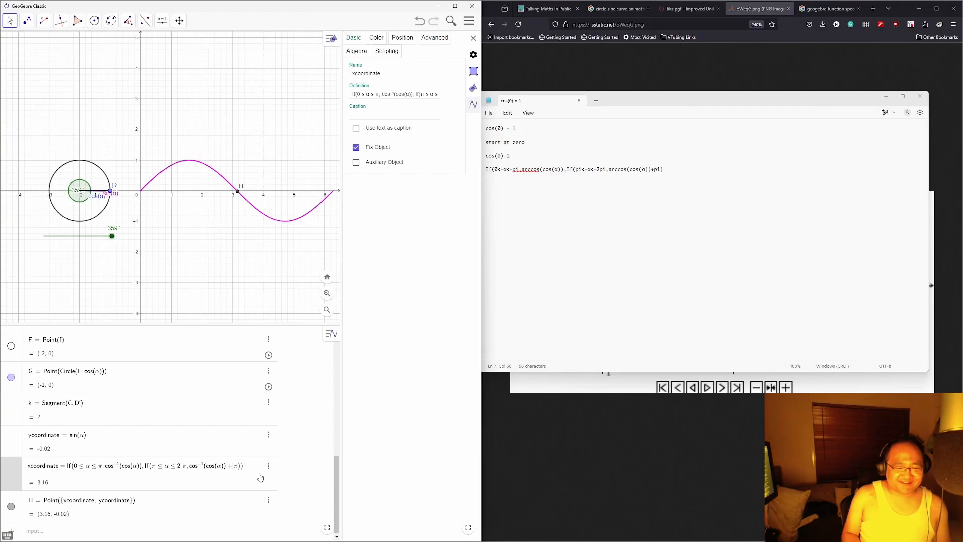
# Step: Change '+pi' to '-pi' in xcoordinate's second branch and set α to 185°
pyautogui.press('BackSpace')
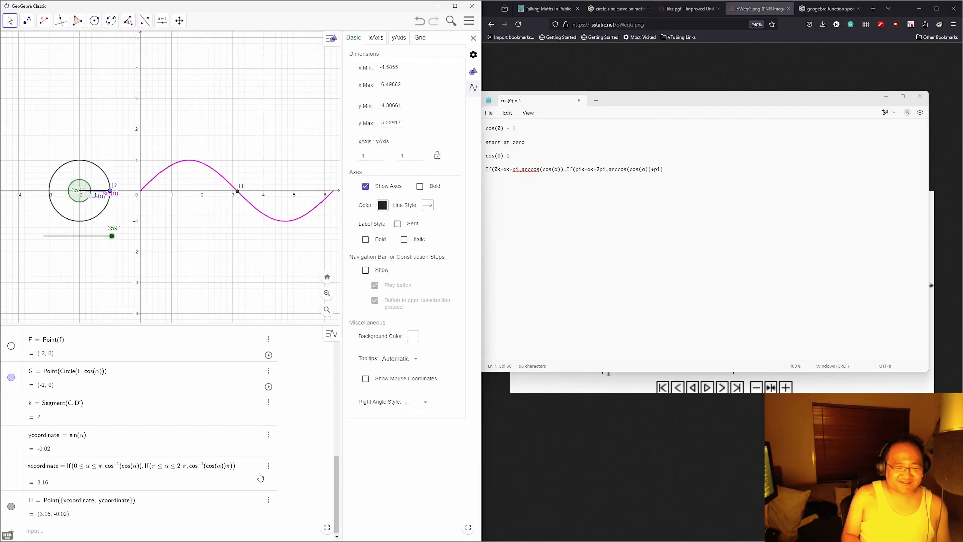
pyautogui.write('-')
pyautogui.press('Return')
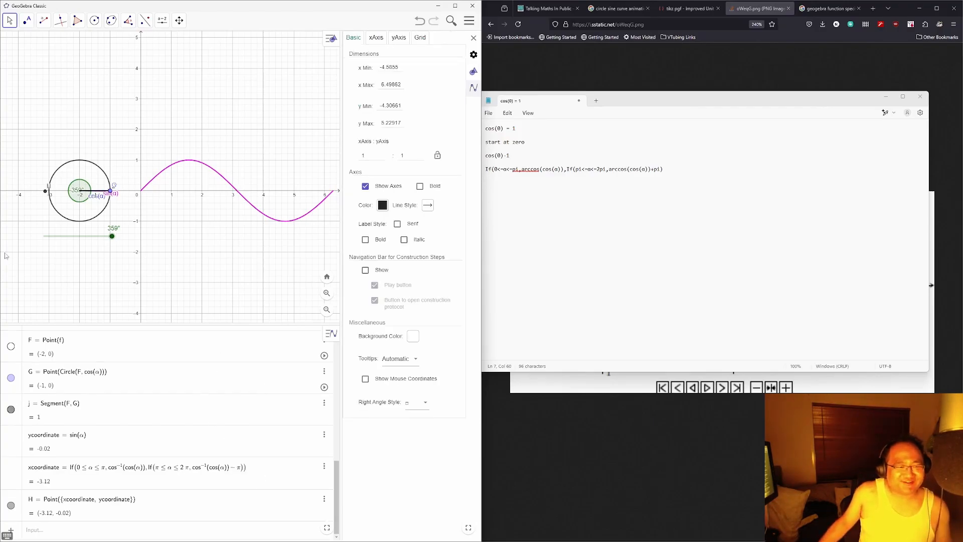
pyautogui.moveTo(111, 235); pyautogui.dragTo(79, 237)
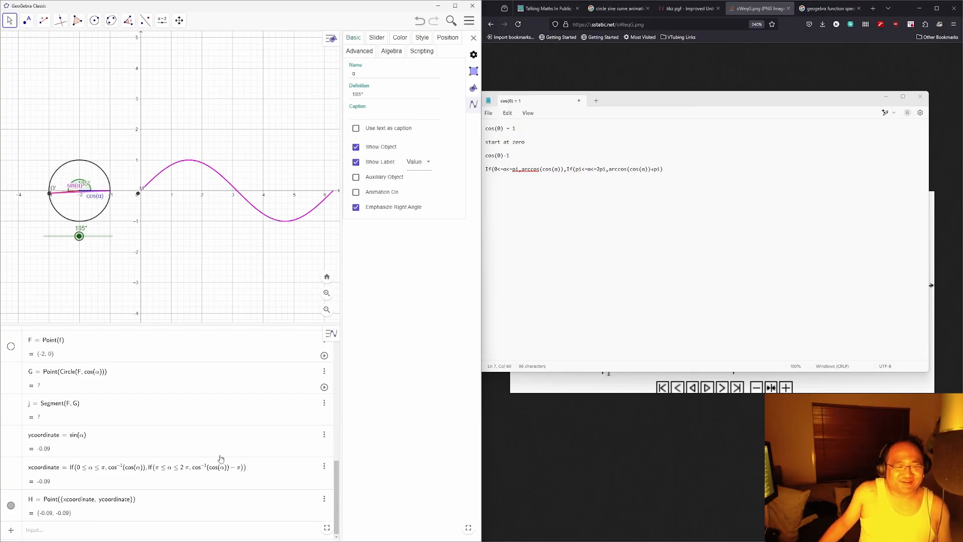
# Step: Try wrapping the xcoordinate expression in arccos(cos(...)) by editing and pasting
pyautogui.click(252, 471)
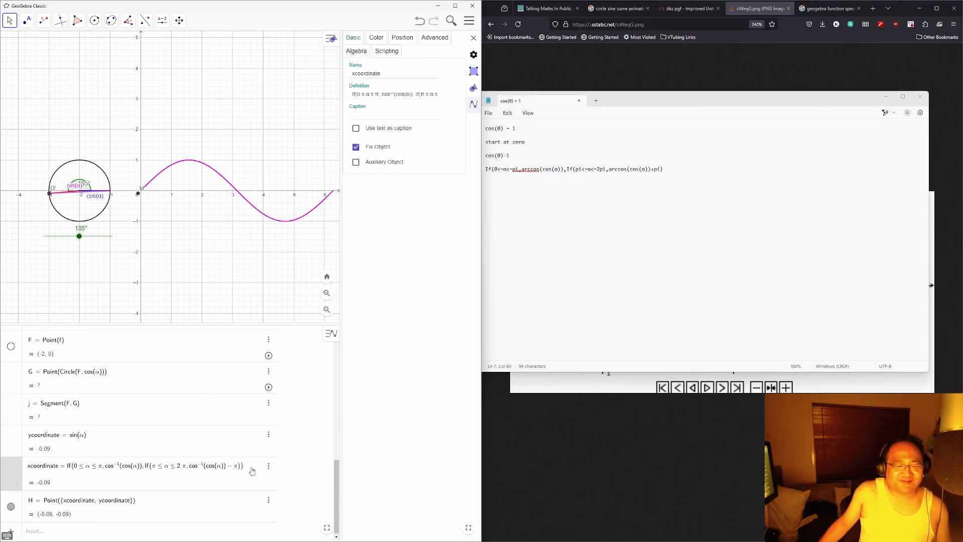
pyautogui.press('Left')
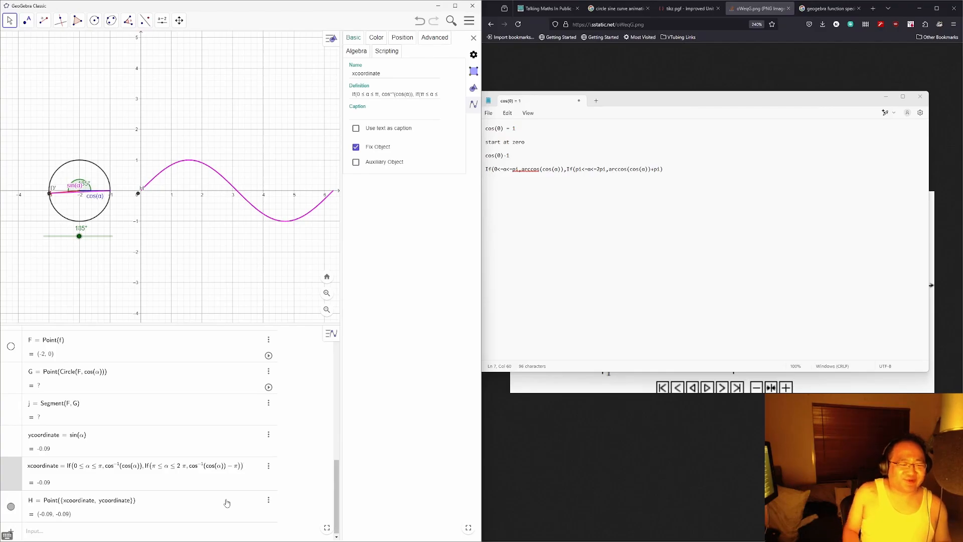
pyautogui.hotkey('shift', 'Left')
pyautogui.hotkey('shift', 'Left')
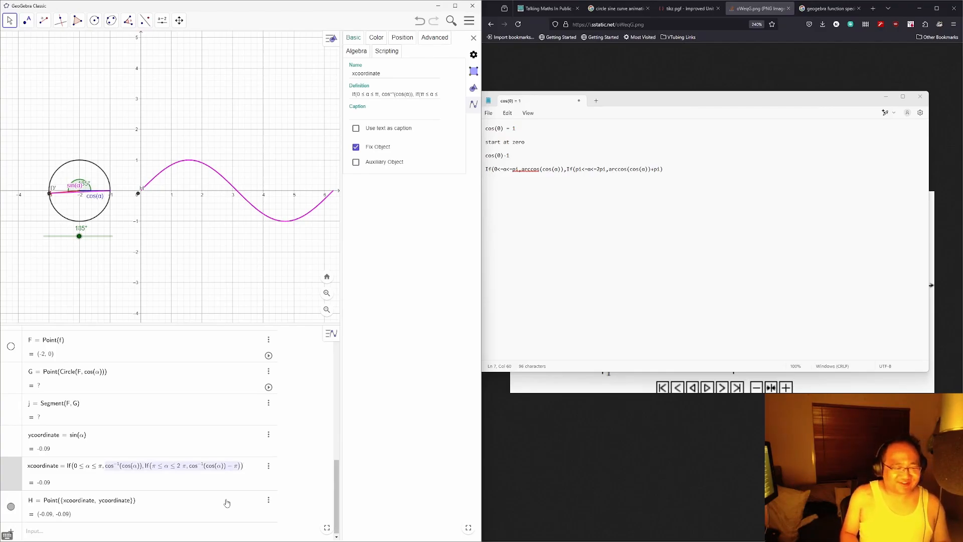
pyautogui.press('Right')
pyautogui.press('BackSpace')
pyautogui.press('BackSpace')
pyautogui.press('BackSpace')
pyautogui.press('BackSpace')
pyautogui.press('BackSpace')
pyautogui.press('BackSpace')
pyautogui.press('BackSpace')
pyautogui.press('BackSpace')
pyautogui.press('BackSpace')
pyautogui.press('BackSpace')
pyautogui.press('BackSpace')
pyautogui.press('BackSpace')
pyautogui.press('BackSpace')
pyautogui.press('BackSpace')
pyautogui.press('BackSpace')
pyautogui.press('BackSpace')
pyautogui.press('BackSpace')
pyautogui.press('BackSpace')
pyautogui.press('BackSpace')
pyautogui.press('BackSpace')
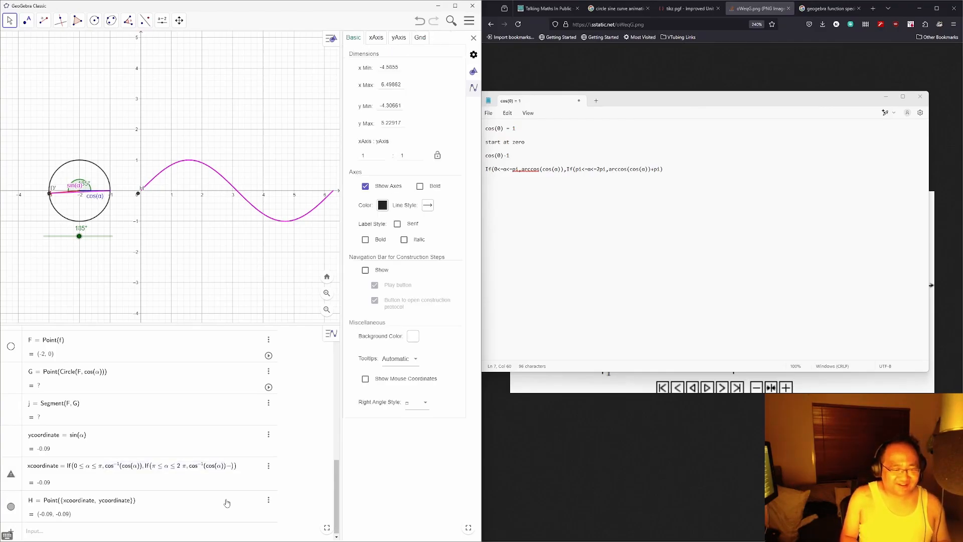
pyautogui.press('BackSpace')
pyautogui.press('BackSpace')
pyautogui.press('BackSpace')
pyautogui.press('BackSpace')
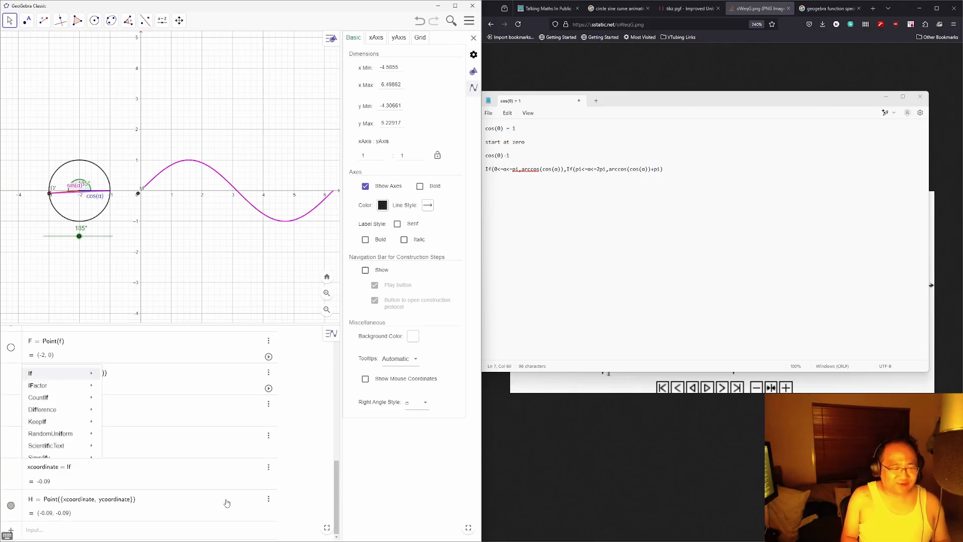
pyautogui.write('cos')
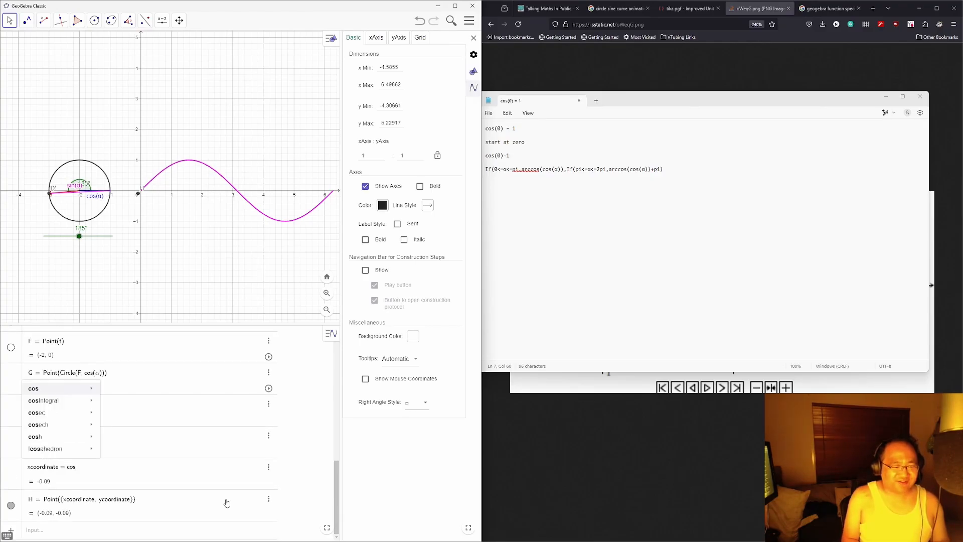
pyautogui.press('BackSpace')
pyautogui.press('BackSpace')
pyautogui.press('BackSpace')
pyautogui.write('arccos(')
pyautogui.write('cos(')
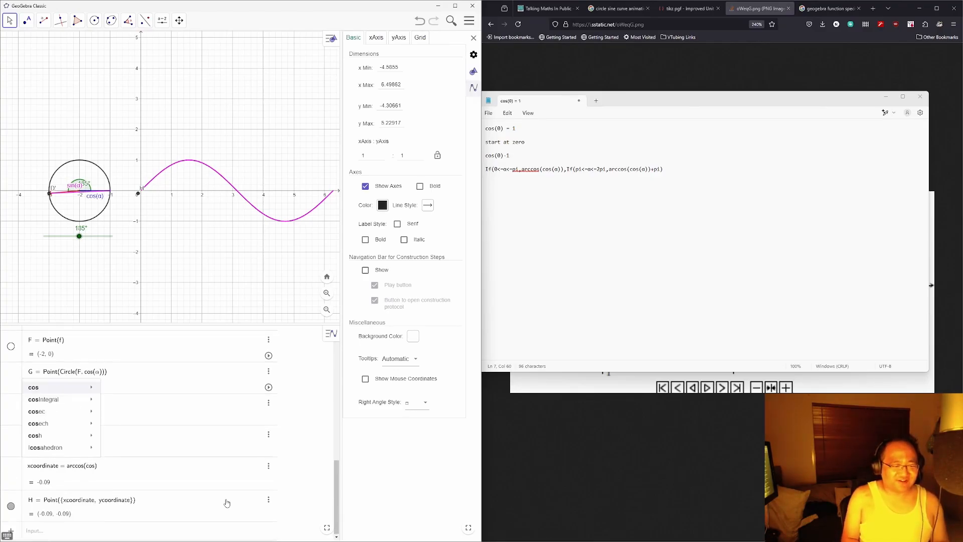
pyautogui.write('If(0<=α<=pi,arccos(cos(α)),If(pi<=α<=2pi,arccos(cos(α))+pi)')
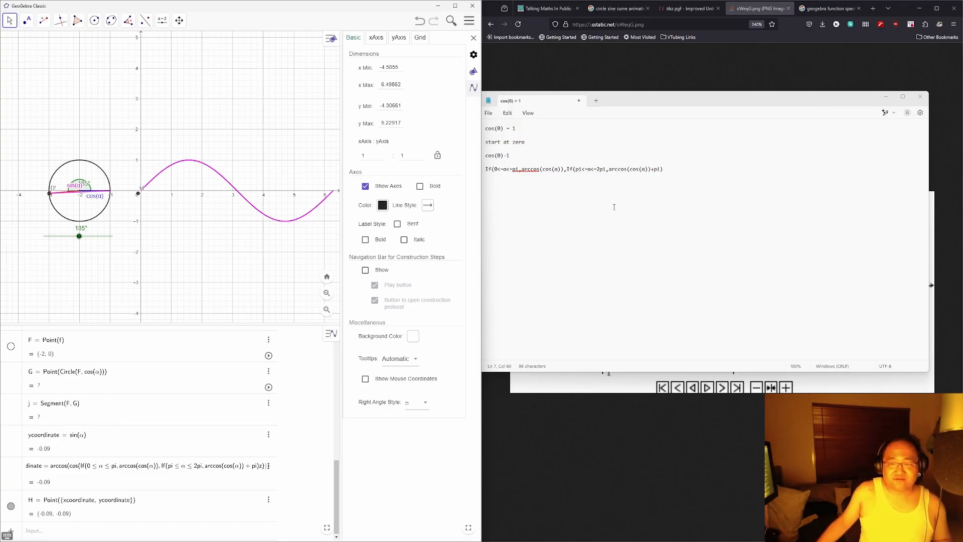
pyautogui.click(640, 170)
pyautogui.hotkey('shift', 'Right')
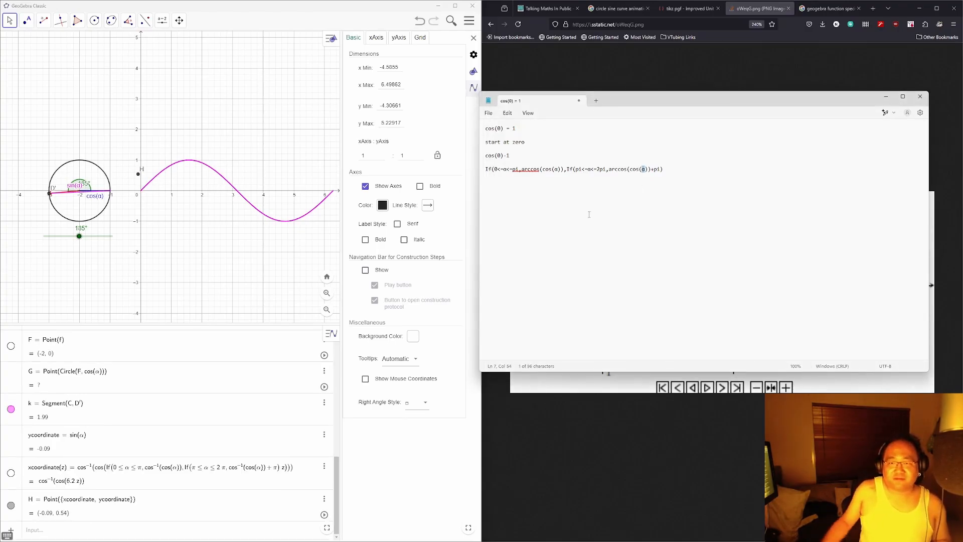
# Step: Retype xcoordinate as arccos(cos(α)), so it reads 3.05
pyautogui.click(201, 468)
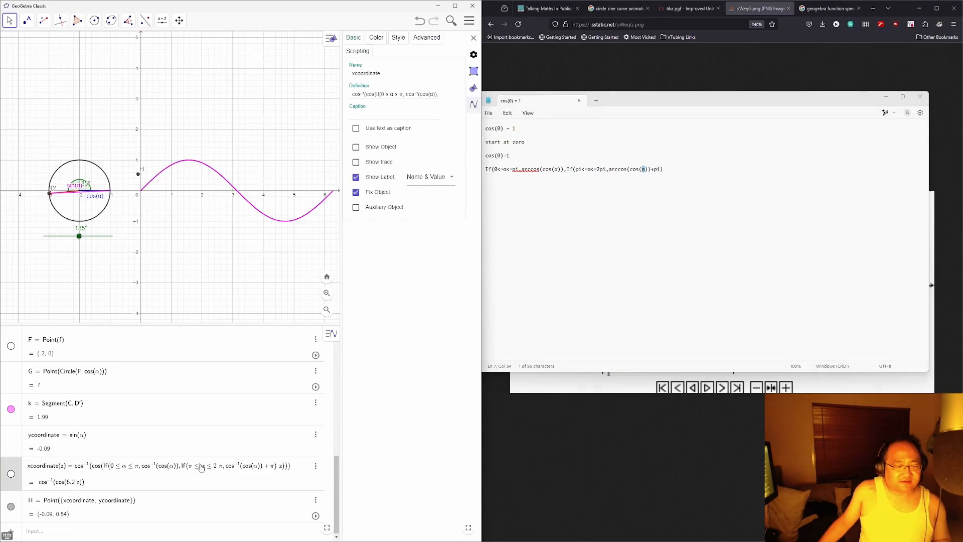
pyautogui.click(258, 468)
pyautogui.press('BackSpace')
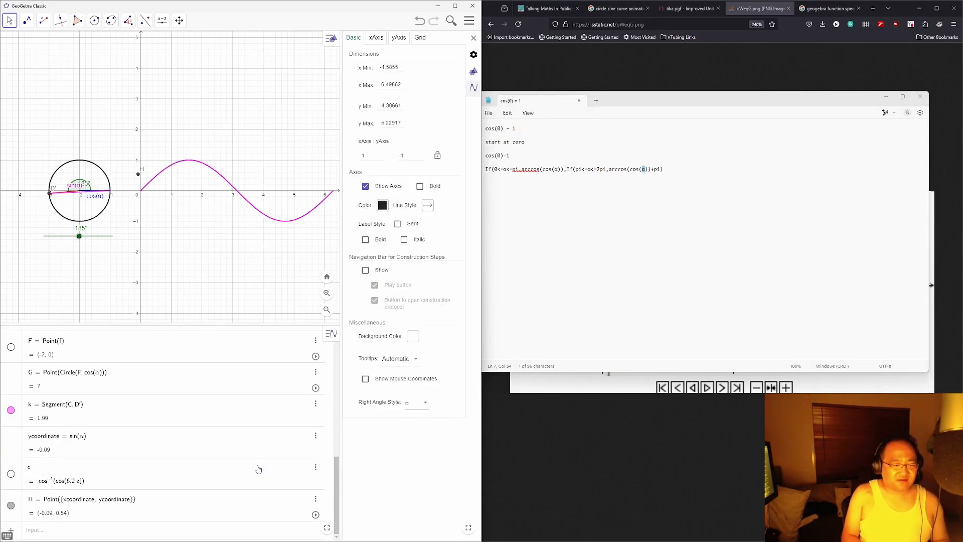
pyautogui.write('xcoordinate =')
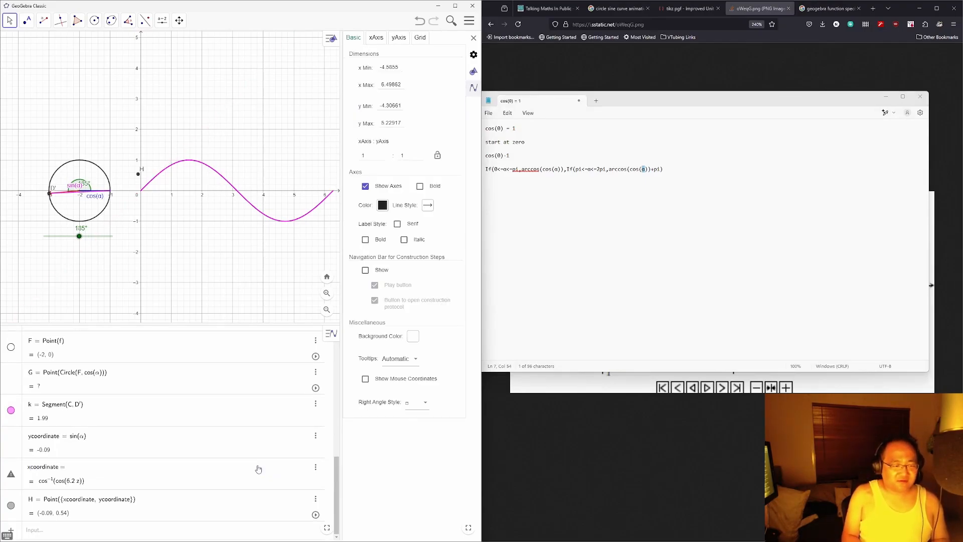
pyautogui.write('arccos(co')
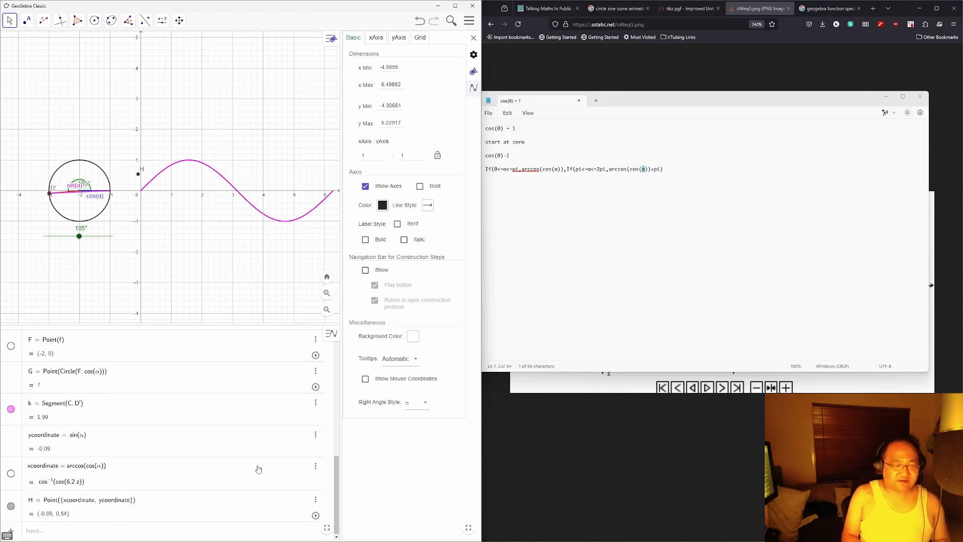
pyautogui.write('s(α))')
pyautogui.press('Return')
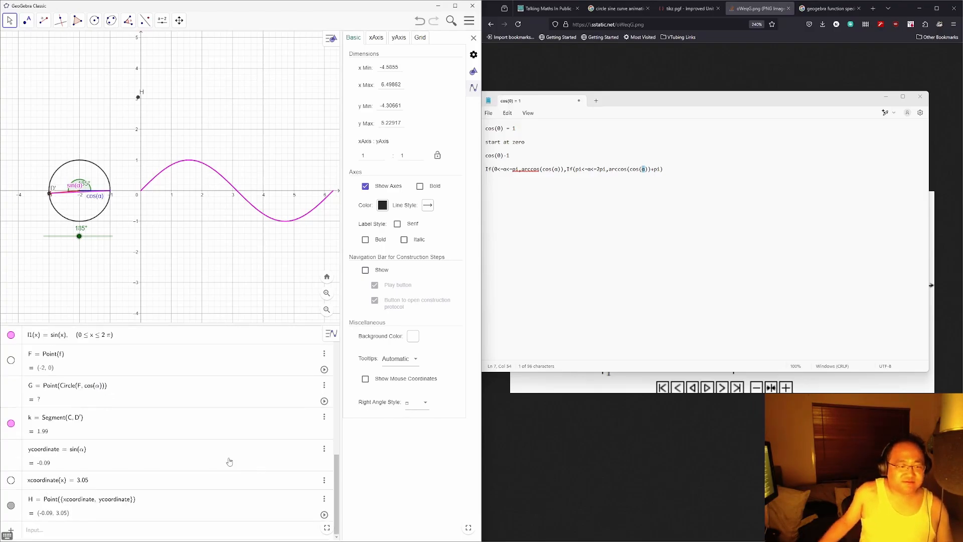
# Step: Set α to 146° and retype xcoordinate = arccos(cos(α)), giving 2.55
pyautogui.moveTo(79, 236)
pyautogui.mouseDown()
pyautogui.moveTo(58, 234)
pyautogui.moveTo(71, 236)
pyautogui.mouseUp()
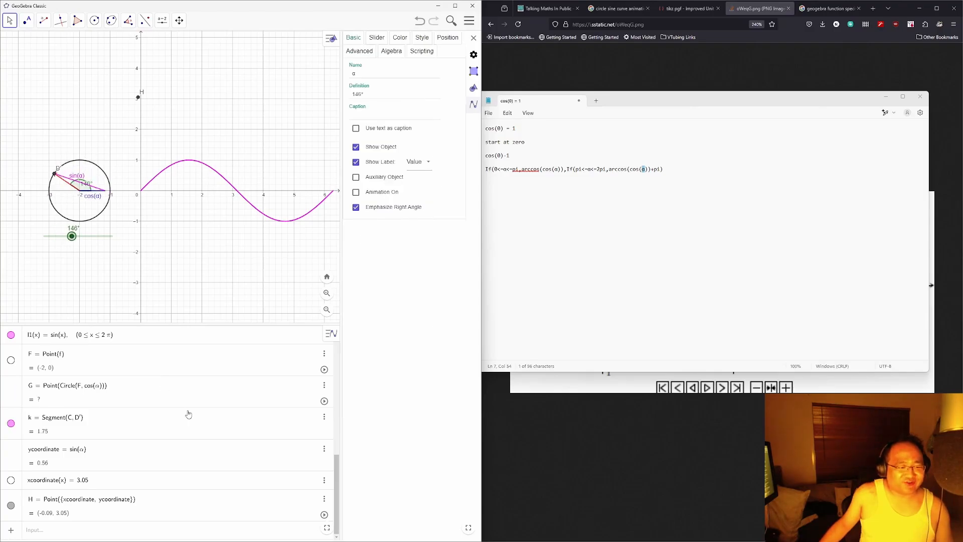
pyautogui.click(104, 481)
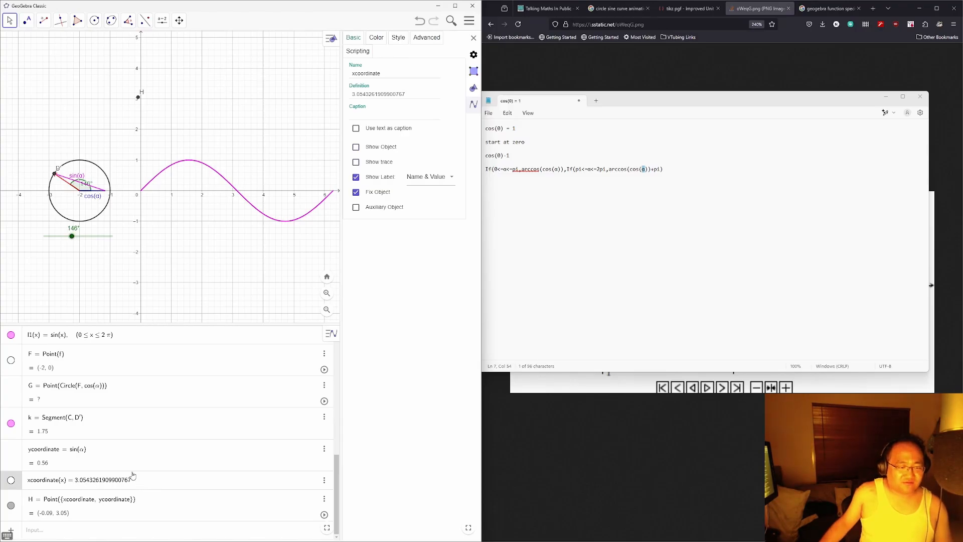
pyautogui.press('BackSpace')
pyautogui.press('BackSpace')
pyautogui.press('BackSpace')
pyautogui.press('BackSpace')
pyautogui.press('BackSpace')
pyautogui.press('BackSpace')
pyautogui.press('BackSpace')
pyautogui.press('BackSpace')
pyautogui.press('BackSpace')
pyautogui.press('BackSpace')
pyautogui.press('BackSpace')
pyautogui.press('BackSpace')
pyautogui.press('BackSpace')
pyautogui.press('BackSpace')
pyautogui.press('BackSpace')
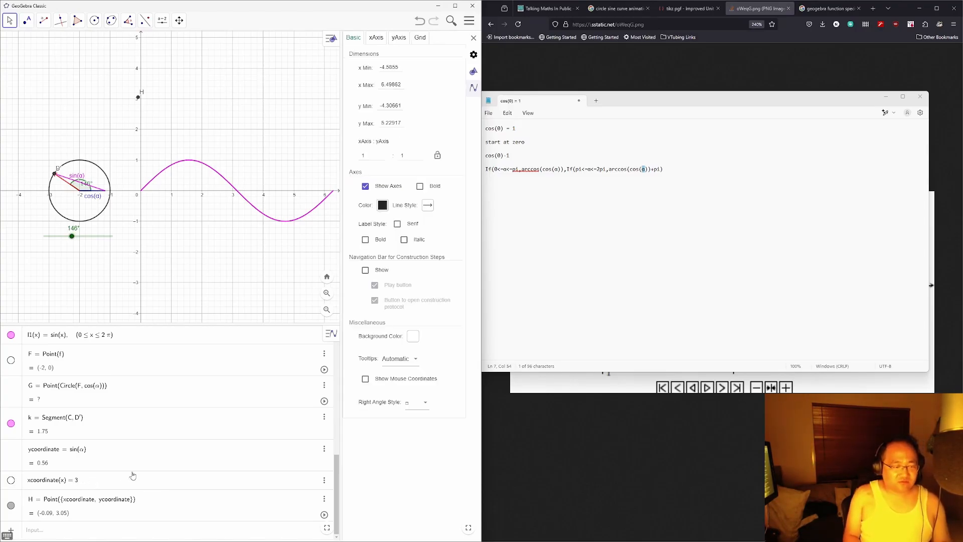
pyautogui.press('BackSpace')
pyautogui.press('BackSpace')
pyautogui.press('BackSpace')
pyautogui.press('BackSpace')
pyautogui.press('BackSpace')
pyautogui.press('BackSpace')
pyautogui.press('BackSpace')
pyautogui.press('BackSpace')
pyautogui.press('BackSpace')
pyautogui.press('BackSpace')
pyautogui.press('BackSpace')
pyautogui.press('BackSpace')
pyautogui.press('BackSpace')
pyautogui.press('BackSpace')
pyautogui.press('BackSpace')
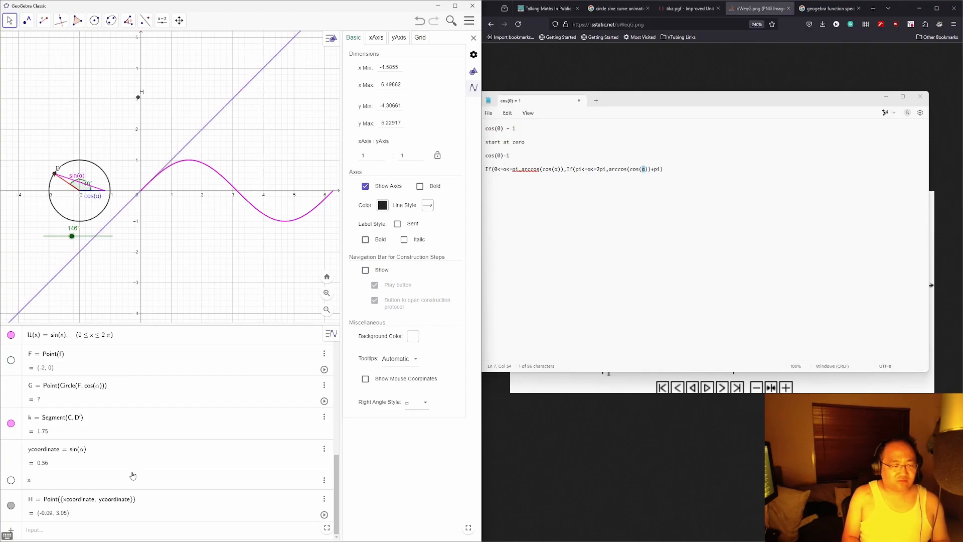
pyautogui.write('coordinate = ar')
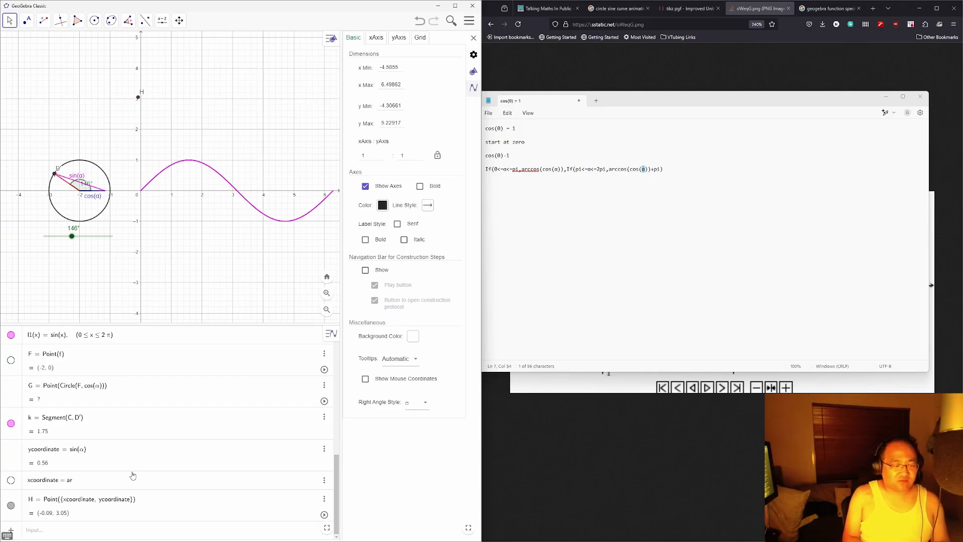
pyautogui.write('c')
pyautogui.press('Return')
pyautogui.write('cos(cos(')
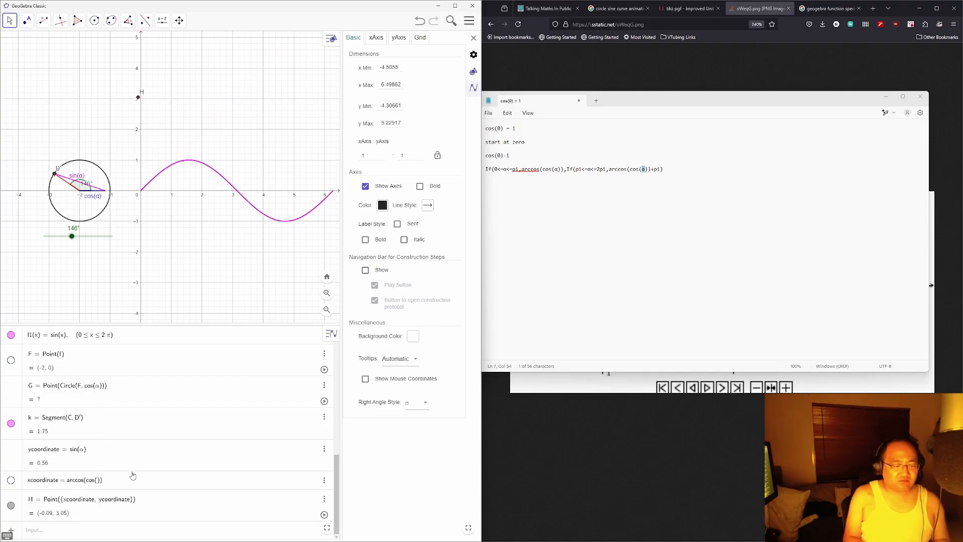
pyautogui.write('α')
pyautogui.press('Return')
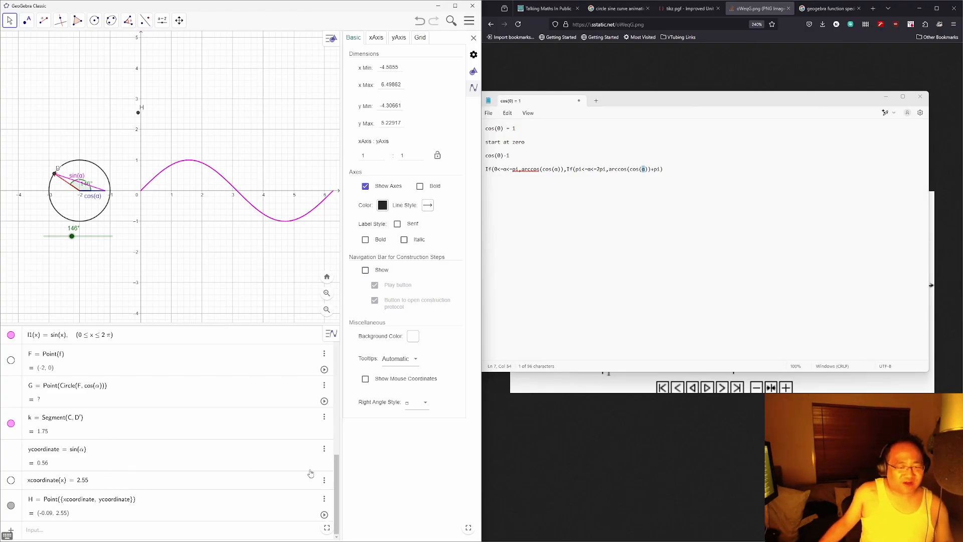
# Step: Delete the old xcoordinate and H, enter xcoordinate=arccos(cos(α)), and test it with the α slider
pyautogui.click(324, 480)
pyautogui.click(334, 506)
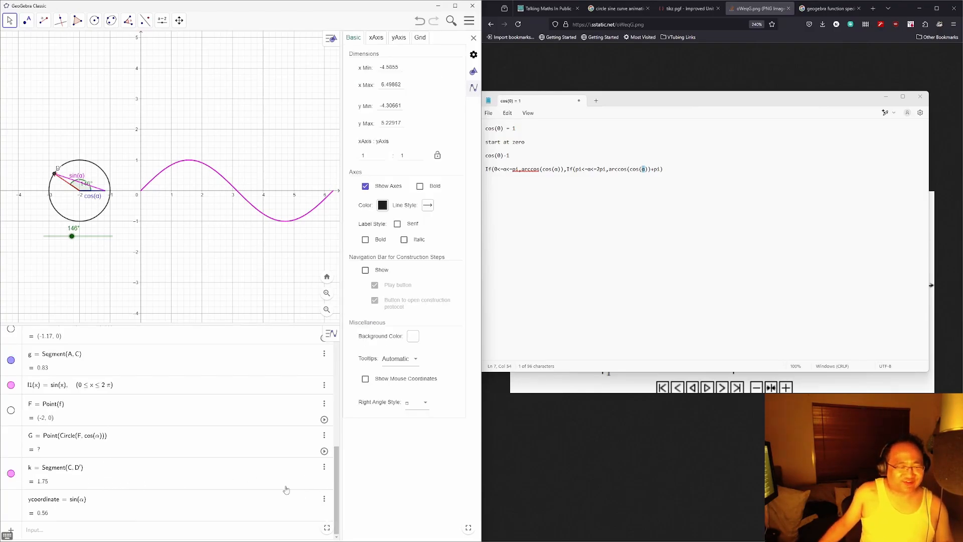
pyautogui.click(95, 526)
pyautogui.write('xc')
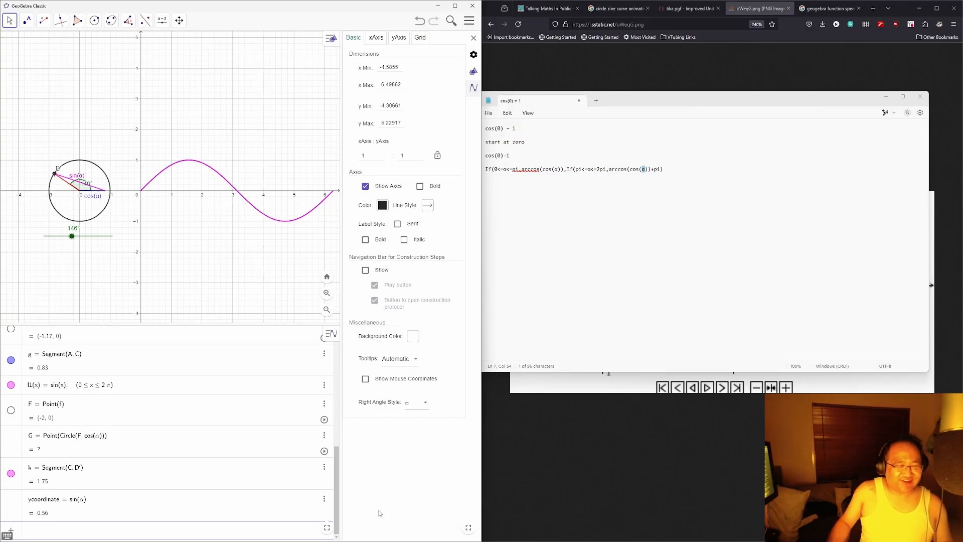
pyautogui.write('oordinate=arccos')
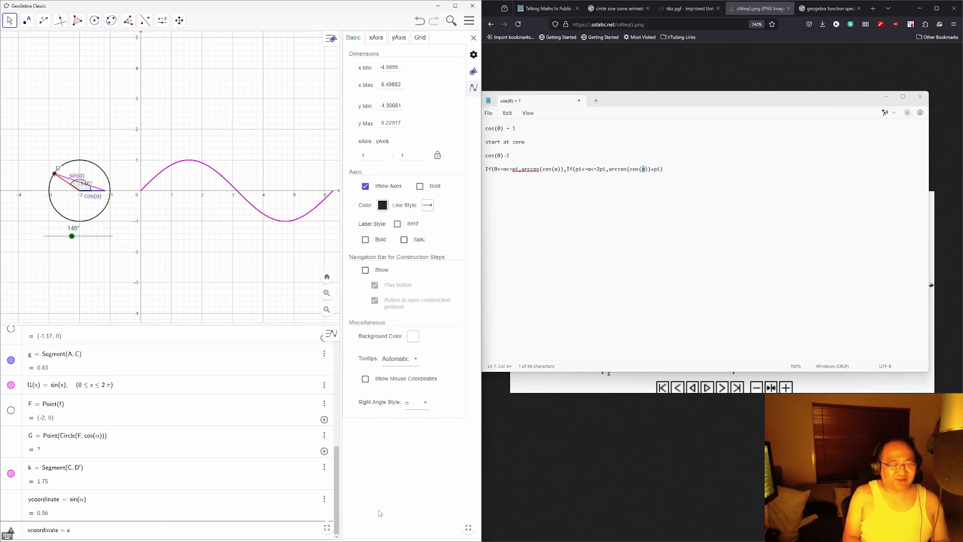
pyautogui.write('(cos(')
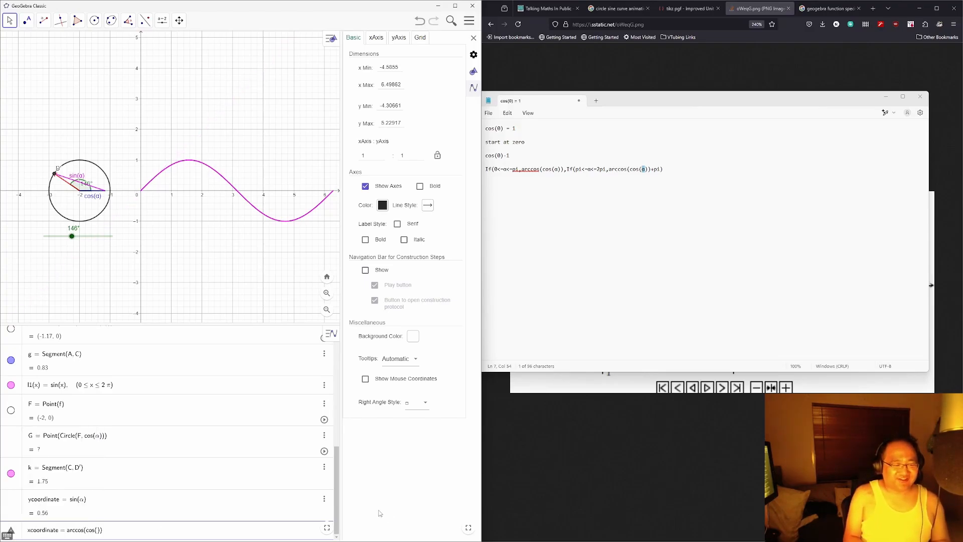
pyautogui.write('α')
pyautogui.press('Return')
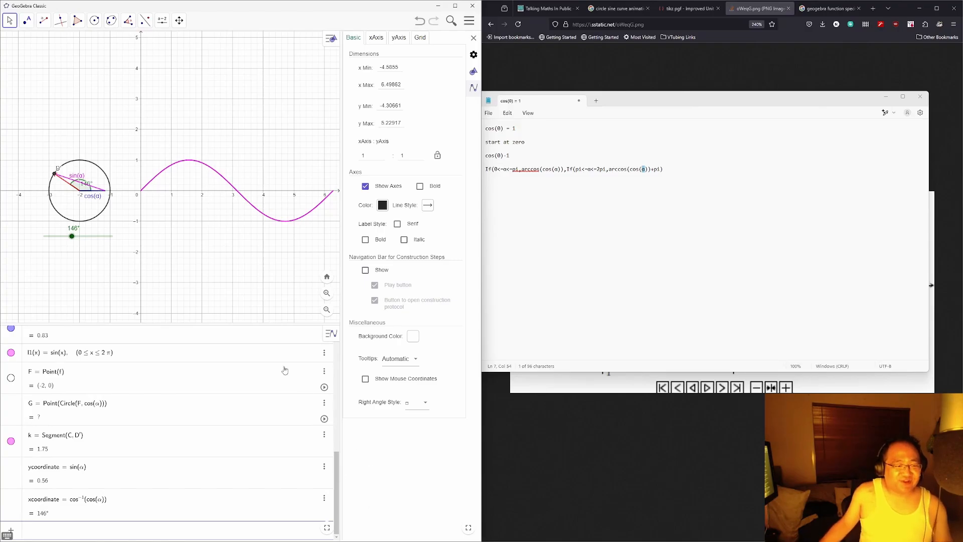
pyautogui.moveTo(77, 238)
pyautogui.mouseDown()
pyautogui.moveTo(95, 235)
pyautogui.moveTo(64, 235)
pyautogui.mouseUp()
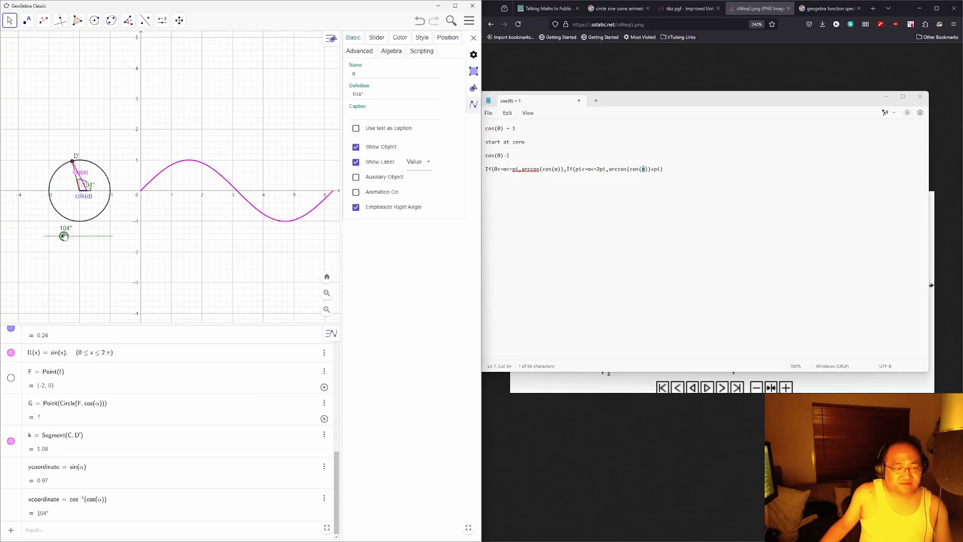
# Step: Change xcoordinate's definition back to cos(α)
pyautogui.click(64, 520)
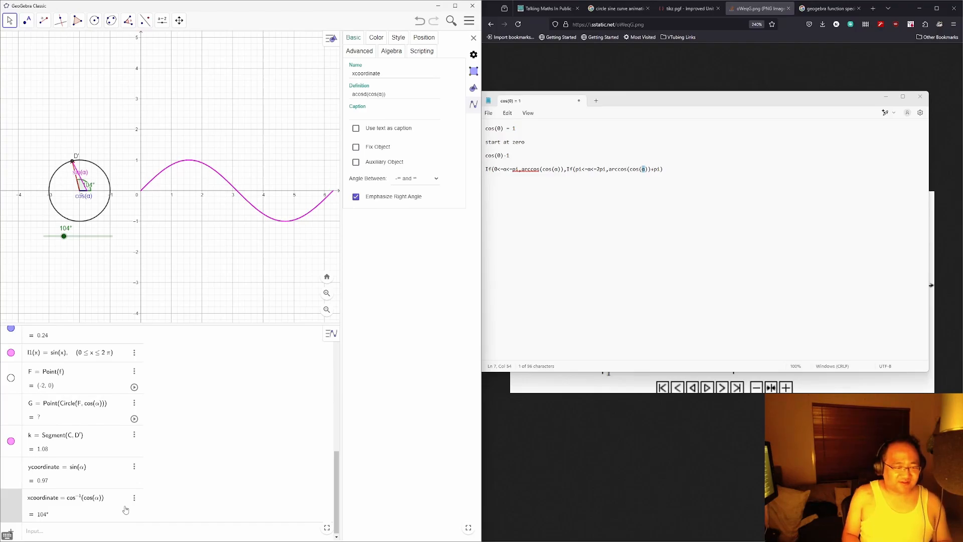
pyautogui.press('BackSpace')
pyautogui.press('BackSpace')
pyautogui.press('BackSpace')
pyautogui.press('BackSpace')
pyautogui.press('BackSpace')
pyautogui.press('BackSpace')
pyautogui.press('BackSpace')
pyautogui.press('BackSpace')
pyautogui.press('BackSpace')
pyautogui.press('BackSpace')
pyautogui.press('BackSpace')
pyautogui.press('BackSpace')
pyautogui.press('BackSpace')
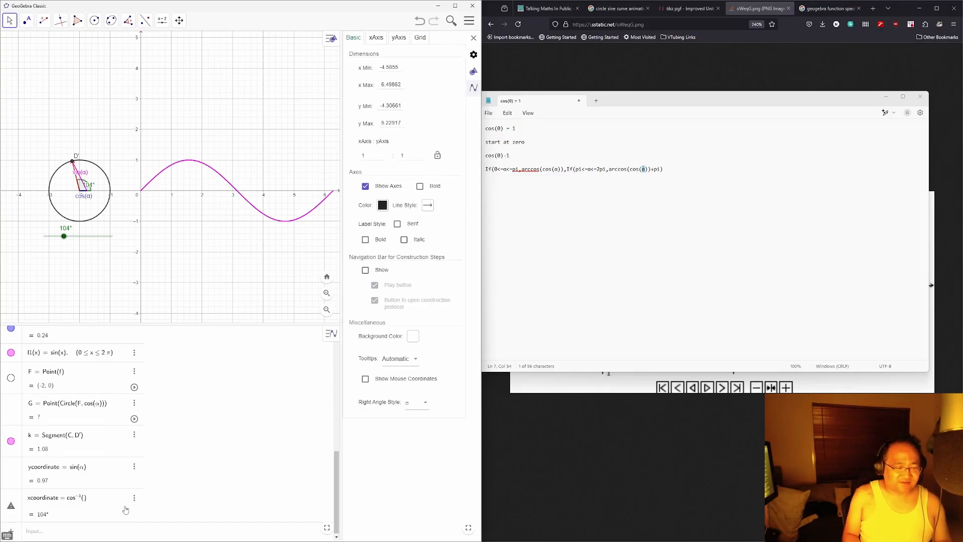
pyautogui.write('os(')
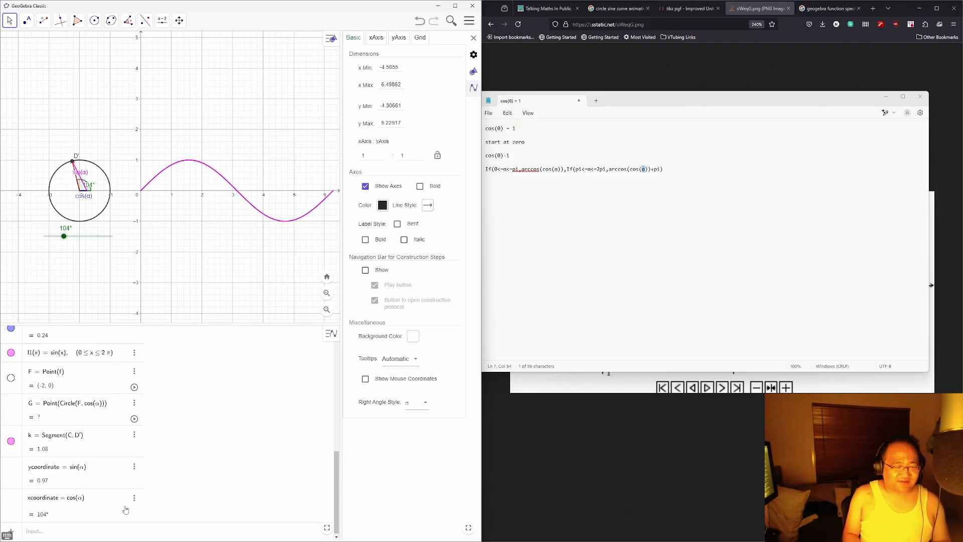
pyautogui.write('α')
pyautogui.press('Return')
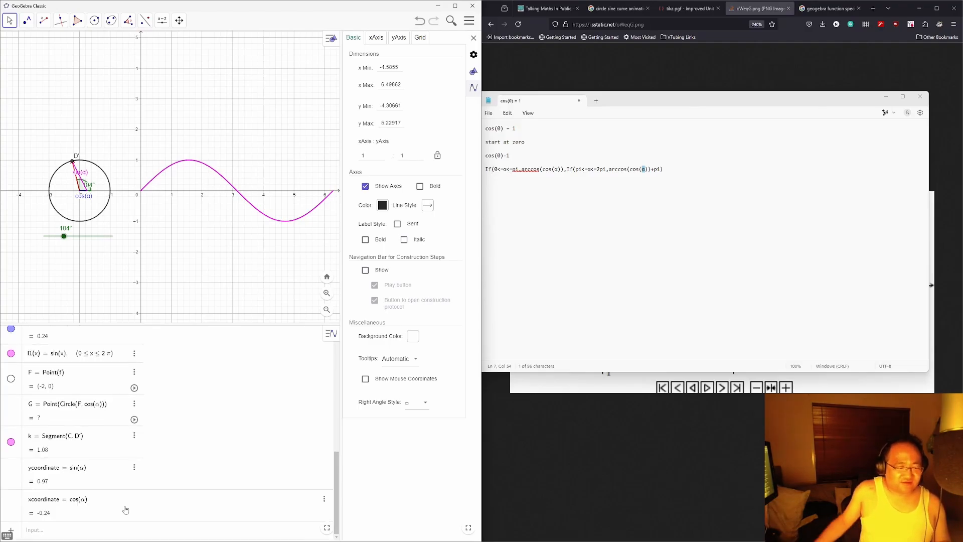
# Step: Wrap xcoordinate's definition as arccos(cos(α)) so it reads 1.82 at α = 104°
pyautogui.click(127, 505)
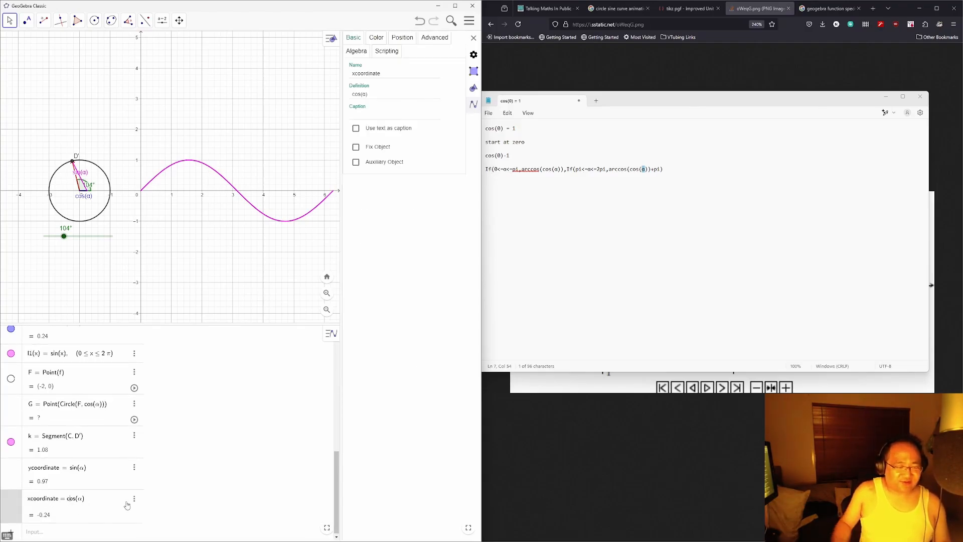
pyautogui.click(126, 505)
pyautogui.write('arccos')
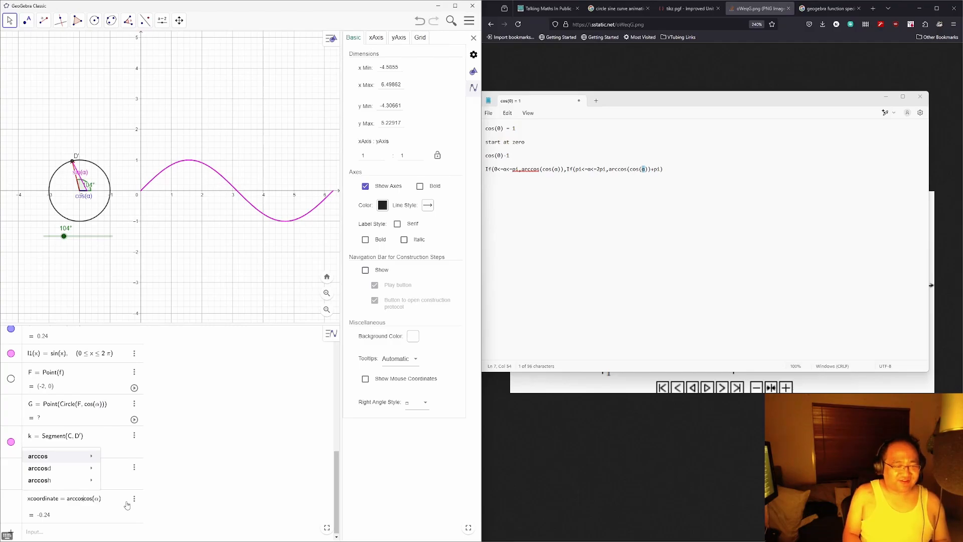
pyautogui.press('Escape')
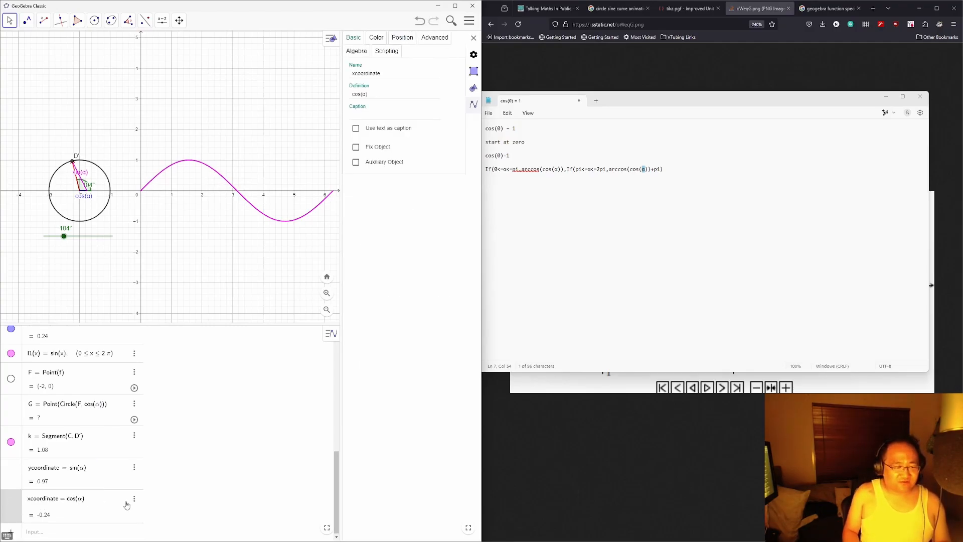
pyautogui.click(127, 505)
pyautogui.write('arccos(')
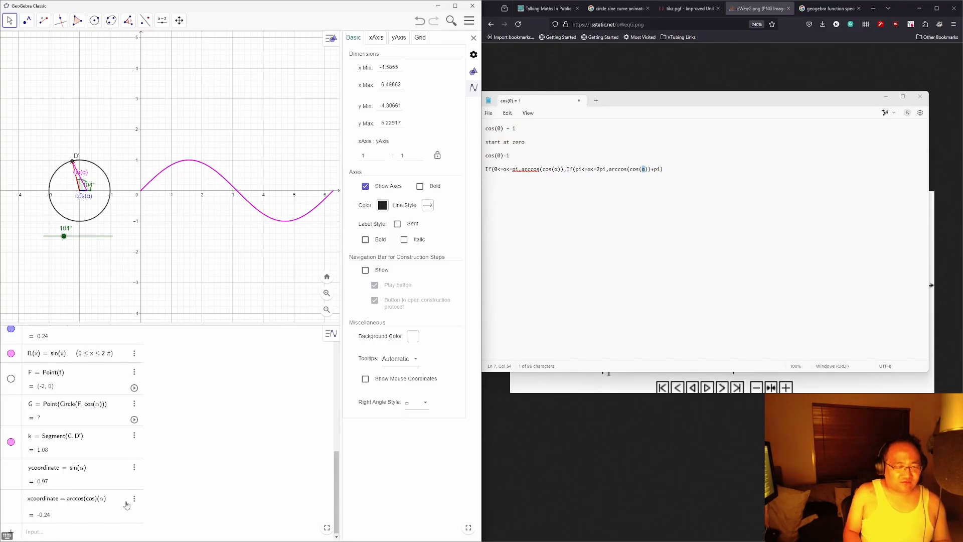
pyautogui.press('Right')
pyautogui.press('Right')
pyautogui.press('Right')
pyautogui.press('Right')
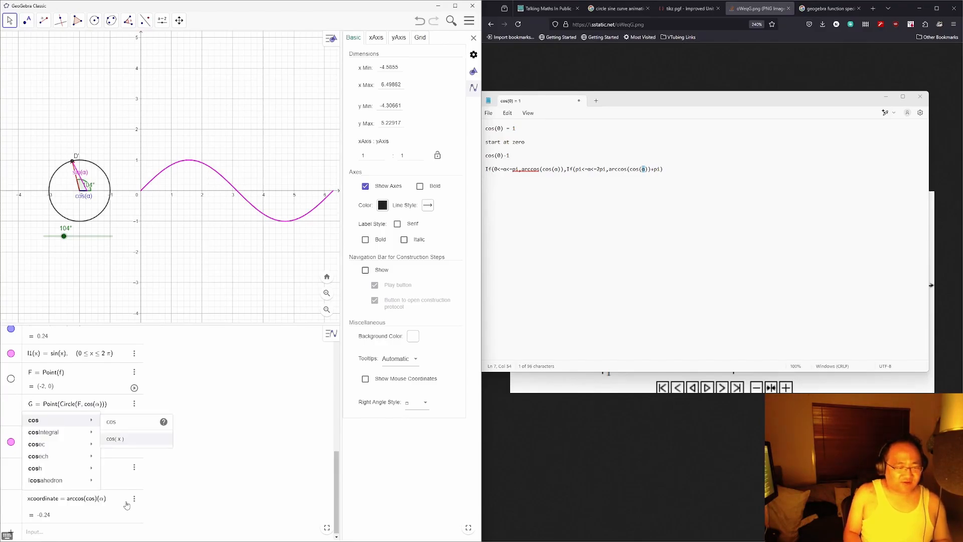
pyautogui.press('Escape')
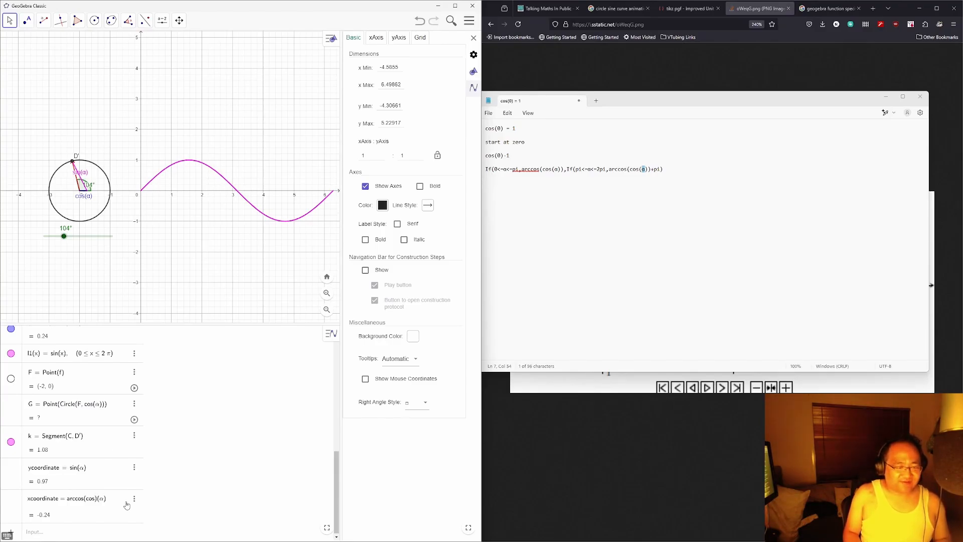
pyautogui.write('s')
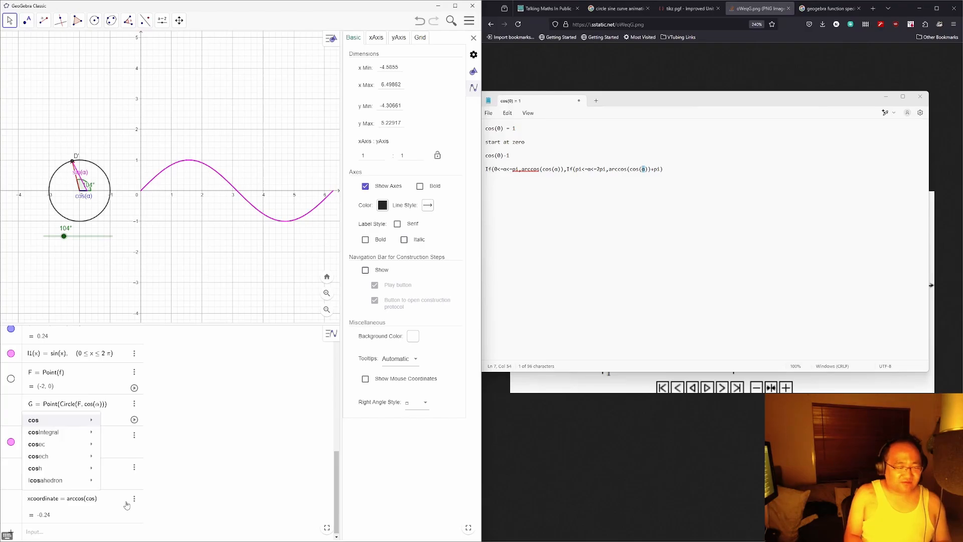
pyautogui.press('Return')
pyautogui.press('Return')
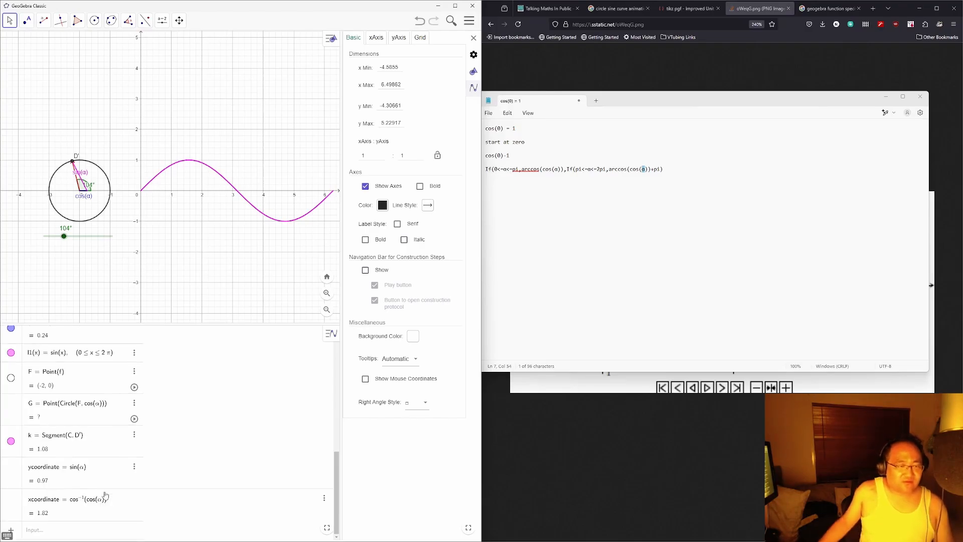
pyautogui.click(81, 532)
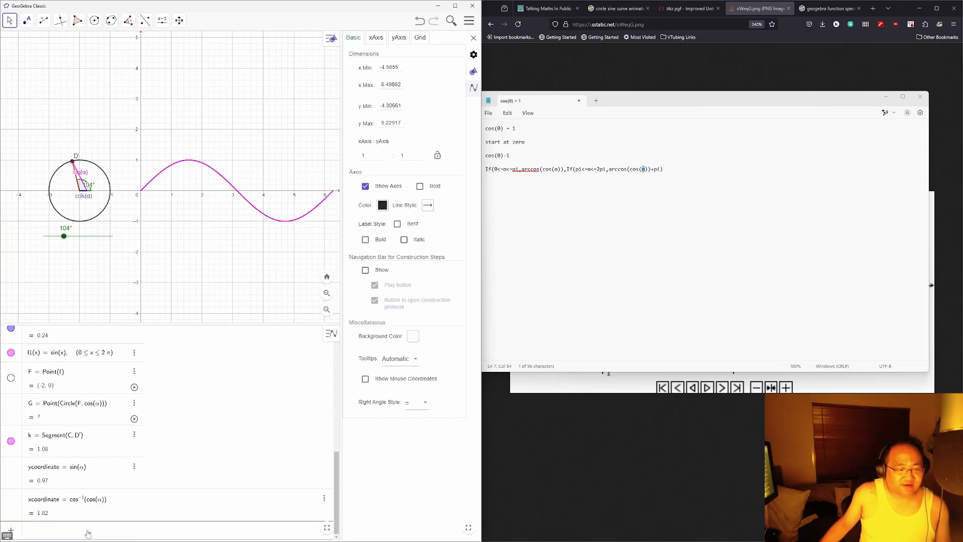
# Step: Create point H = Point({xcoordinate, ycoordinate}) at (1.82, 0.97), fixing the braces after the syntax error
pyautogui.write('Point(xcoordinate, ycoordinate')
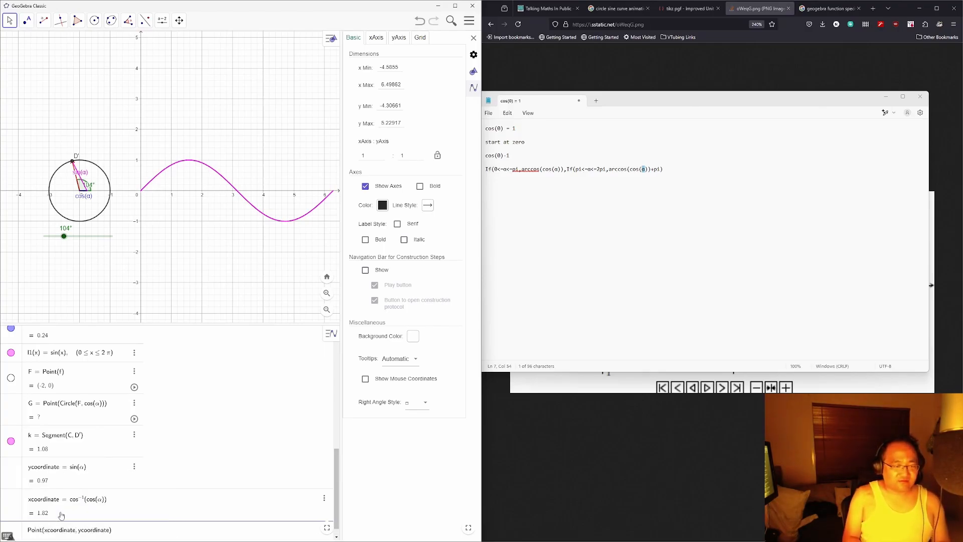
pyautogui.press('Return')
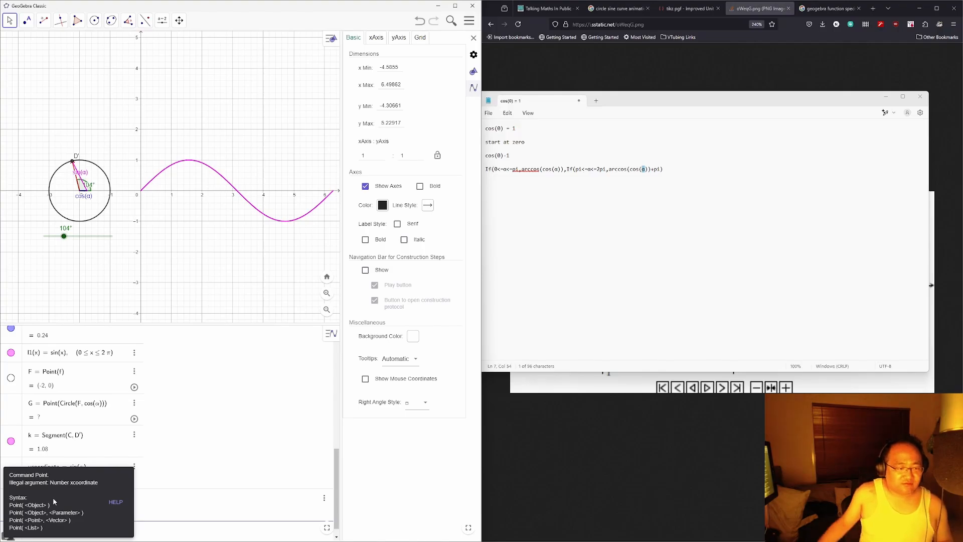
pyautogui.click(169, 519)
pyautogui.click(165, 531)
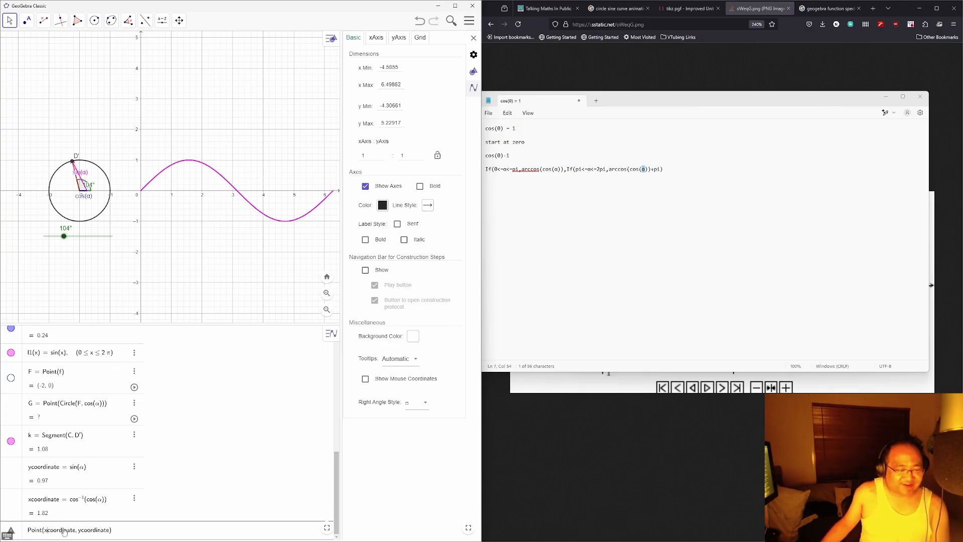
pyautogui.write('{')
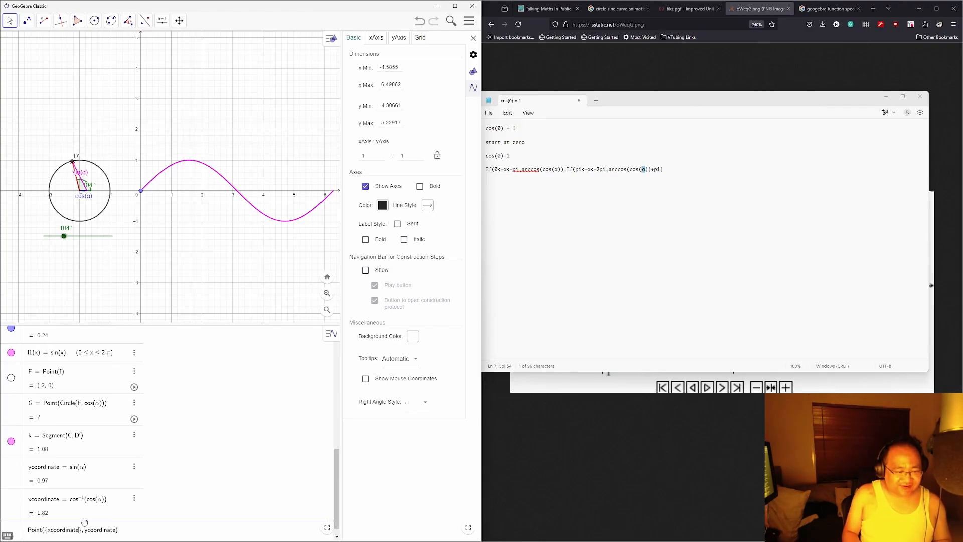
pyautogui.press('Delete')
pyautogui.press('Return')
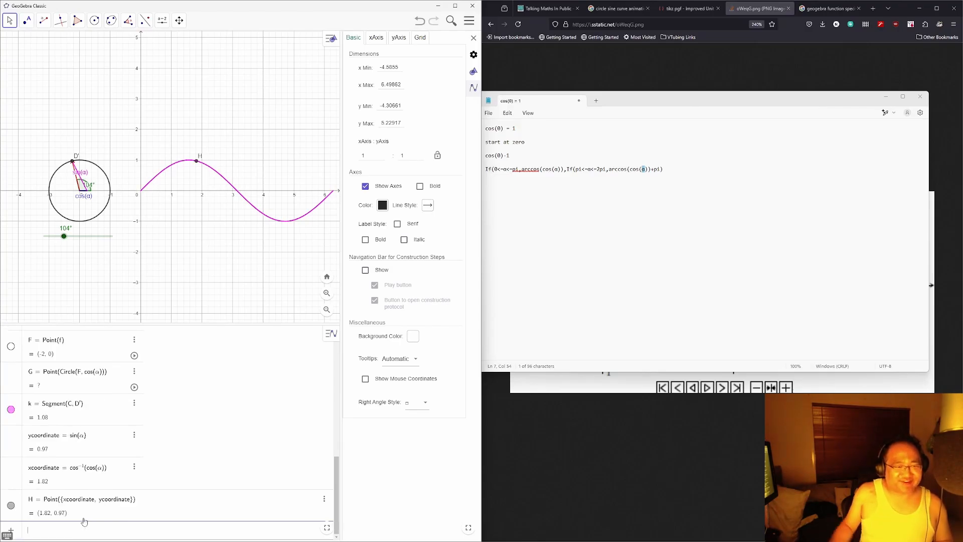
# Step: Sweep α past 180° and back, ending at 181° with H at (3.12, -0.02)
pyautogui.moveTo(63, 239); pyautogui.dragTo(94, 239)
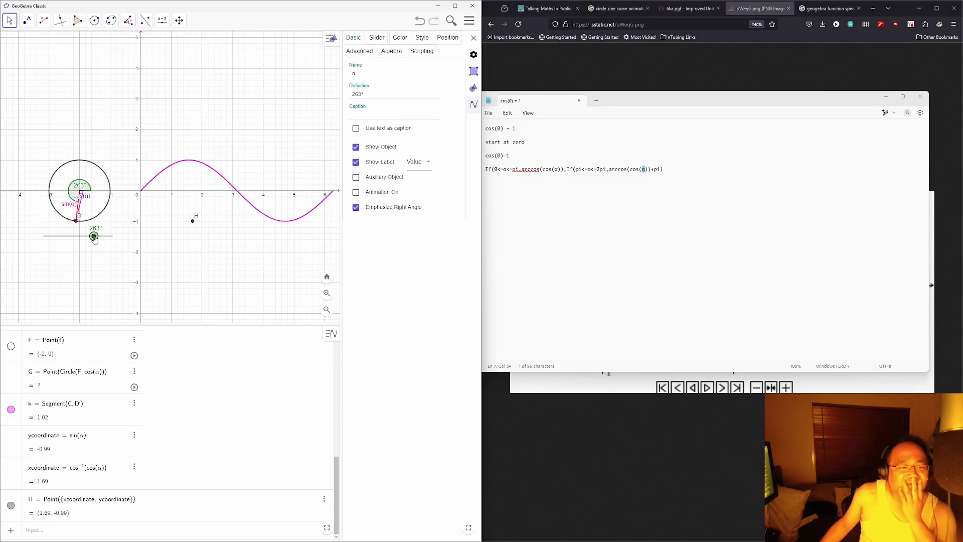
pyautogui.moveTo(95, 239)
pyautogui.mouseDown()
pyautogui.moveTo(78, 243)
pyautogui.moveTo(90, 239)
pyautogui.mouseUp()
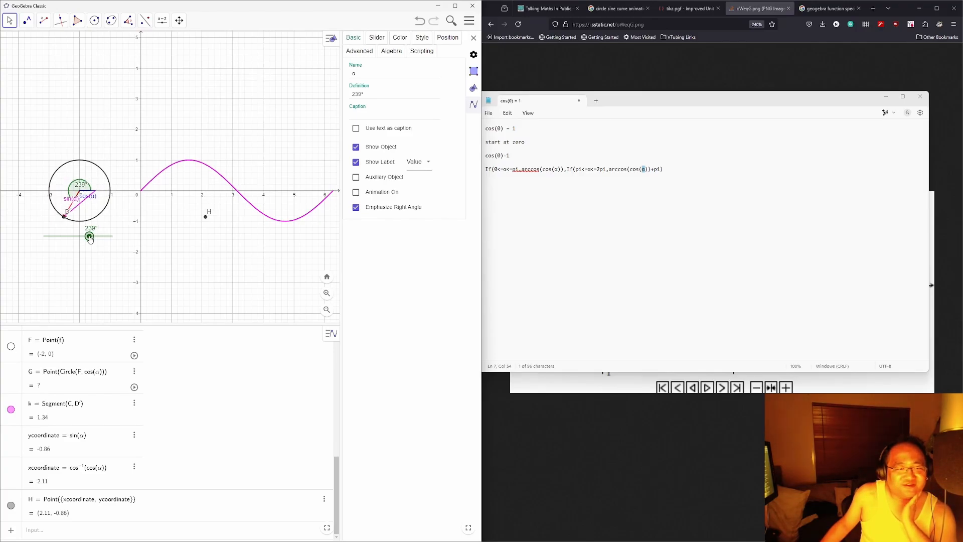
pyautogui.moveTo(89, 240)
pyautogui.mouseDown()
pyautogui.moveTo(115, 233)
pyautogui.moveTo(79, 241)
pyautogui.mouseUp()
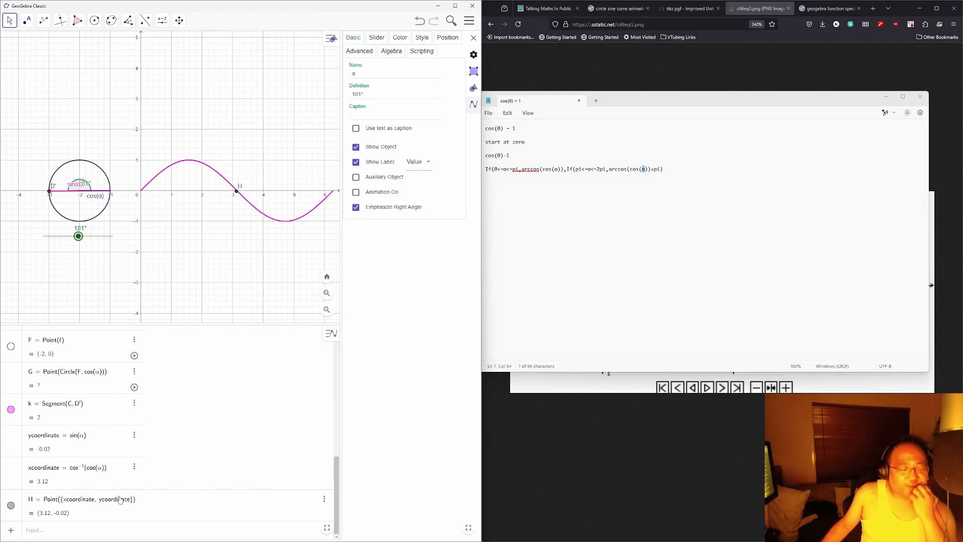
# Step: In Notepad, change the If formula's second branch to 2pi-arccos(cos(α)) and select the formula
pyautogui.click(641, 204)
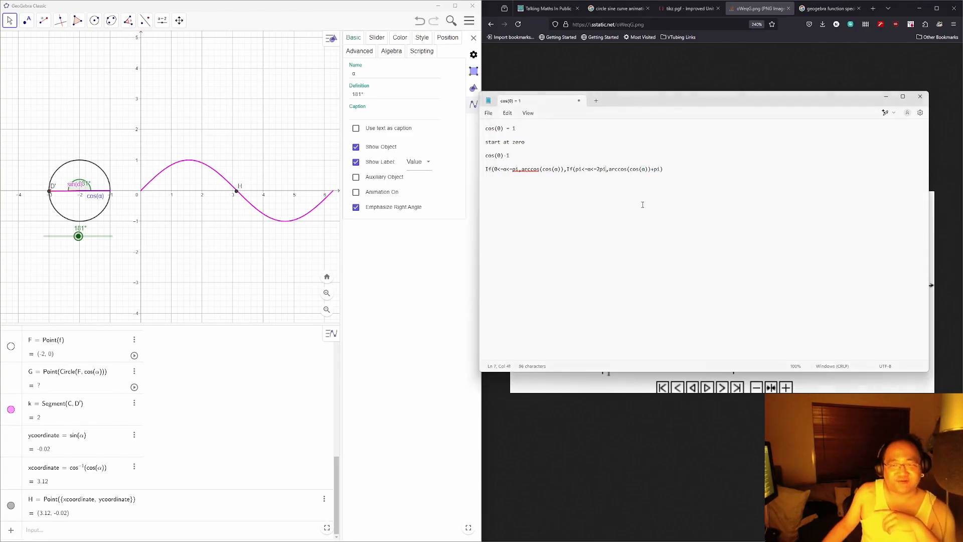
pyautogui.press('Right')
pyautogui.press('Right')
pyautogui.press('Right')
pyautogui.press('Right')
pyautogui.press('Right')
pyautogui.press('Right')
pyautogui.press('Right')
pyautogui.press('Right')
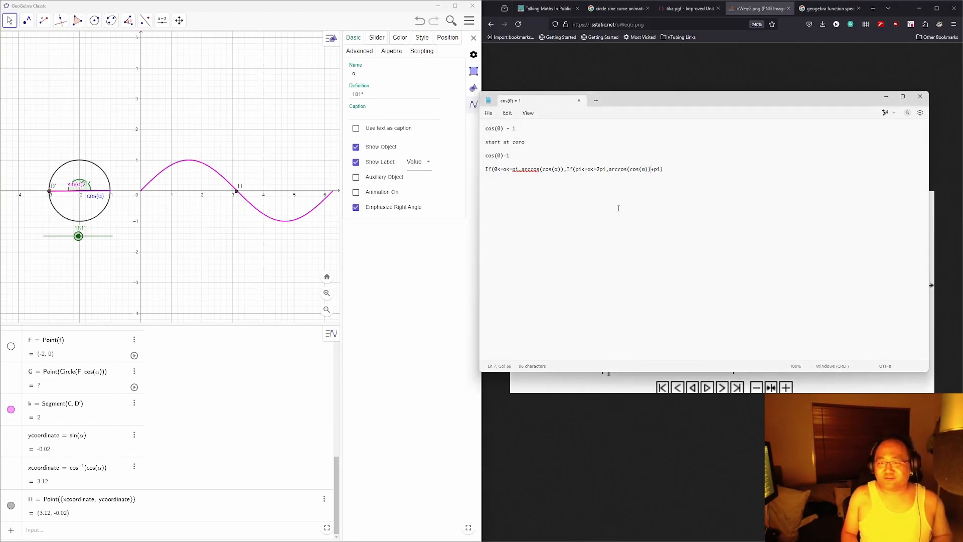
pyautogui.press('Delete')
pyautogui.press('Delete')
pyautogui.write('pi')
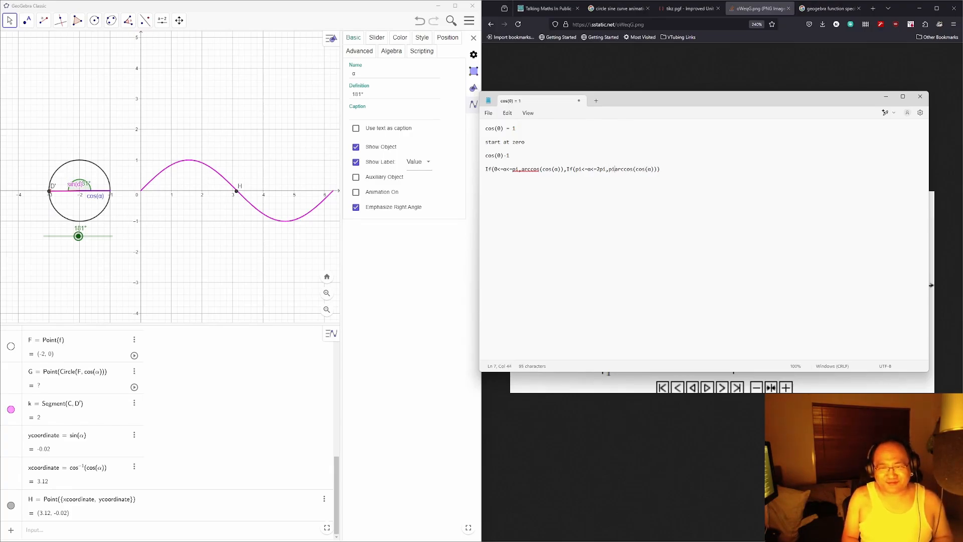
pyautogui.write('-')
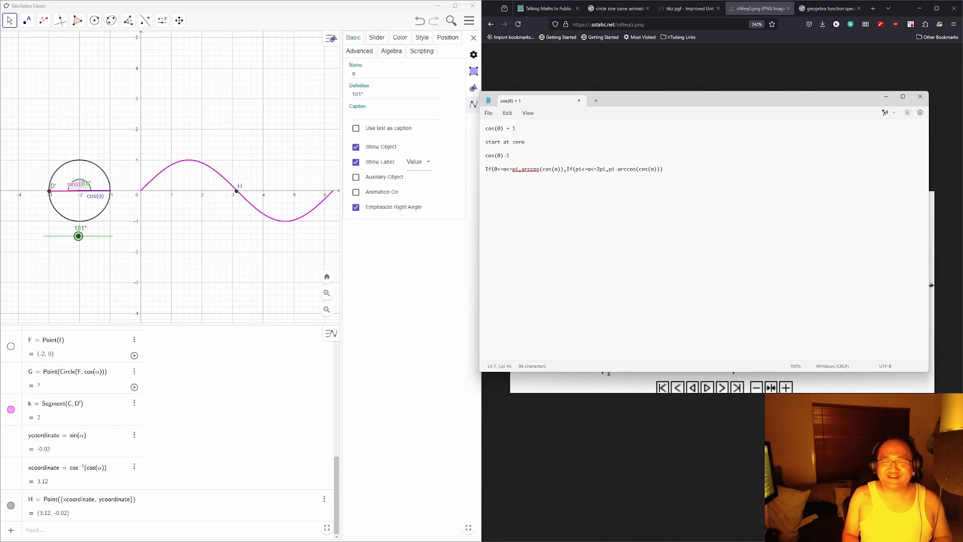
pyautogui.press('BackSpace')
pyautogui.press('BackSpace')
pyautogui.press('BackSpace')
pyautogui.write('2pi-')
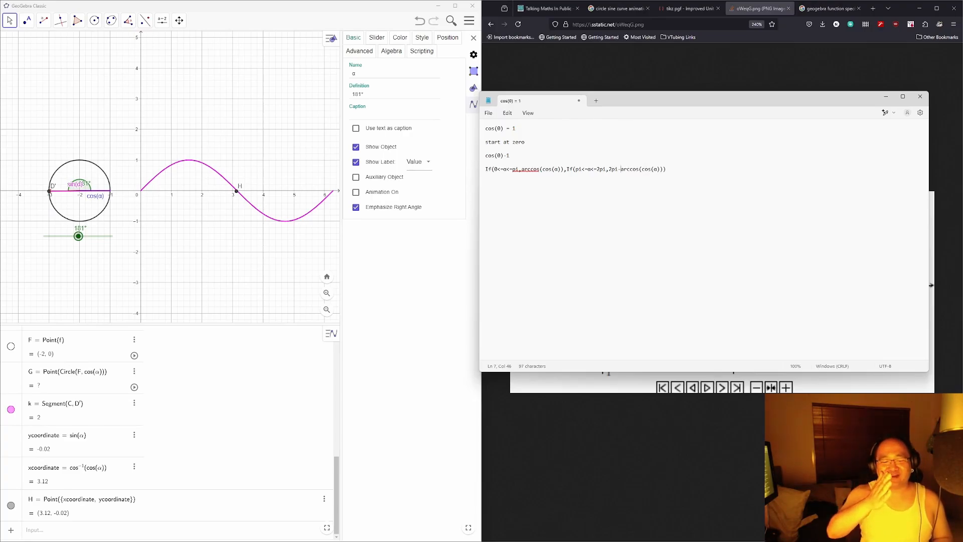
pyautogui.click(639, 169)
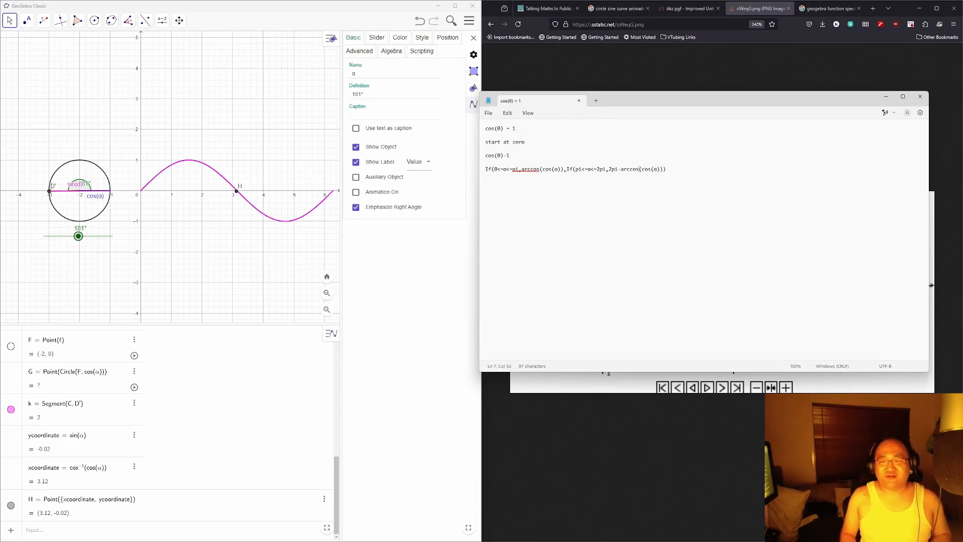
pyautogui.hotkey('shift', 'Up')
pyautogui.hotkey('ctrl', 'c')
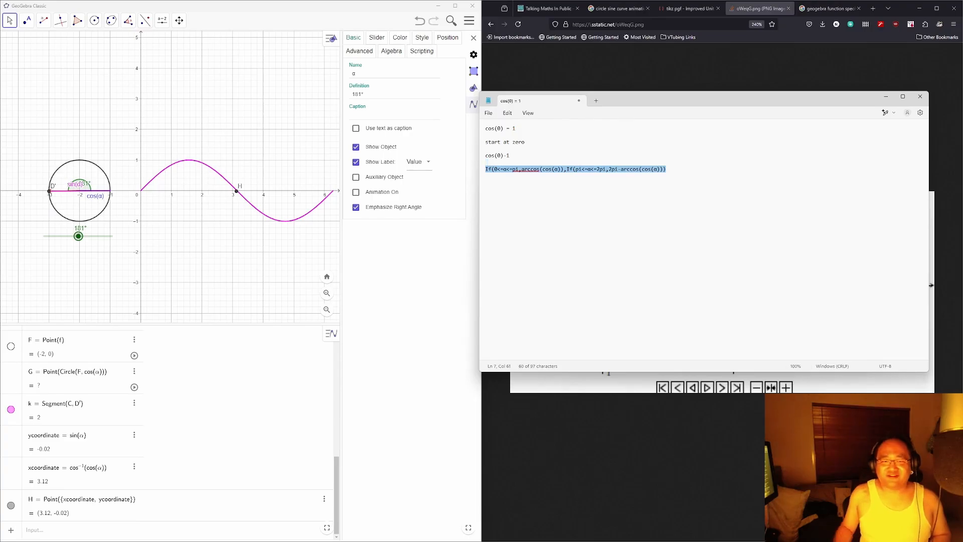
# Step: Paste the piecewise If formula as xcoordinate's definition and test it with the α slider
pyautogui.click(107, 472)
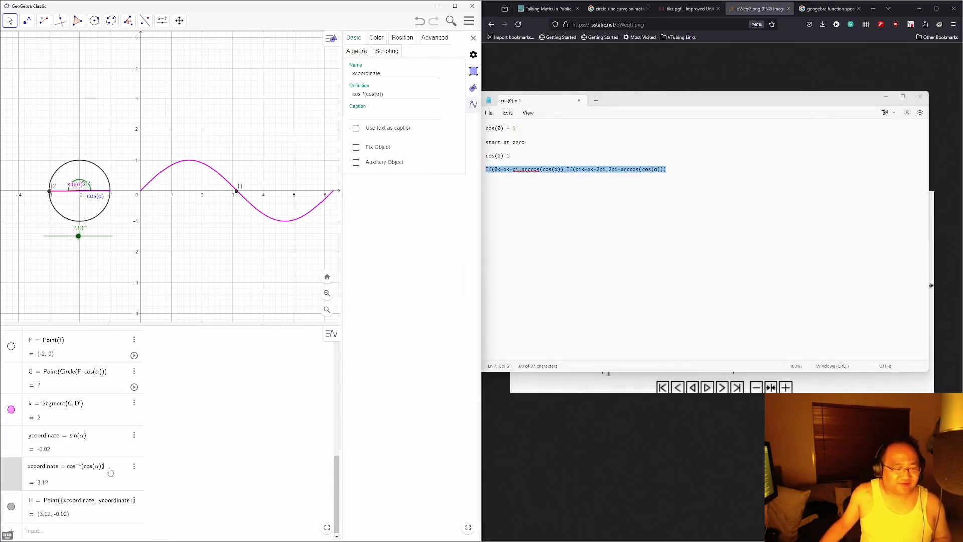
pyautogui.hotkey('ctrl', 'v')
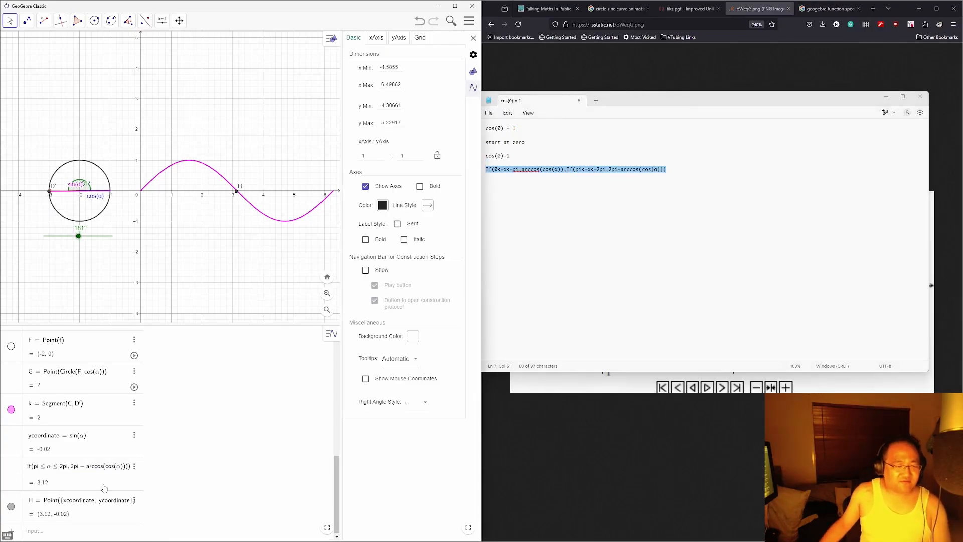
pyautogui.press('Return')
pyautogui.moveTo(78, 236)
pyautogui.mouseDown()
pyautogui.moveTo(44, 236)
pyautogui.moveTo(110, 236)
pyautogui.moveTo(63, 235)
pyautogui.mouseUp()
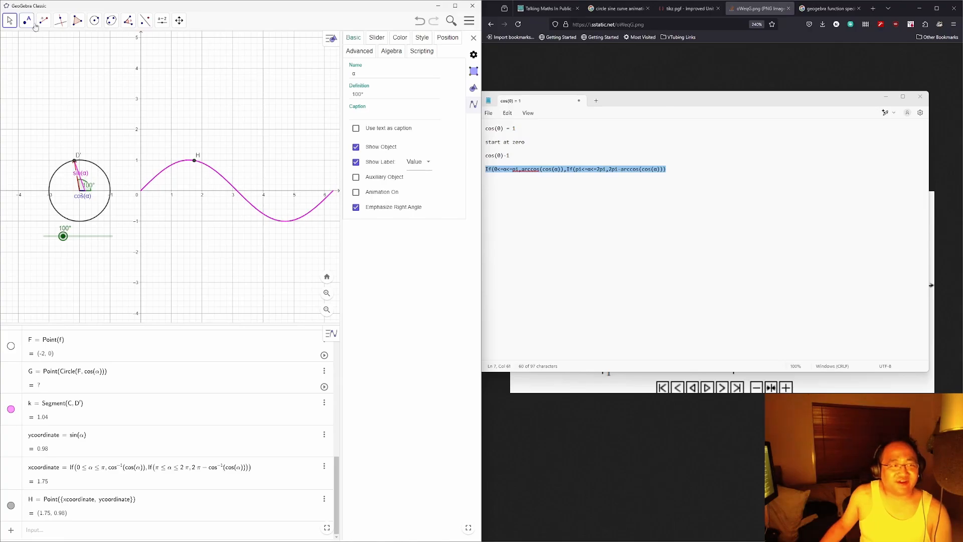
# Step: Start a new segment at point D' with the Segment tool
pyautogui.click(43, 21)
pyautogui.click(62, 56)
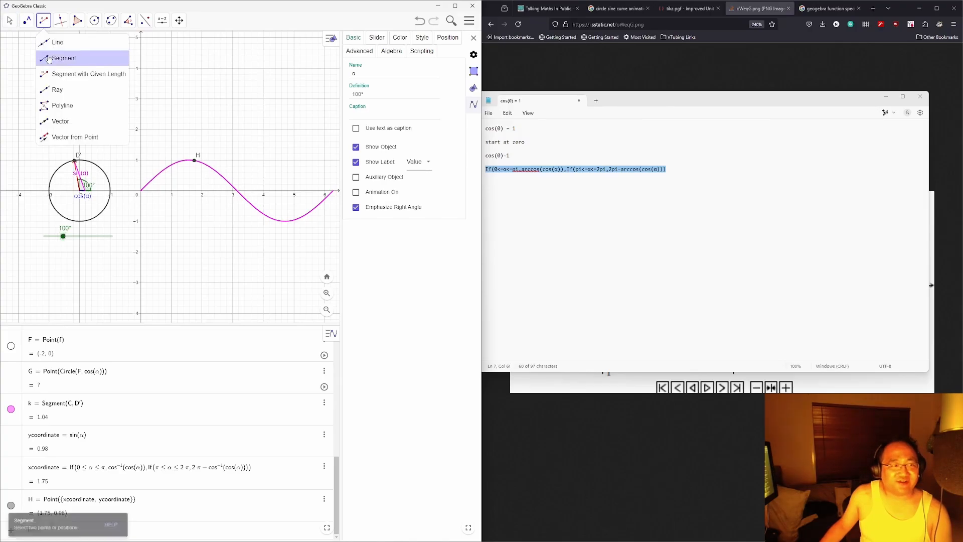
pyautogui.click(75, 161)
# Step: Finish segment D'H, hide its label, and adjust α to move D' and H
pyautogui.click(195, 161)
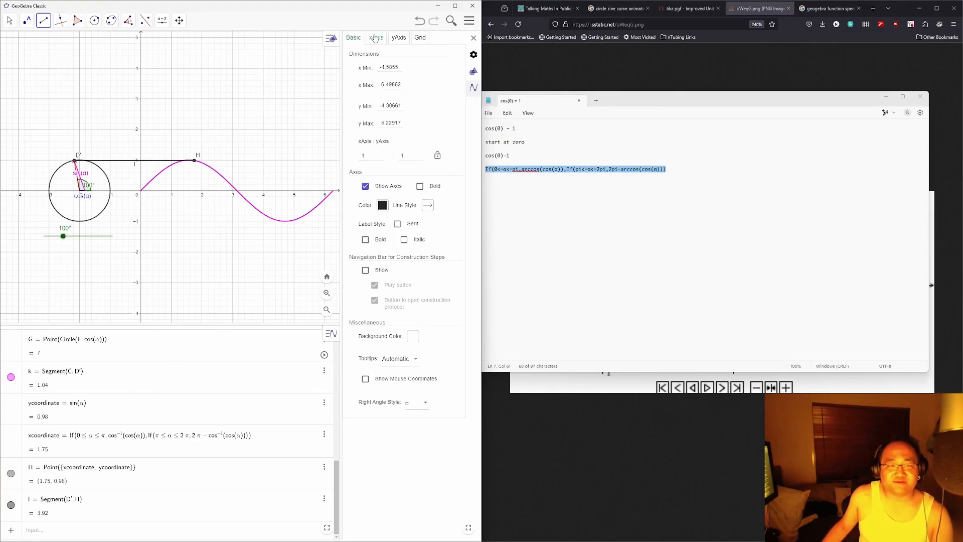
pyautogui.click(10, 20)
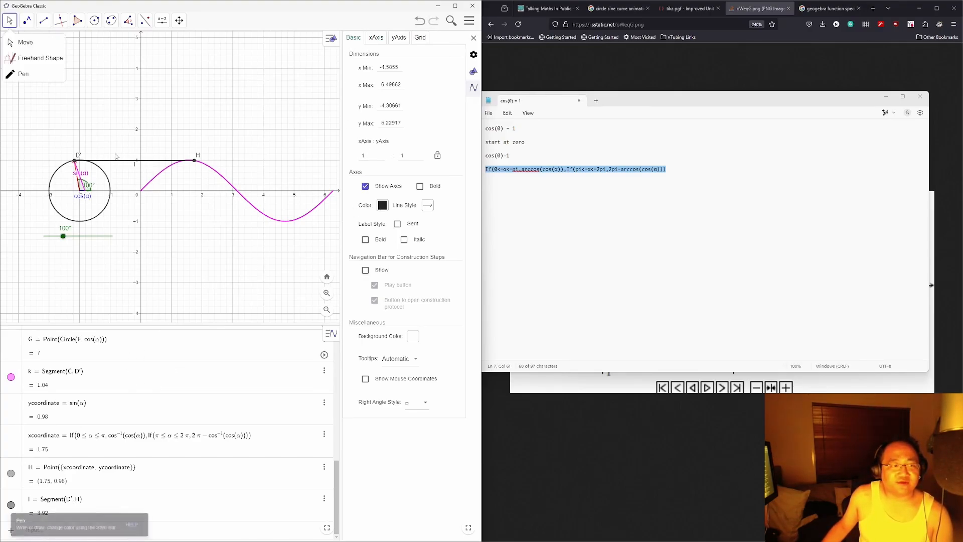
pyautogui.click(130, 162)
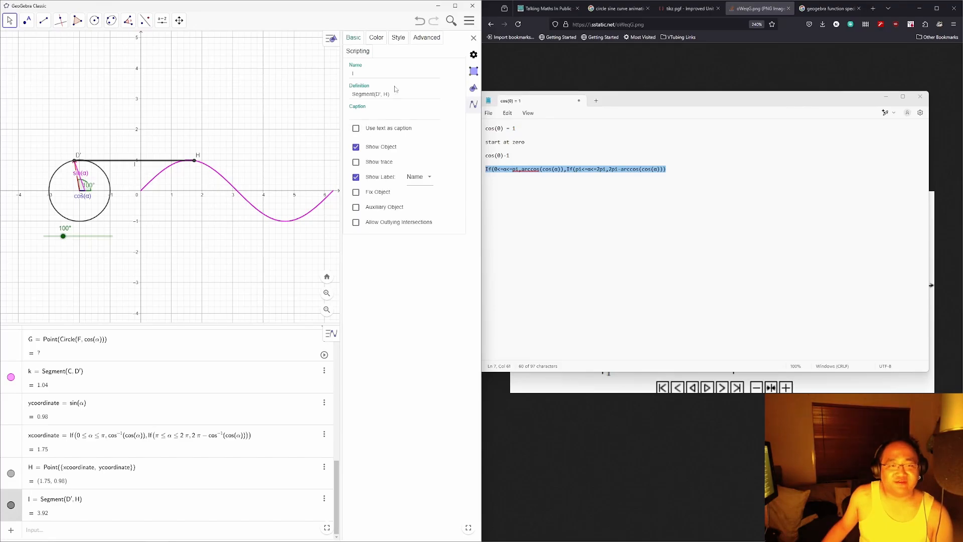
pyautogui.click(357, 178)
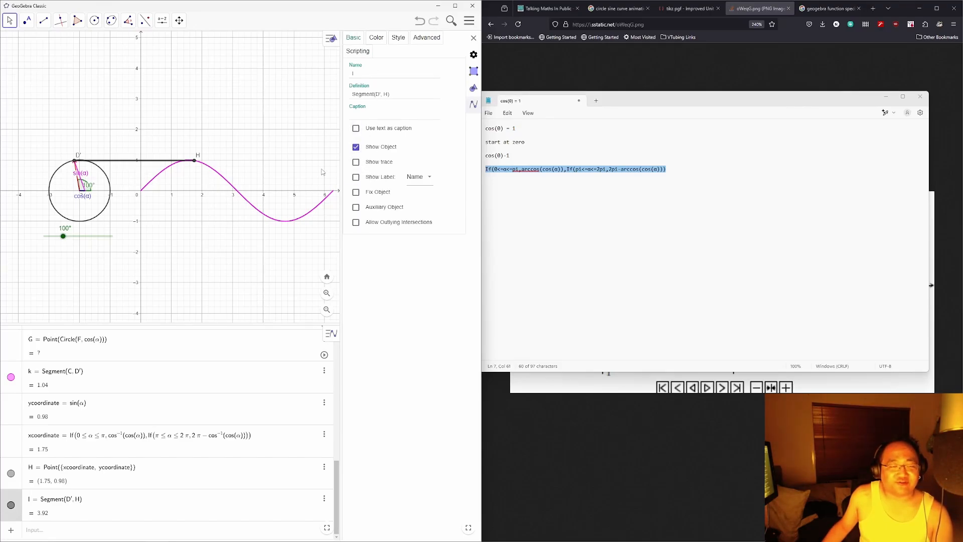
pyautogui.click(376, 39)
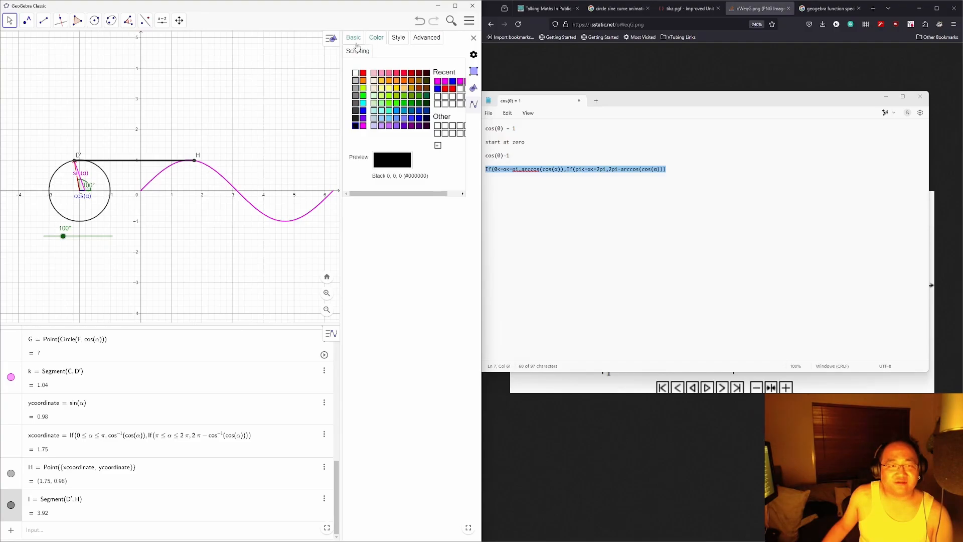
pyautogui.click(357, 43)
pyautogui.click(13, 26)
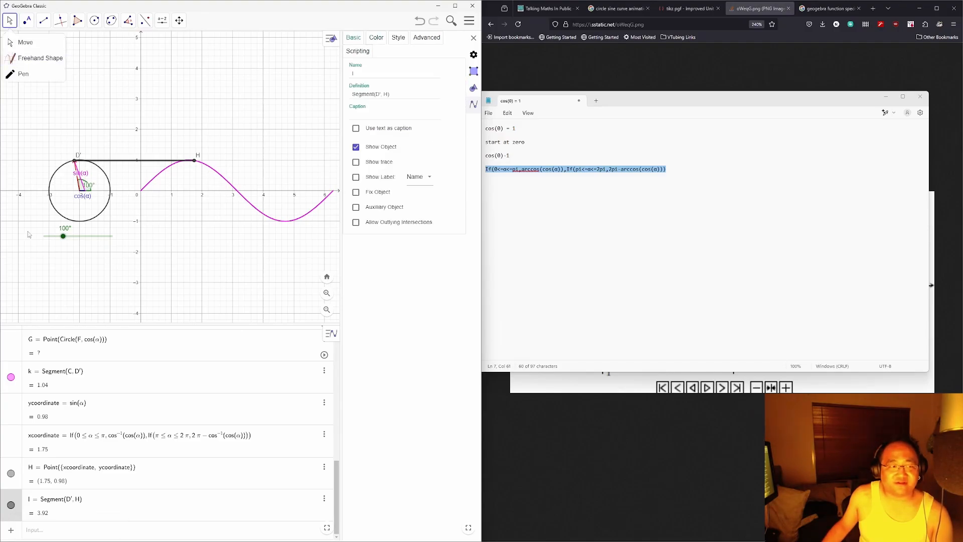
pyautogui.moveTo(62, 236)
pyautogui.mouseDown()
pyautogui.moveTo(116, 243)
pyautogui.moveTo(44, 231)
pyautogui.moveTo(59, 229)
pyautogui.mouseUp()
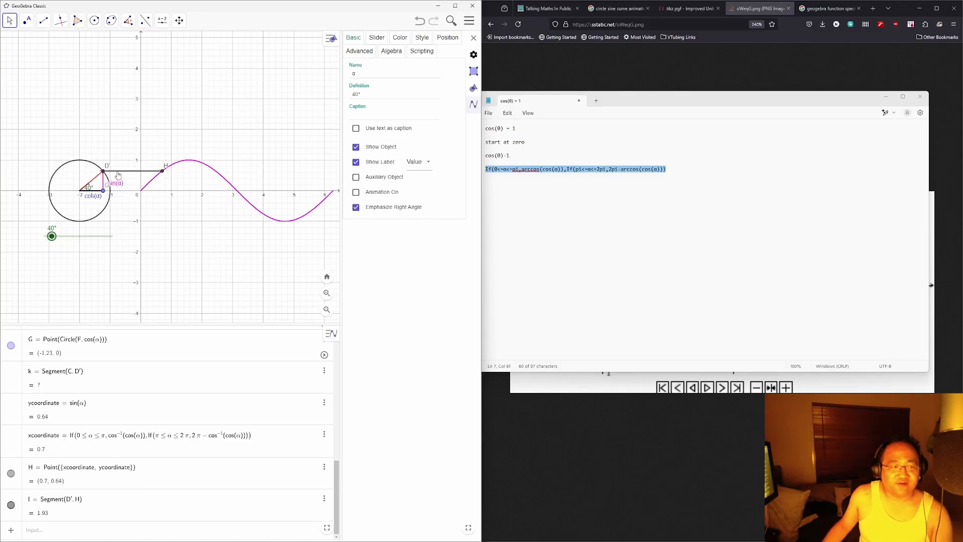
# Step: Colour segment D'H pink (#FF6699) and give it a dashed line style
pyautogui.click(118, 172)
pyautogui.click(376, 37)
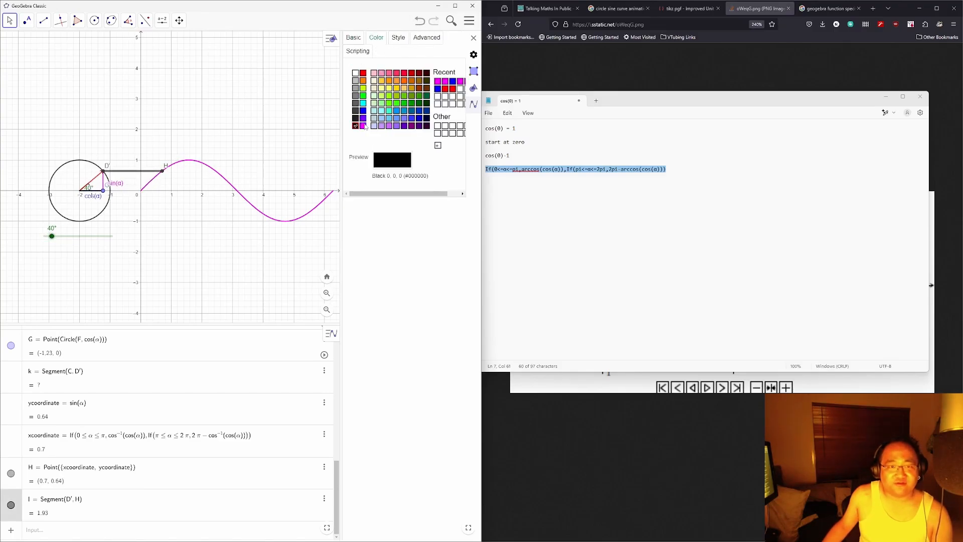
pyautogui.click(363, 126)
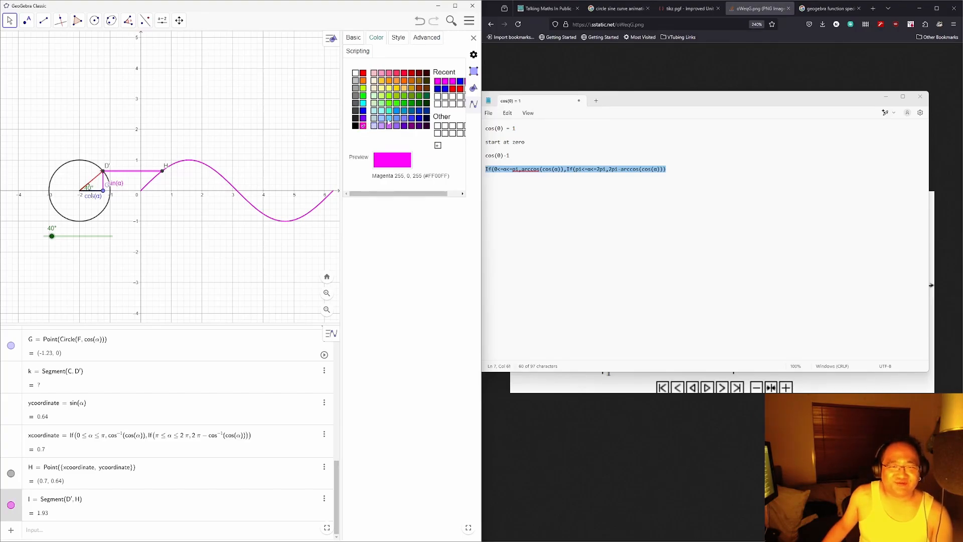
pyautogui.click(390, 74)
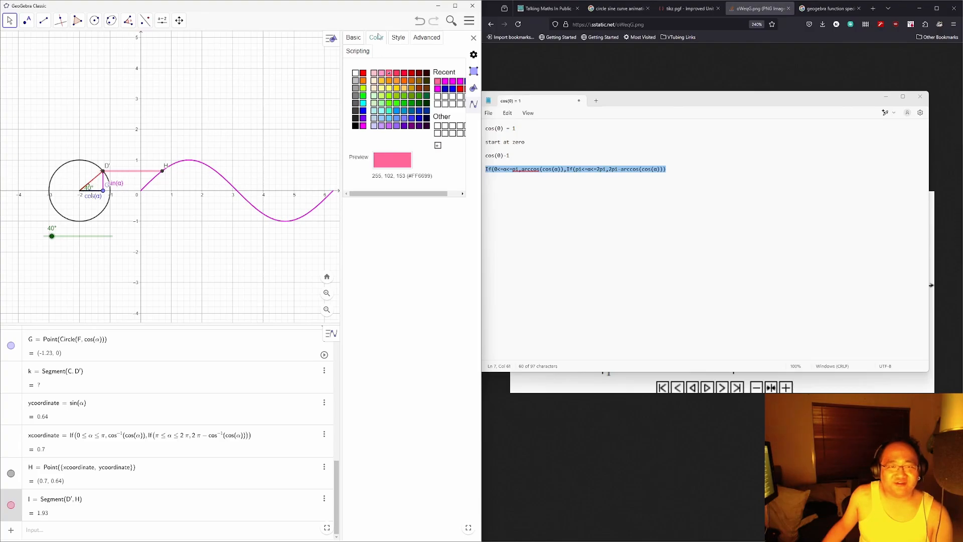
pyautogui.click(398, 37)
pyautogui.click(384, 111)
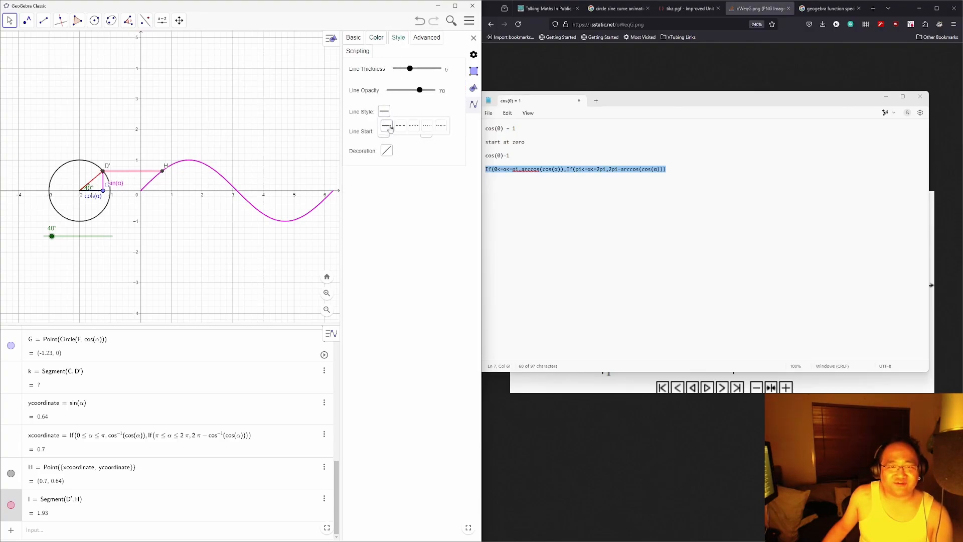
pyautogui.click(400, 126)
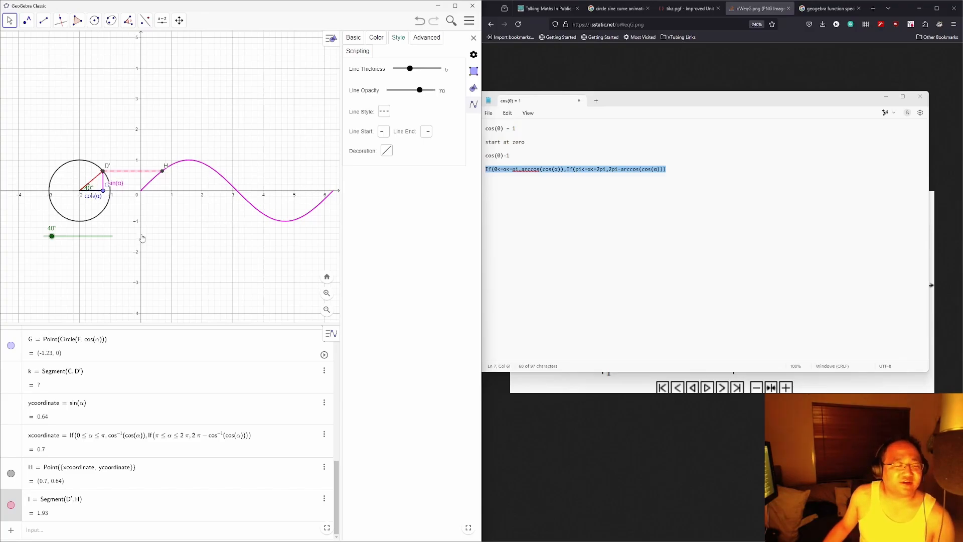
pyautogui.click(208, 247)
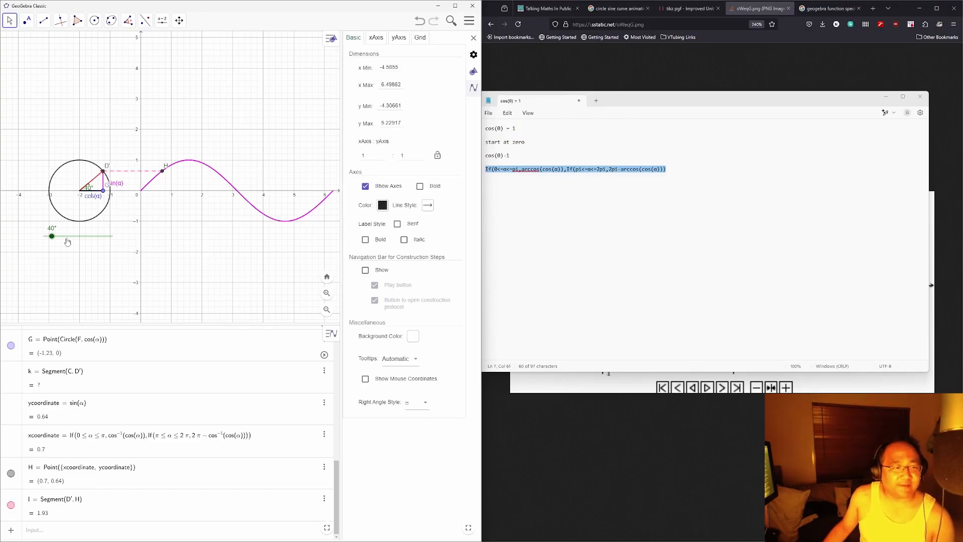
# Step: Sweep α around the circle, ending at 142° with H at (2.48, 0.62)
pyautogui.moveTo(52, 238)
pyautogui.mouseDown()
pyautogui.moveTo(114, 254)
pyautogui.moveTo(44, 237)
pyautogui.moveTo(70, 242)
pyautogui.moveTo(59, 239)
pyautogui.mouseUp()
pyautogui.click(89, 195)
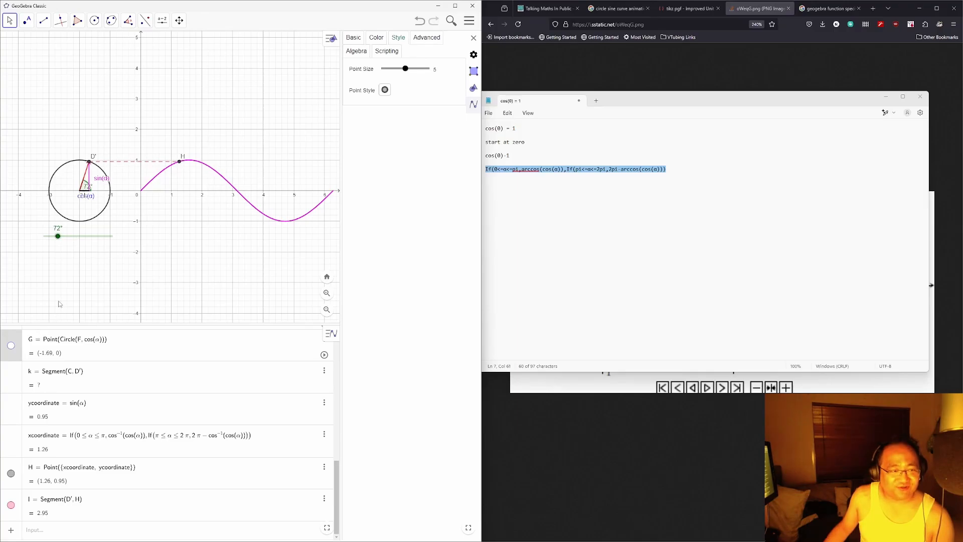
pyautogui.moveTo(58, 242); pyautogui.dragTo(72, 226)
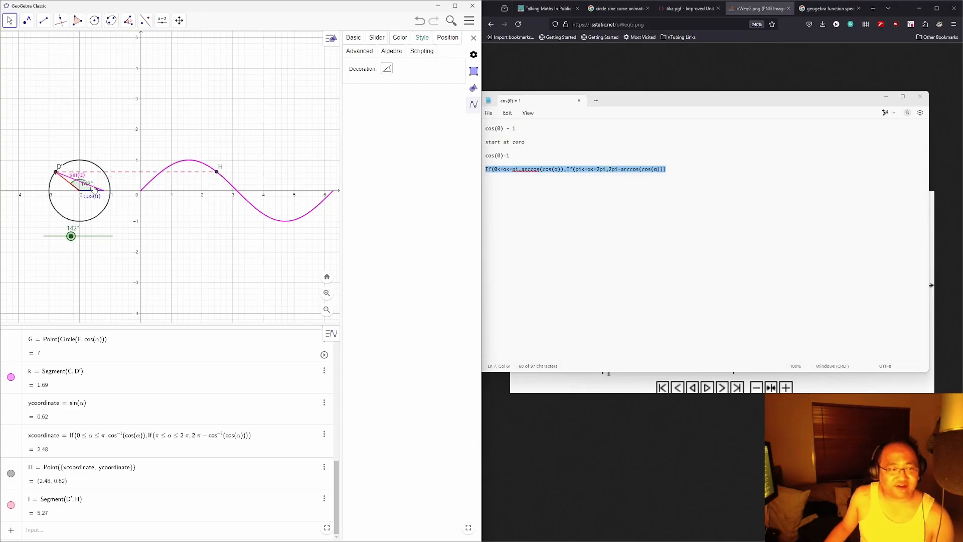
# Step: Toggle segment g's visibility off and on, then hide point C and select its entry
pyautogui.scroll(3, 133, 402)
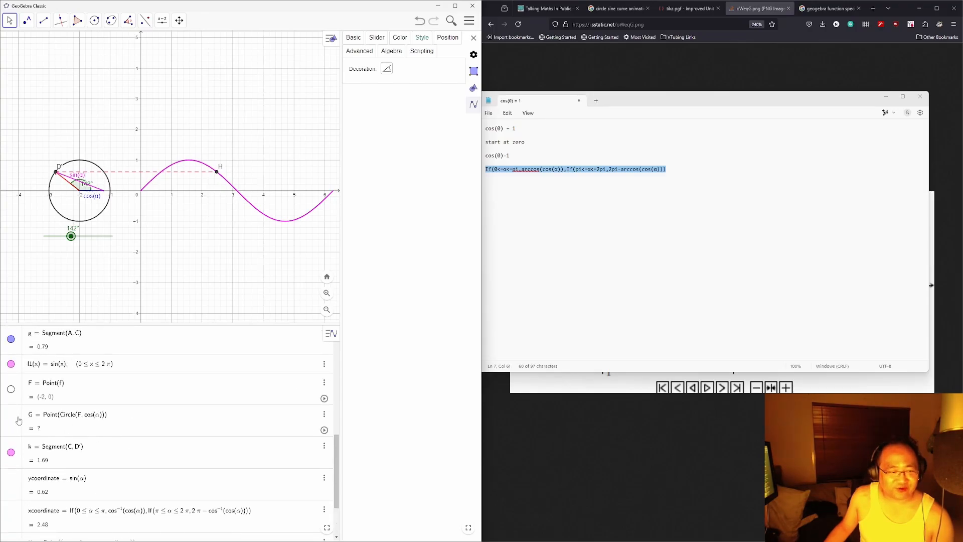
pyautogui.scroll(3, 19, 420)
pyautogui.click(11, 414)
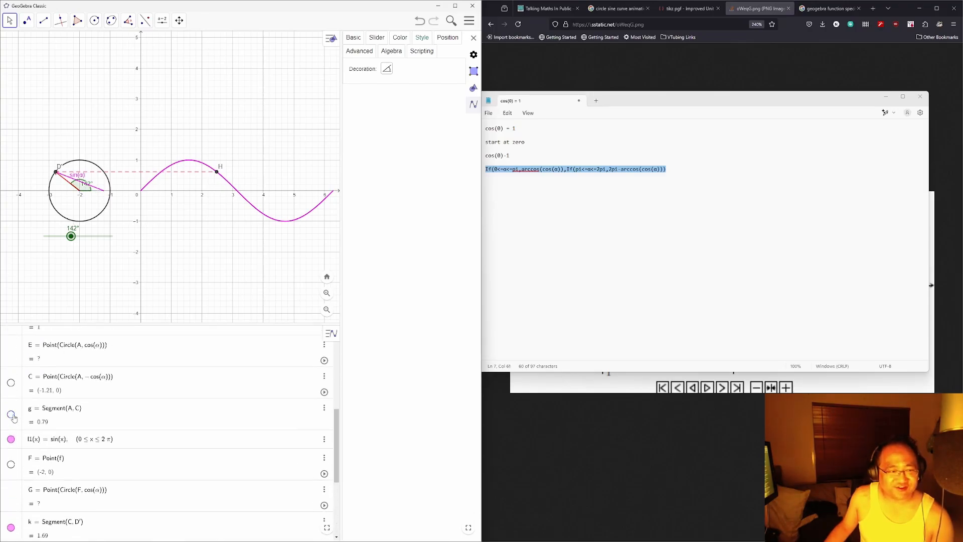
pyautogui.click(11, 414)
pyautogui.click(11, 414)
pyautogui.click(11, 415)
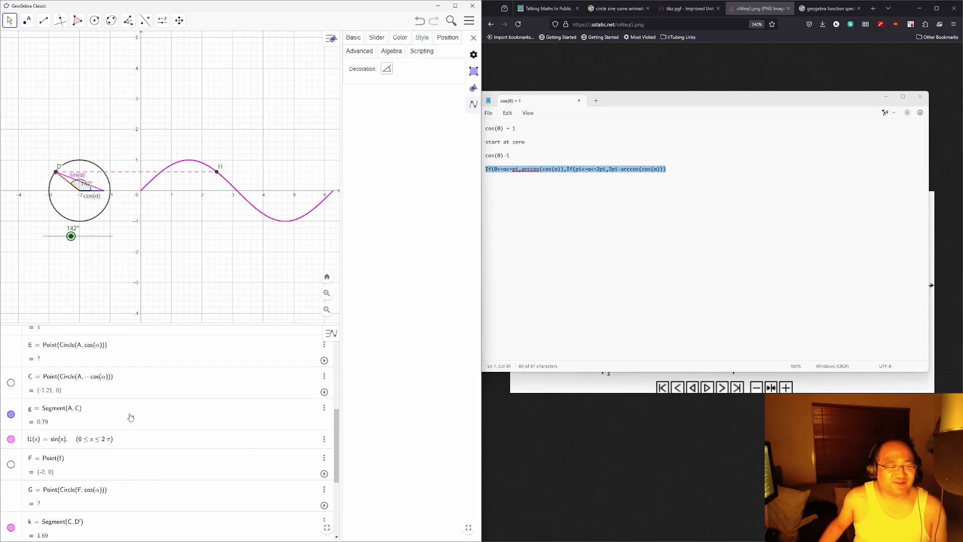
pyautogui.click(17, 419)
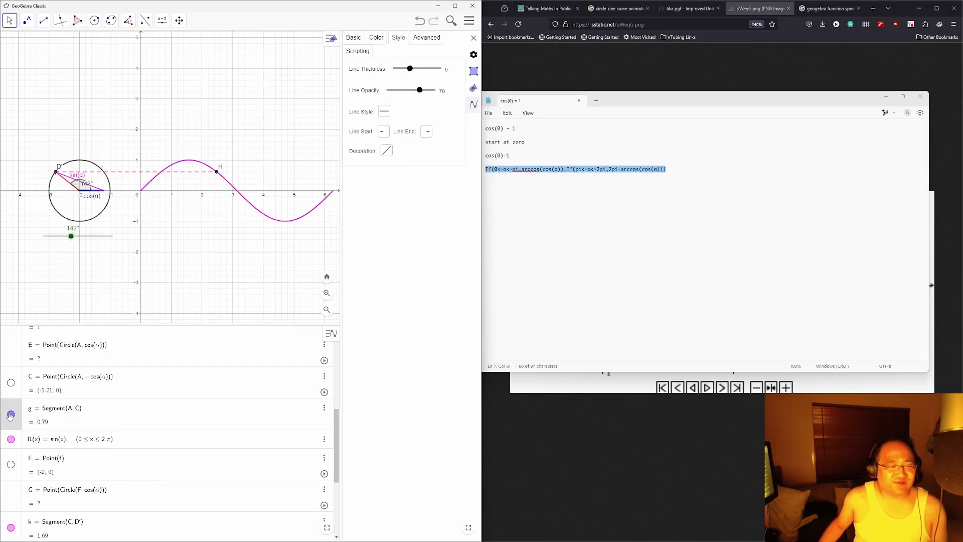
pyautogui.click(10, 415)
pyautogui.click(10, 416)
pyautogui.click(11, 385)
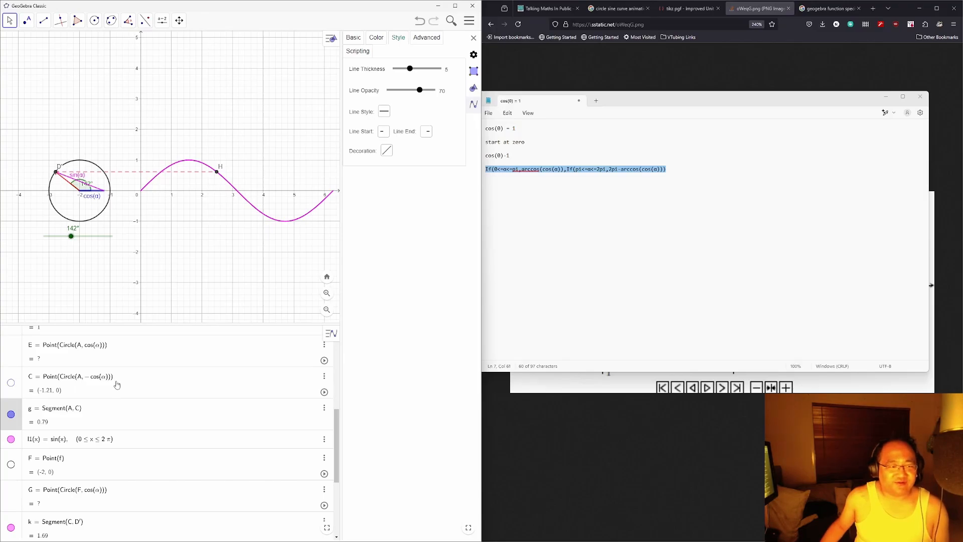
pyautogui.click(99, 380)
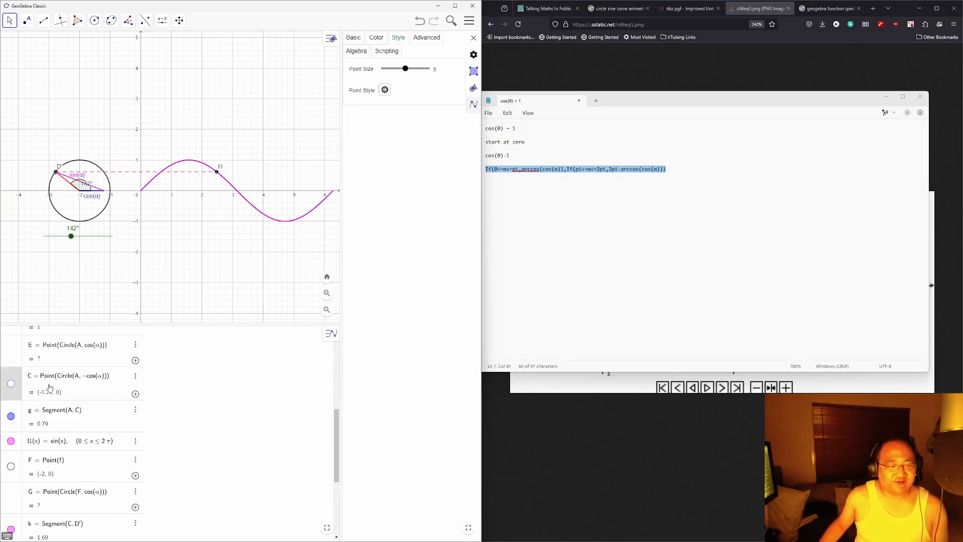
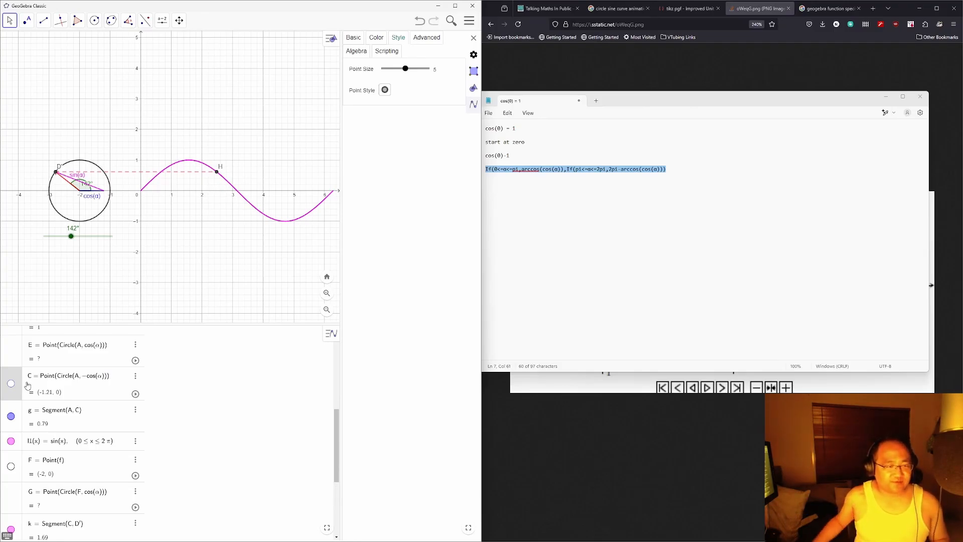
# Step: Delete point C from the Algebra view, removing dependent segments g and k with it
pyautogui.click(135, 377)
pyautogui.click(237, 381)
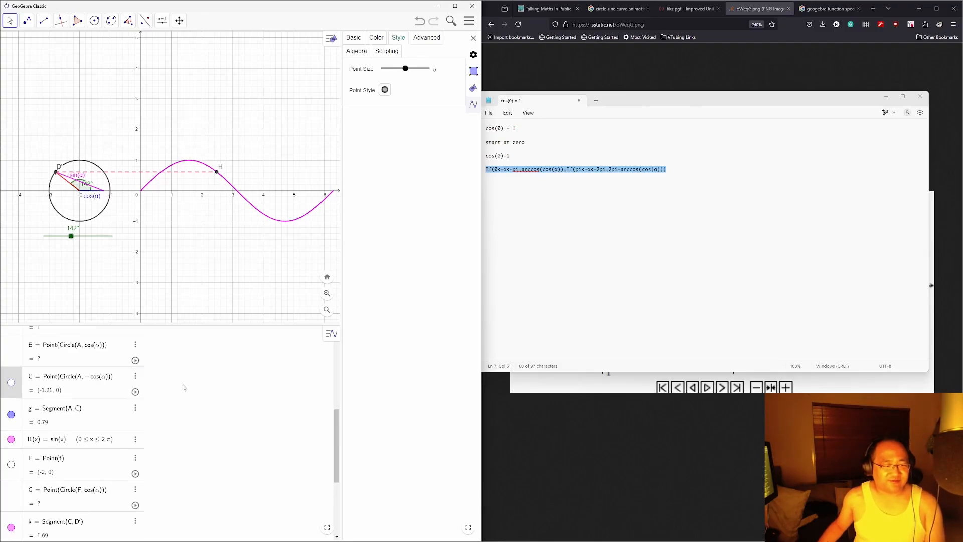
pyautogui.click(136, 377)
pyautogui.click(161, 401)
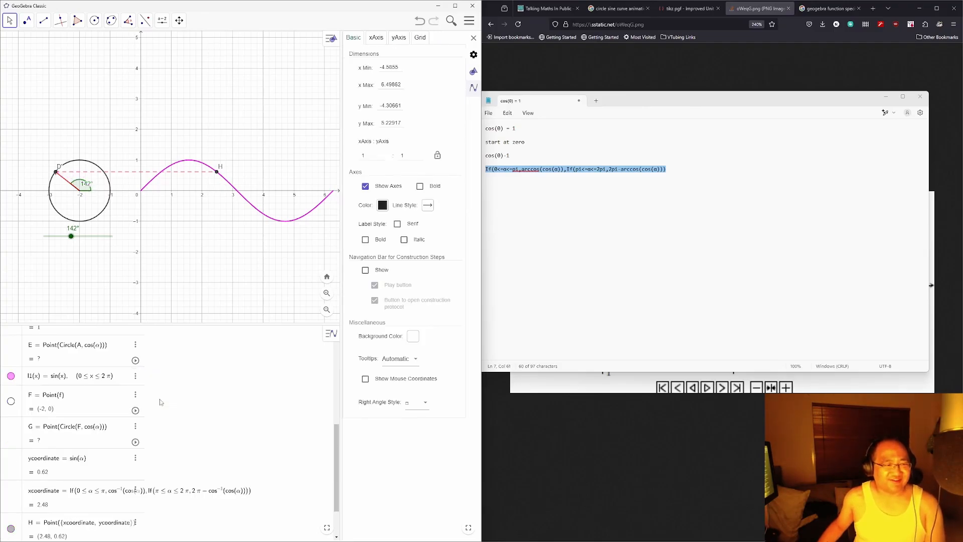
pyautogui.scroll(3, 101, 393)
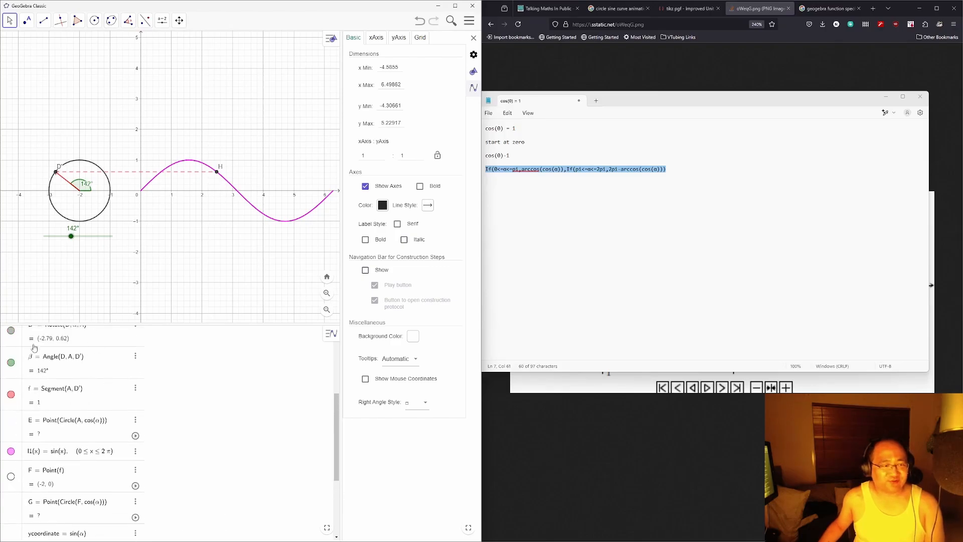
# Step: Sweep α down from 142° and inspect a segment's line style, definition and caption
pyautogui.moveTo(71, 236)
pyautogui.mouseDown()
pyautogui.moveTo(44, 236)
pyautogui.moveTo(106, 245)
pyautogui.moveTo(55, 235)
pyautogui.mouseUp()
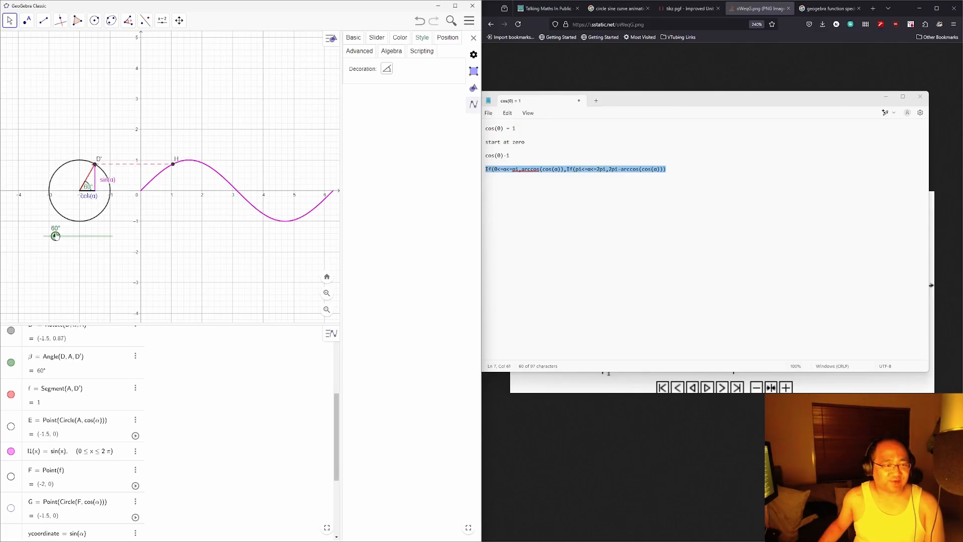
pyautogui.click(91, 195)
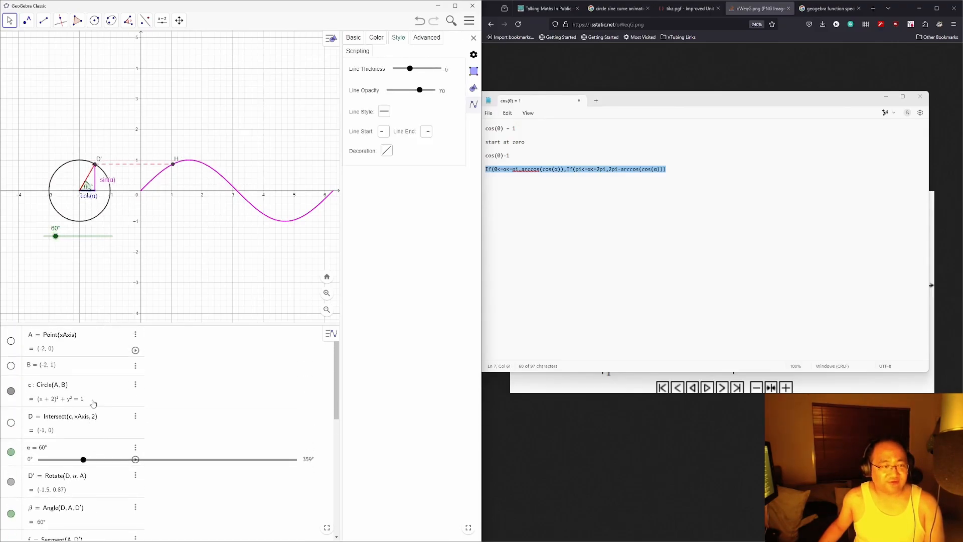
pyautogui.click(357, 38)
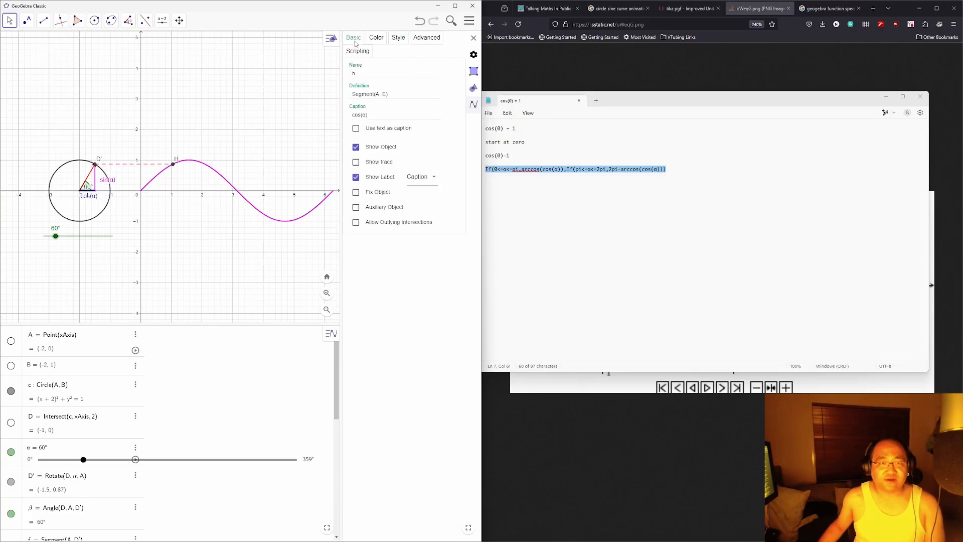
pyautogui.scroll(-10, 111, 418)
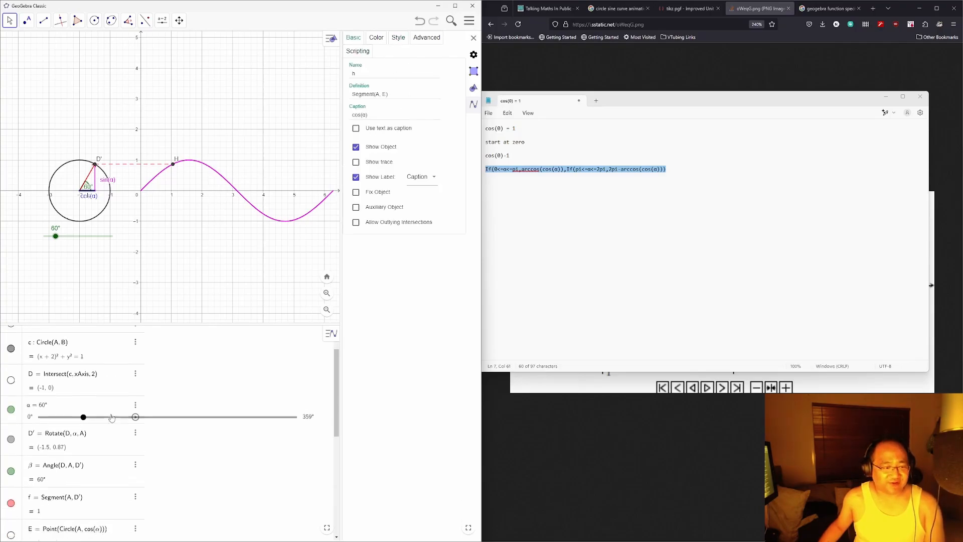
pyautogui.scroll(-1, 103, 426)
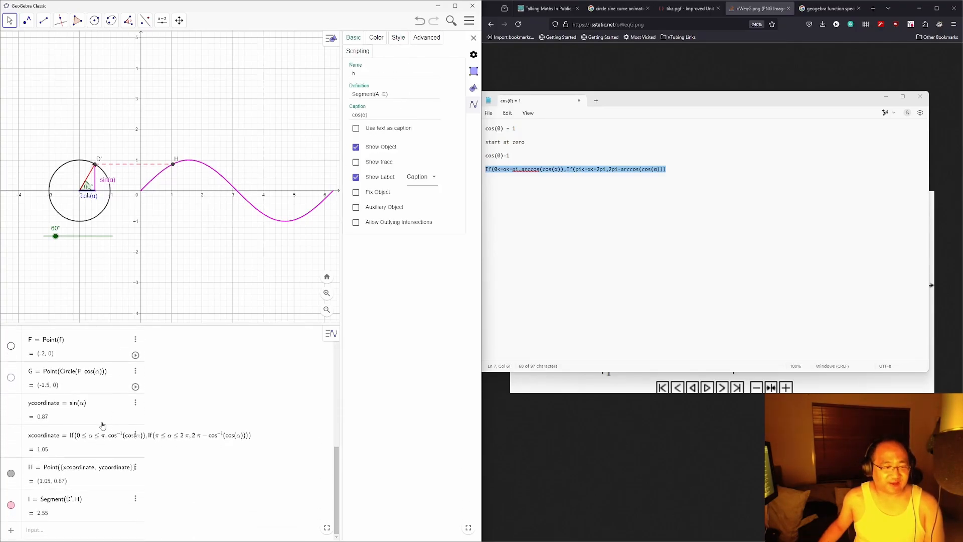
pyautogui.scroll(10, 73, 477)
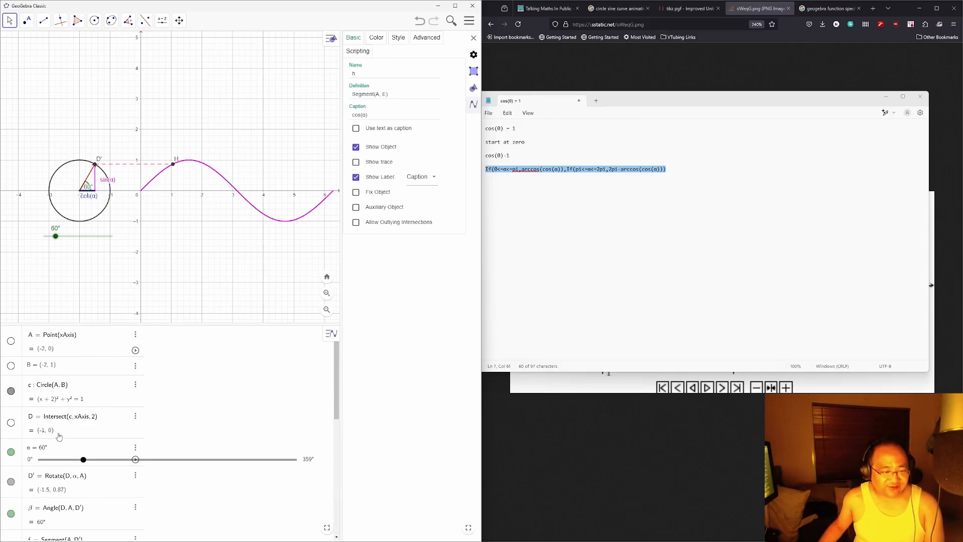
pyautogui.scroll(-5, 108, 426)
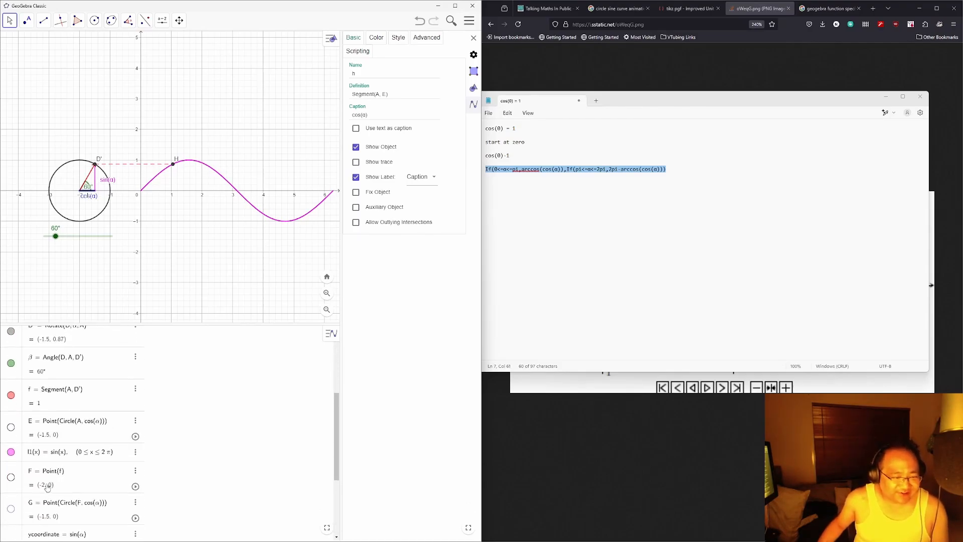
pyautogui.scroll(-4, 58, 469)
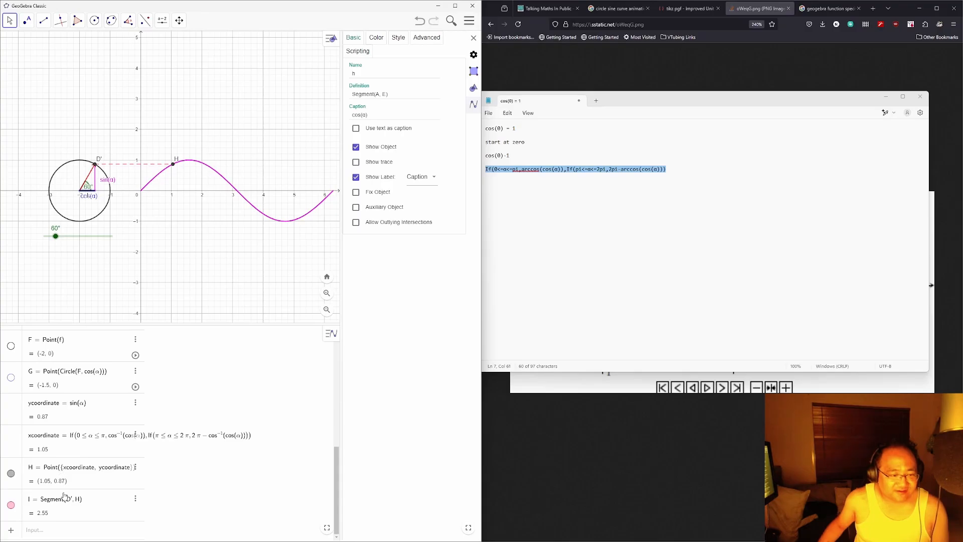
pyautogui.scroll(8, 73, 509)
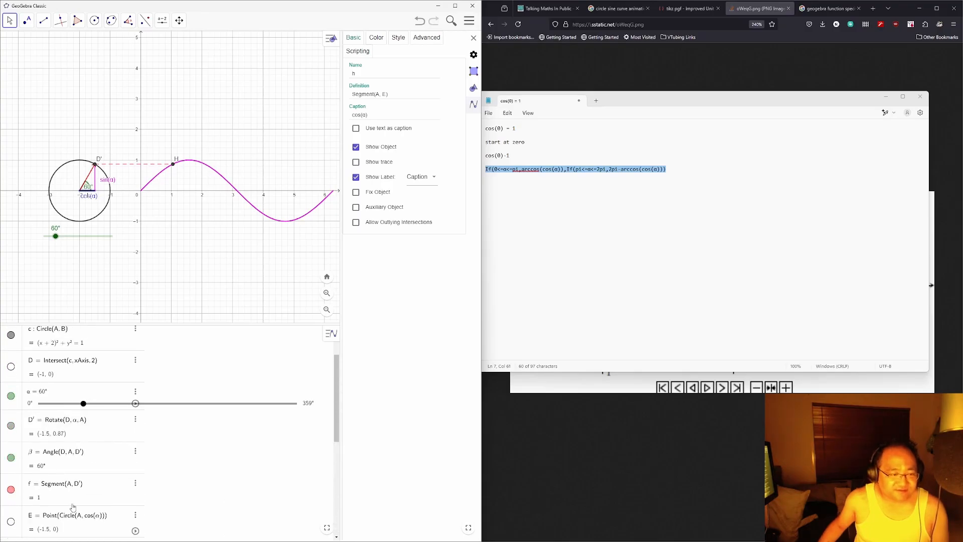
# Step: Set α to 24°, check the sin(α) and cos(α) segments, and reveal the algebra sorting options
pyautogui.click(98, 184)
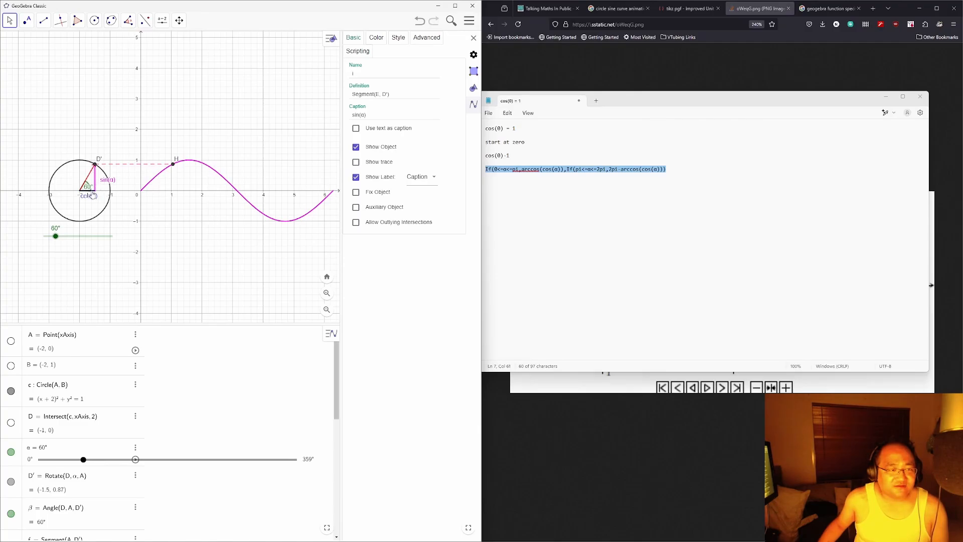
pyautogui.moveTo(56, 236)
pyautogui.mouseDown()
pyautogui.moveTo(64, 237)
pyautogui.moveTo(48, 236)
pyautogui.mouseUp()
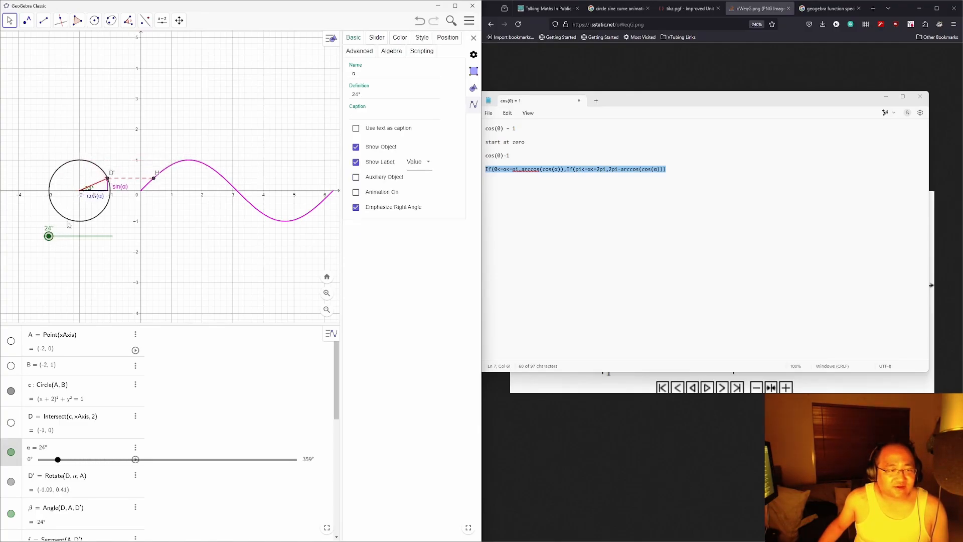
pyautogui.click(102, 194)
pyautogui.rightClick(103, 194)
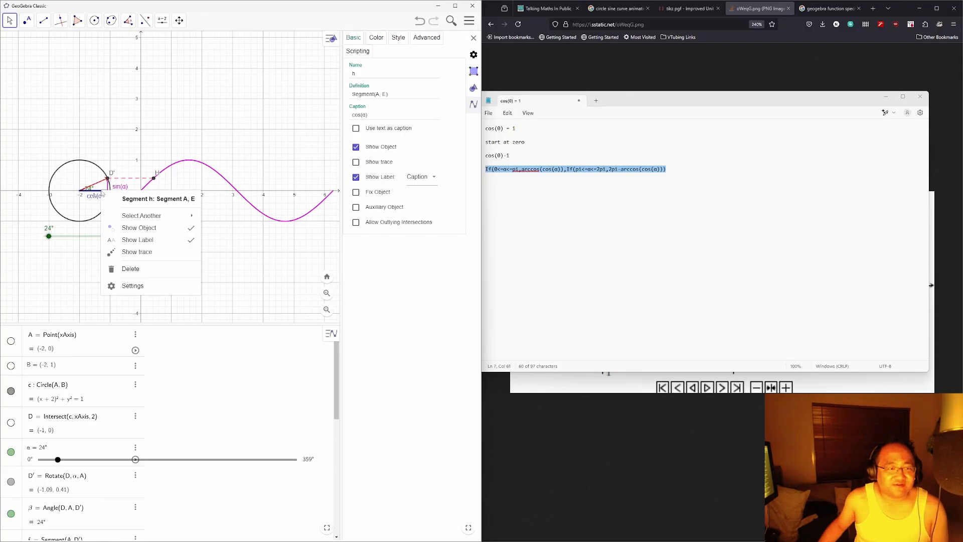
pyautogui.click(271, 424)
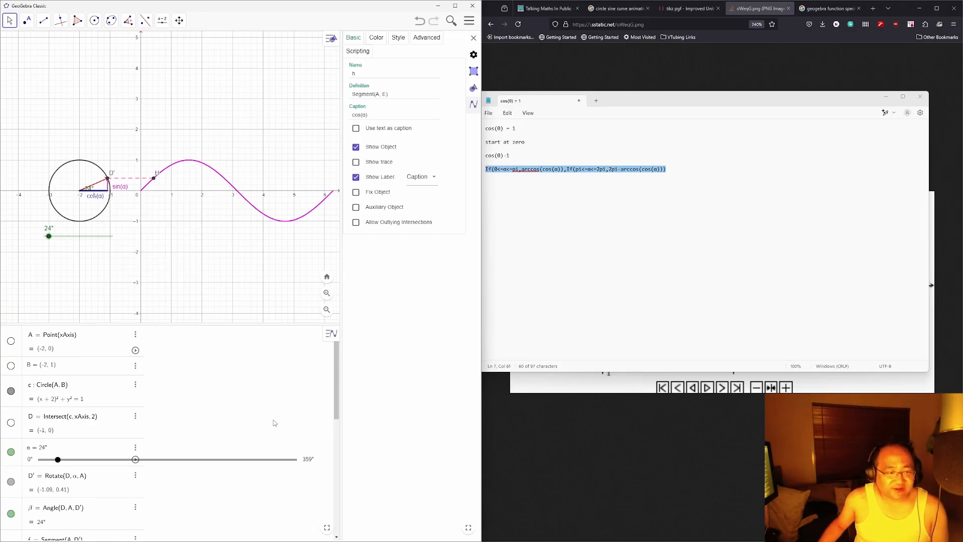
pyautogui.scroll(-8, 267, 413)
pyautogui.scroll(-1, 264, 409)
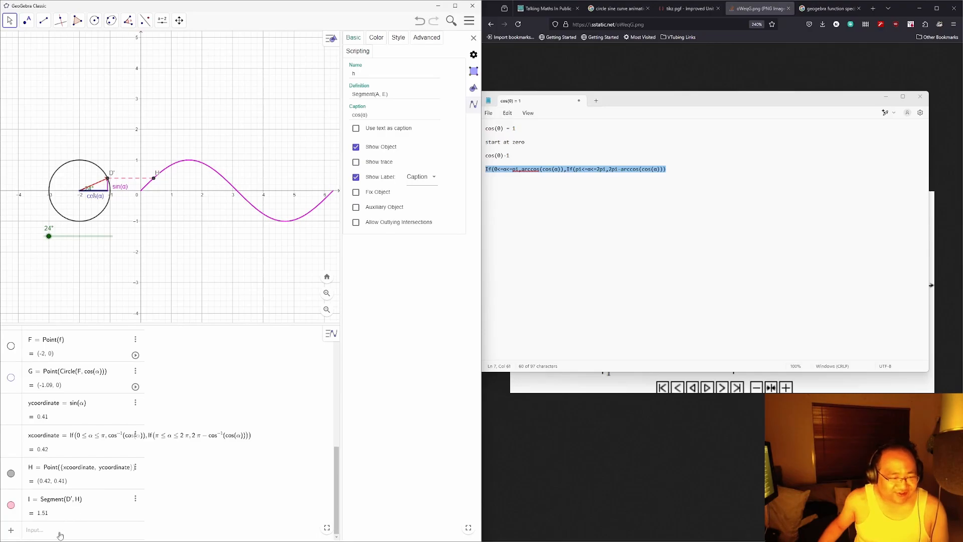
pyautogui.scroll(3, 207, 425)
pyautogui.scroll(9, 207, 424)
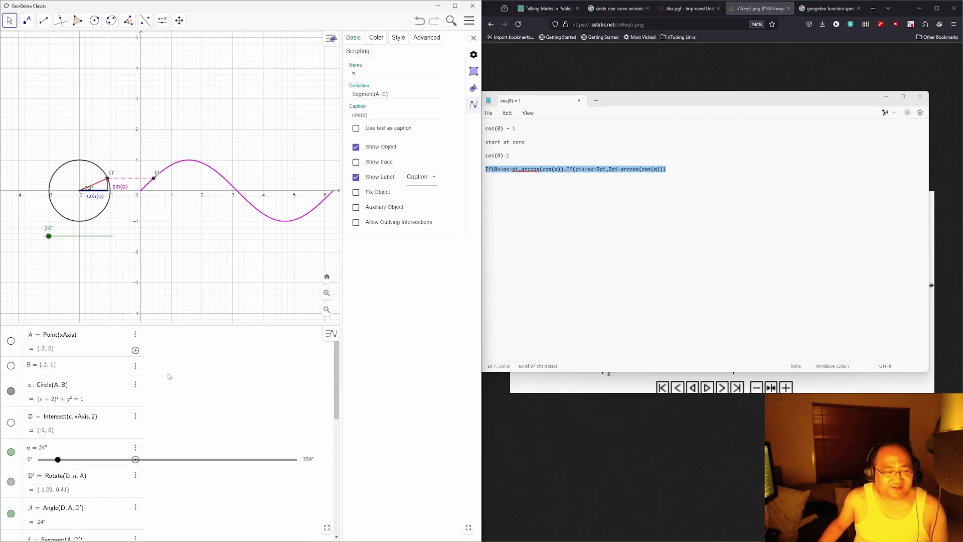
pyautogui.click(334, 336)
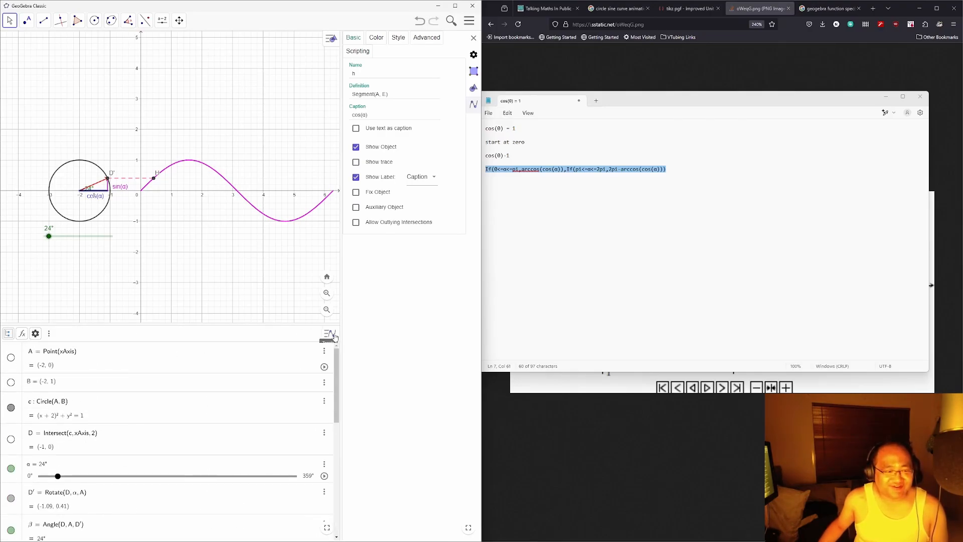
pyautogui.scroll(-12, 246, 404)
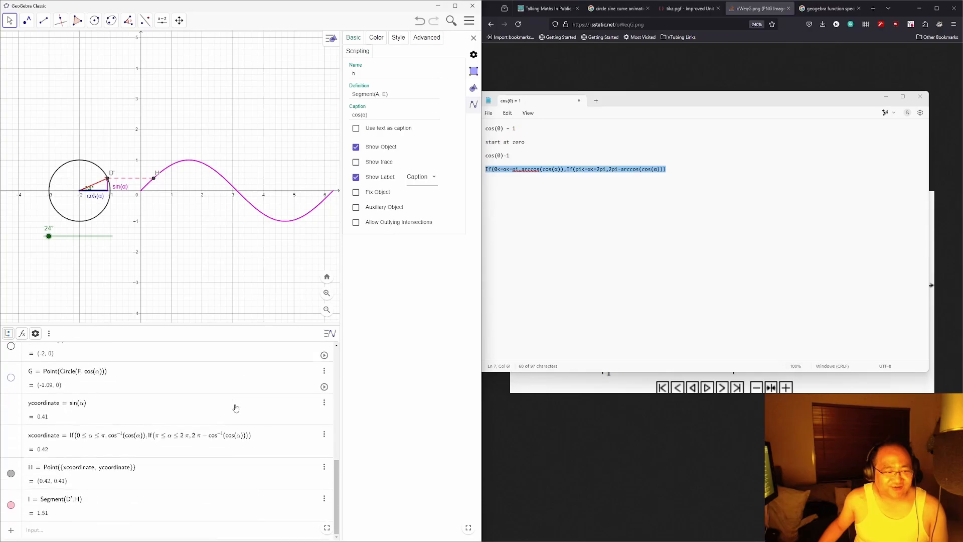
pyautogui.scroll(12, 152, 475)
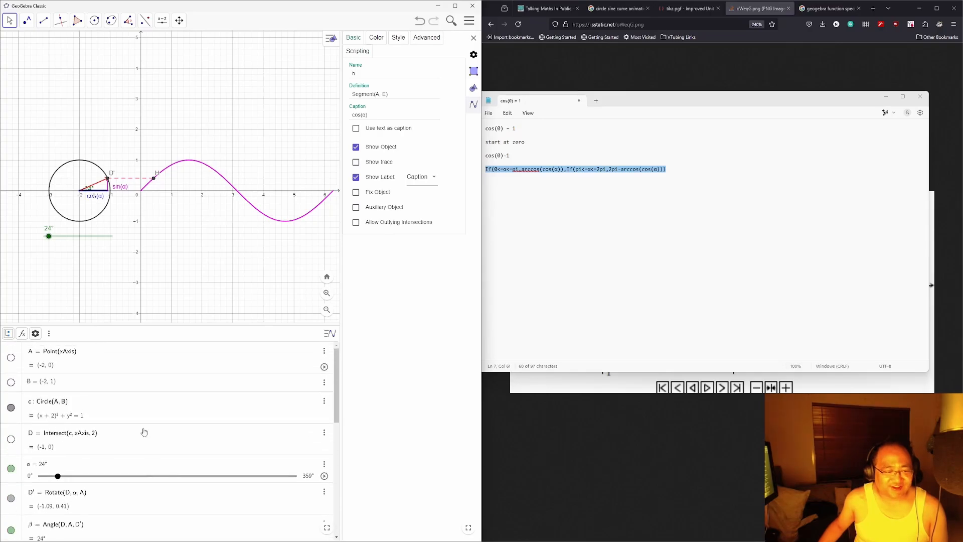
# Step: Sort the algebra list by Object Type
pyautogui.click(48, 333)
pyautogui.click(48, 333)
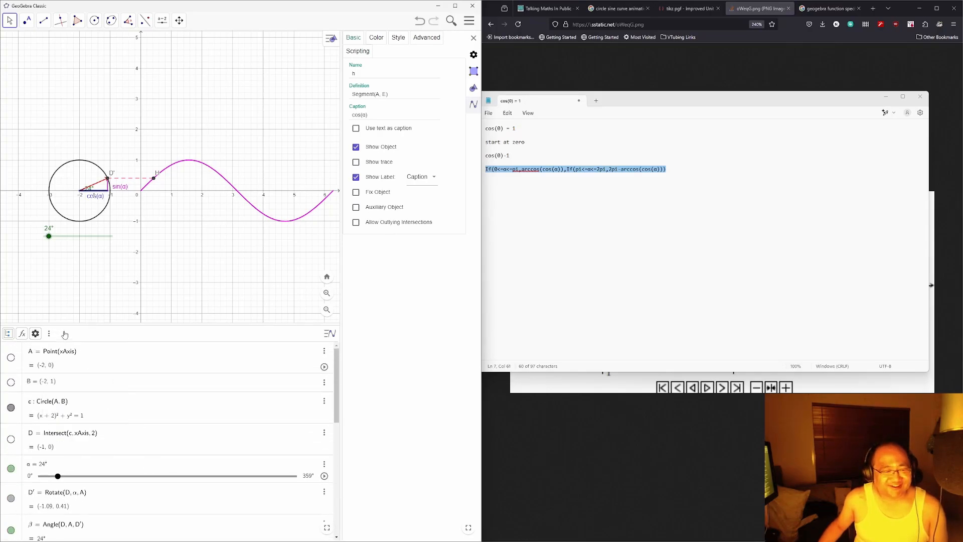
pyautogui.click(8, 333)
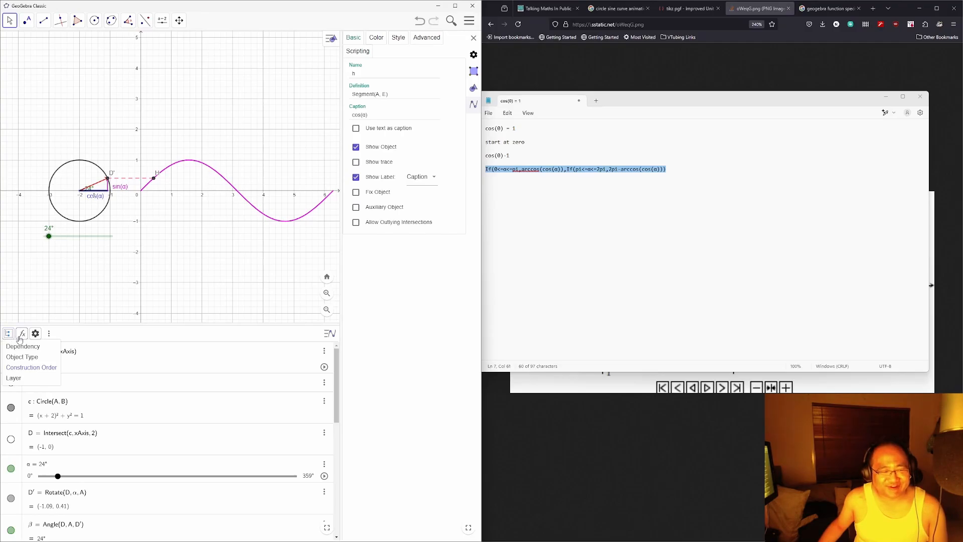
pyautogui.click(25, 358)
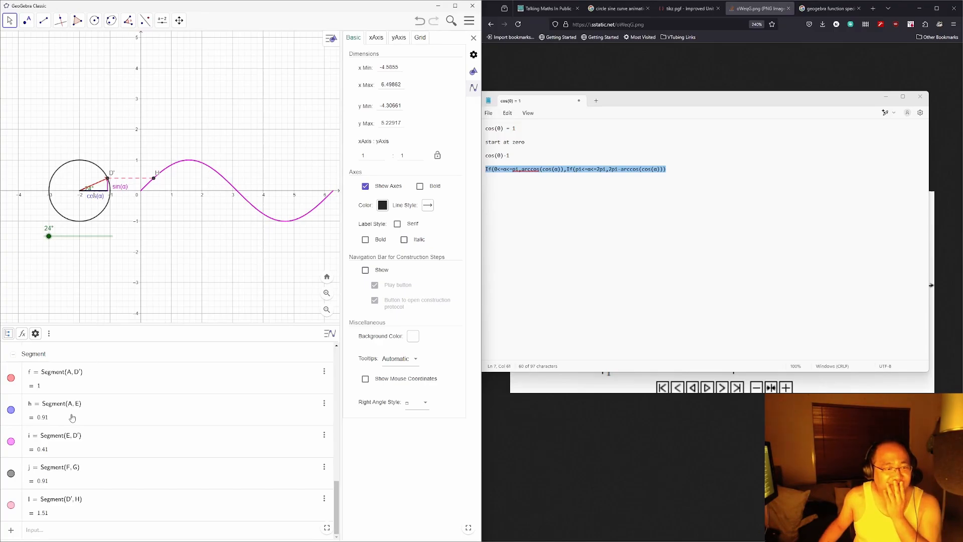
# Step: Show point E, at (-1.09, 0), on the graph
pyautogui.scroll(5, 73, 418)
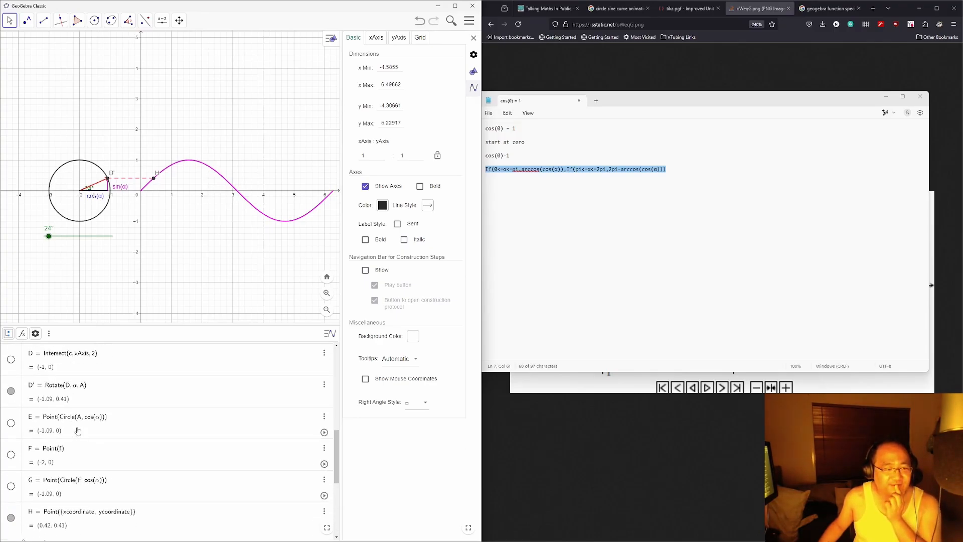
pyautogui.click(15, 426)
pyautogui.click(12, 426)
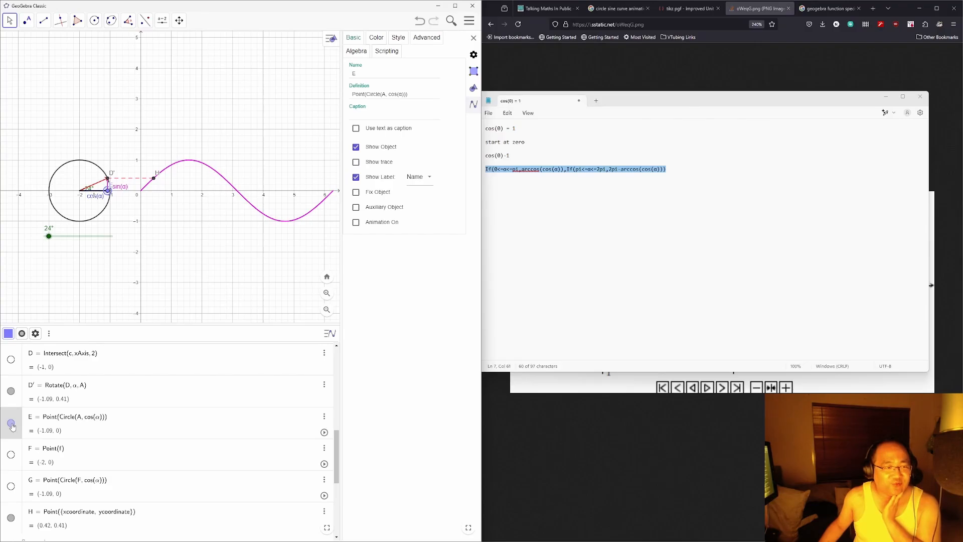
# Step: Replace E's circle-based definition with Point({cos(α), 0})
pyautogui.click(73, 419)
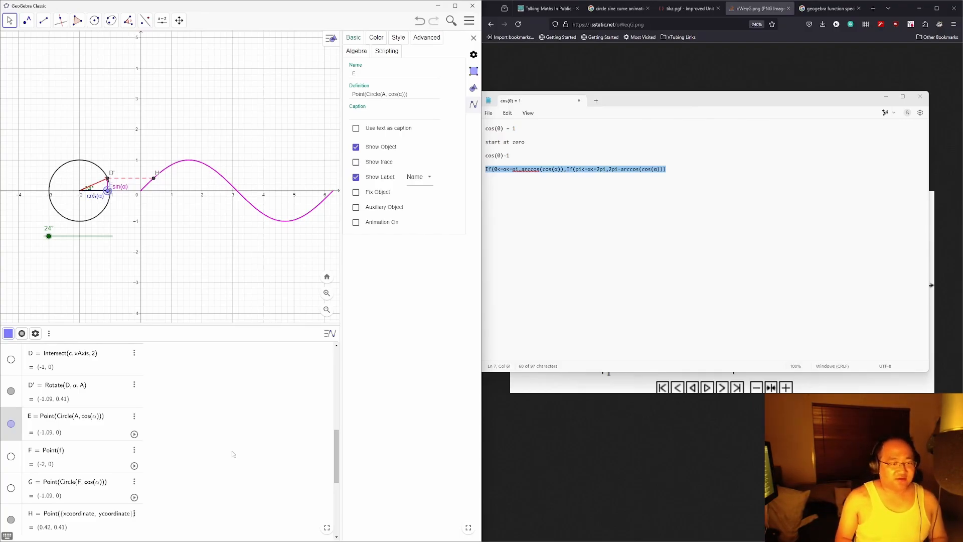
pyautogui.press('BackSpace')
pyautogui.press('BackSpace')
pyautogui.press('BackSpace')
pyautogui.press('BackSpace')
pyautogui.press('BackSpace')
pyautogui.press('BackSpace')
pyautogui.press('BackSpace')
pyautogui.press('BackSpace')
pyautogui.press('BackSpace')
pyautogui.press('BackSpace')
pyautogui.press('BackSpace')
pyautogui.press('BackSpace')
pyautogui.press('BackSpace')
pyautogui.press('BackSpace')
pyautogui.press('BackSpace')
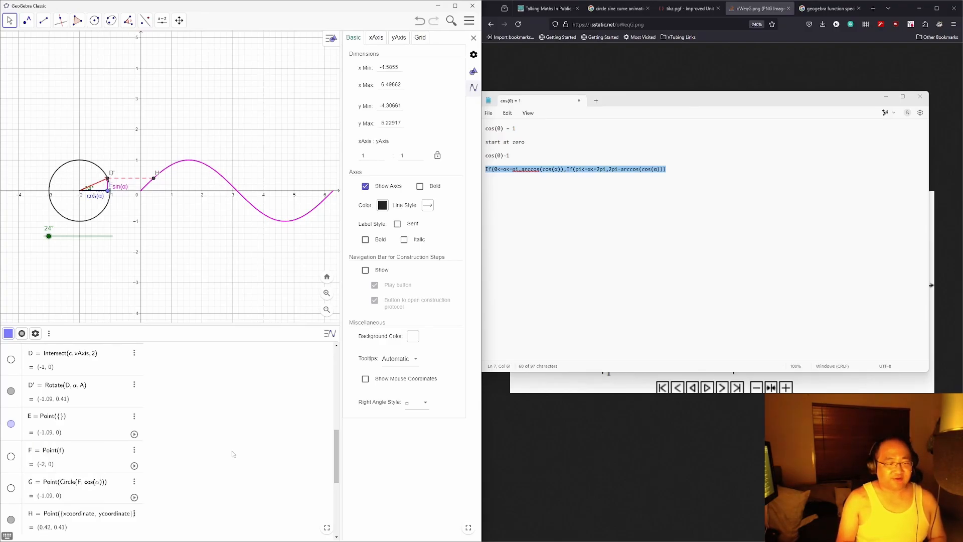
pyautogui.write('If(0<=α<=pi,arccos(cos(α)),If(pi<=α<=2pi,2pi-arccos(cos(α)))')
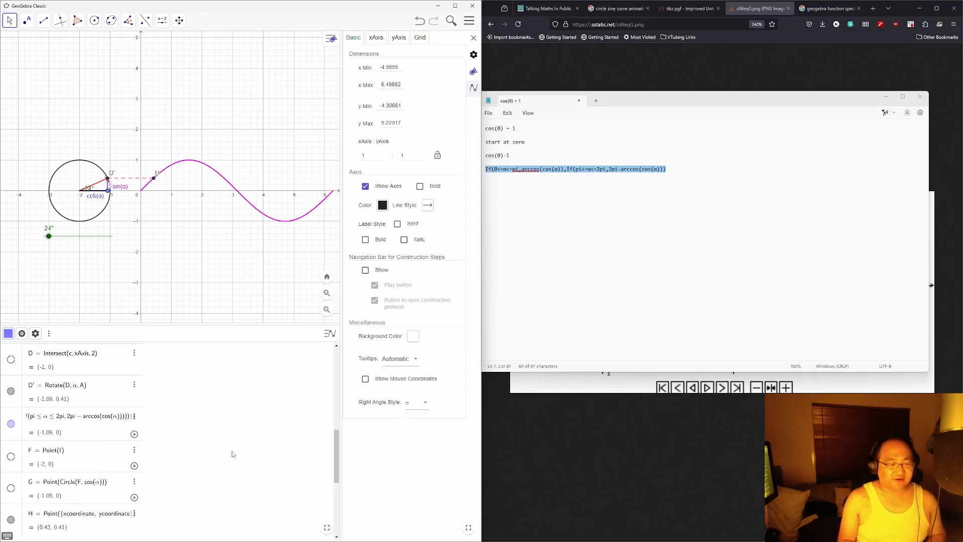
pyautogui.press('BackSpace')
pyautogui.press('BackSpace')
pyautogui.press('BackSpace')
pyautogui.press('BackSpace')
pyautogui.press('BackSpace')
pyautogui.press('BackSpace')
pyautogui.press('BackSpace')
pyautogui.press('BackSpace')
pyautogui.press('BackSpace')
pyautogui.press('BackSpace')
pyautogui.press('BackSpace')
pyautogui.press('BackSpace')
pyautogui.press('BackSpace')
pyautogui.press('BackSpace')
pyautogui.press('BackSpace')
pyautogui.press('BackSpace')
pyautogui.press('BackSpace')
pyautogui.press('BackSpace')
pyautogui.press('BackSpace')
pyautogui.press('BackSpace')
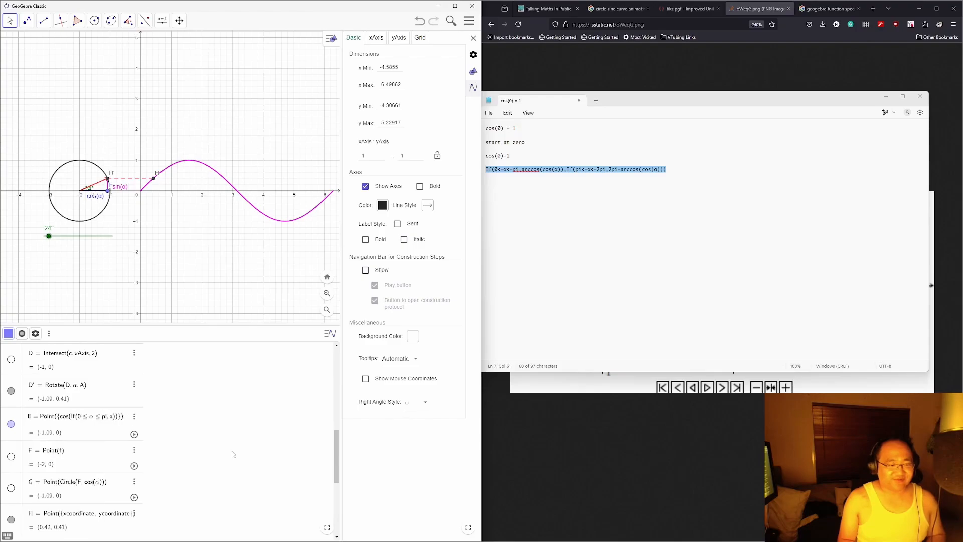
pyautogui.press('BackSpace')
pyautogui.press('BackSpace')
pyautogui.press('BackSpace')
pyautogui.press('BackSpace')
pyautogui.press('BackSpace')
pyautogui.press('BackSpace')
pyautogui.press('BackSpace')
pyautogui.press('BackSpace')
pyautogui.press('BackSpace')
pyautogui.press('BackSpace')
pyautogui.press('BackSpace')
pyautogui.press('BackSpace')
pyautogui.press('BackSpace')
pyautogui.press('BackSpace')
pyautogui.press('BackSpace')
pyautogui.press('BackSpace')
pyautogui.click(657, 169)
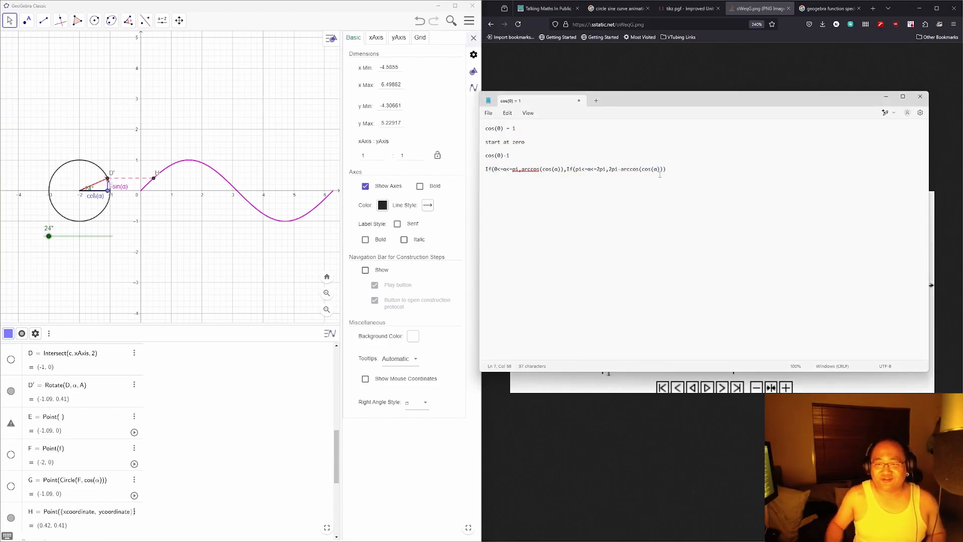
pyautogui.hotkey('shift', 'Left')
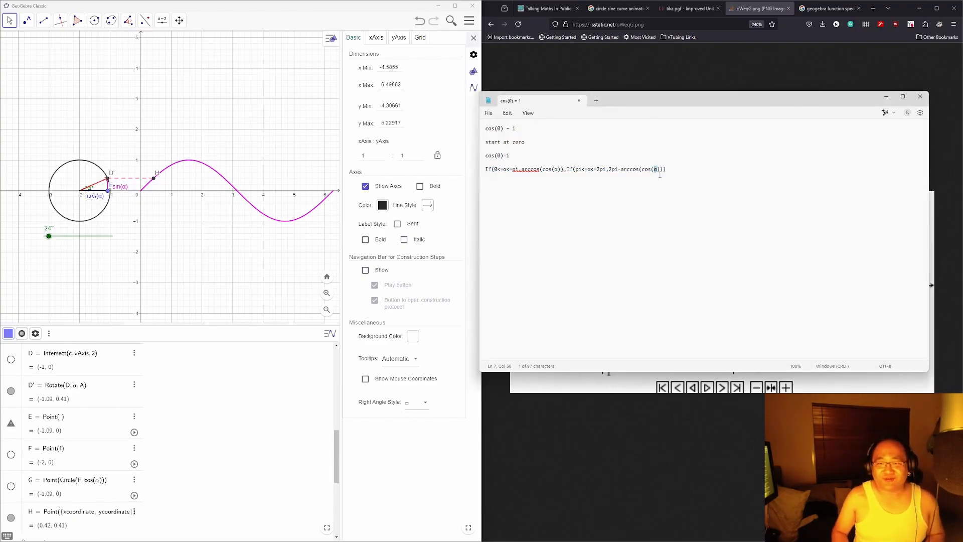
pyautogui.click(62, 419)
pyautogui.hotkey('ctrl', 'a')
pyautogui.press('BackSpace')
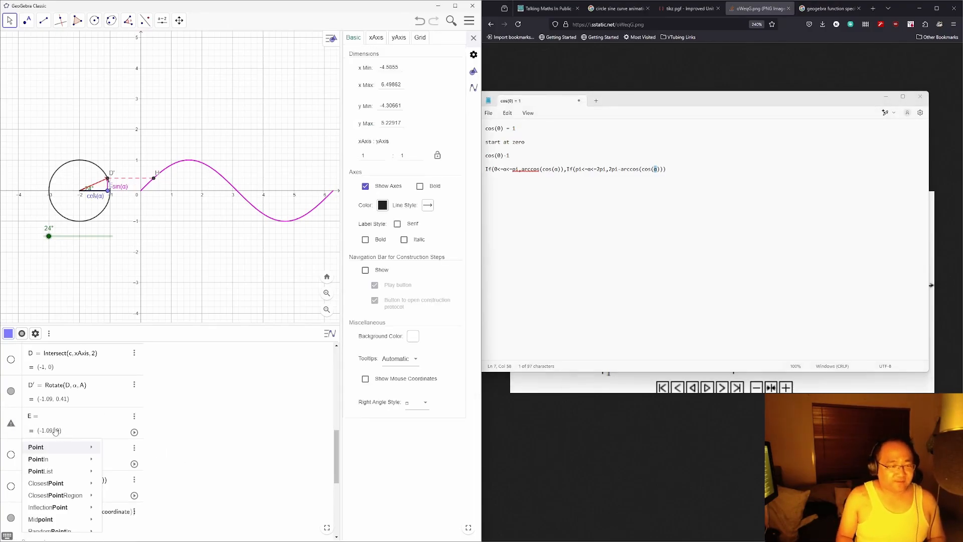
pyautogui.click(86, 422)
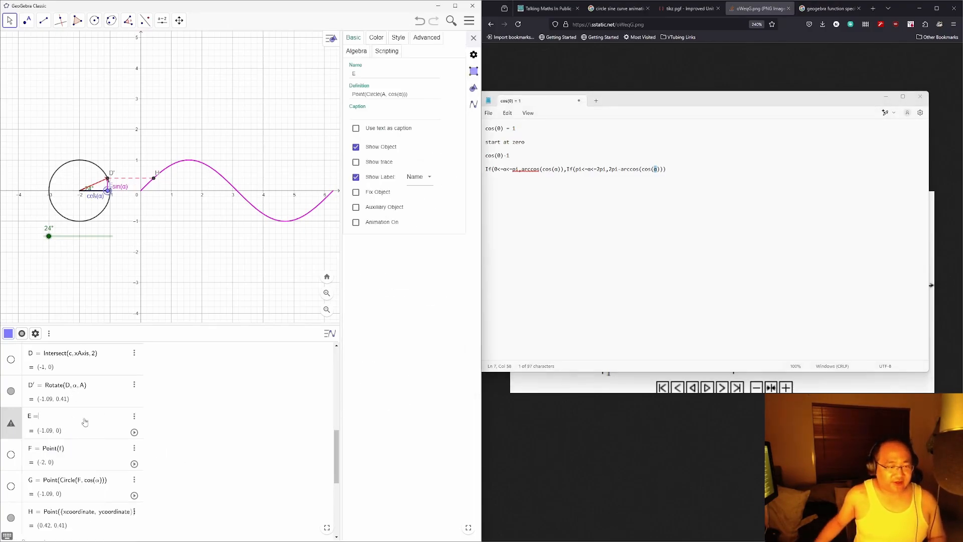
pyautogui.write('Point(')
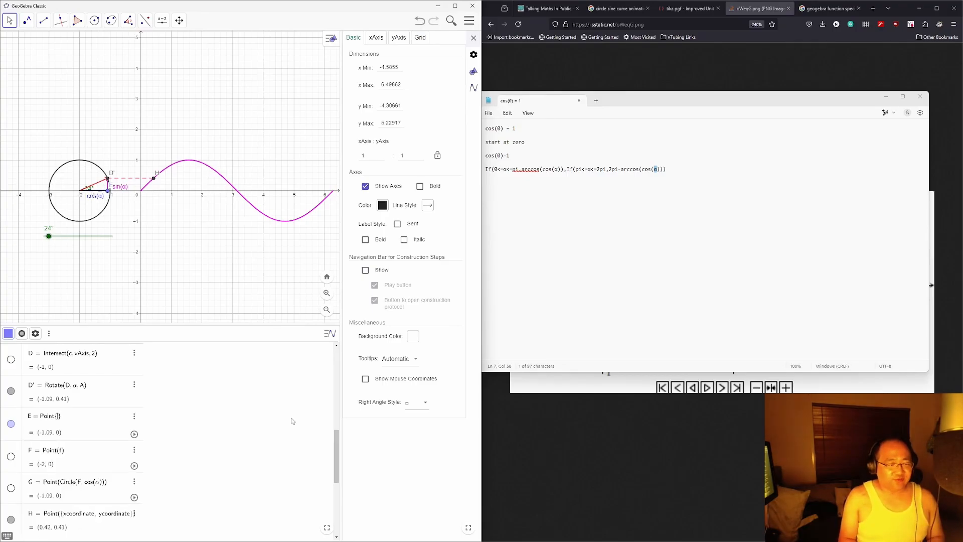
pyautogui.write('{')
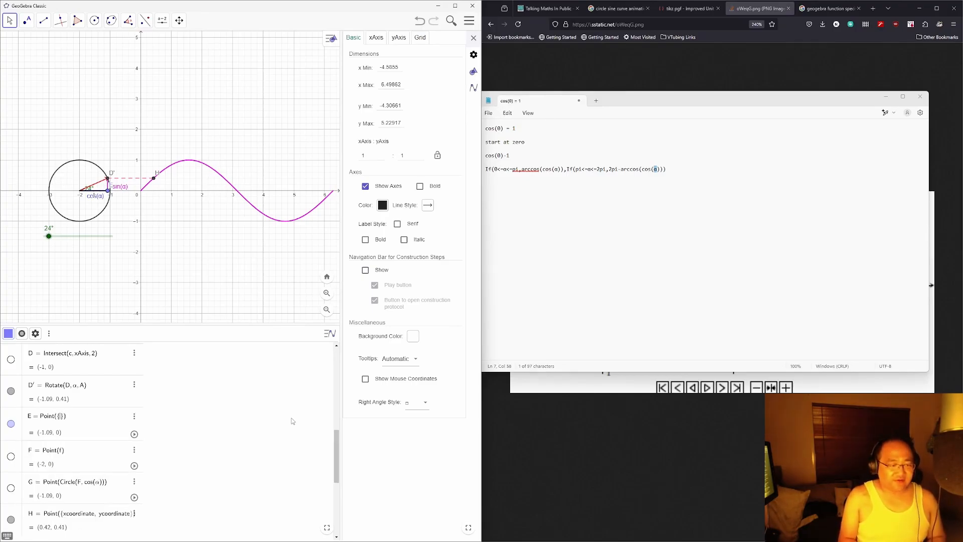
pyautogui.write('cos(α), ')
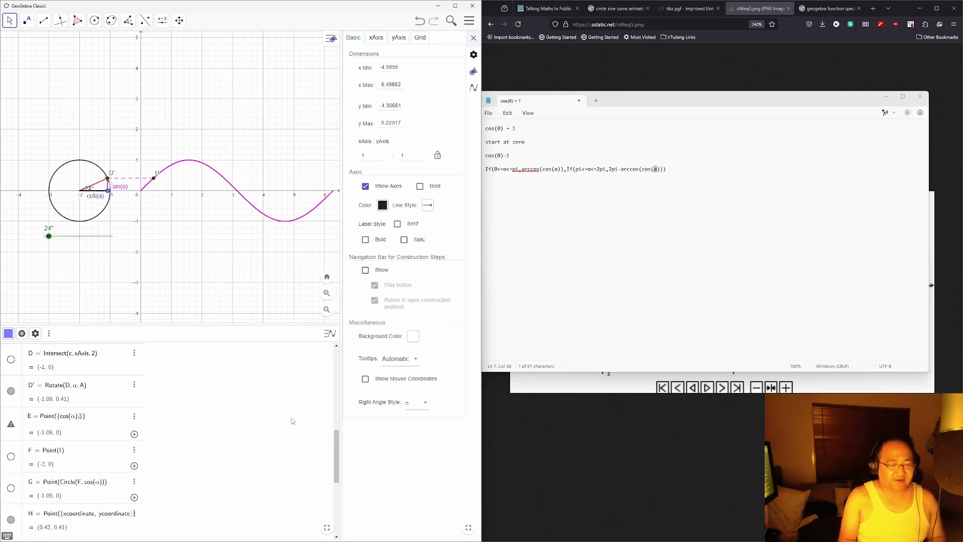
pyautogui.write('0')
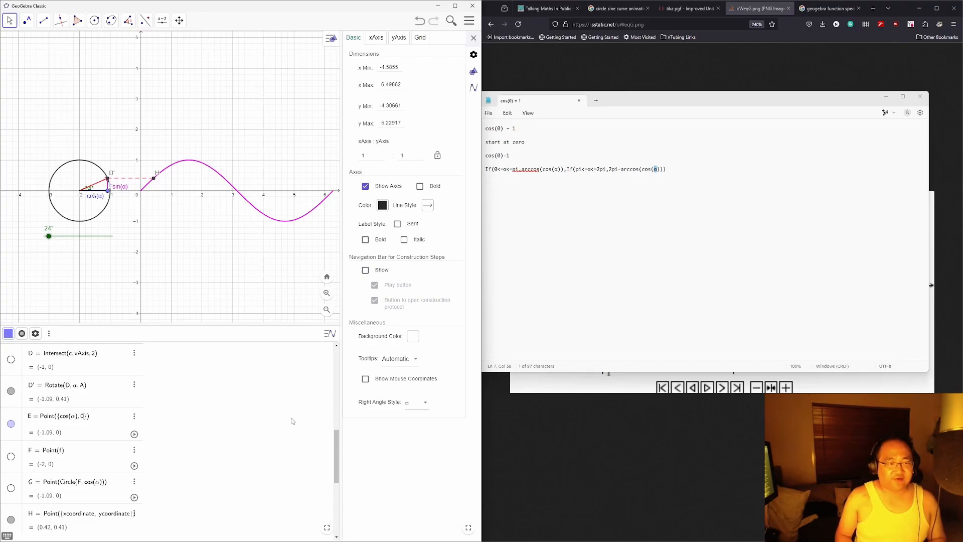
pyautogui.press('Return')
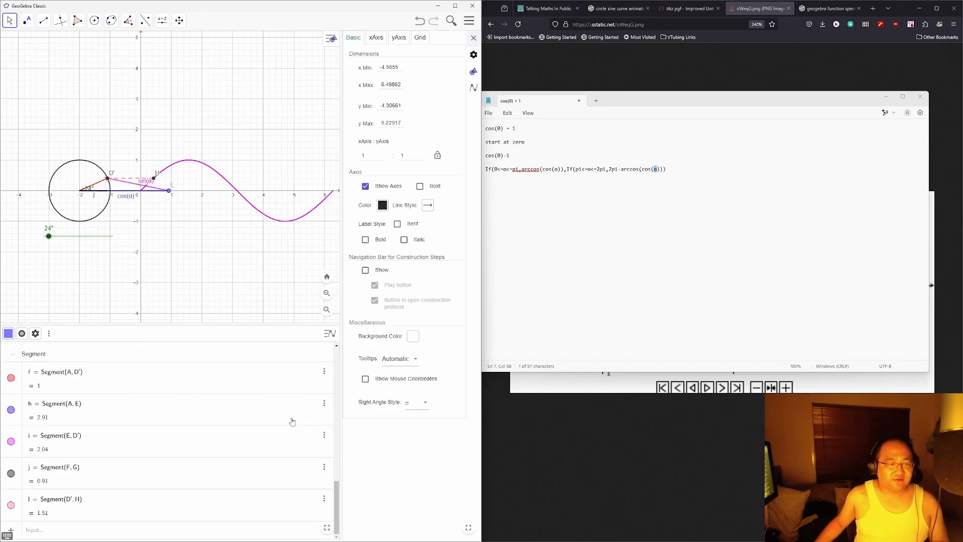
# Step: Inspect segment h's properties and definition, leaving it unchanged
pyautogui.scroll(5, 113, 394)
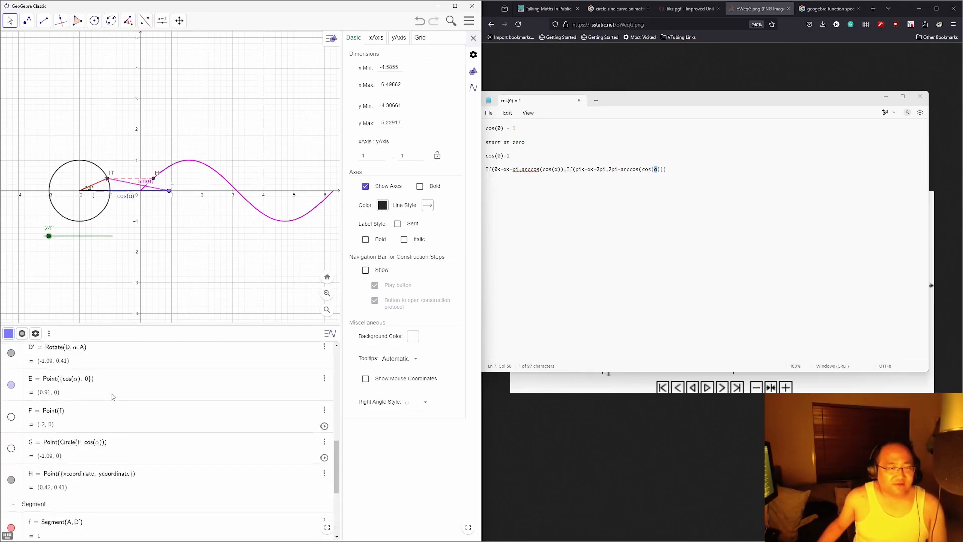
pyautogui.scroll(3, 115, 398)
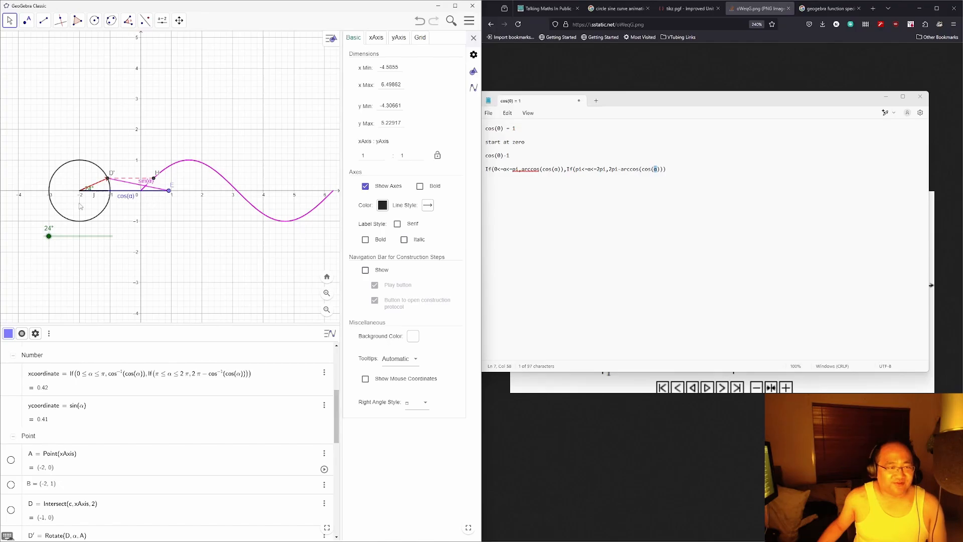
pyautogui.scroll(3, 181, 418)
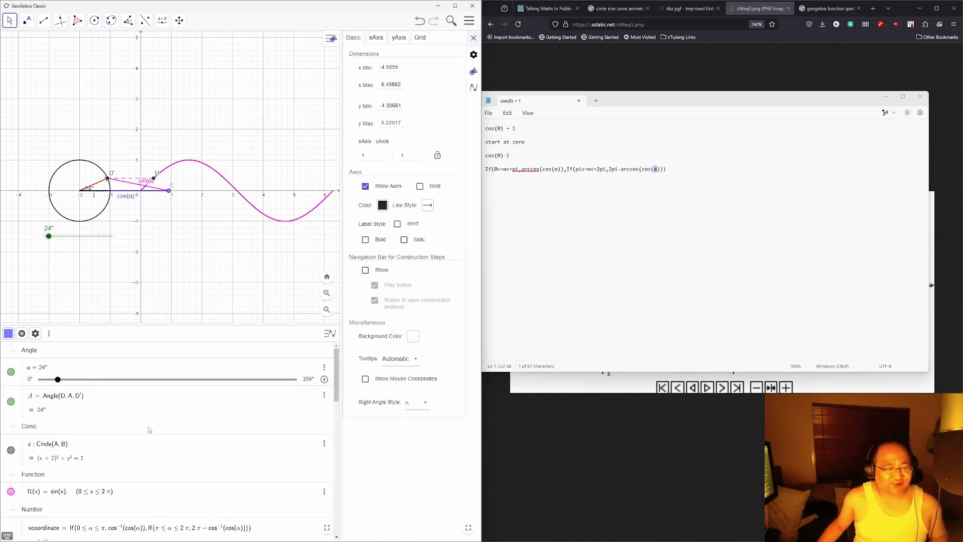
pyautogui.scroll(-15, 129, 414)
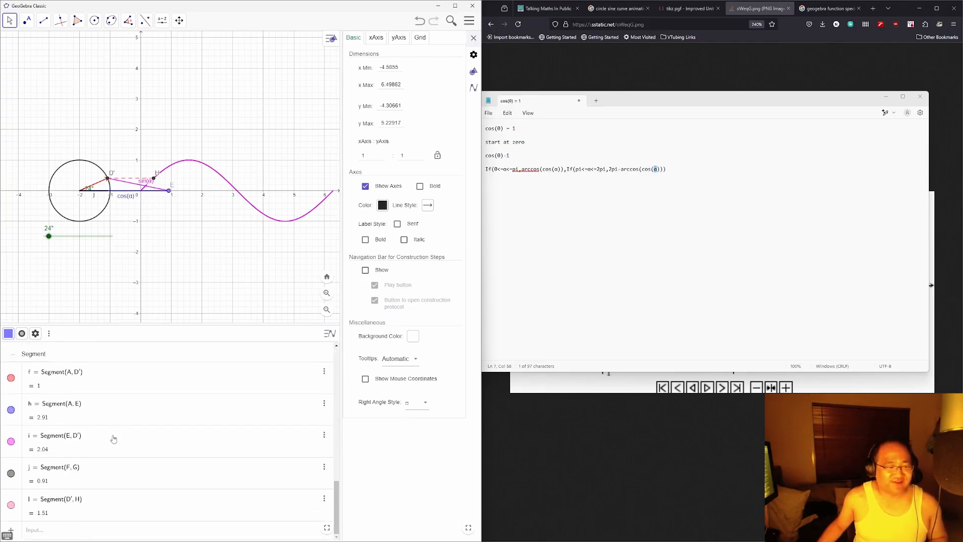
pyautogui.scroll(12, 115, 430)
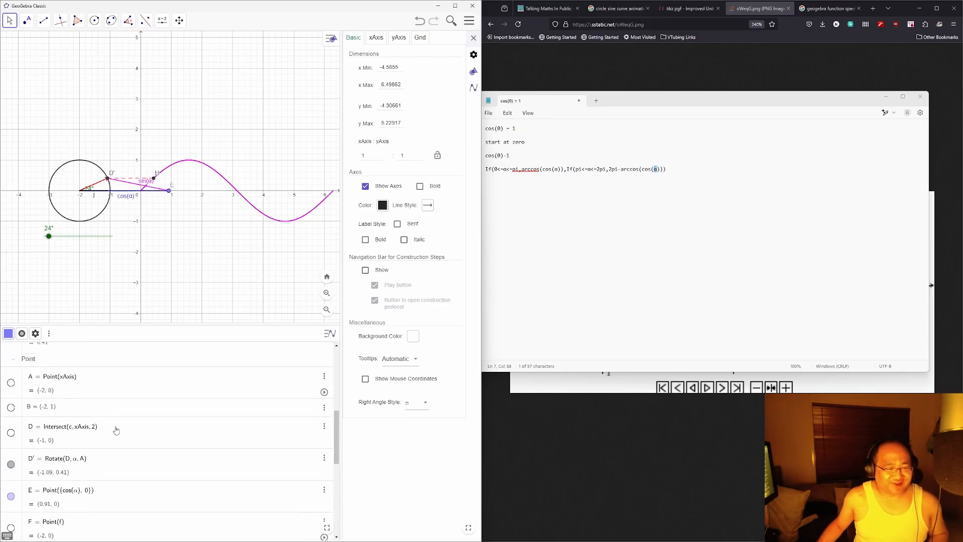
pyautogui.click(128, 195)
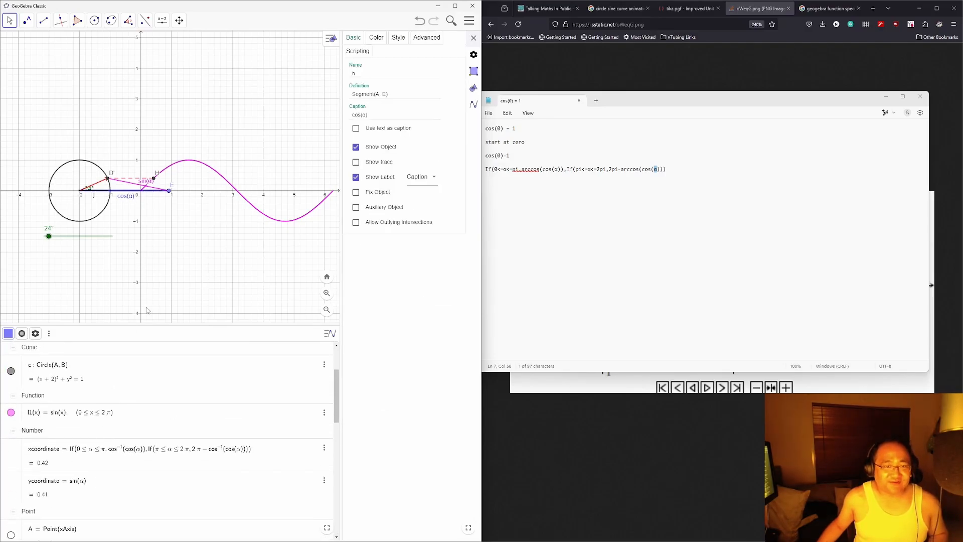
pyautogui.scroll(2, 110, 444)
pyautogui.scroll(-4, 100, 433)
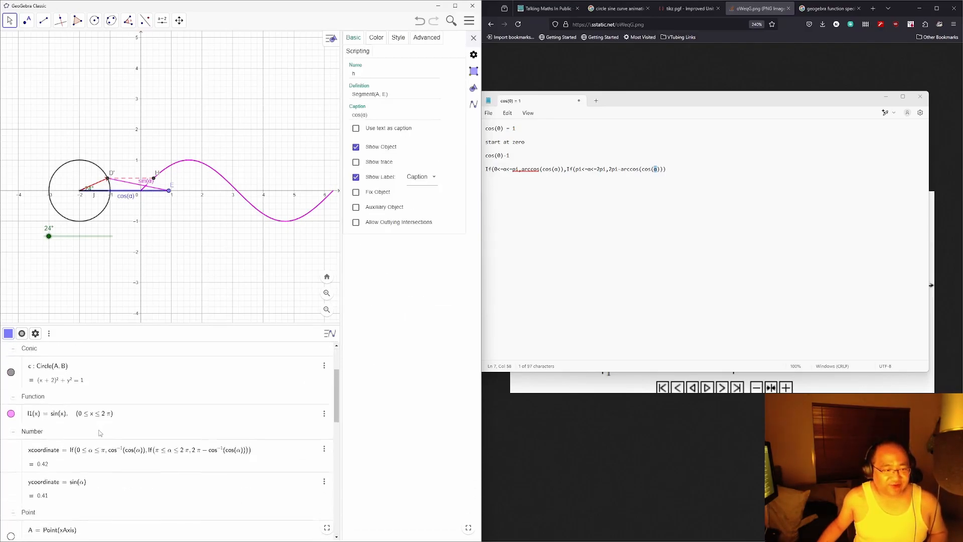
pyautogui.scroll(-8, 99, 433)
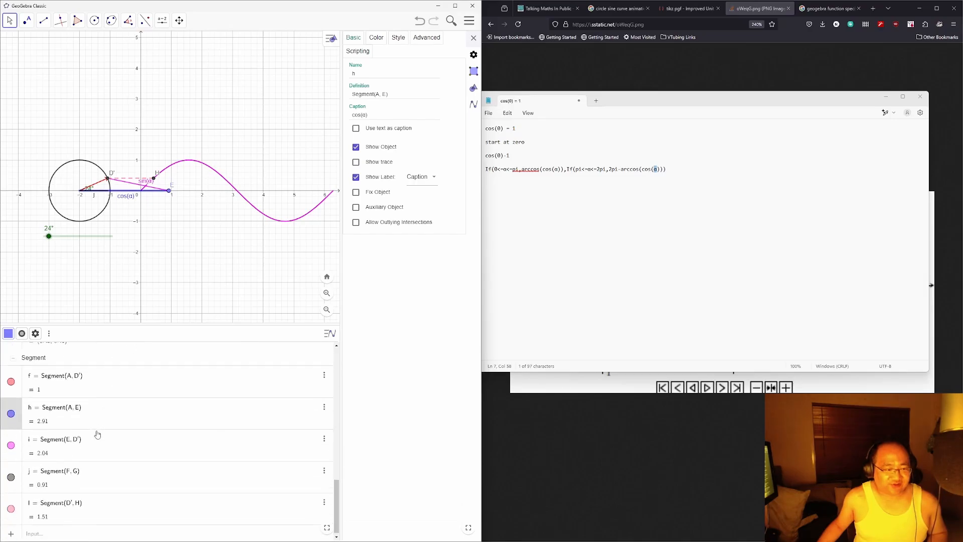
pyautogui.click(67, 420)
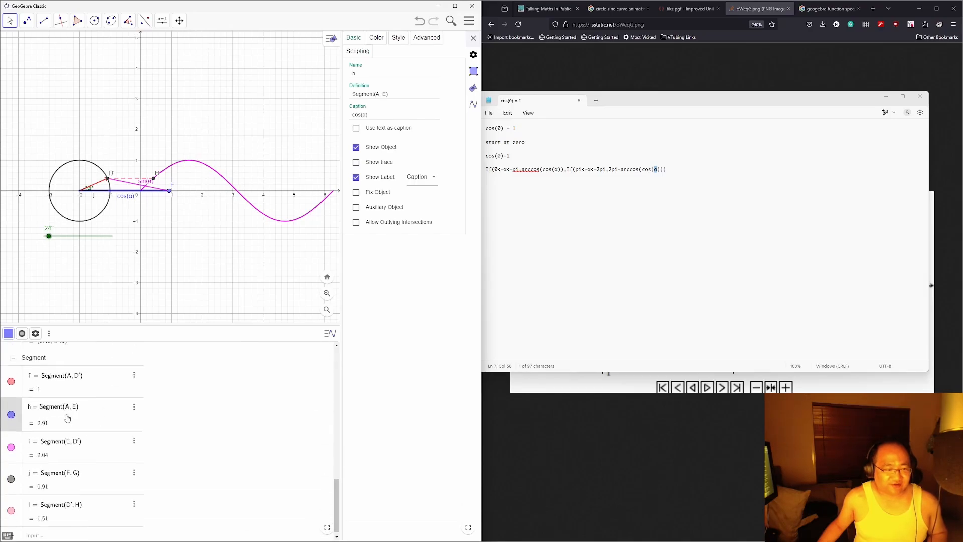
pyautogui.click(183, 417)
# Step: Shift E's definition to Point({cos(α) - 2, 0}) so it lies beside the circle
pyautogui.scroll(5, 75, 431)
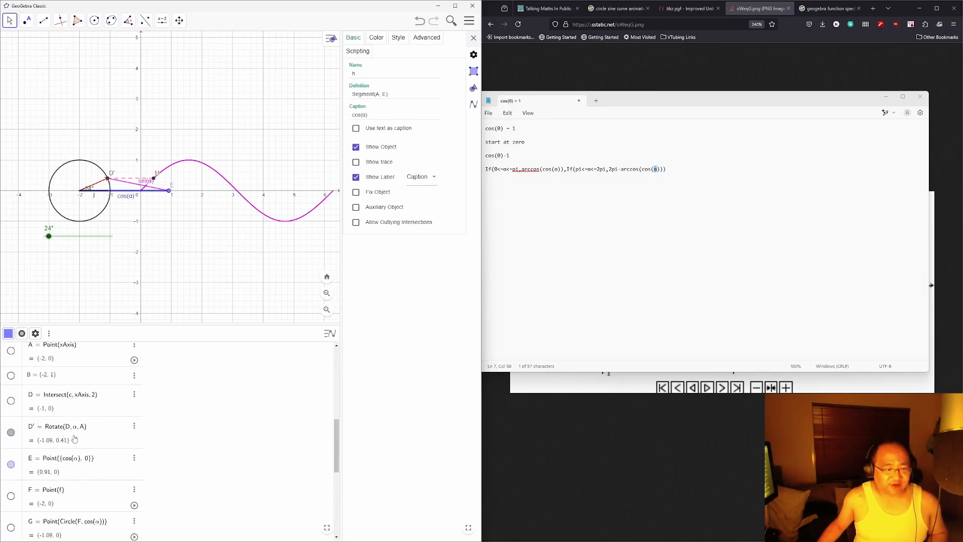
pyautogui.click(75, 459)
pyautogui.press('Right')
pyautogui.write('-2')
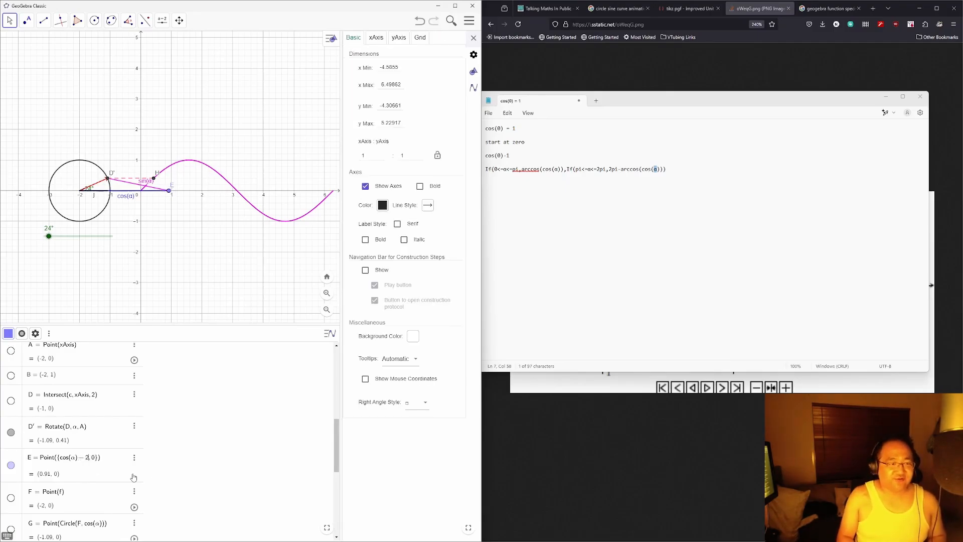
pyautogui.press('Return')
pyautogui.scroll(-5, 133, 477)
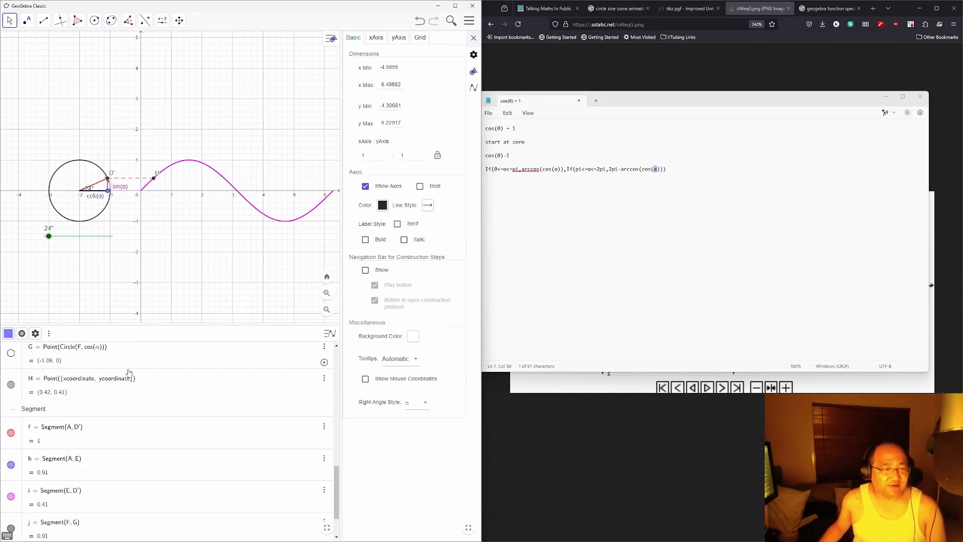
# Step: Turn α from 24° to 64° and hide point D' on the graph
pyautogui.moveTo(49, 236); pyautogui.dragTo(93, 236)
pyautogui.scroll(3, 15, 409)
pyautogui.click(12, 408)
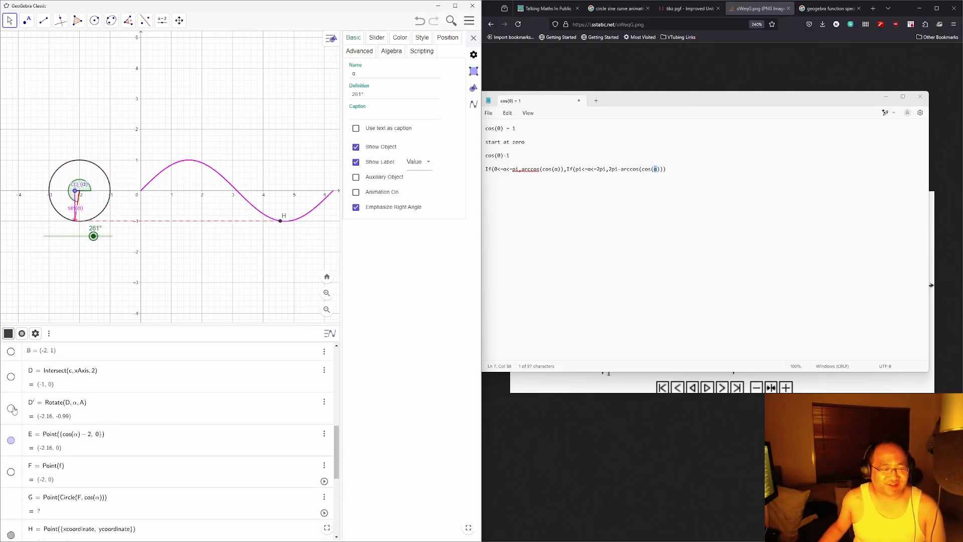
pyautogui.scroll(1, 142, 392)
pyautogui.moveTo(93, 236); pyautogui.dragTo(114, 224)
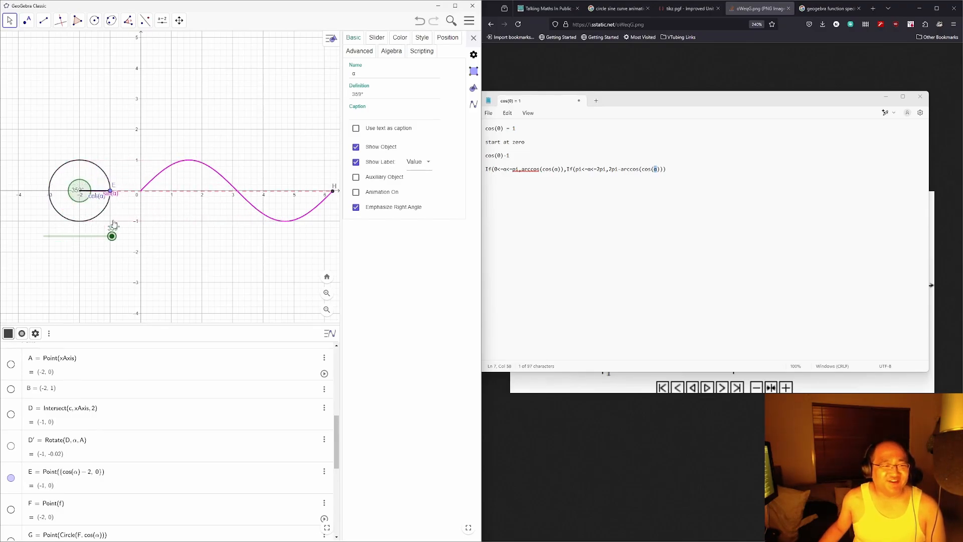
# Step: Hide points E and H, then turn α back to about 140°
pyautogui.click(11, 477)
pyautogui.moveTo(107, 242); pyautogui.dragTo(67, 243)
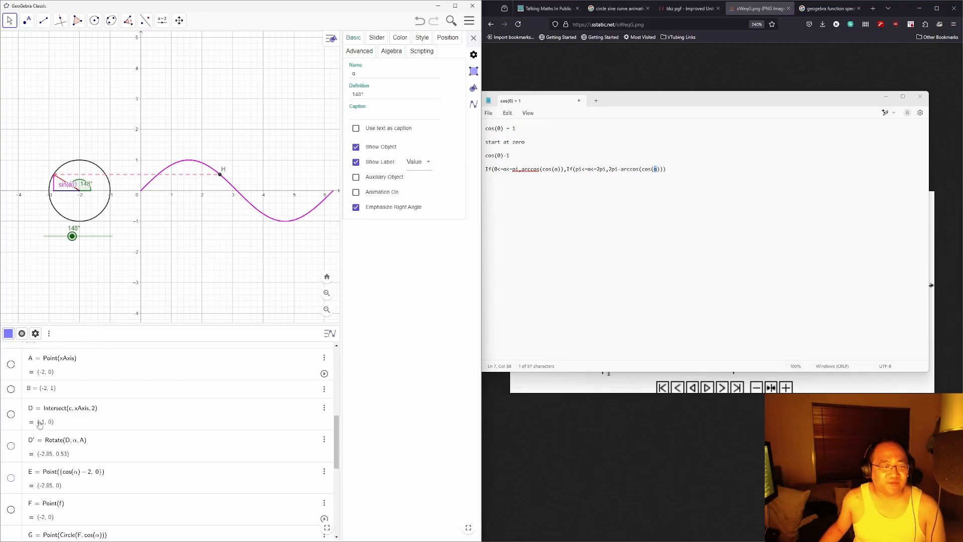
pyautogui.scroll(-5, 40, 424)
pyautogui.click(11, 424)
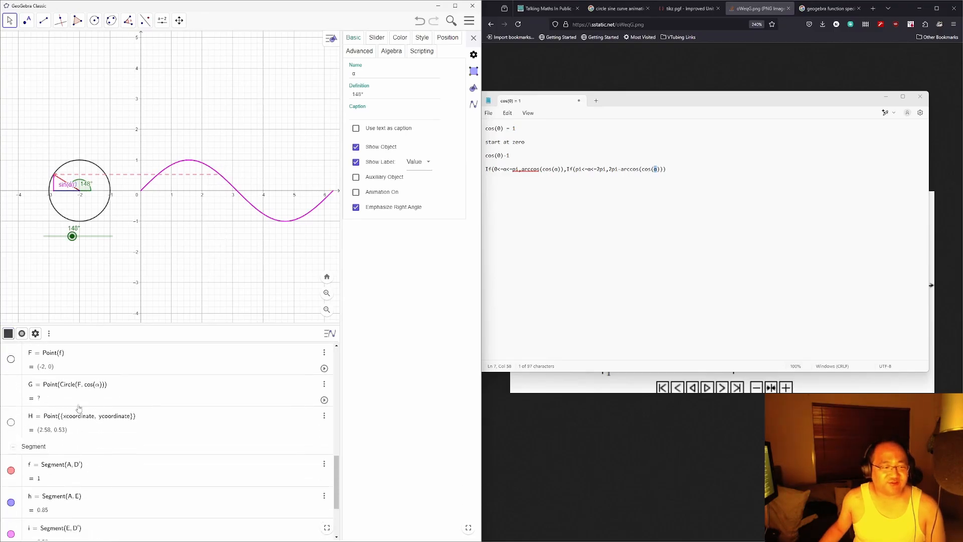
pyautogui.scroll(5, 115, 396)
pyautogui.rightClick(189, 237)
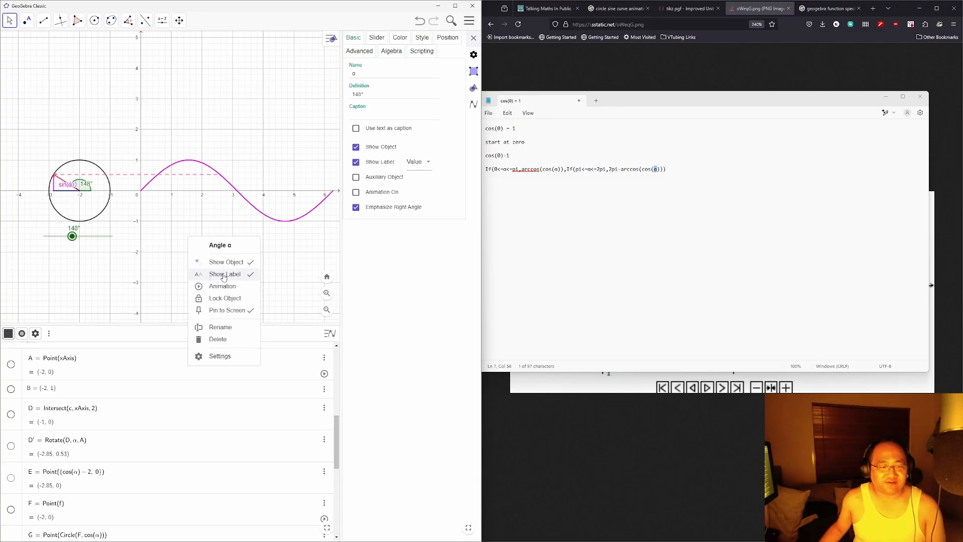
pyautogui.click(10, 22)
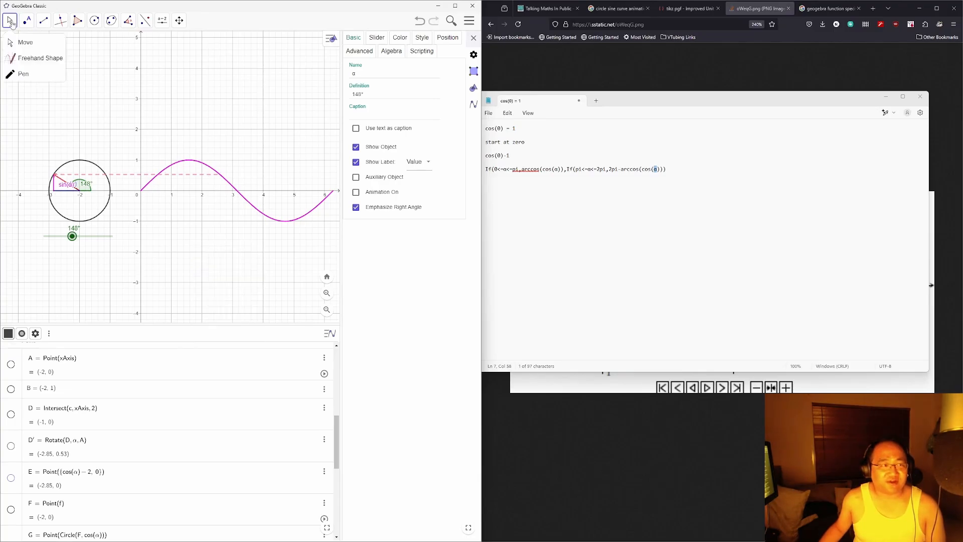
pyautogui.click(215, 110)
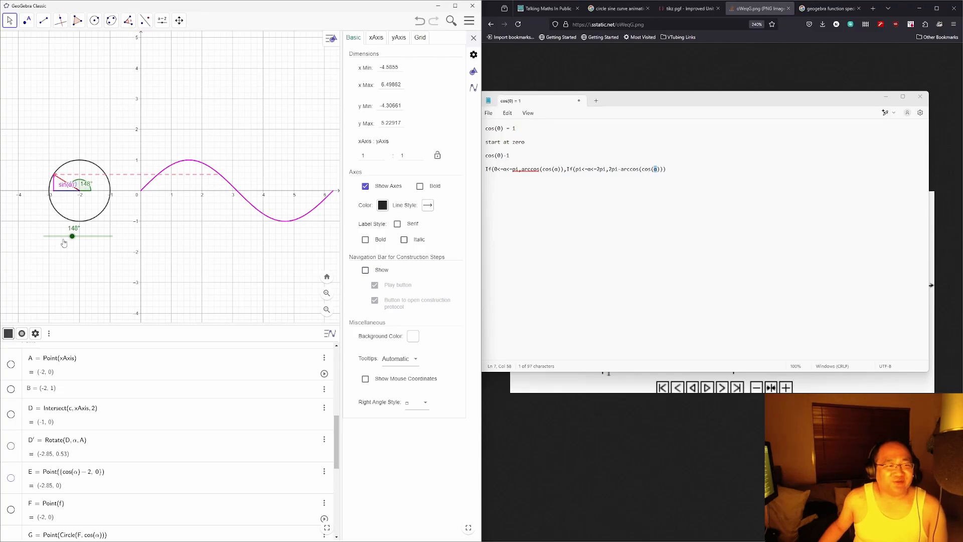
pyautogui.moveTo(72, 242)
pyautogui.mouseDown()
pyautogui.moveTo(49, 242)
pyautogui.moveTo(97, 243)
pyautogui.moveTo(70, 243)
pyautogui.mouseUp()
# Step: Make point H visible on the sine curve and hide its label
pyautogui.scroll(-3, 65, 430)
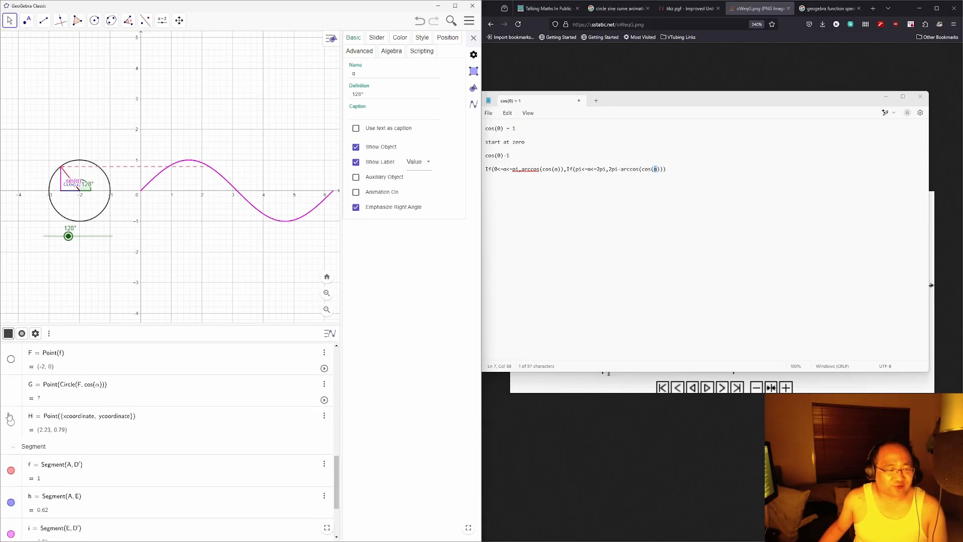
pyautogui.click(11, 424)
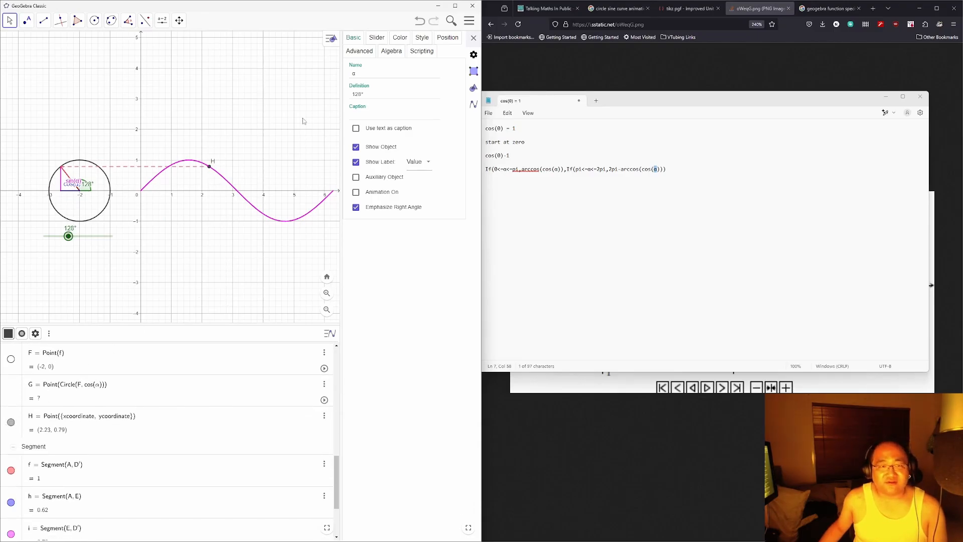
pyautogui.click(377, 38)
pyautogui.click(354, 38)
pyautogui.click(361, 79)
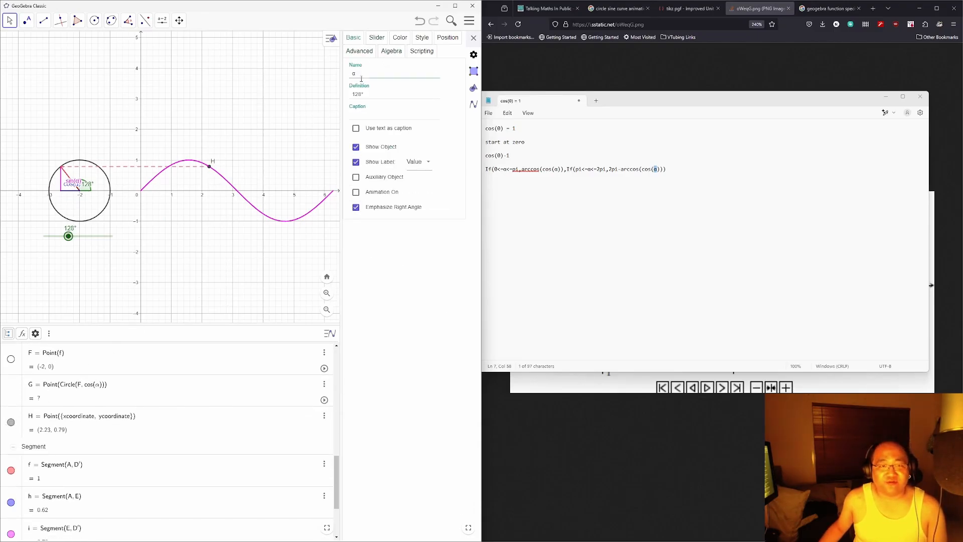
pyautogui.click(357, 164)
pyautogui.click(357, 164)
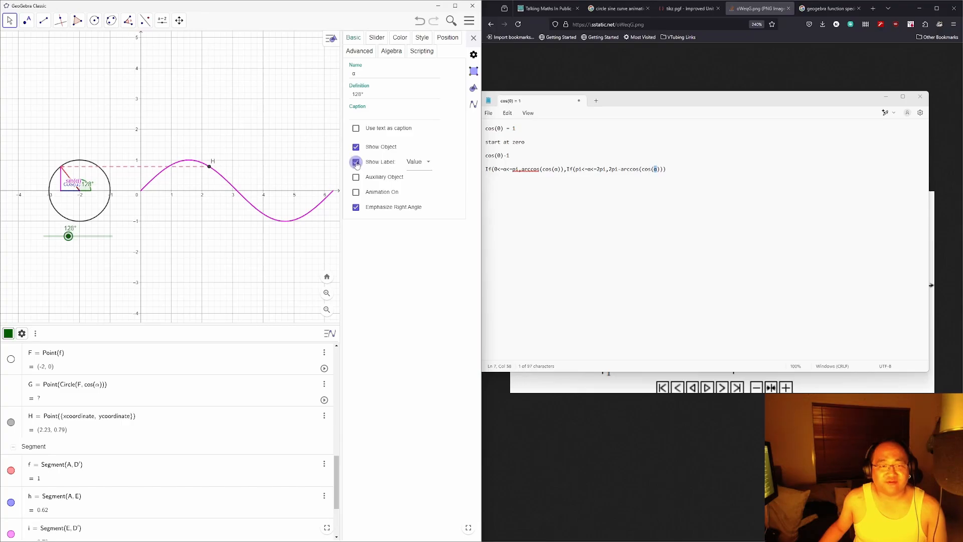
pyautogui.click(209, 167)
pyautogui.click(374, 176)
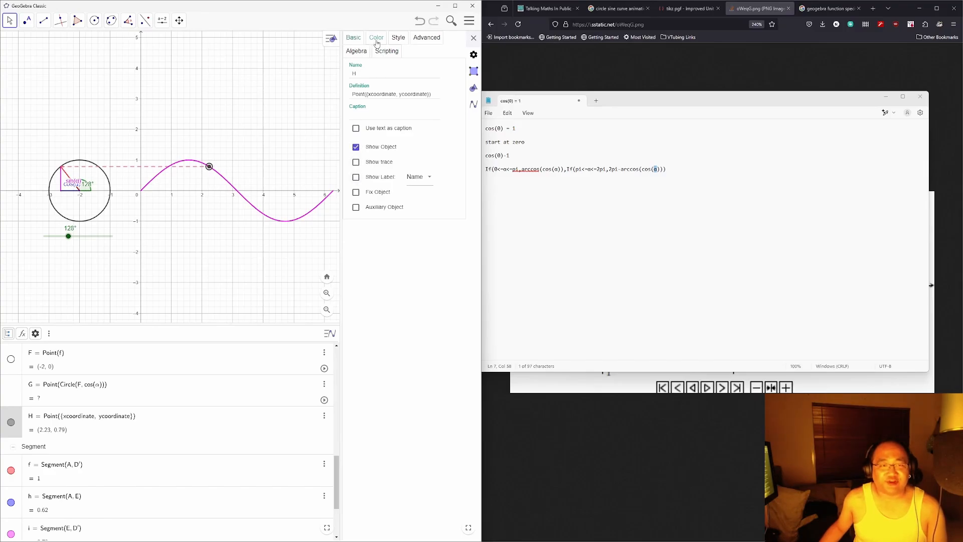
# Step: Colour point H magenta, then deselect it
pyautogui.click(376, 38)
pyautogui.click(400, 38)
pyautogui.click(385, 90)
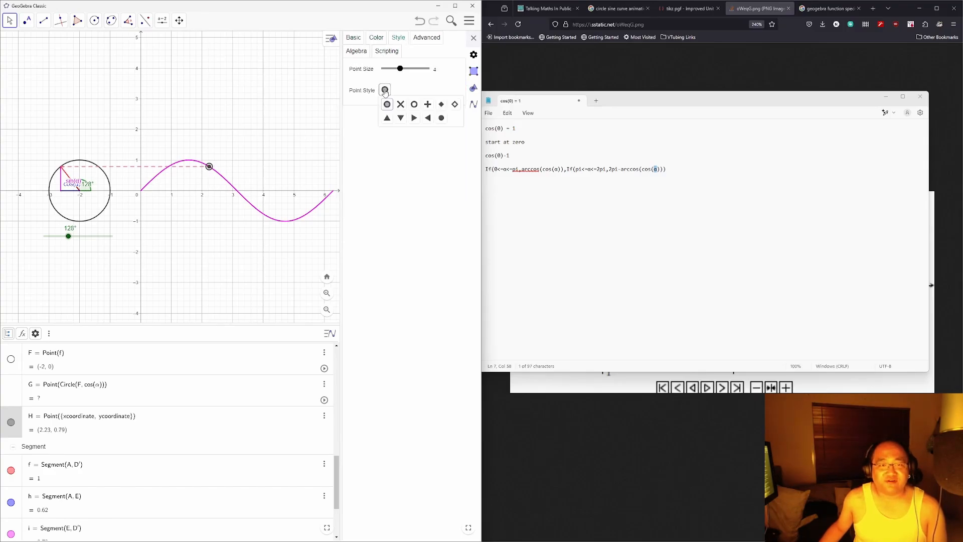
pyautogui.click(396, 171)
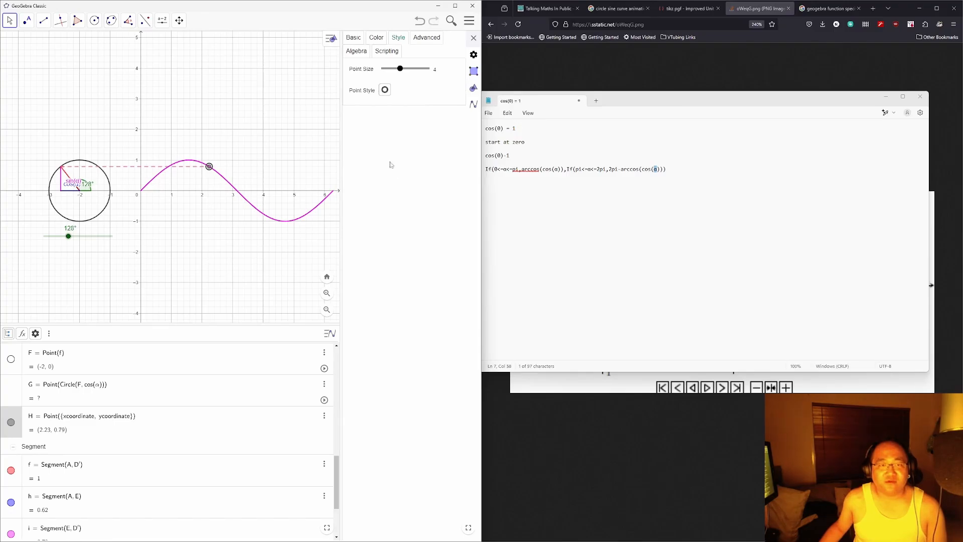
pyautogui.click(376, 37)
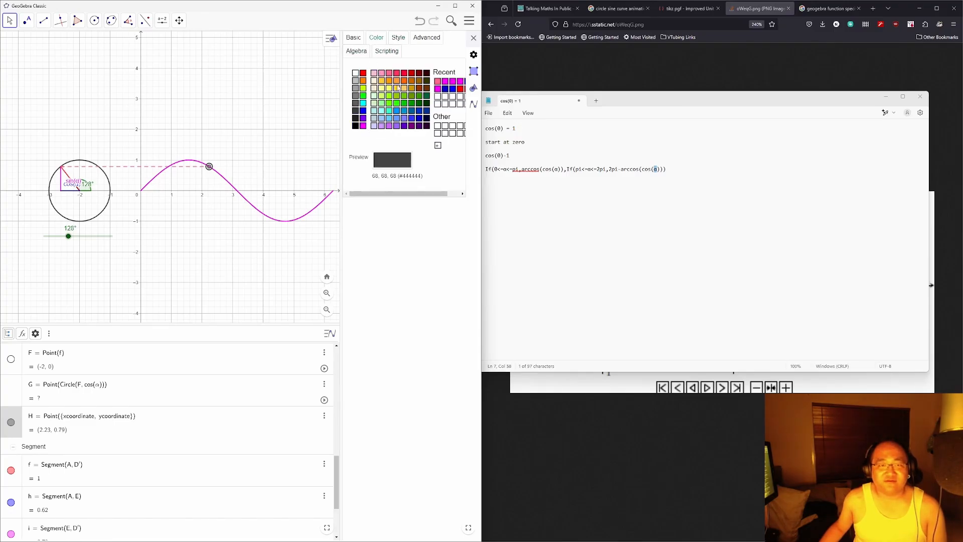
pyautogui.click(382, 74)
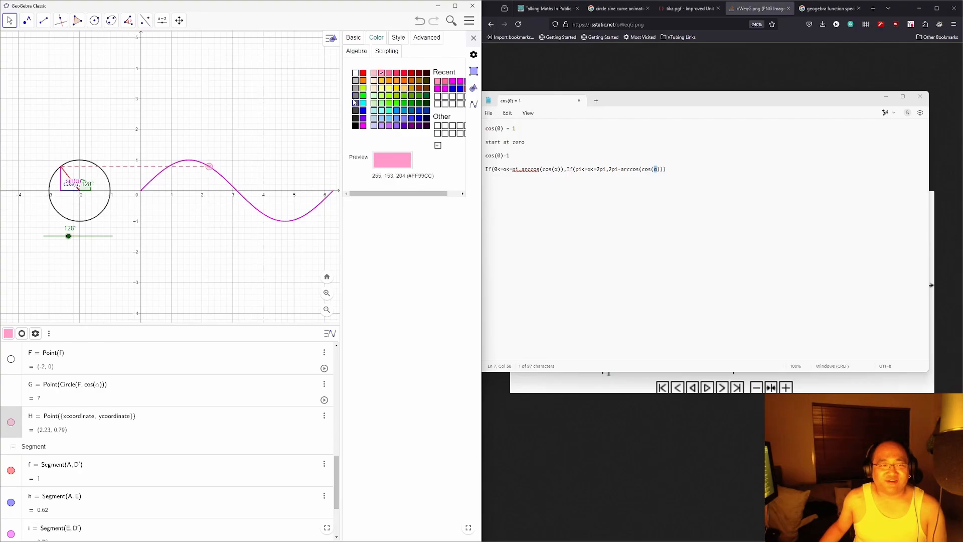
pyautogui.click(363, 126)
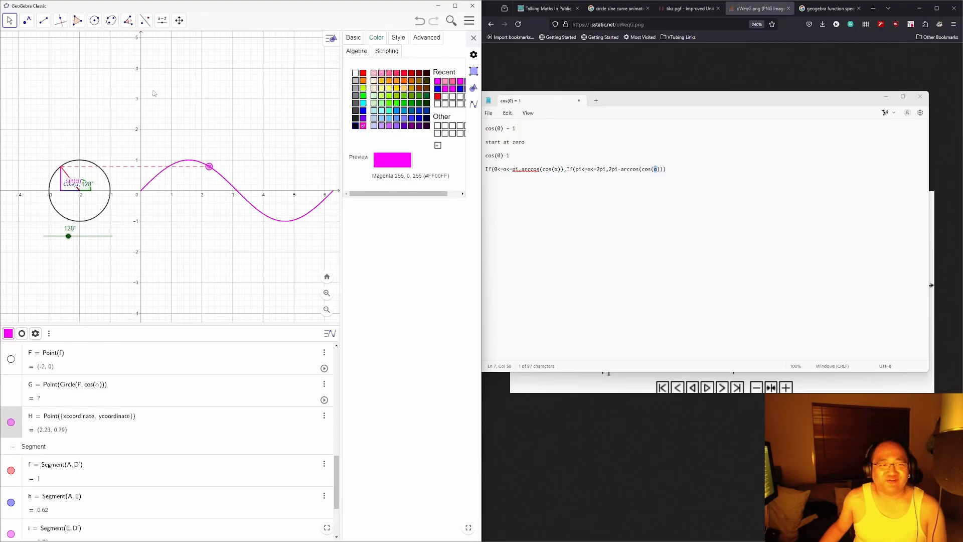
pyautogui.click(10, 24)
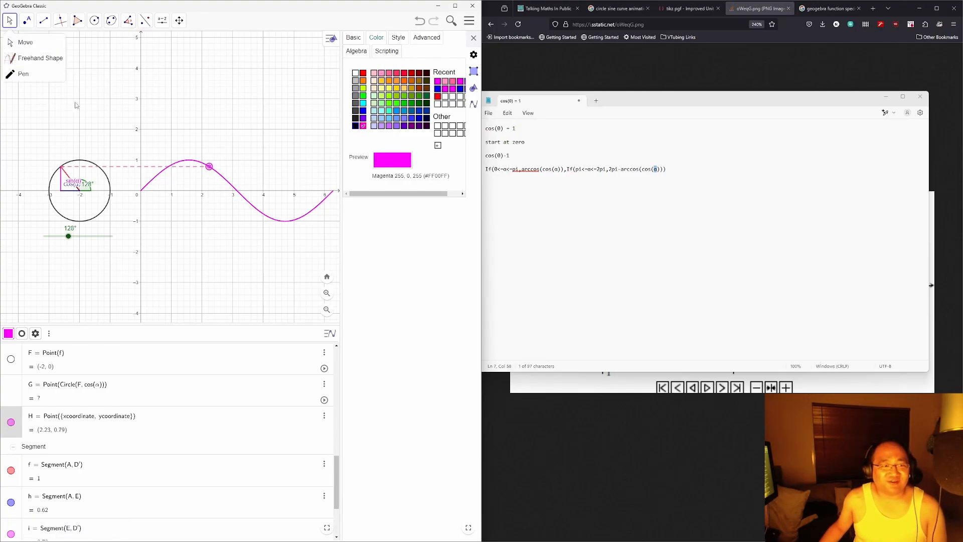
pyautogui.click(76, 106)
# Step: Turn the angle α to 50°
pyautogui.moveTo(70, 236); pyautogui.dragTo(56, 203)
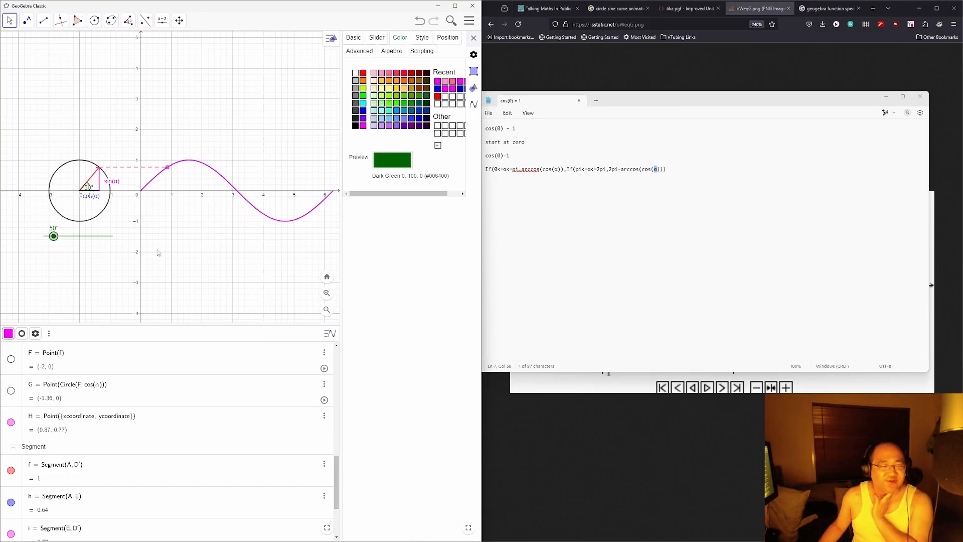
pyautogui.scroll(-2, 172, 419)
pyautogui.scroll(5, 166, 408)
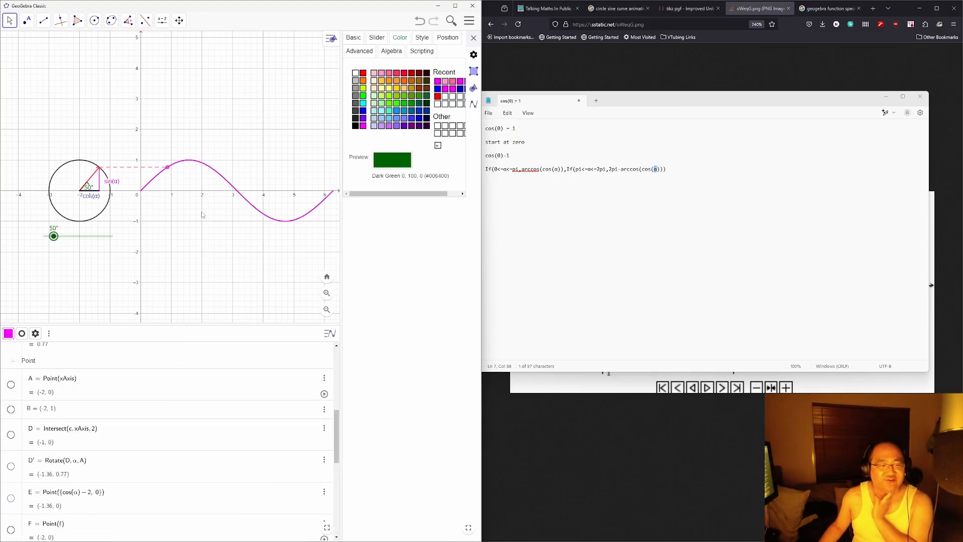
# Step: Turn off the Graphics view's background grid and pick the Segment tool
pyautogui.click(8, 24)
pyautogui.click(173, 75)
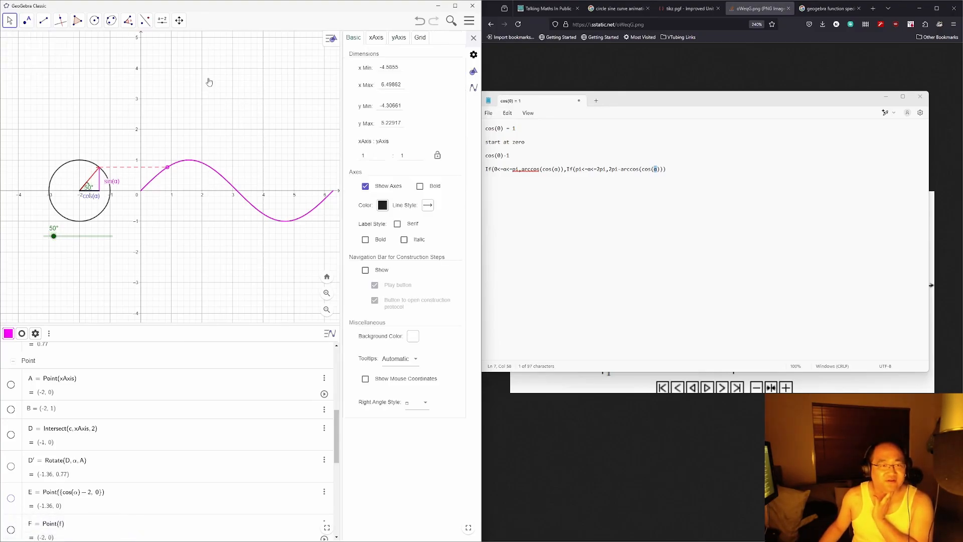
pyautogui.rightClick(208, 81)
pyautogui.click(327, 59)
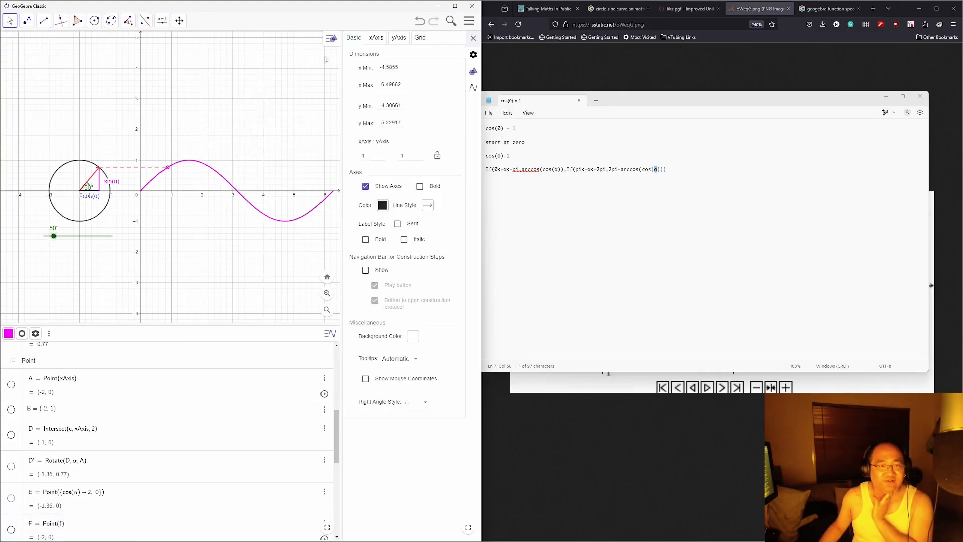
pyautogui.click(419, 37)
pyautogui.click(355, 54)
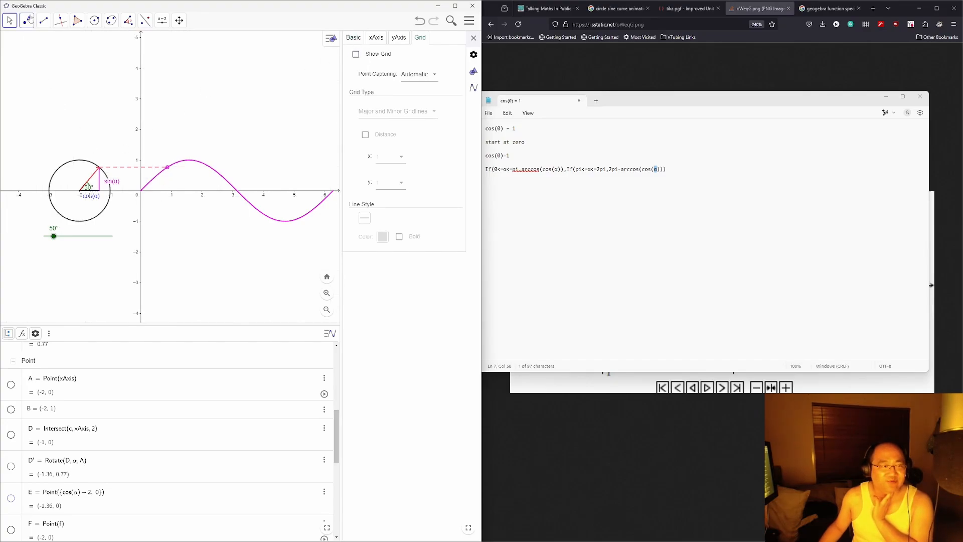
pyautogui.click(44, 20)
pyautogui.click(45, 58)
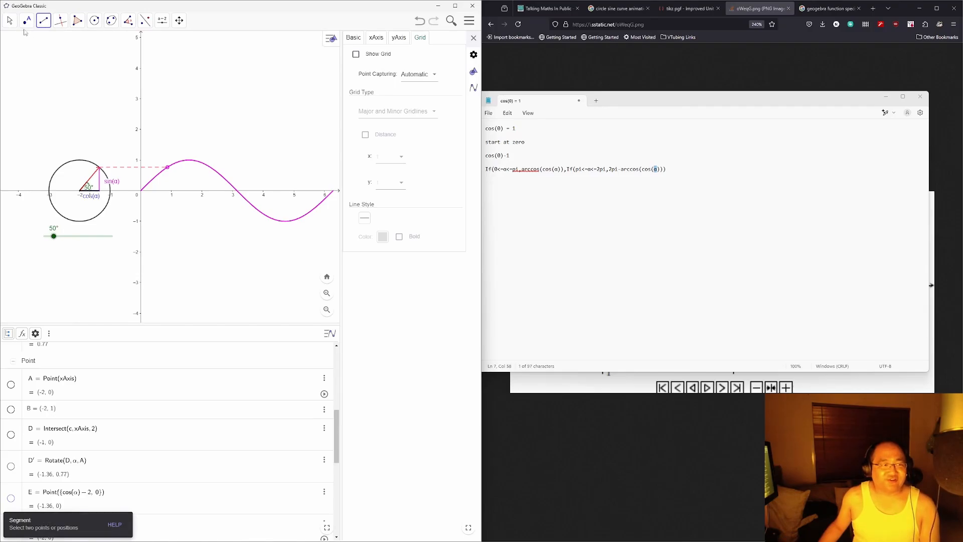
# Step: Draw vertical segment g on the y-axis from y = 1 to y = -1
pyautogui.click(141, 160)
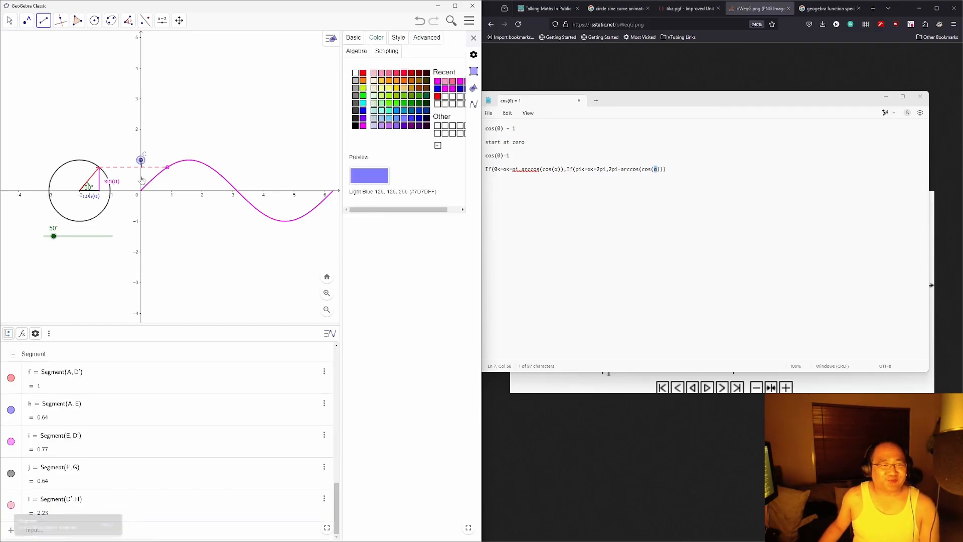
pyautogui.click(141, 220)
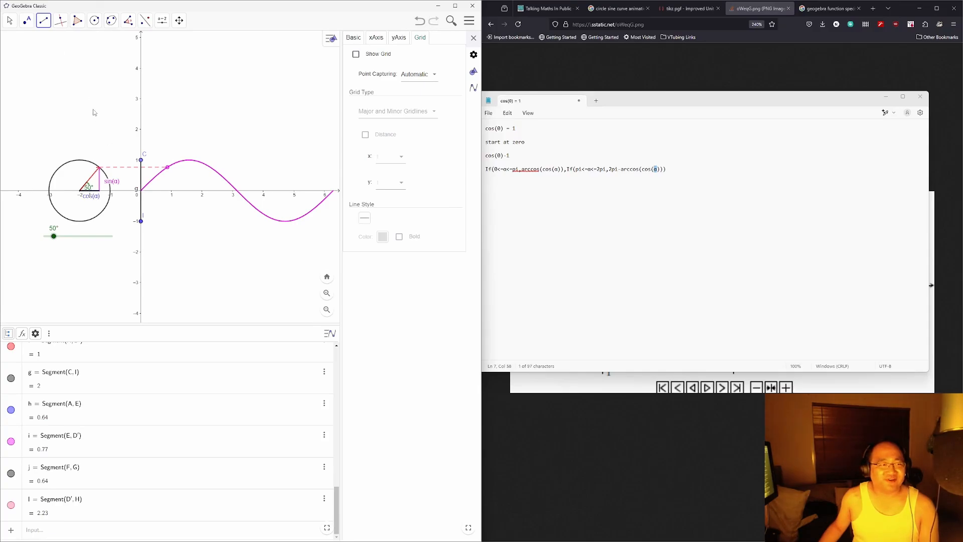
pyautogui.click(9, 20)
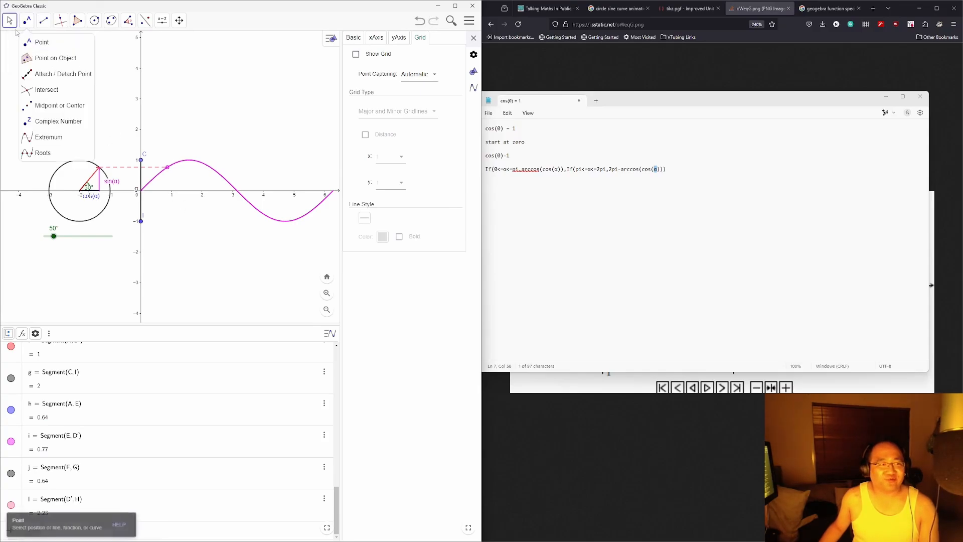
pyautogui.click(22, 40)
# Step: Give segment g arrowheads at both its start and end
pyautogui.click(140, 180)
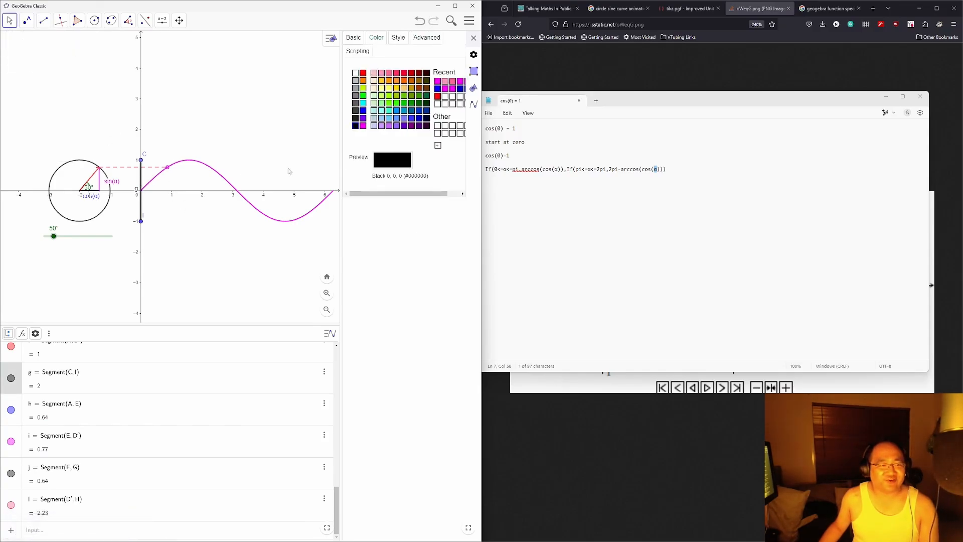
pyautogui.click(398, 40)
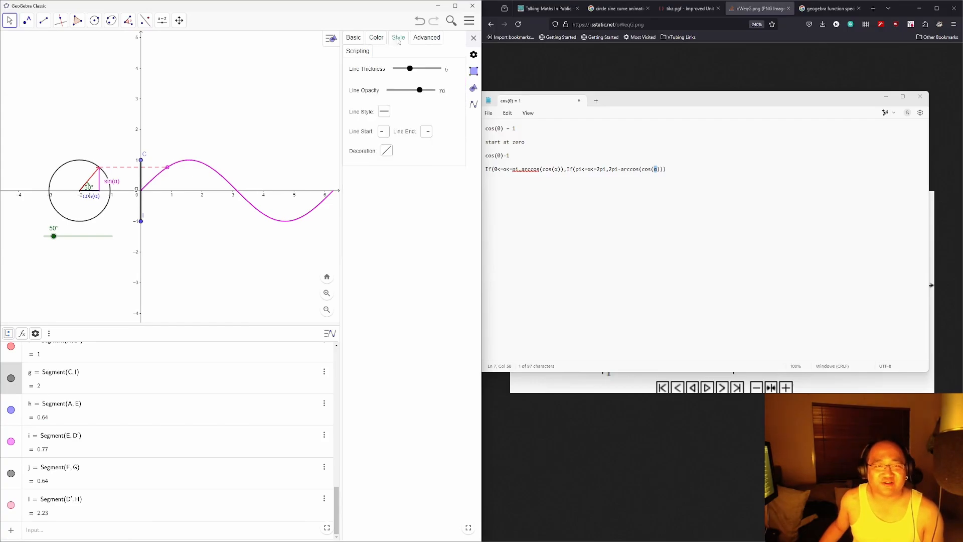
pyautogui.click(382, 131)
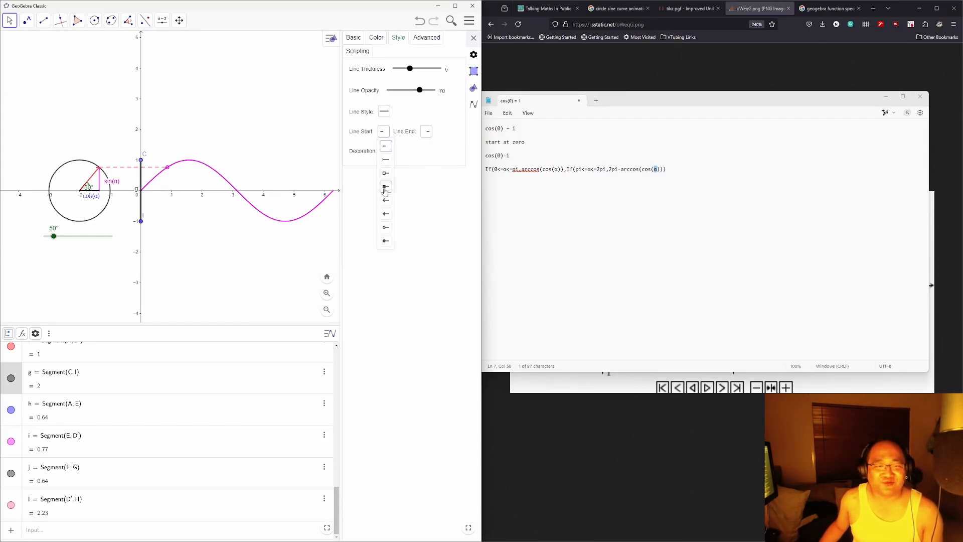
pyautogui.click(385, 205)
pyautogui.click(426, 131)
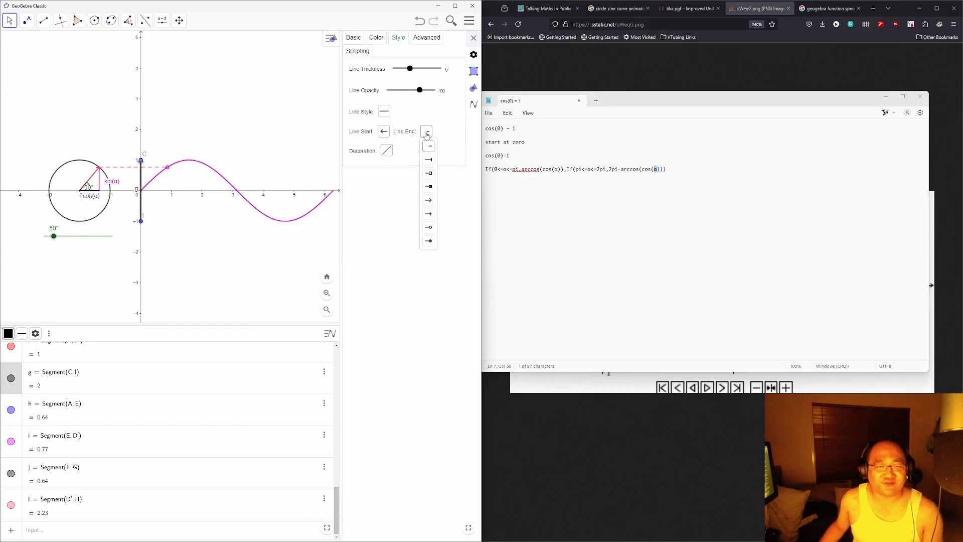
pyautogui.click(428, 200)
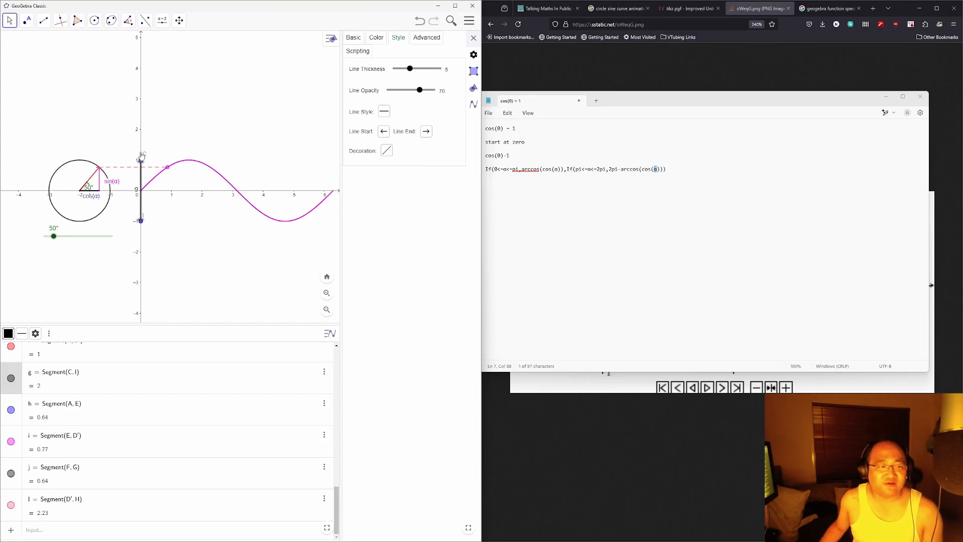
# Step: Extend g from (0, 2) to (0, −2) and hide its endpoints C and I
pyautogui.moveTo(142, 162); pyautogui.dragTo(141, 131)
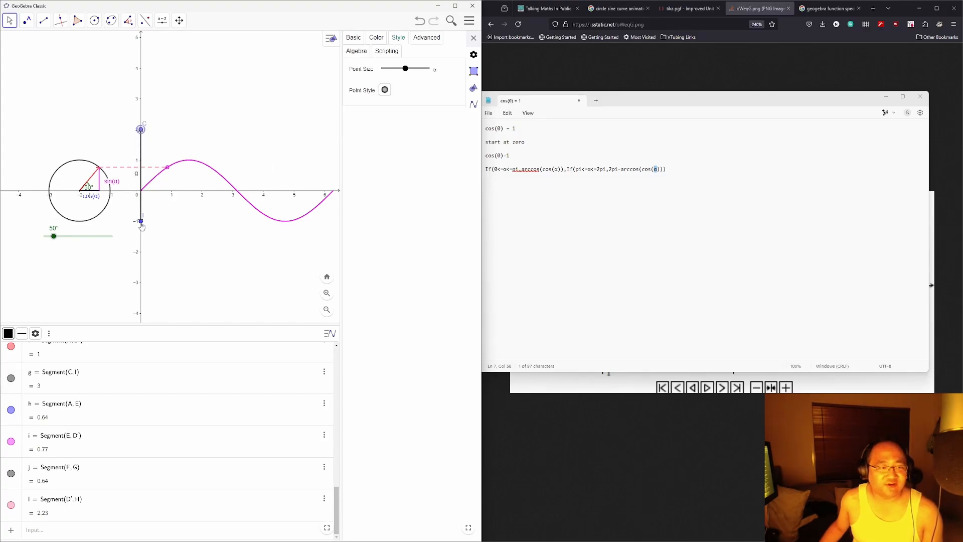
pyautogui.moveTo(142, 225); pyautogui.dragTo(140, 257)
pyautogui.click(142, 130)
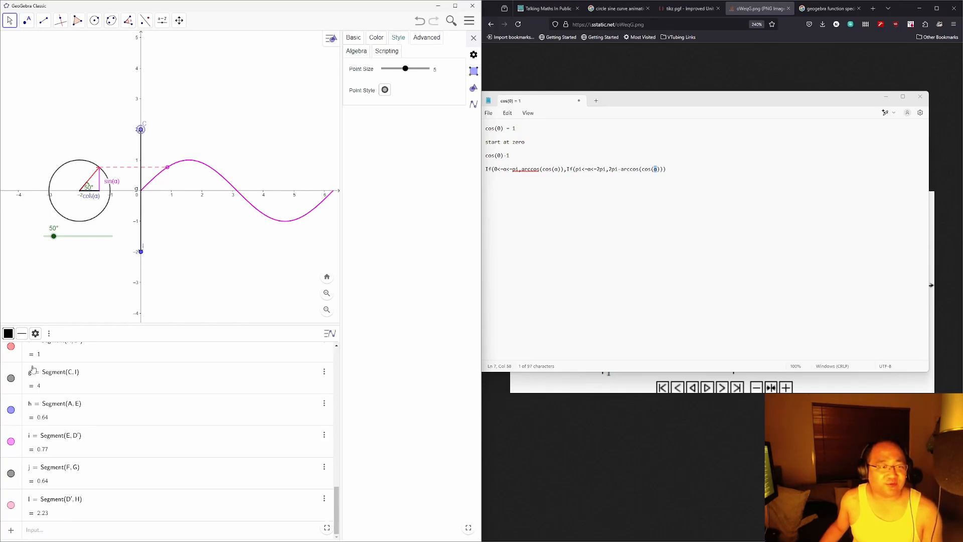
pyautogui.scroll(15, 77, 394)
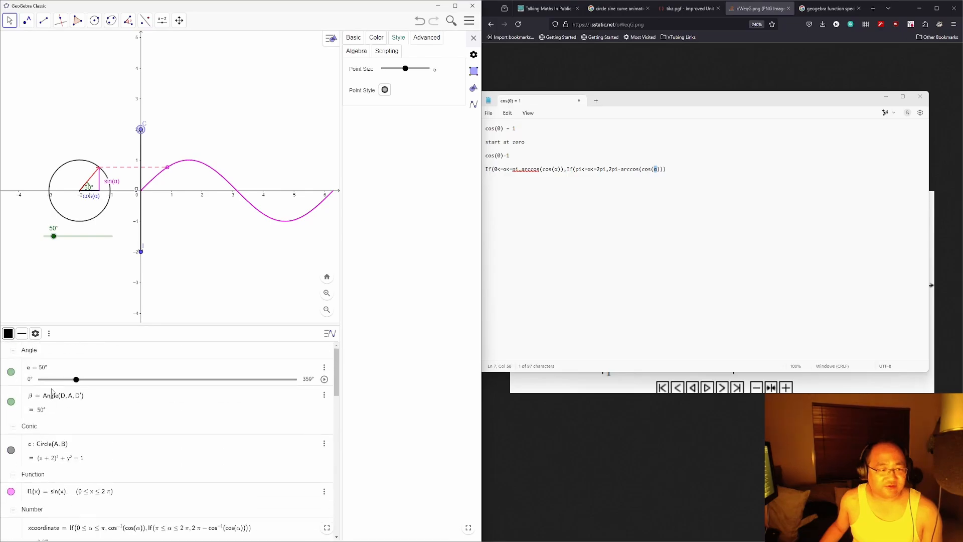
pyautogui.rightClick(140, 130)
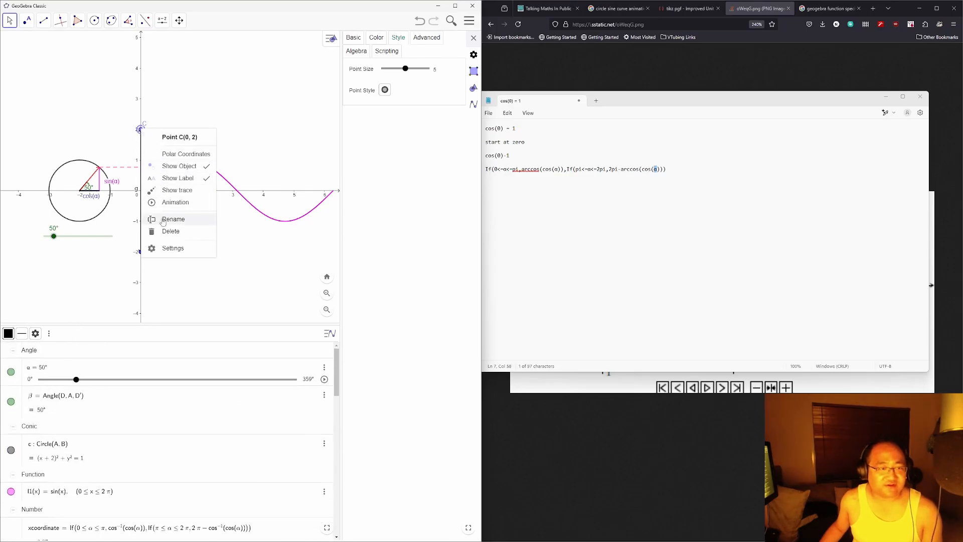
pyautogui.click(179, 166)
pyautogui.rightClick(141, 252)
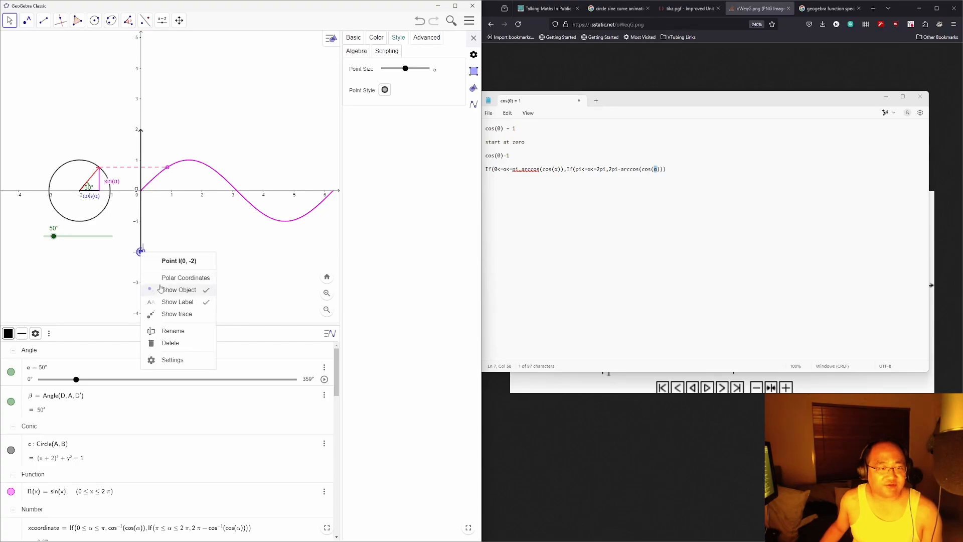
pyautogui.click(168, 295)
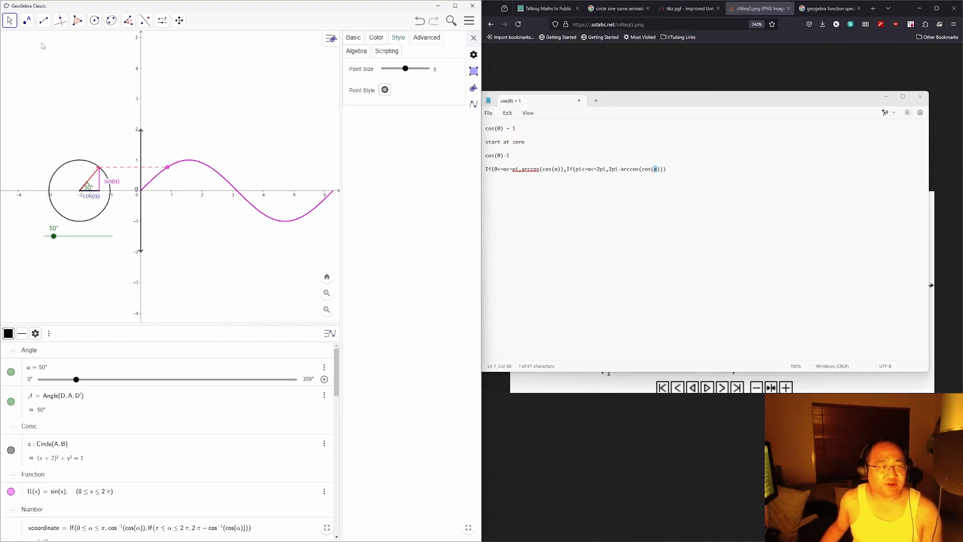
# Step: Draw segment k along the x-axis from near the origin to 6.28, discarding a stray extra segment
pyautogui.click(43, 20)
pyautogui.click(54, 57)
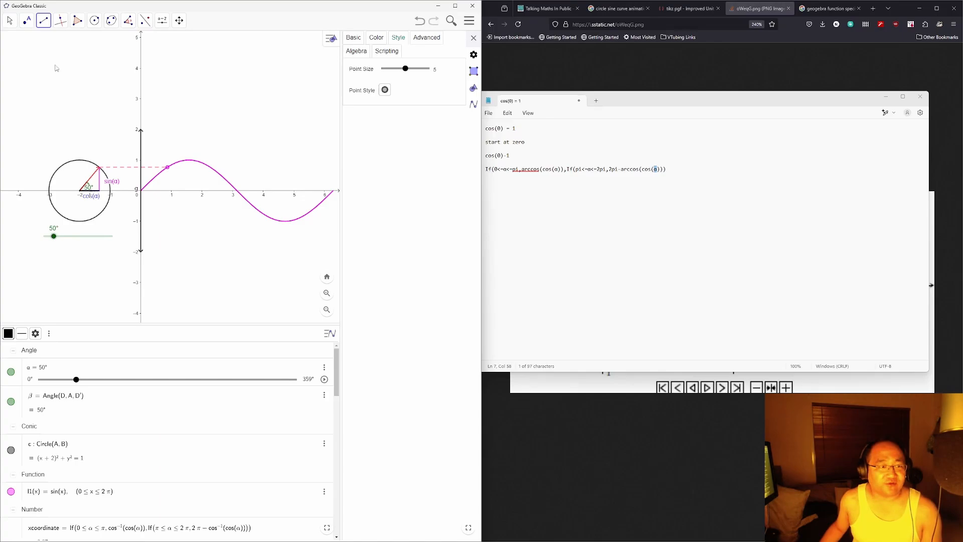
pyautogui.click(124, 191)
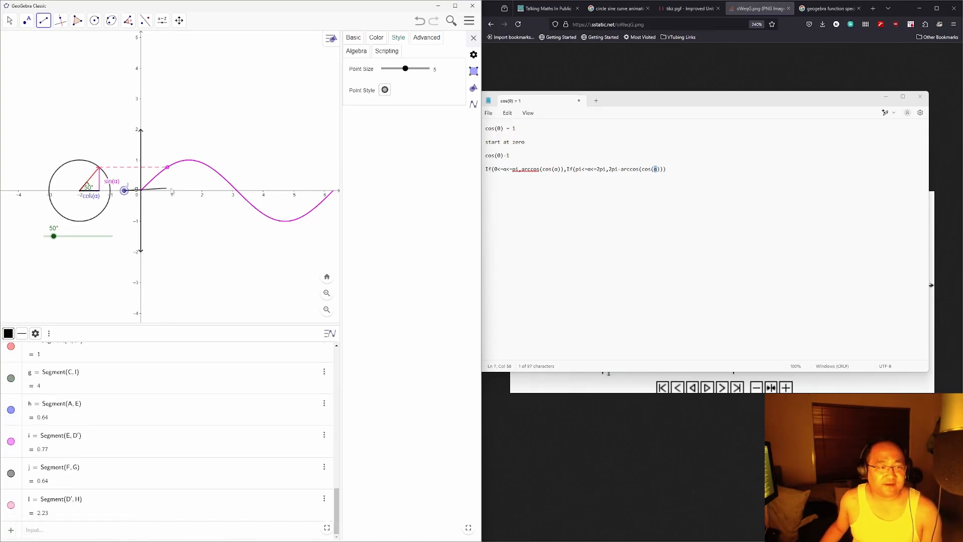
pyautogui.click(334, 193)
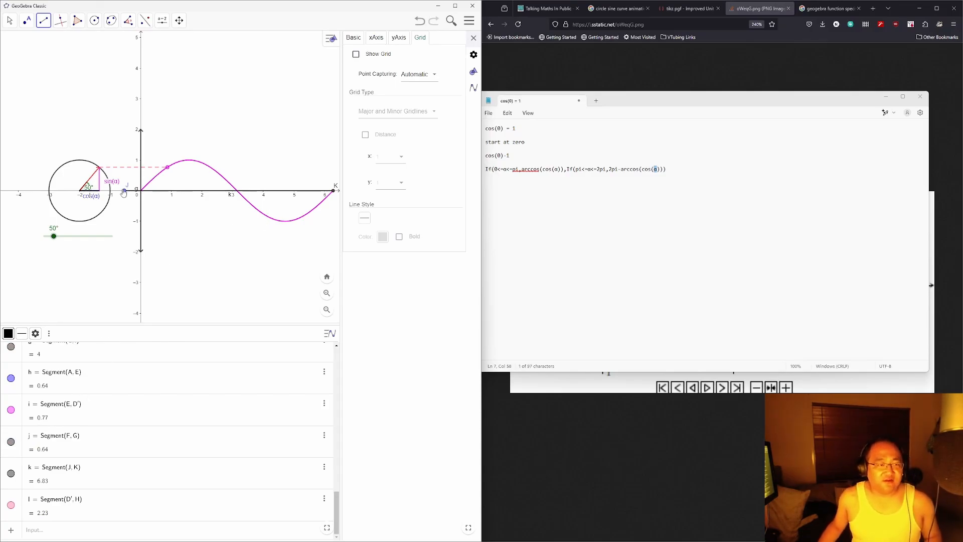
pyautogui.click(275, 192)
pyautogui.rightClick(299, 172)
pyautogui.press('Escape')
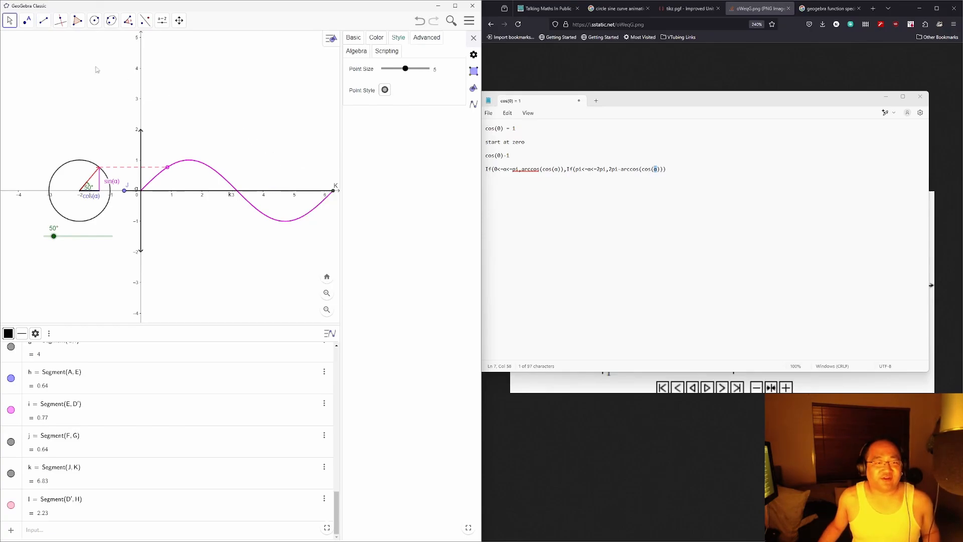
# Step: Hide segment k's label and its endpoints J and K
pyautogui.click(298, 192)
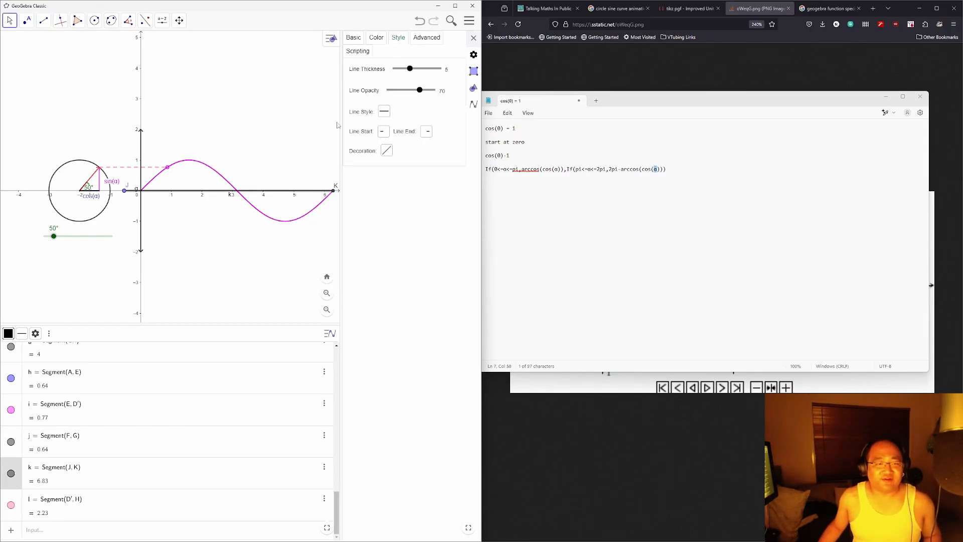
pyautogui.click(364, 39)
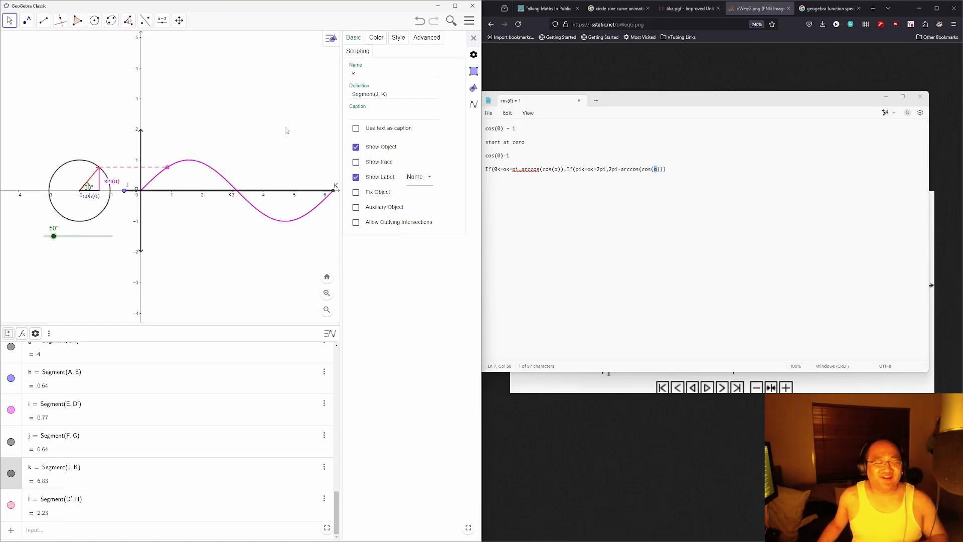
pyautogui.click(355, 178)
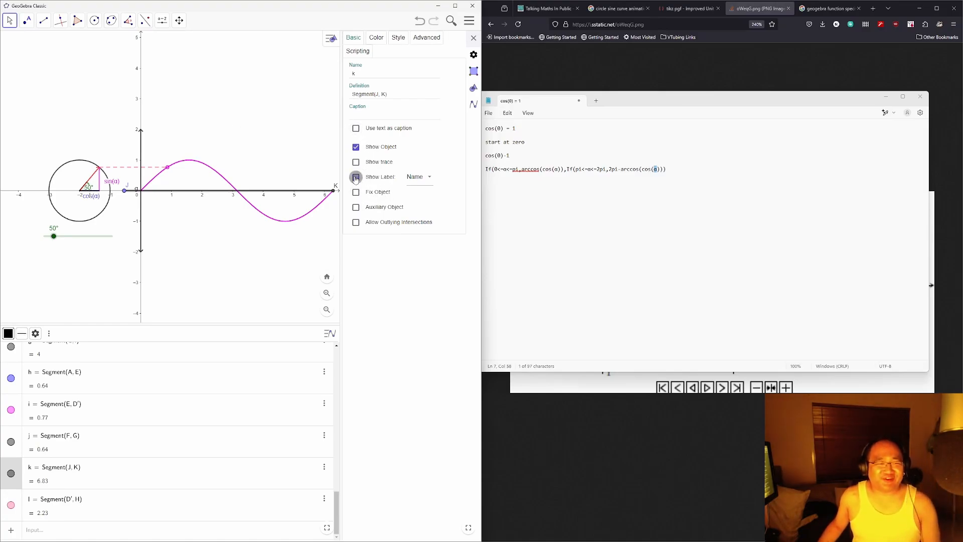
pyautogui.click(355, 179)
pyautogui.click(355, 179)
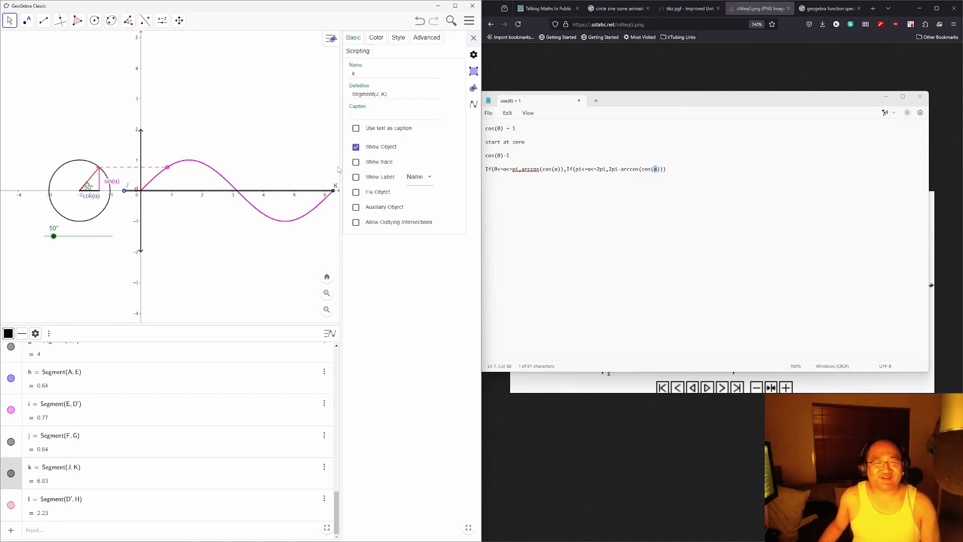
pyautogui.click(334, 192)
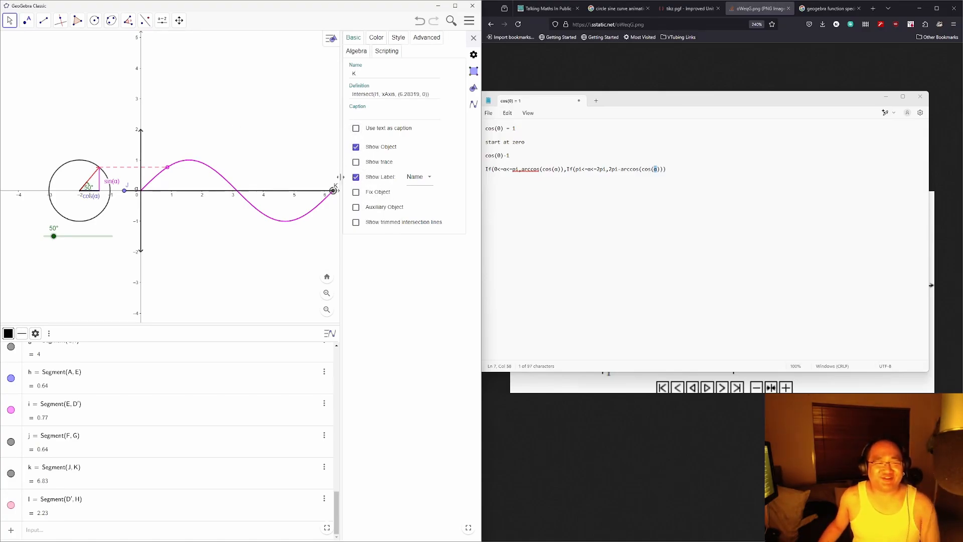
pyautogui.click(125, 191)
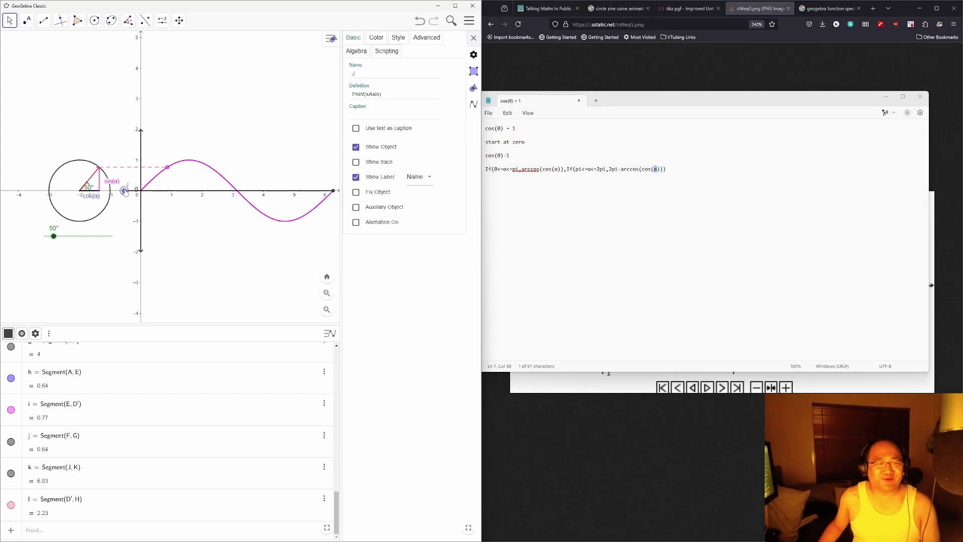
pyautogui.click(355, 147)
pyautogui.click(356, 147)
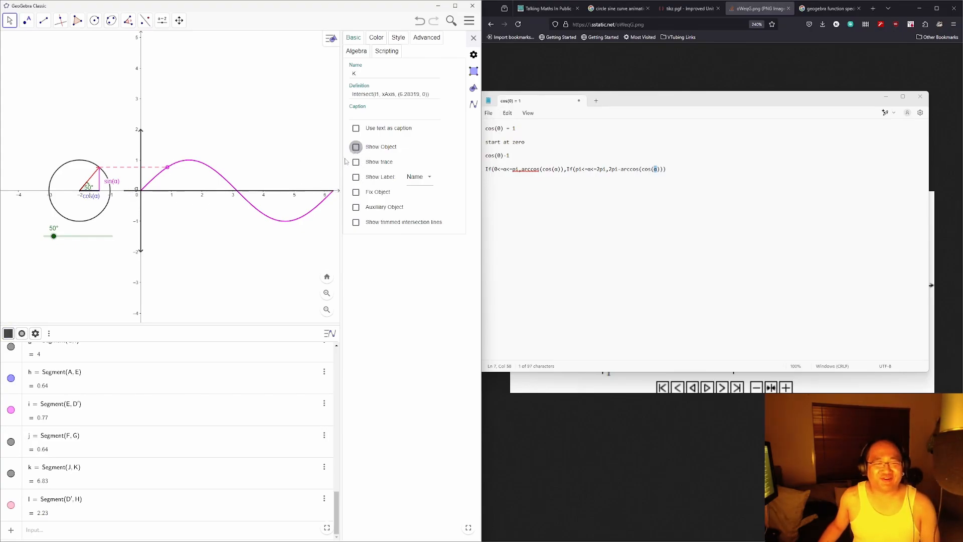
# Step: Give segment k arrowheads at both its start and its end
pyautogui.click(305, 191)
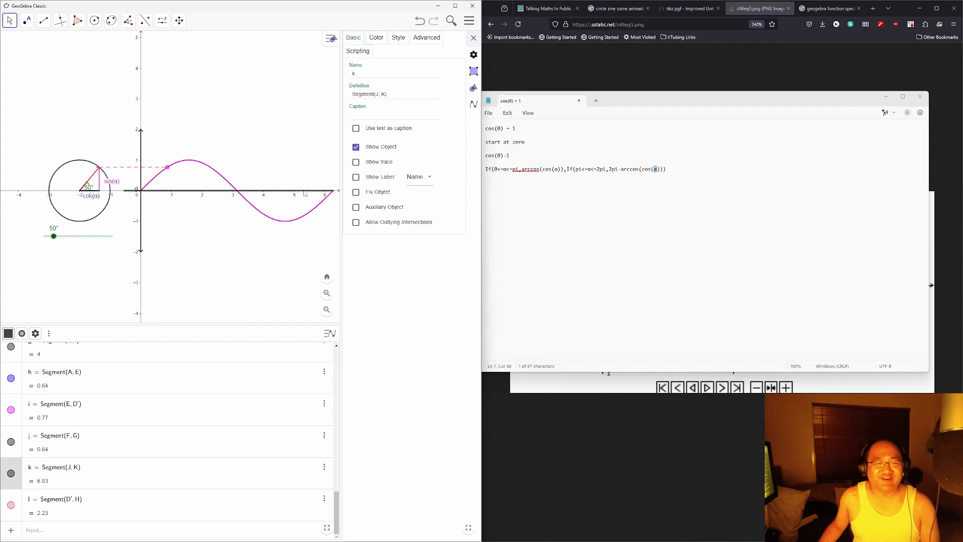
pyautogui.click(399, 37)
pyautogui.click(383, 131)
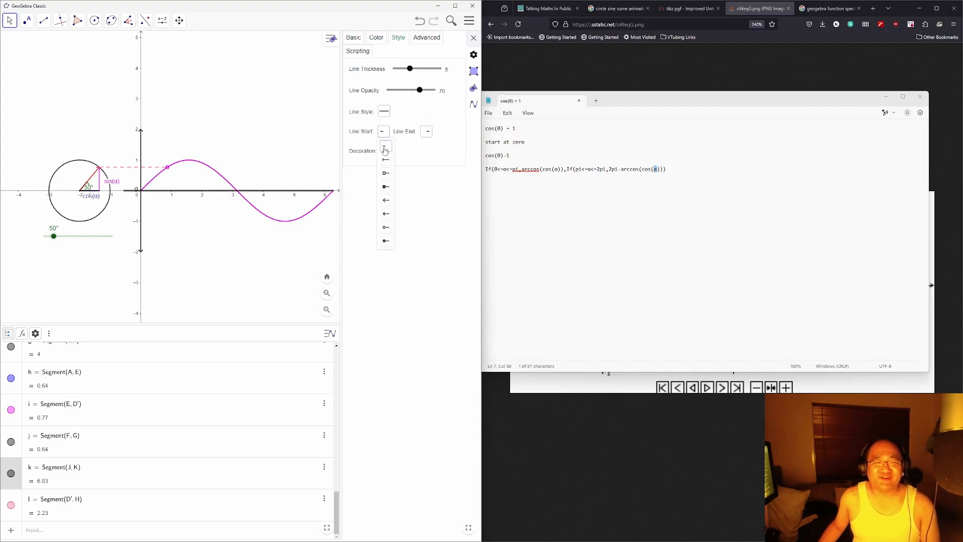
pyautogui.click(386, 196)
pyautogui.click(426, 131)
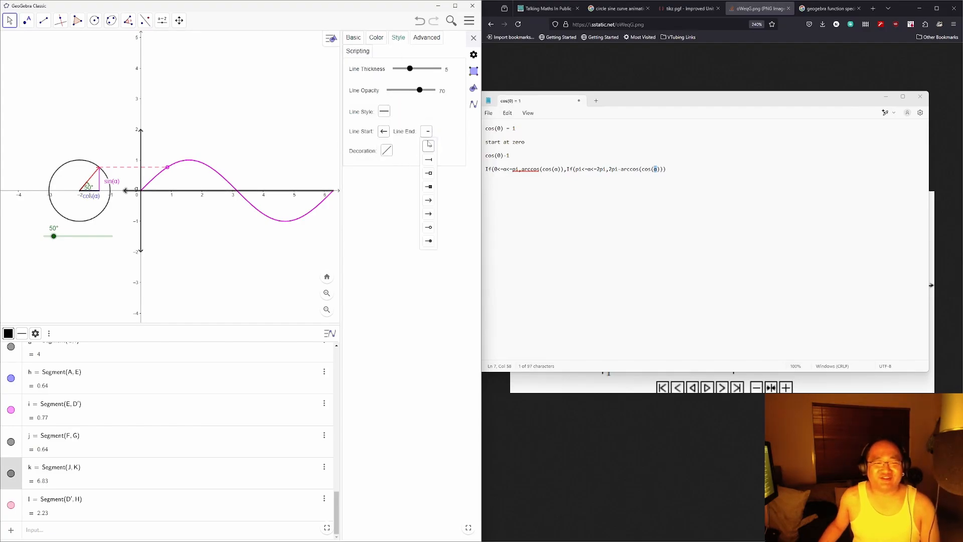
pyautogui.click(424, 202)
pyautogui.click(277, 246)
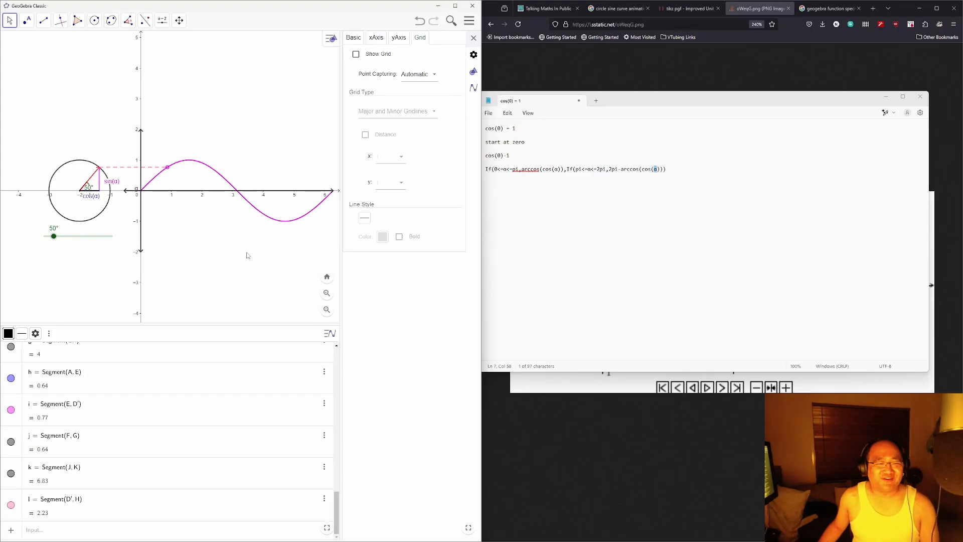
# Step: Make point K visible again from the Algebra view
pyautogui.moveTo(268, 250); pyautogui.dragTo(249, 245)
pyautogui.click(292, 189)
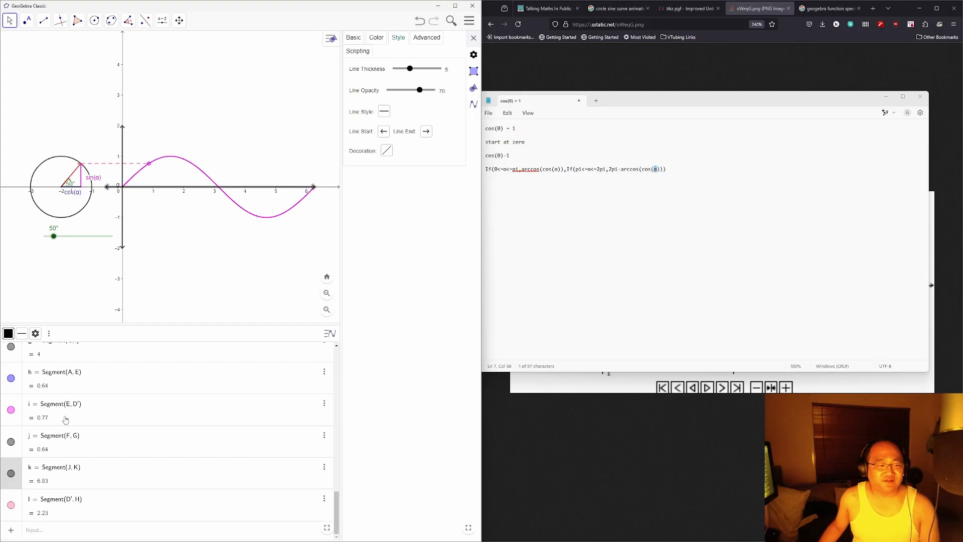
pyautogui.scroll(10, 61, 411)
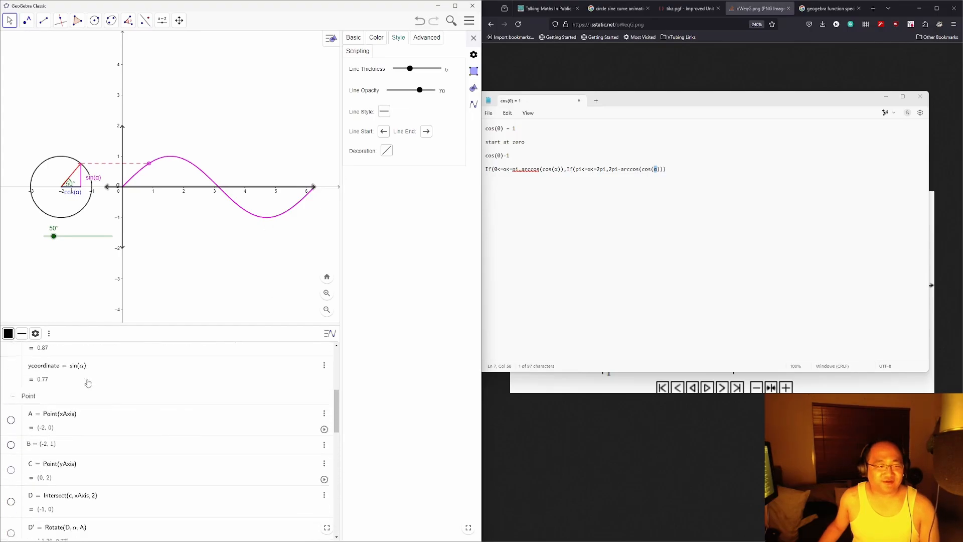
pyautogui.scroll(-5, 61, 412)
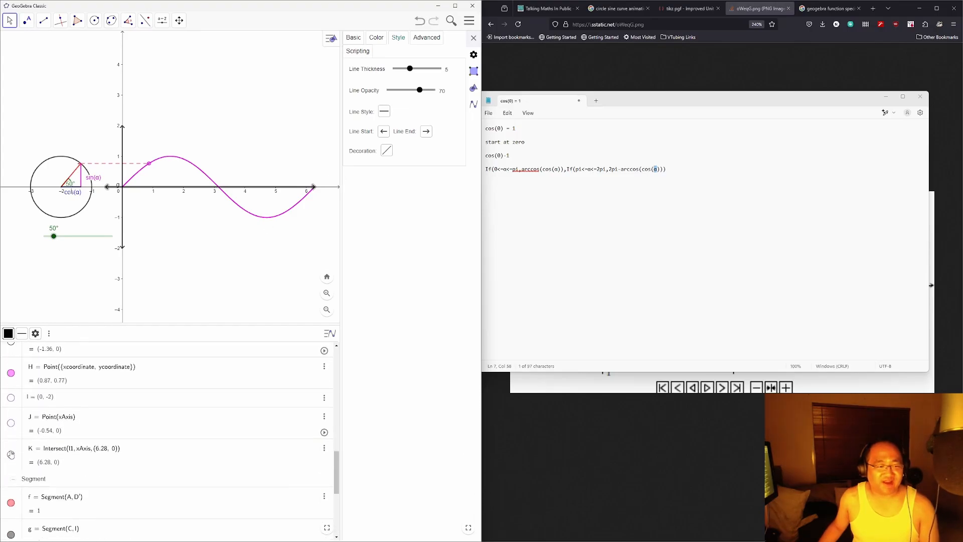
pyautogui.click(11, 455)
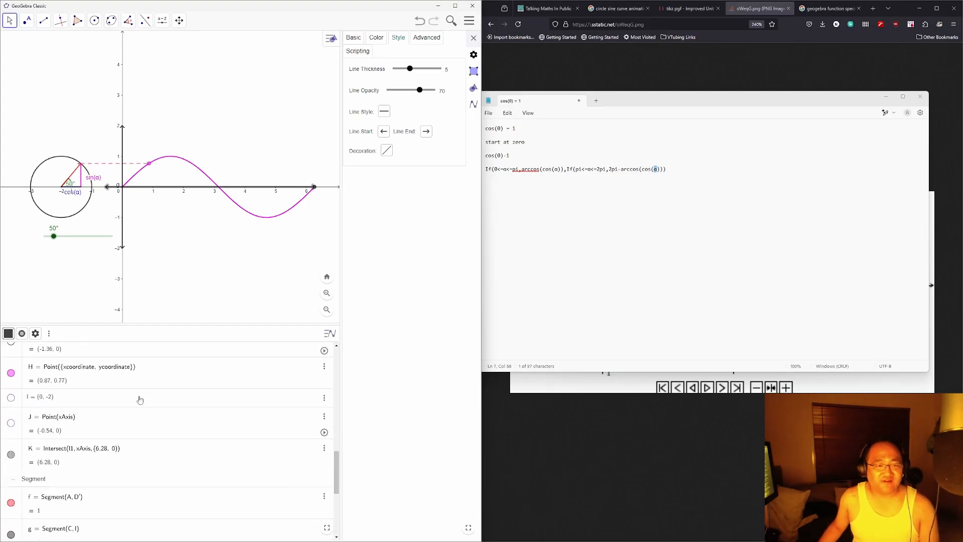
# Step: Redefine K's starting point from (6.28319, 0) to (0, 0), placing it at the origin
pyautogui.click(315, 188)
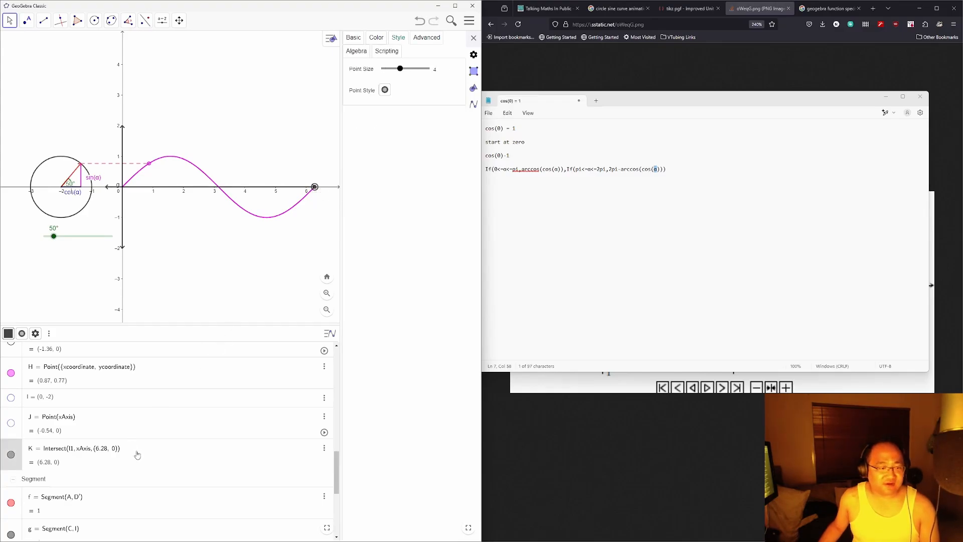
pyautogui.click(100, 453)
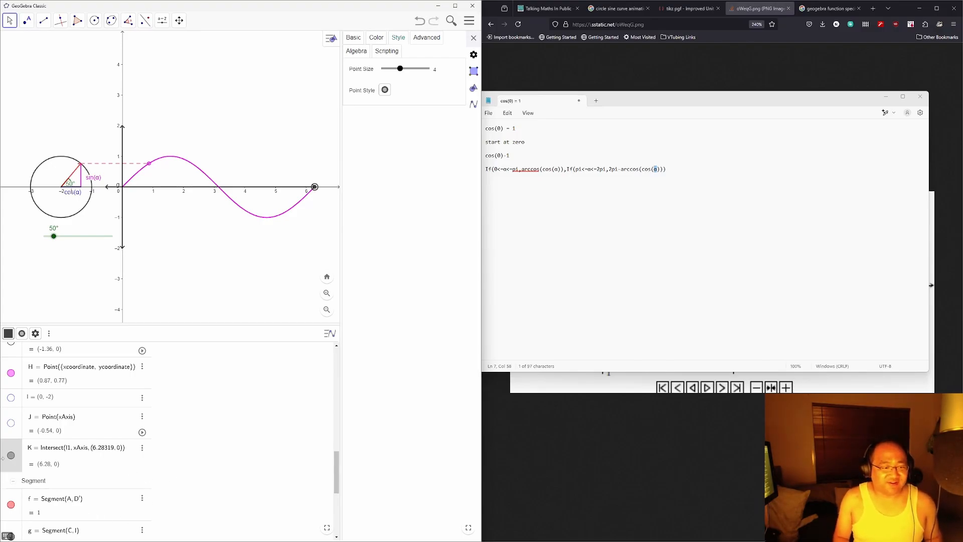
pyautogui.press('Delete')
pyautogui.write('0')
pyautogui.press('Return')
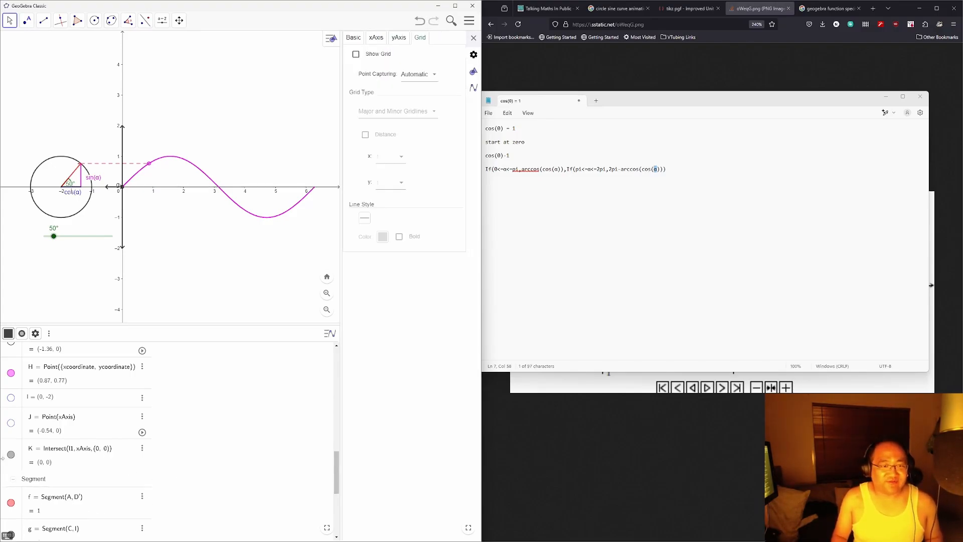
pyautogui.click(104, 450)
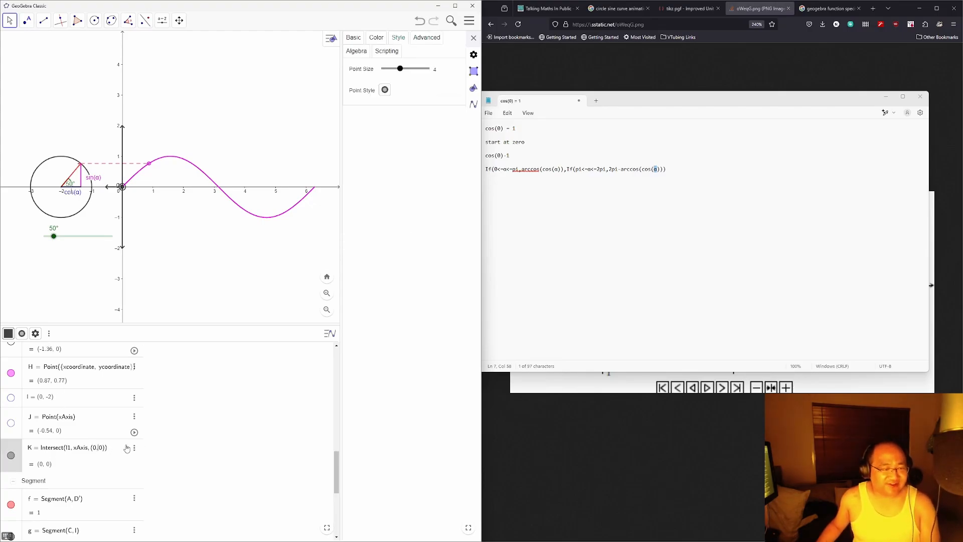
pyautogui.press('BackSpace')
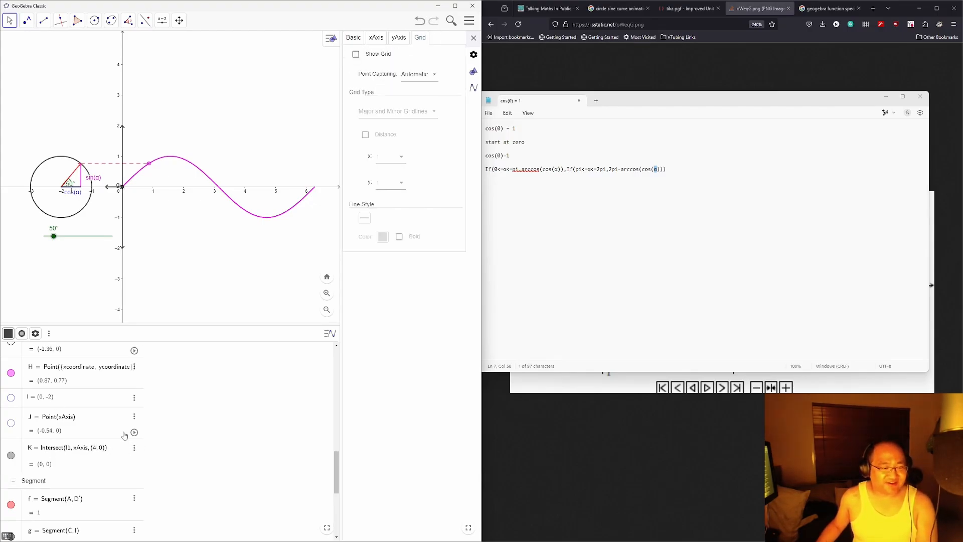
pyautogui.press('Return')
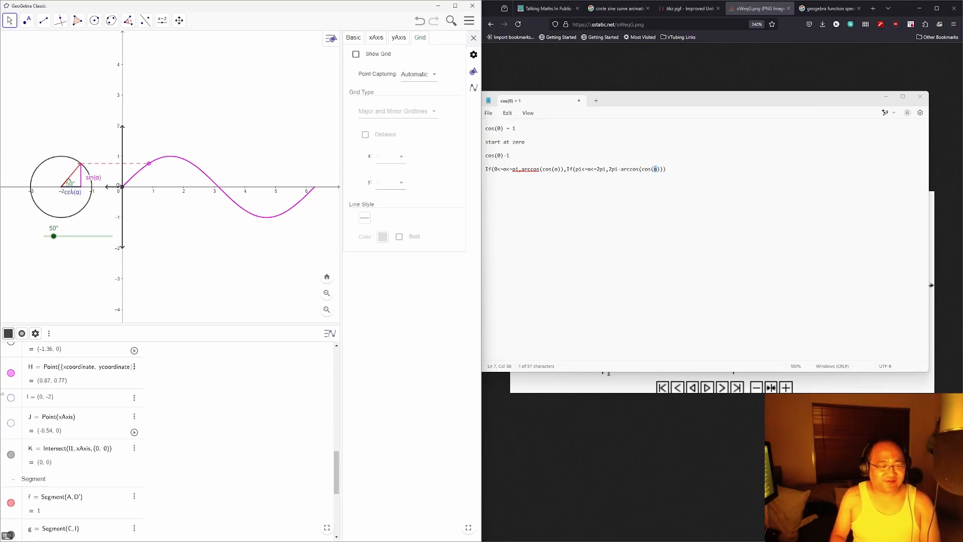
pyautogui.click(134, 448)
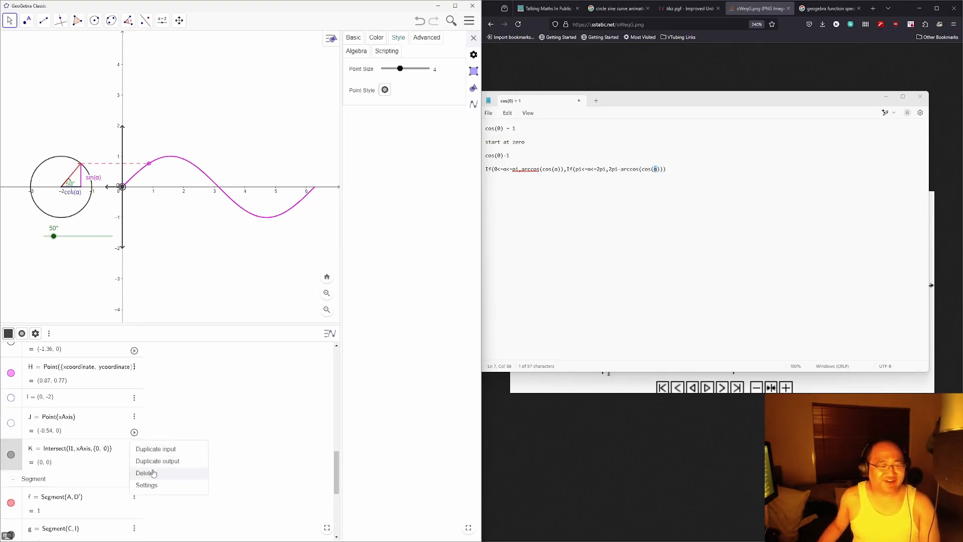
pyautogui.click(196, 395)
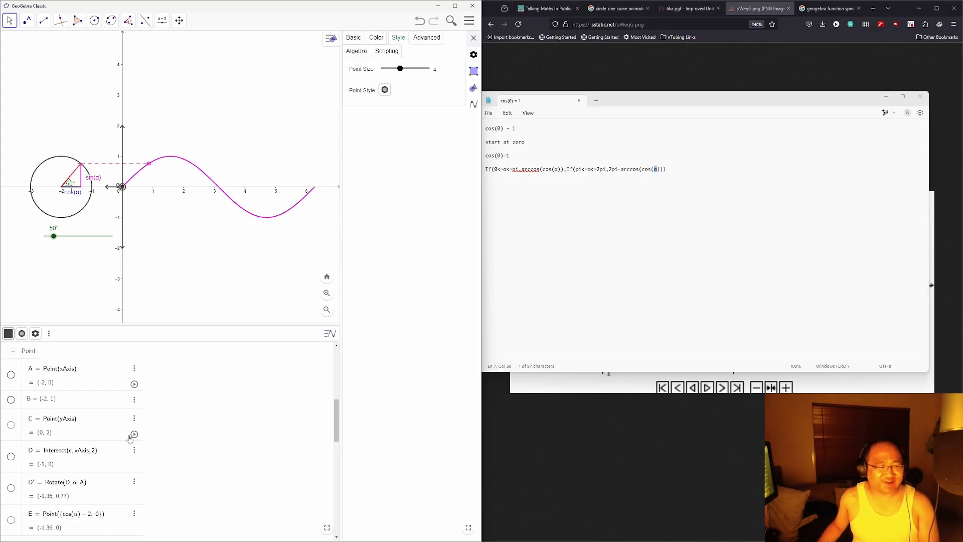
# Step: Inspect the origin point and the vertical arrow line's basic properties
pyautogui.scroll(-1, 139, 465)
pyautogui.scroll(1, 138, 463)
pyautogui.scroll(3, 138, 461)
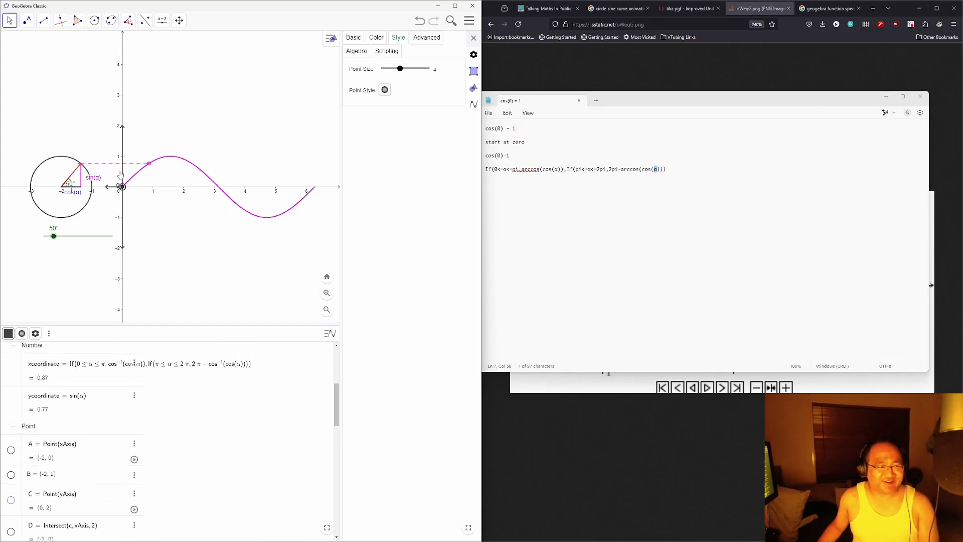
pyautogui.click(116, 190)
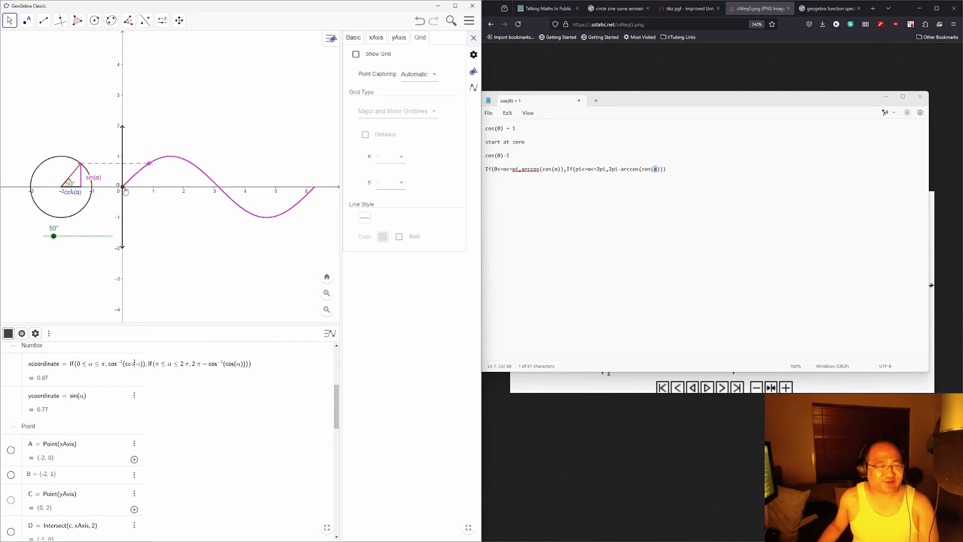
pyautogui.click(123, 188)
pyautogui.click(143, 208)
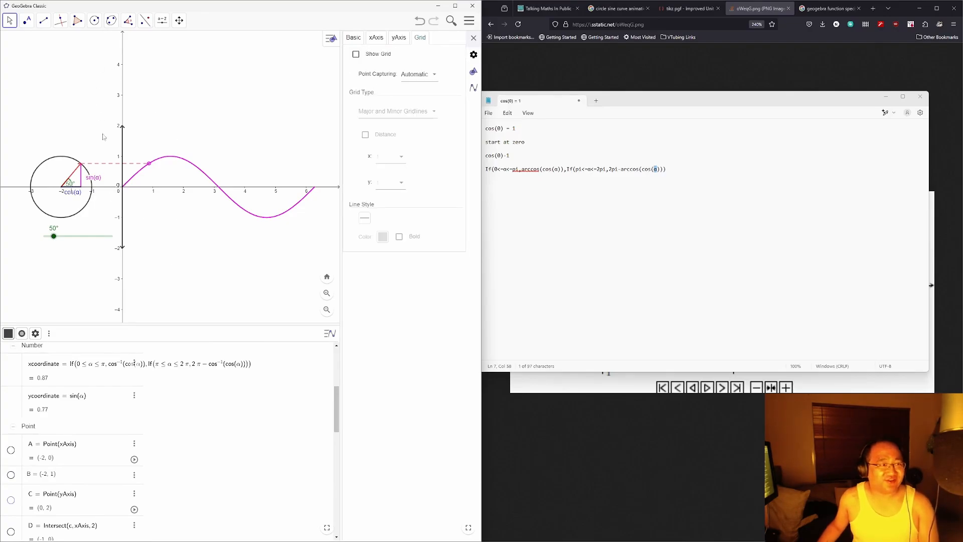
pyautogui.click(119, 187)
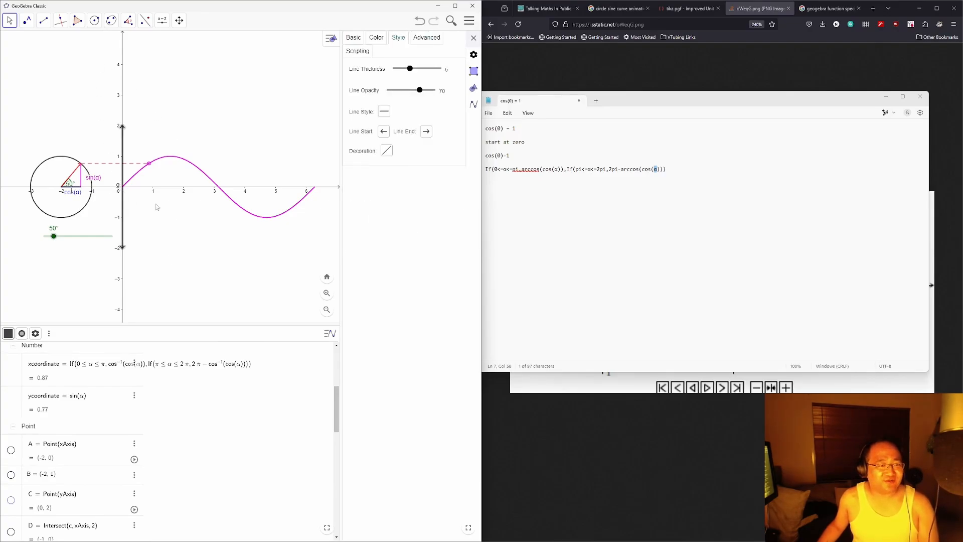
pyautogui.click(353, 37)
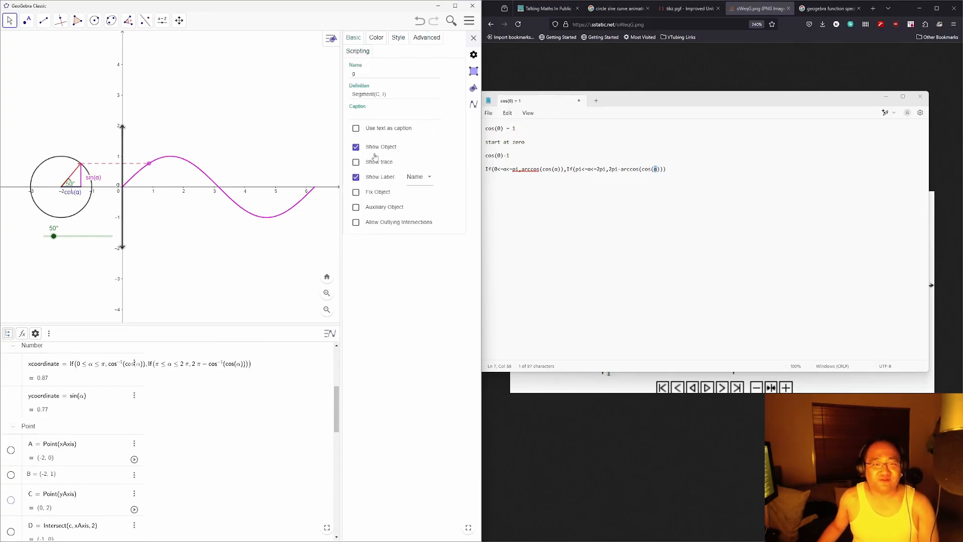
# Step: Draw a new segment k on the x-axis from K to L near x = 6.73
pyautogui.click(43, 20)
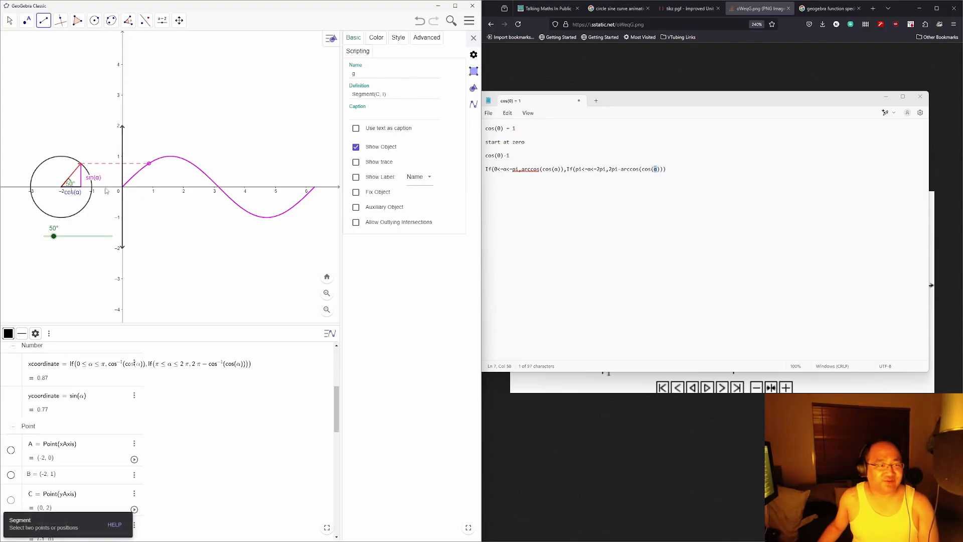
pyautogui.click(105, 187)
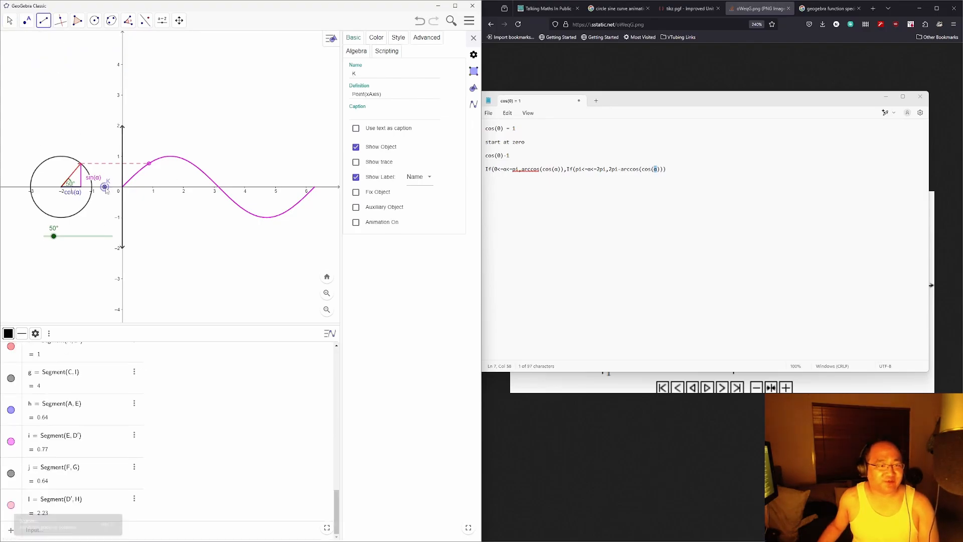
pyautogui.click(328, 187)
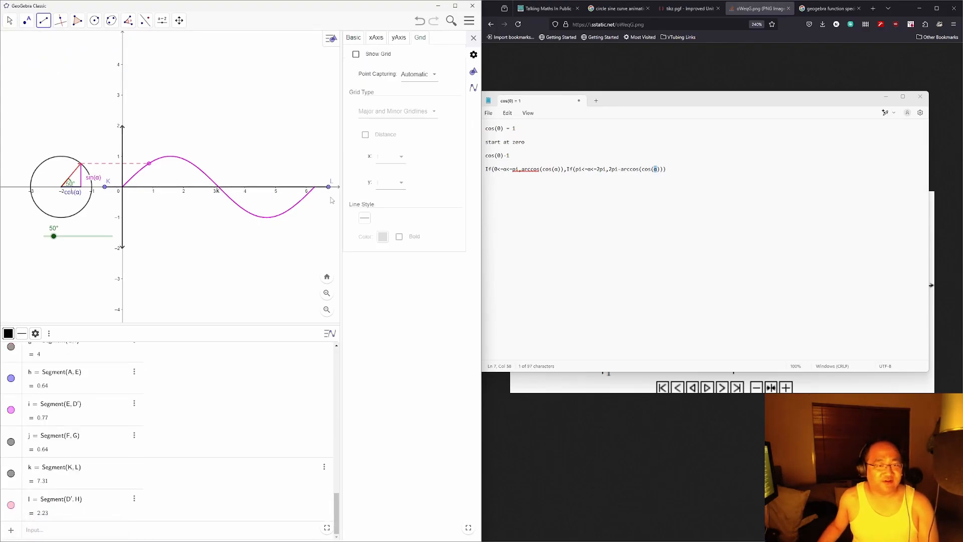
pyautogui.click(376, 37)
pyautogui.click(364, 38)
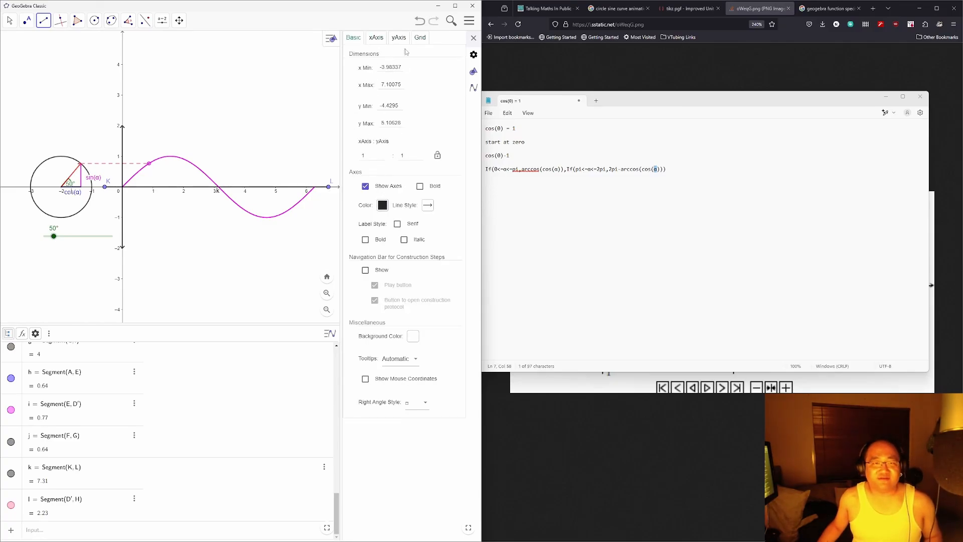
pyautogui.click(420, 39)
pyautogui.click(377, 38)
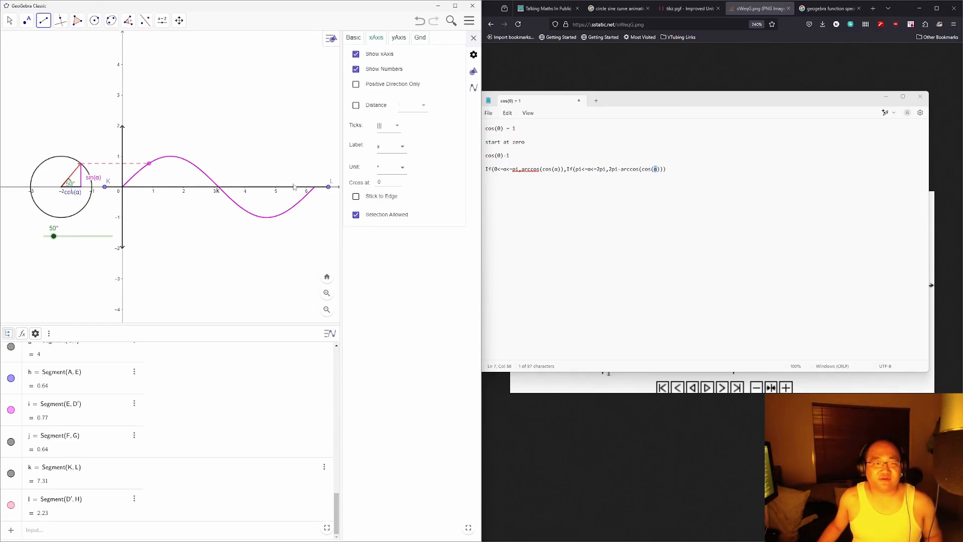
pyautogui.click(296, 188)
pyautogui.click(10, 20)
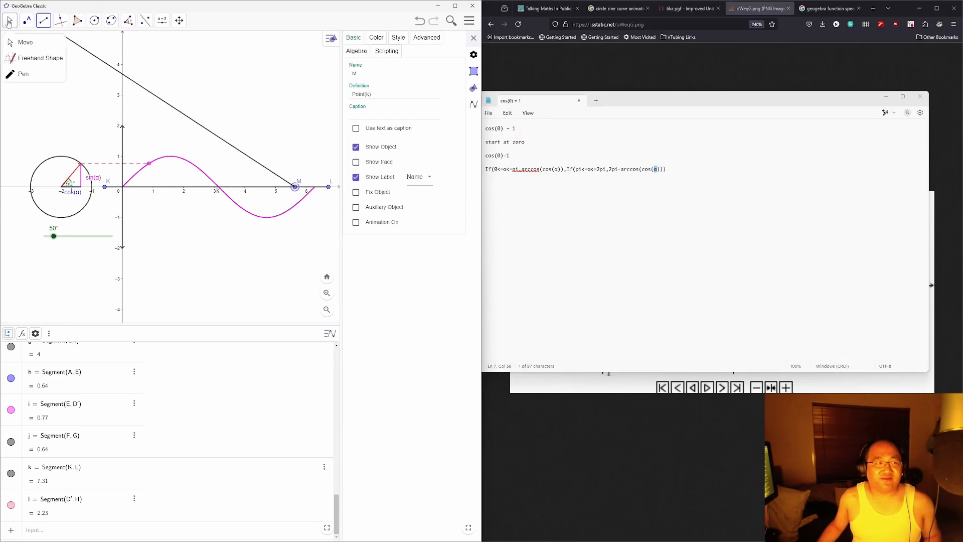
pyautogui.click(264, 189)
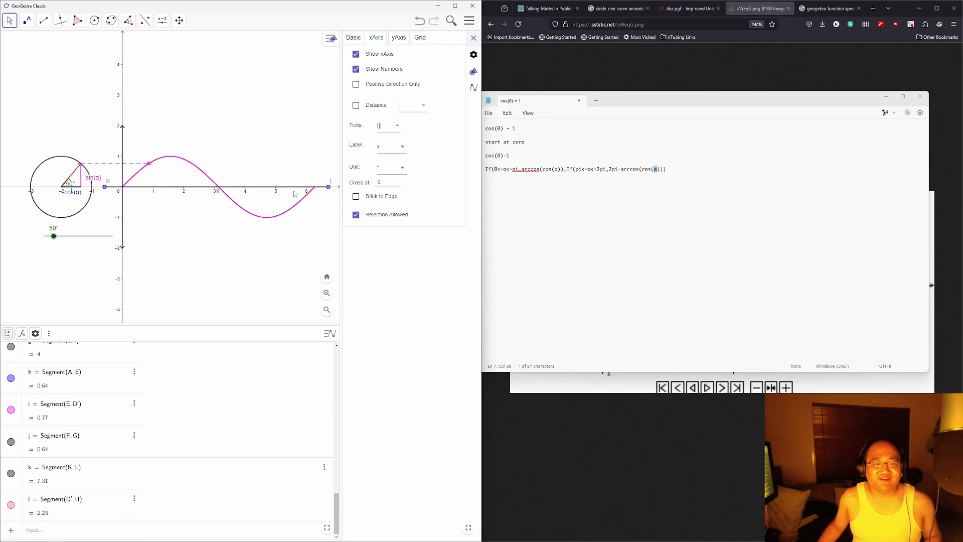
# Step: Hide segment k's label and give it arrowheads at both ends
pyautogui.click(278, 189)
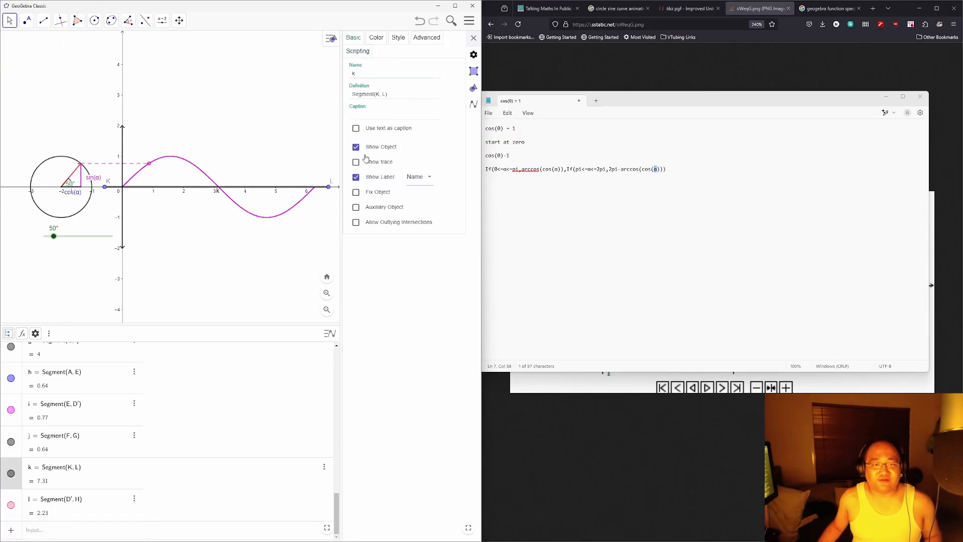
pyautogui.click(356, 177)
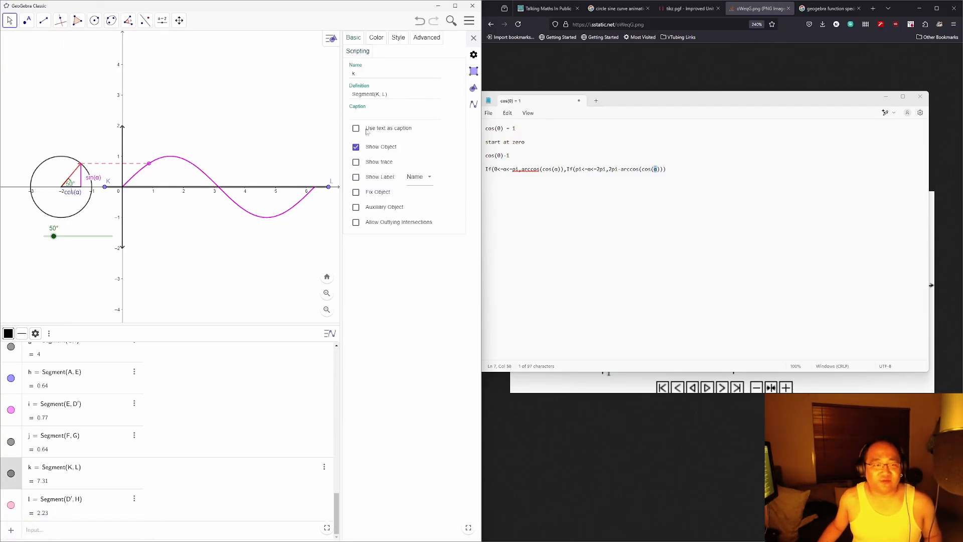
pyautogui.click(377, 39)
pyautogui.click(397, 40)
pyautogui.click(383, 131)
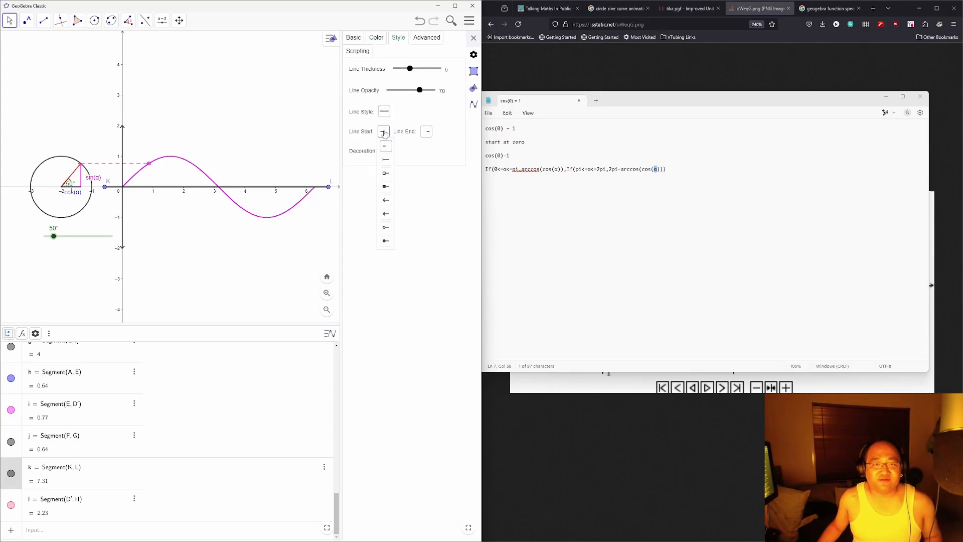
pyautogui.click(386, 210)
pyautogui.click(428, 131)
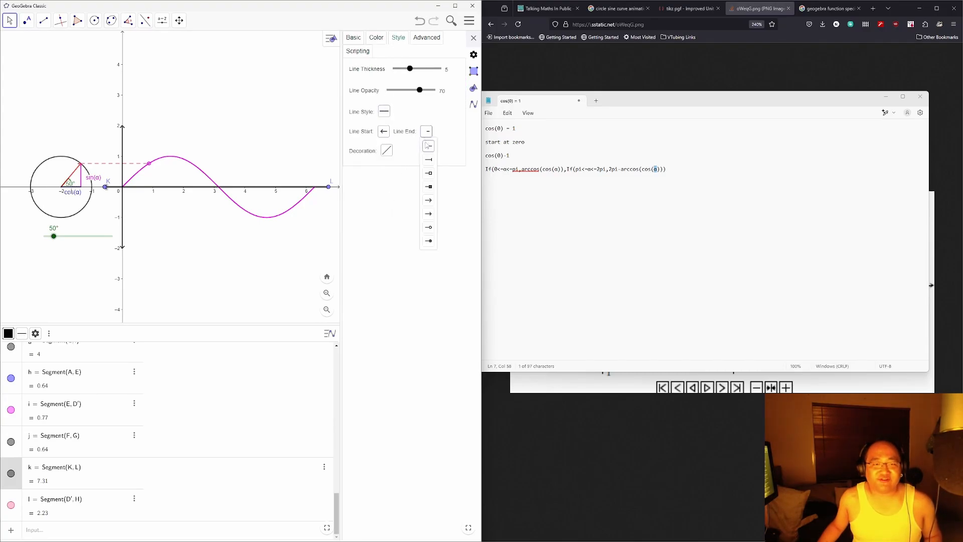
pyautogui.click(428, 214)
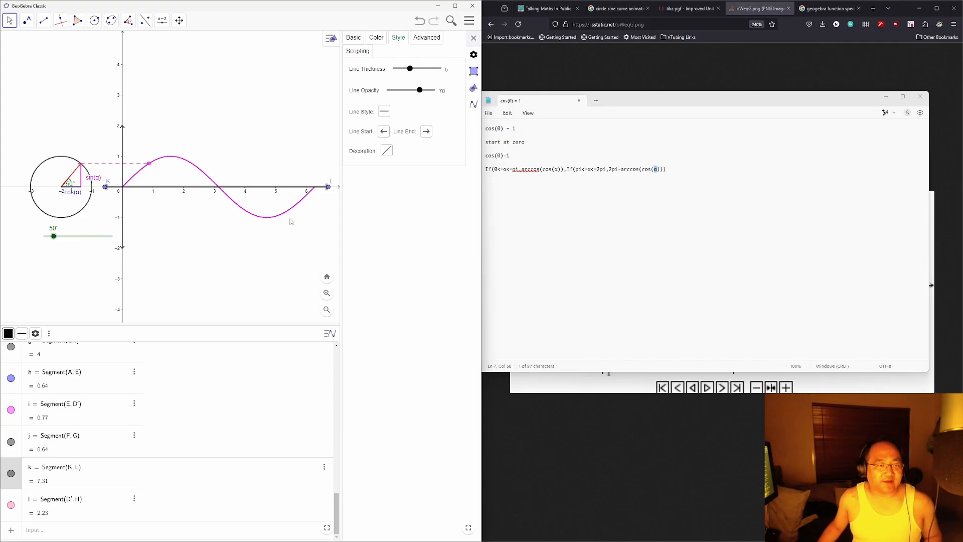
# Step: Hide points K and L
pyautogui.rightClick(108, 187)
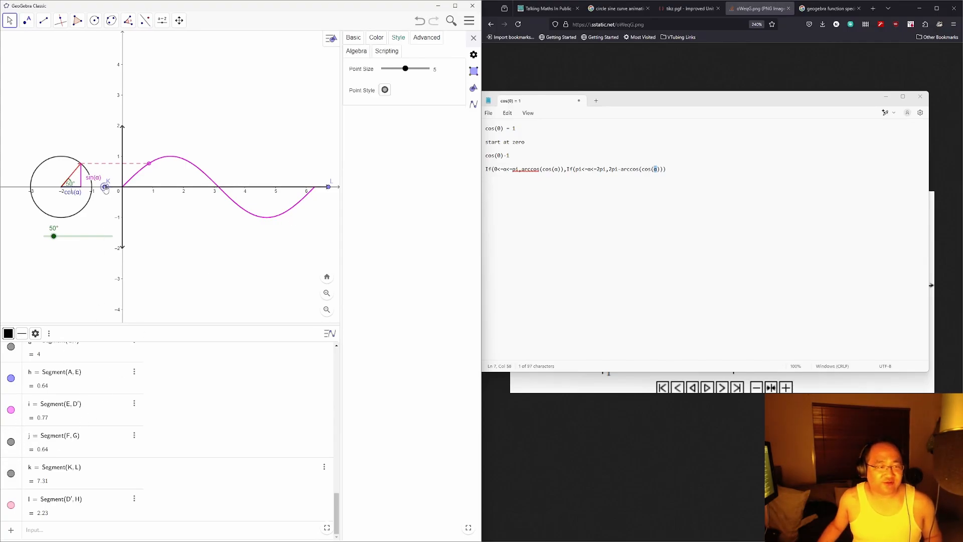
pyautogui.click(145, 221)
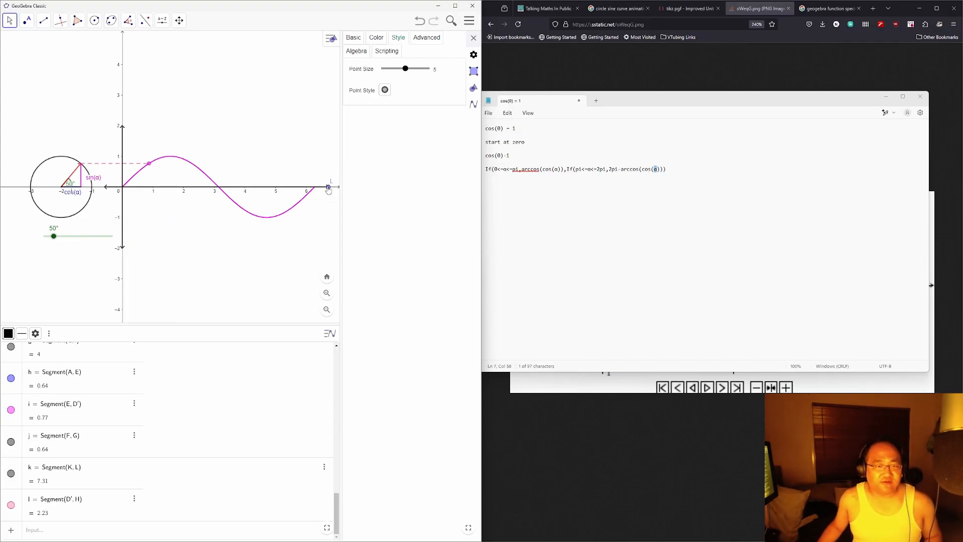
pyautogui.rightClick(329, 188)
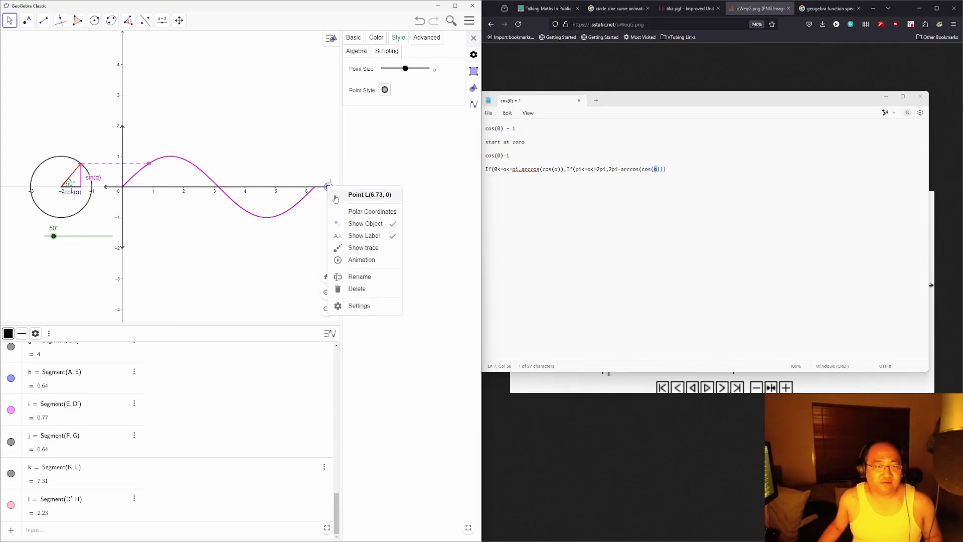
pyautogui.click(351, 224)
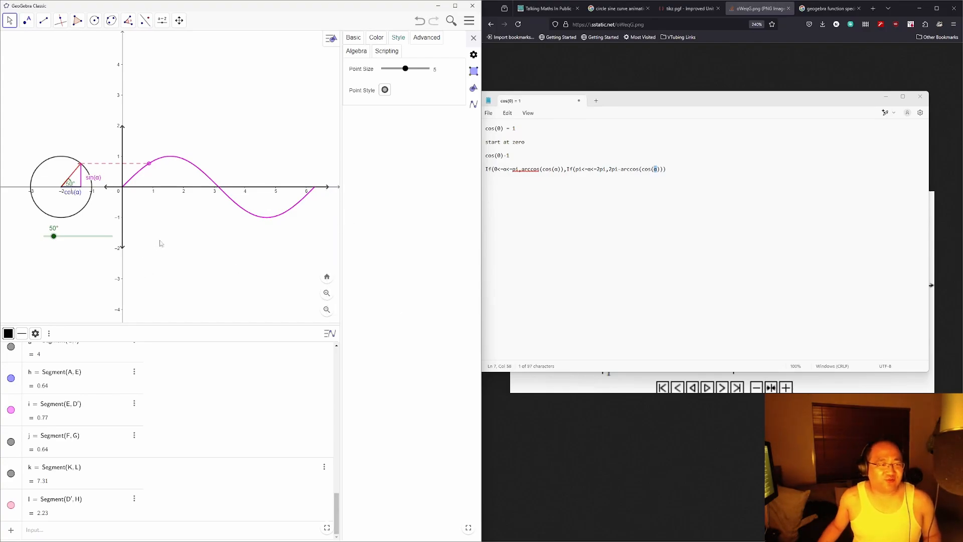
# Step: Hide the built-in x- and y-axes and move the α slider up-left
pyautogui.click(208, 256)
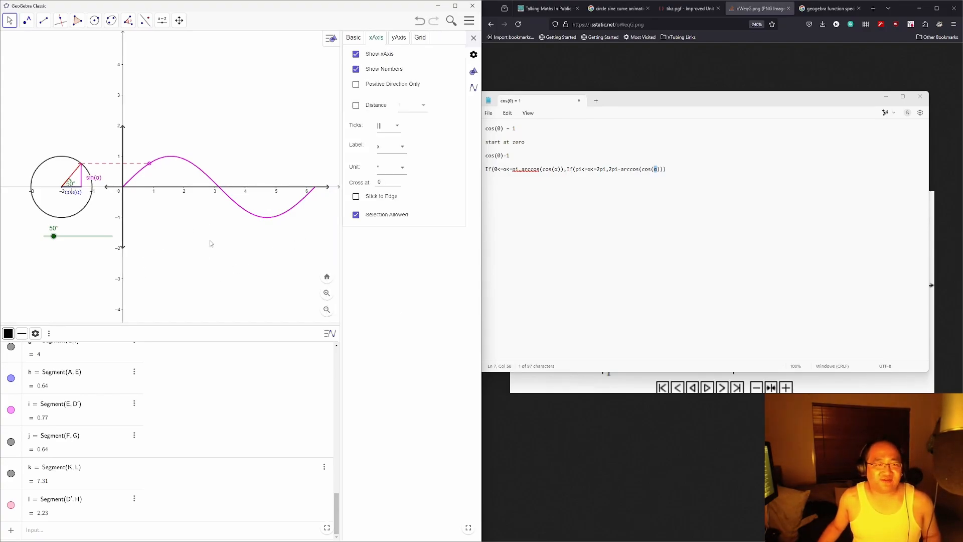
pyautogui.click(356, 53)
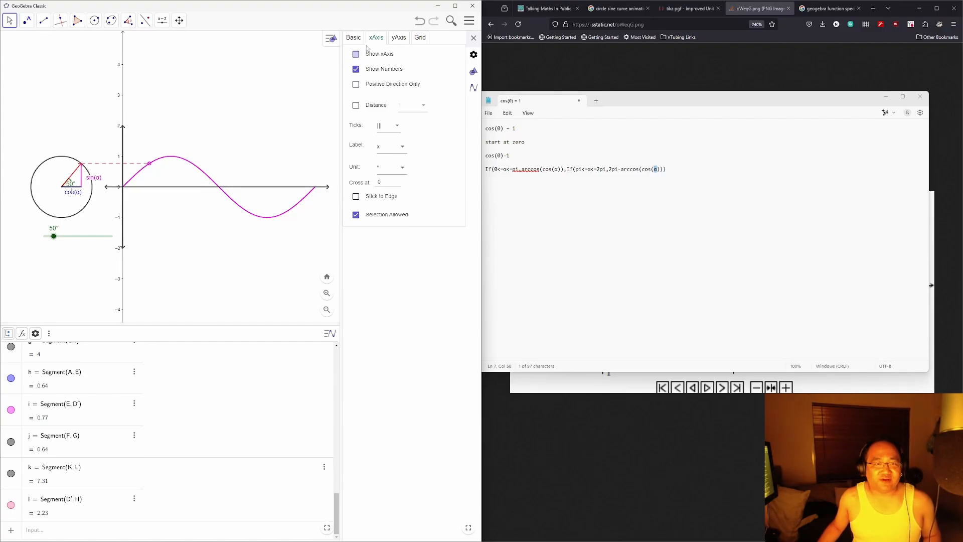
pyautogui.click(399, 38)
pyautogui.click(356, 54)
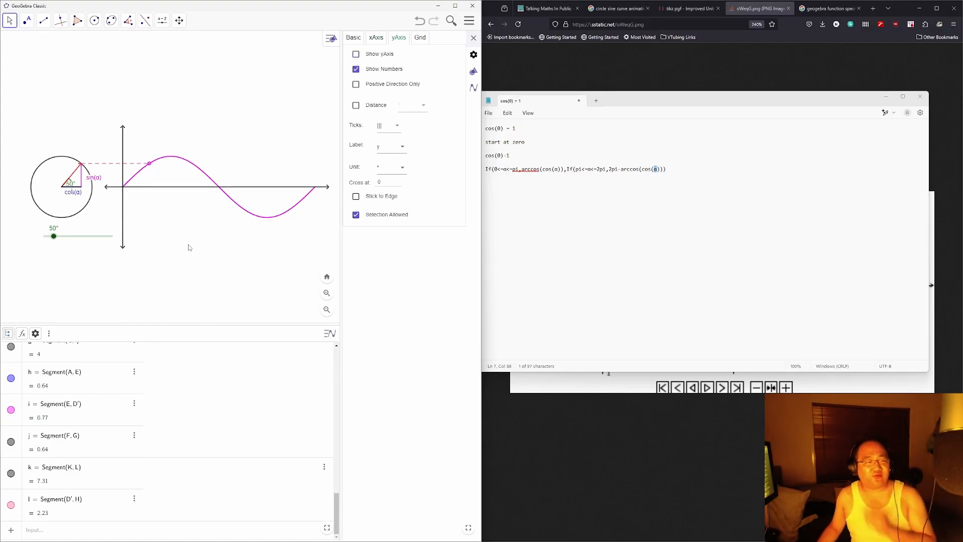
pyautogui.moveTo(76, 239)
pyautogui.mouseDown()
pyautogui.moveTo(46, 241)
pyautogui.moveTo(98, 242)
pyautogui.moveTo(39, 239)
pyautogui.mouseUp()
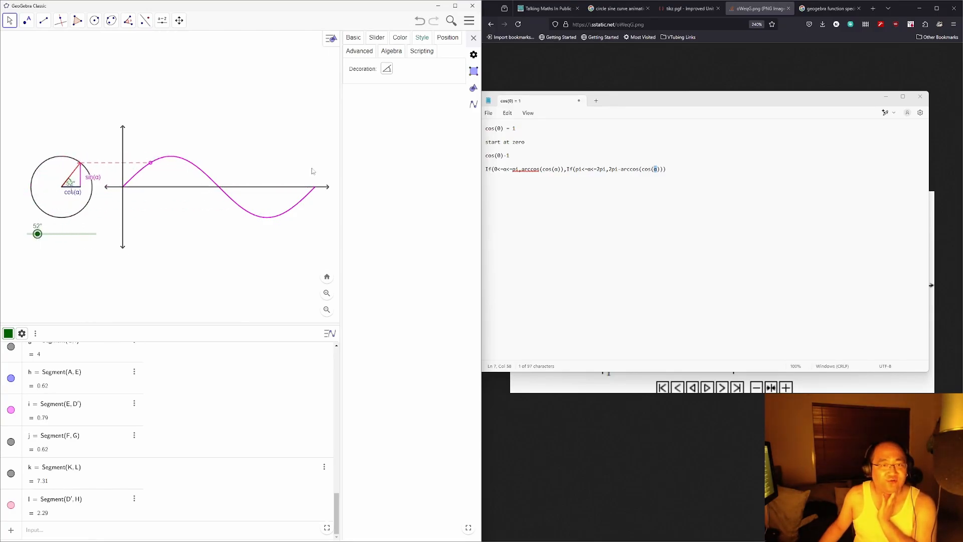
# Step: Keep the x-axis hidden and show the y-axis with its numbers
pyautogui.click(175, 63)
pyautogui.click(376, 37)
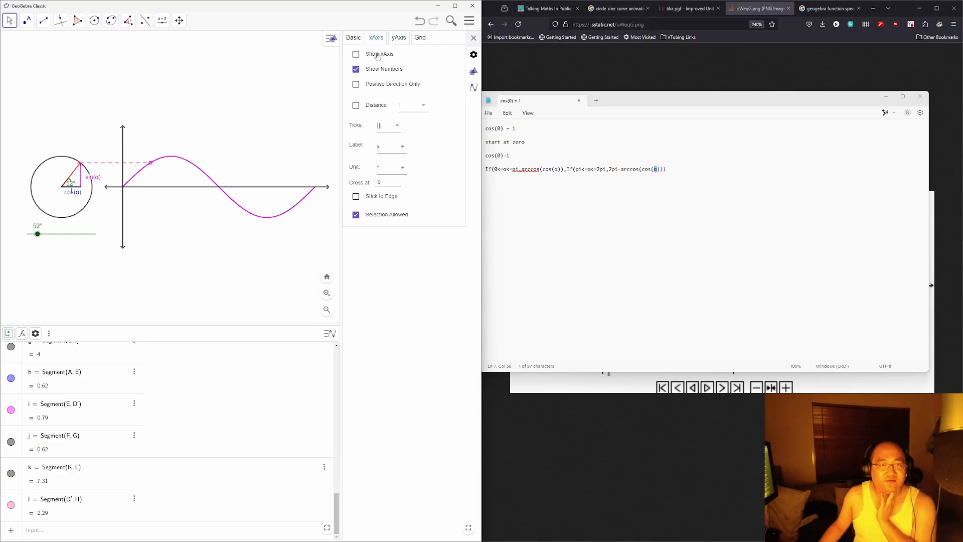
pyautogui.click(377, 57)
pyautogui.click(399, 38)
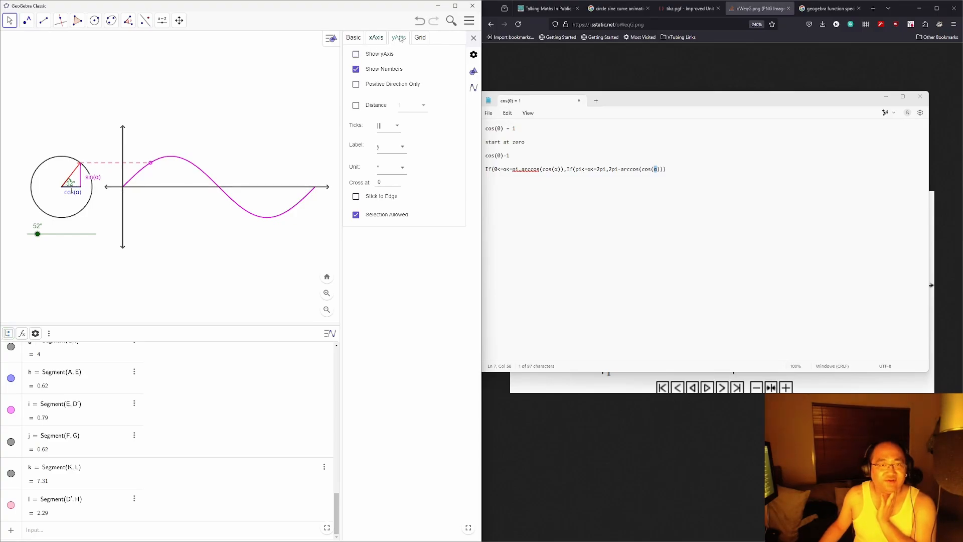
pyautogui.click(382, 57)
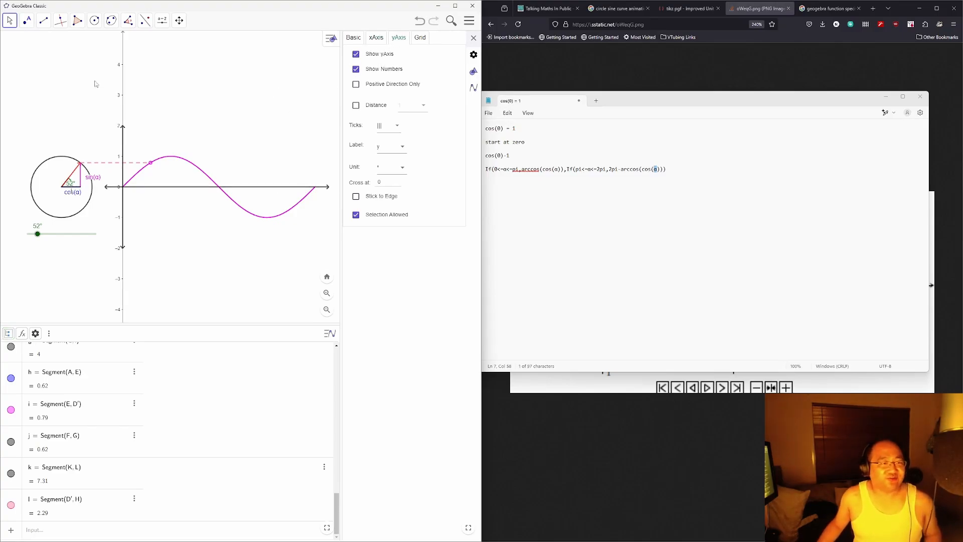
# Step: Place point M at y = 1 and point N at y = -1 on the y-axis, then select M
pyautogui.click(27, 20)
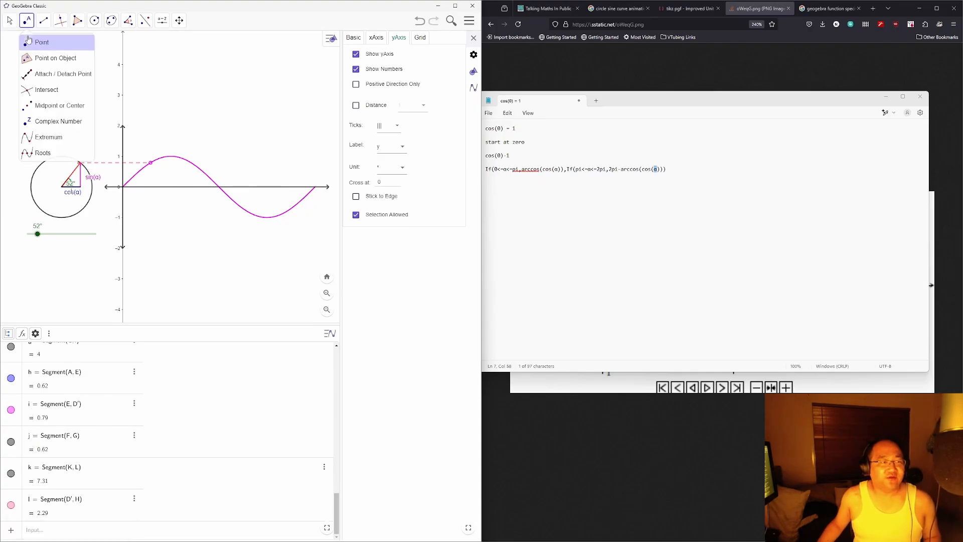
pyautogui.click(40, 43)
pyautogui.click(123, 156)
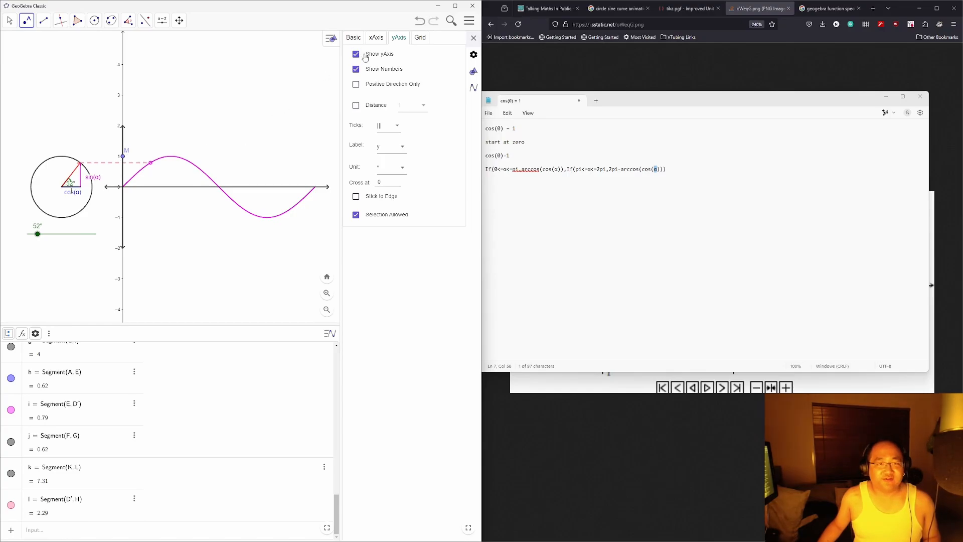
pyautogui.click(123, 218)
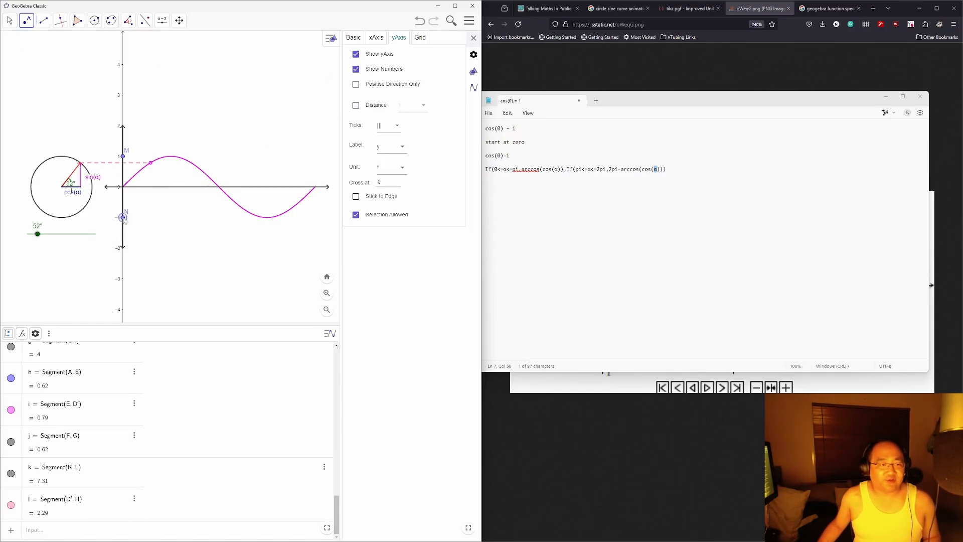
pyautogui.click(9, 21)
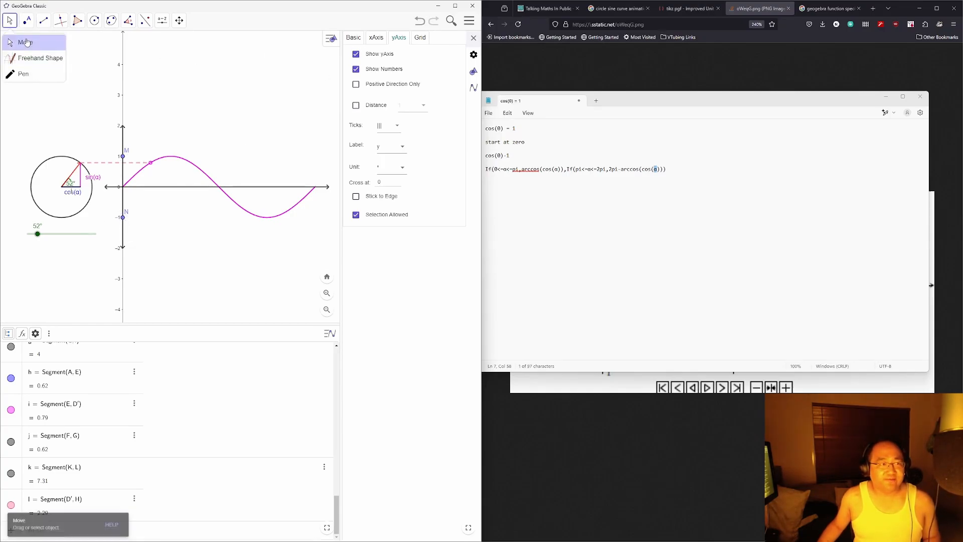
pyautogui.click(123, 156)
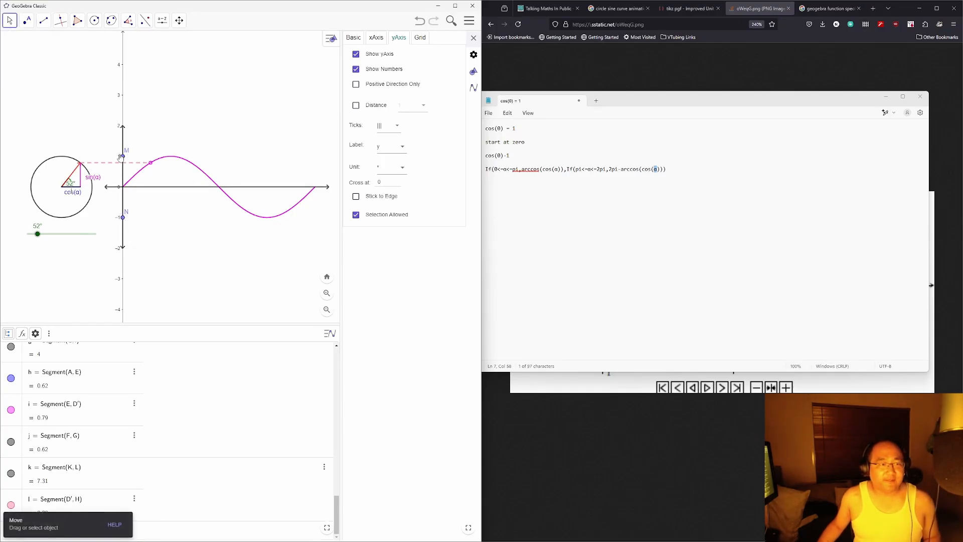
# Step: Give point M the caption -1 and colour it black
pyautogui.click(354, 37)
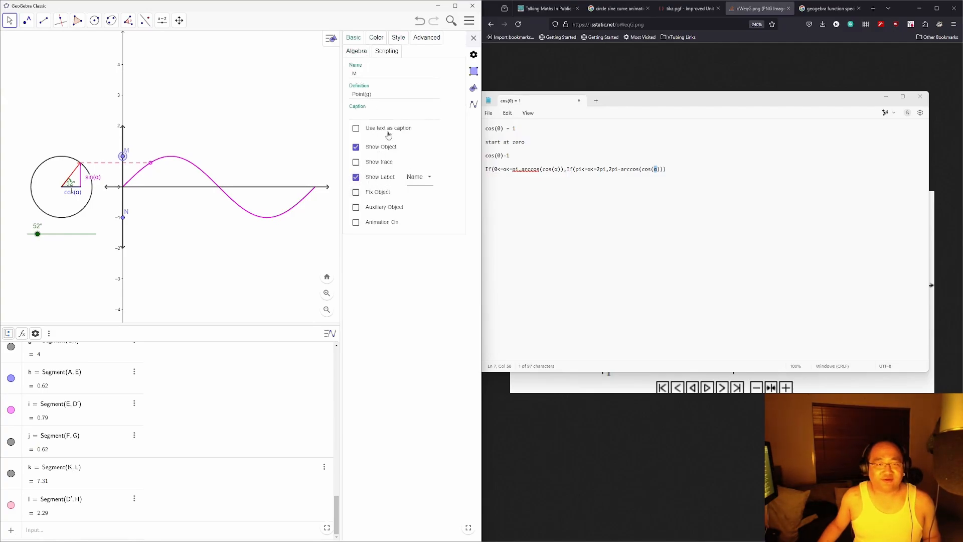
pyautogui.click(393, 116)
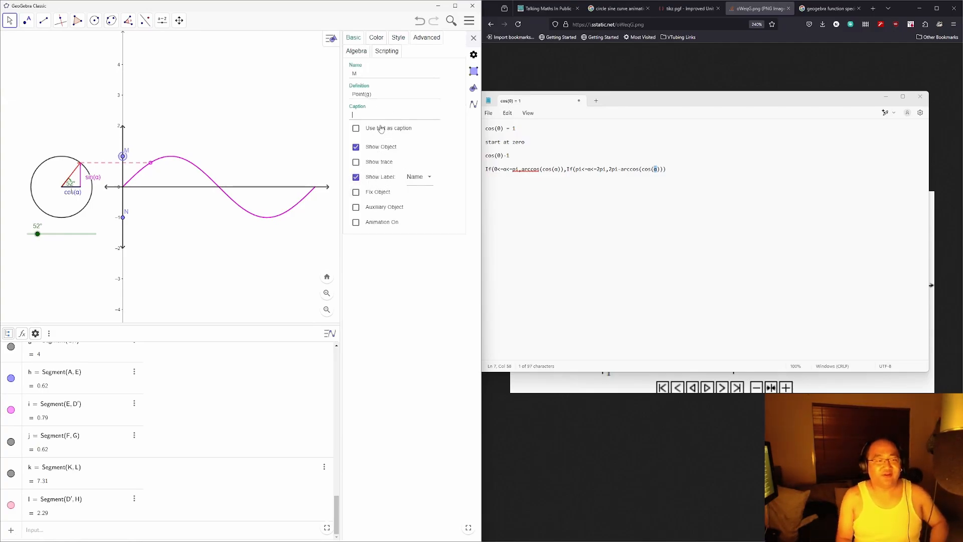
pyautogui.write('-1')
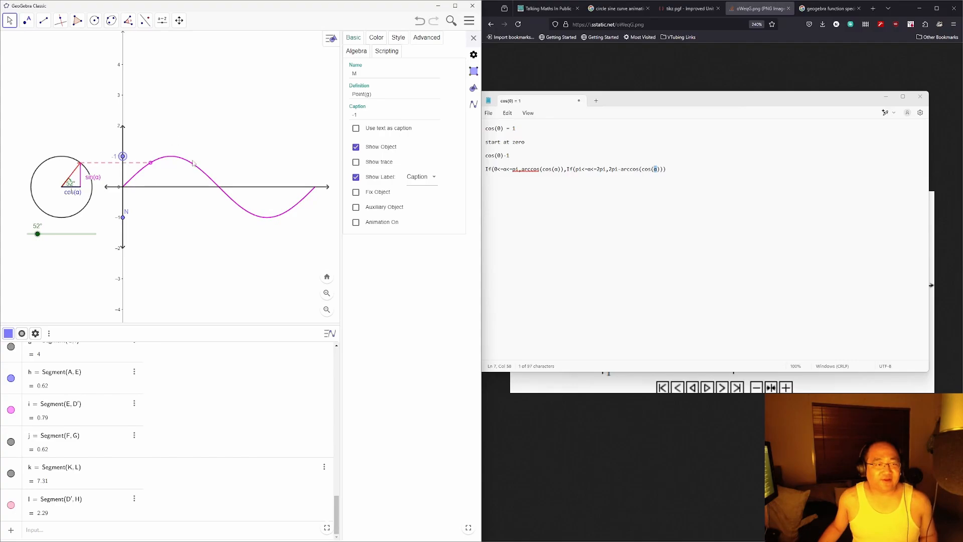
pyautogui.click(358, 148)
pyautogui.click(356, 148)
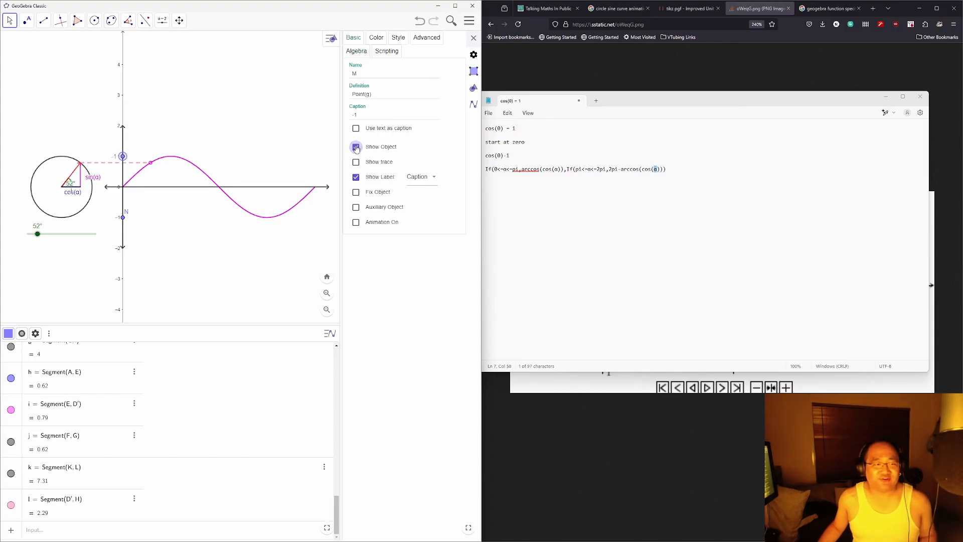
pyautogui.click(377, 36)
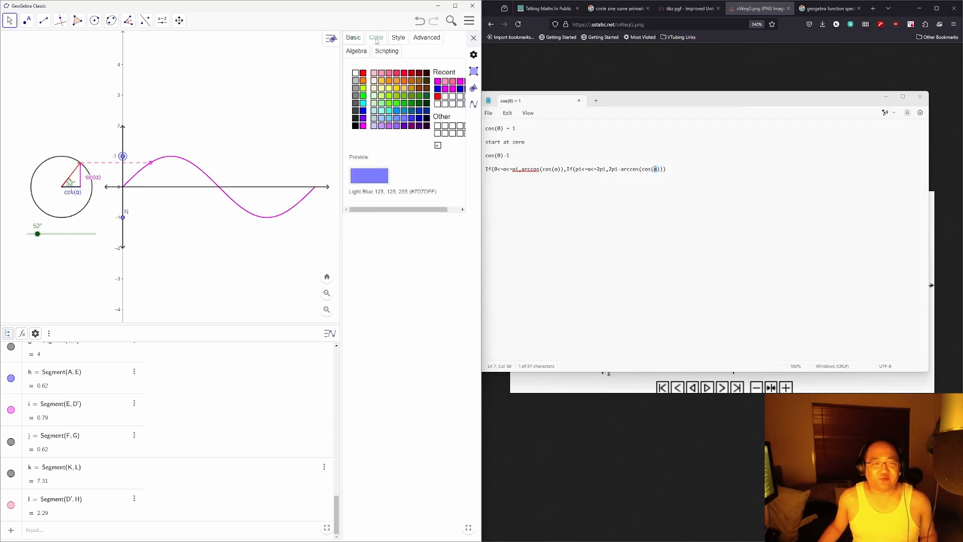
pyautogui.click(355, 126)
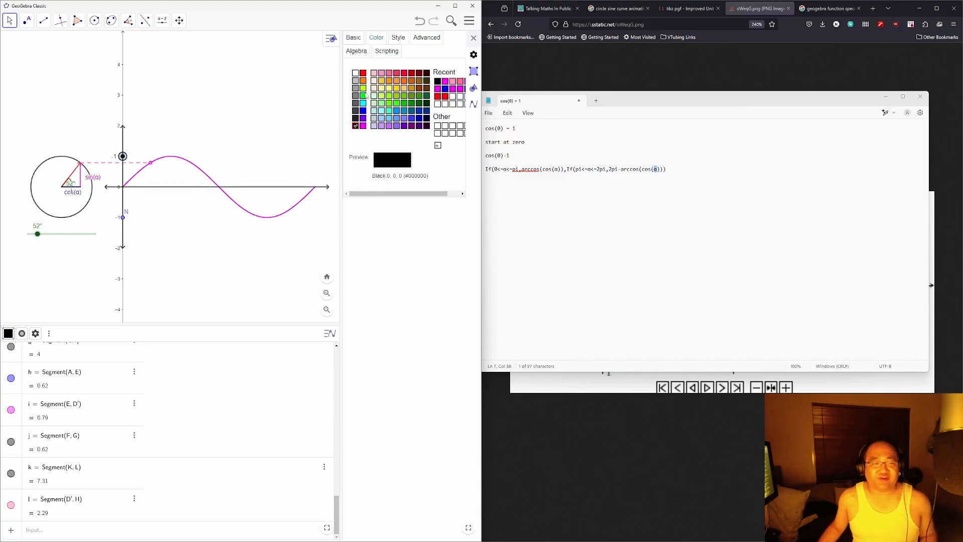
# Step: Shrink point M to point size 1, leaving its point style unchanged
pyautogui.click(398, 37)
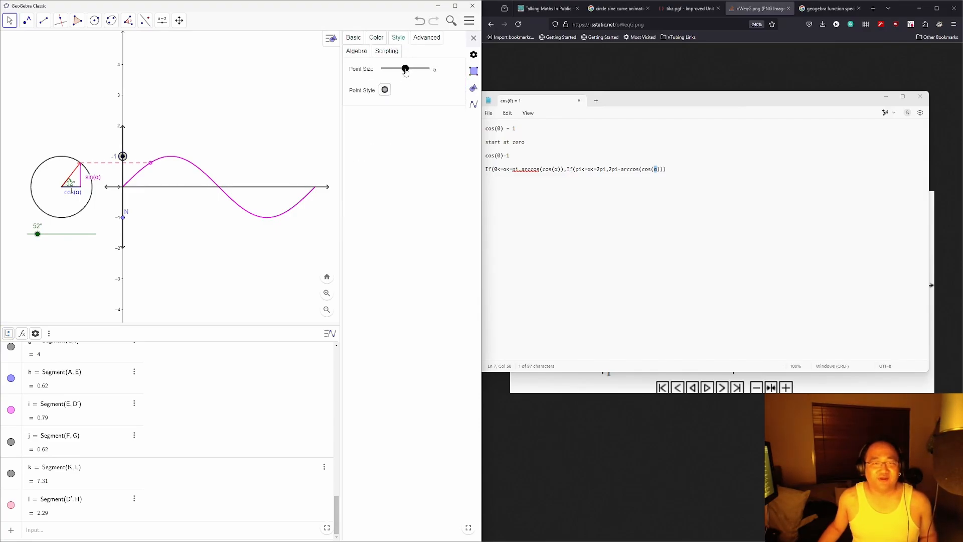
pyautogui.moveTo(405, 69); pyautogui.dragTo(361, 73)
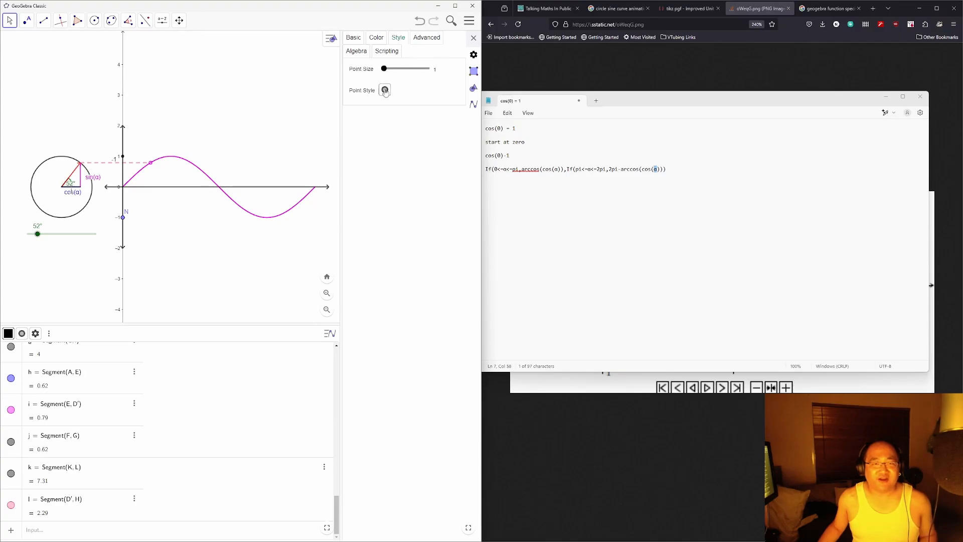
pyautogui.click(385, 90)
pyautogui.click(385, 90)
pyautogui.click(424, 40)
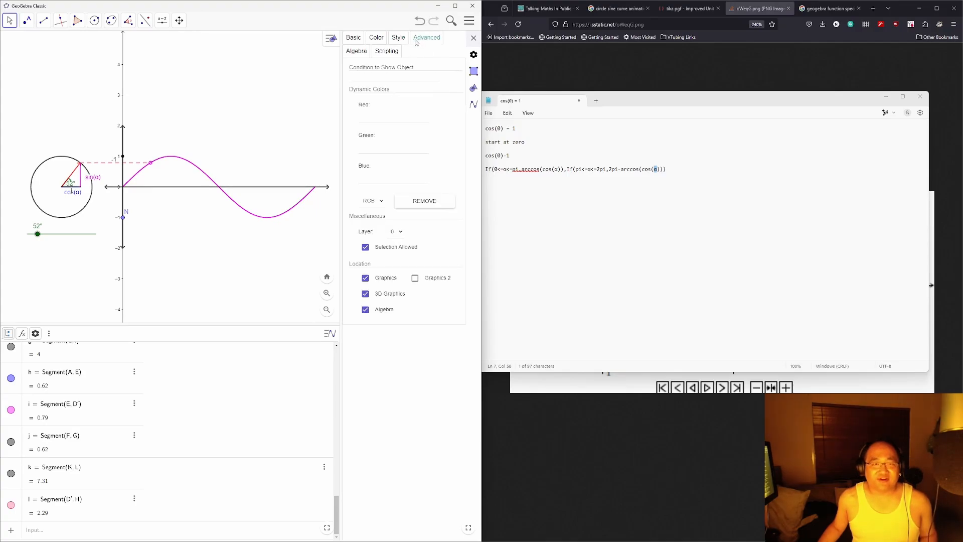
pyautogui.click(398, 38)
pyautogui.click(376, 38)
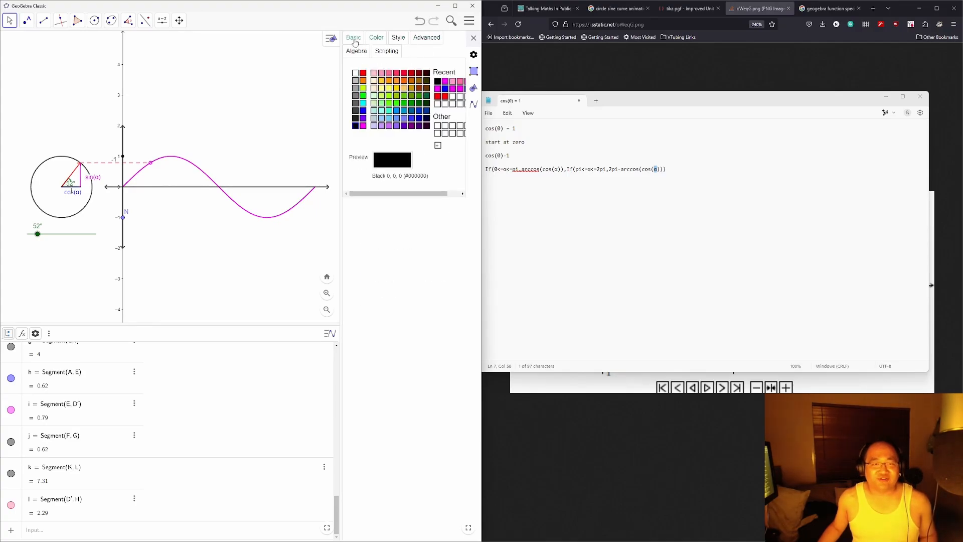
pyautogui.click(354, 39)
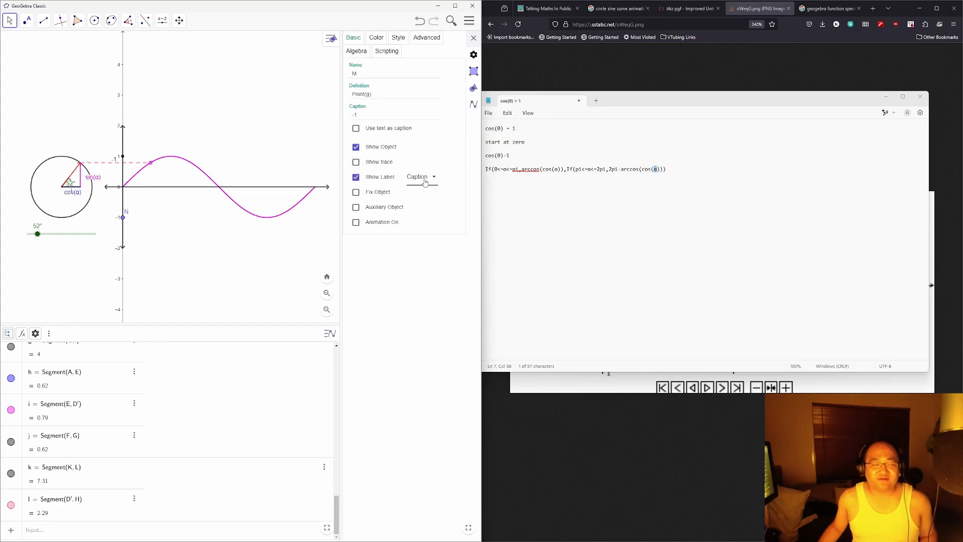
# Step: Review M's style, colour, algebra and advanced settings, keeping its size small
pyautogui.click(398, 38)
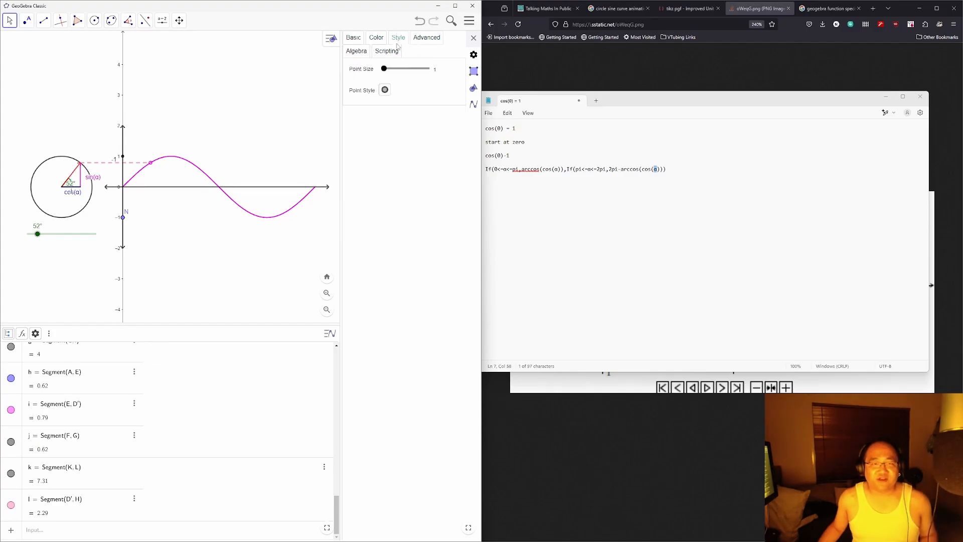
pyautogui.click(386, 93)
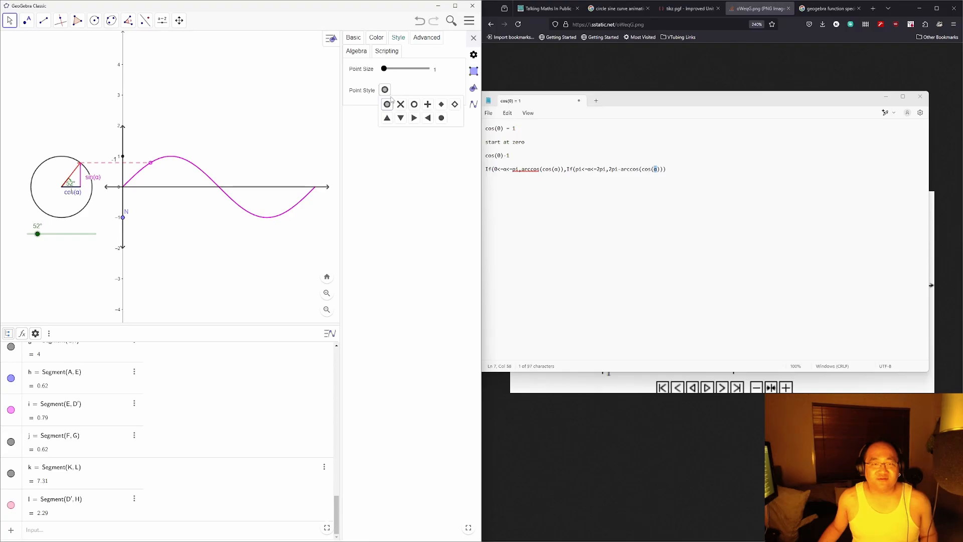
pyautogui.click(404, 89)
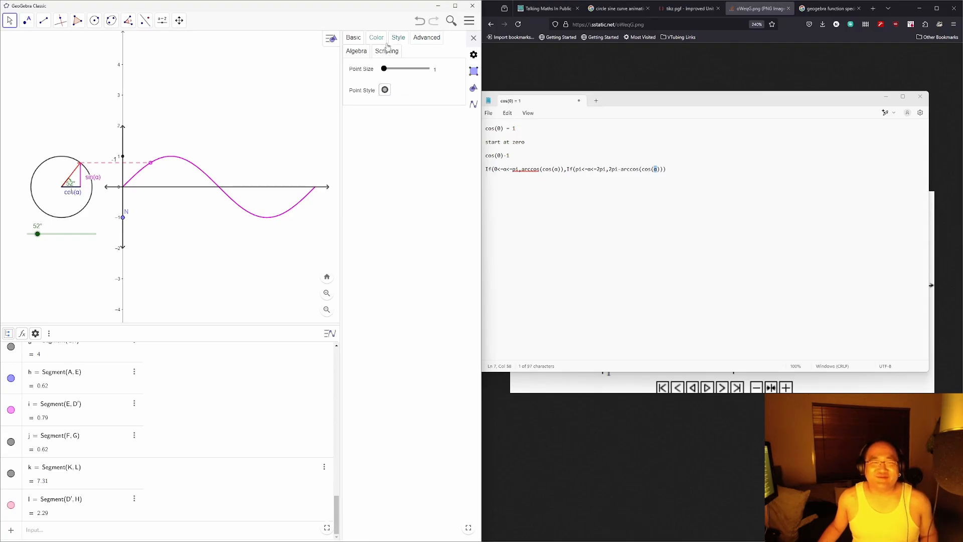
pyautogui.click(376, 38)
pyautogui.click(357, 51)
pyautogui.click(377, 38)
pyautogui.click(426, 38)
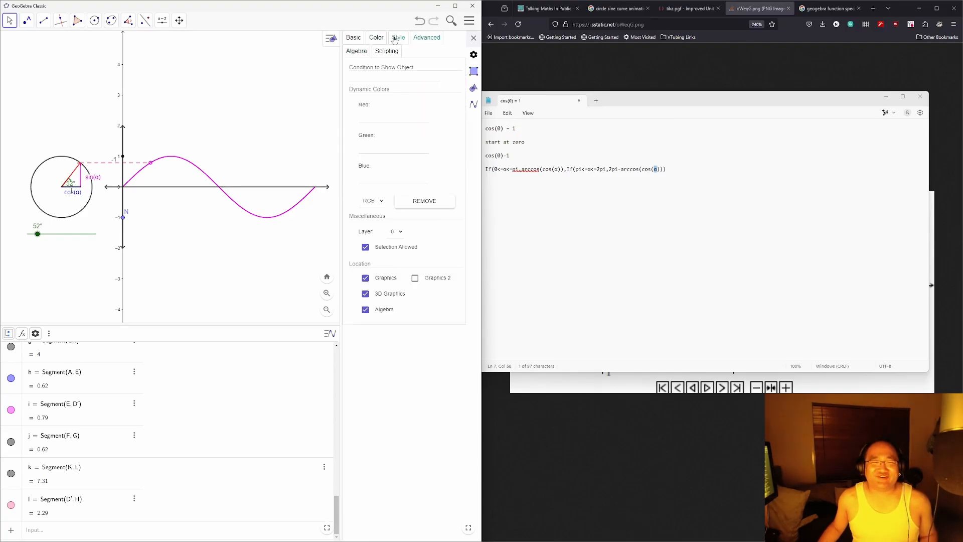
pyautogui.click(398, 38)
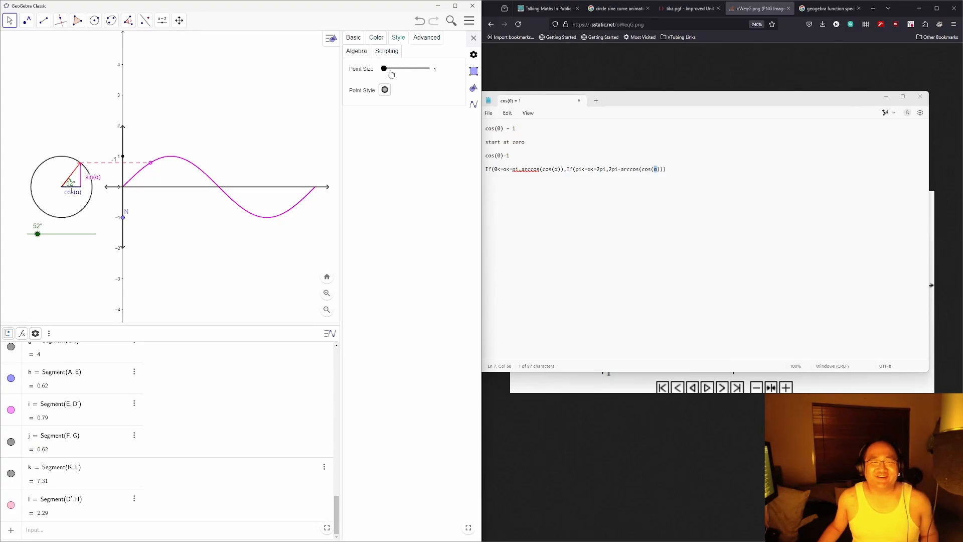
pyautogui.moveTo(386, 69)
pyautogui.mouseDown()
pyautogui.moveTo(430, 77)
pyautogui.moveTo(384, 69)
pyautogui.mouseUp()
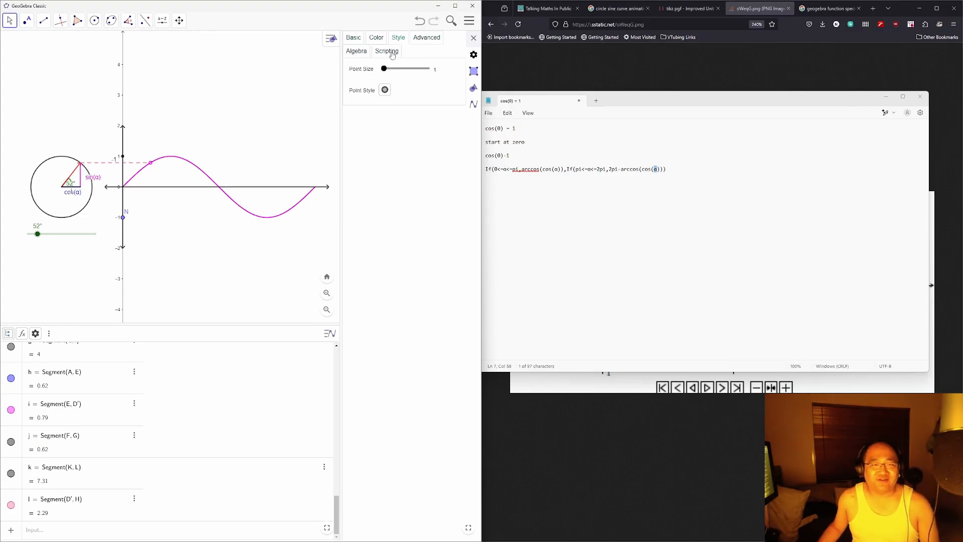
pyautogui.click(354, 38)
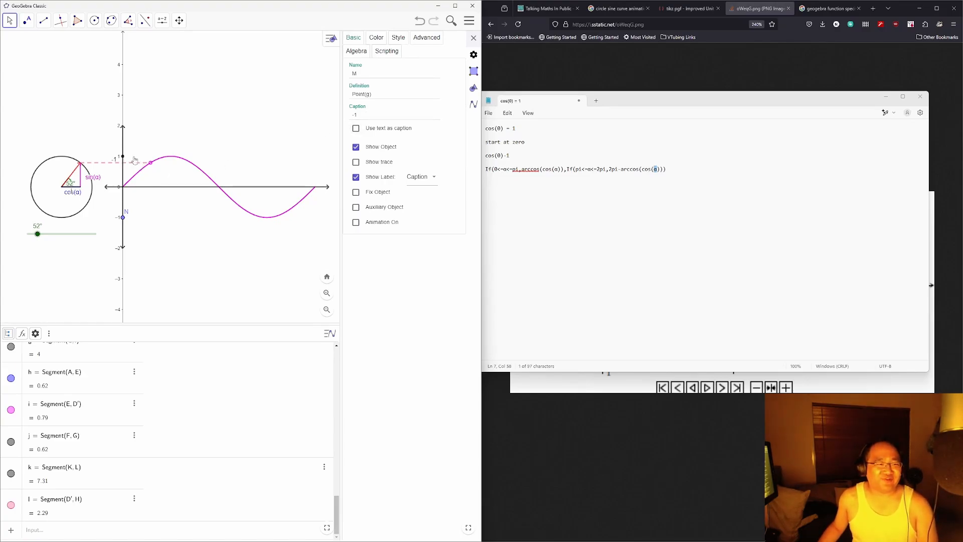
pyautogui.click(376, 37)
pyautogui.click(354, 37)
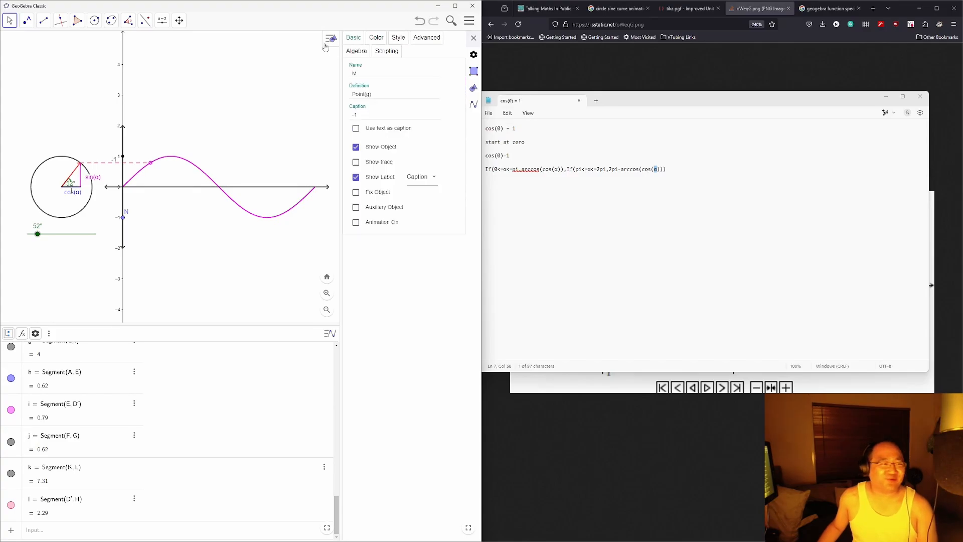
pyautogui.click(162, 20)
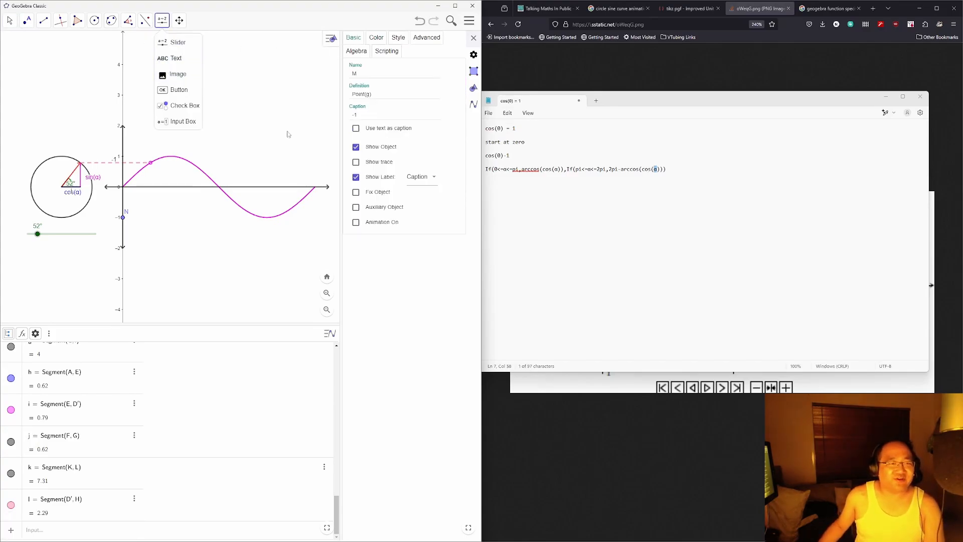
pyautogui.click(9, 20)
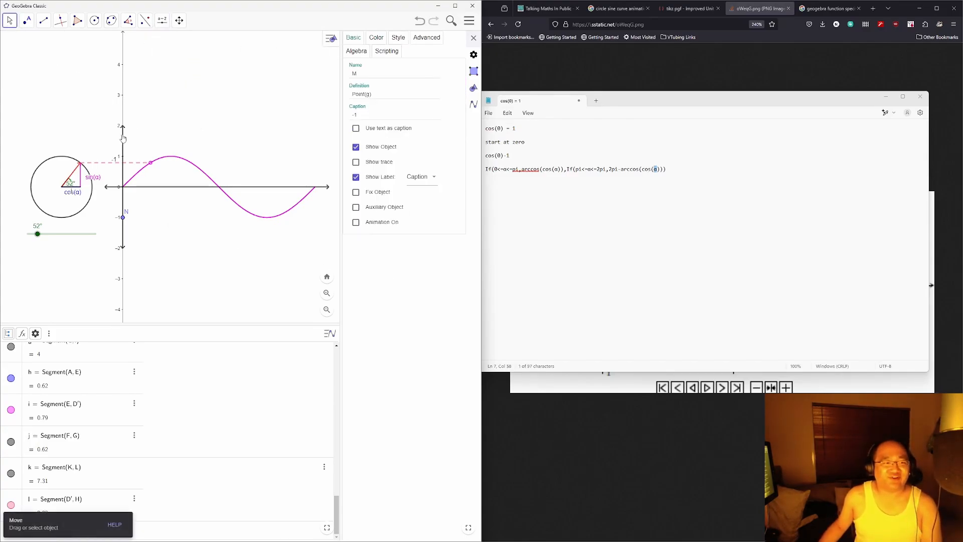
pyautogui.click(123, 175)
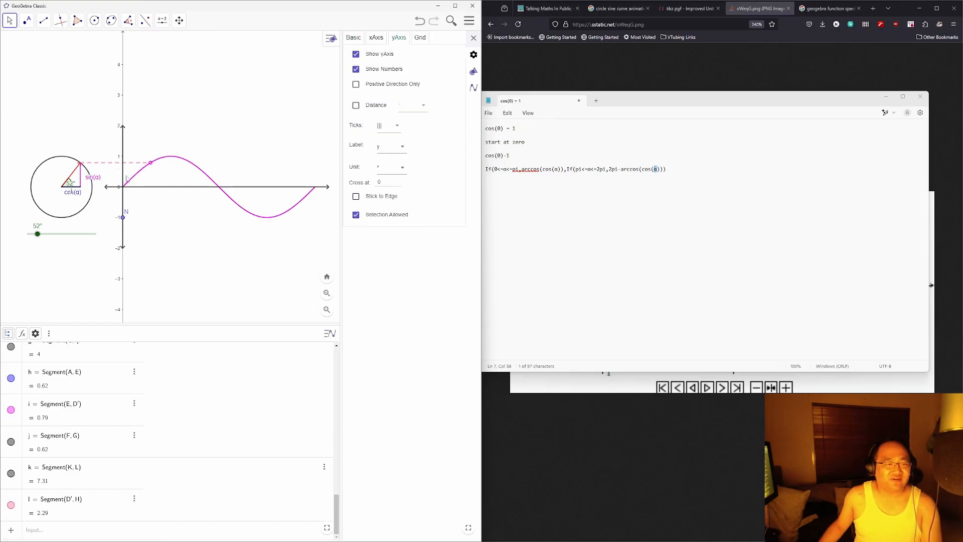
pyautogui.click(165, 23)
pyautogui.click(172, 58)
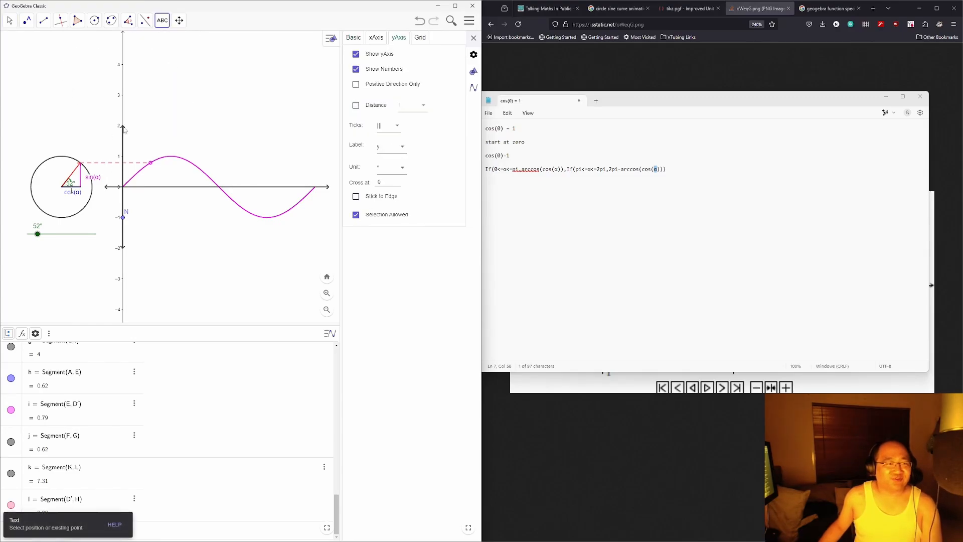
pyautogui.click(129, 155)
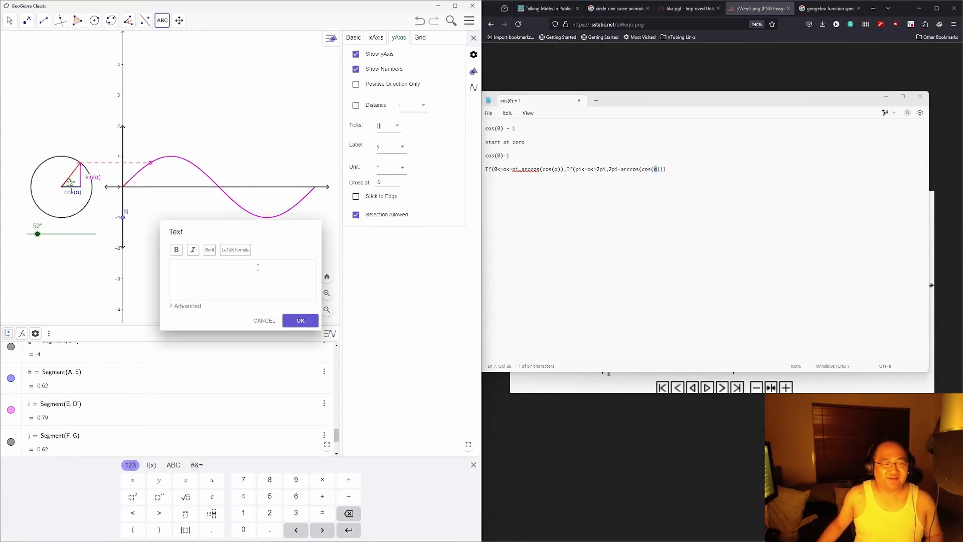
pyautogui.write('-1')
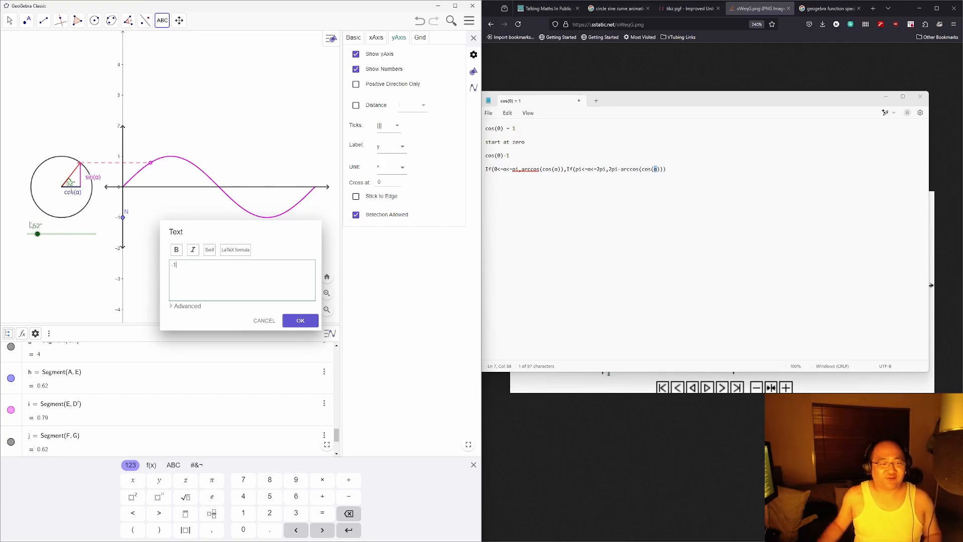
pyautogui.click(300, 322)
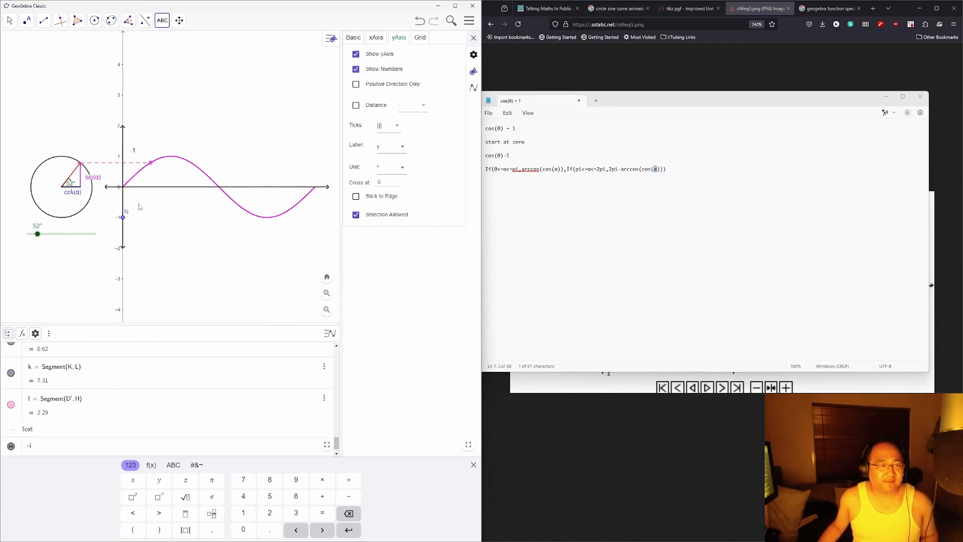
pyautogui.moveTo(133, 154); pyautogui.dragTo(114, 159)
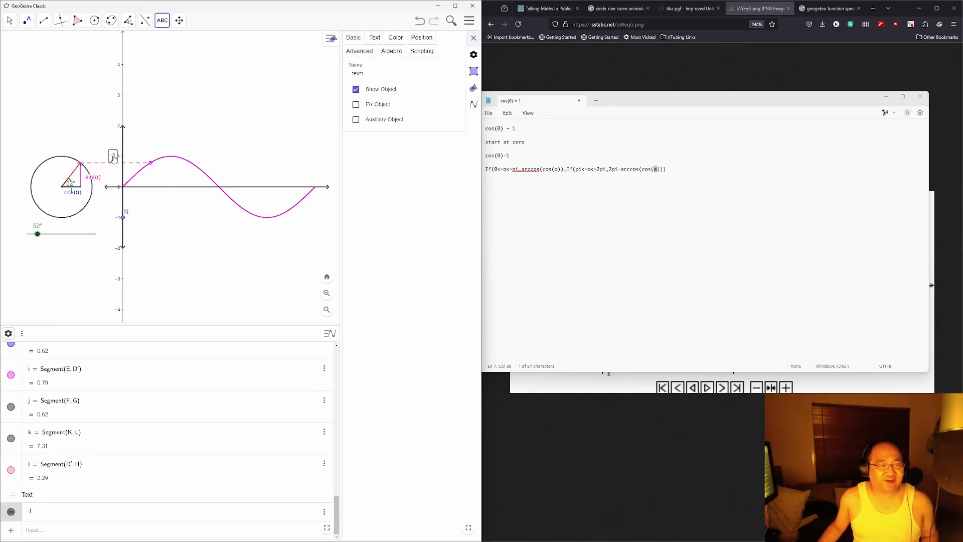
pyautogui.click(171, 109)
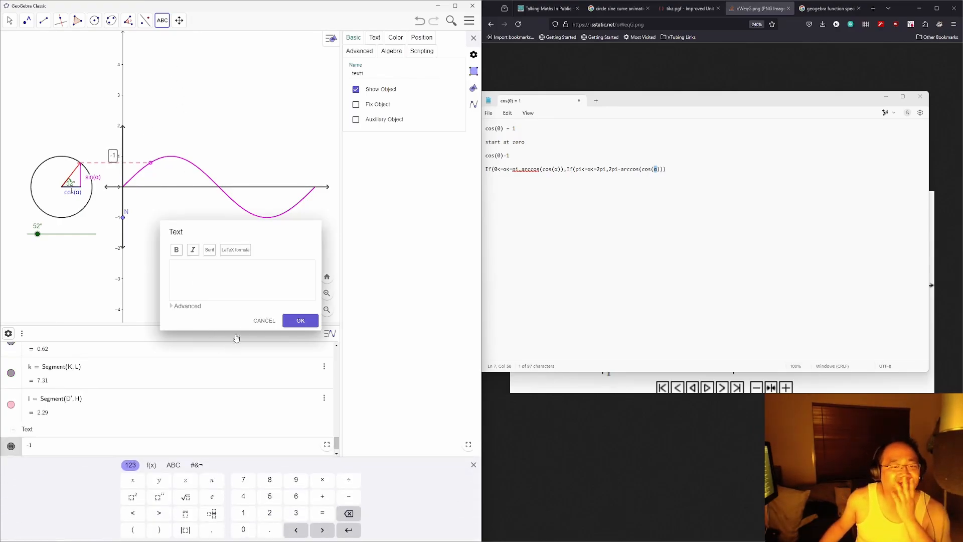
pyautogui.click(256, 324)
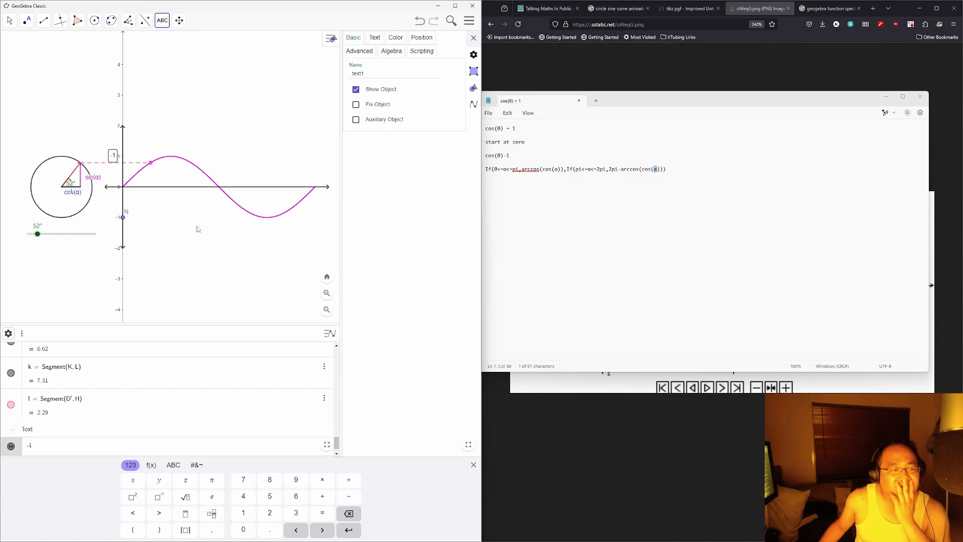
pyautogui.click(112, 158)
# Step: Delete the loose -1 text and place a new point M at y = 1
pyautogui.click(264, 318)
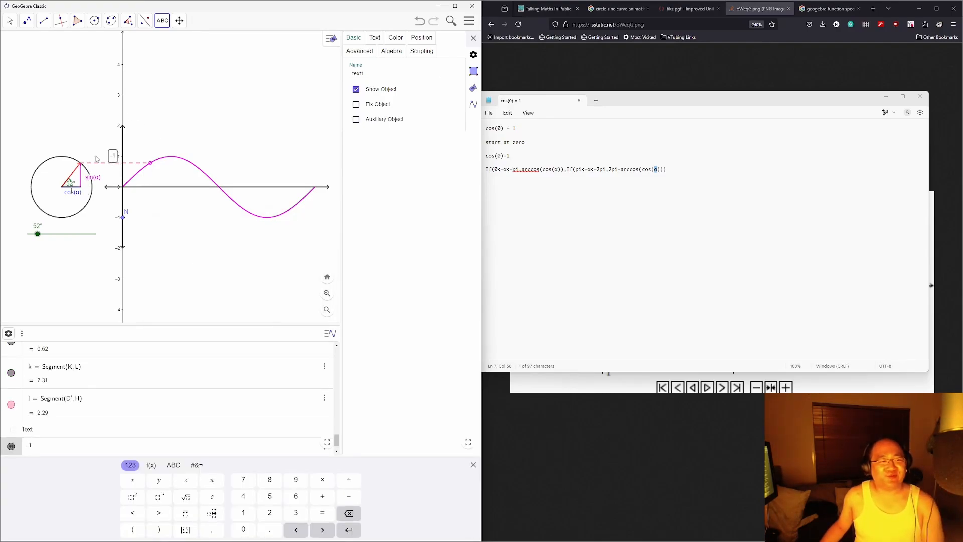
pyautogui.press('Delete')
pyautogui.click(26, 20)
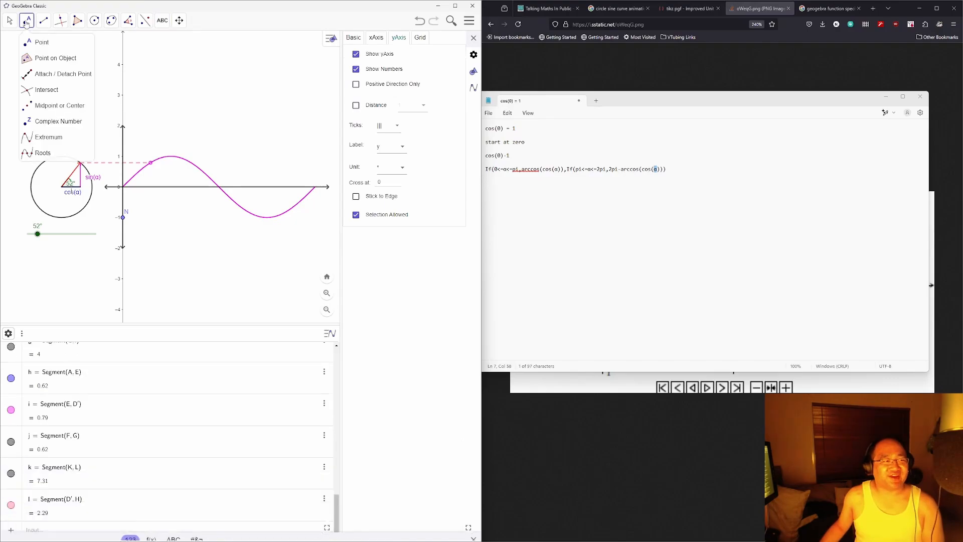
pyautogui.click(38, 42)
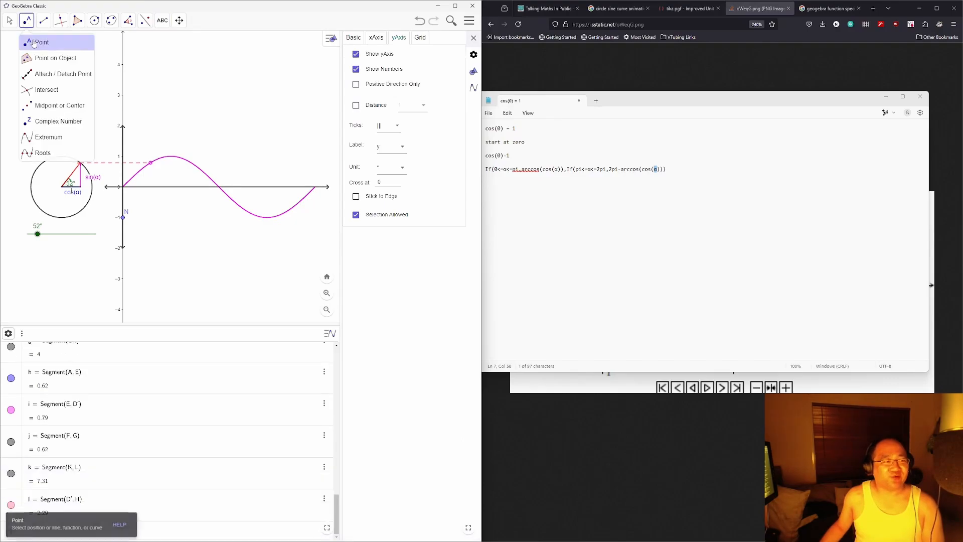
pyautogui.click(122, 158)
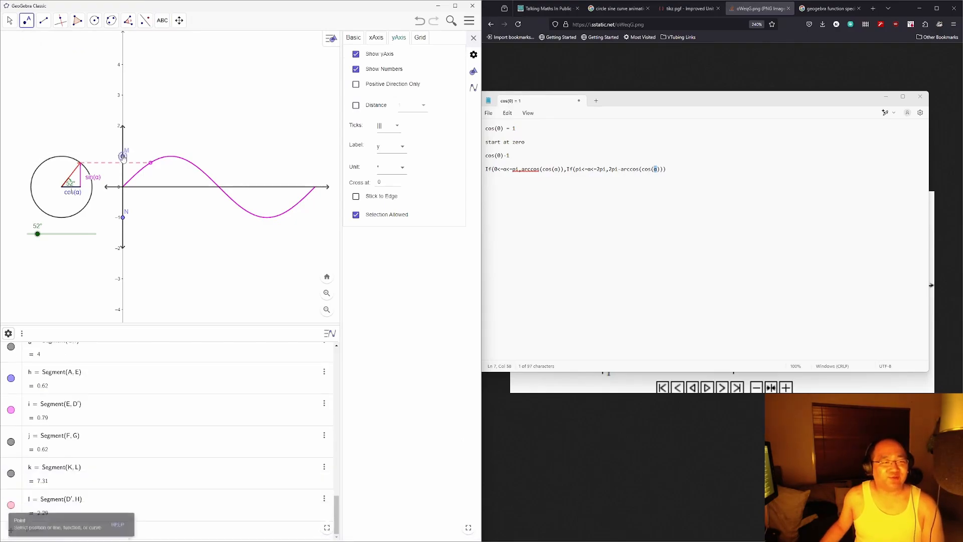
# Step: Select point M and shrink it to point size 1
pyautogui.click(353, 38)
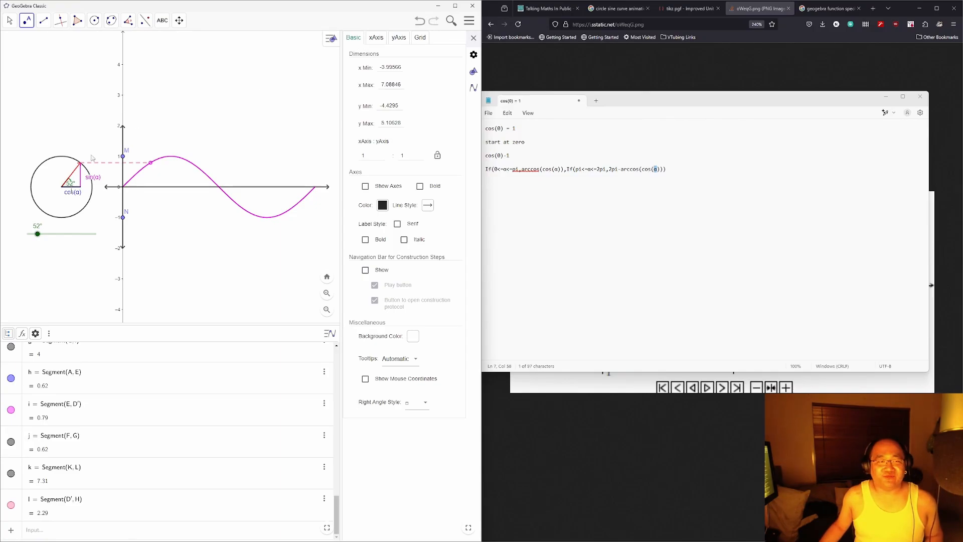
pyautogui.click(10, 20)
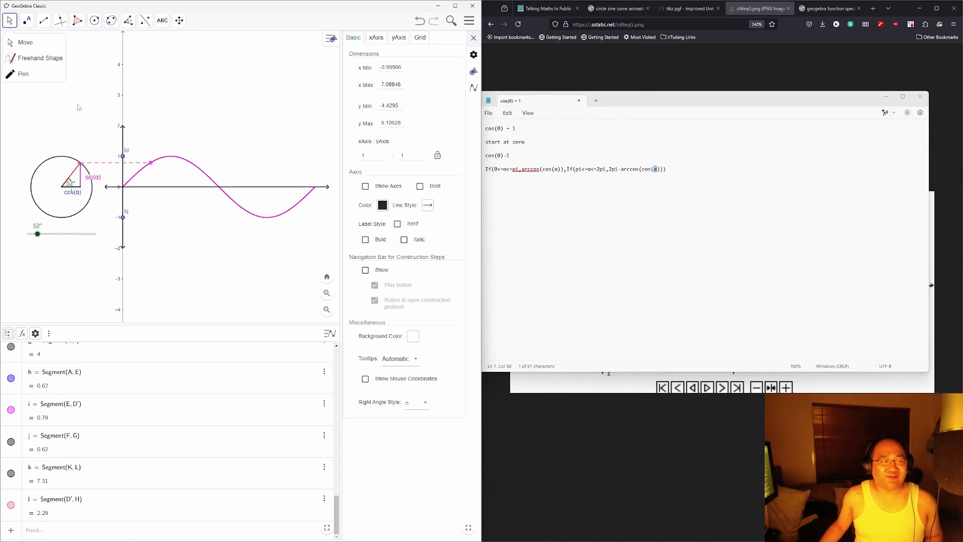
pyautogui.click(122, 156)
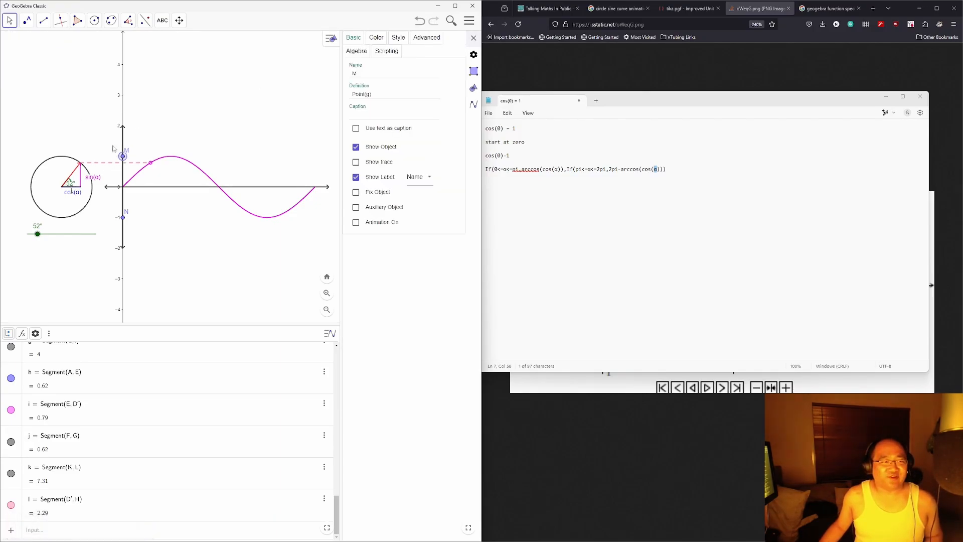
pyautogui.click(396, 40)
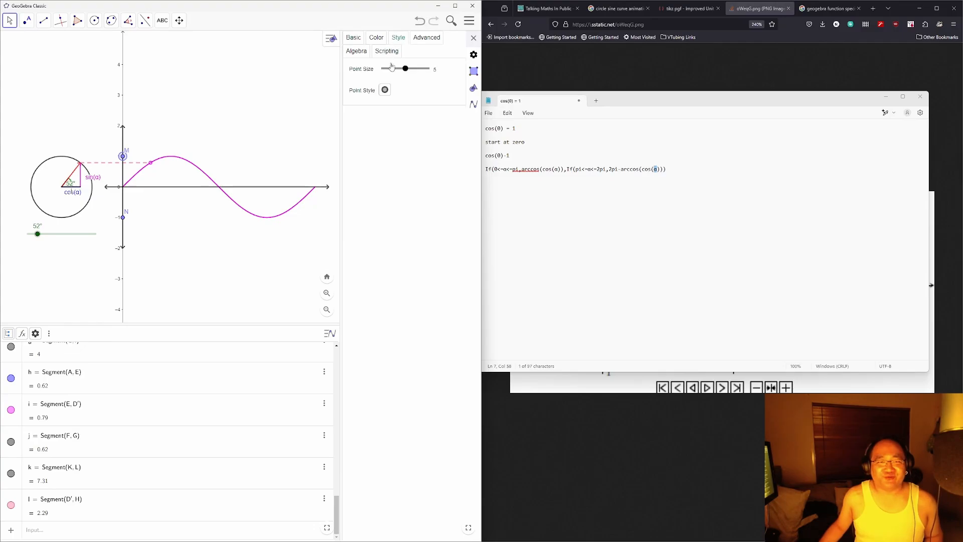
pyautogui.moveTo(404, 68); pyautogui.dragTo(382, 69)
pyautogui.click(354, 39)
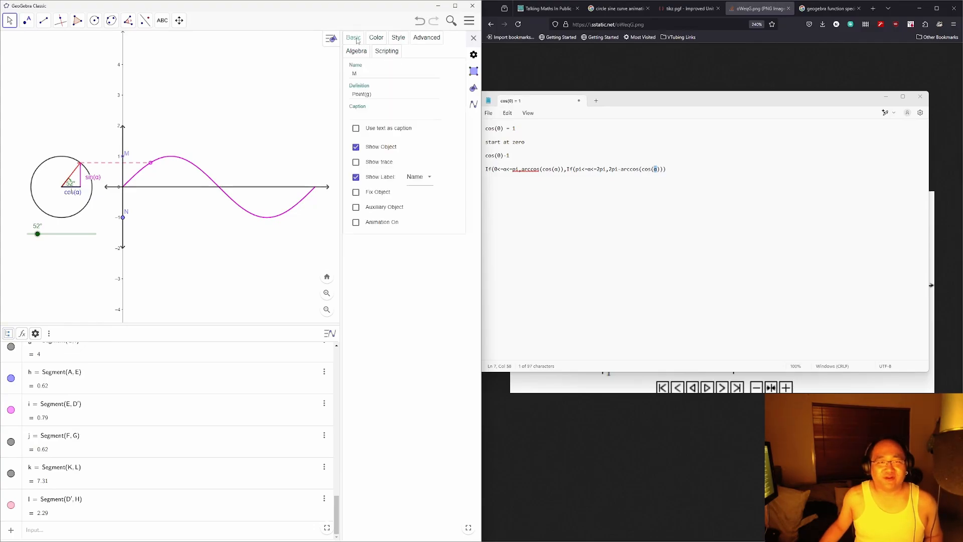
# Step: Caption point M '-1', move its label left of the axis, and colour it black
pyautogui.click(371, 115)
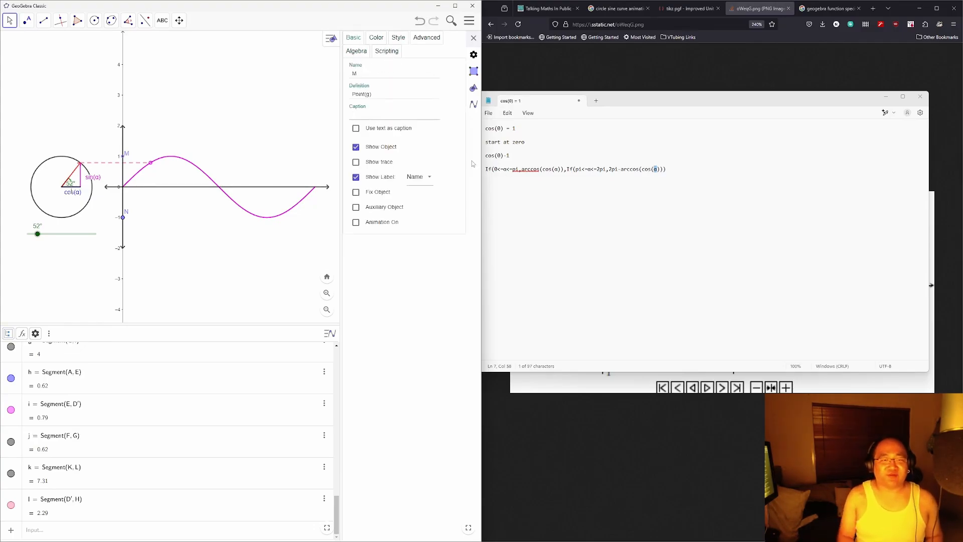
pyautogui.write('-1')
pyautogui.press('Return')
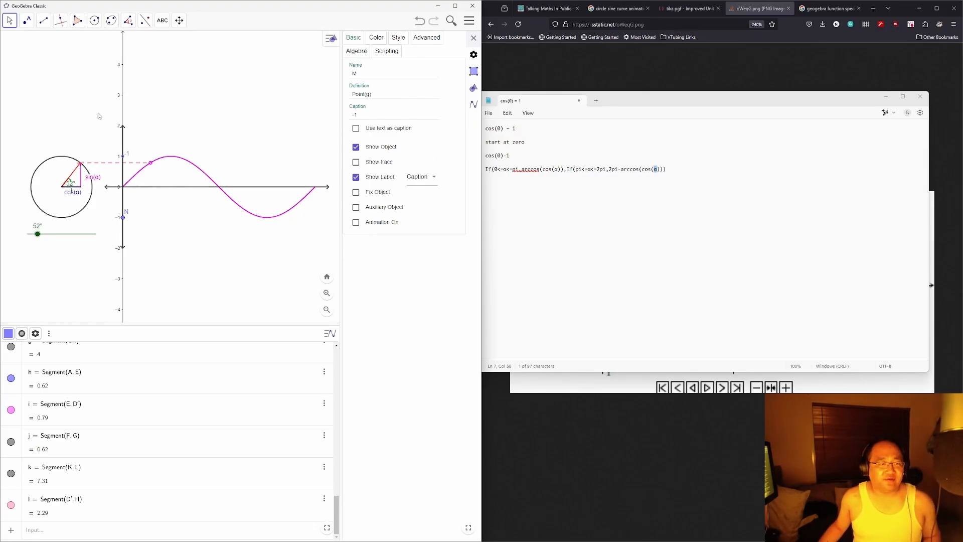
pyautogui.moveTo(129, 158); pyautogui.dragTo(118, 160)
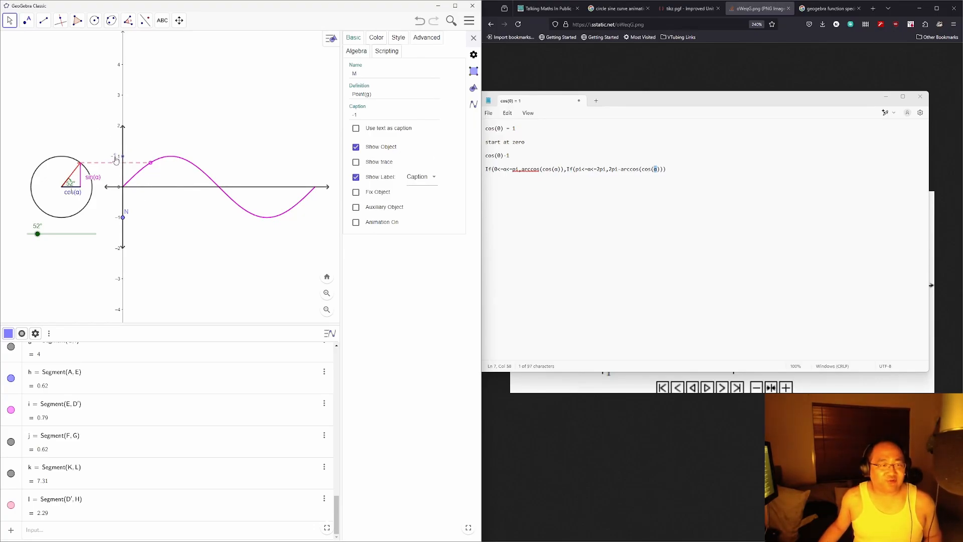
pyautogui.click(376, 38)
pyautogui.click(355, 126)
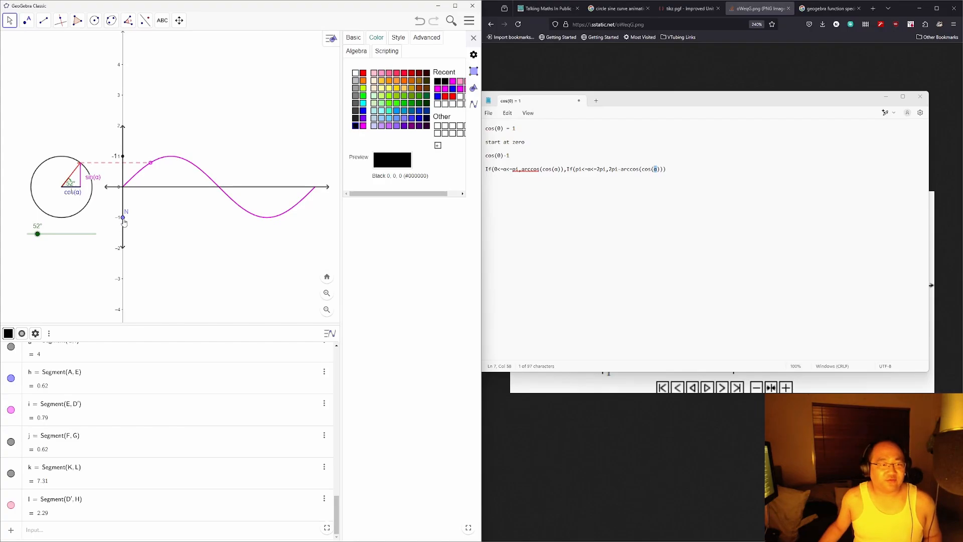
# Step: Make point N black with point size 1 and the caption '-1'
pyautogui.click(123, 220)
pyautogui.click(397, 38)
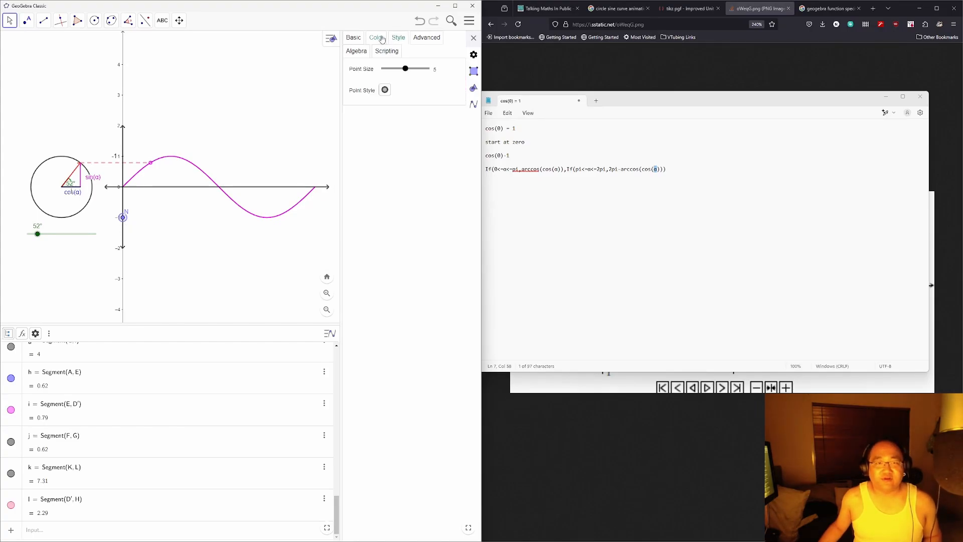
pyautogui.click(376, 38)
pyautogui.click(358, 128)
pyautogui.click(398, 38)
pyautogui.moveTo(408, 69); pyautogui.dragTo(384, 69)
pyautogui.click(384, 91)
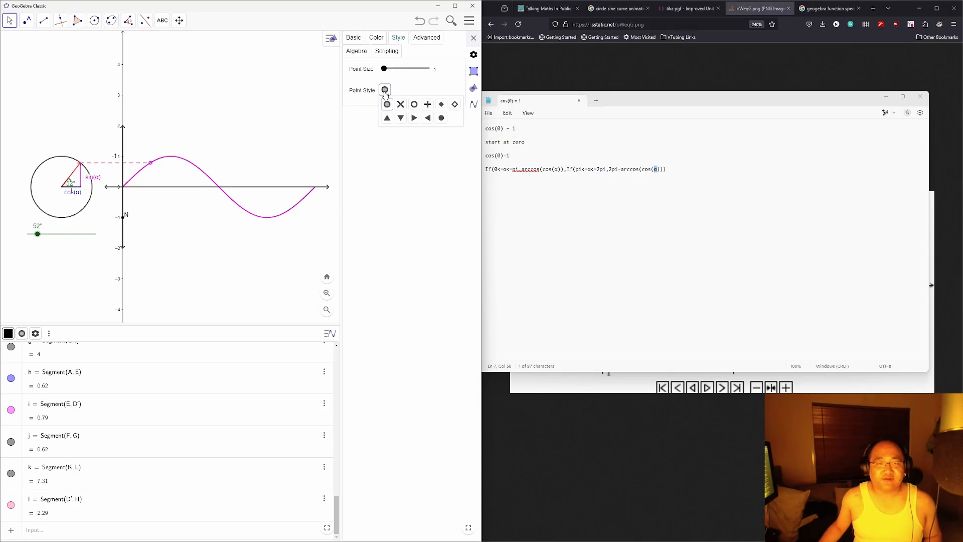
pyautogui.click(387, 104)
pyautogui.click(353, 37)
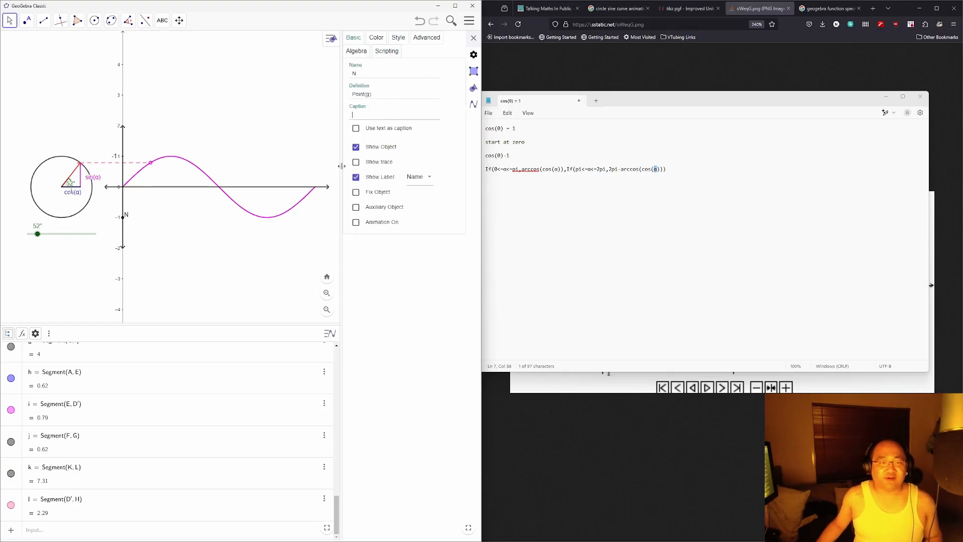
pyautogui.write('-1')
pyautogui.click(371, 282)
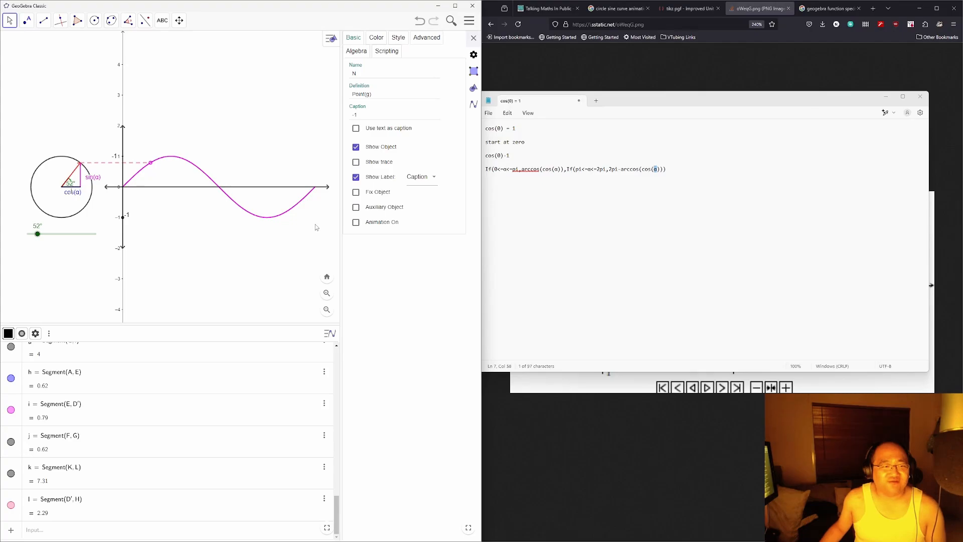
pyautogui.click(266, 85)
# Step: Turn off Show yAxis so only the 1 and -1 point labels mark the vertical scale
pyautogui.click(399, 37)
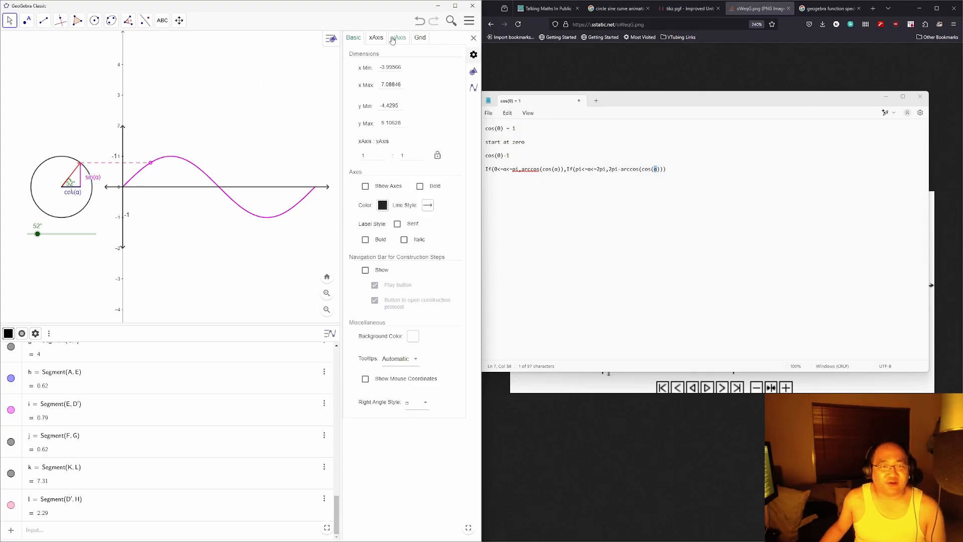
pyautogui.click(355, 54)
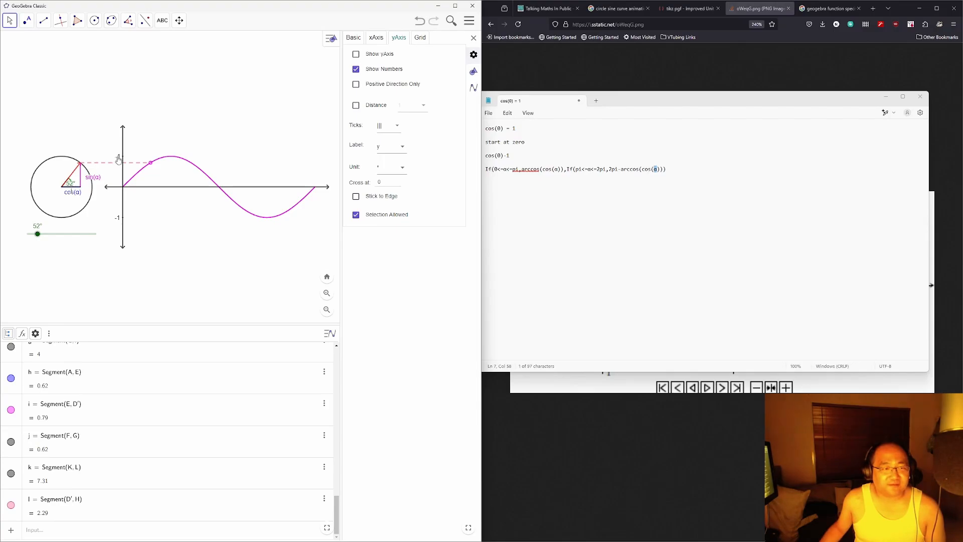
pyautogui.click(118, 220)
pyautogui.click(151, 257)
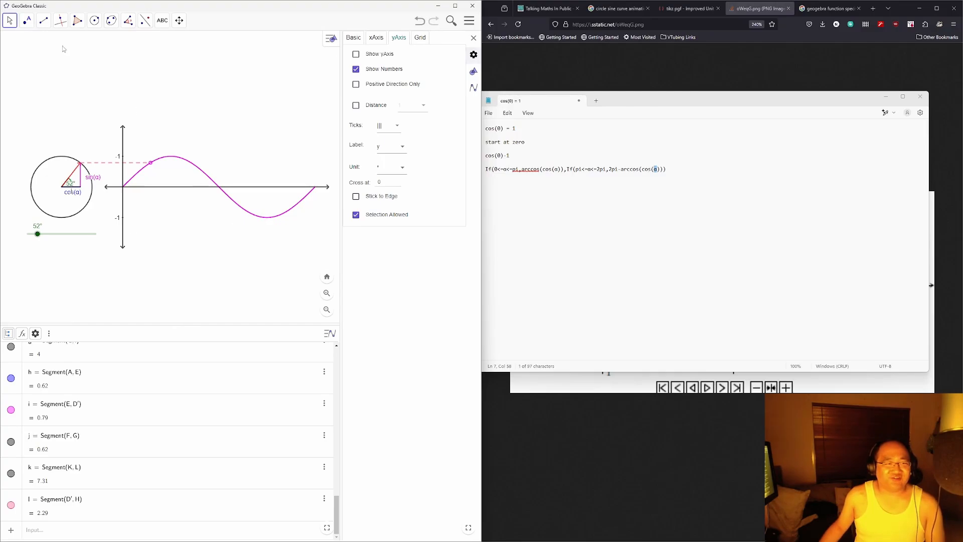
# Step: Draw two guide segments from the -1 and 1 points to the sine curve's trough and peak
pyautogui.click(43, 20)
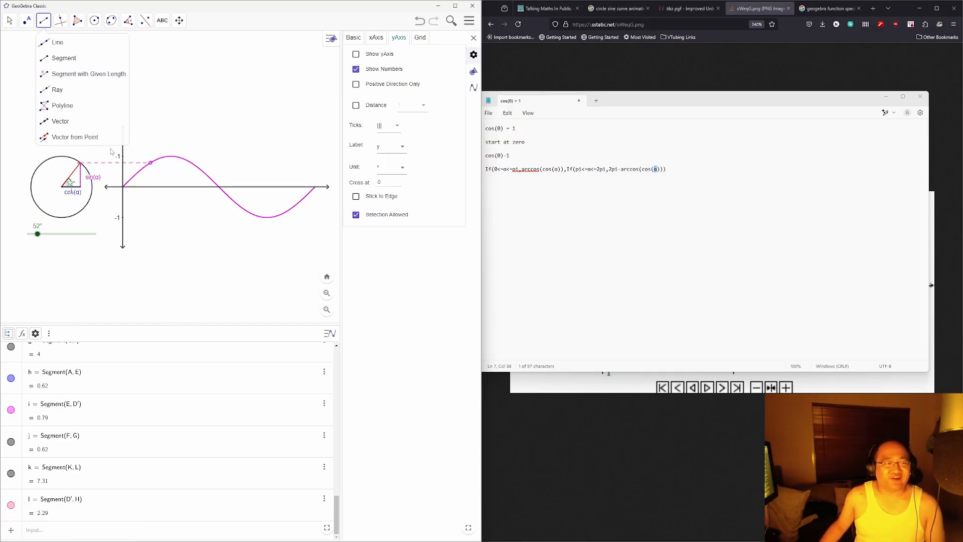
pyautogui.click(61, 121)
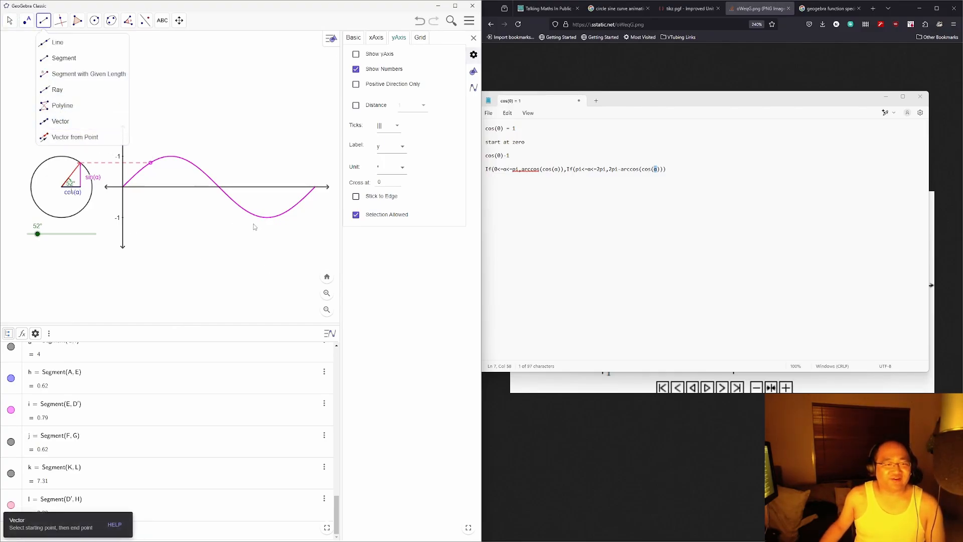
pyautogui.click(64, 57)
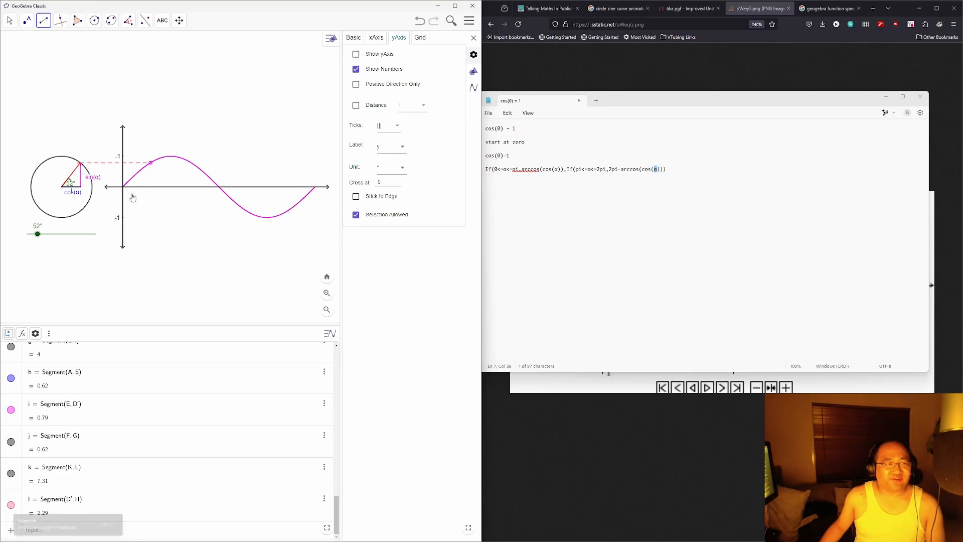
pyautogui.click(123, 218)
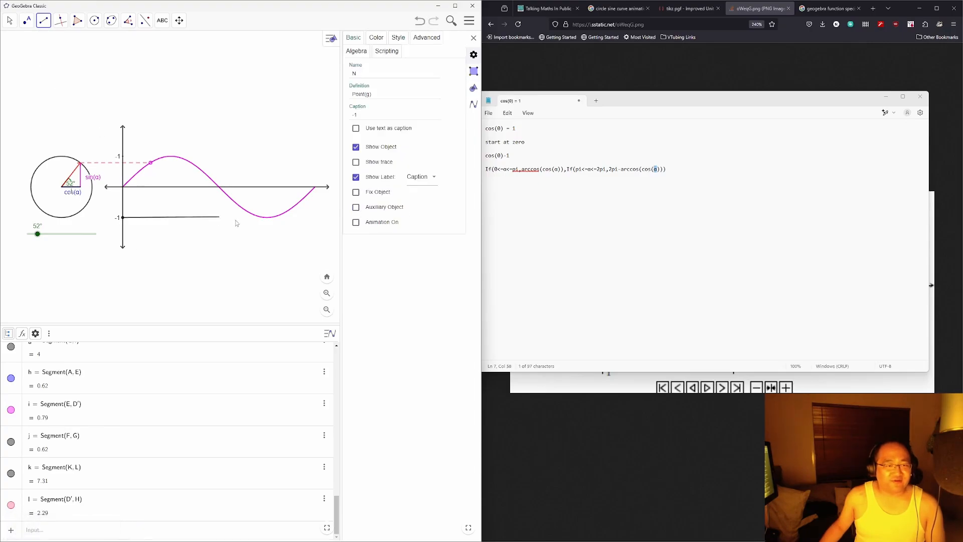
pyautogui.click(269, 218)
pyautogui.click(269, 219)
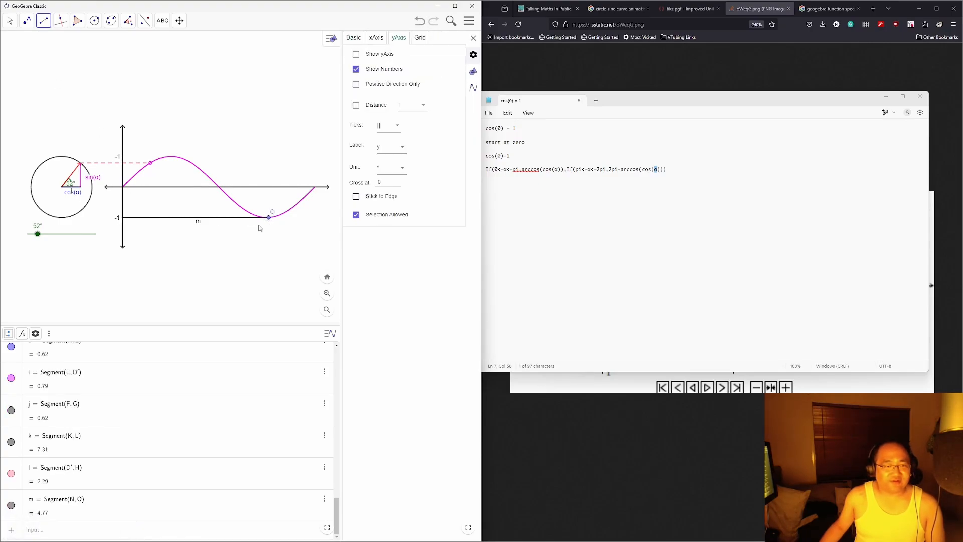
pyautogui.click(123, 157)
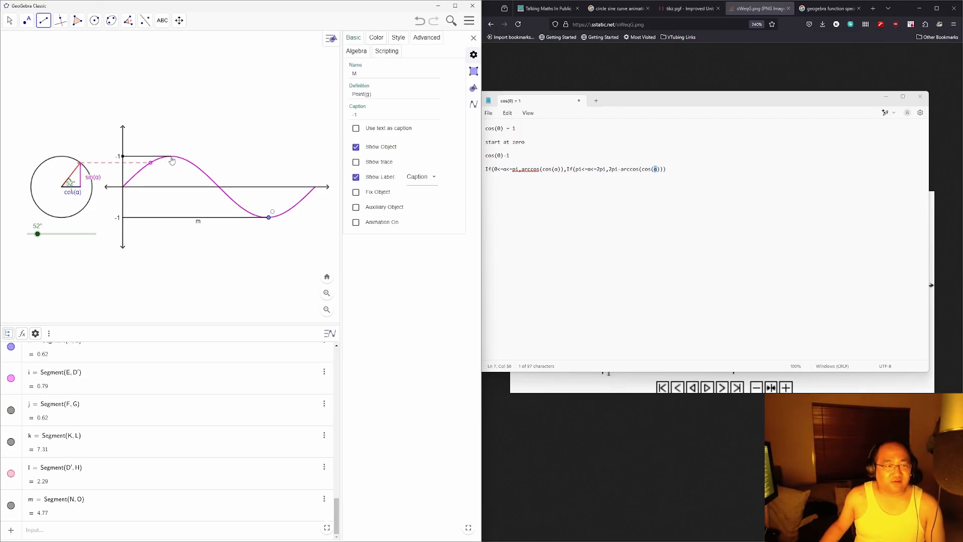
pyautogui.click(172, 157)
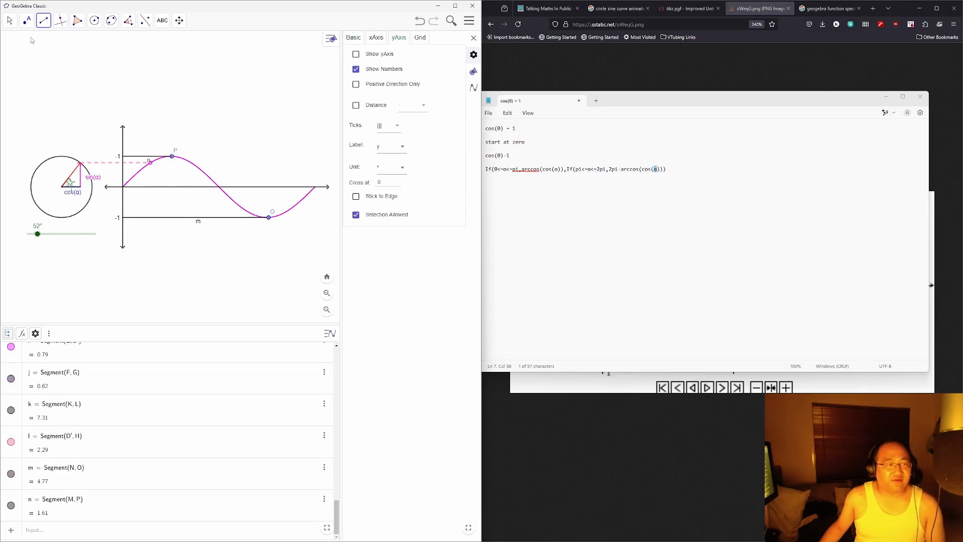
# Step: Hide point P at the curve's peak and point O at its trough
pyautogui.click(9, 20)
pyautogui.click(172, 157)
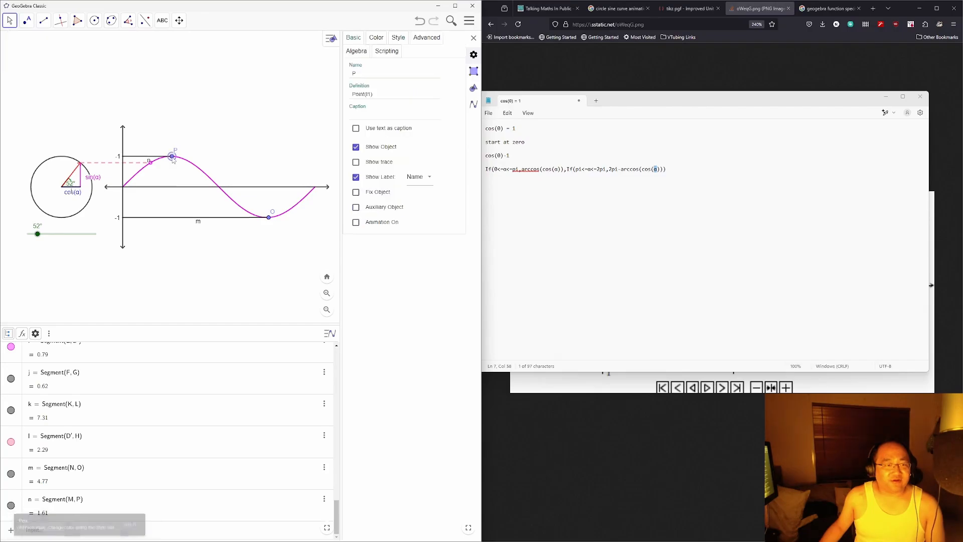
pyautogui.moveTo(173, 160); pyautogui.dragTo(174, 163)
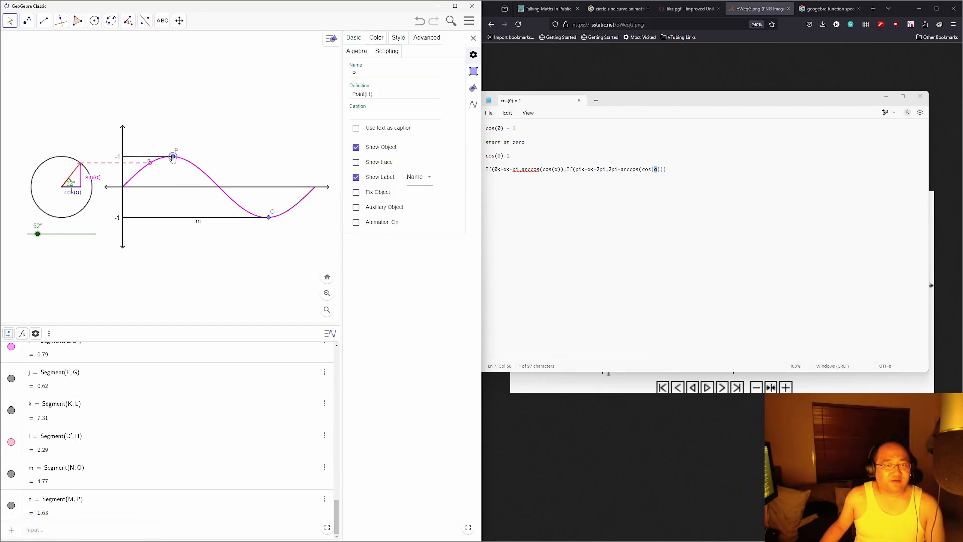
pyautogui.moveTo(172, 158); pyautogui.dragTo(173, 159)
pyautogui.click(356, 147)
pyautogui.click(269, 220)
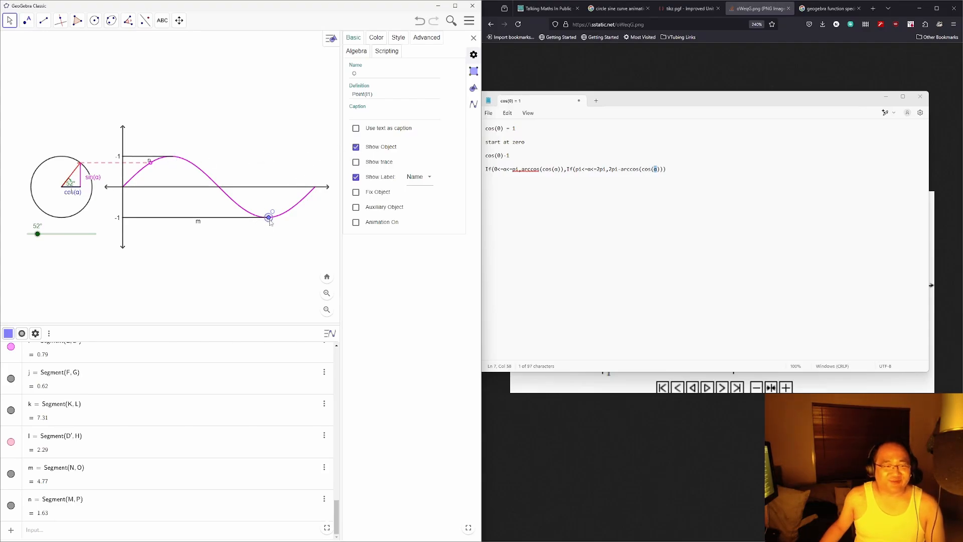
pyautogui.click(357, 148)
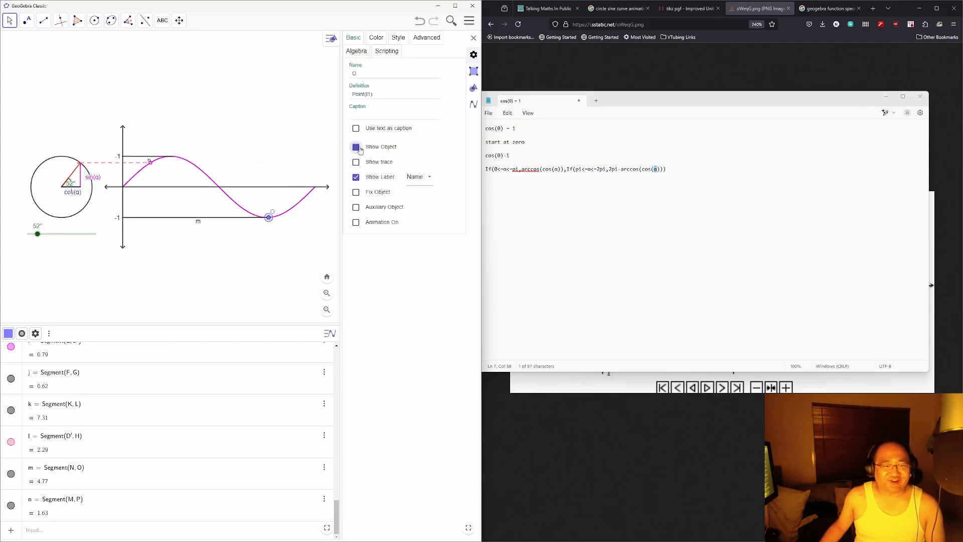
# Step: Hide the label of lower guide line m and make it light gray and dotted
pyautogui.click(176, 218)
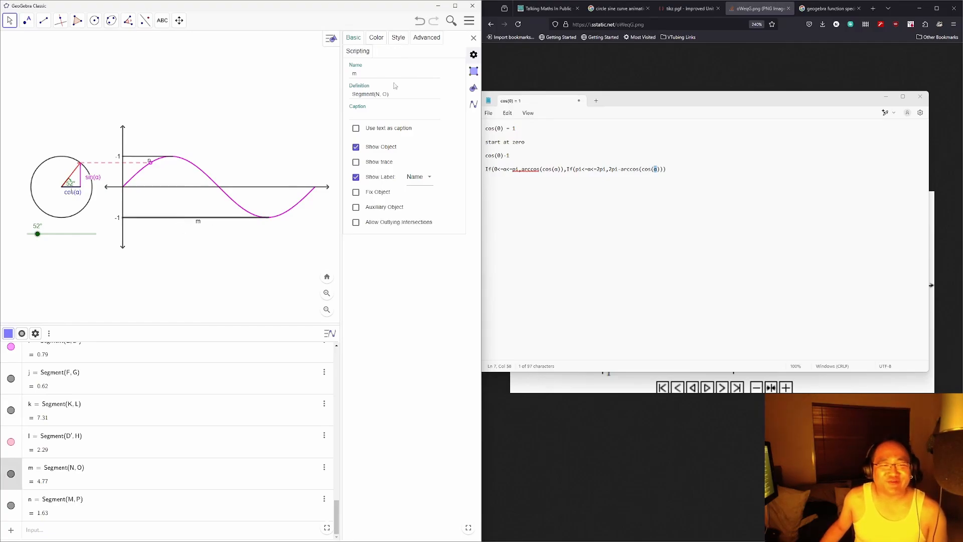
pyautogui.click(356, 177)
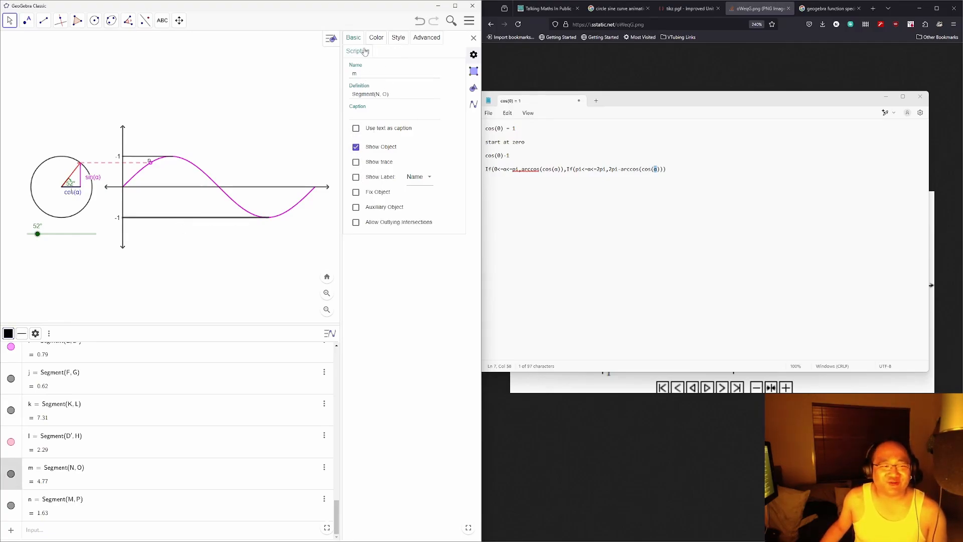
pyautogui.click(376, 38)
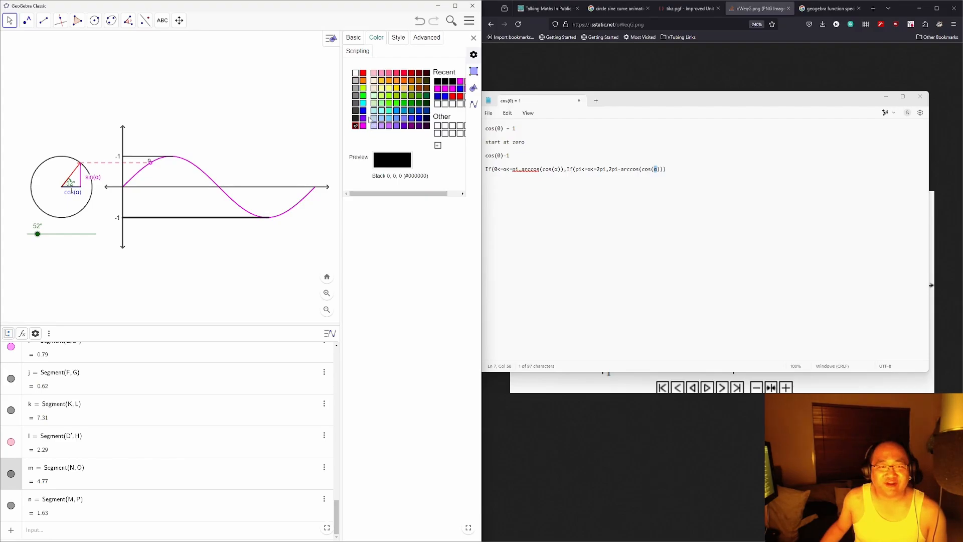
pyautogui.click(355, 82)
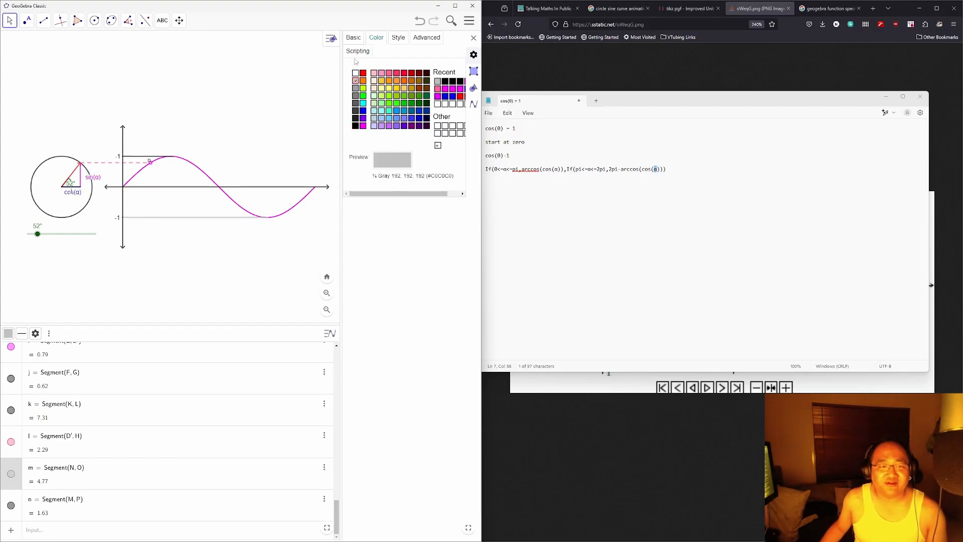
pyautogui.click(397, 39)
pyautogui.click(384, 112)
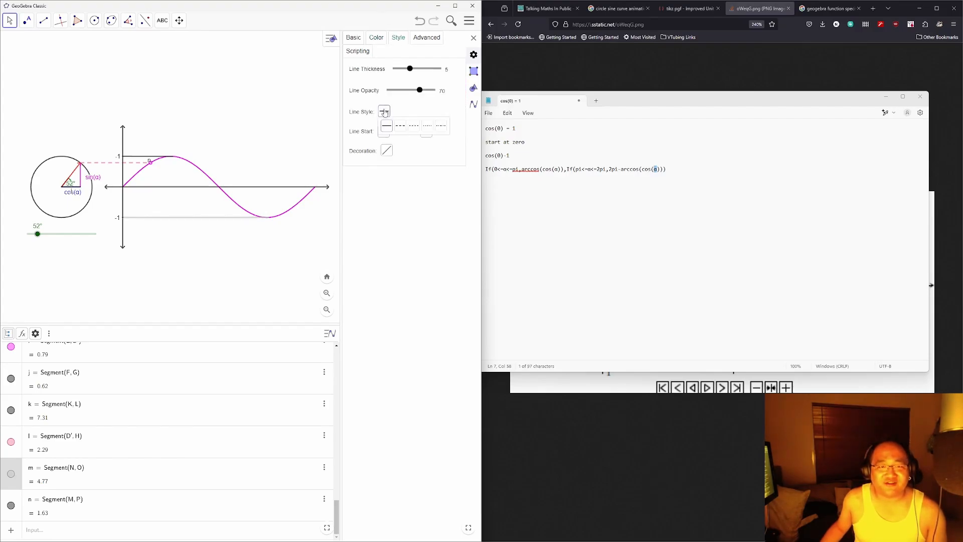
pyautogui.click(428, 125)
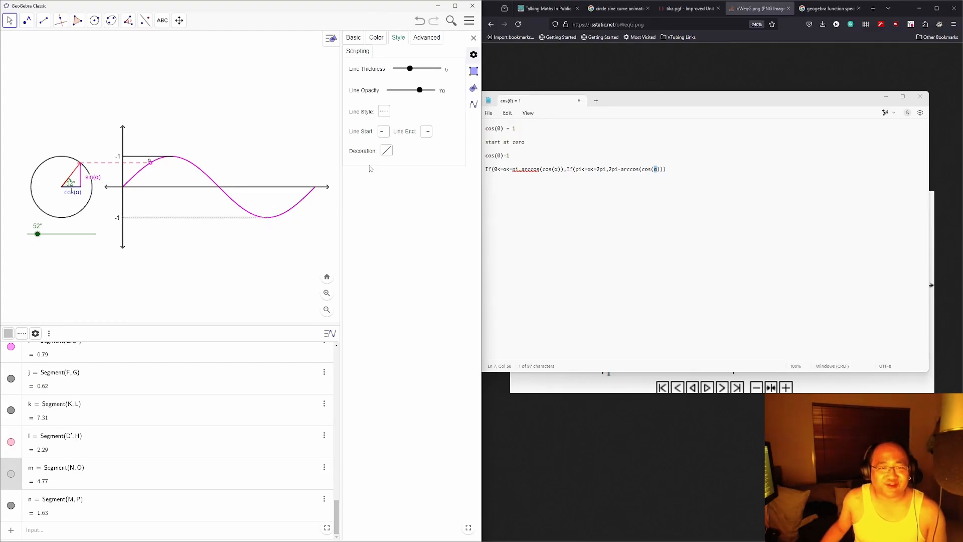
# Step: Make upper guide line n dotted and light gray
pyautogui.click(134, 158)
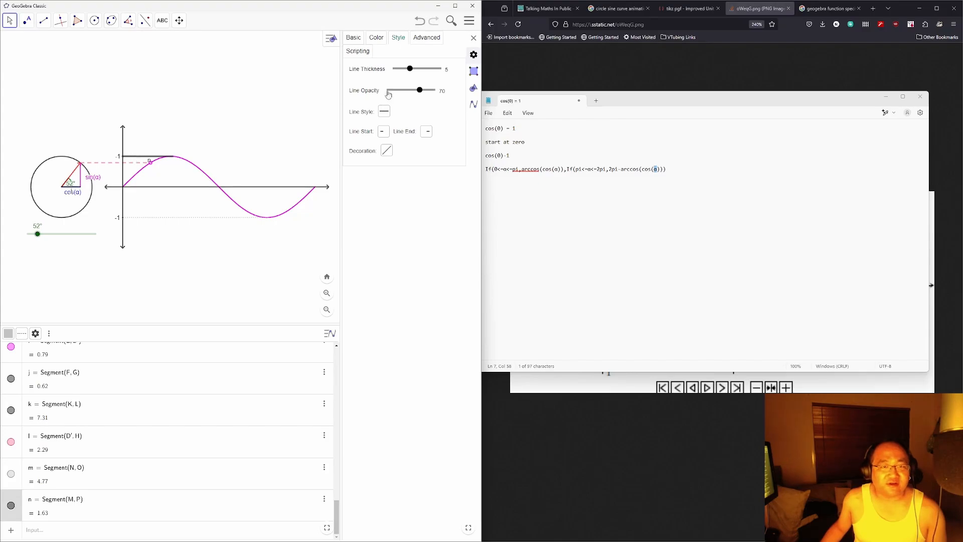
pyautogui.click(384, 112)
pyautogui.click(410, 130)
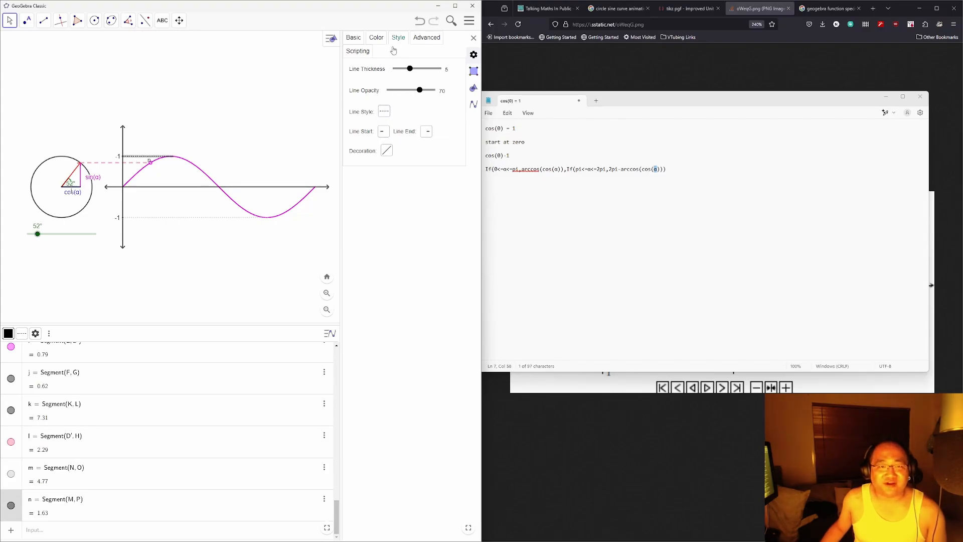
pyautogui.click(376, 41)
pyautogui.click(355, 81)
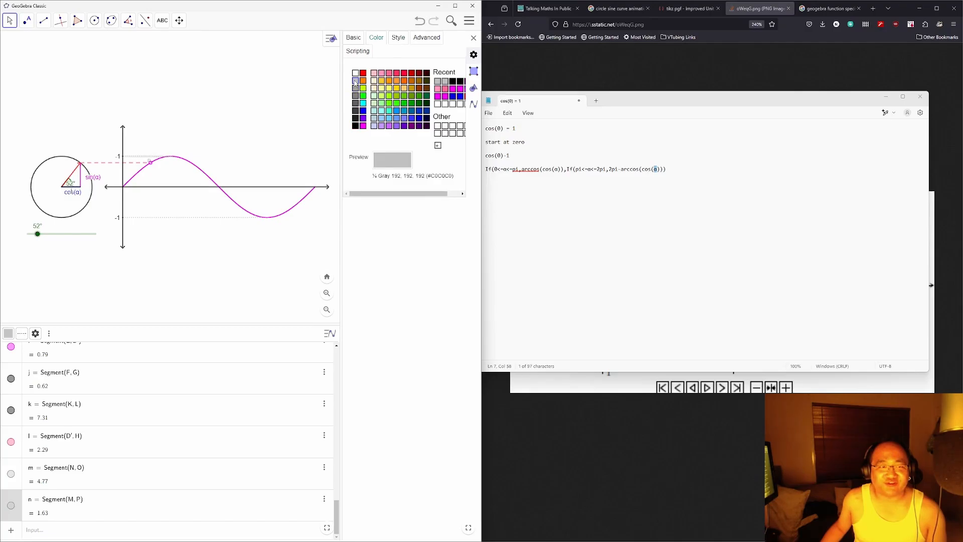
pyautogui.click(207, 98)
# Step: Change point M's caption from -1 to 1 and turn angle α to 90°
pyautogui.doubleClick(118, 158)
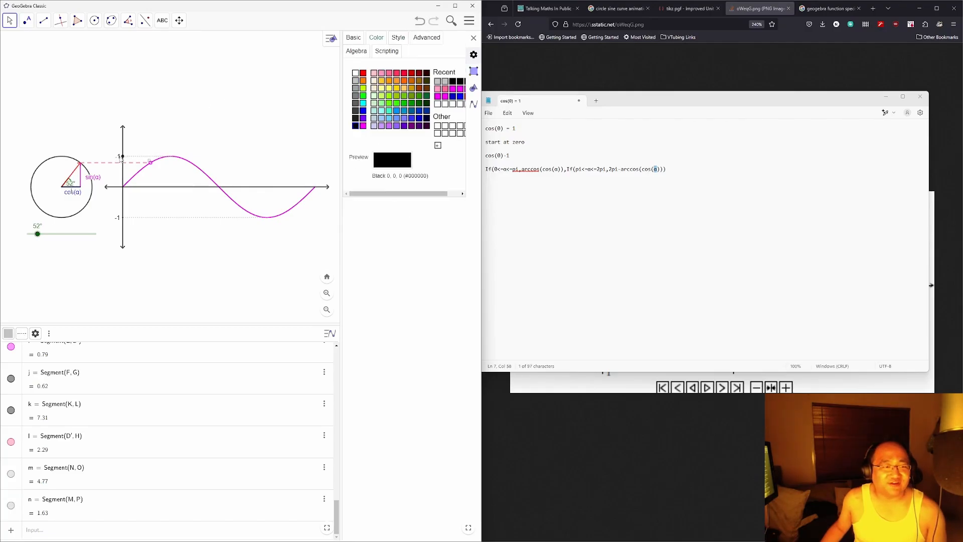
pyautogui.click(278, 303)
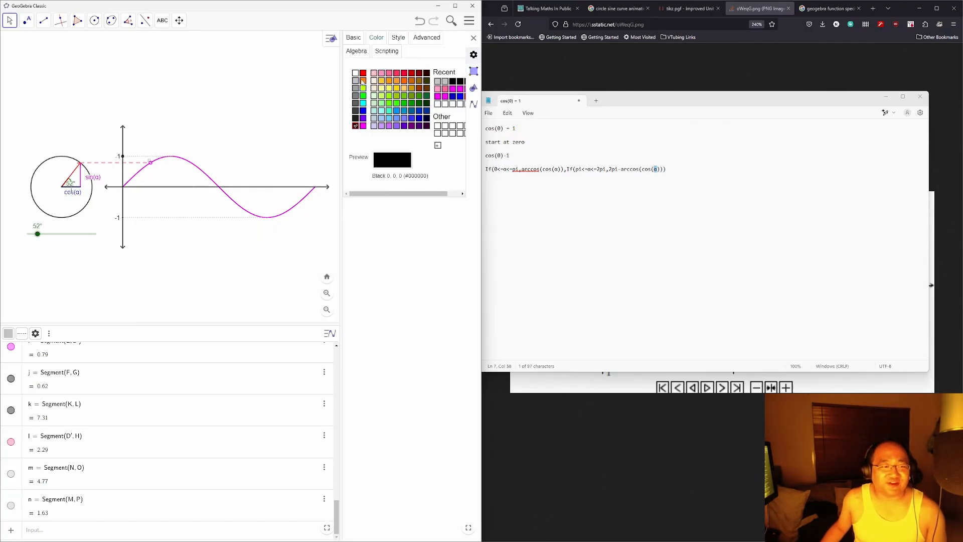
pyautogui.click(354, 38)
pyautogui.click(355, 115)
pyautogui.press('BackSpace')
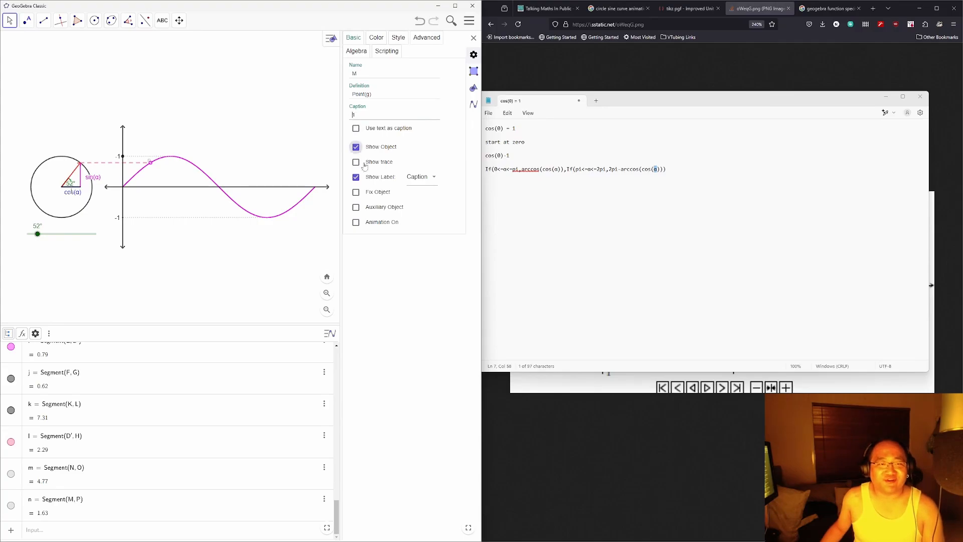
pyautogui.click(399, 274)
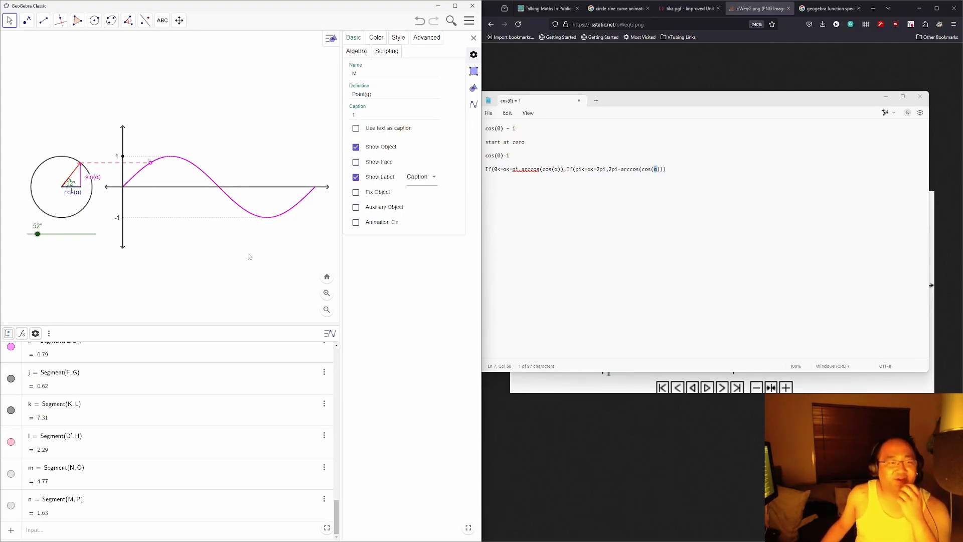
pyautogui.moveTo(37, 234)
pyautogui.mouseDown()
pyautogui.moveTo(94, 242)
pyautogui.moveTo(93, 234)
pyautogui.moveTo(46, 231)
pyautogui.mouseUp()
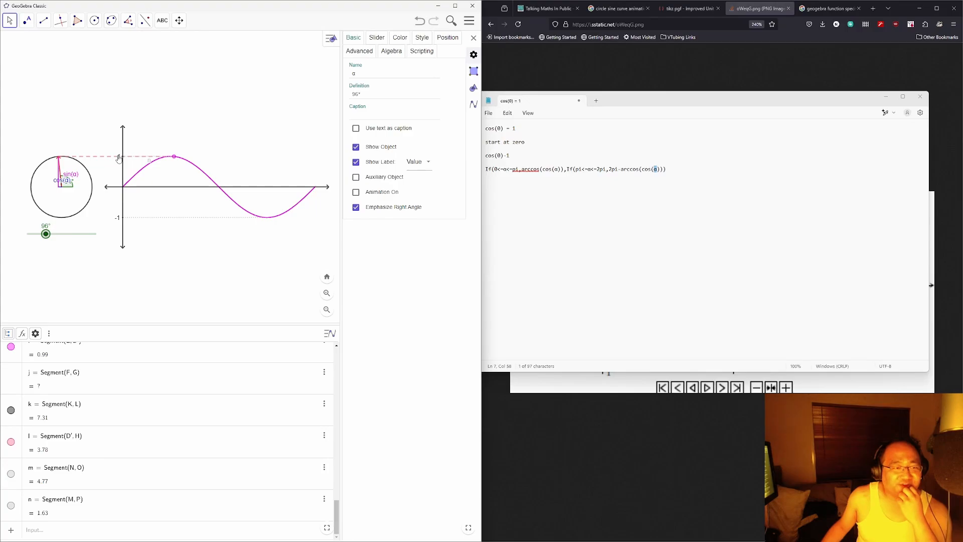
# Step: Sweep the α slider up to 359° and back down to 14°
pyautogui.click(120, 158)
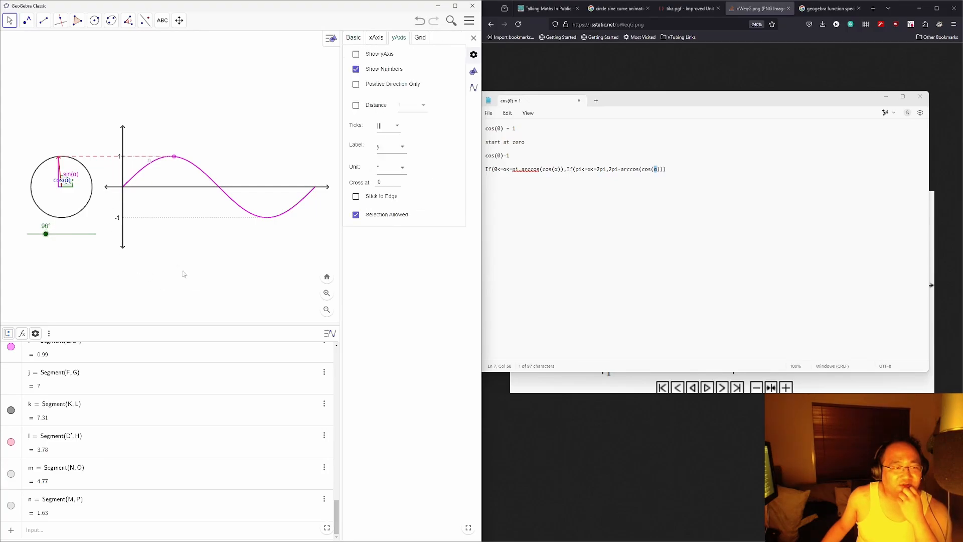
pyautogui.moveTo(59, 234)
pyautogui.mouseDown()
pyautogui.moveTo(100, 234)
pyautogui.moveTo(34, 235)
pyautogui.moveTo(98, 230)
pyautogui.mouseUp()
pyautogui.click(53, 234)
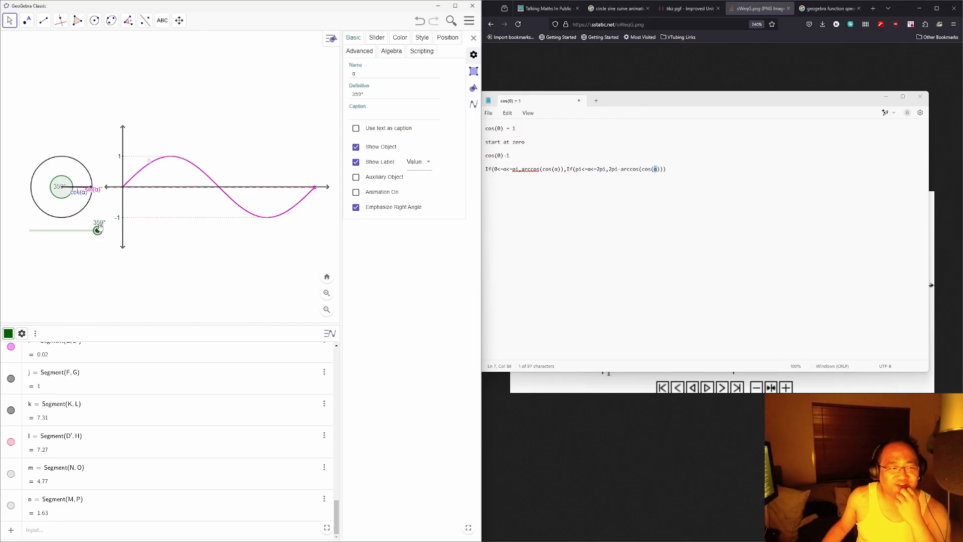
pyautogui.click(121, 167)
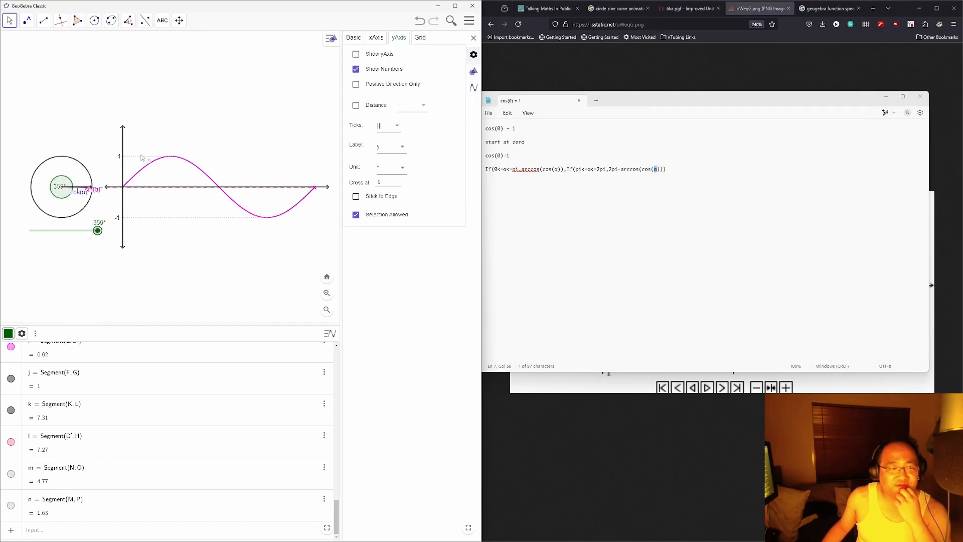
pyautogui.click(146, 158)
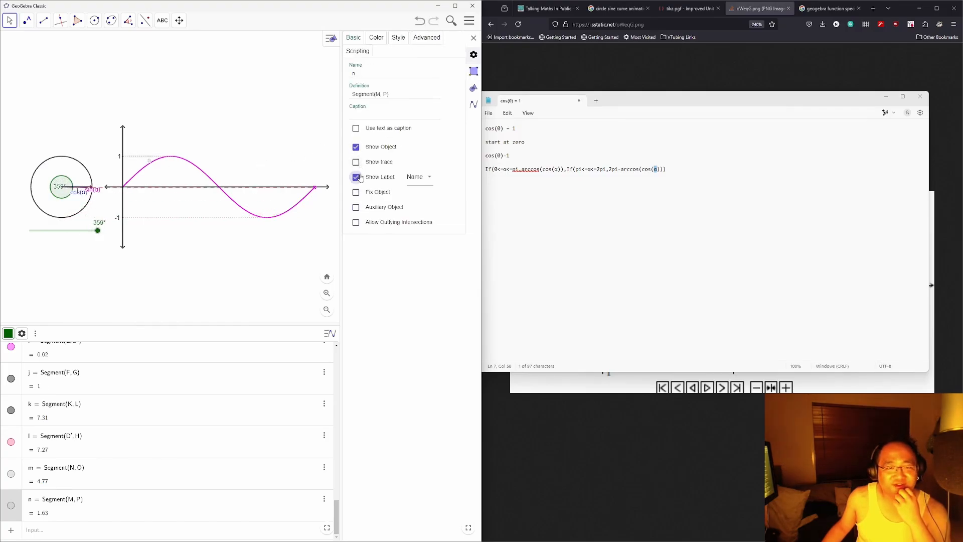
pyautogui.click(239, 261)
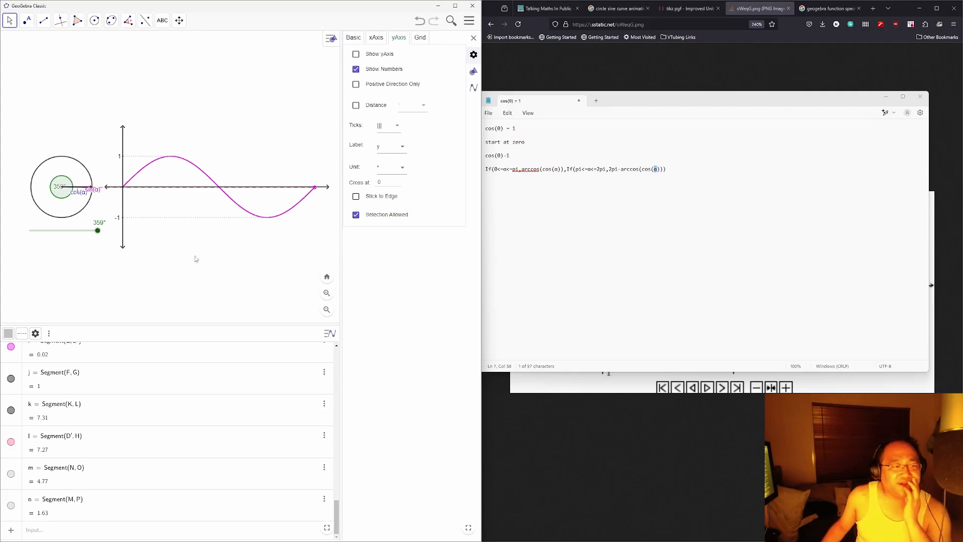
pyautogui.moveTo(97, 230); pyautogui.dragTo(33, 230)
pyautogui.click(74, 280)
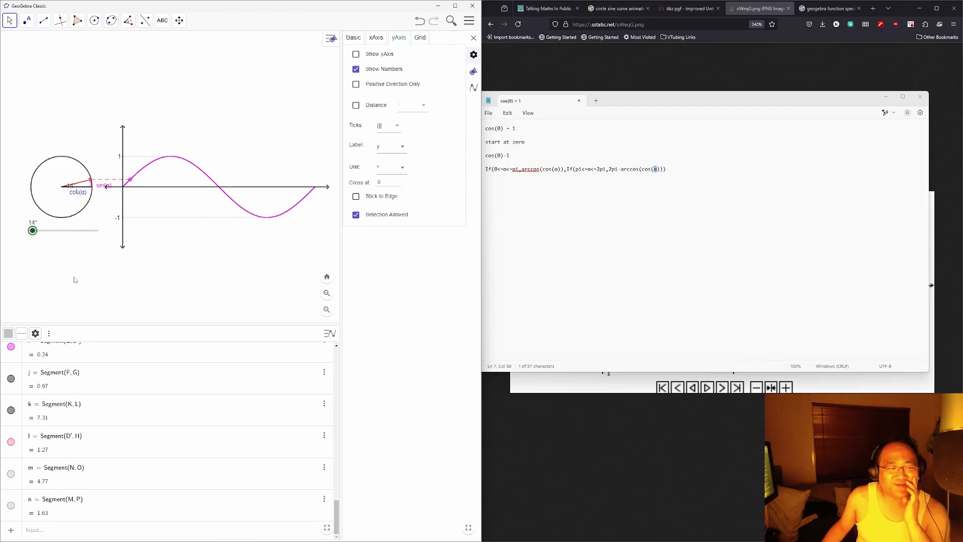
pyautogui.scroll(5, 211, 431)
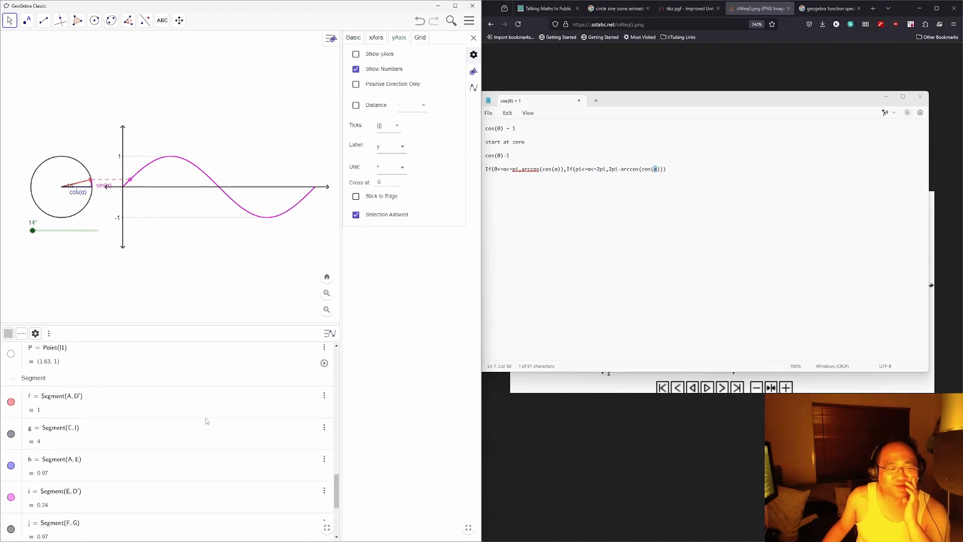
pyautogui.click(571, 81)
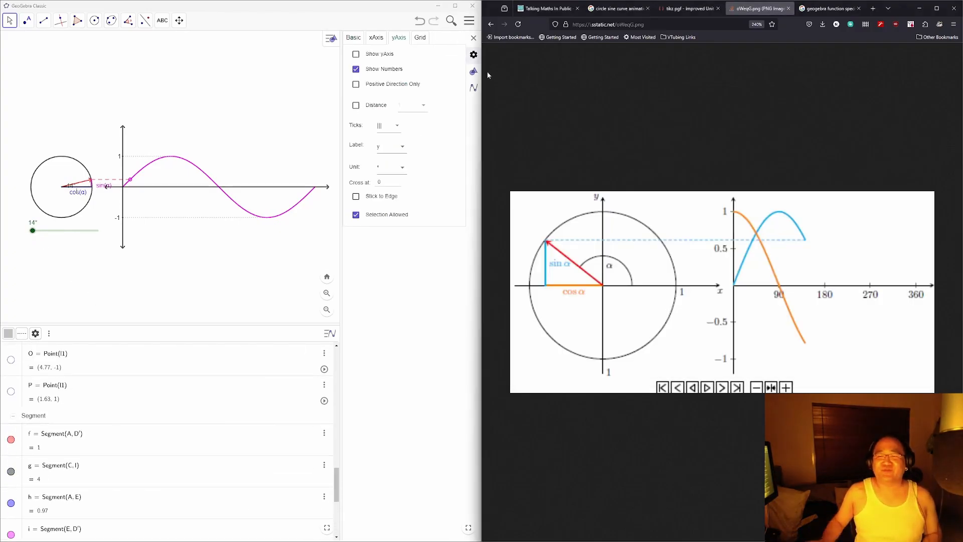
# Step: Search Google for 'geogebra animate button' and open the Buttons Start animation and stop animation page
pyautogui.hotkey('ctrl', 't')
pyautogui.write('geogebra ani')
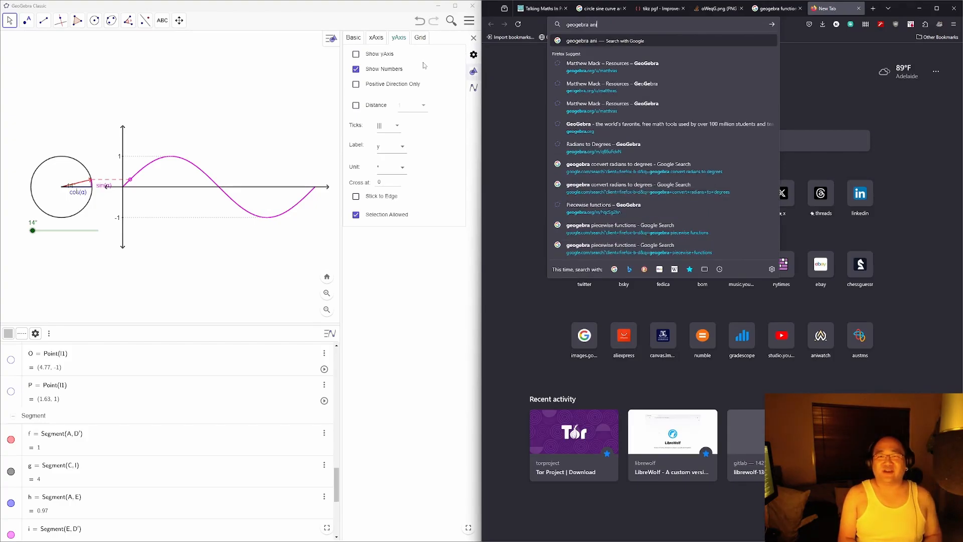
pyautogui.write('mate button')
pyautogui.press('Return')
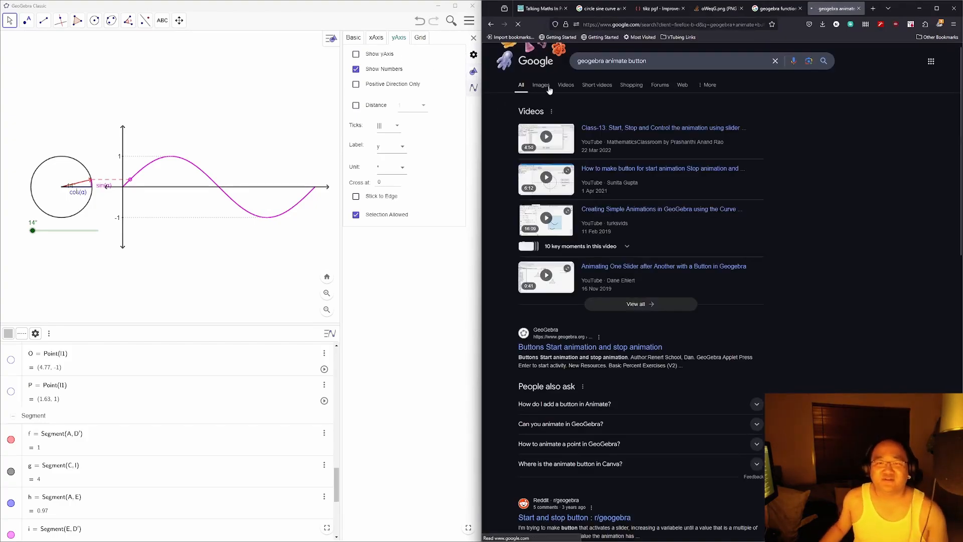
pyautogui.click(644, 348)
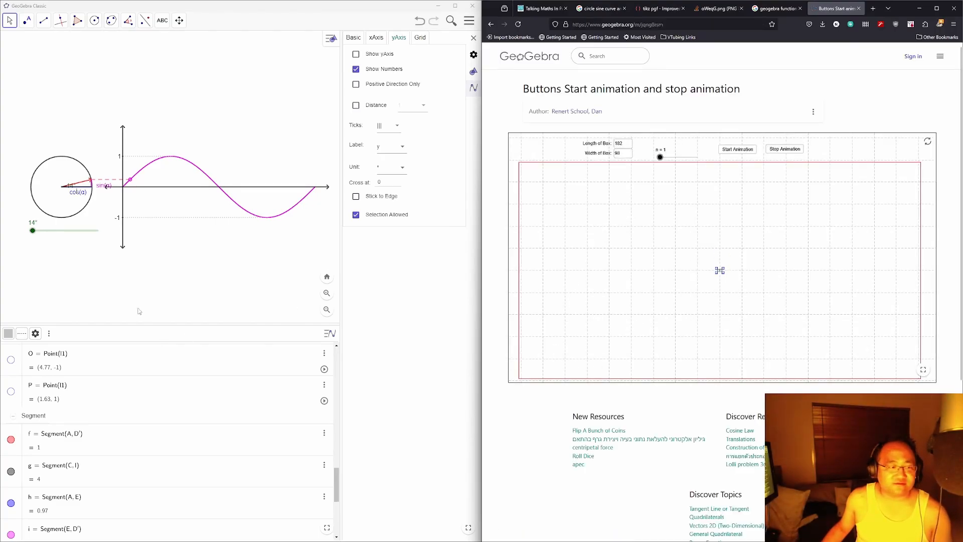
pyautogui.click(162, 21)
pyautogui.click(173, 89)
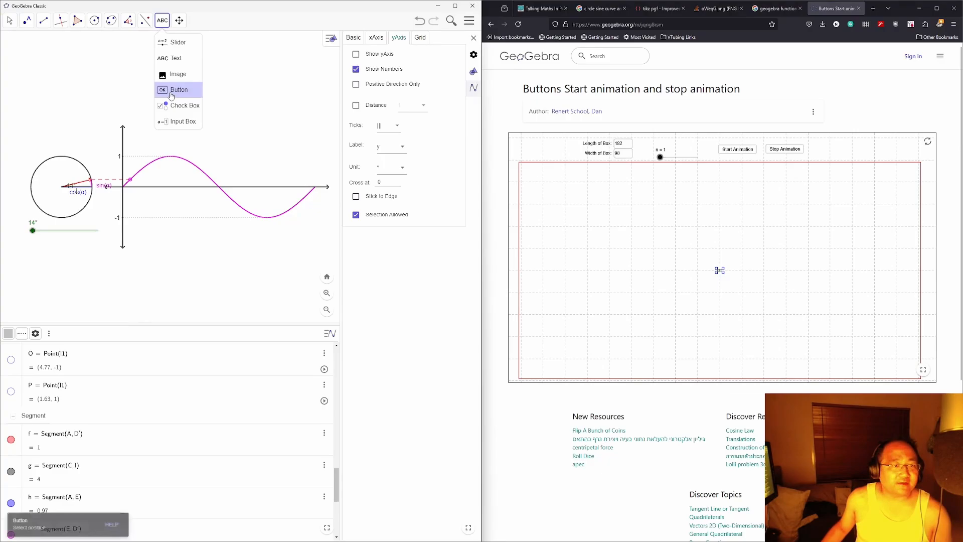
# Step: Place a button captioned 'Animate/Stop' just below the α slider
pyautogui.click(43, 254)
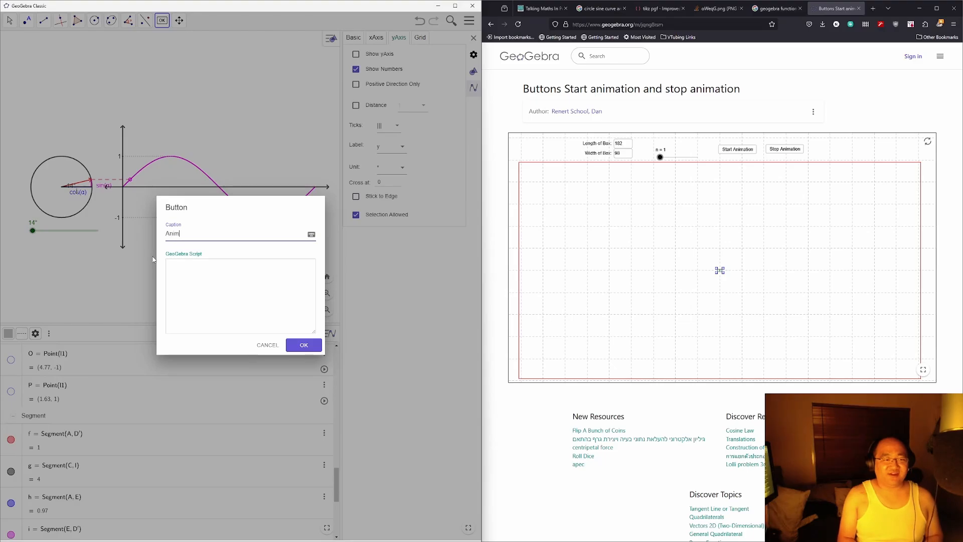
pyautogui.hotkey('ctrl', 'a')
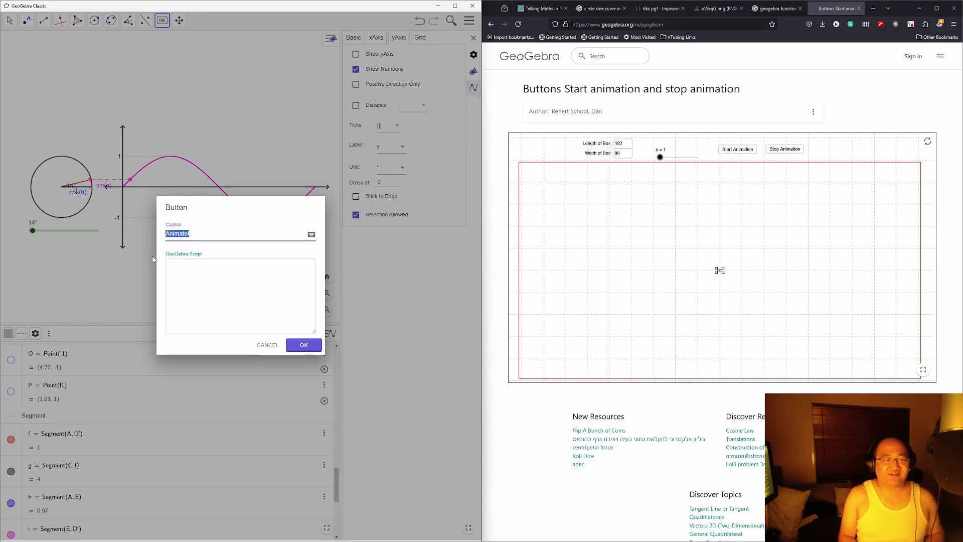
pyautogui.press('BackSpace')
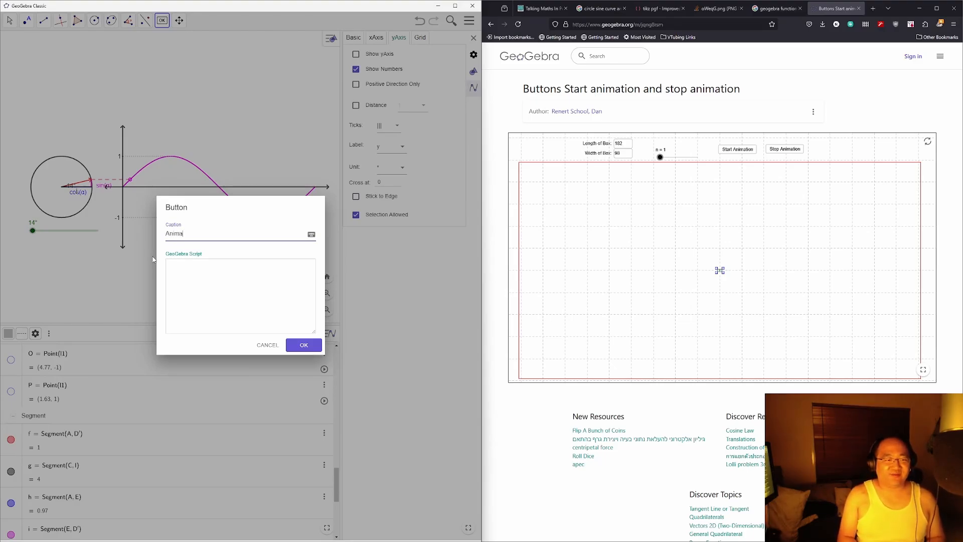
pyautogui.write('Animate/Stop')
pyautogui.click(228, 317)
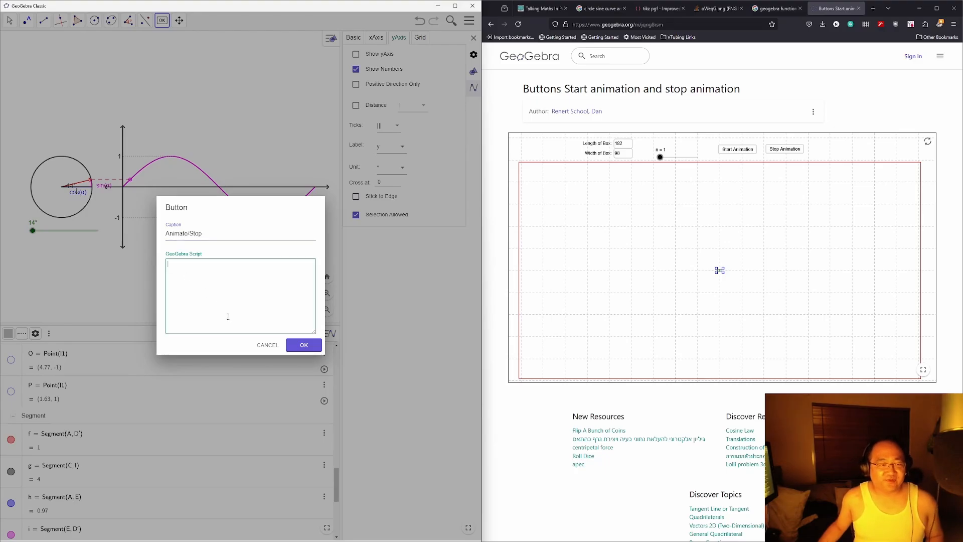
pyautogui.click(303, 344)
pyautogui.click(70, 252)
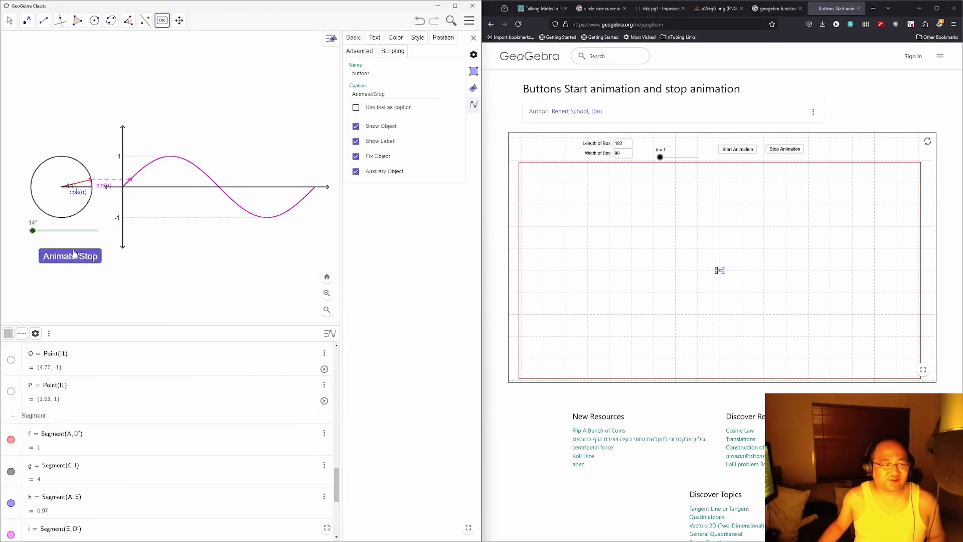
pyautogui.click(71, 253)
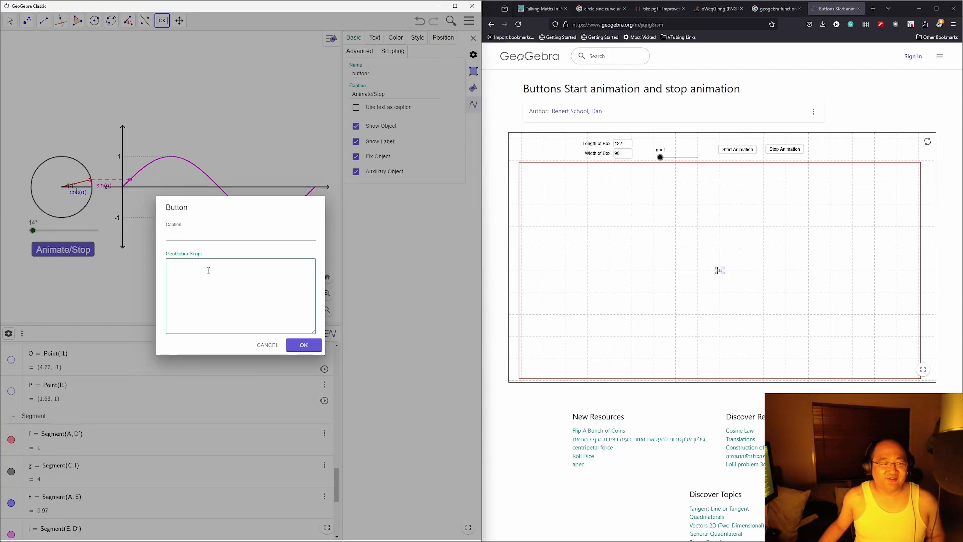
# Step: Close the example page and search Google for 'geogebra script animate'
pyautogui.click(815, 69)
pyautogui.hotkey('ctrl', 'w')
pyautogui.hotkey('ctrl', 't')
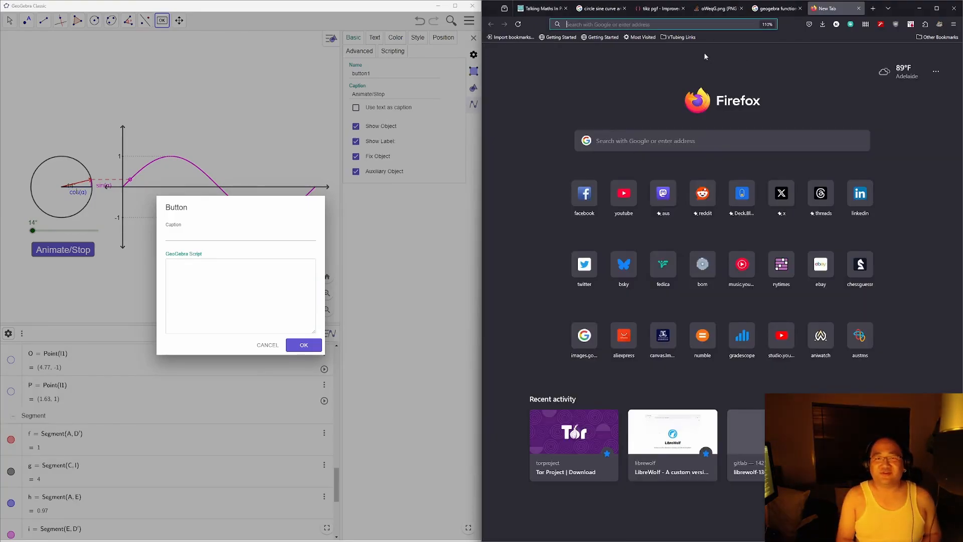
pyautogui.write('geogebra script')
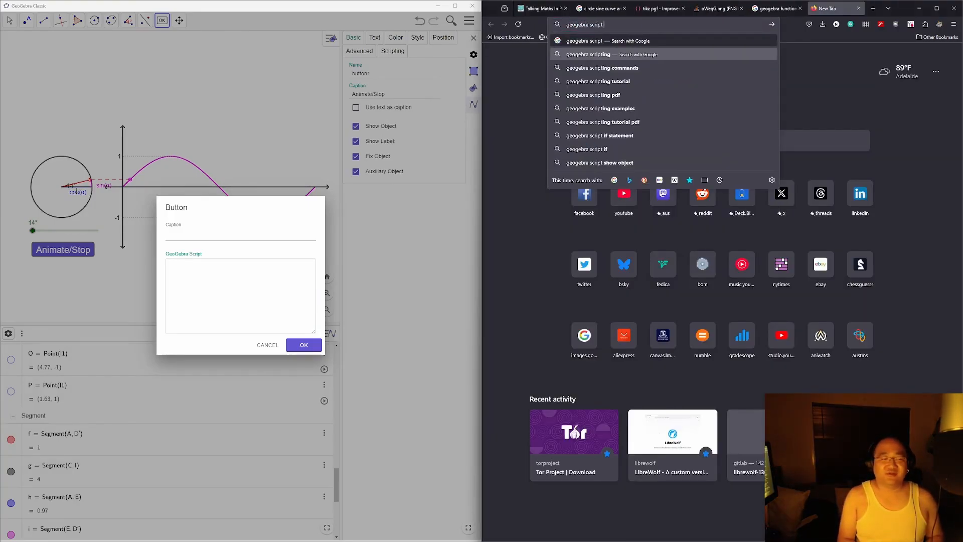
pyautogui.write(' animate')
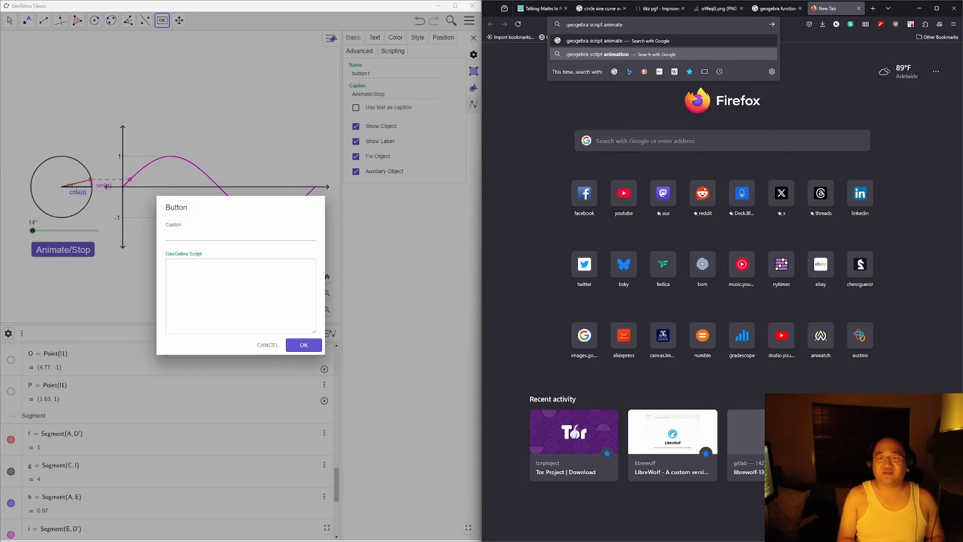
pyautogui.press('Return')
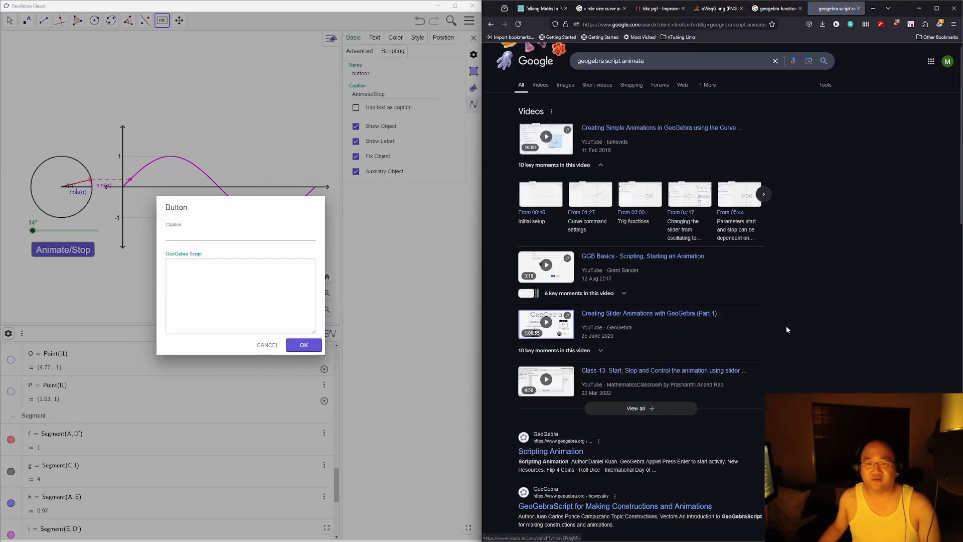
pyautogui.scroll(-2, 782, 327)
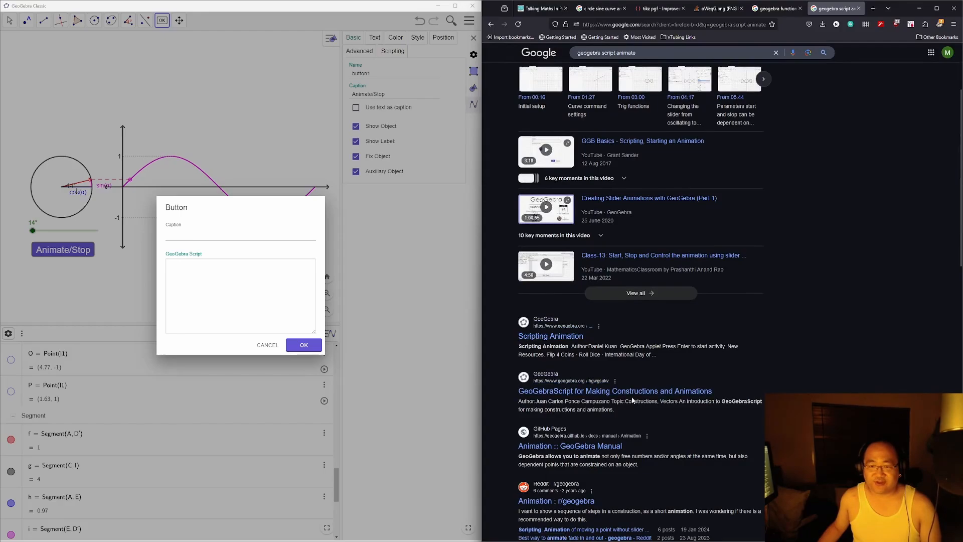
pyautogui.scroll(-2, 630, 393)
# Step: Skim the Animation manual page, then open the StartAnimation Command page
pyautogui.middleClick(604, 372)
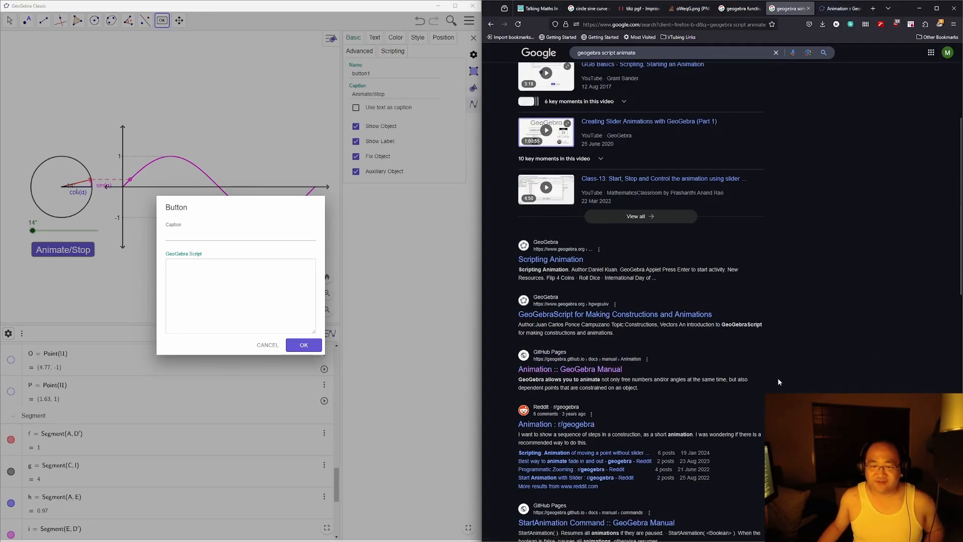
pyautogui.hotkey('ctrl', 'Tab')
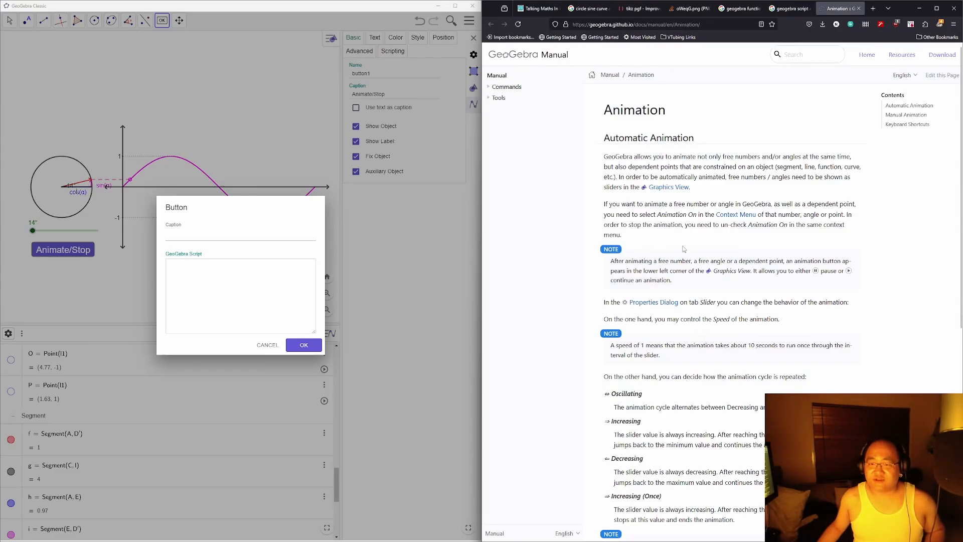
pyautogui.scroll(-3, 683, 249)
pyautogui.scroll(-3, 683, 249)
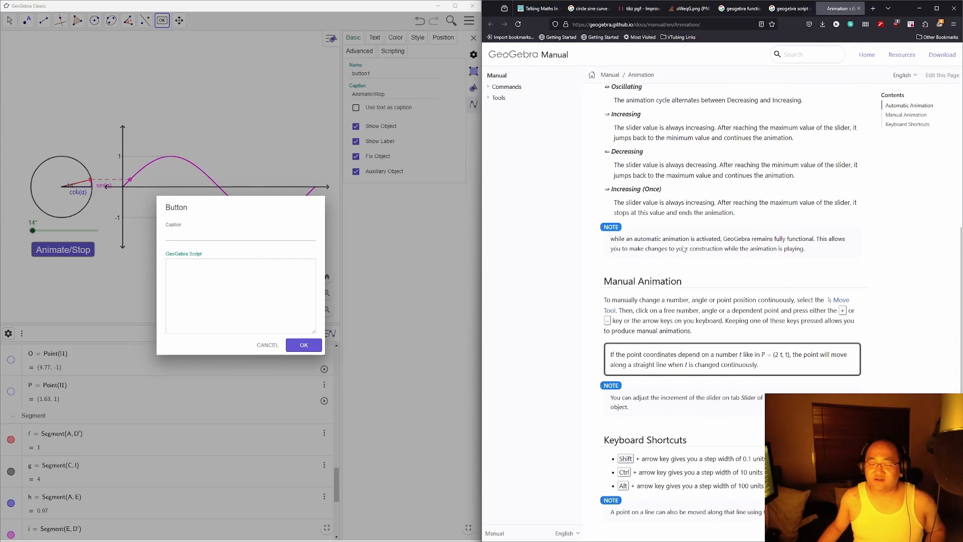
pyautogui.scroll(-3, 683, 246)
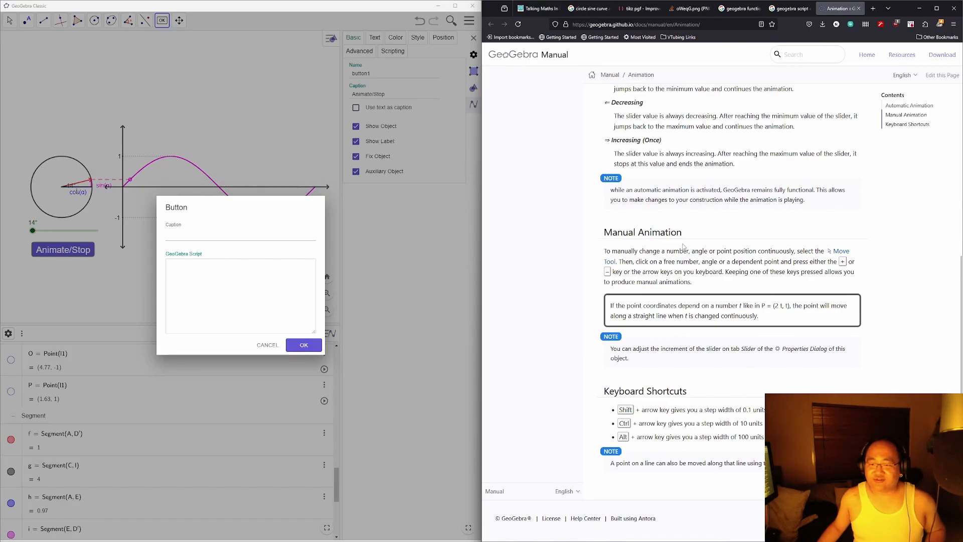
pyautogui.hotkey('ctrl', 'w')
pyautogui.scroll(-2, 620, 414)
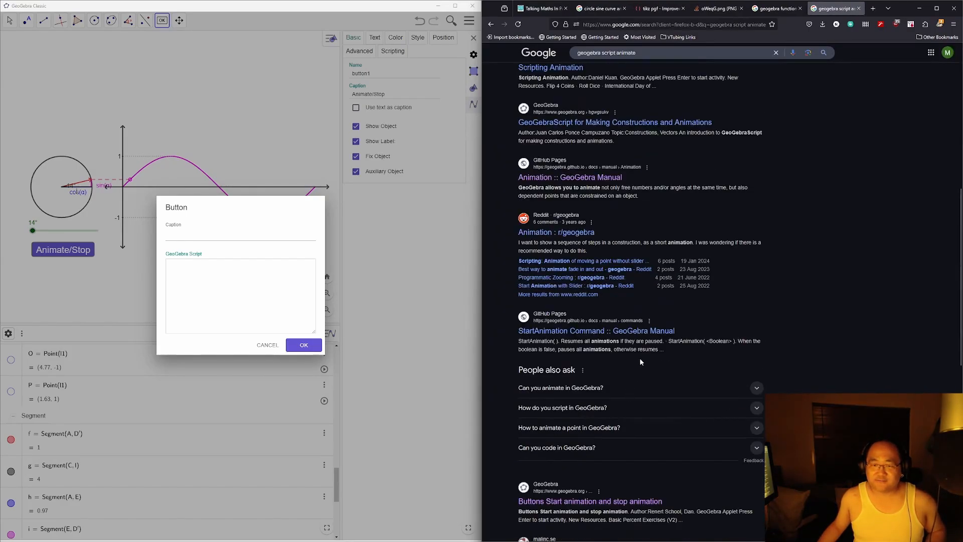
pyautogui.click(632, 331)
# Step: Cancel the unwanted empty button dialog and return to the Move tool
pyautogui.click(260, 274)
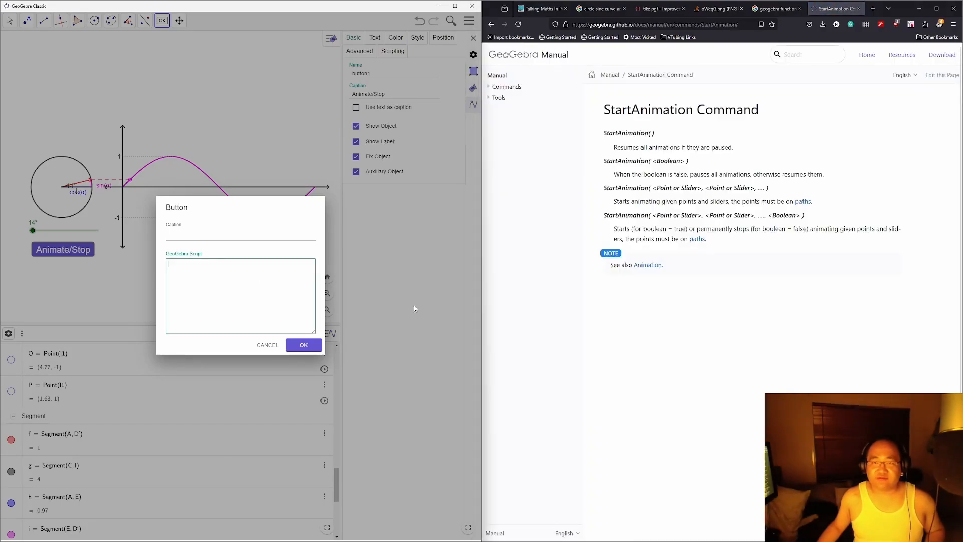
pyautogui.write('Sta')
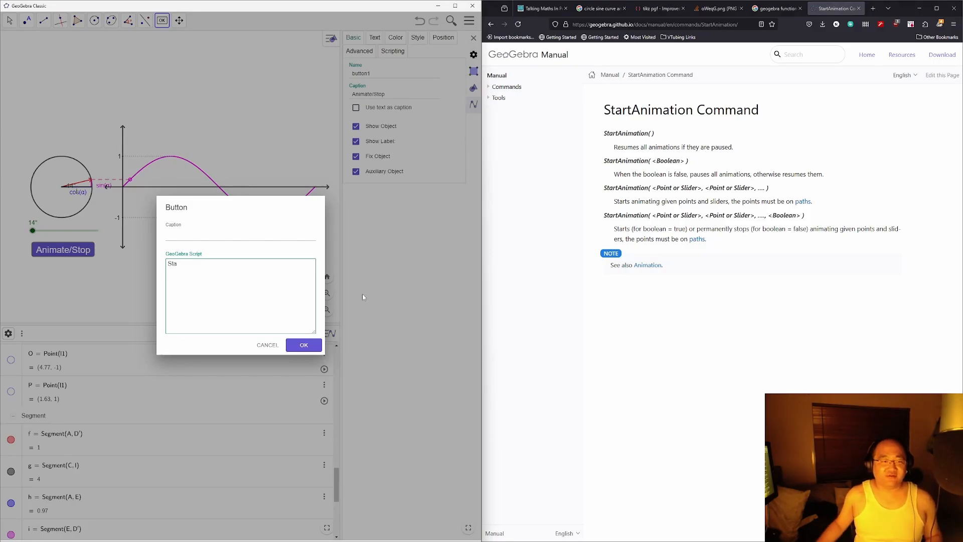
pyautogui.click(266, 345)
pyautogui.click(10, 20)
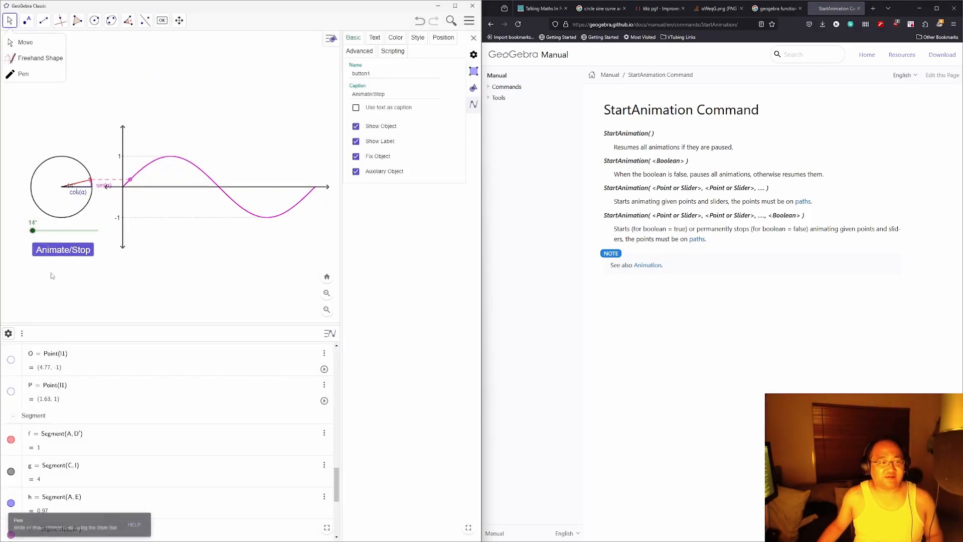
pyautogui.click(57, 251)
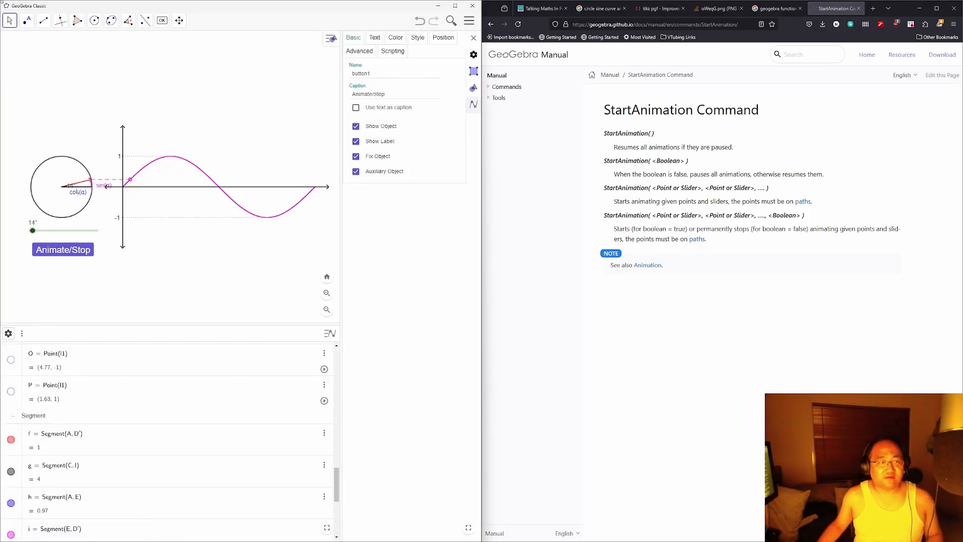
# Step: Enter StartAnimation(α) as the Animate/Stop button's On Click script
pyautogui.click(74, 254)
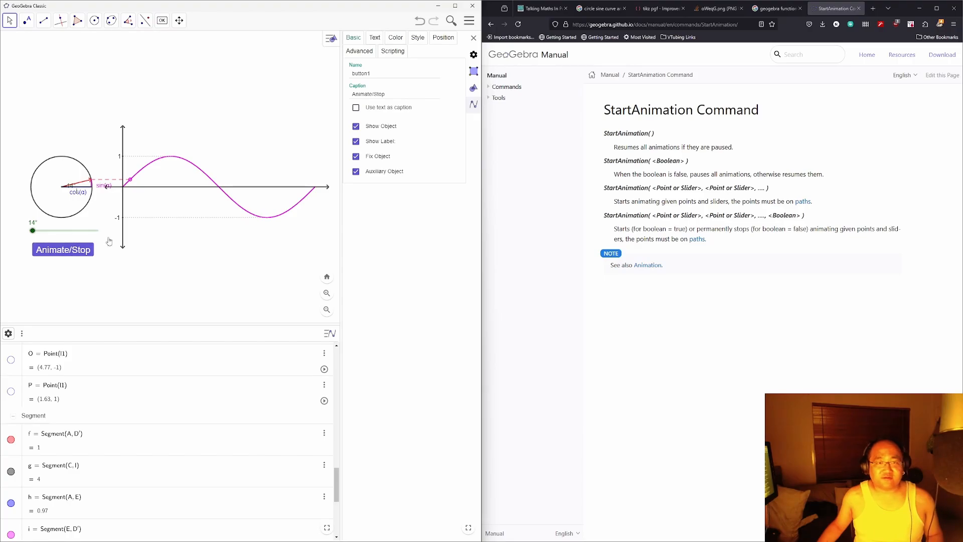
pyautogui.click(386, 52)
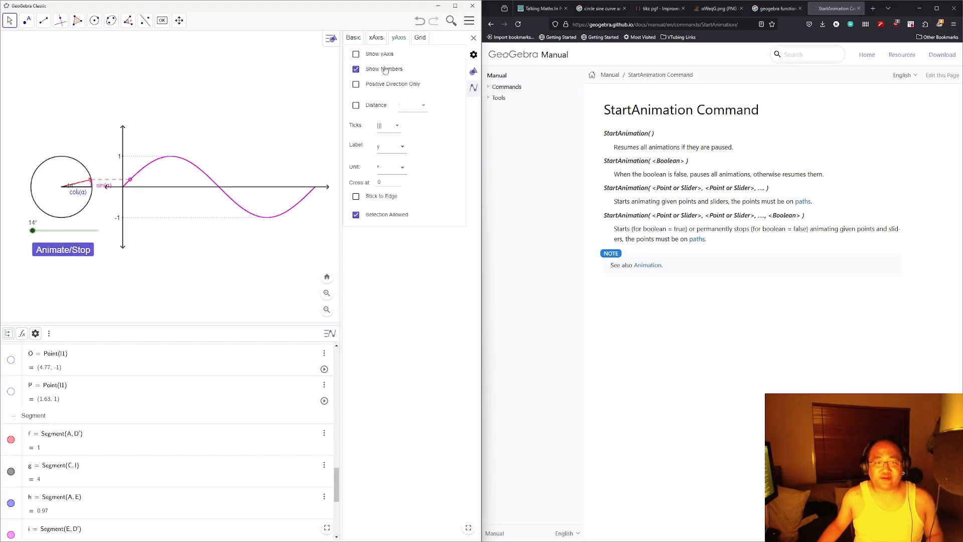
pyautogui.click(78, 251)
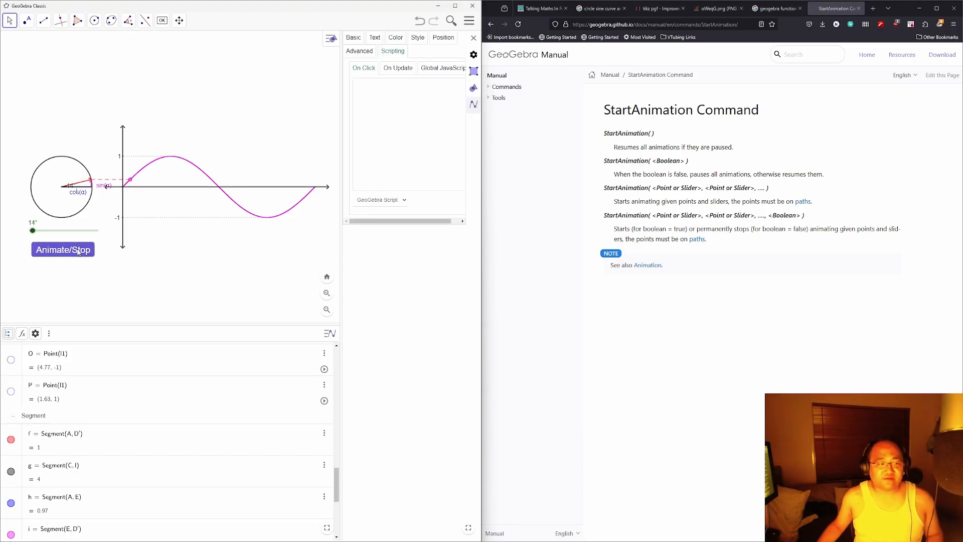
pyautogui.click(398, 95)
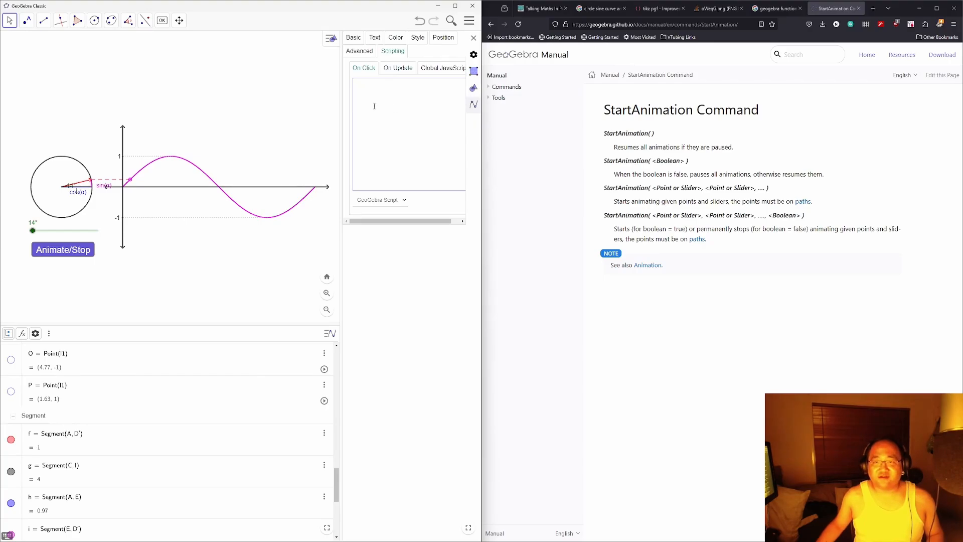
pyautogui.write('StartAnimation')
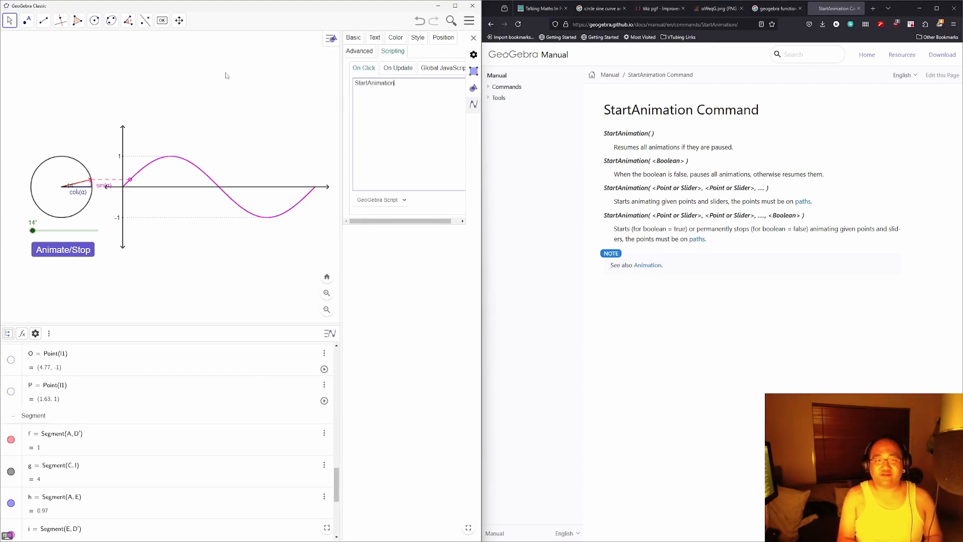
pyautogui.write('(α')
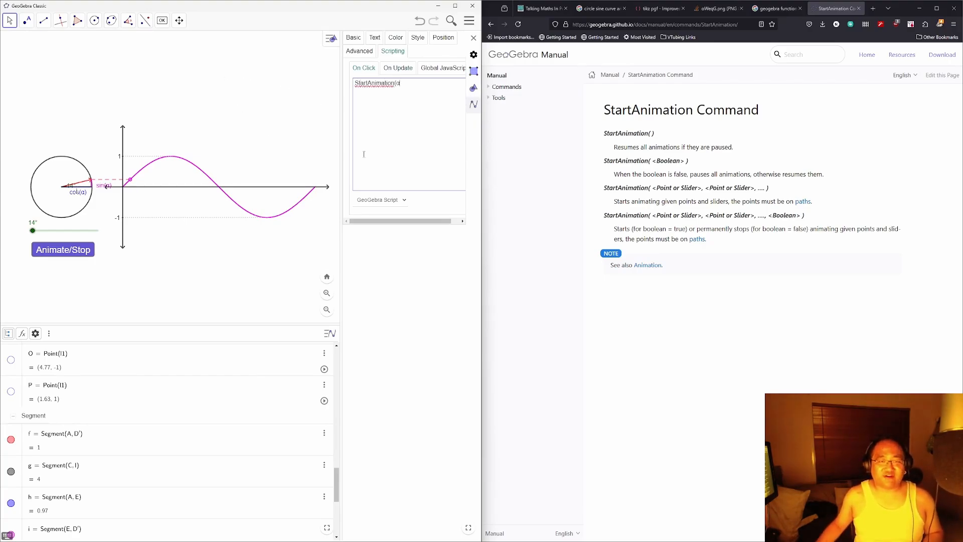
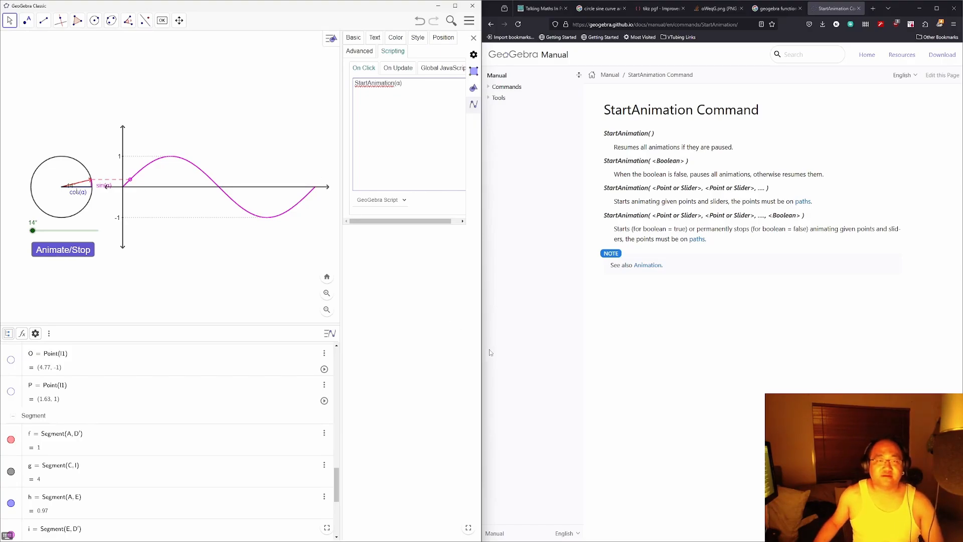
# Step: Leave the script editor and test the Animate/Stop button and the angle α slider
pyautogui.click(396, 302)
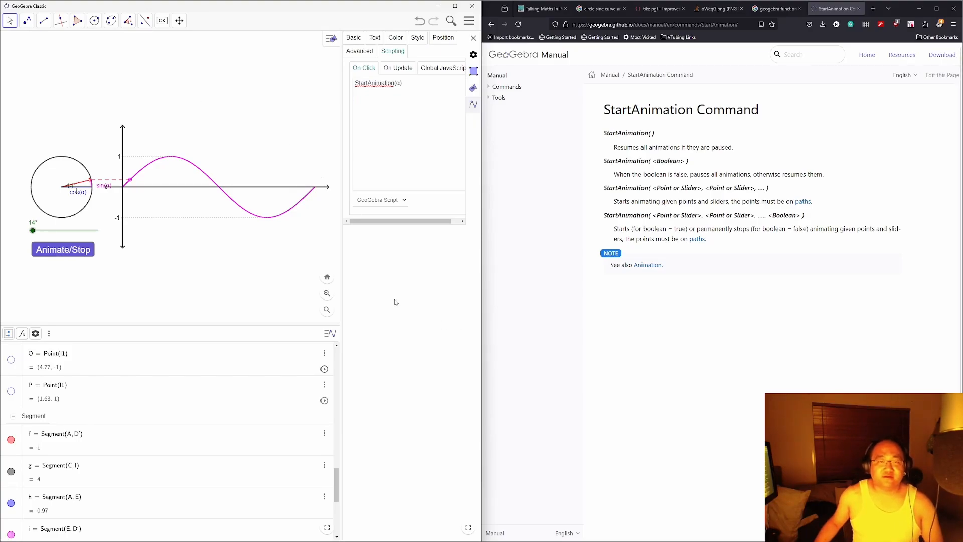
pyautogui.click(358, 51)
pyautogui.click(353, 37)
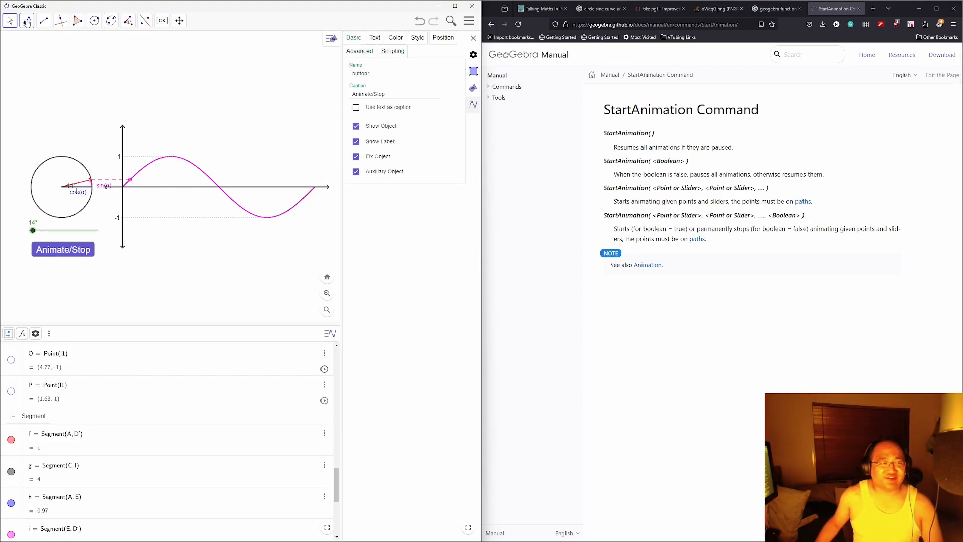
pyautogui.click(10, 20)
pyautogui.click(48, 250)
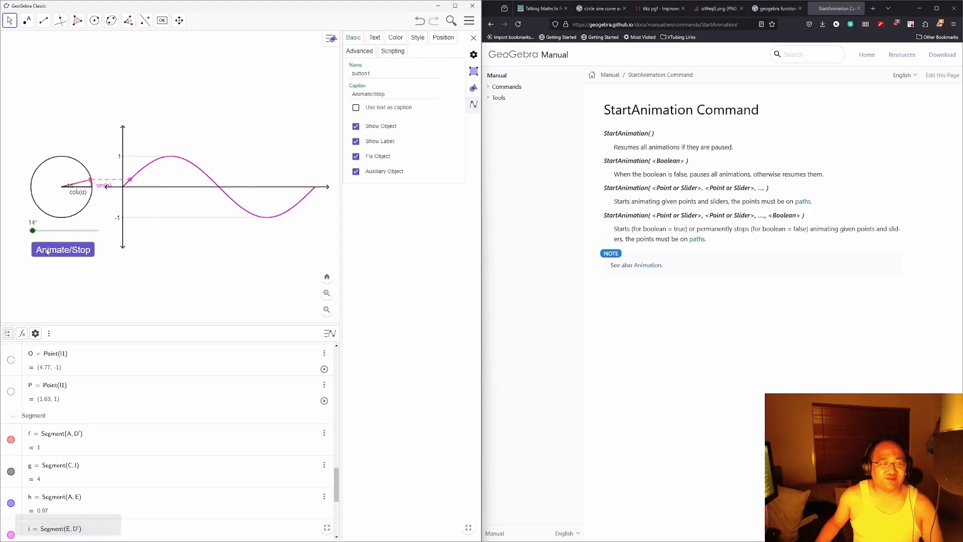
pyautogui.scroll(10, 216, 477)
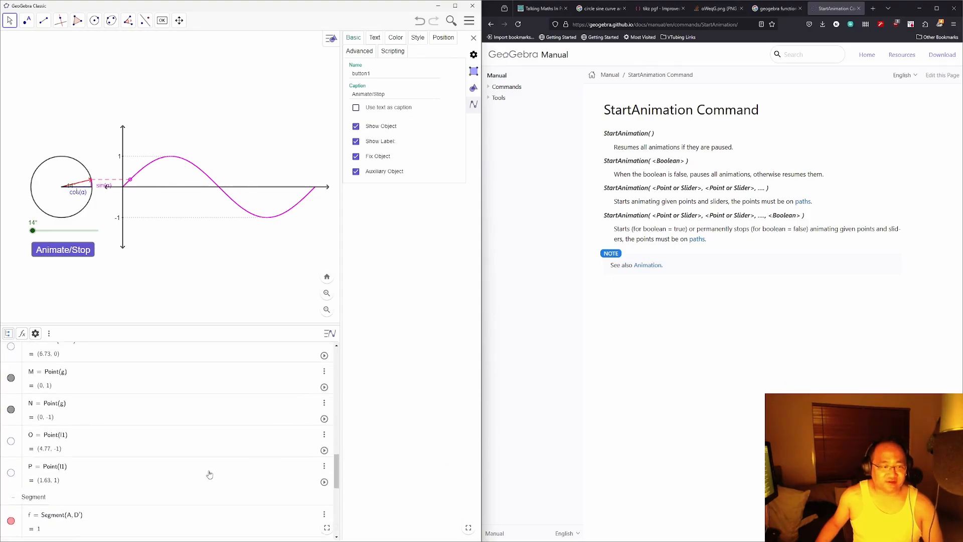
pyautogui.scroll(5, 207, 466)
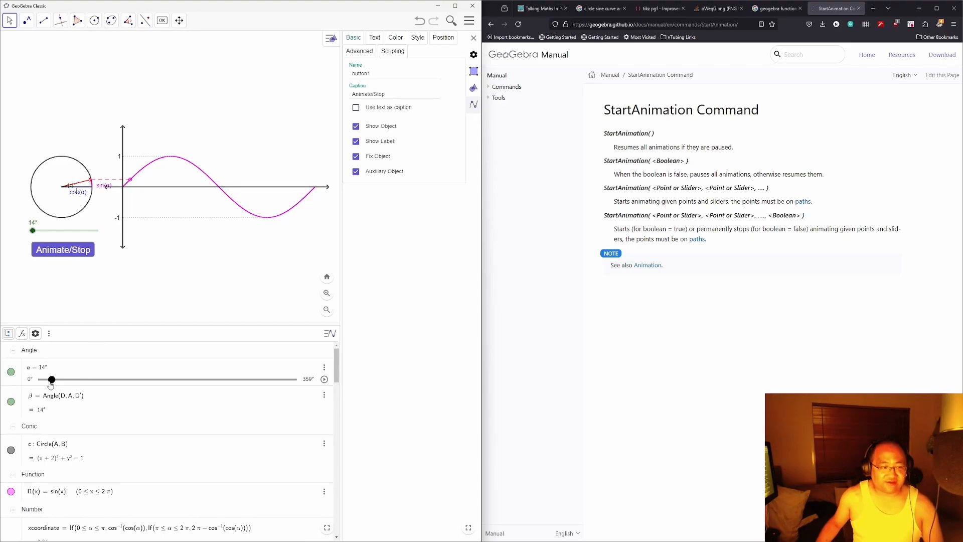
pyautogui.moveTo(51, 385); pyautogui.dragTo(274, 384)
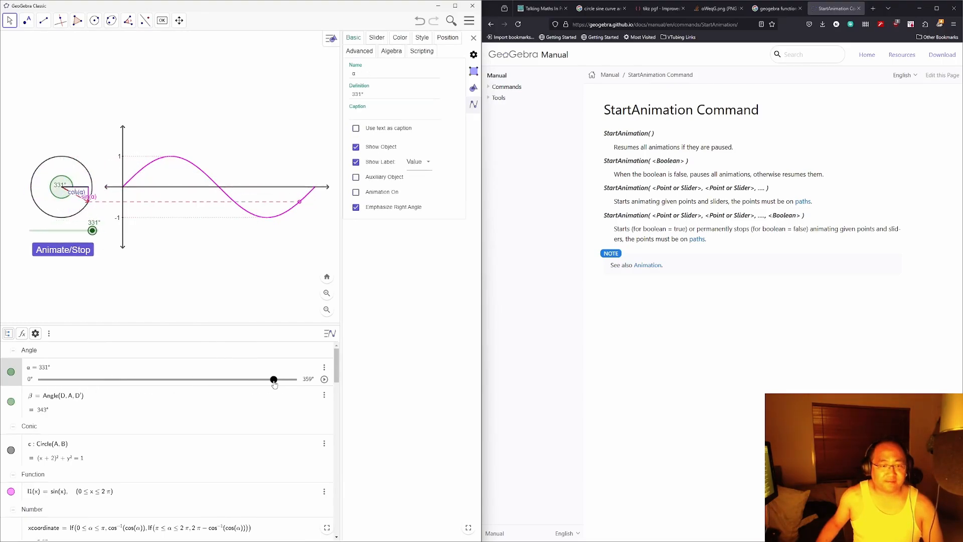
# Step: Delete the StartAnimation(α) On Click script from the Animate/Stop button's settings
pyautogui.click(90, 250)
pyautogui.rightClick(83, 253)
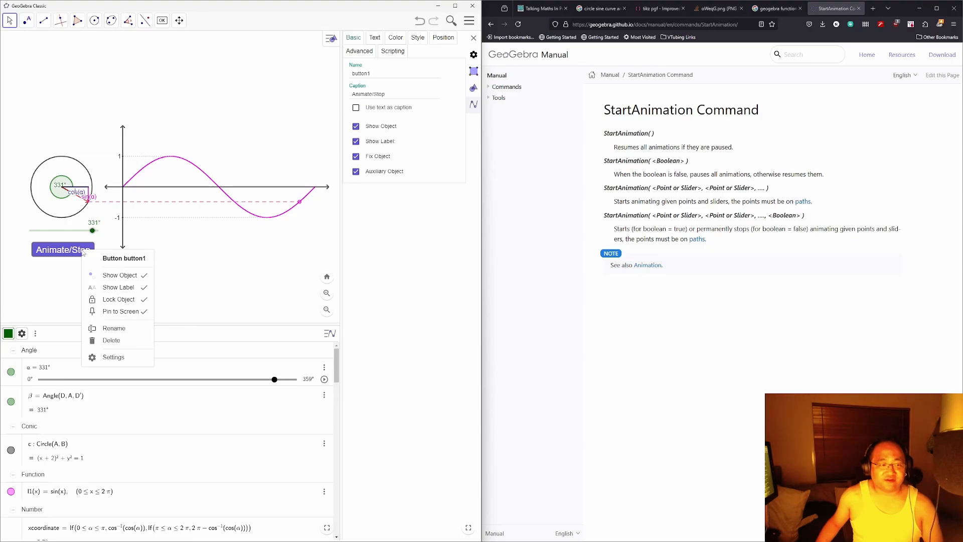
pyautogui.click(118, 359)
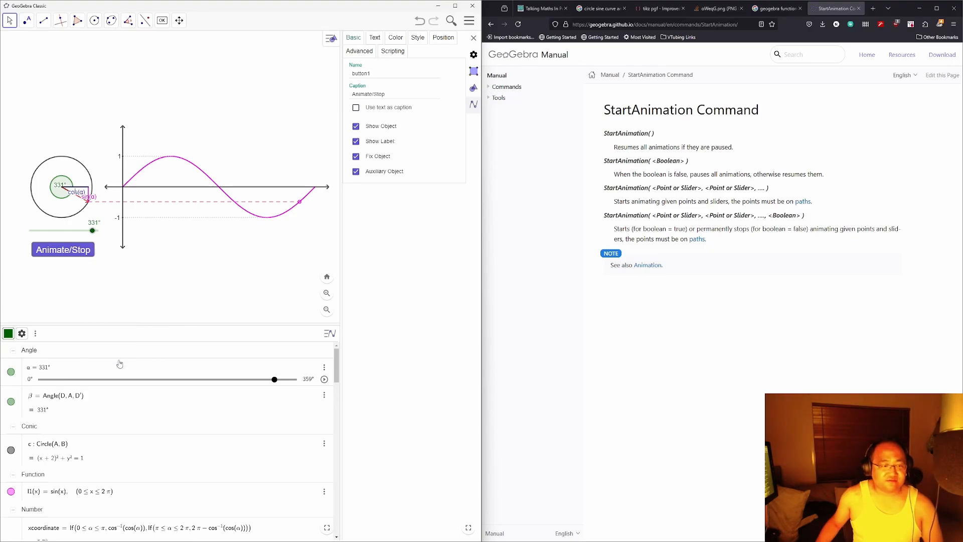
pyautogui.click(393, 51)
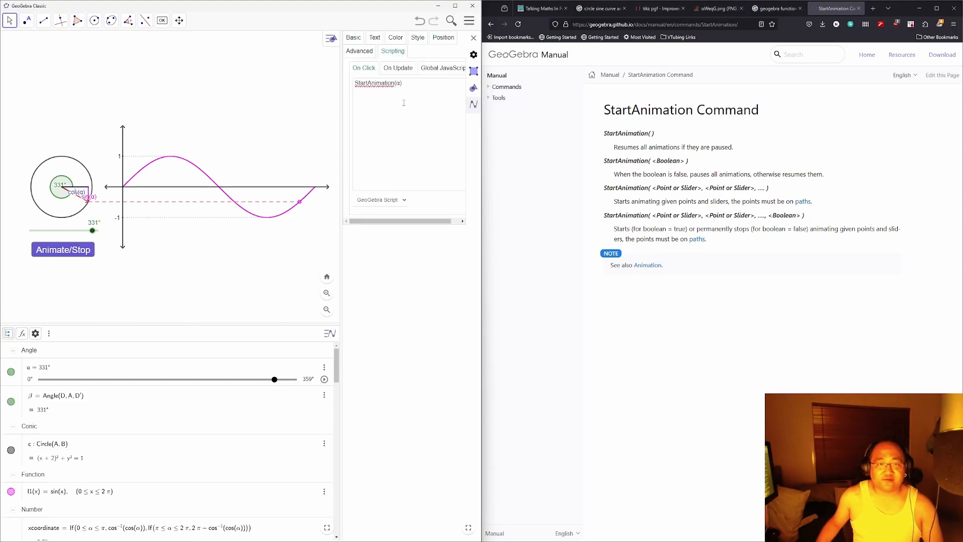
pyautogui.click(411, 96)
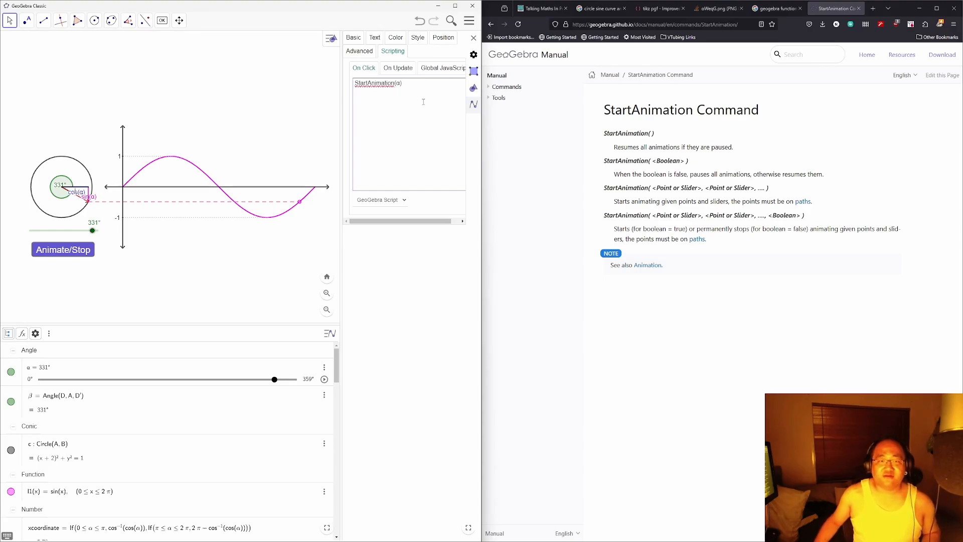
pyautogui.hotkey('ctrl', 'a')
pyautogui.press('BackSpace')
# Step: Keep GeoGebra Script as the script language and expand the manual's Commands categories
pyautogui.click(386, 201)
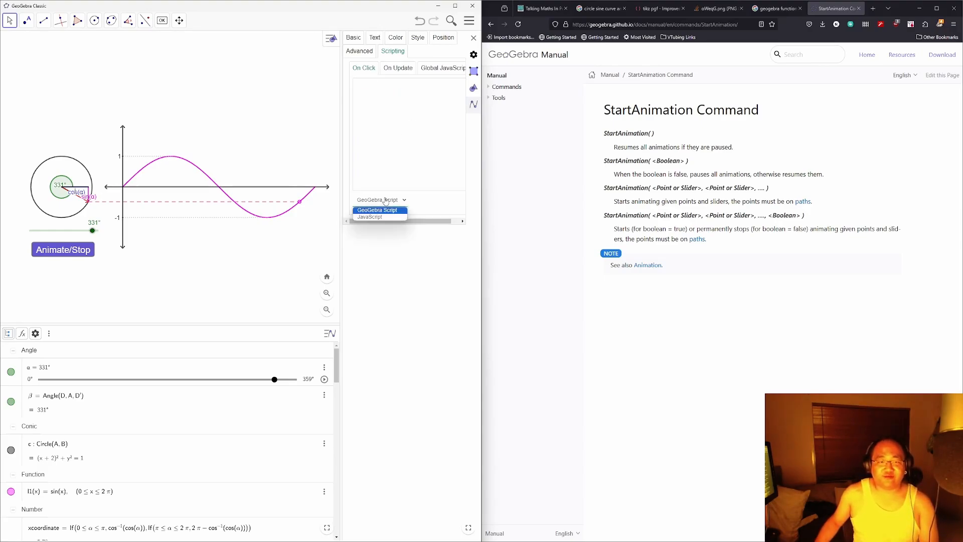
pyautogui.click(400, 151)
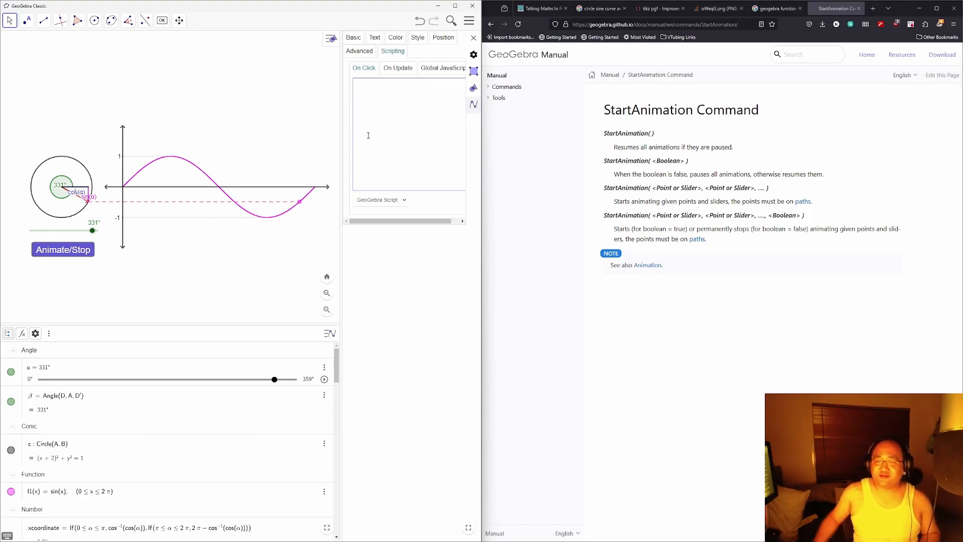
pyautogui.click(501, 90)
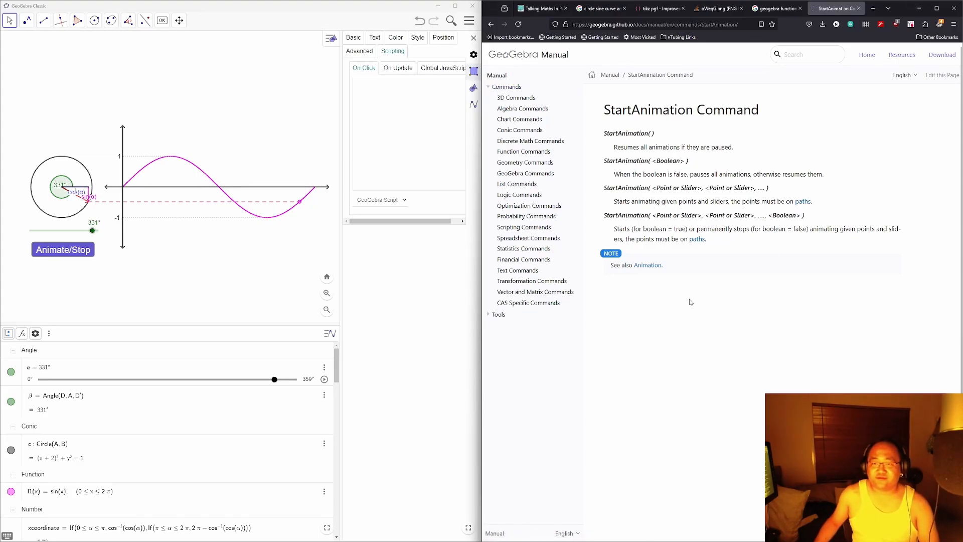
# Step: Open the manual's Animation page and scroll through it
pyautogui.click(647, 265)
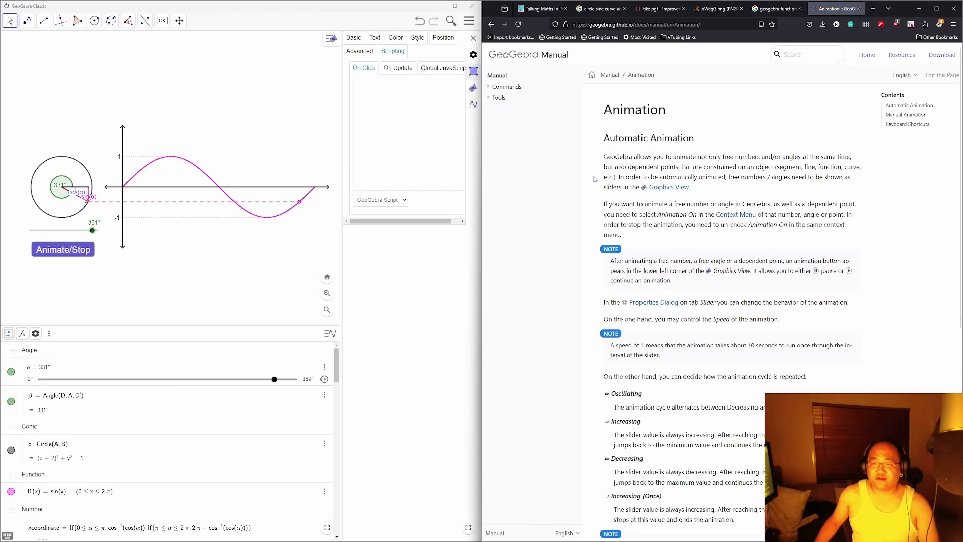
pyautogui.scroll(-4, 594, 179)
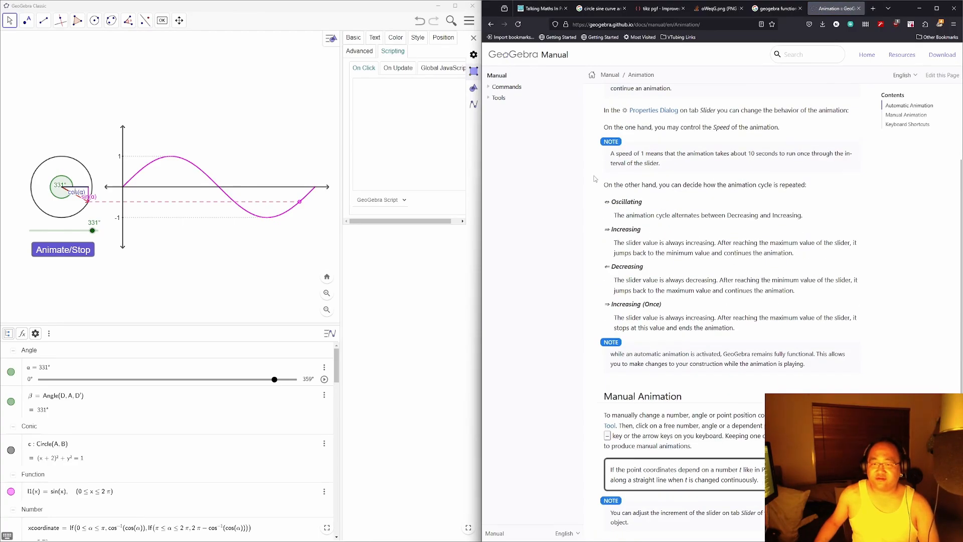
pyautogui.scroll(-3, 594, 179)
# Step: Return to the Google results for 'geogebra script animate' and select 'animate' in the query
pyautogui.hotkey('alt', 'Left')
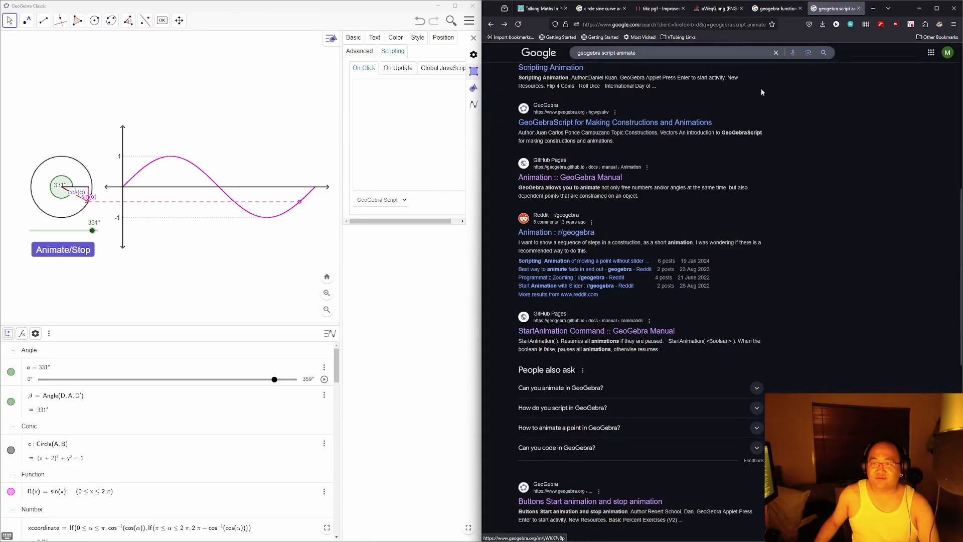
pyautogui.scroll(-2, 794, 300)
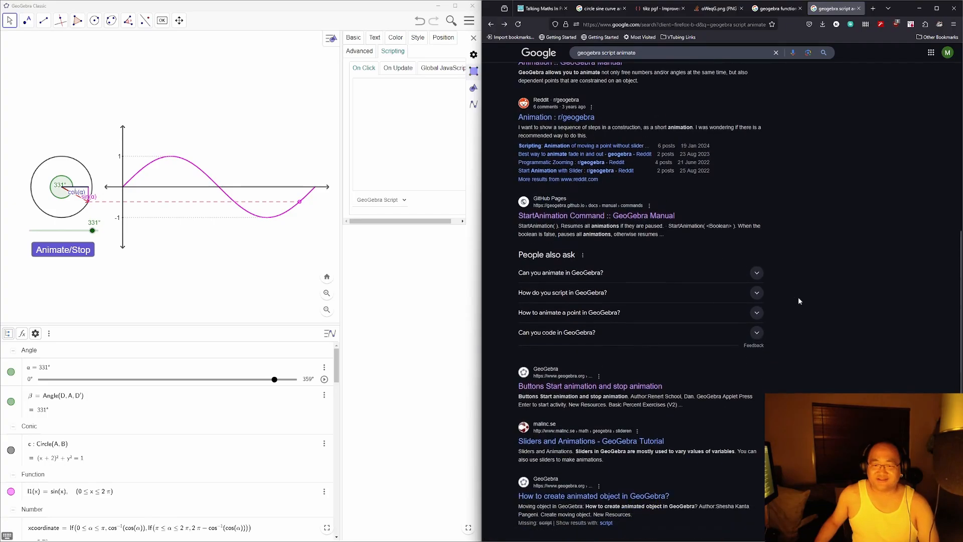
pyautogui.scroll(-3, 799, 300)
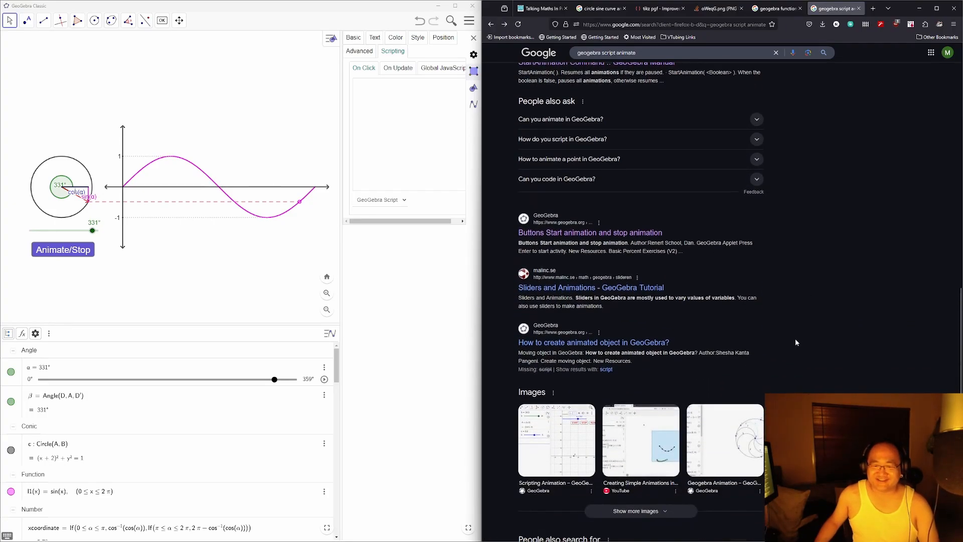
pyautogui.scroll(-3, 796, 339)
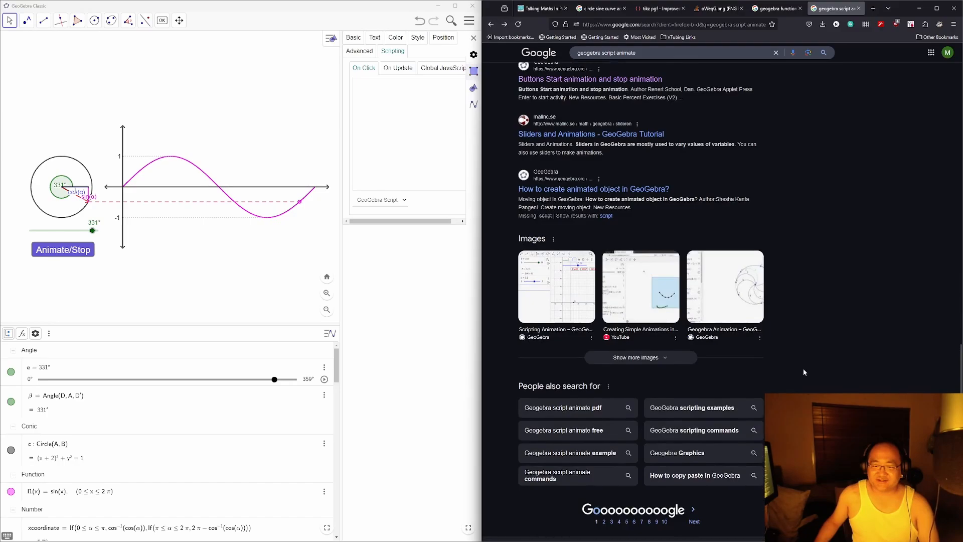
pyautogui.scroll(10, 801, 364)
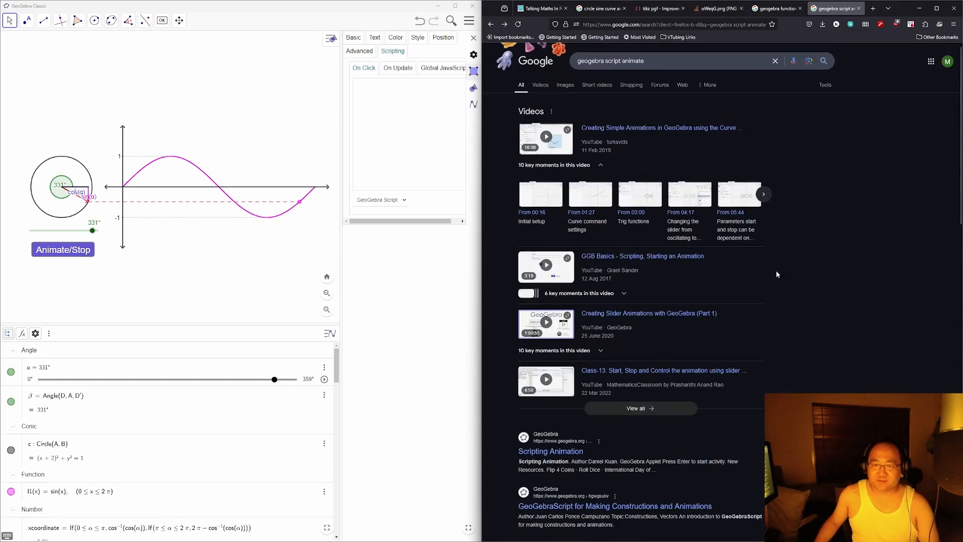
pyautogui.click(681, 63)
pyautogui.hotkey('ctrl', 'shift', 'Left')
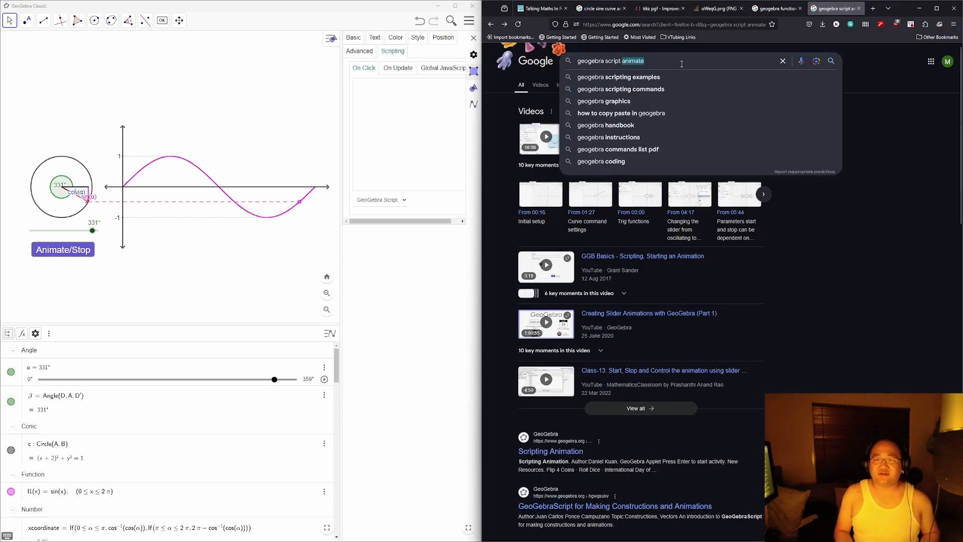
pyautogui.press('Escape')
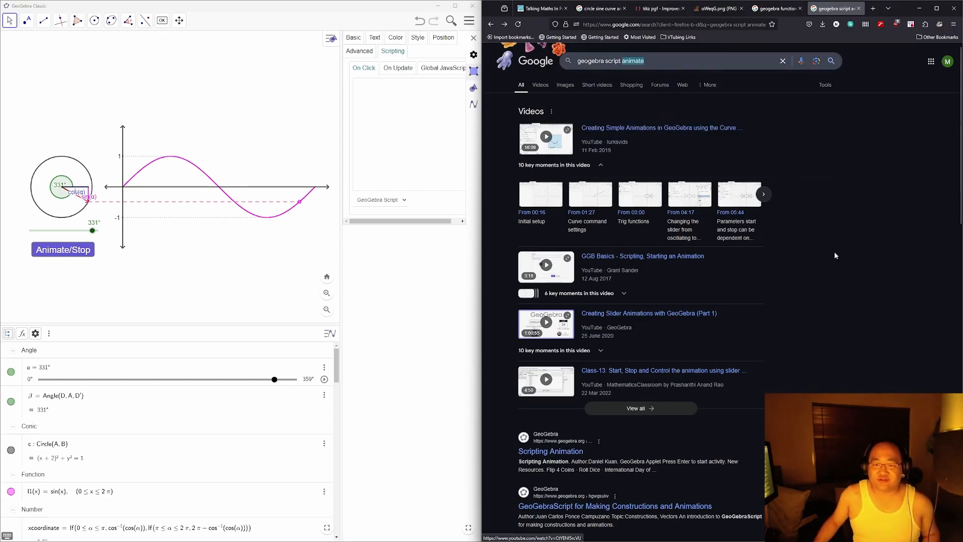
# Step: Open the Scripting Animation example and start and stop its animation
pyautogui.click(575, 455)
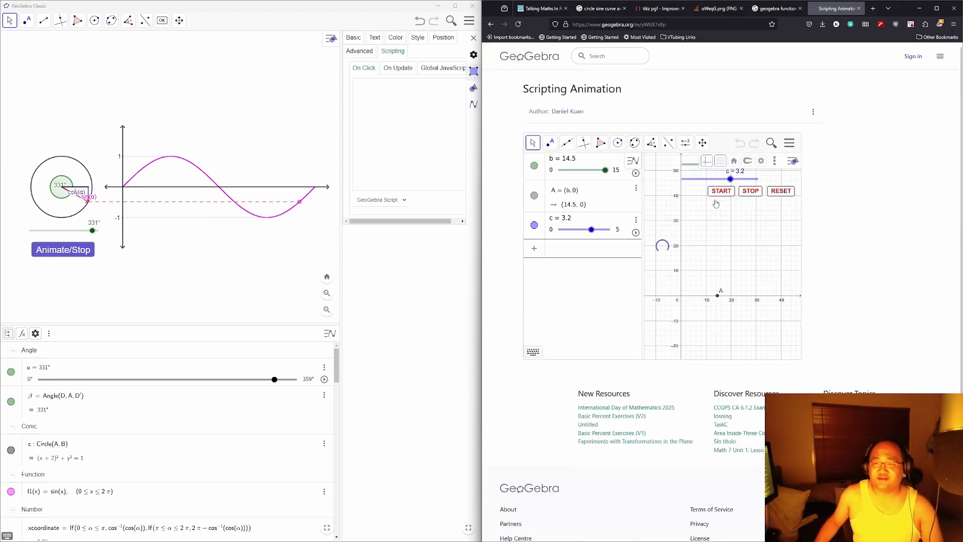
pyautogui.click(721, 193)
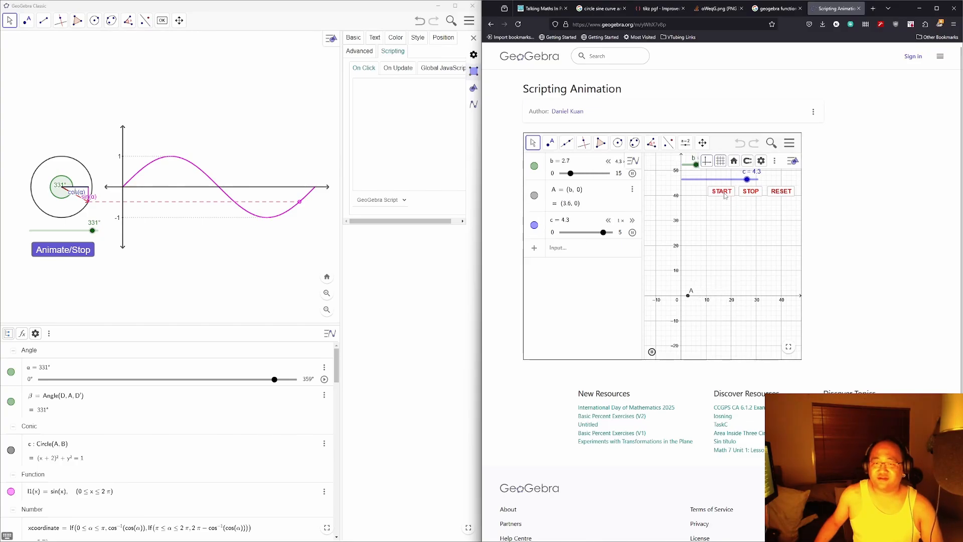
pyautogui.click(723, 193)
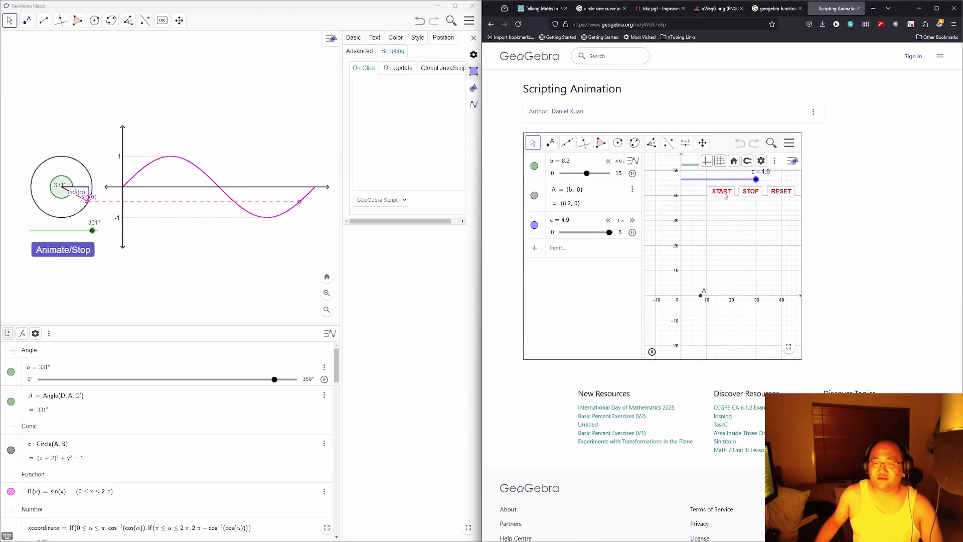
pyautogui.click(755, 193)
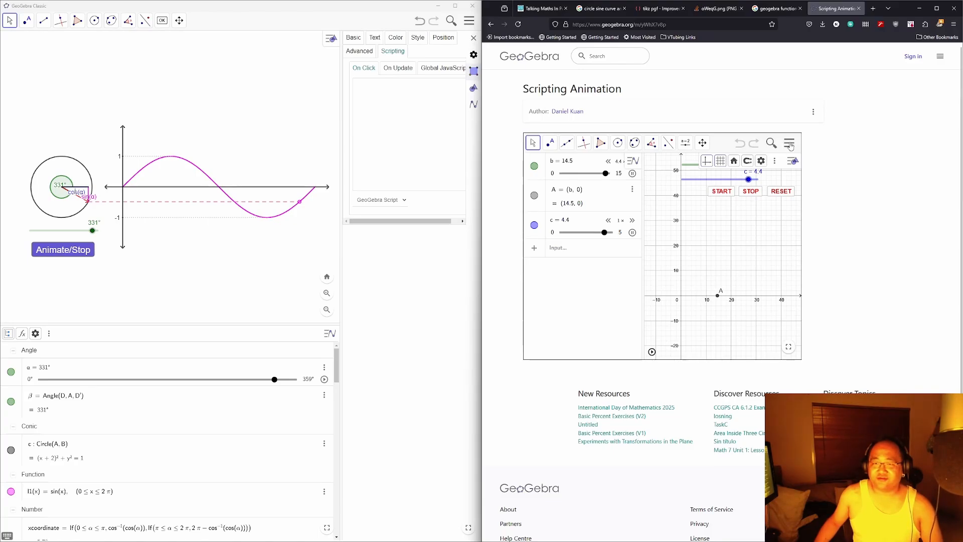
pyautogui.click(725, 195)
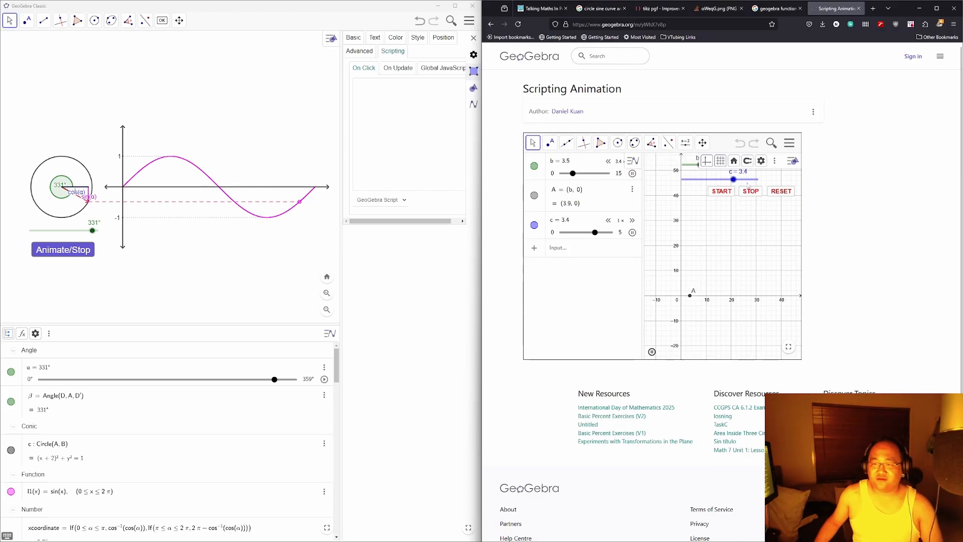
# Step: Open the example applet's graphics view properties from its main menu
pyautogui.click(790, 144)
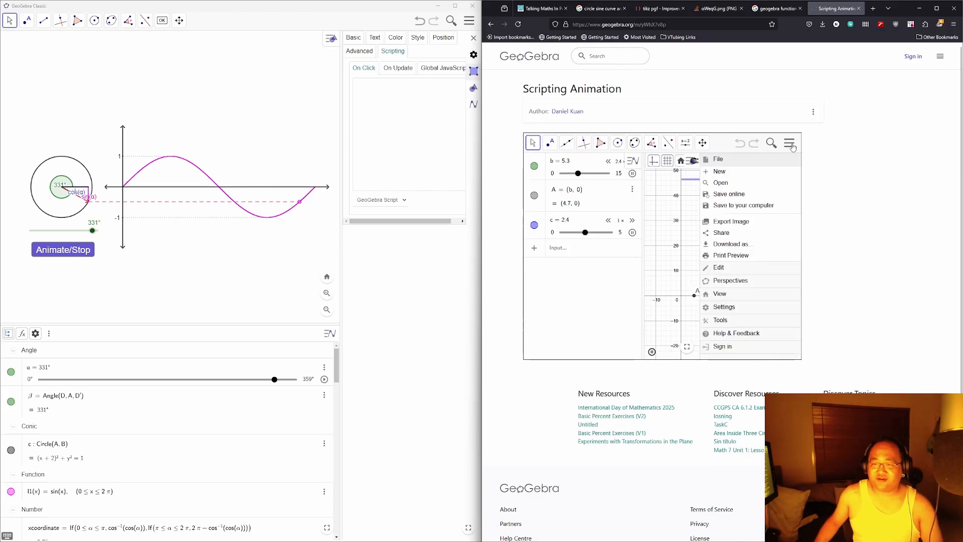
pyautogui.click(790, 145)
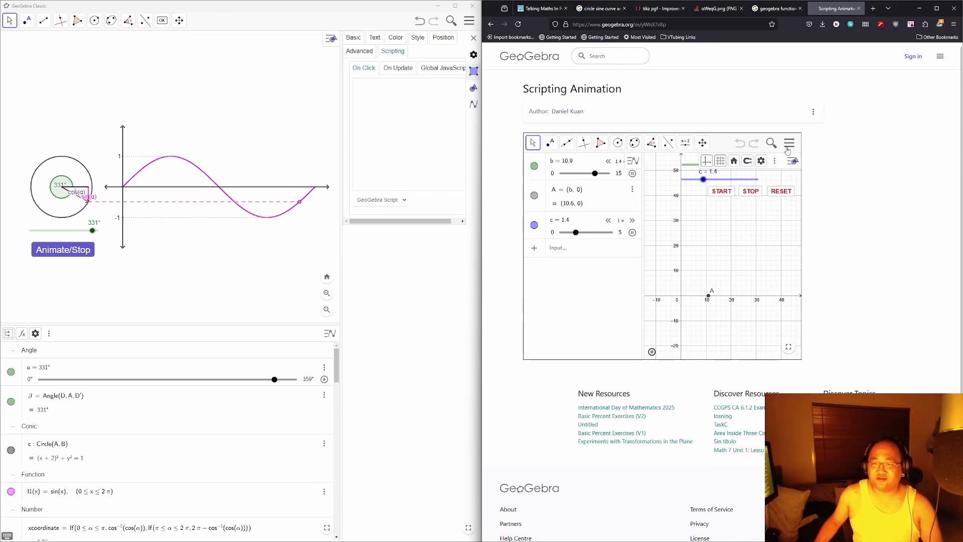
pyautogui.click(788, 146)
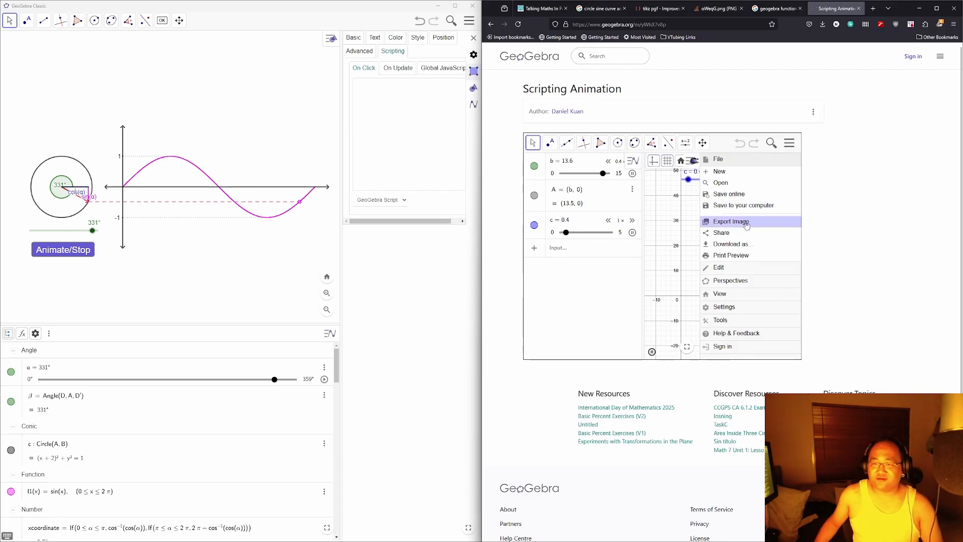
pyautogui.click(741, 267)
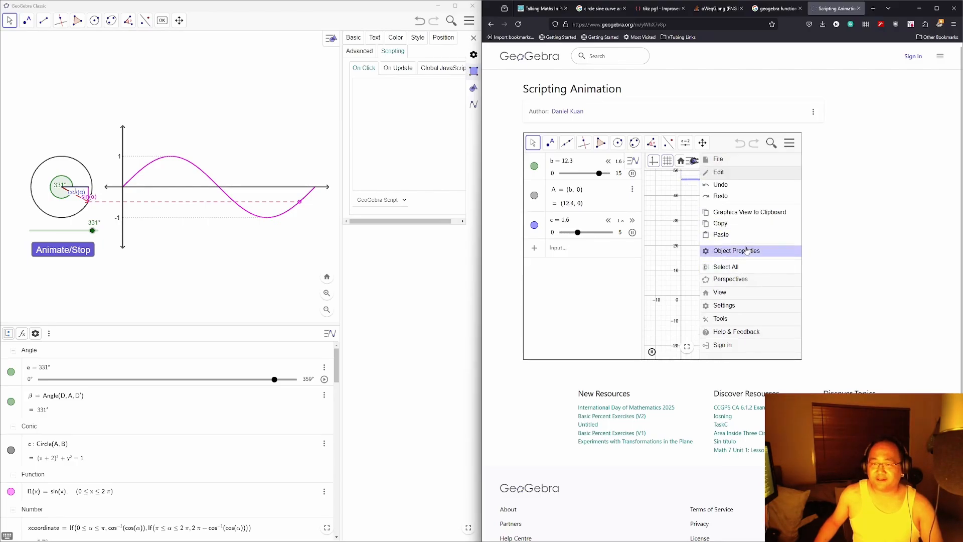
pyautogui.click(747, 251)
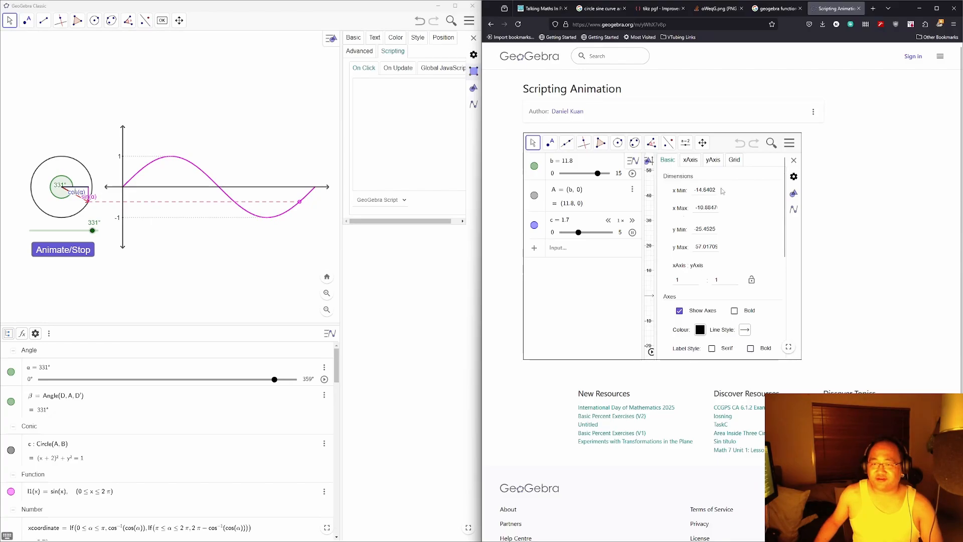
# Step: Show the example full screen and inspect START's StartAnimation[b,c] script beside sliders b and c
pyautogui.click(790, 350)
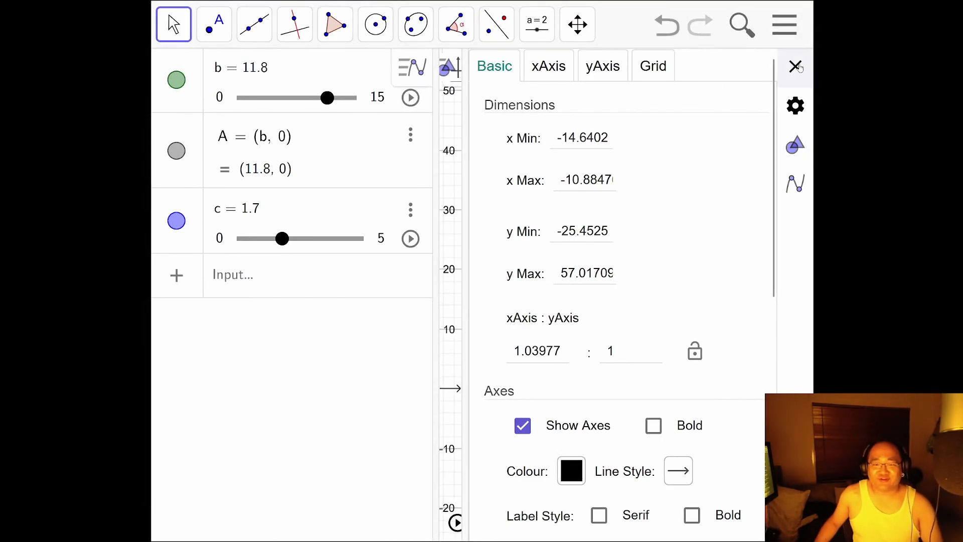
pyautogui.moveTo(439, 203); pyautogui.dragTo(202, 189)
pyautogui.click(369, 146)
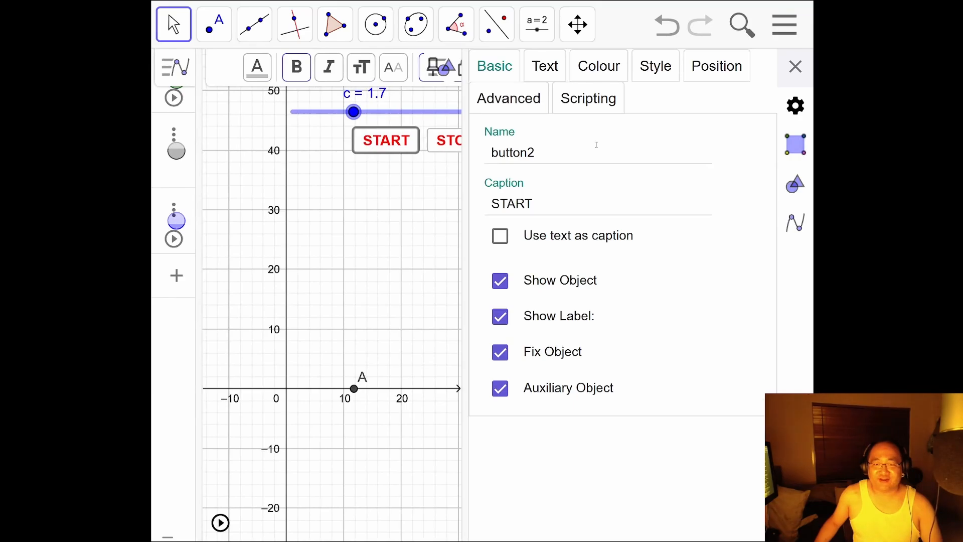
pyautogui.click(613, 99)
pyautogui.click(641, 187)
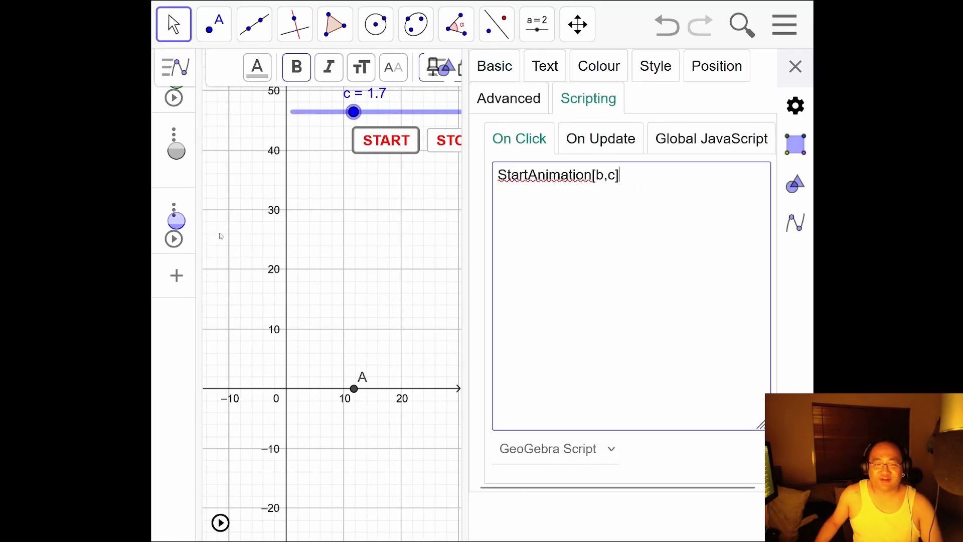
pyautogui.moveTo(222, 235); pyautogui.dragTo(422, 307)
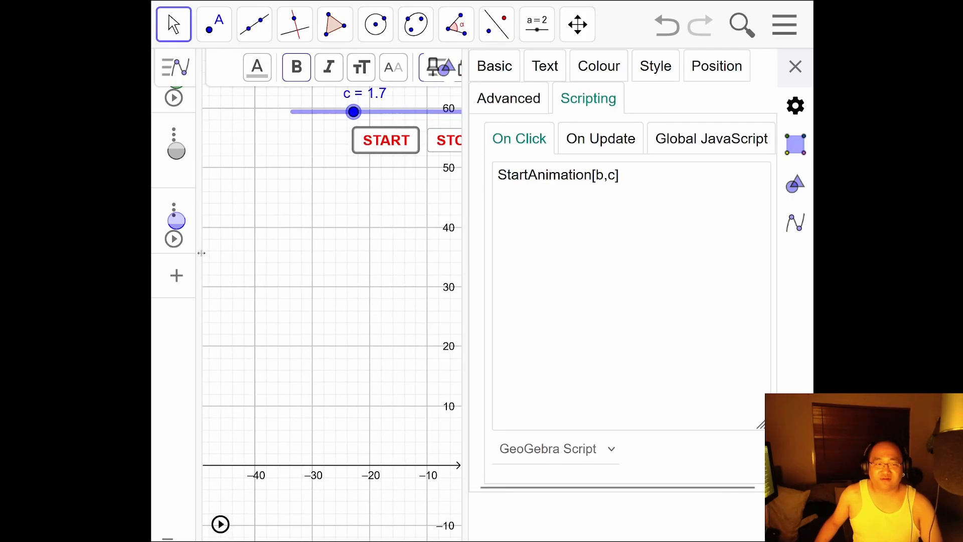
pyautogui.moveTo(201, 253); pyautogui.dragTo(375, 261)
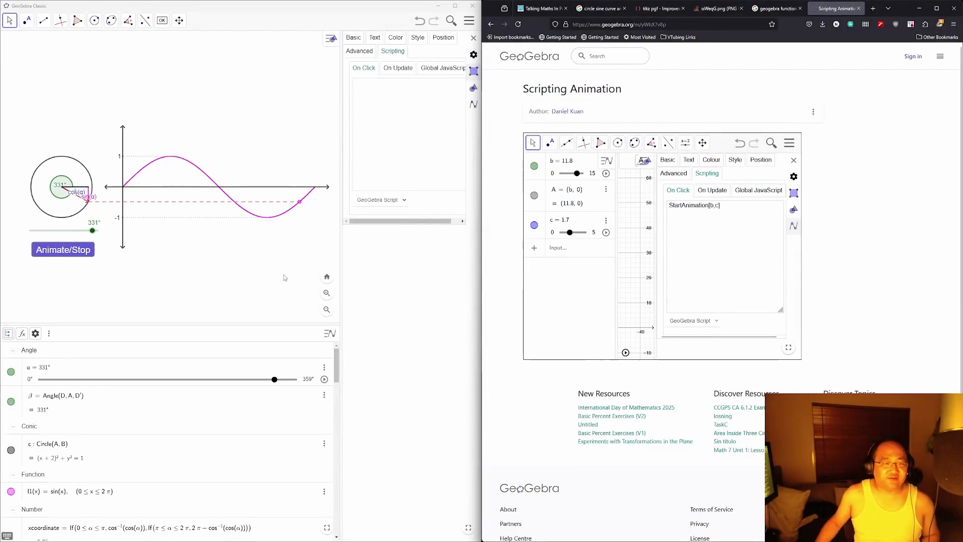
# Step: Enter StartAnimation[α] as the Animate/Stop button's On Click script and close its properties
pyautogui.click(396, 103)
pyautogui.write('Start')
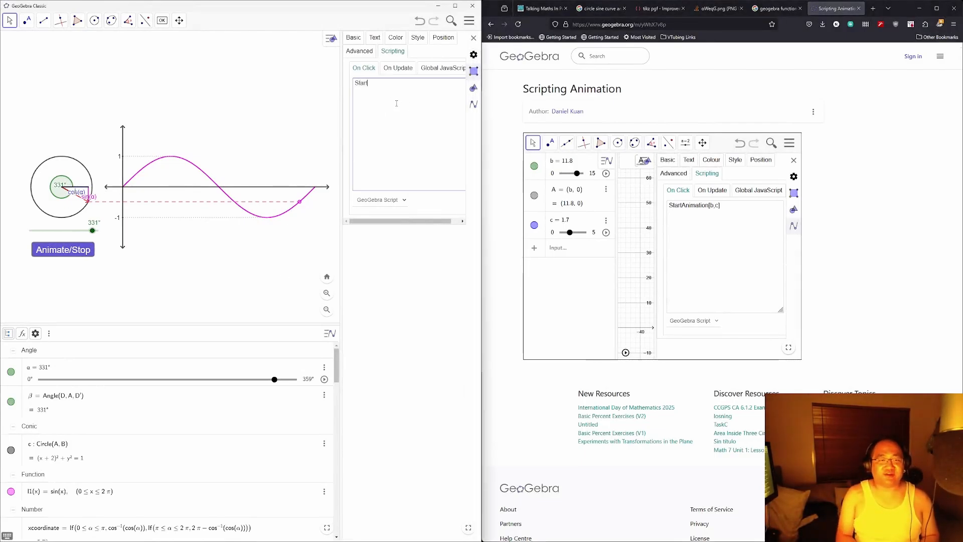
pyautogui.write('Animation[α')
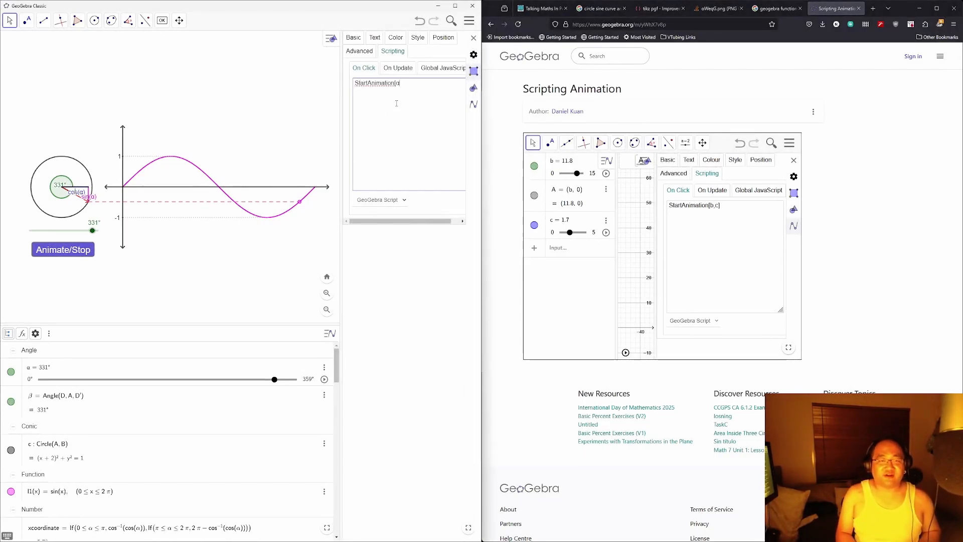
pyautogui.write(']')
pyautogui.click(387, 337)
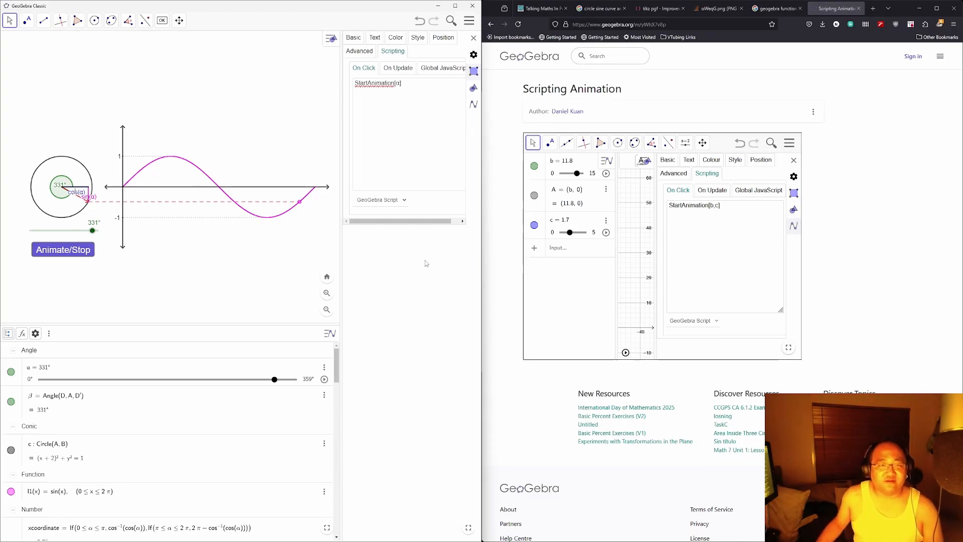
pyautogui.click(11, 22)
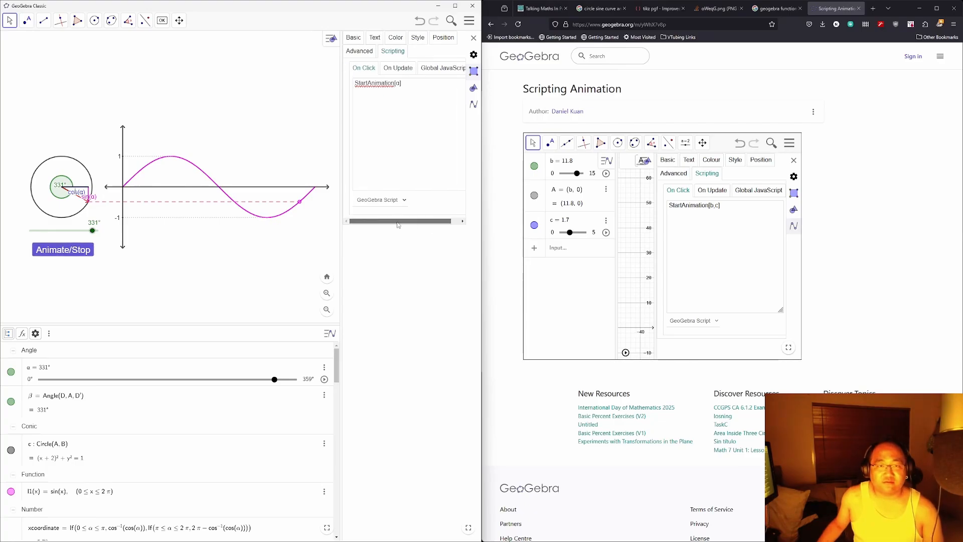
pyautogui.click(474, 38)
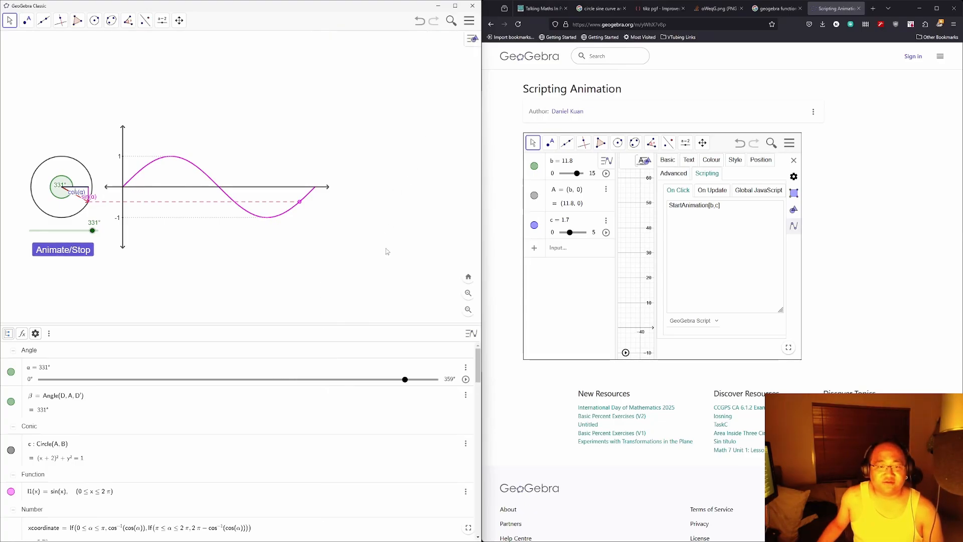
pyautogui.moveTo(369, 260); pyautogui.dragTo(339, 262)
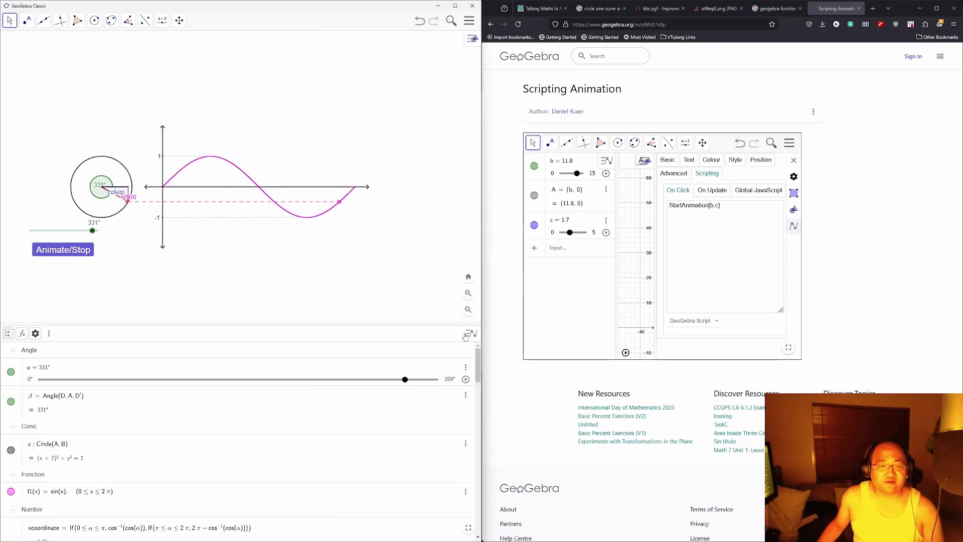
# Step: Float the window, nudge the angle slider, and run Animate/Stop to sweep α to 340°
pyautogui.moveTo(364, 3); pyautogui.dragTo(444, 80)
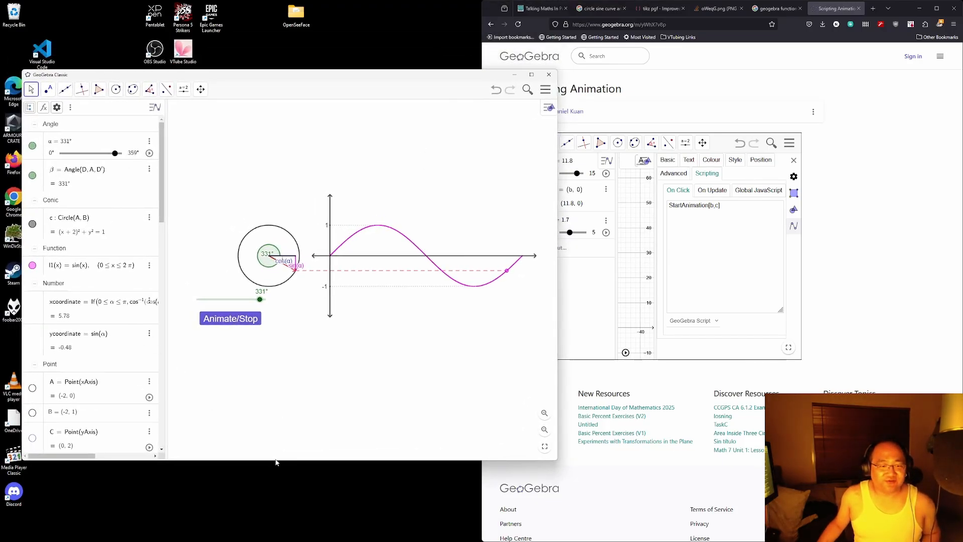
pyautogui.moveTo(234, 304)
pyautogui.mouseDown()
pyautogui.moveTo(285, 296)
pyautogui.moveTo(241, 296)
pyautogui.moveTo(249, 297)
pyautogui.mouseUp()
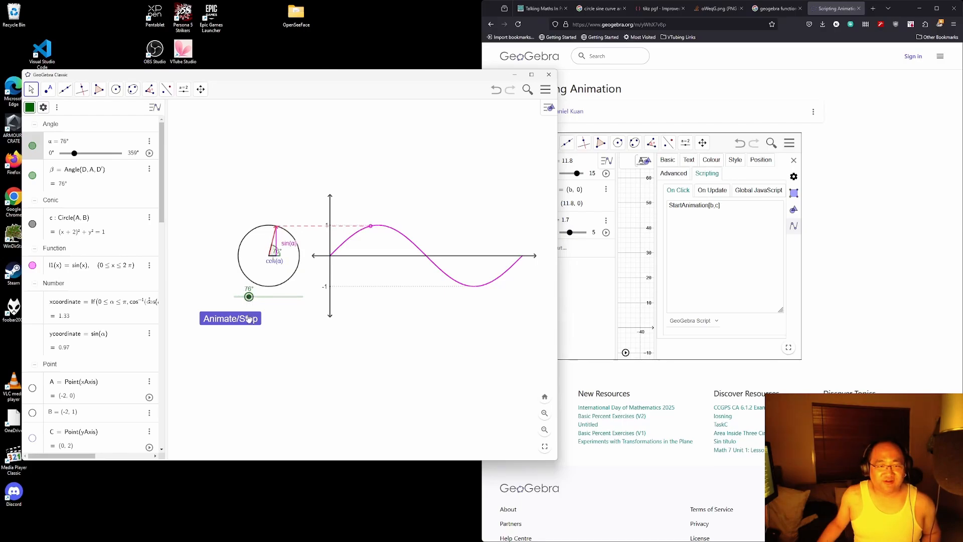
pyautogui.click(249, 319)
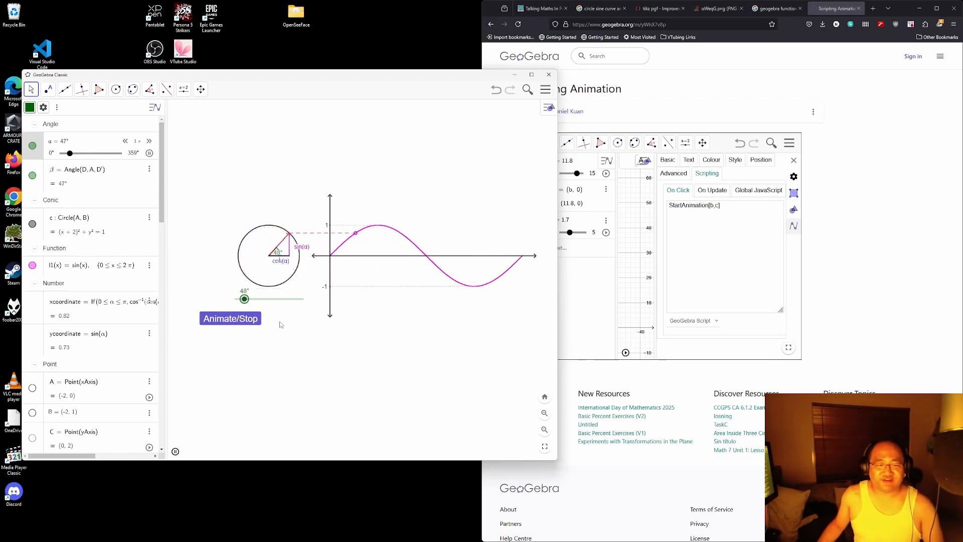
pyautogui.click(244, 322)
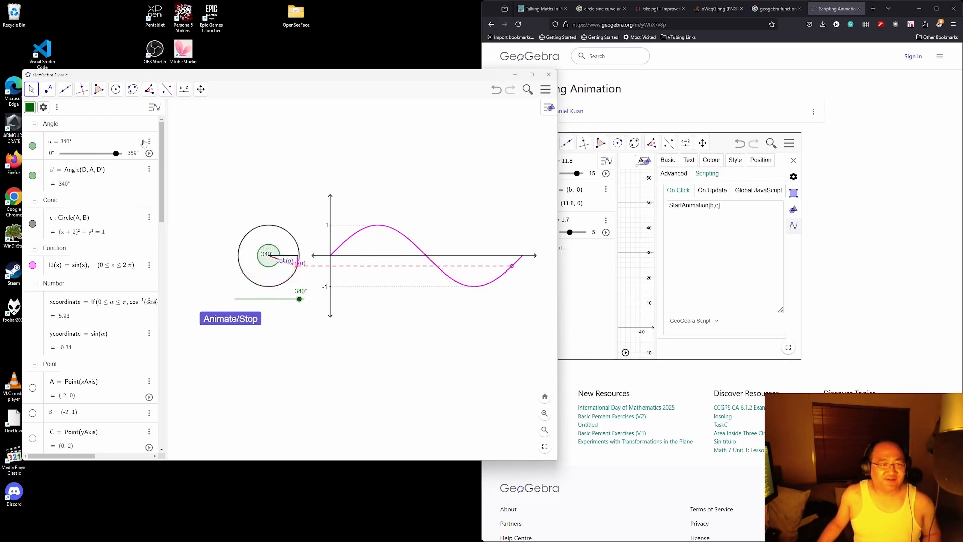
# Step: Check the angle slider's repeat setting, keeping it Oscillating
pyautogui.click(148, 142)
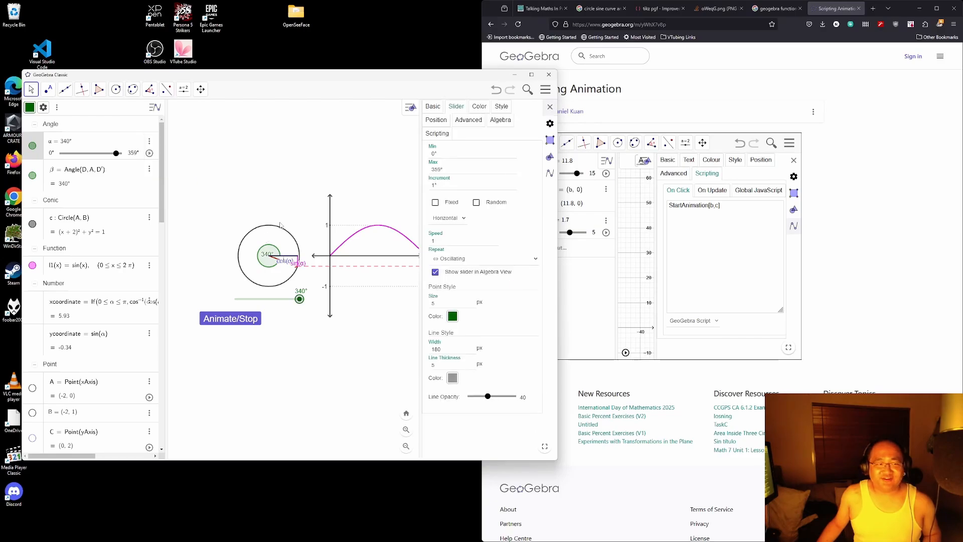
pyautogui.click(512, 258)
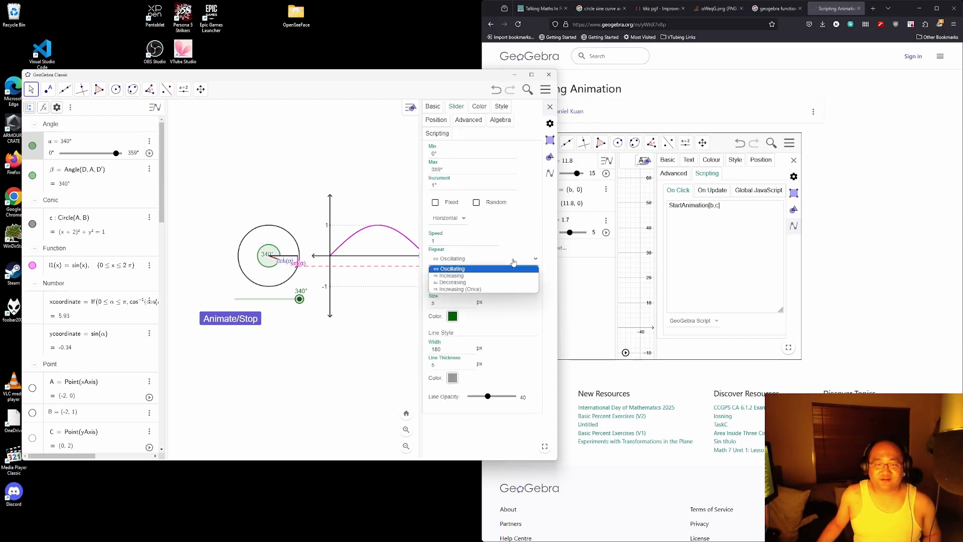
pyautogui.click(513, 262)
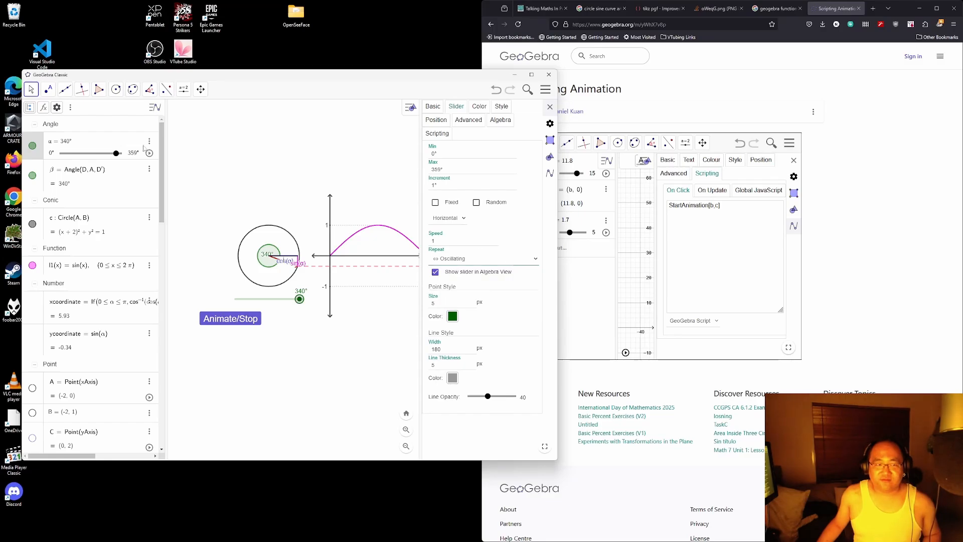
# Step: Shorten the button's caption from Animate/Stop to 'Animate'
pyautogui.click(250, 324)
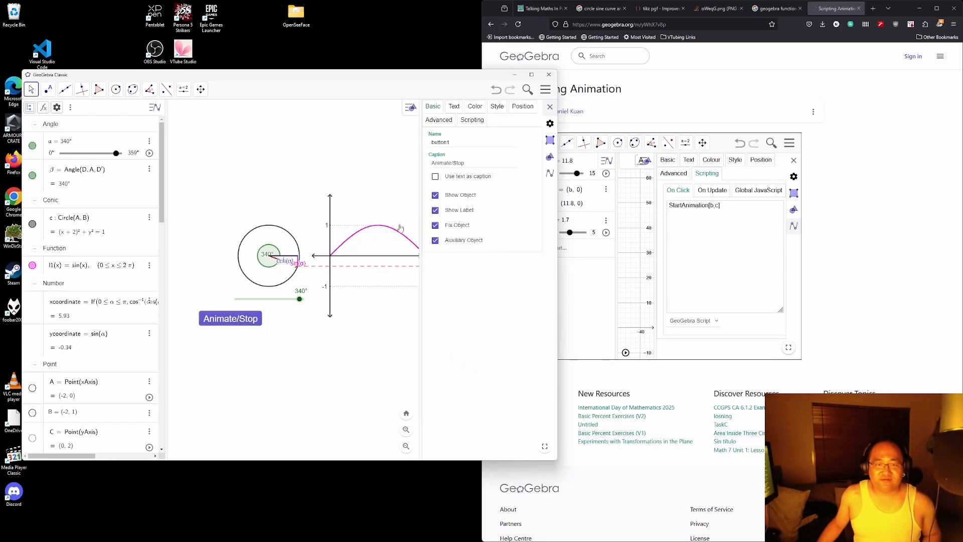
pyautogui.click(464, 163)
pyautogui.press('BackSpace')
pyautogui.press('BackSpace')
pyautogui.press('BackSpace')
pyautogui.press('BackSpace')
pyautogui.press('BackSpace')
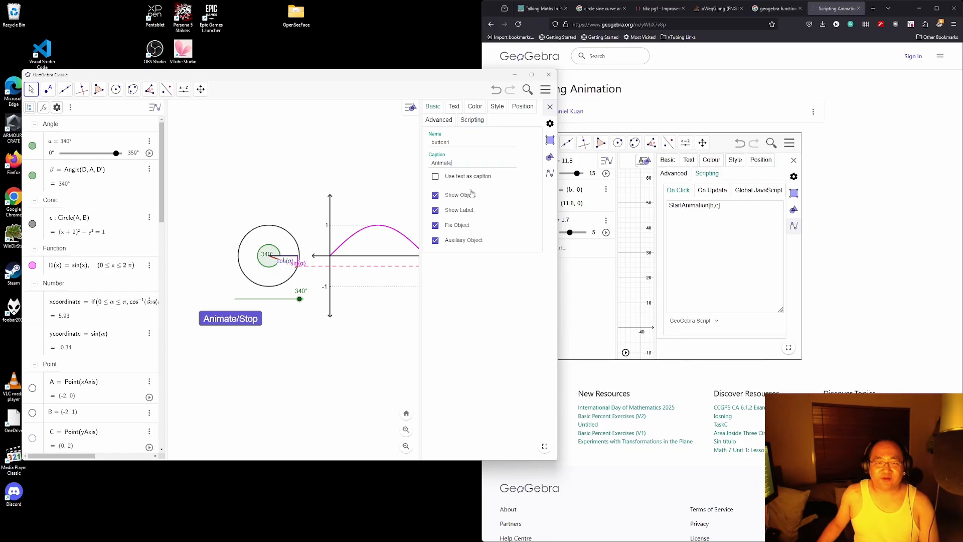
pyautogui.click(312, 372)
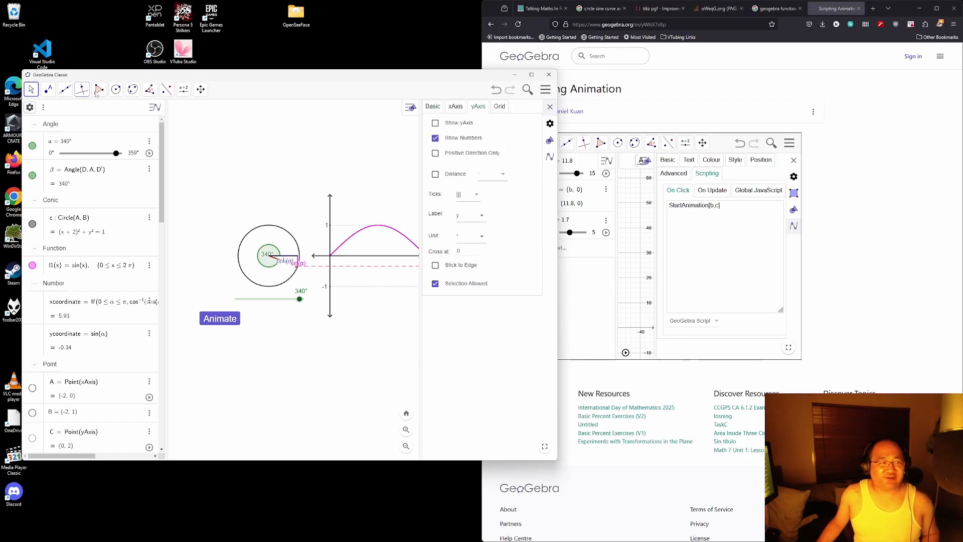
pyautogui.click(902, 314)
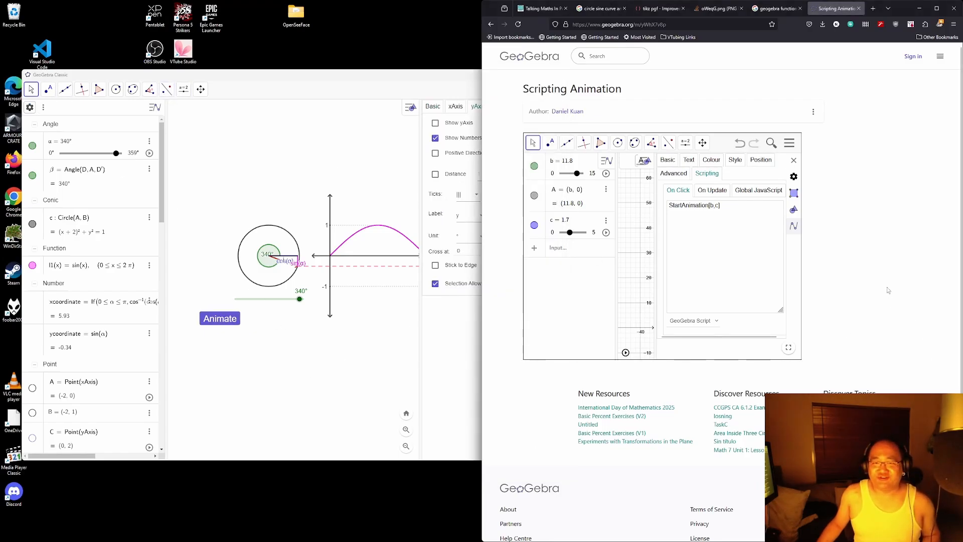
# Step: Pan the example applet and try its START and STOP buttons
pyautogui.moveTo(626, 246); pyautogui.dragTo(567, 273)
pyautogui.moveTo(637, 221); pyautogui.dragTo(686, 214)
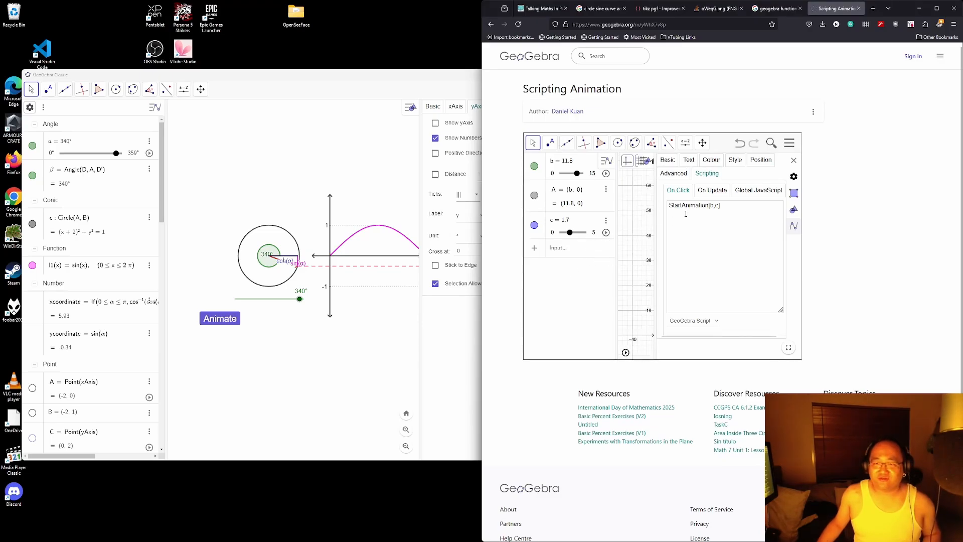
pyautogui.click(794, 160)
pyautogui.click(696, 191)
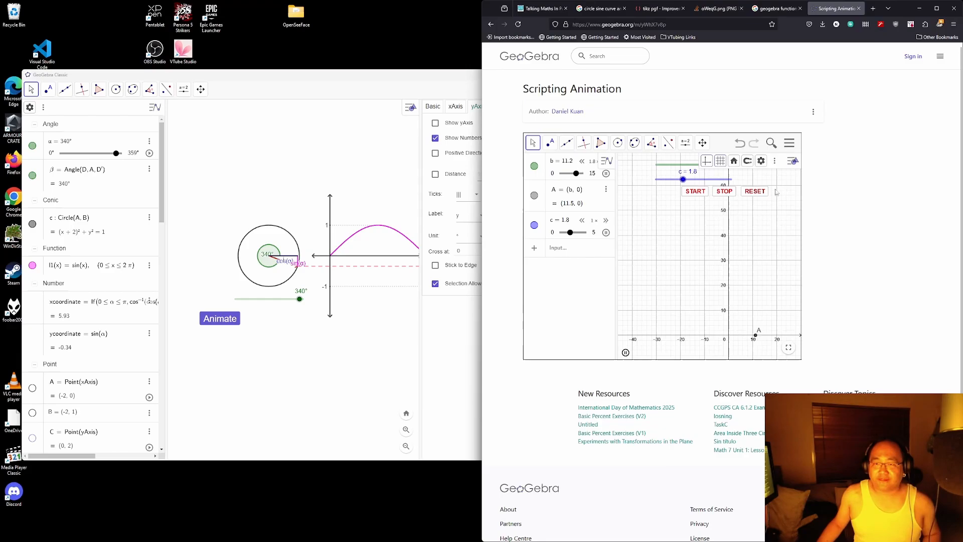
pyautogui.click(729, 193)
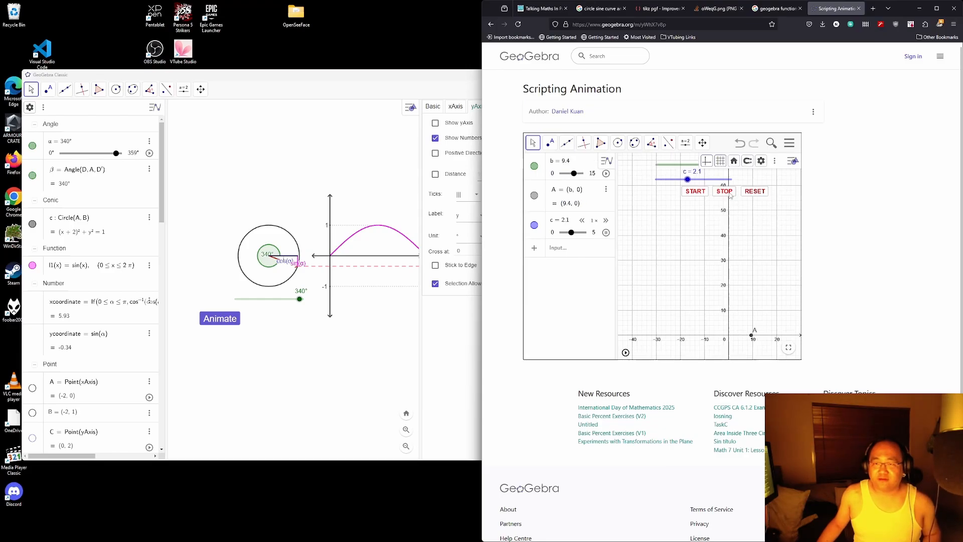
# Step: Open the applet's graphics settings, hide its algebra view, and inspect STOP's StartAnimation[false] script
pyautogui.click(775, 160)
pyautogui.click(794, 169)
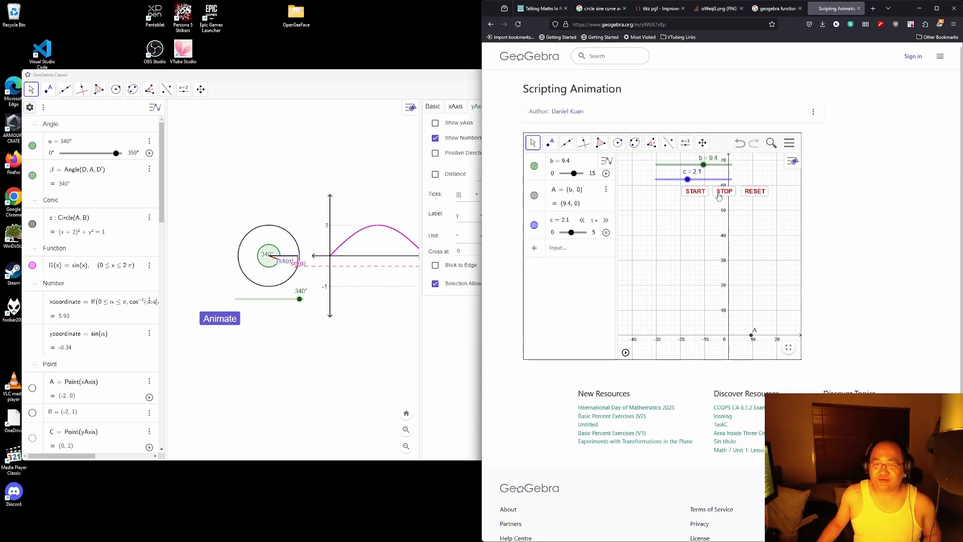
pyautogui.click(771, 144)
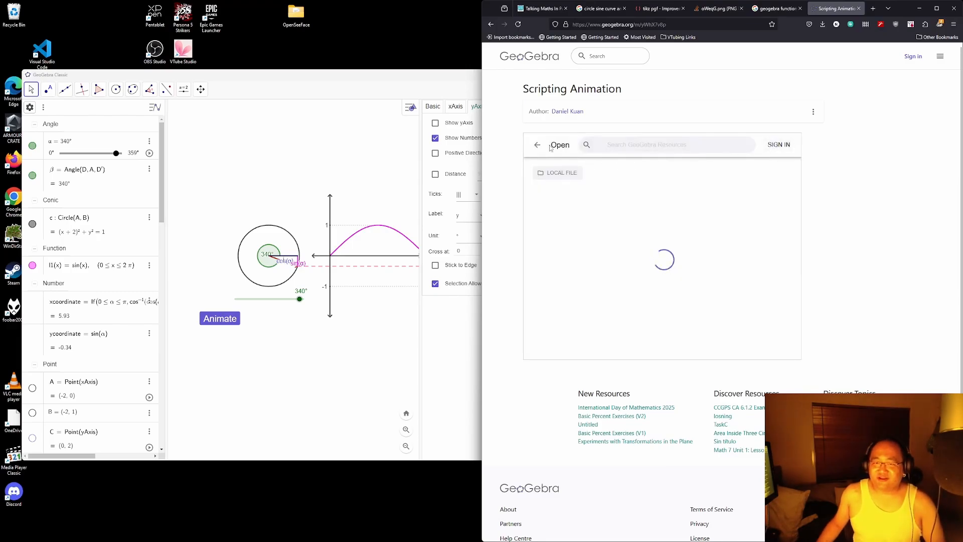
pyautogui.click(538, 145)
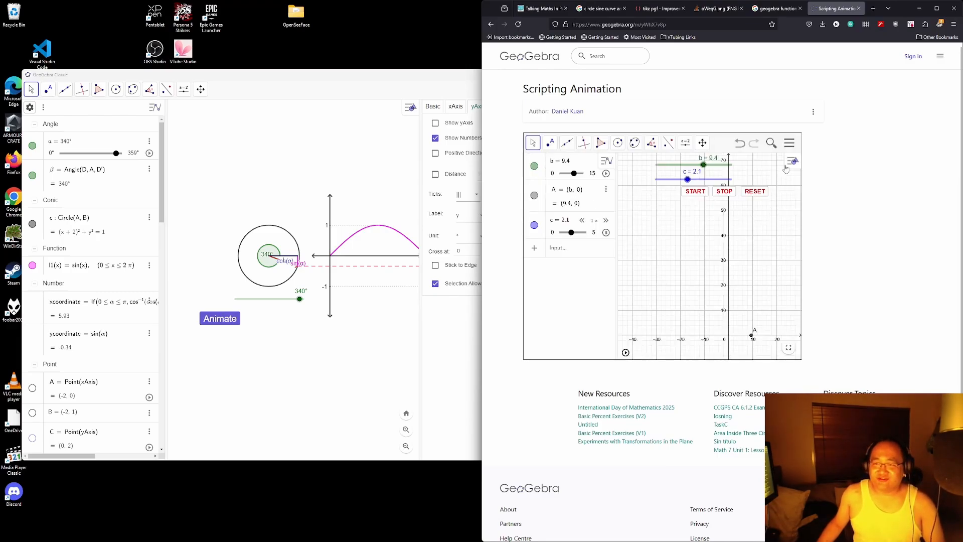
pyautogui.click(788, 165)
pyautogui.click(761, 163)
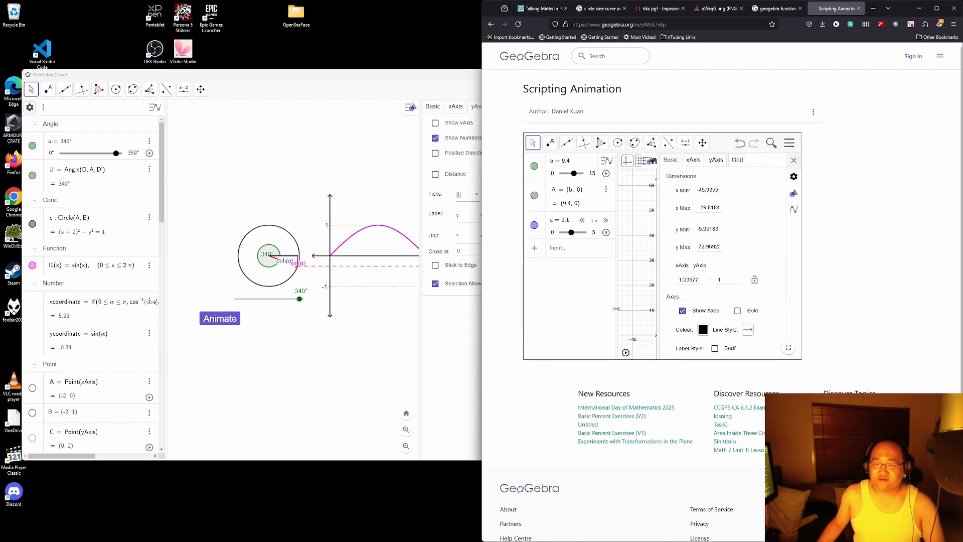
pyautogui.moveTo(616, 309); pyautogui.dragTo(526, 303)
pyautogui.click(634, 192)
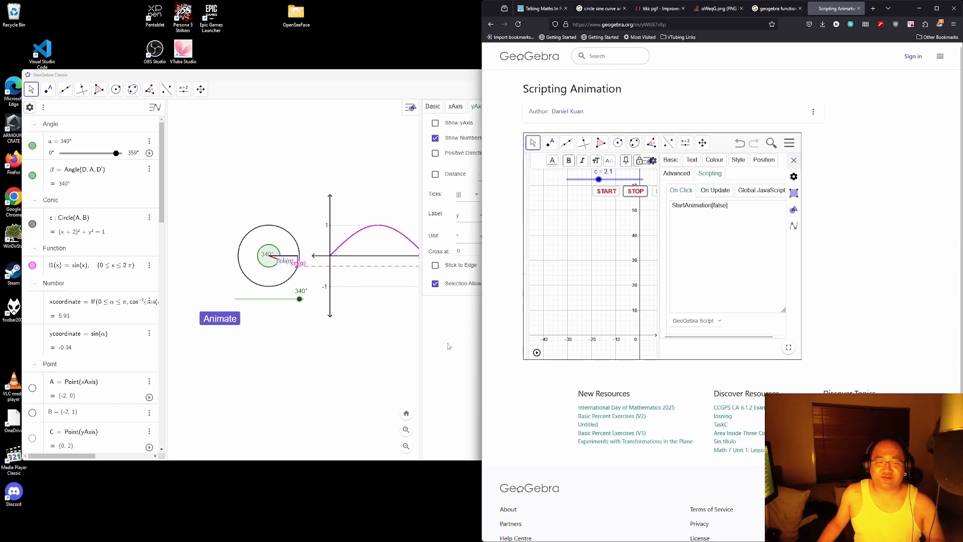
pyautogui.click(468, 364)
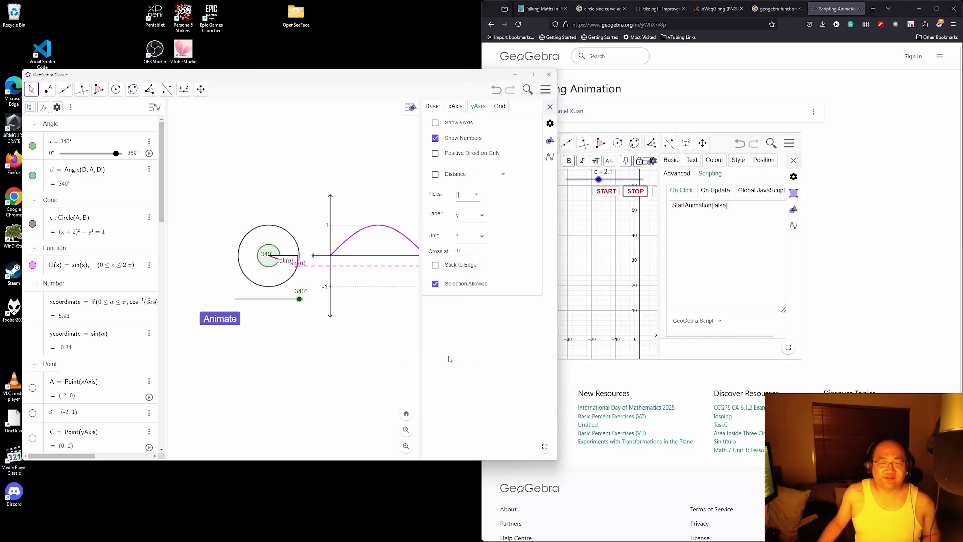
# Step: Create a 'Stop' button with click script StartAnimation[false] next to the Animate button
pyautogui.click(225, 319)
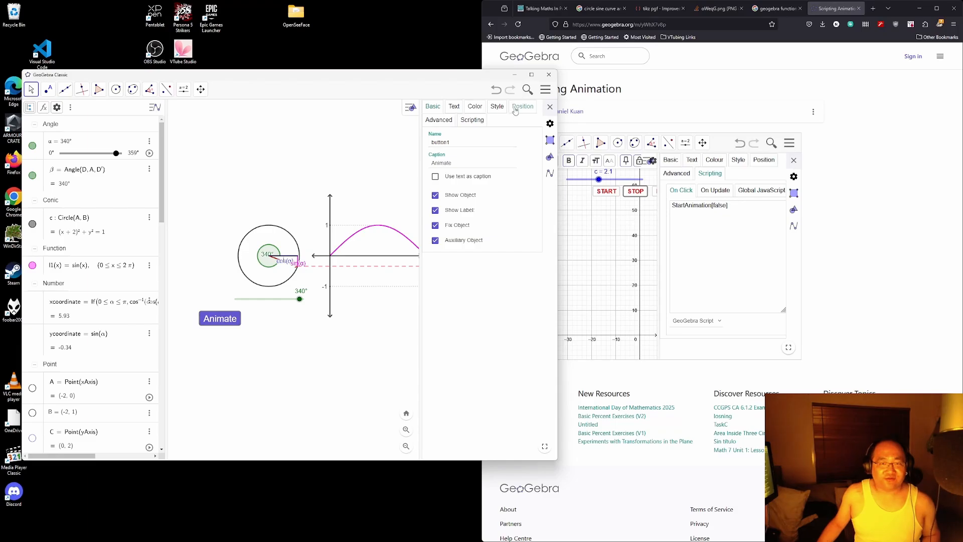
pyautogui.click(472, 121)
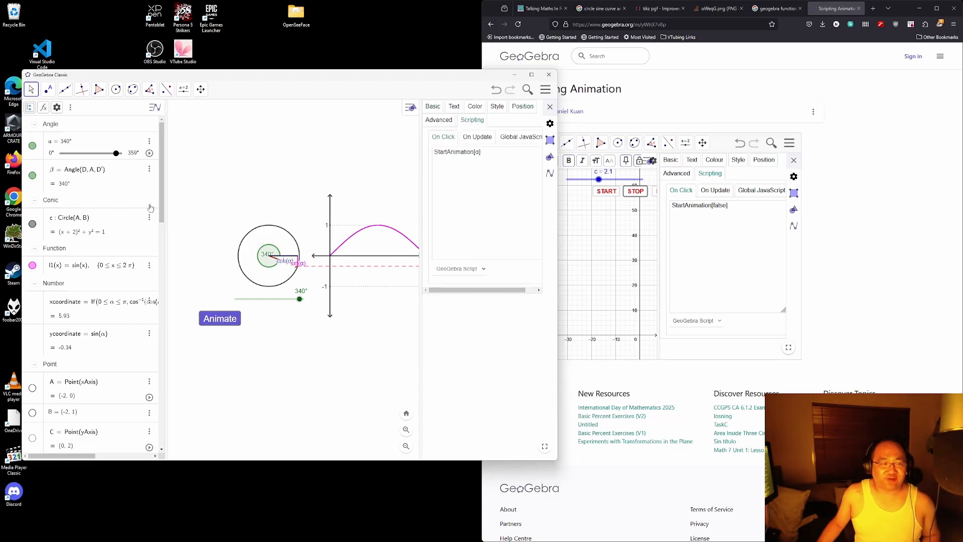
pyautogui.click(184, 89)
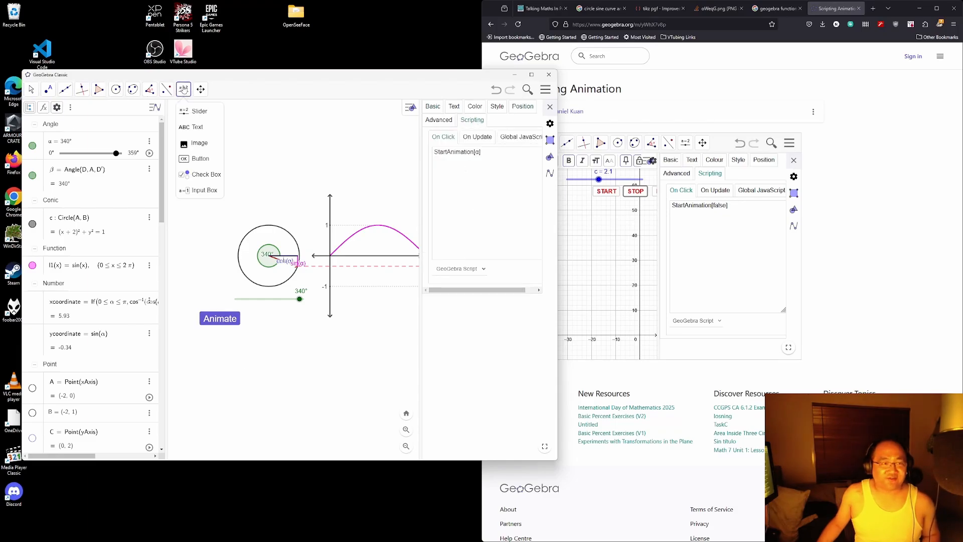
pyautogui.click(201, 159)
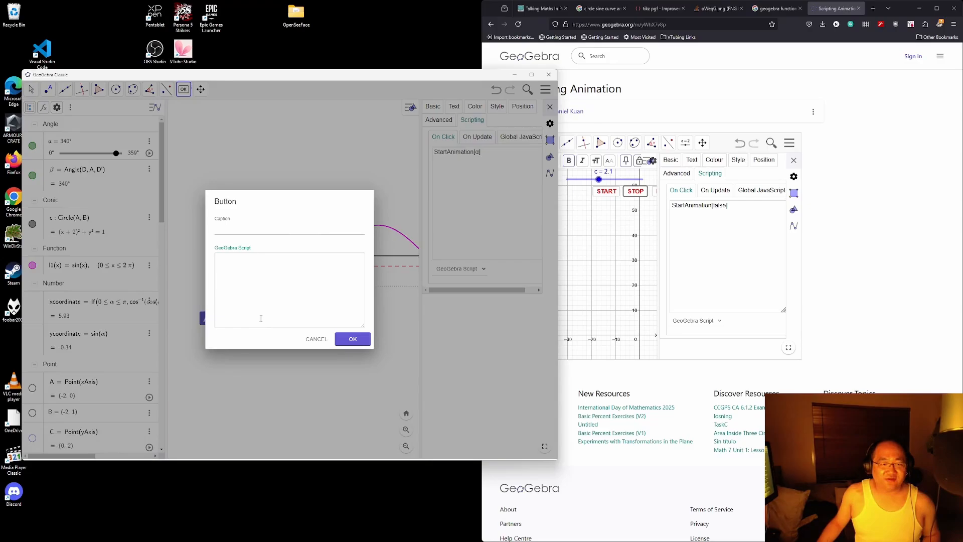
pyautogui.click(265, 320)
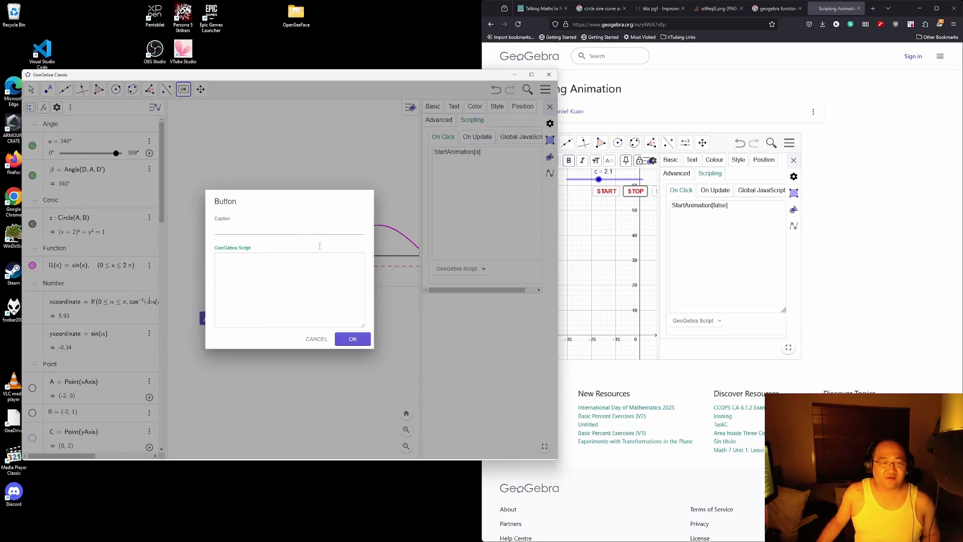
pyautogui.click(301, 229)
pyautogui.write('St')
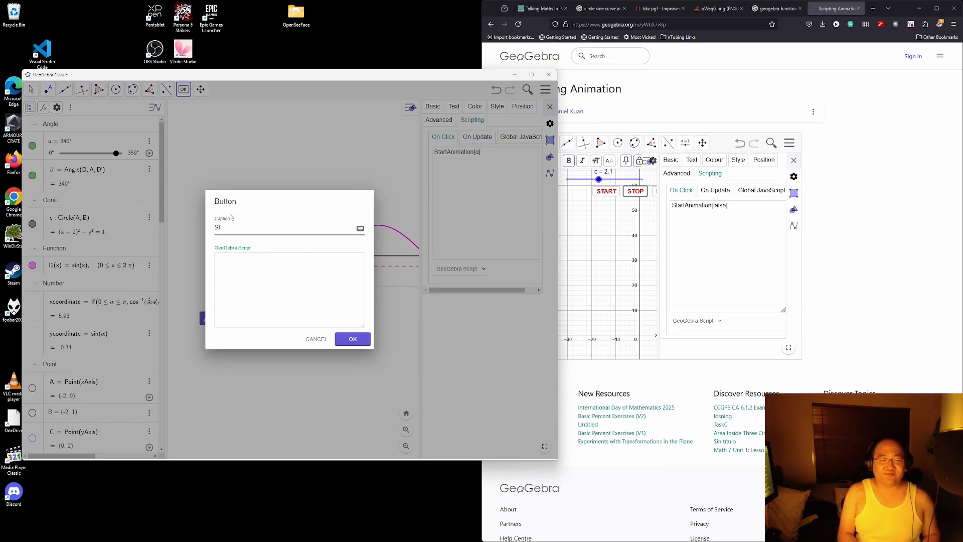
pyautogui.write('op')
pyautogui.click(228, 285)
pyautogui.write('Star')
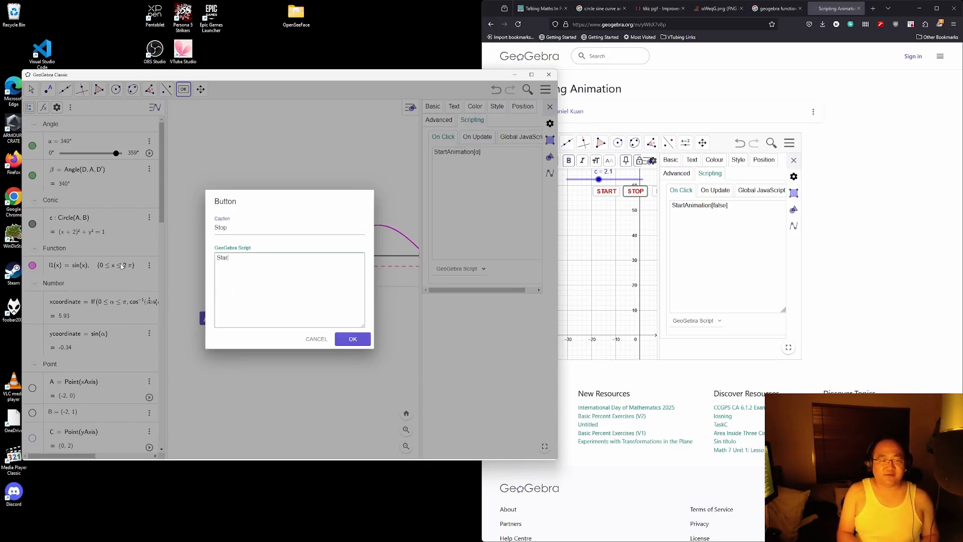
pyautogui.write('tAnimation[false]')
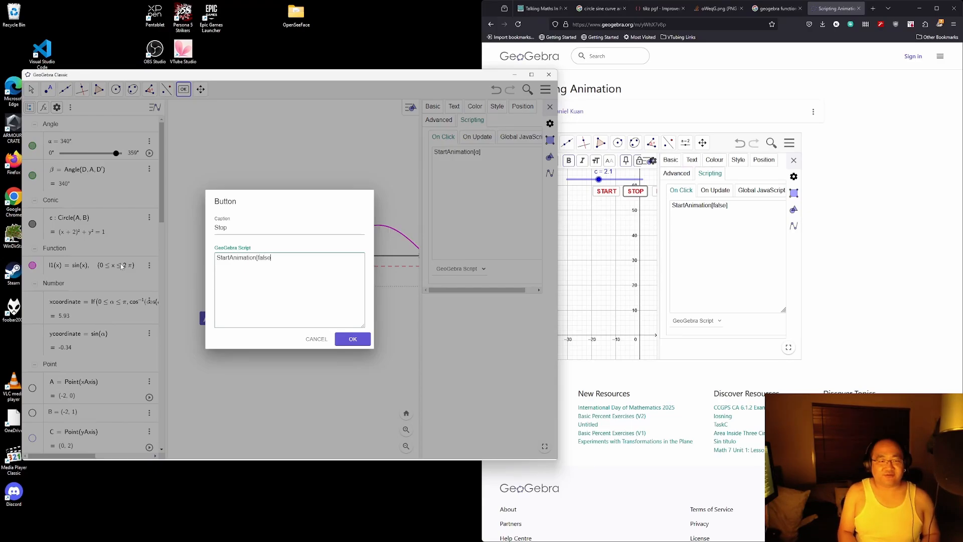
pyautogui.click(352, 339)
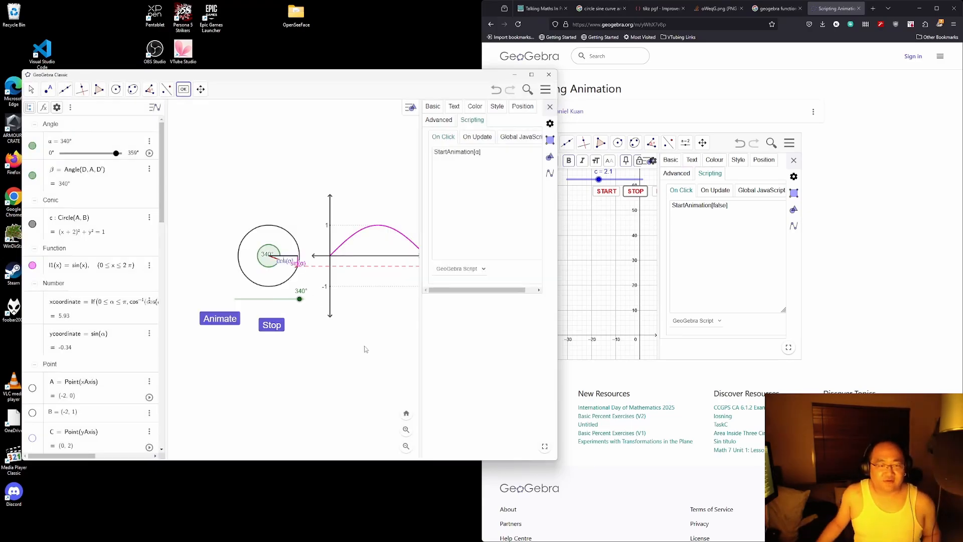
pyautogui.click(30, 89)
pyautogui.click(266, 326)
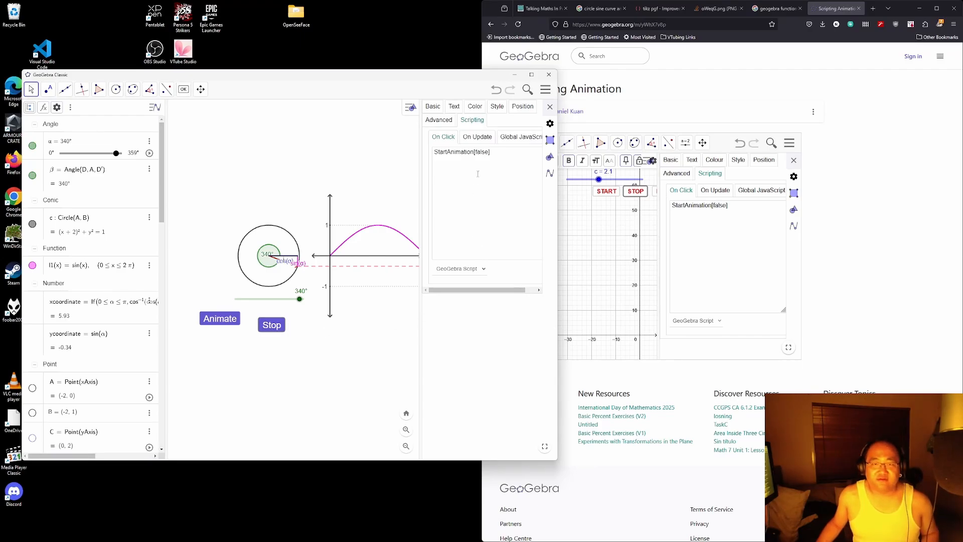
# Step: Maximize the window and keep the Stop button at Absolute Position on Screen (x 242, y 561)
pyautogui.click(531, 74)
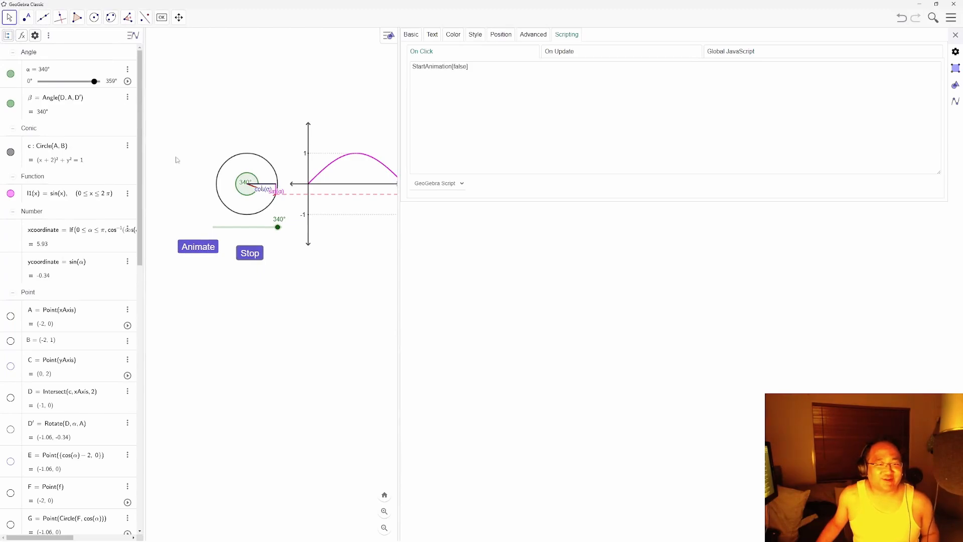
pyautogui.click(410, 35)
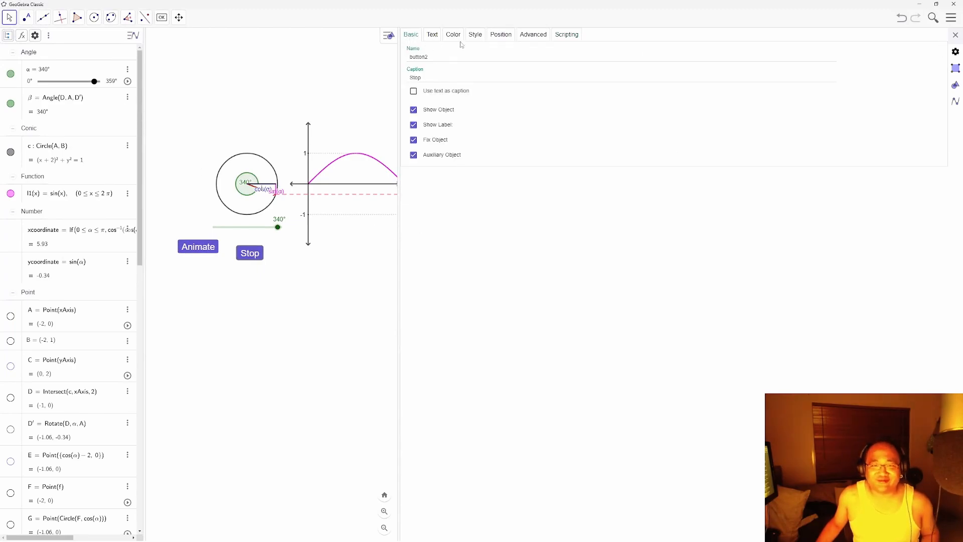
pyautogui.click(488, 36)
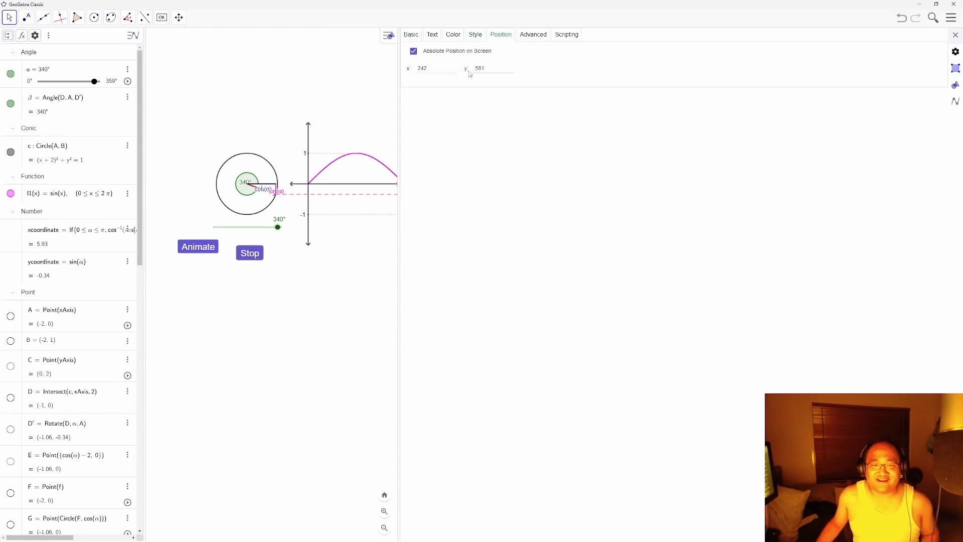
pyautogui.click(414, 53)
pyautogui.click(414, 53)
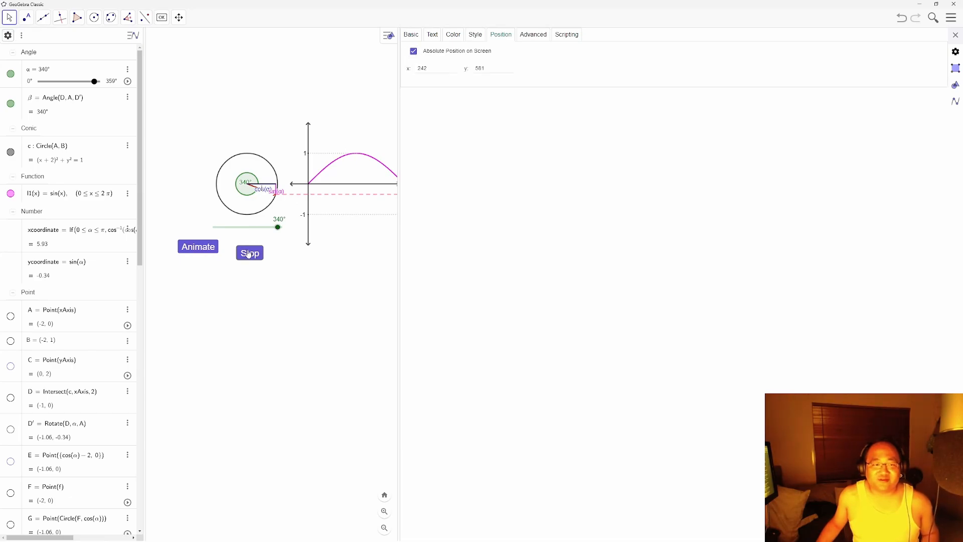
# Step: Return to the Move tool and dock the GeoGebra window on the left half with Win+Left
pyautogui.click(9, 17)
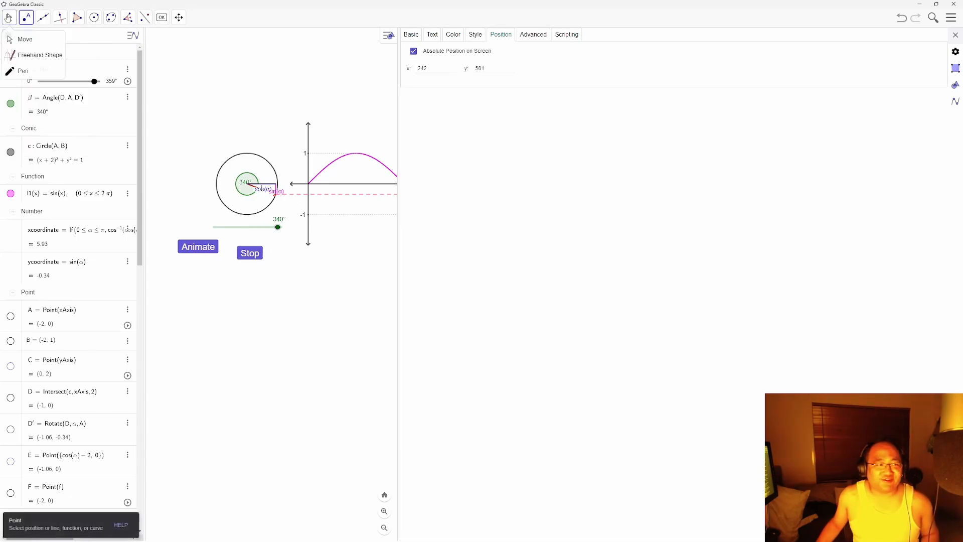
pyautogui.click(23, 40)
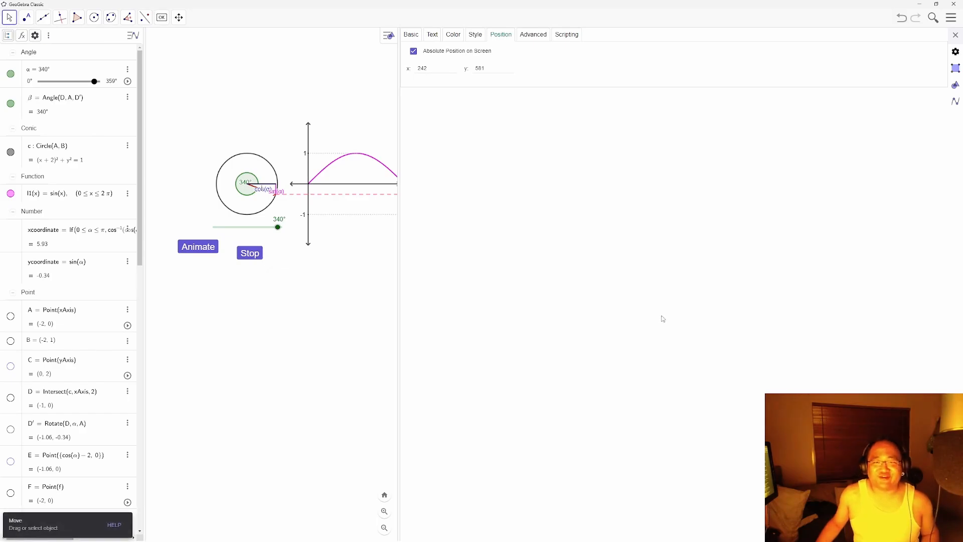
pyautogui.press('super+Left')
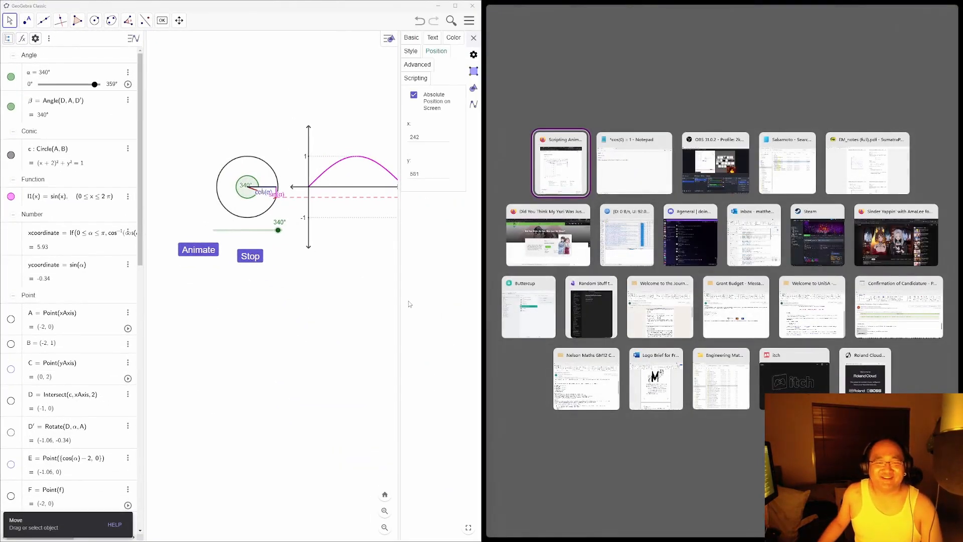
# Step: Undock the GeoGebra window, view the published Scripting Animation page, then return to GeoGebra
pyautogui.click(411, 305)
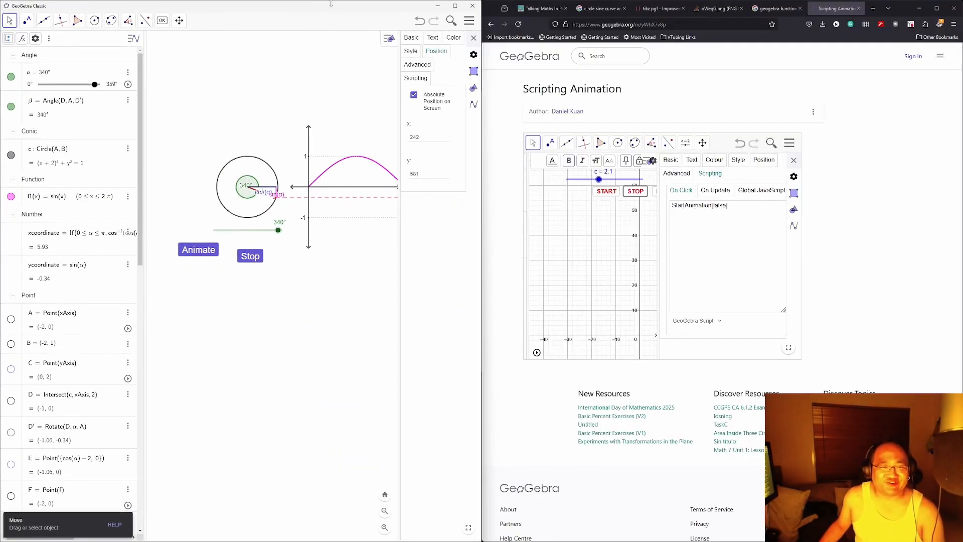
pyautogui.moveTo(331, 4); pyautogui.dragTo(454, 94)
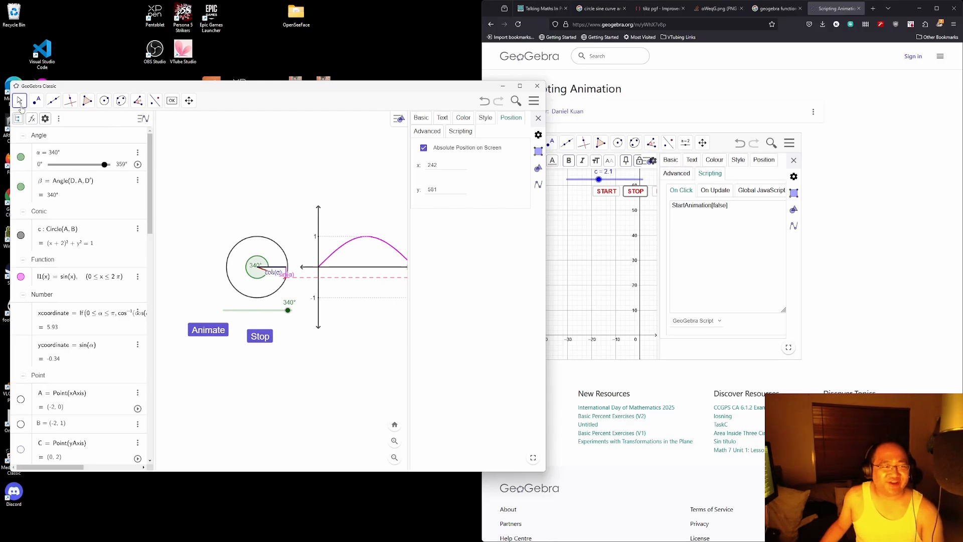
pyautogui.click(717, 69)
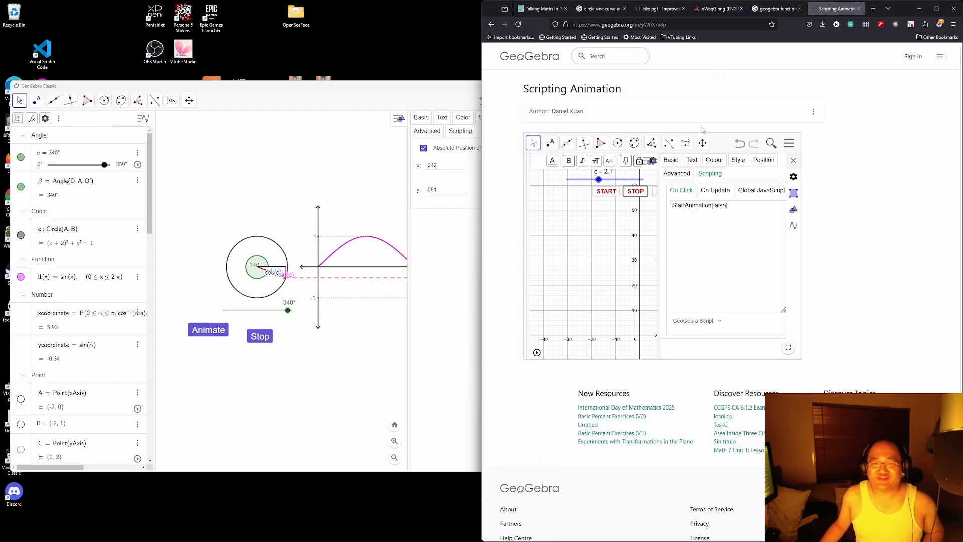
pyautogui.click(414, 329)
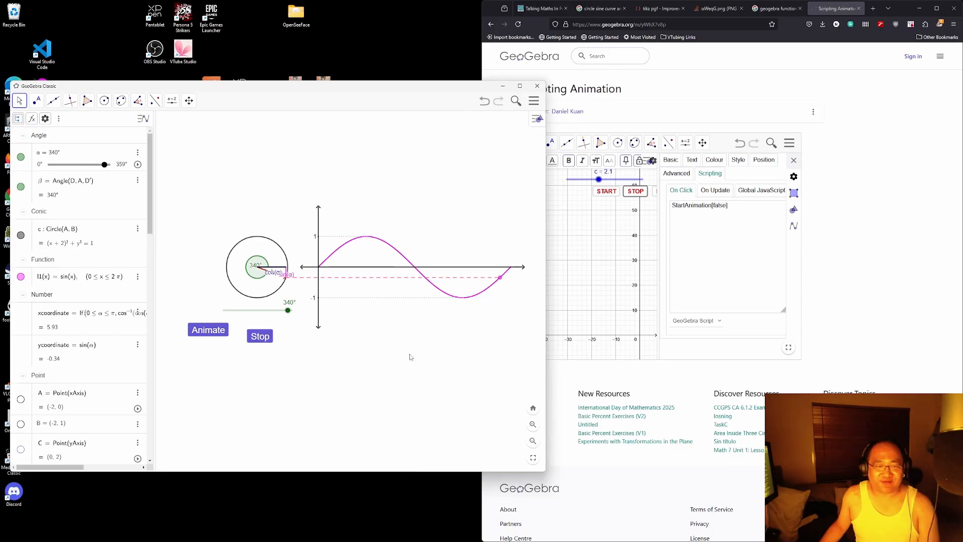
# Step: Resize the window's height and shift the circle and sine curve up and left
pyautogui.moveTo(410, 357)
pyautogui.mouseDown()
pyautogui.moveTo(391, 354)
pyautogui.moveTo(383, 335)
pyautogui.moveTo(409, 359)
pyautogui.mouseUp()
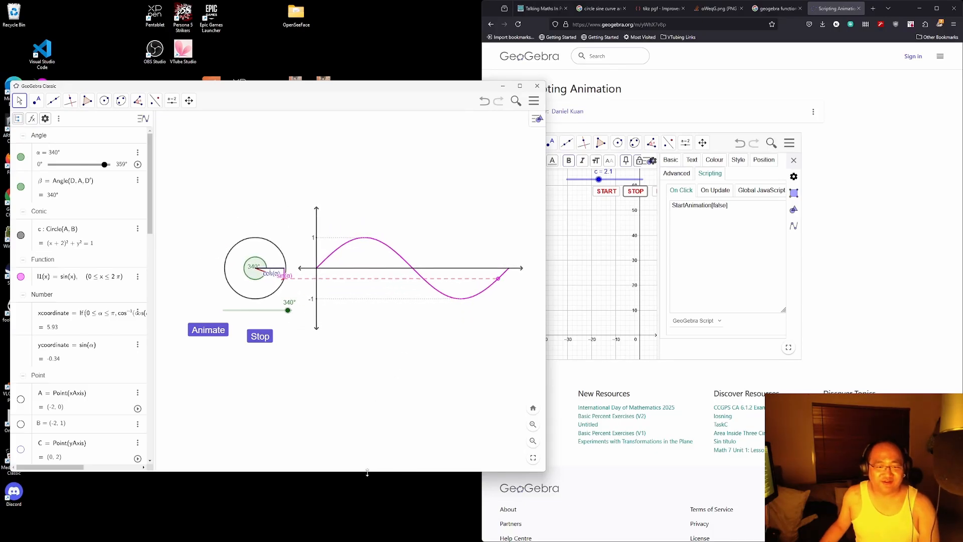
pyautogui.moveTo(368, 471); pyautogui.dragTo(372, 358)
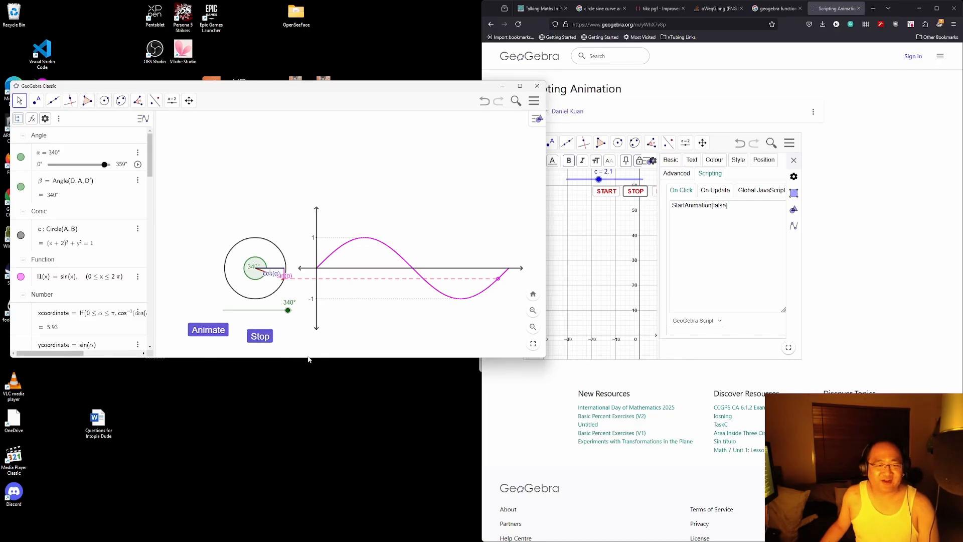
pyautogui.moveTo(311, 359); pyautogui.dragTo(311, 461)
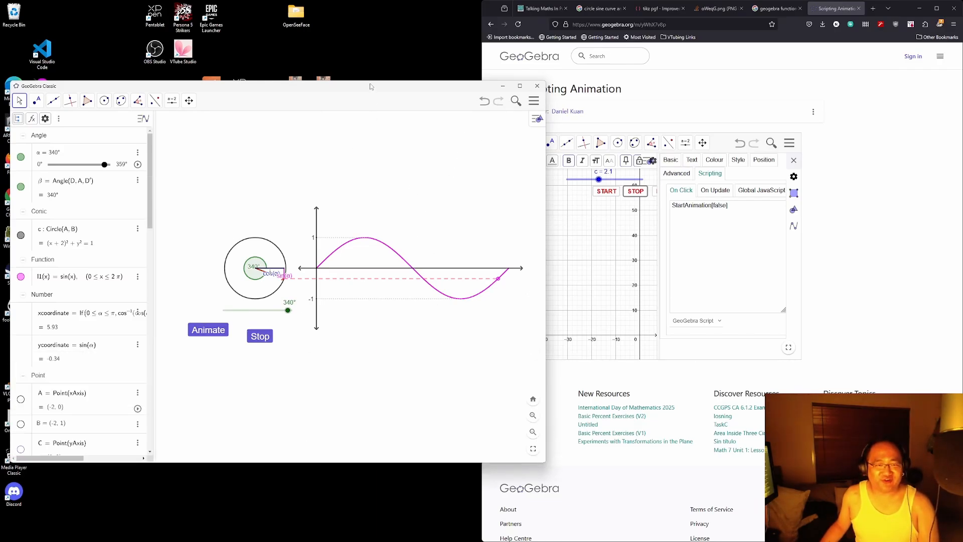
pyautogui.moveTo(415, 405); pyautogui.dragTo(357, 325)
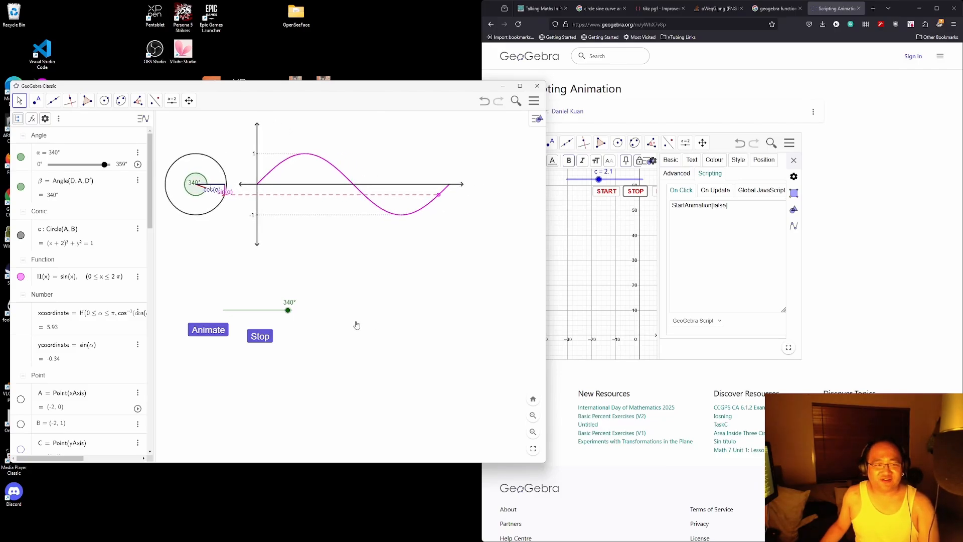
# Step: Narrow the window, move the graph down, and place the 340° slider just below the circle
pyautogui.moveTo(258, 312); pyautogui.dragTo(199, 230)
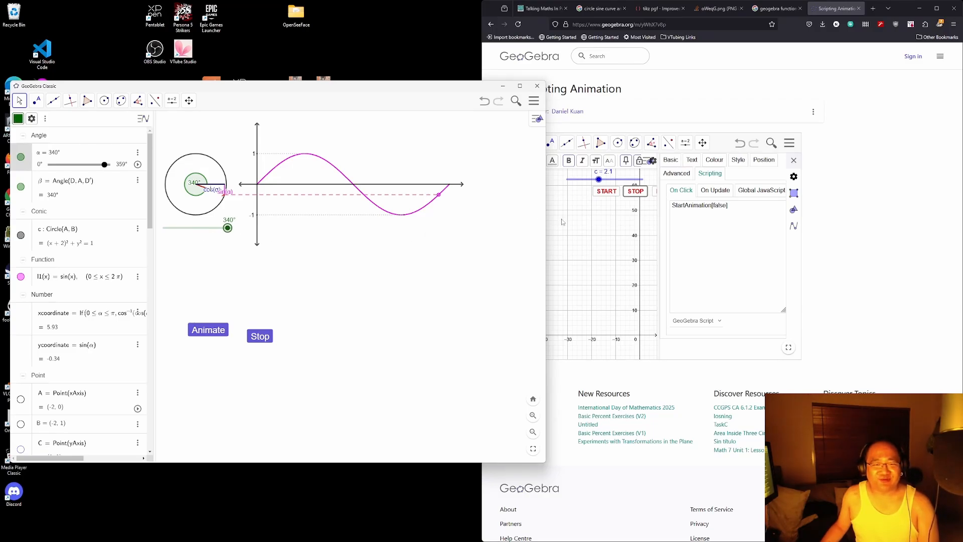
pyautogui.moveTo(546, 222); pyautogui.dragTo(474, 220)
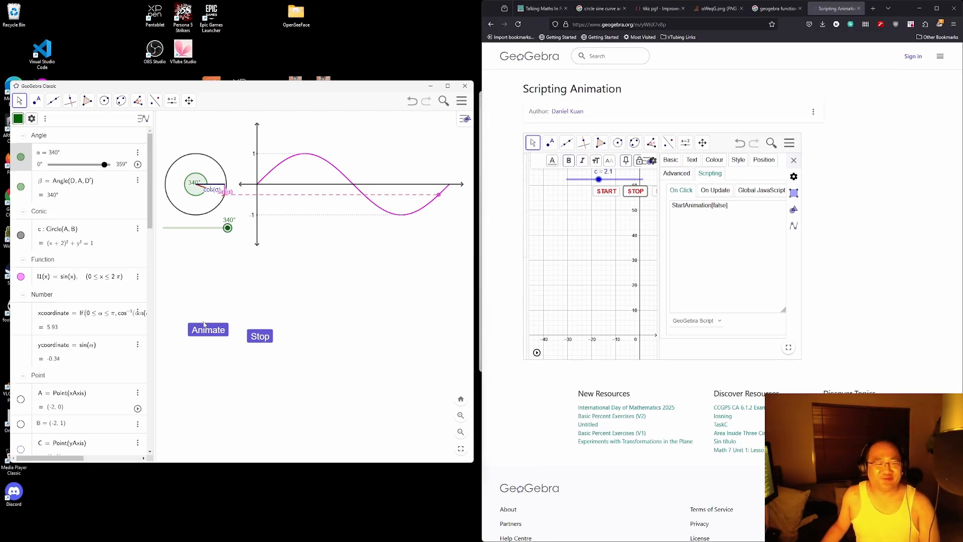
pyautogui.moveTo(338, 269); pyautogui.dragTo(370, 369)
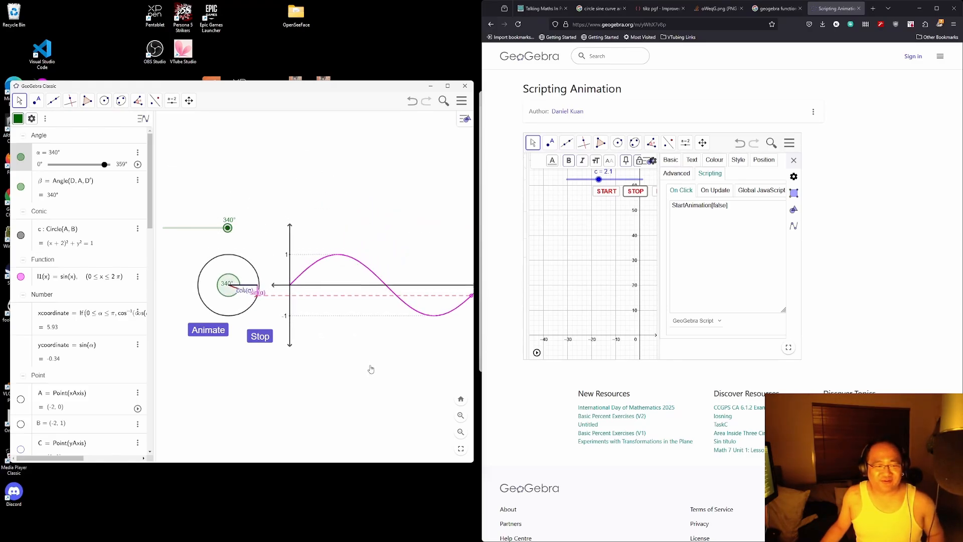
pyautogui.moveTo(205, 228)
pyautogui.mouseDown()
pyautogui.moveTo(213, 269)
pyautogui.moveTo(209, 231)
pyautogui.mouseUp()
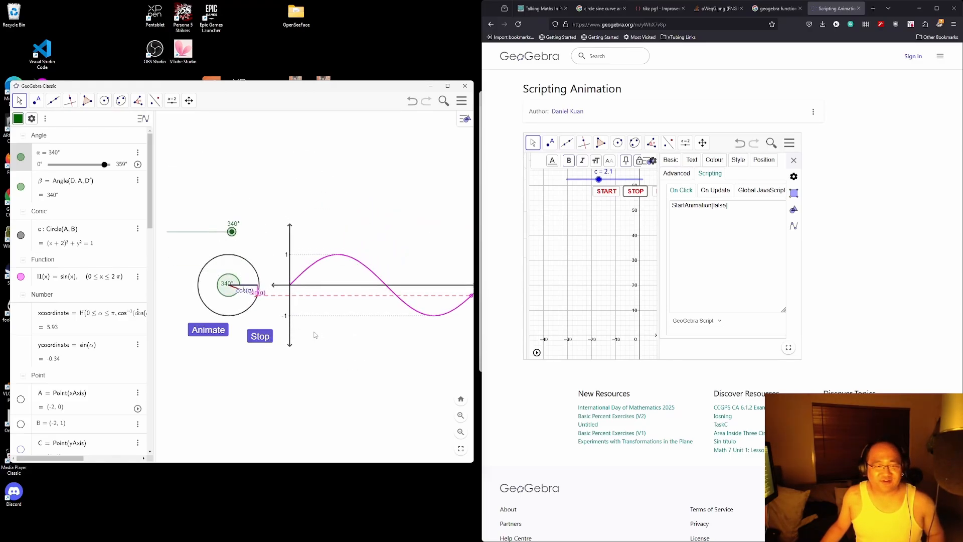
pyautogui.moveTo(350, 359)
pyautogui.mouseDown()
pyautogui.moveTo(350, 345)
pyautogui.moveTo(340, 348)
pyautogui.mouseUp()
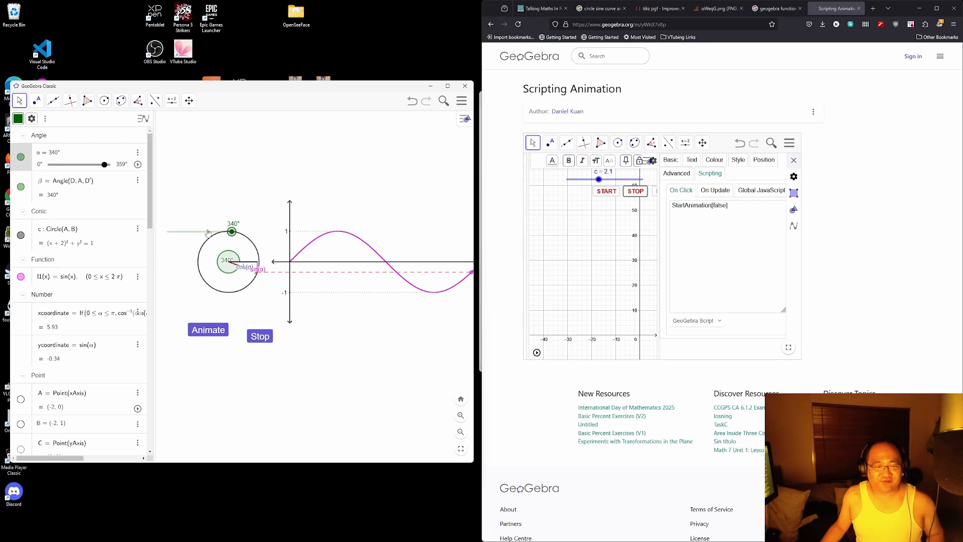
pyautogui.moveTo(204, 232); pyautogui.dragTo(234, 303)
# Step: Fix the Animate button at screen position x 100, y 540 in its Position settings
pyautogui.rightClick(217, 329)
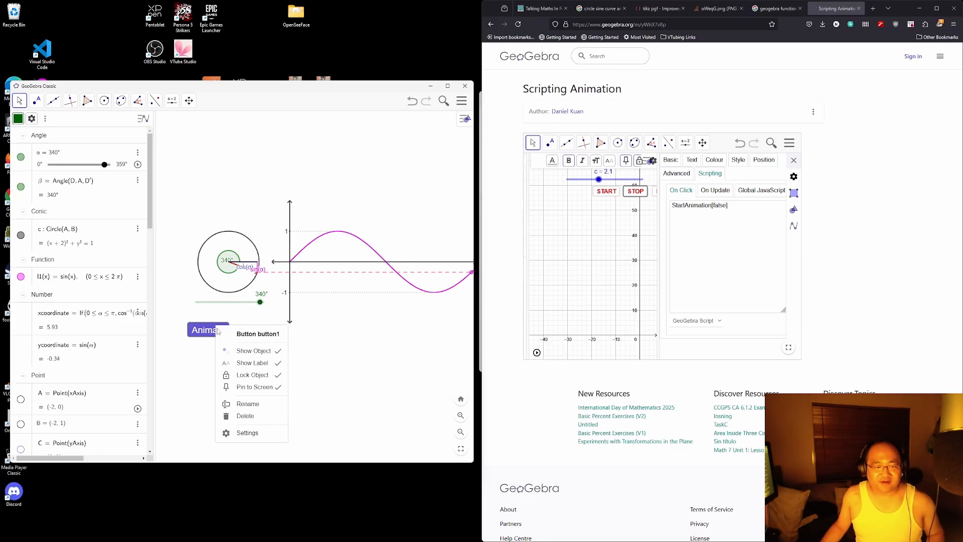
pyautogui.click(255, 438)
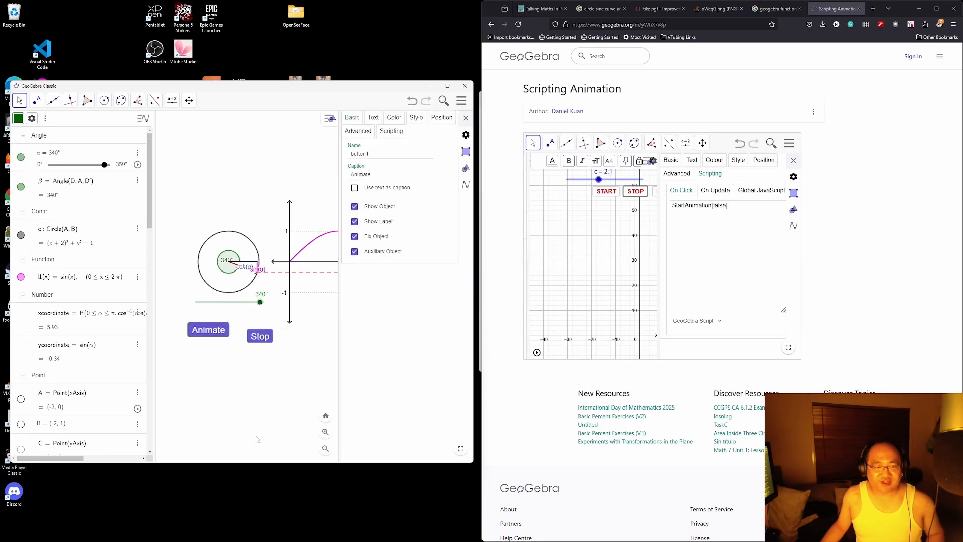
pyautogui.click(394, 118)
pyautogui.click(442, 118)
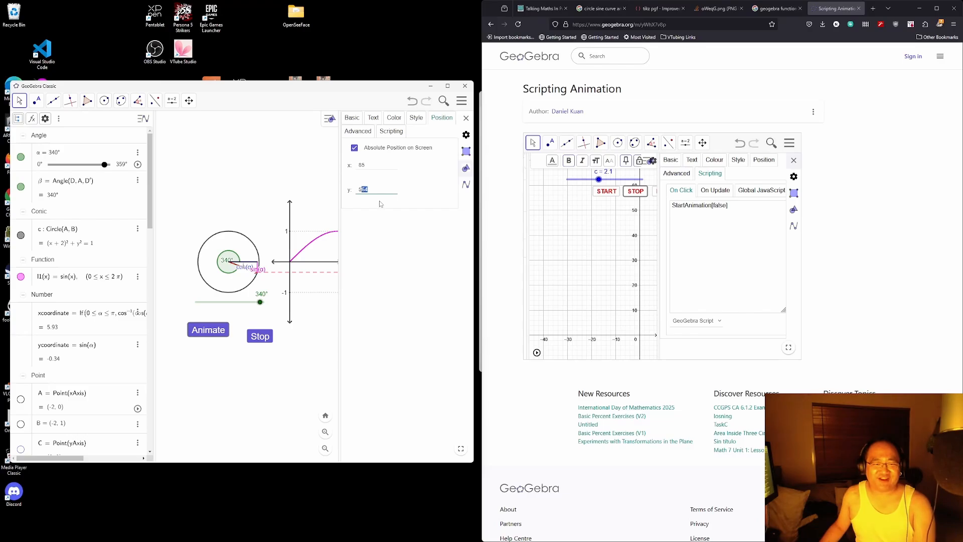
pyautogui.press('Return')
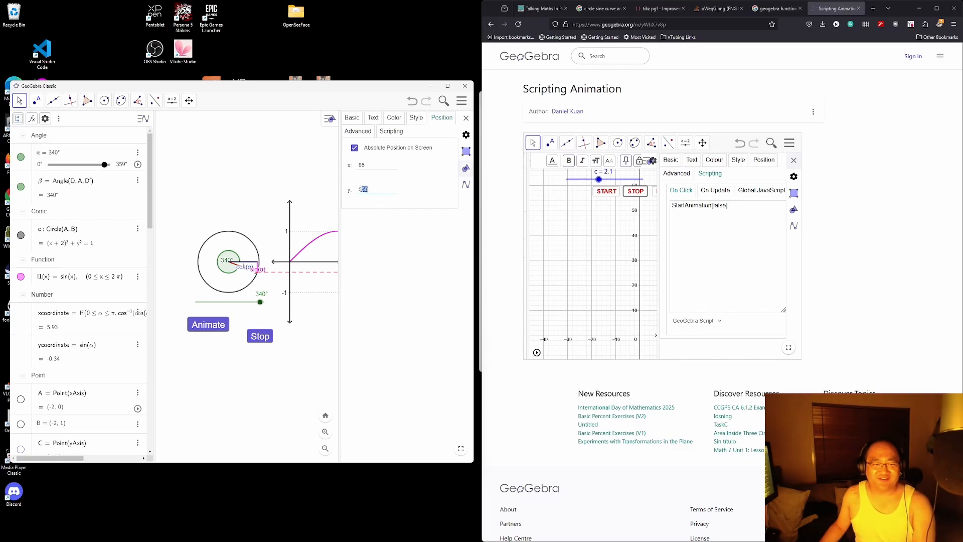
pyautogui.write('40')
pyautogui.press('Return')
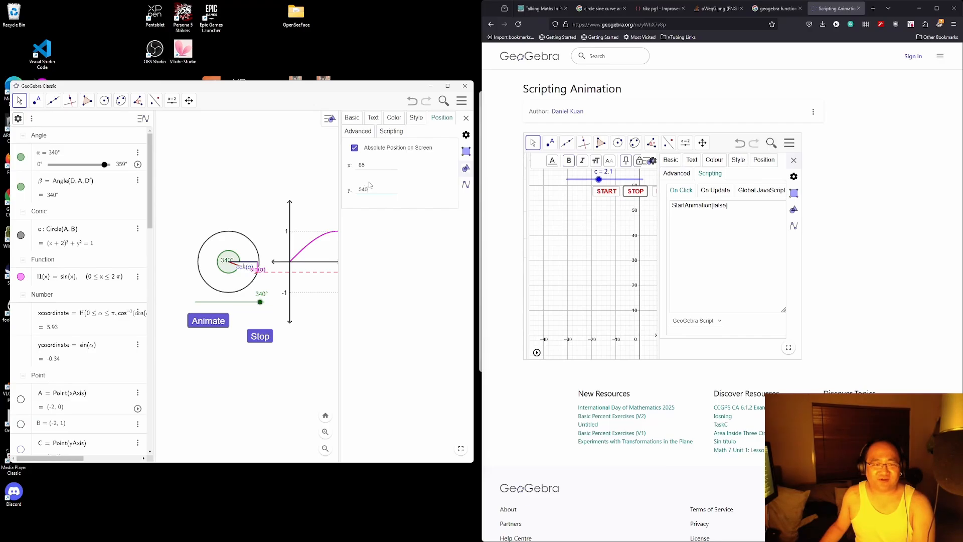
pyautogui.moveTo(376, 164); pyautogui.dragTo(346, 168)
pyautogui.write('90')
pyautogui.press('Return')
pyautogui.write('100')
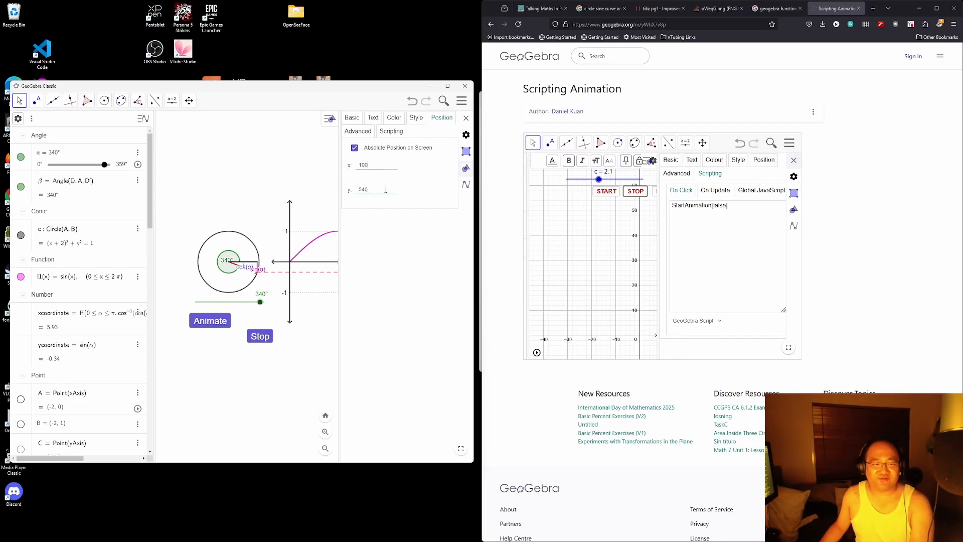
pyautogui.press('Return')
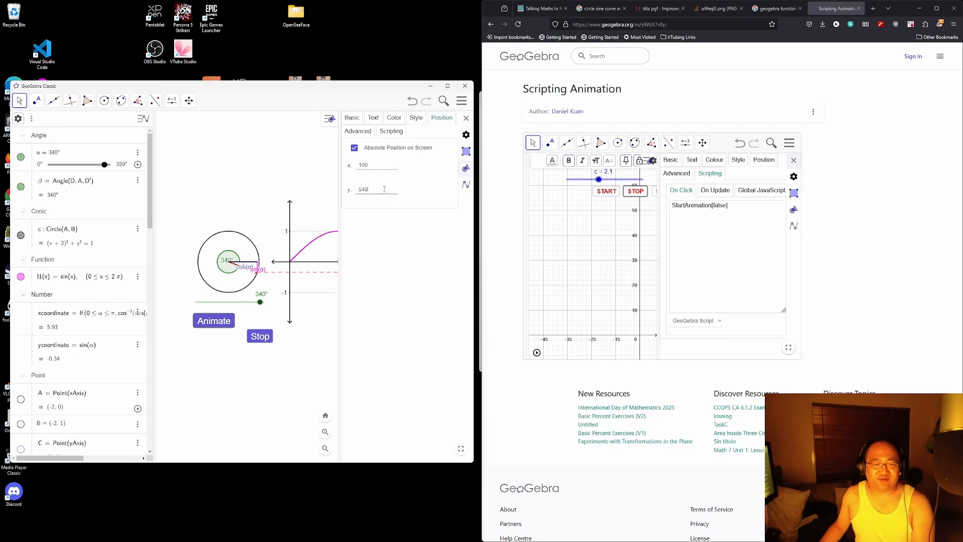
# Step: Select the Stop button and set its y position to 540
pyautogui.click(253, 337)
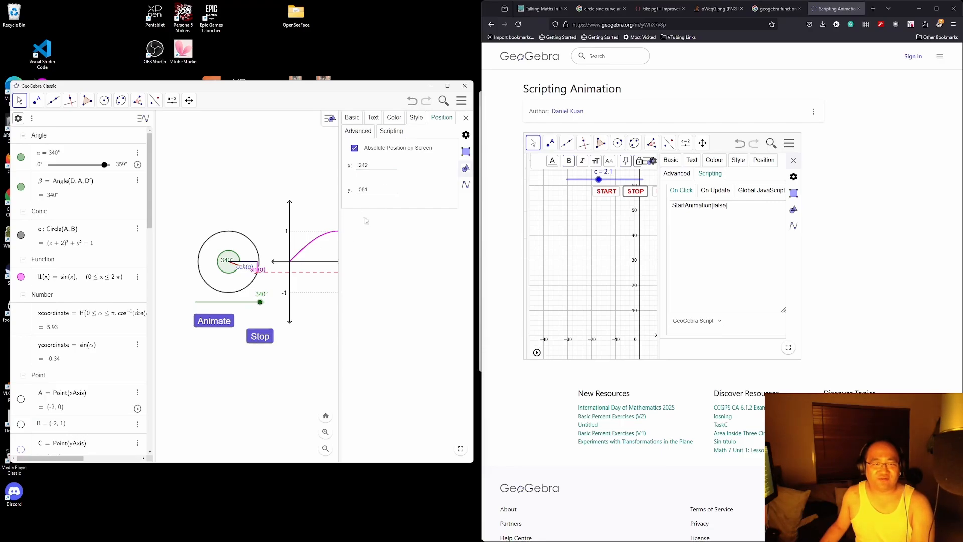
pyautogui.moveTo(375, 190); pyautogui.dragTo(313, 197)
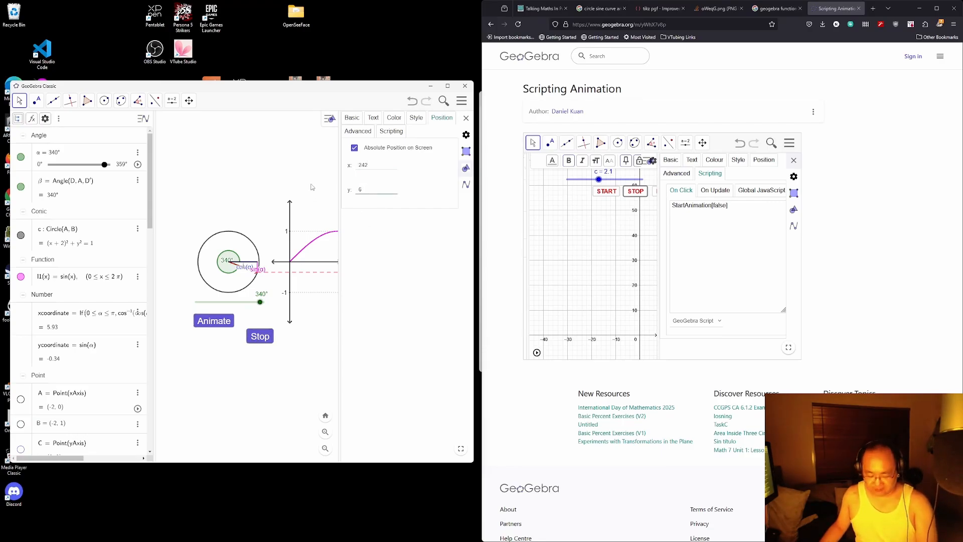
pyautogui.write('570')
pyautogui.press('BackSpace')
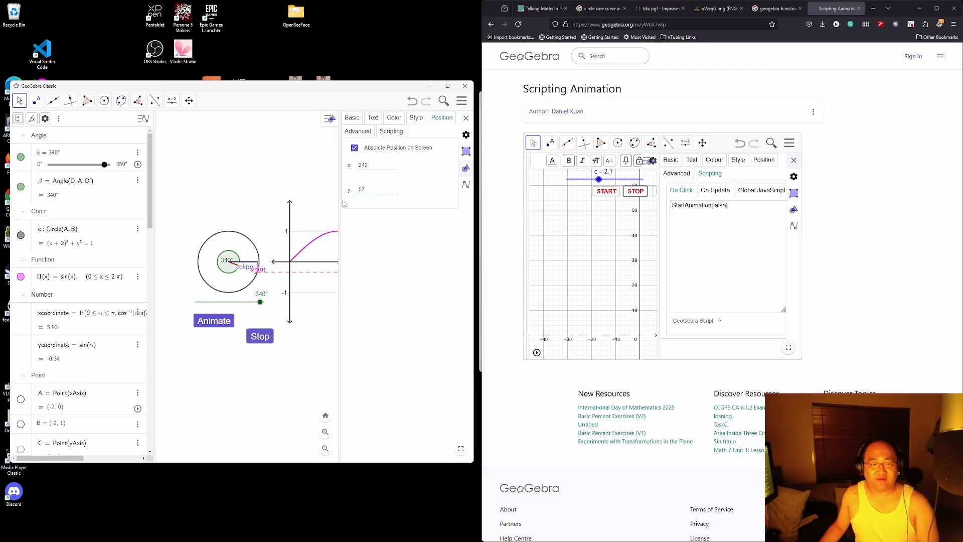
pyautogui.press('Return')
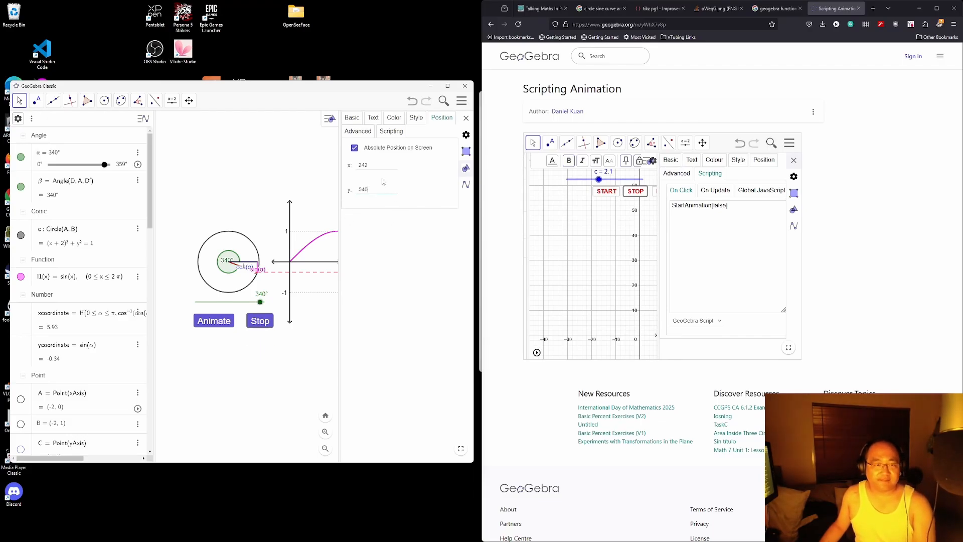
# Step: Set the Stop button's x position to 220, trying 200 and 210 first
pyautogui.moveTo(377, 166); pyautogui.dragTo(347, 167)
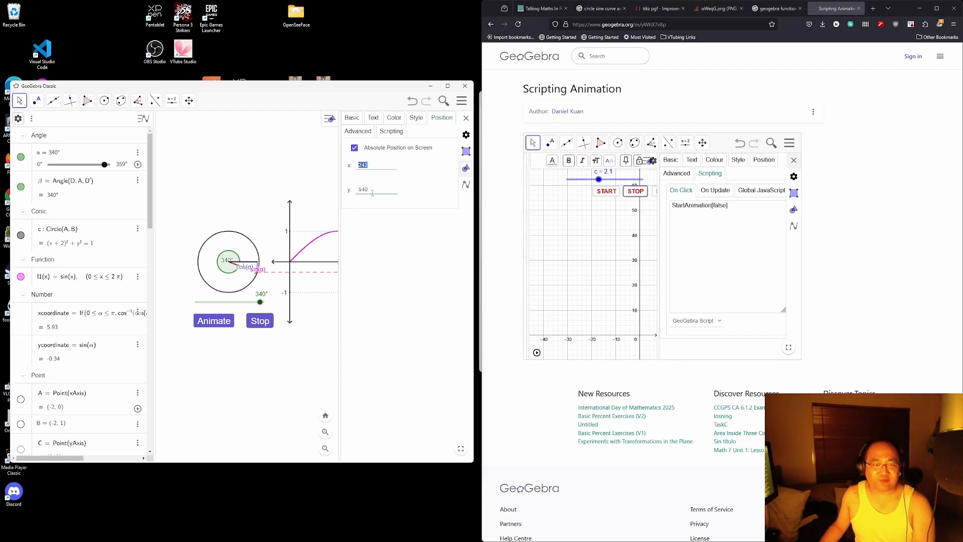
pyautogui.press('BackSpace')
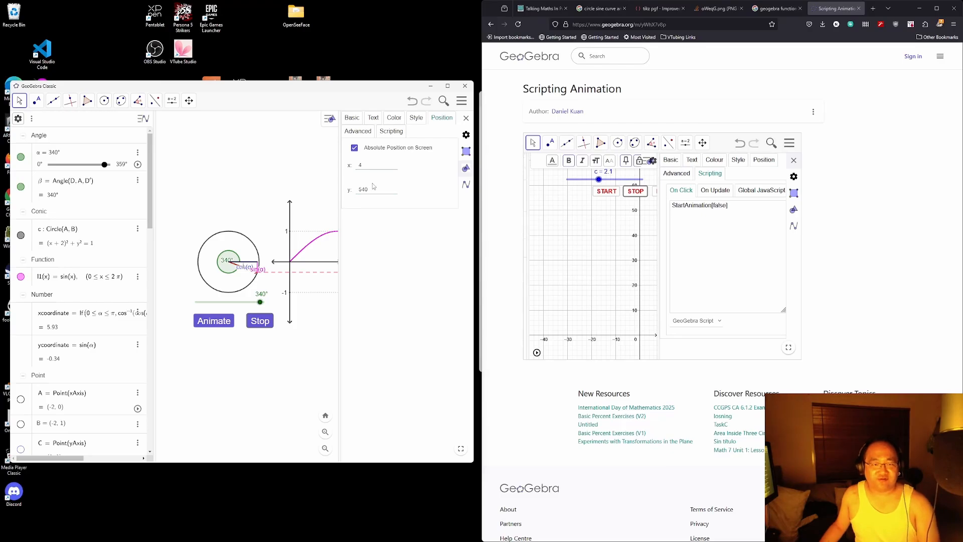
pyautogui.write('200')
pyautogui.press('Return')
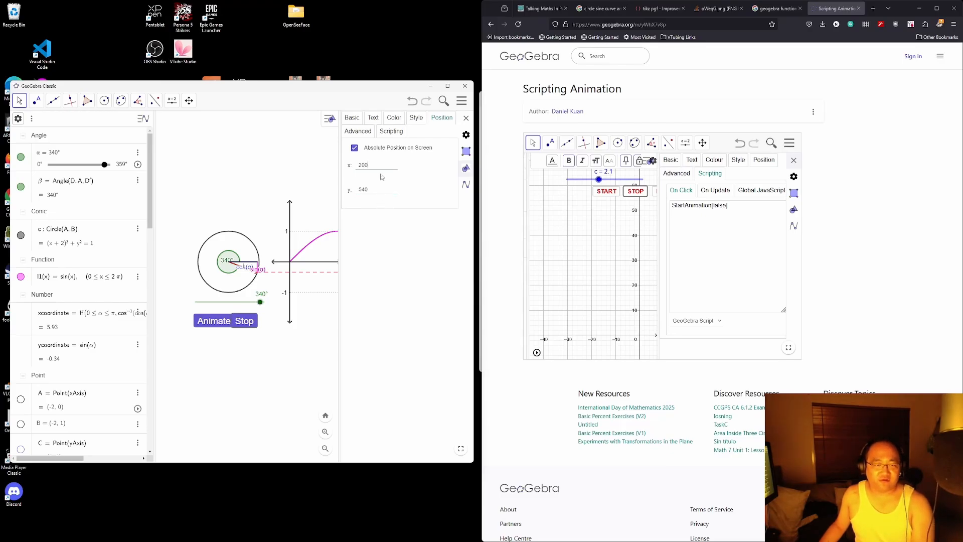
pyautogui.moveTo(371, 166); pyautogui.dragTo(351, 166)
pyautogui.write('210')
pyautogui.press('Return')
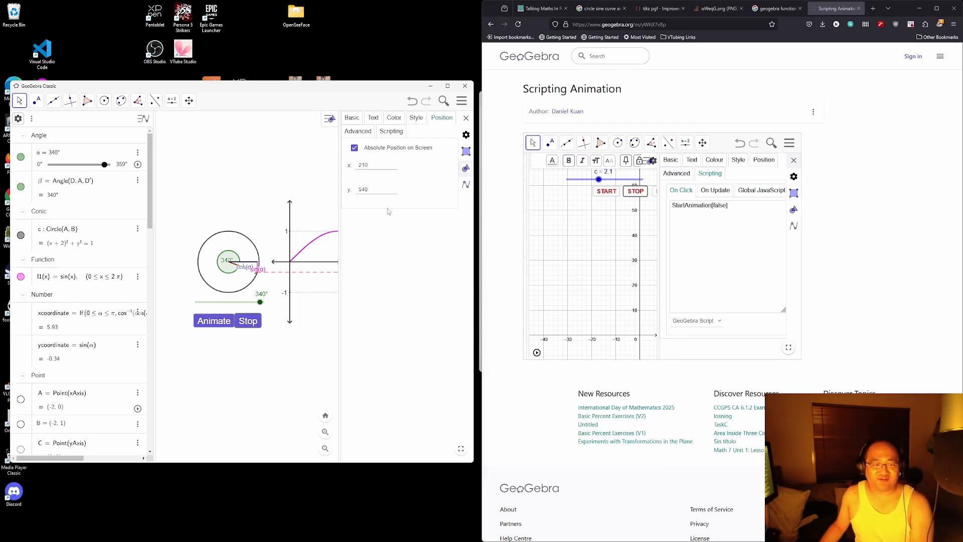
pyautogui.press('BackSpace')
pyautogui.press('BackSpace')
pyautogui.write('20')
pyautogui.press('Return')
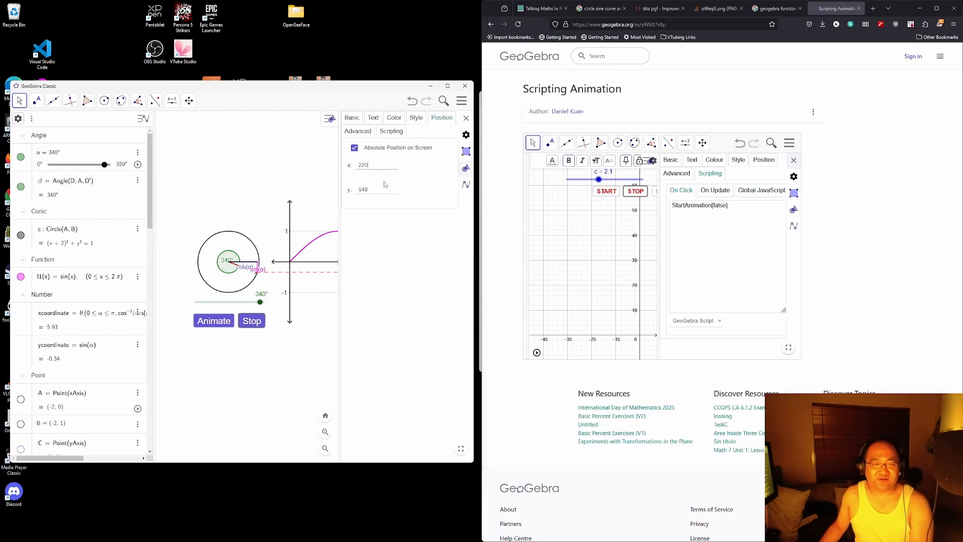
pyautogui.click(416, 118)
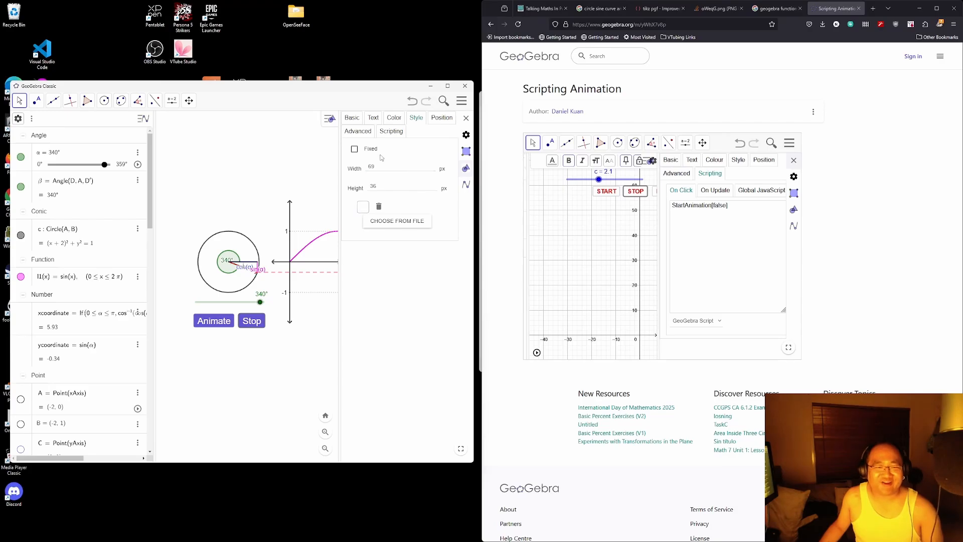
# Step: Toggle the Stop button's Fixed size setting and set its height to 40
pyautogui.click(354, 149)
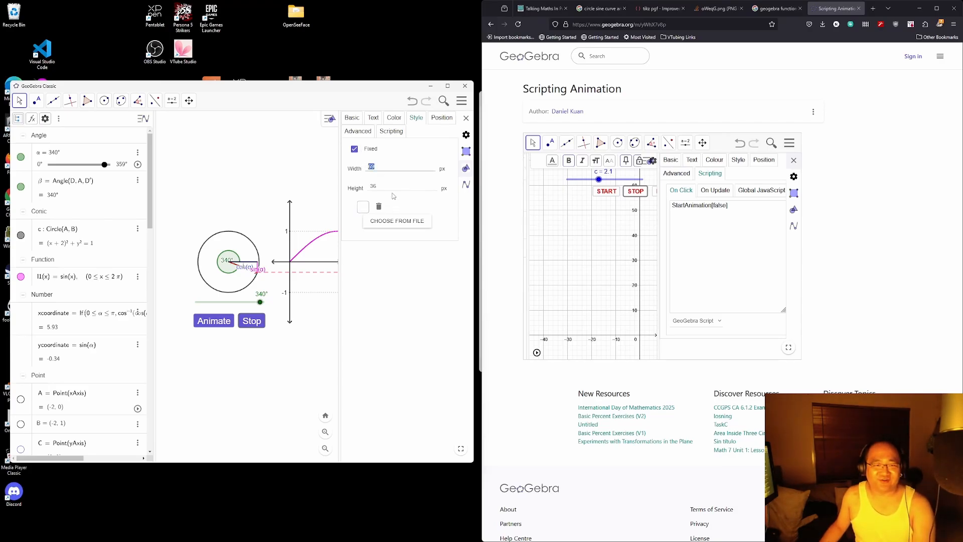
pyautogui.click(386, 185)
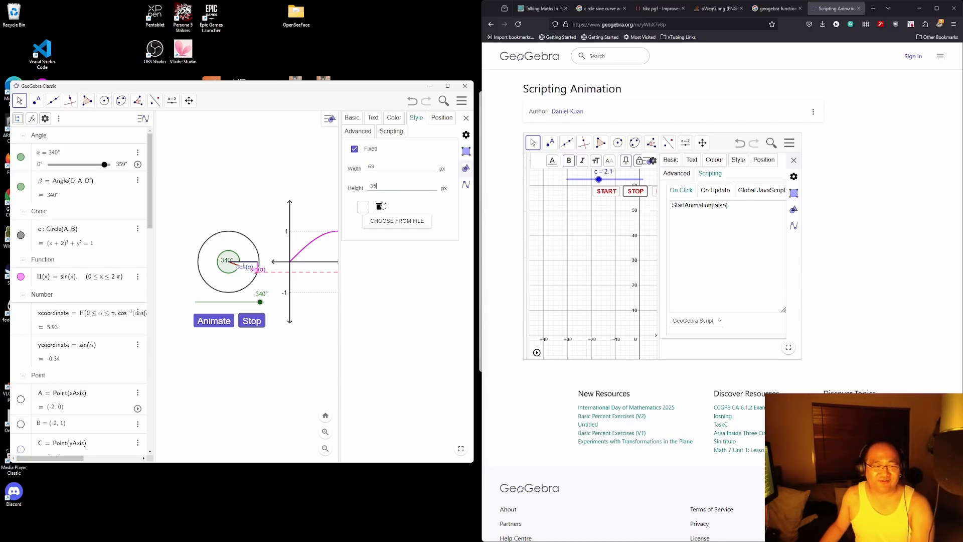
pyautogui.click(367, 168)
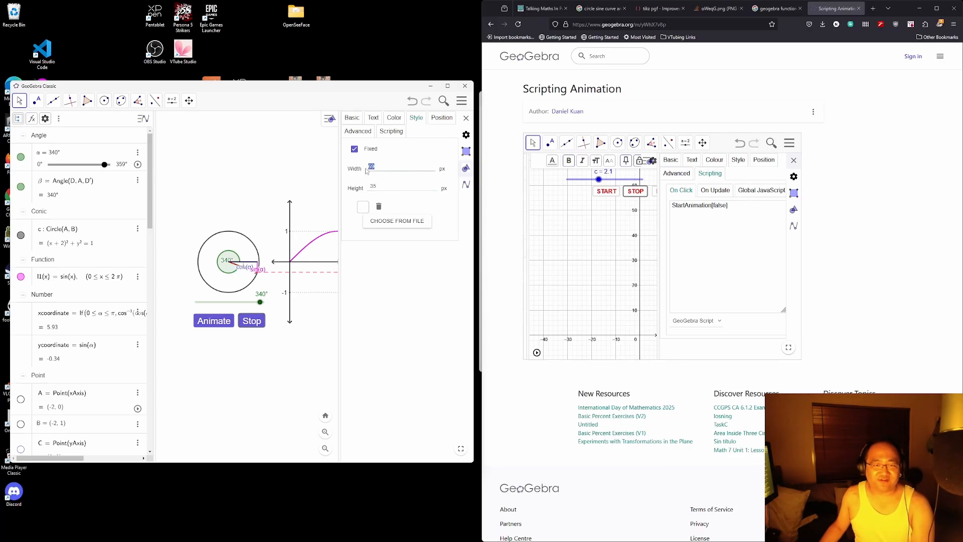
pyautogui.click(383, 186)
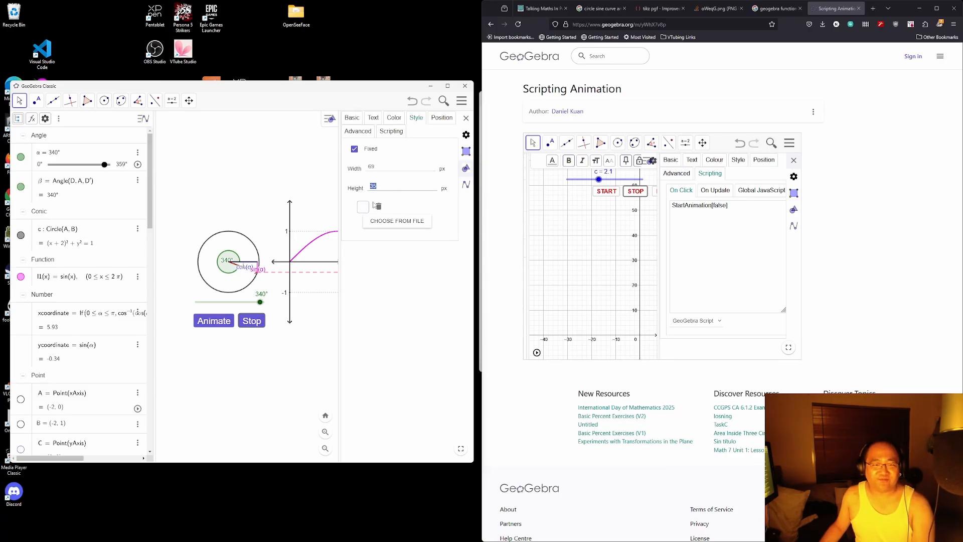
pyautogui.write('40')
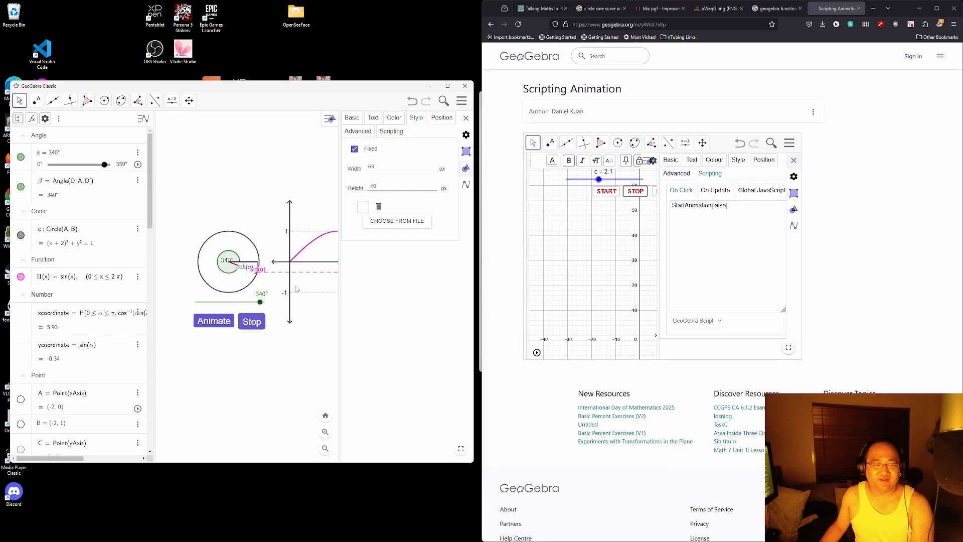
# Step: Select the Animate button and clear its height value to re-enter it
pyautogui.click(217, 321)
pyautogui.write('5')
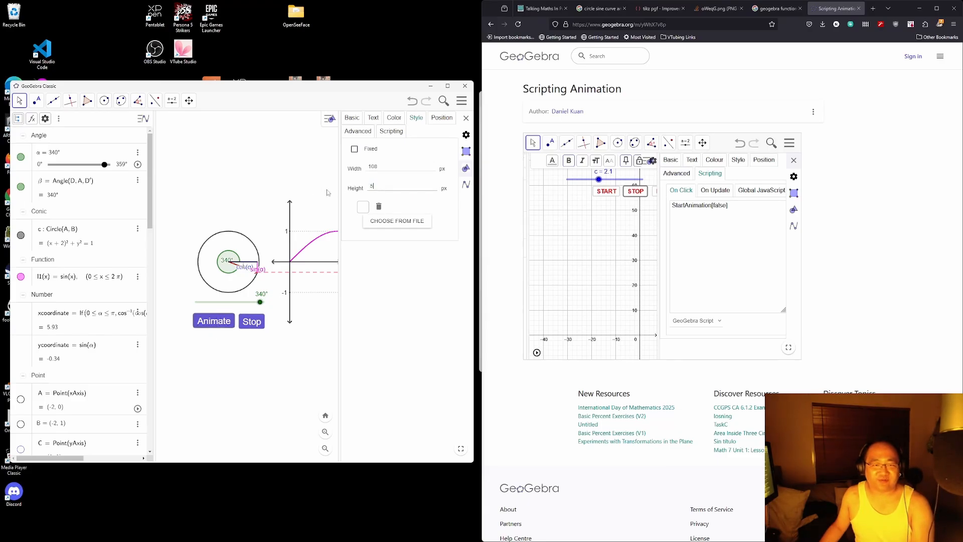
pyautogui.write('0')
pyautogui.press('BackSpace')
pyautogui.press('BackSpace')
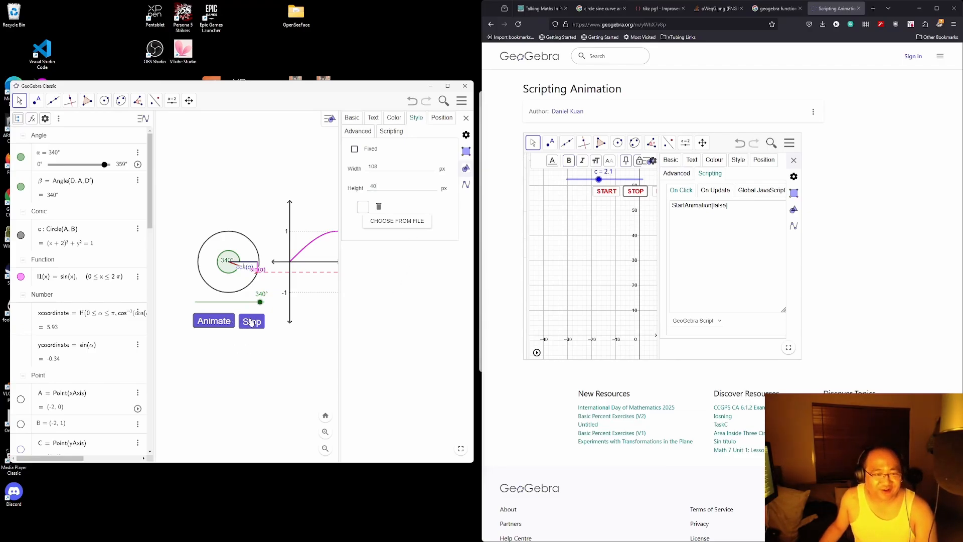
# Step: Edit the Animate button's y position and toggle its Absolute Position on Screen off and on
pyautogui.click(443, 118)
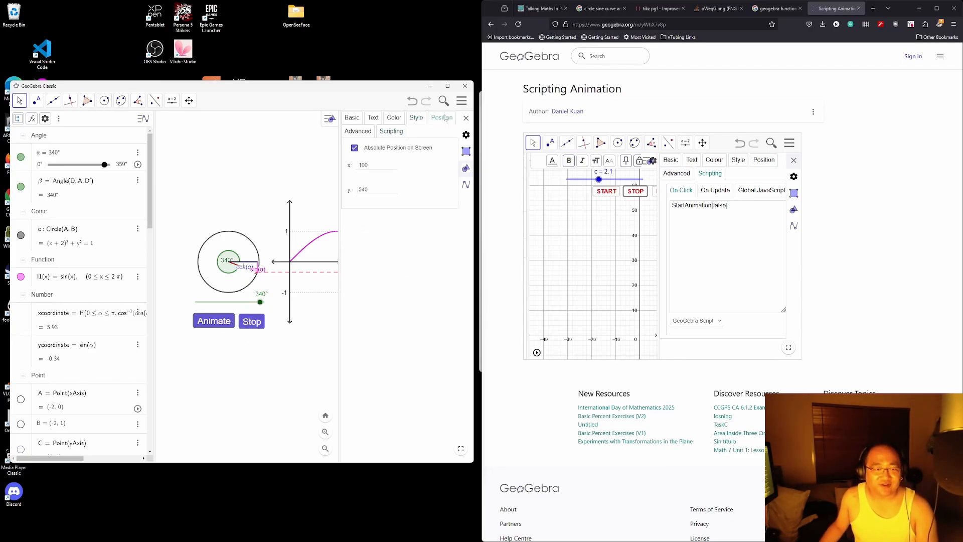
pyautogui.click(387, 194)
pyautogui.press('BackSpace')
pyautogui.press('BackSpace')
pyautogui.write('28')
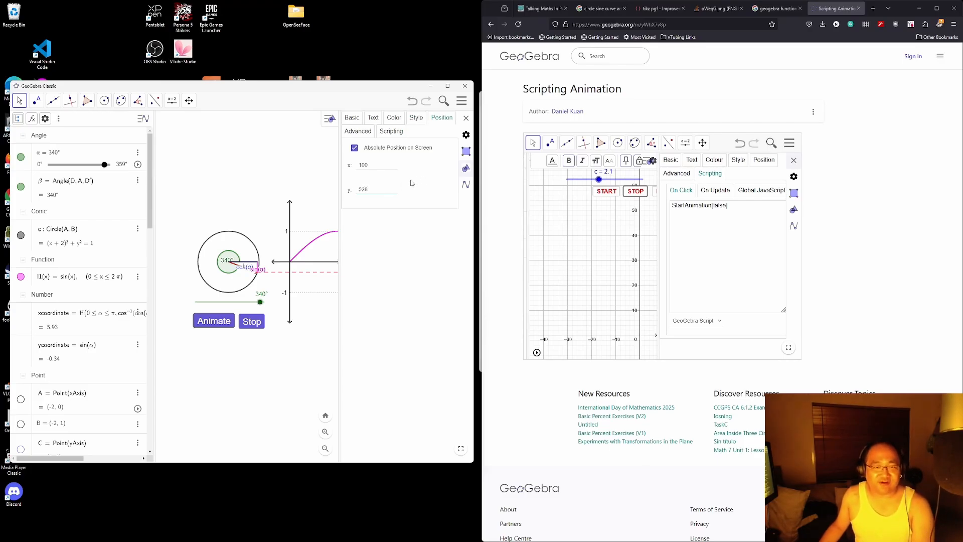
pyautogui.press('Return')
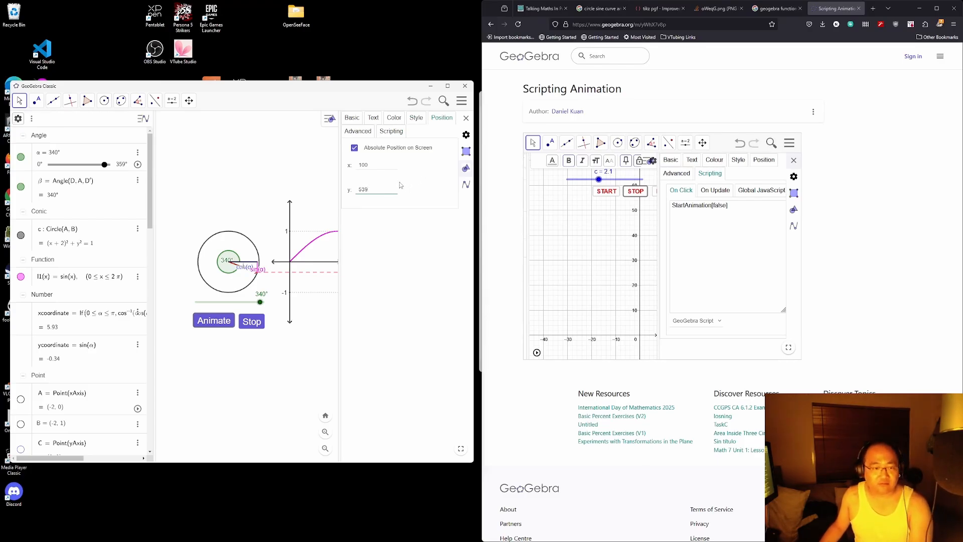
pyautogui.click(251, 324)
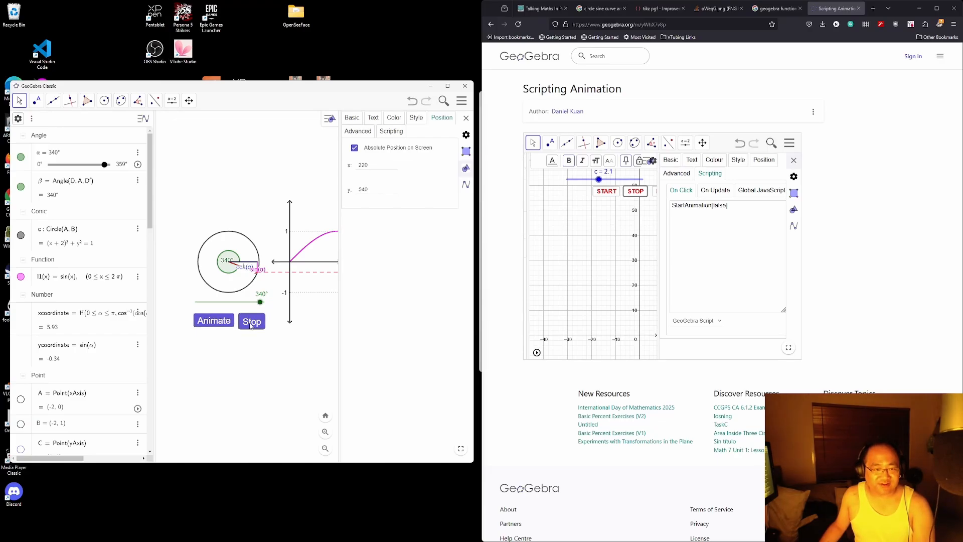
pyautogui.click(217, 319)
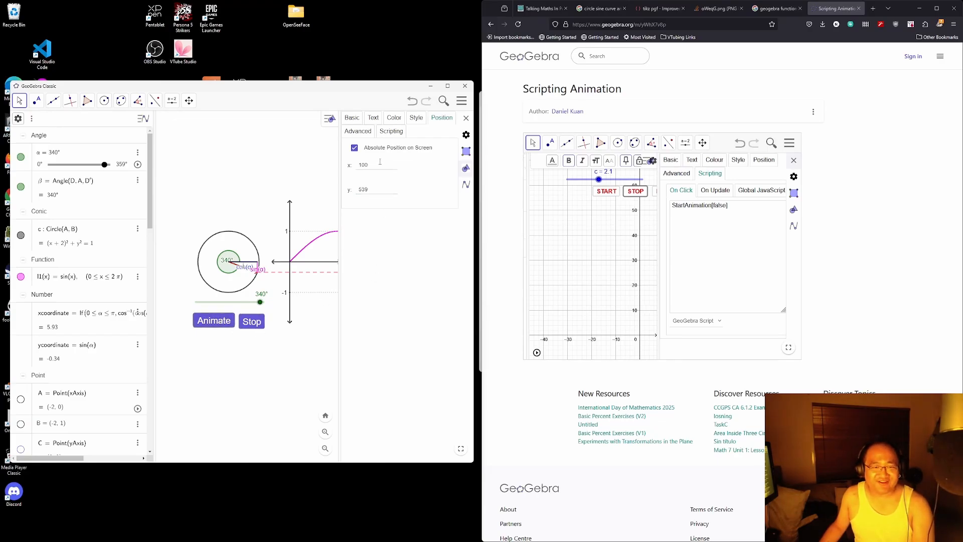
pyautogui.click(354, 148)
pyautogui.click(355, 149)
# Step: Set the Animate button's y position to 540, level with the Stop button
pyautogui.moveTo(368, 189); pyautogui.dragTo(355, 191)
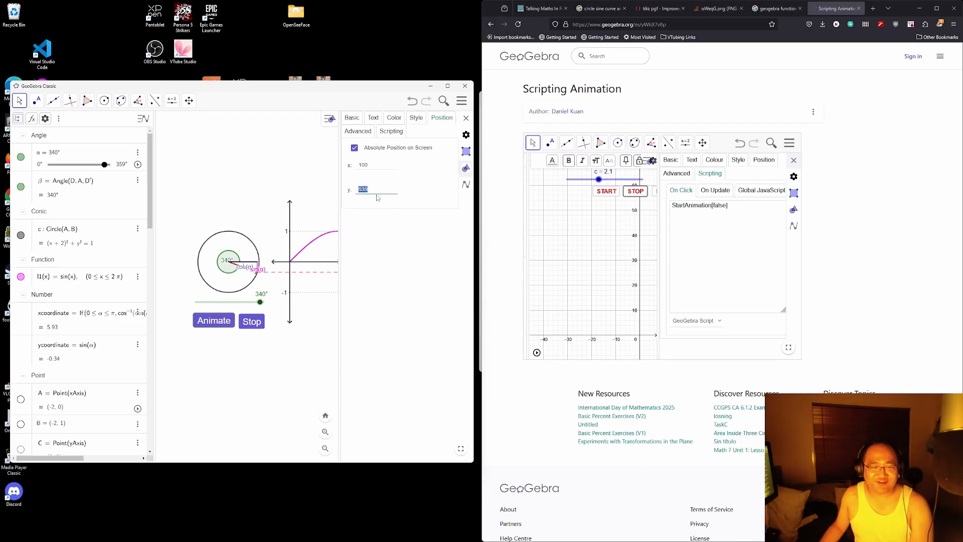
pyautogui.write('3')
pyautogui.press('BackSpace')
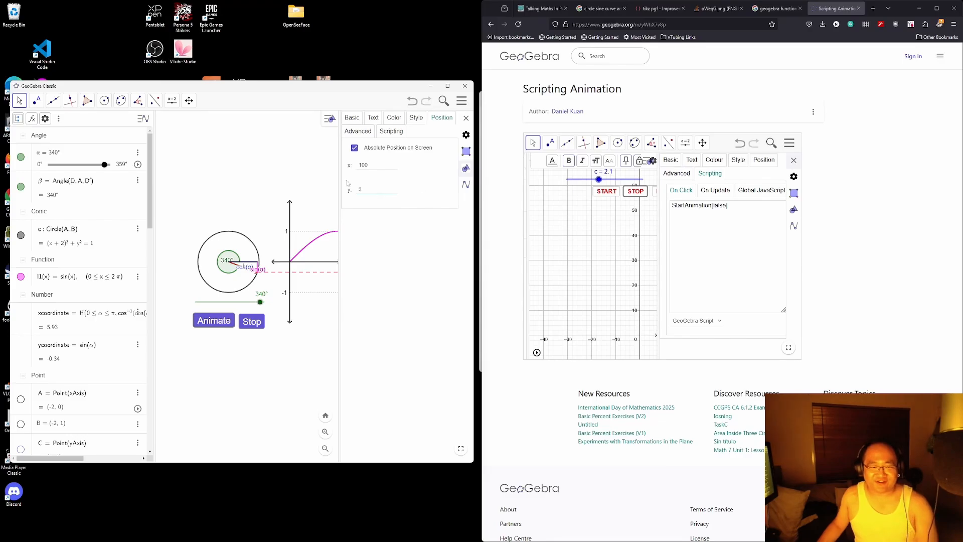
pyautogui.write('535')
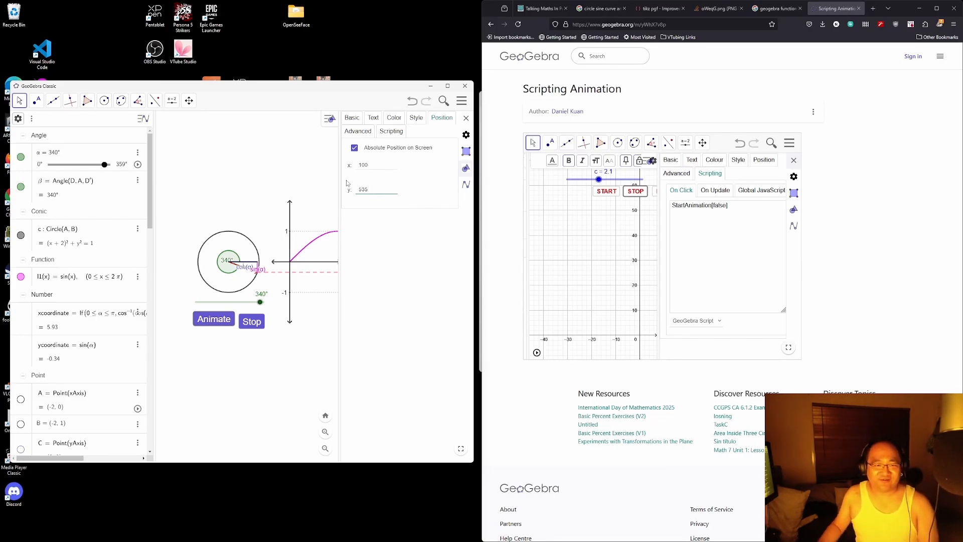
pyautogui.press('BackSpace')
pyautogui.press('BackSpace')
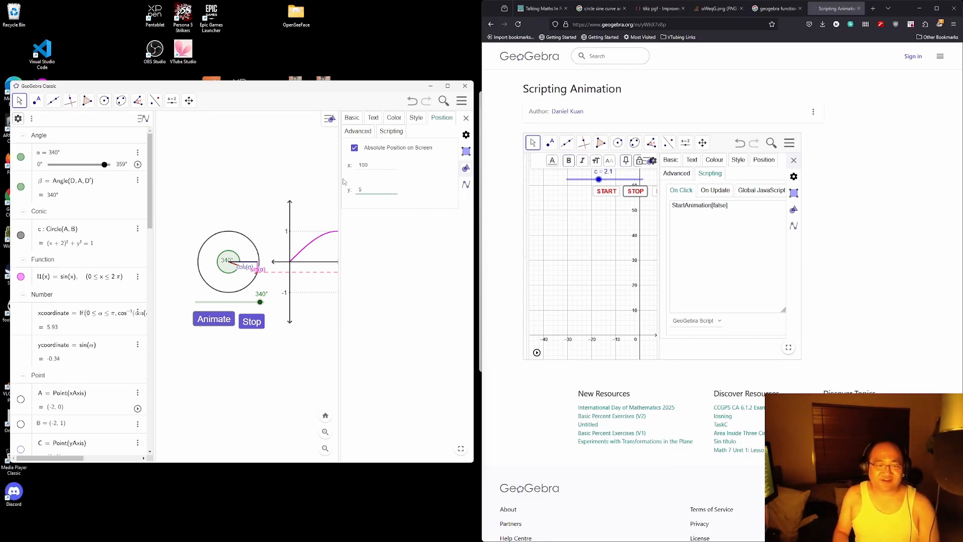
pyautogui.write('40')
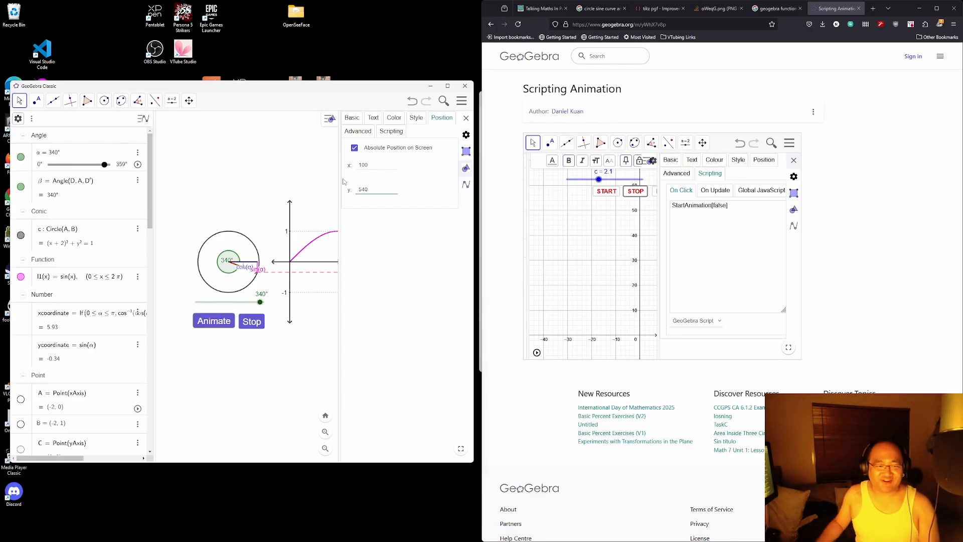
pyautogui.click(251, 326)
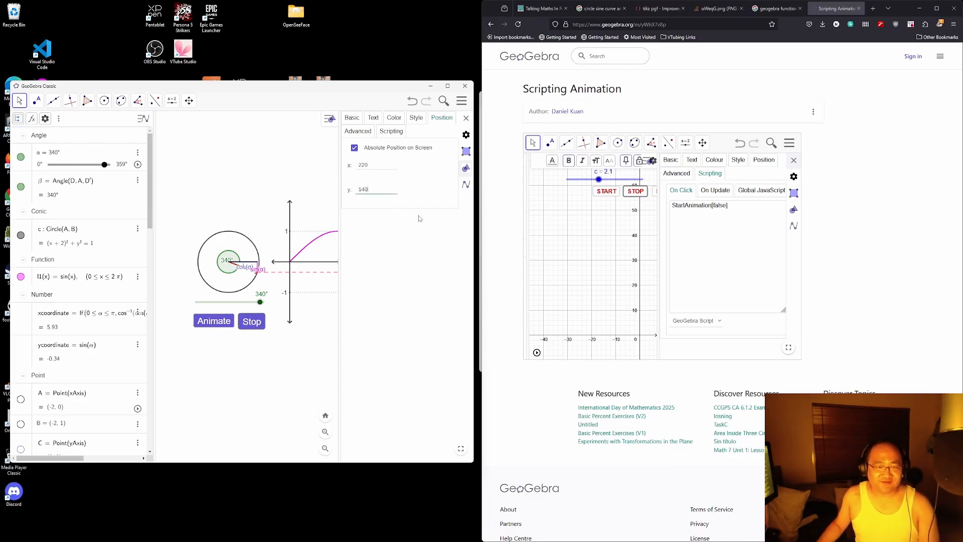
# Step: Open the Animate button's Style settings and select its height value
pyautogui.click(412, 119)
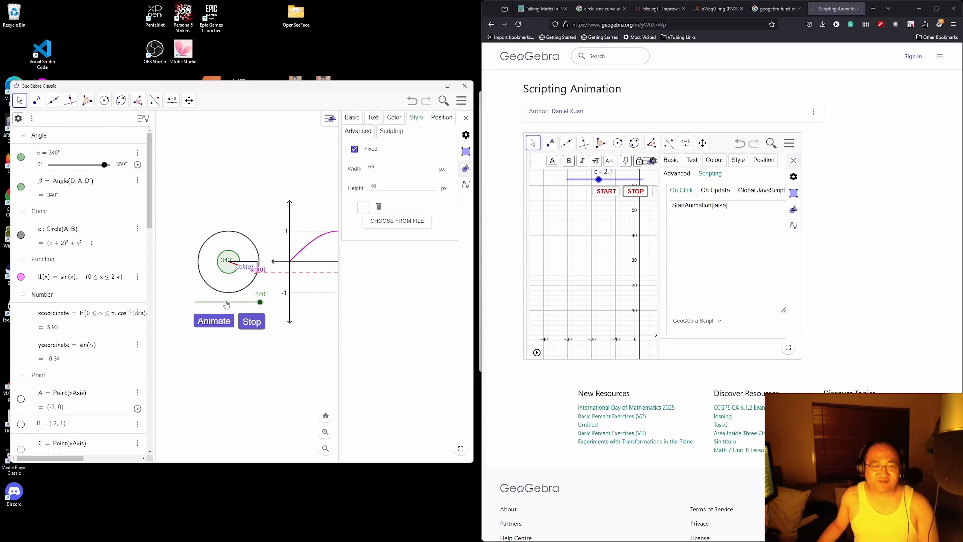
pyautogui.click(214, 327)
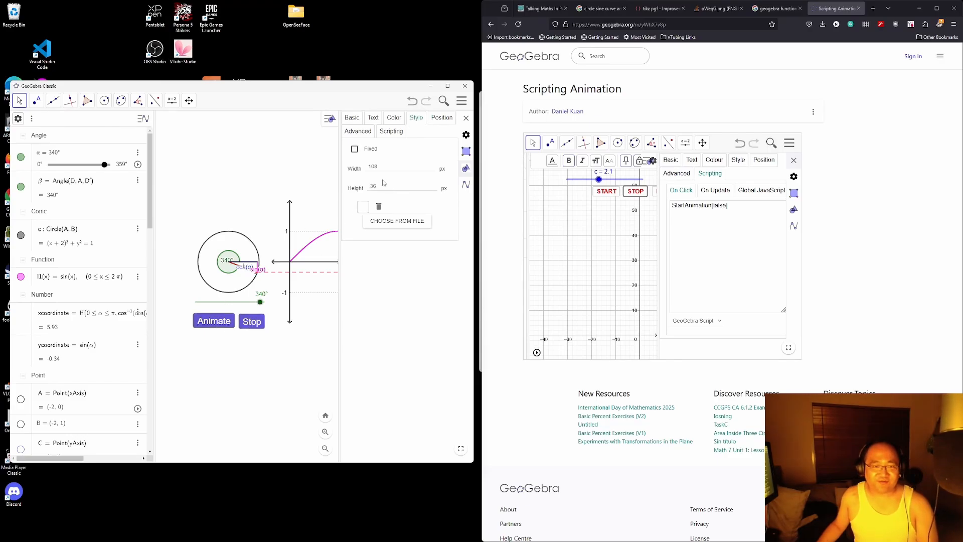
pyautogui.moveTo(377, 186); pyautogui.dragTo(361, 190)
# Step: Set the Animate button's height to 40 and tick Fixed to lock its size
pyautogui.write('40')
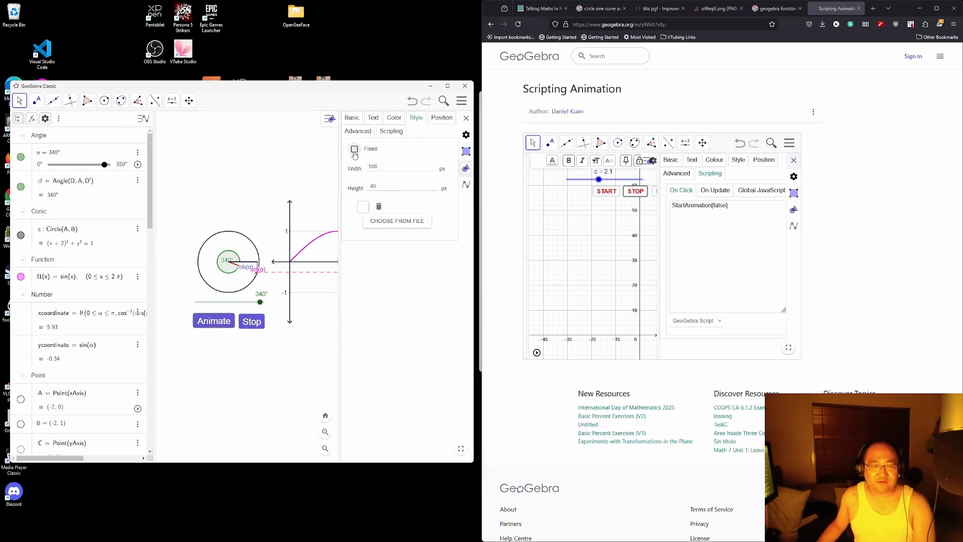
pyautogui.click(354, 150)
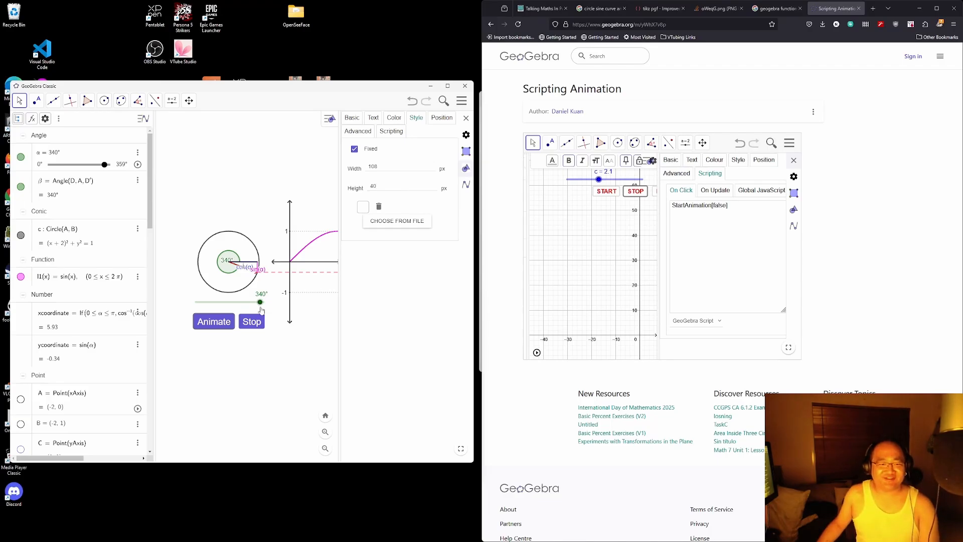
pyautogui.click(251, 322)
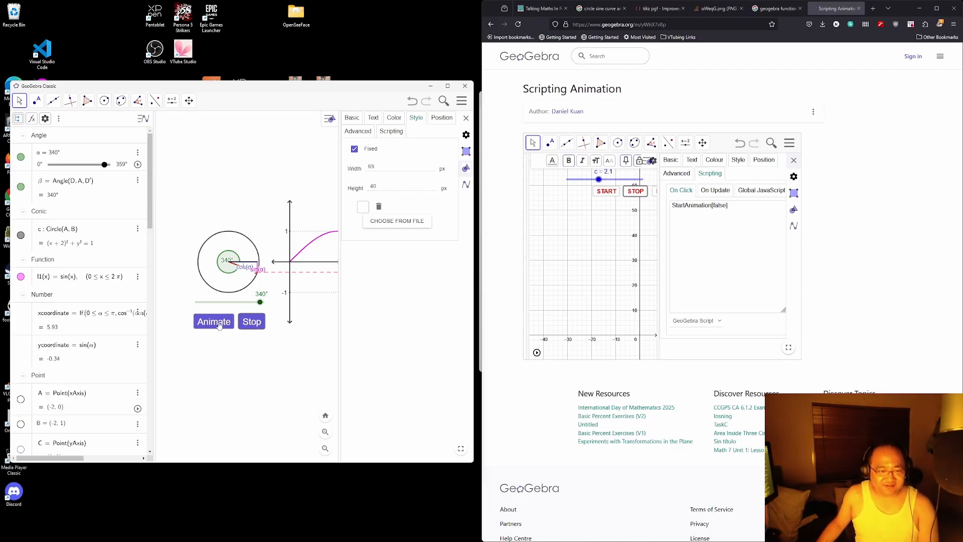
pyautogui.click(258, 351)
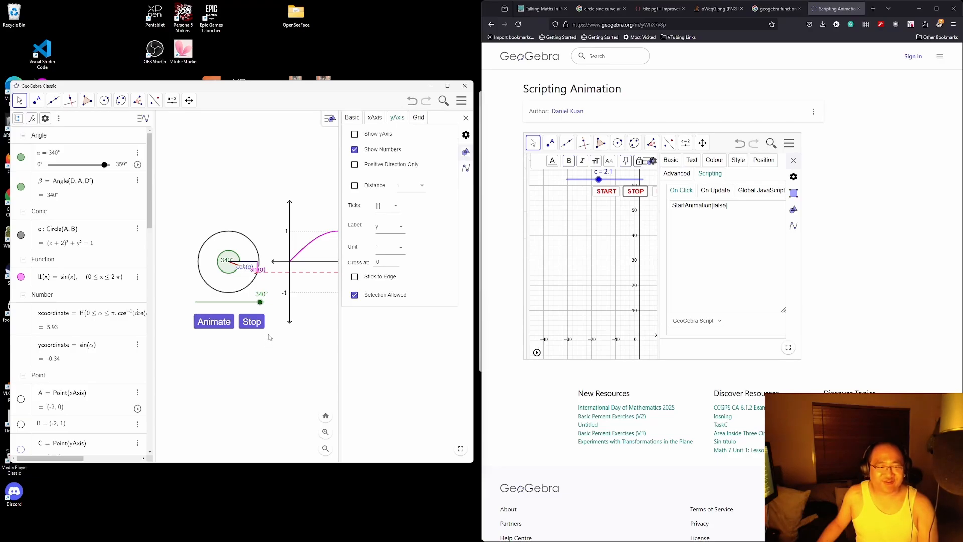
# Step: Close the settings panel and shift the graph and α slider left to show the whole sine curve
pyautogui.click(466, 117)
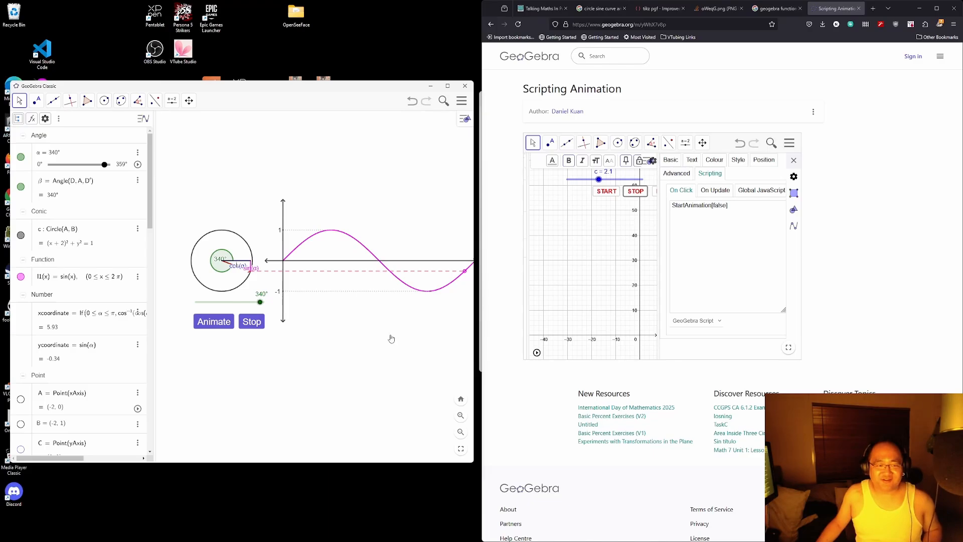
pyautogui.moveTo(396, 338); pyautogui.dragTo(369, 335)
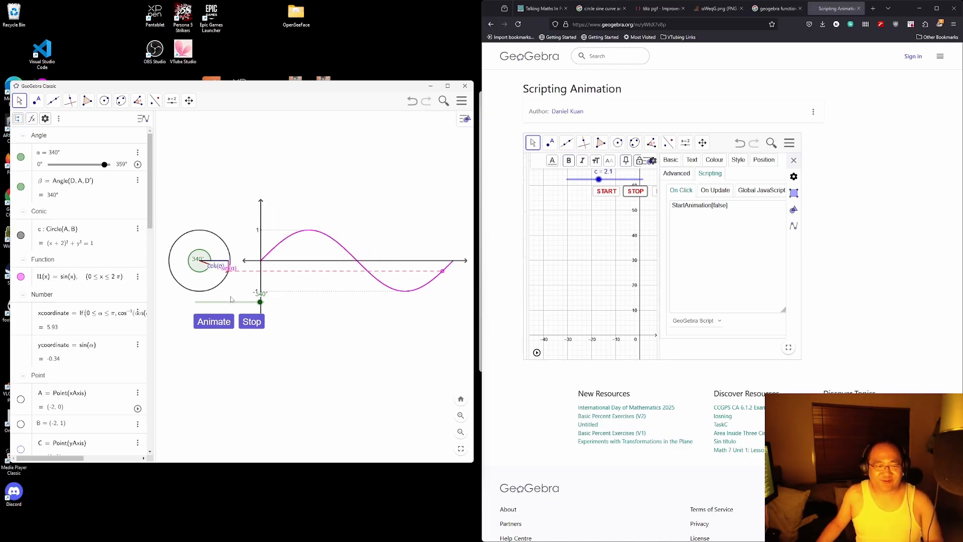
pyautogui.moveTo(235, 301); pyautogui.dragTo(208, 303)
# Step: Set the Animate button's screen x position to 35 in its Position settings
pyautogui.click(211, 322)
pyautogui.rightClick(213, 321)
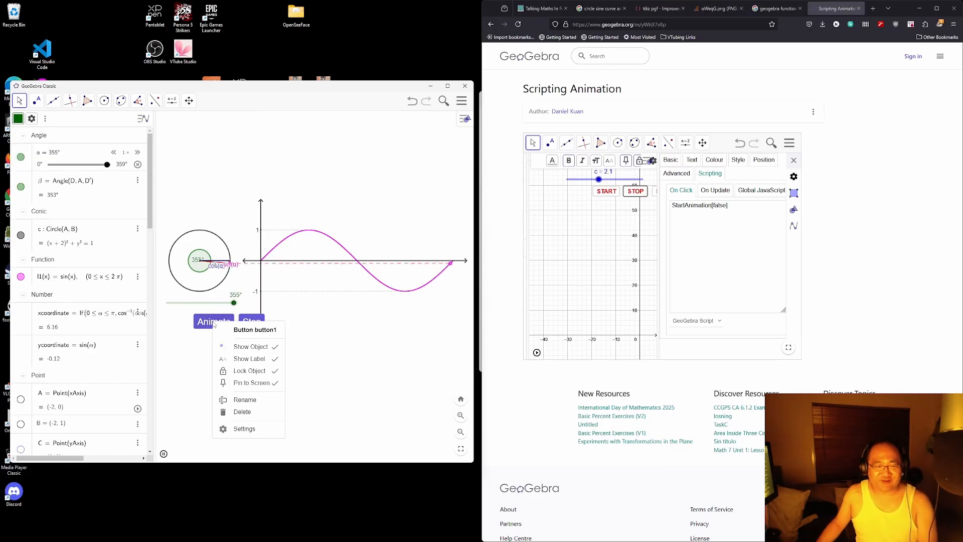
pyautogui.click(253, 428)
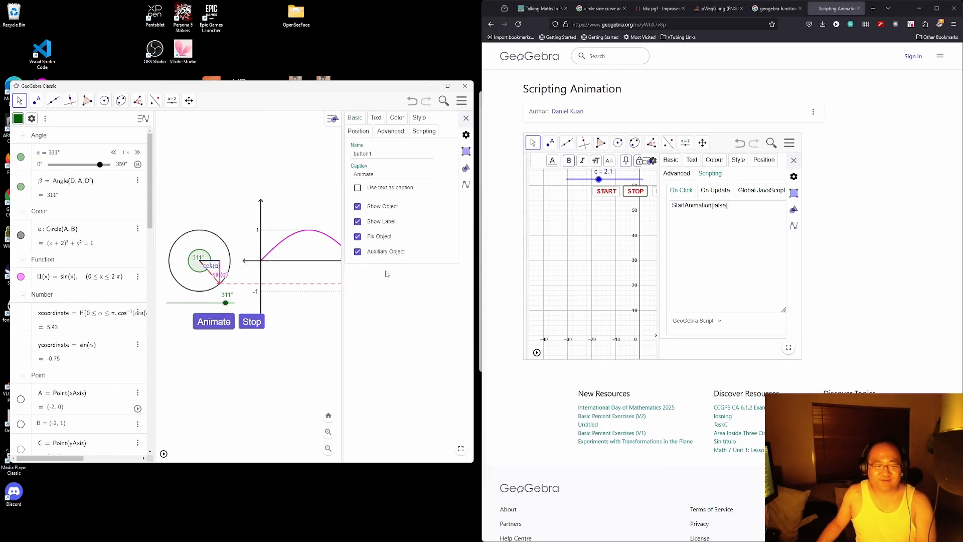
pyautogui.click(397, 118)
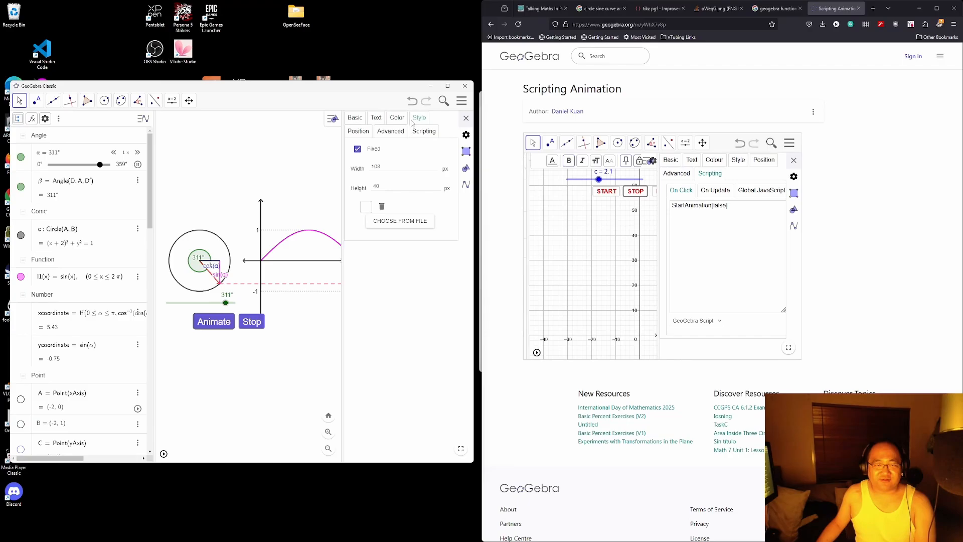
pyautogui.click(358, 130)
pyautogui.doubleClick(375, 164)
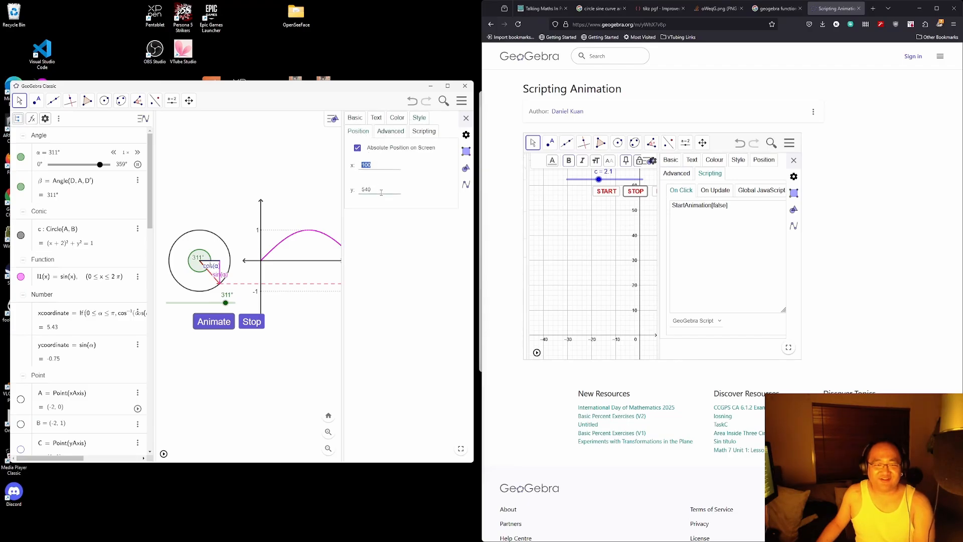
pyautogui.write('80')
pyautogui.moveTo(372, 165); pyautogui.dragTo(353, 168)
pyautogui.write('40')
pyautogui.press('Return')
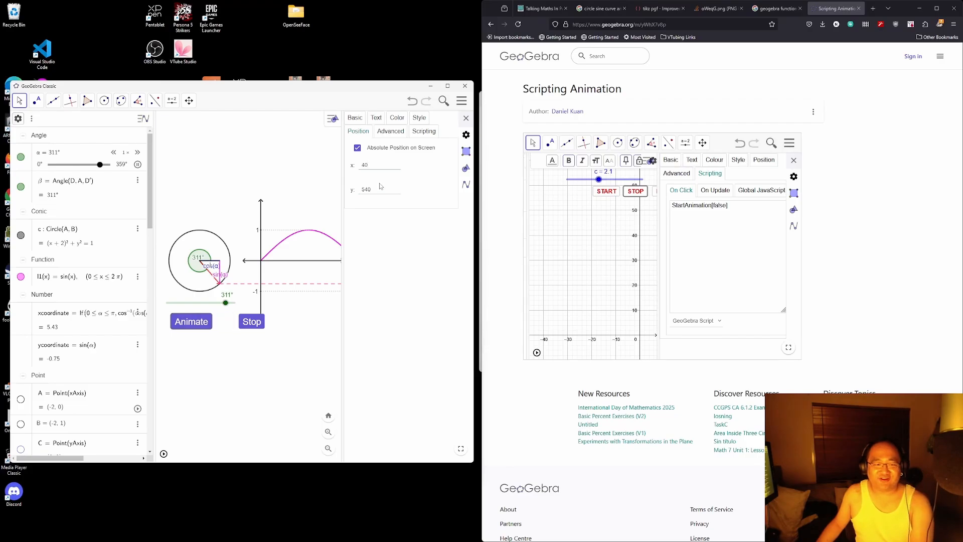
pyautogui.moveTo(375, 165); pyautogui.dragTo(355, 167)
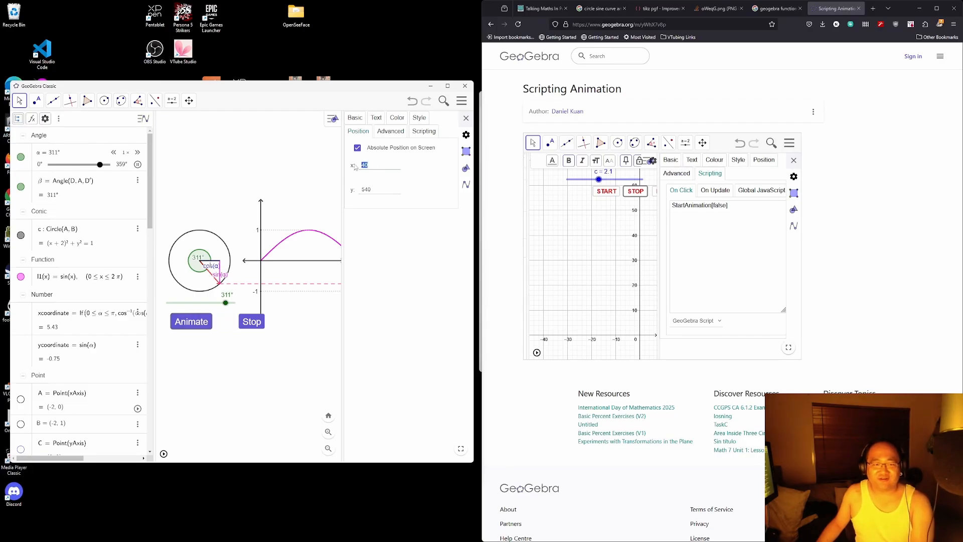
pyautogui.write('35')
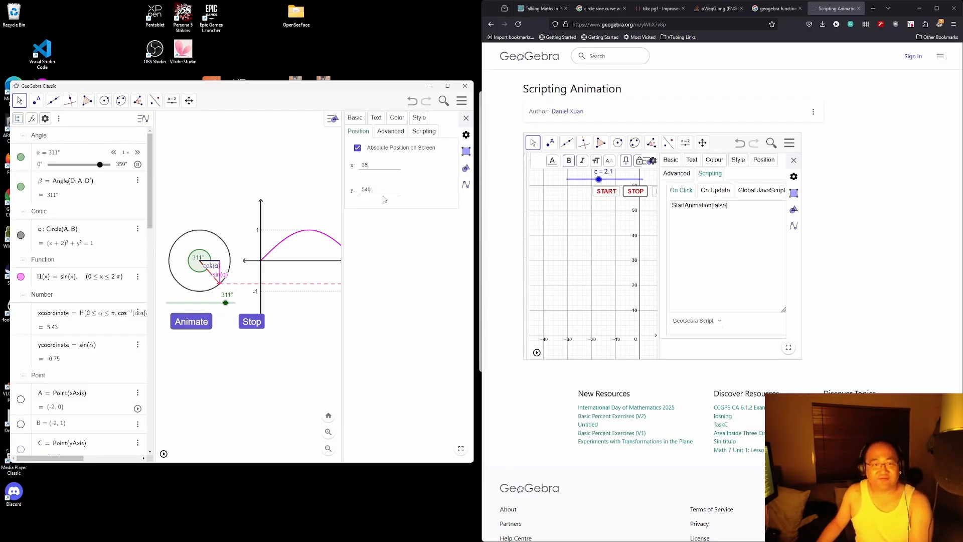
pyautogui.press('Return')
# Step: Step the Stop button's x position rightward through 80, 100 and 120
pyautogui.click(253, 321)
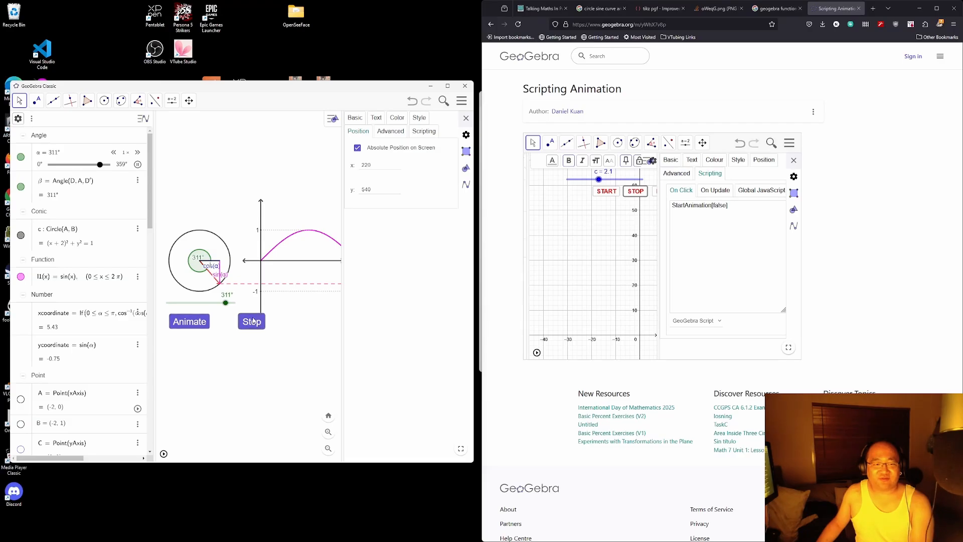
pyautogui.click(386, 167)
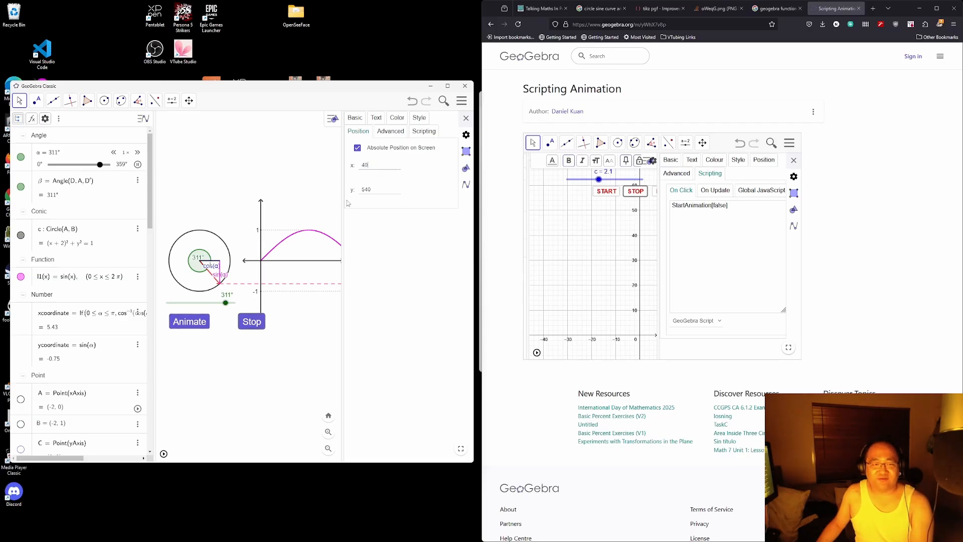
pyautogui.press('Return')
pyautogui.click(371, 167)
pyautogui.write('80')
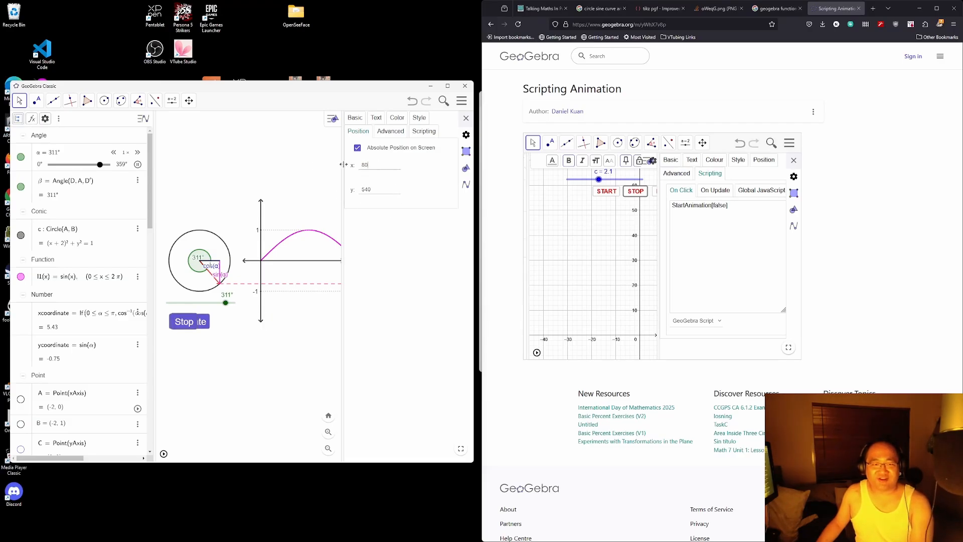
pyautogui.press('Return')
pyautogui.click(368, 165)
pyautogui.write('100')
pyautogui.press('Return')
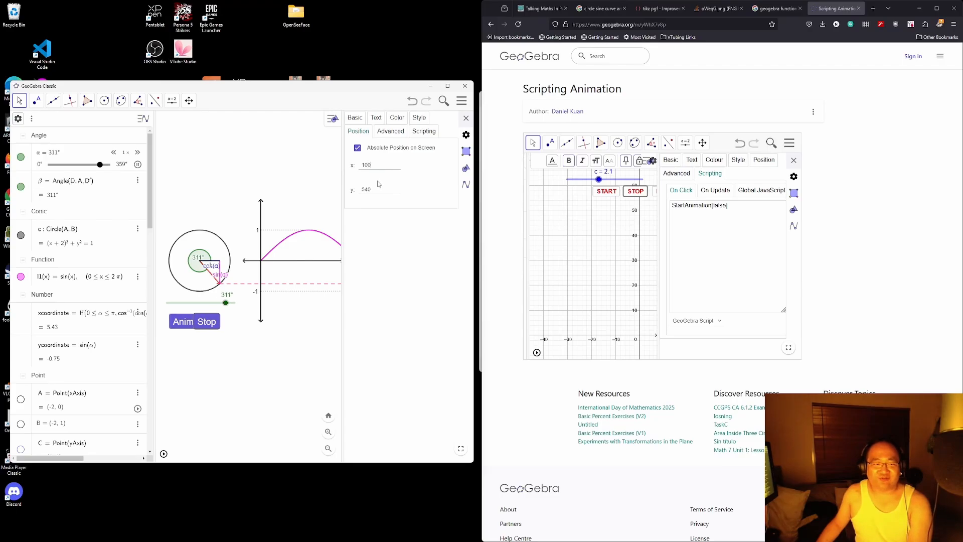
pyautogui.click(383, 173)
pyautogui.write('120')
pyautogui.press('Return')
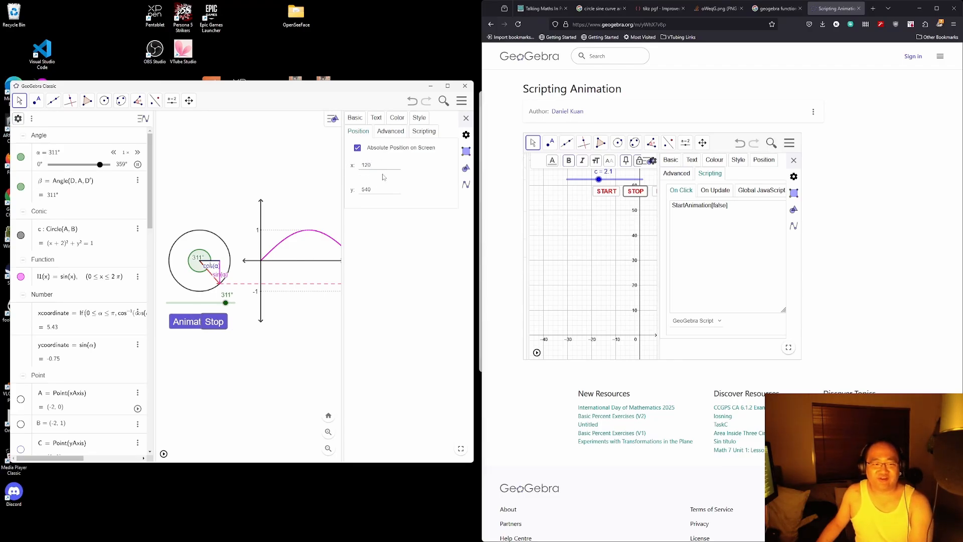
# Step: Settle the Stop button at x 155, next to Animate, and close the settings panel
pyautogui.click(354, 165)
pyautogui.write('1')
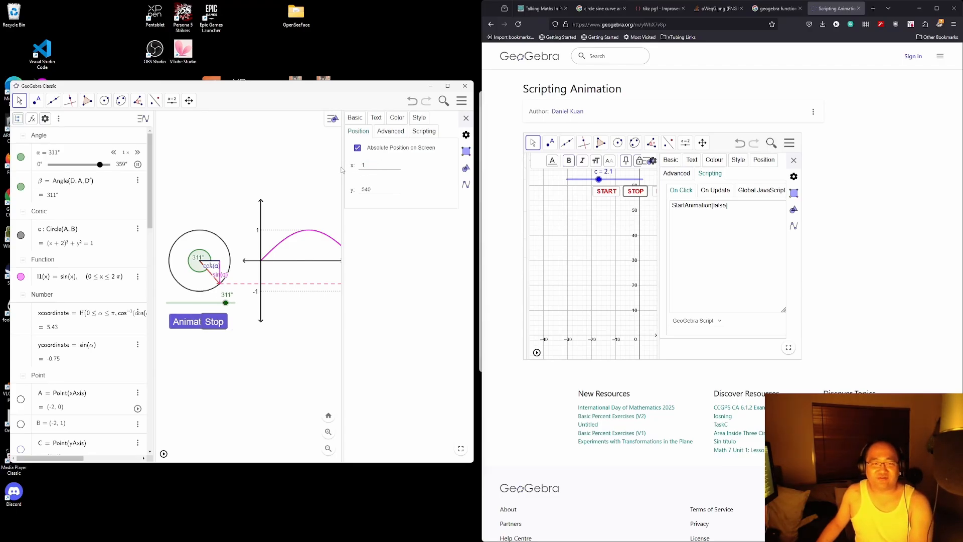
pyautogui.press('Return')
pyautogui.click(337, 167)
pyautogui.write('1')
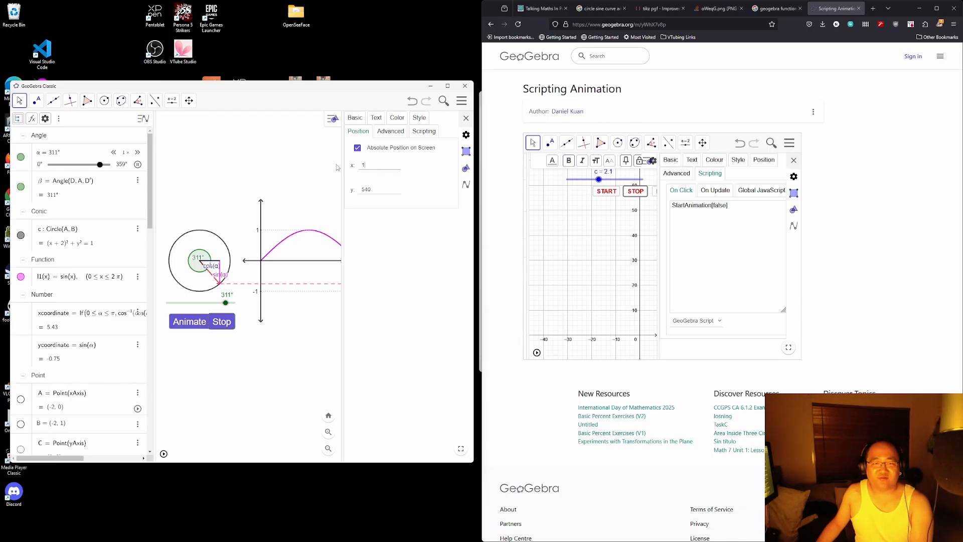
pyautogui.write('5')
pyautogui.press('BackSpace')
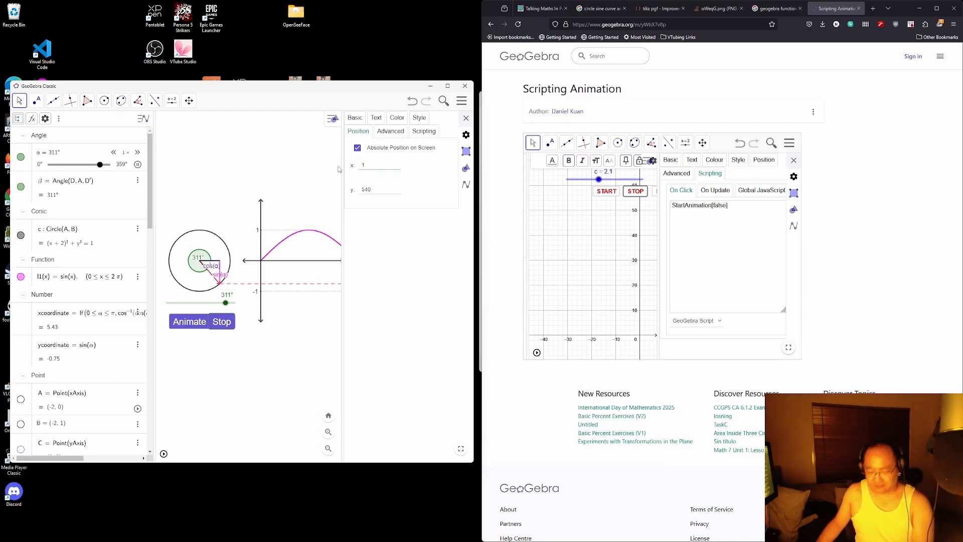
pyautogui.write('60')
pyautogui.press('Return')
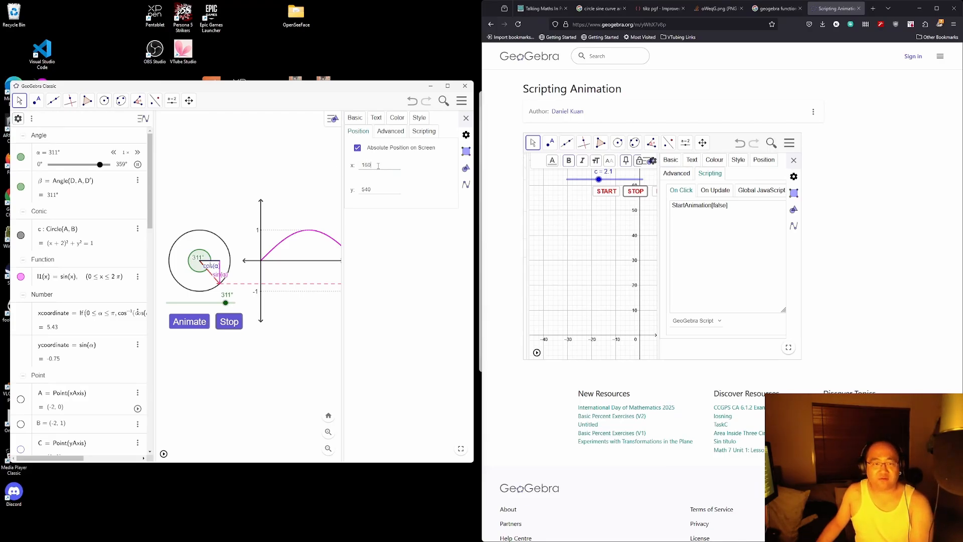
pyautogui.moveTo(377, 166); pyautogui.dragTo(365, 166)
pyautogui.write('55')
pyautogui.press('Return')
pyautogui.click(465, 118)
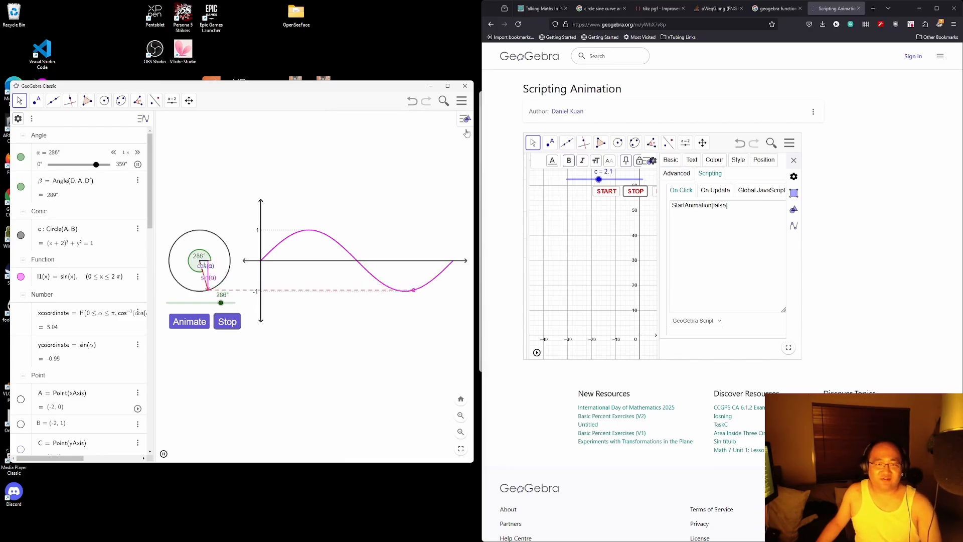
# Step: Stop and restart the animation, drag α by hand, and adjust the window's height
pyautogui.click(227, 321)
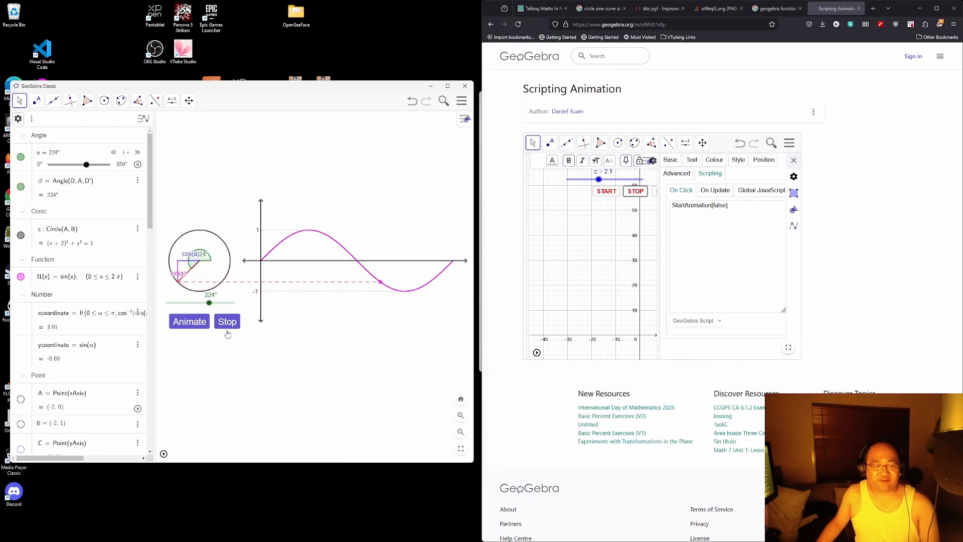
pyautogui.click(201, 323)
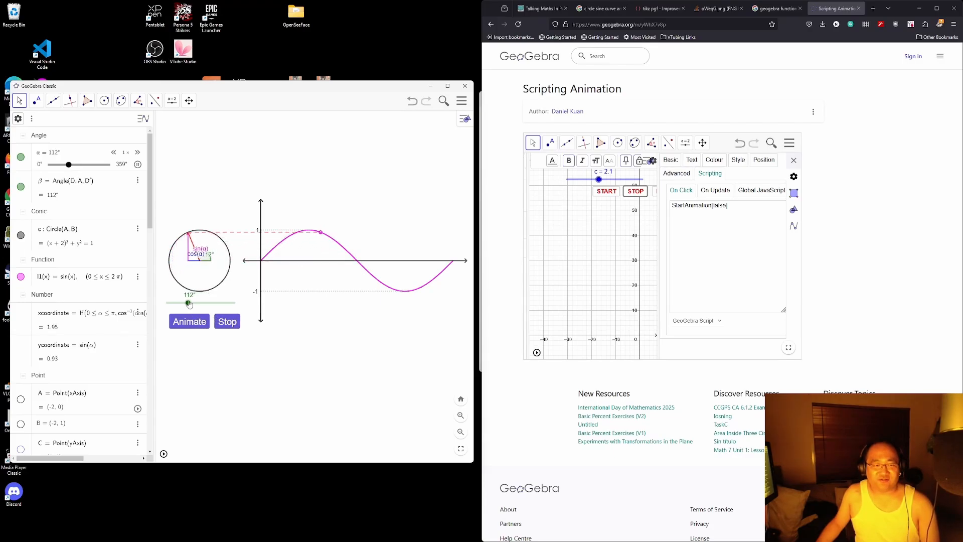
pyautogui.moveTo(189, 304); pyautogui.dragTo(219, 301)
pyautogui.moveTo(264, 464); pyautogui.dragTo(269, 345)
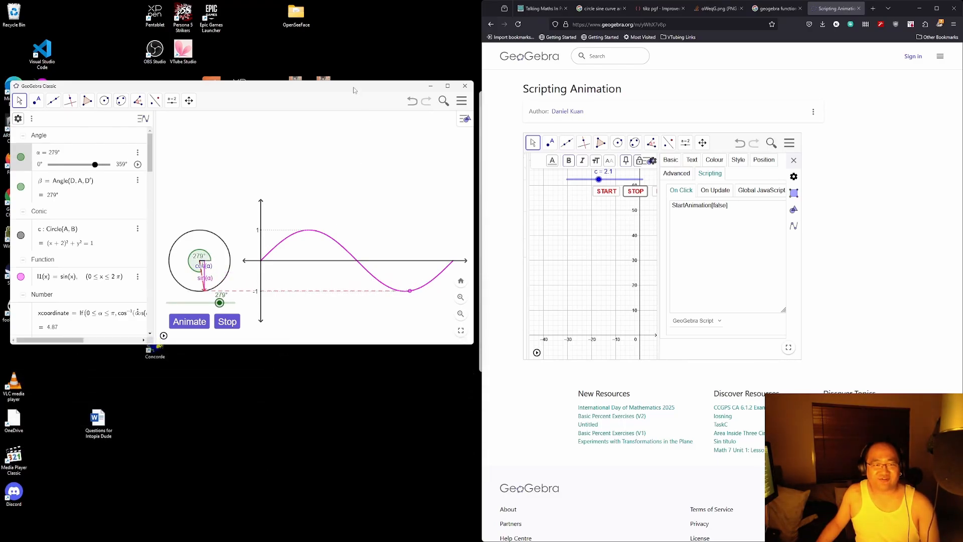
pyautogui.moveTo(353, 81); pyautogui.dragTo(368, 48)
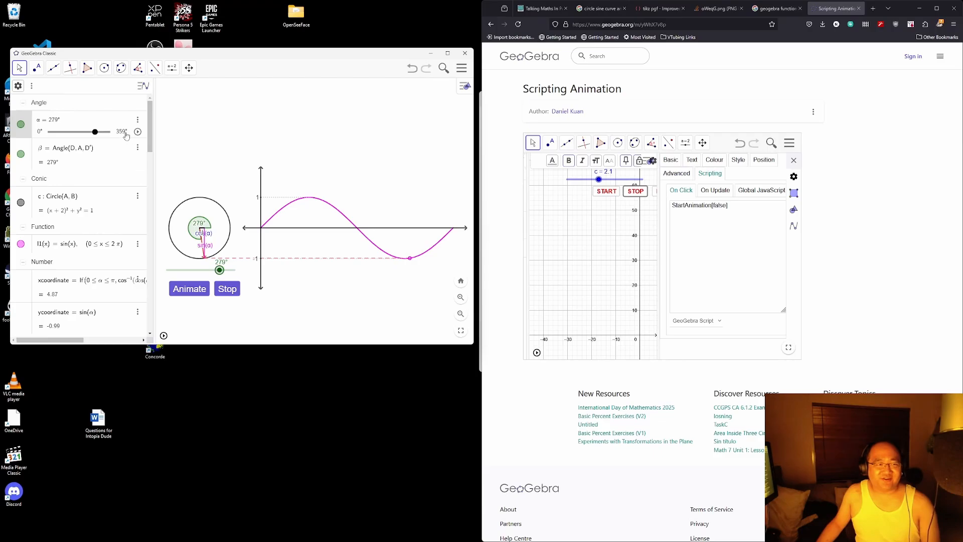
# Step: Hide the algebra view, narrow the window, and move the graph and α slider up beneath the circle
pyautogui.scroll(-1, 144, 91)
pyautogui.scroll(1, 144, 90)
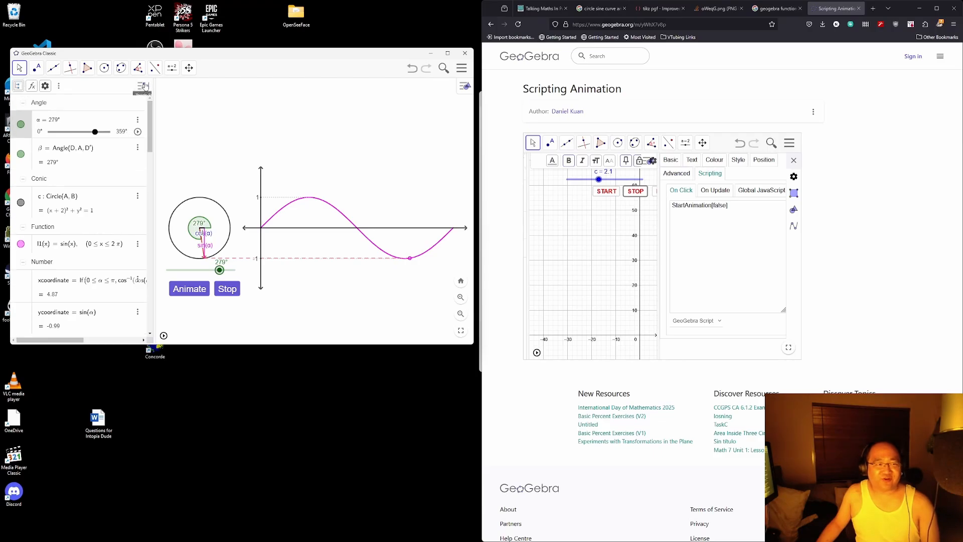
pyautogui.click(59, 85)
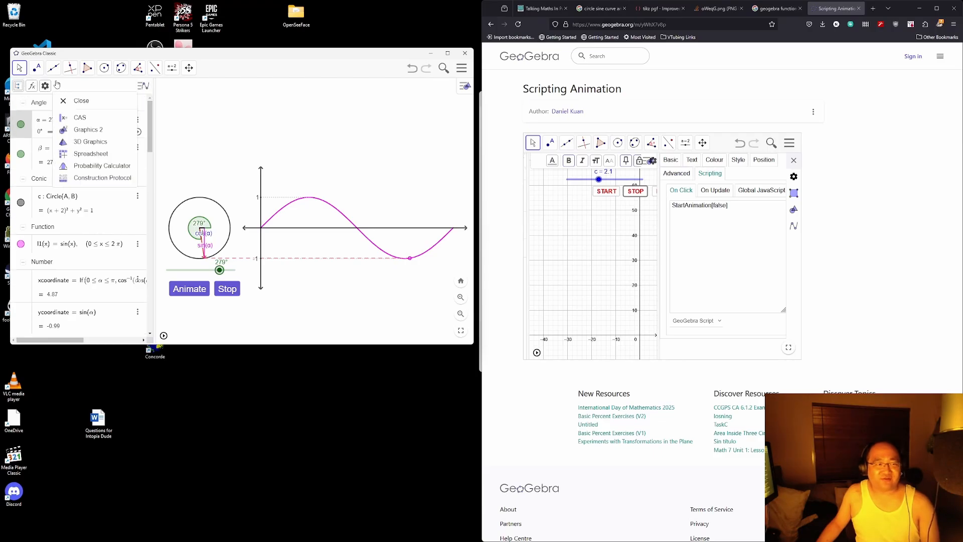
pyautogui.click(73, 103)
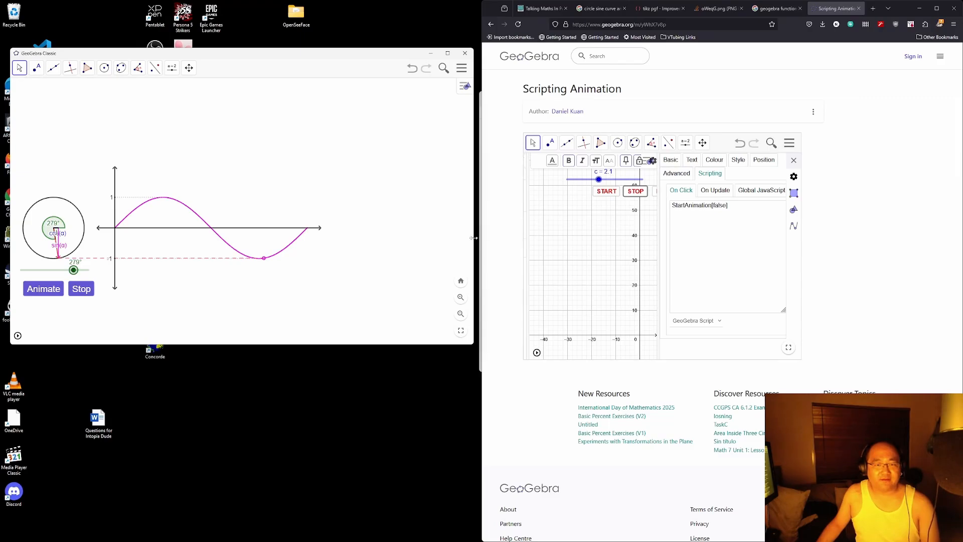
pyautogui.moveTo(474, 238); pyautogui.dragTo(328, 237)
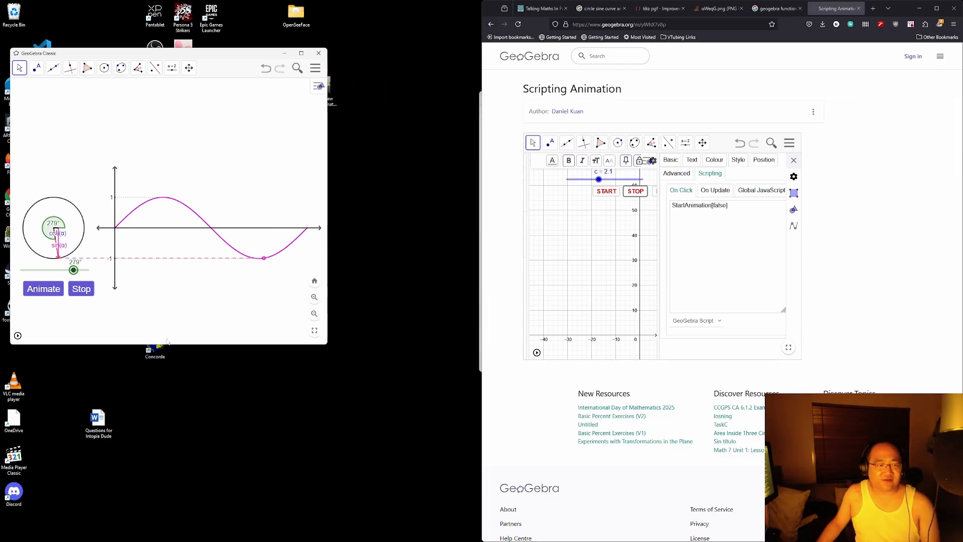
pyautogui.moveTo(170, 314); pyautogui.dragTo(169, 236)
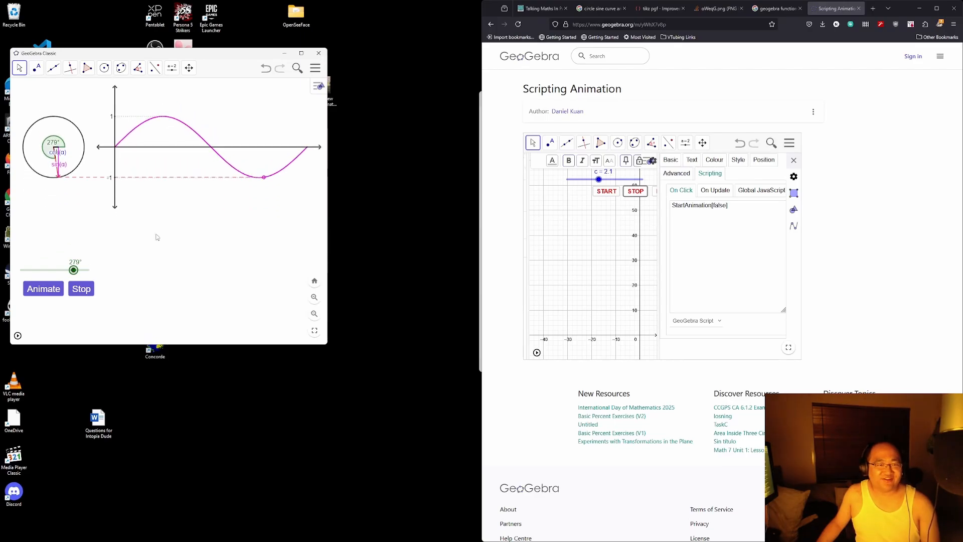
pyautogui.moveTo(56, 270); pyautogui.dragTo(57, 189)
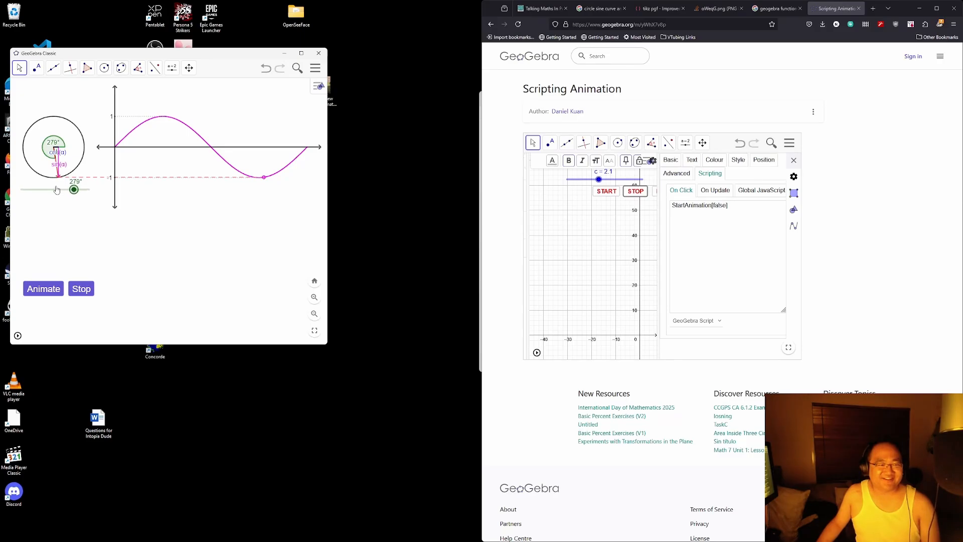
# Step: Set the y position of the Animate and Stop buttons to 320 in their Position settings
pyautogui.rightClick(48, 288)
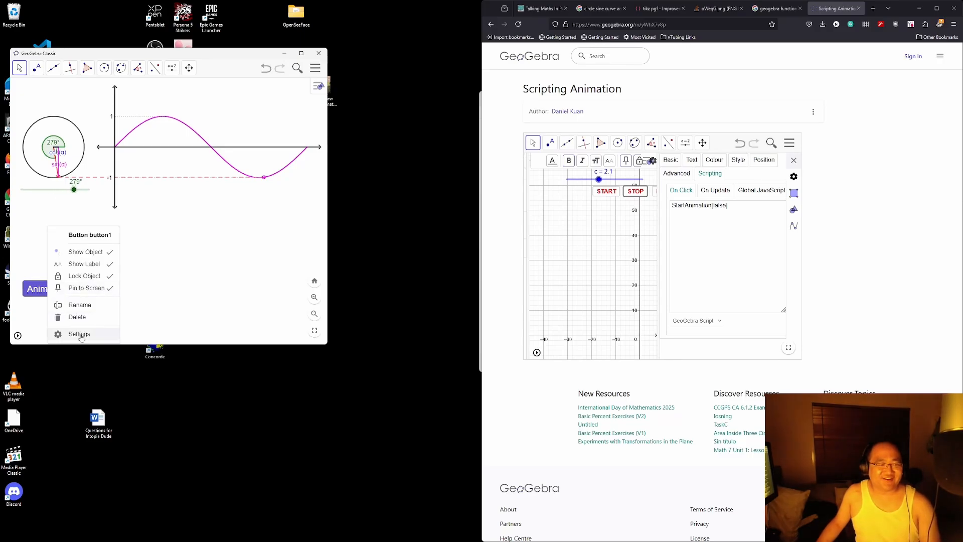
pyautogui.click(79, 334)
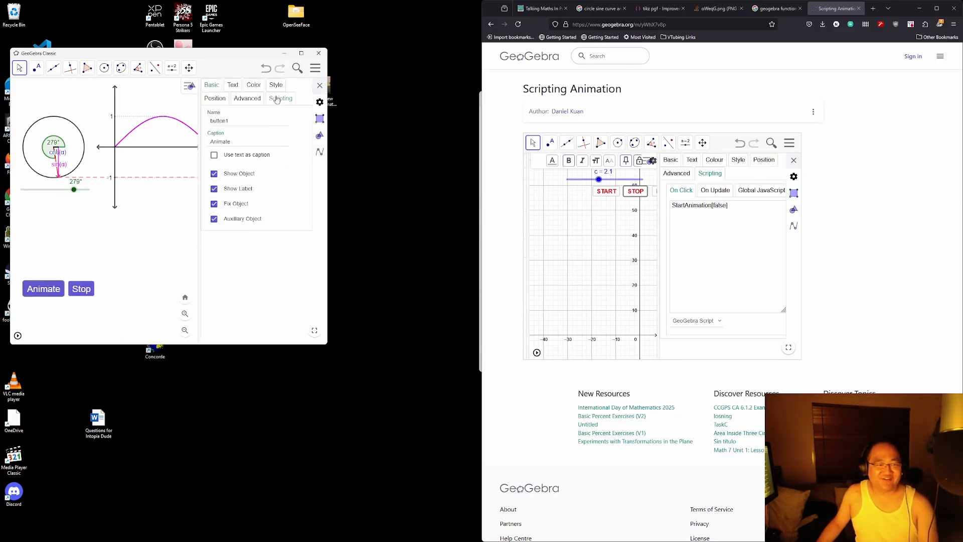
pyautogui.click(215, 98)
pyautogui.click(236, 156)
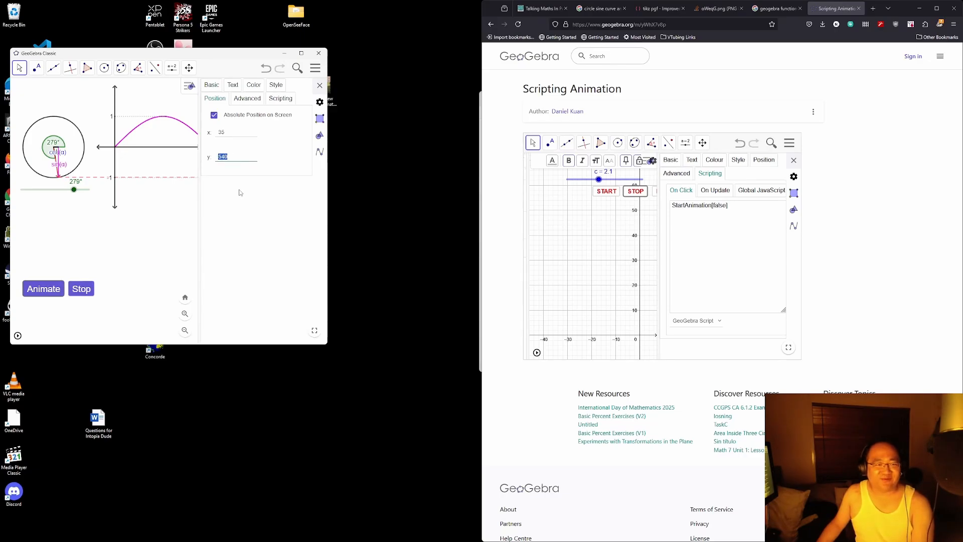
pyautogui.write('300')
pyautogui.press('Return')
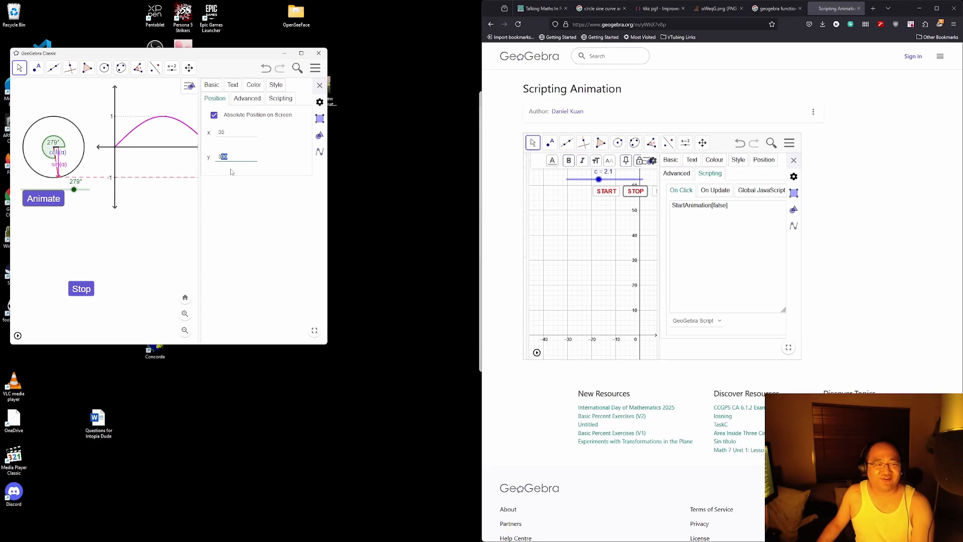
pyautogui.write('20')
pyautogui.press('Return')
pyautogui.click(90, 286)
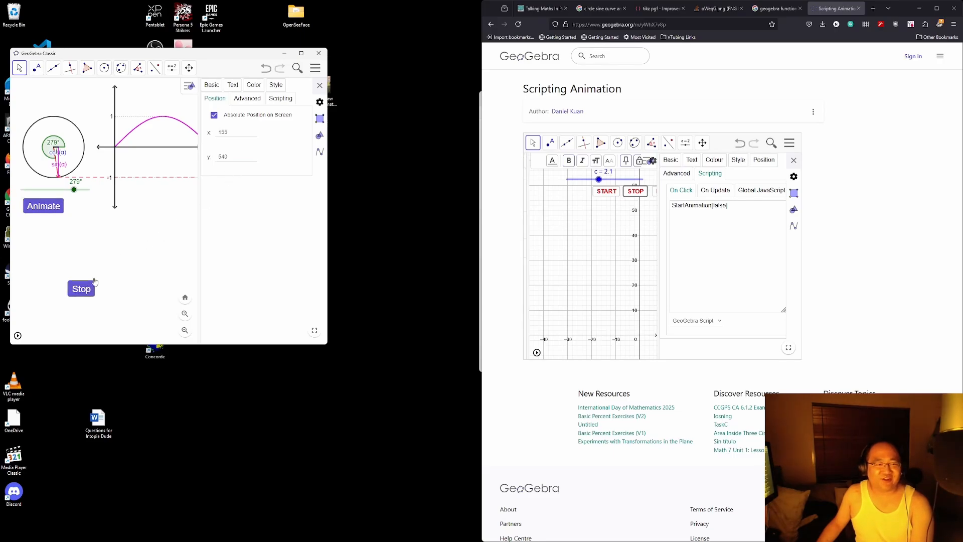
pyautogui.press('Return')
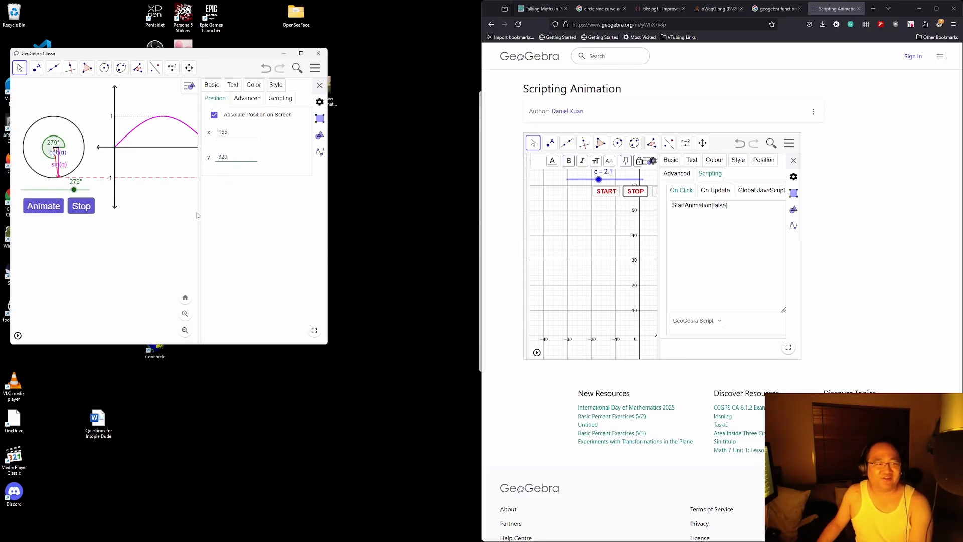
pyautogui.click(319, 85)
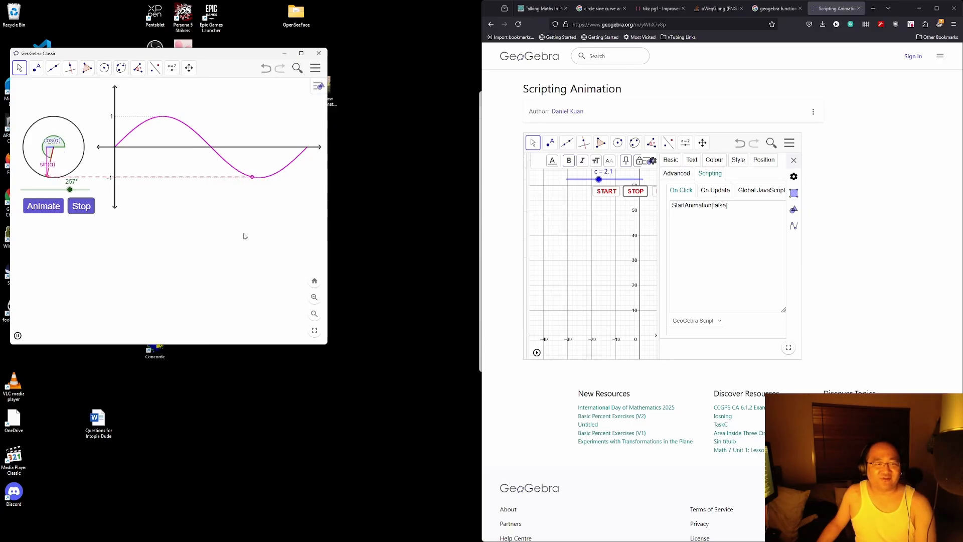
# Step: Stop the animation, shrink the window height to fit, and nudge the angle slider left
pyautogui.click(77, 209)
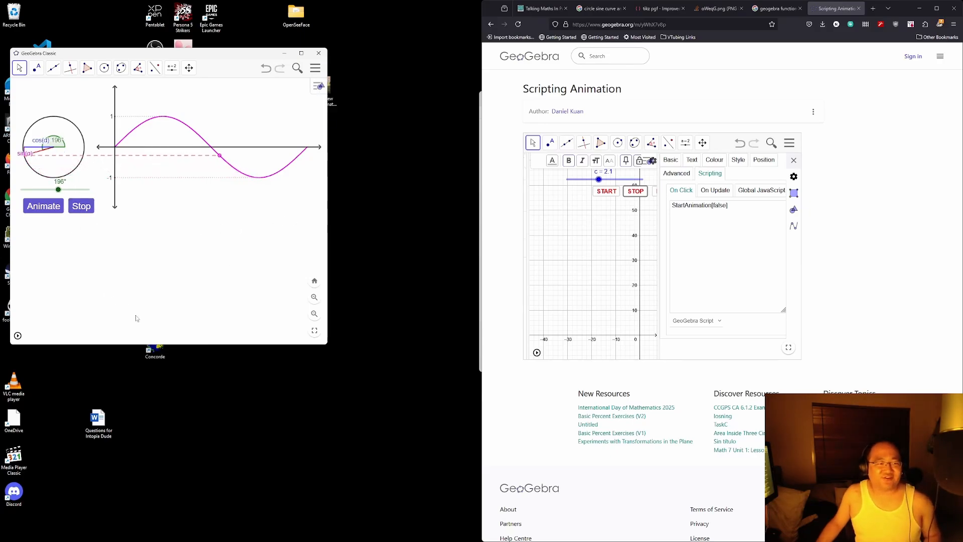
pyautogui.moveTo(165, 346); pyautogui.dragTo(177, 219)
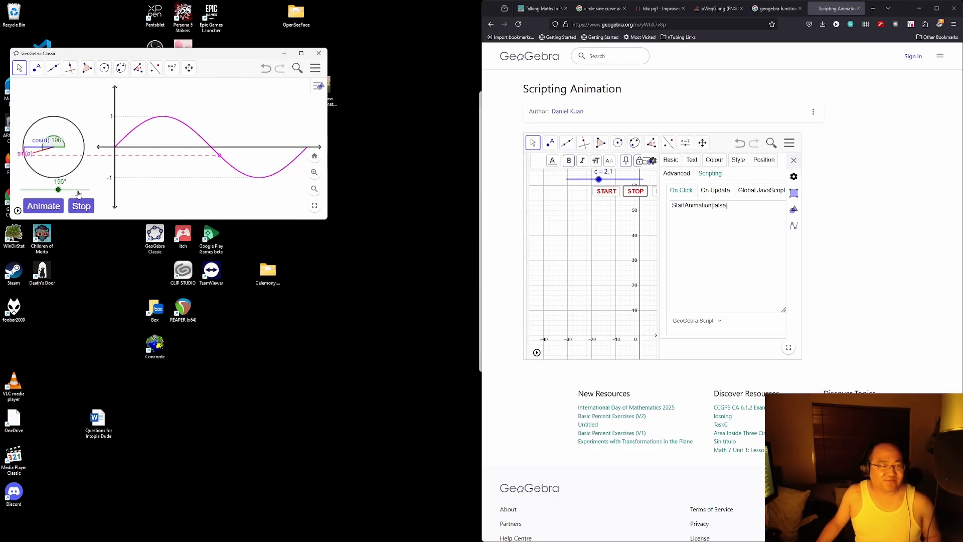
pyautogui.moveTo(77, 193); pyautogui.dragTo(74, 194)
pyautogui.moveTo(78, 193); pyautogui.dragTo(76, 194)
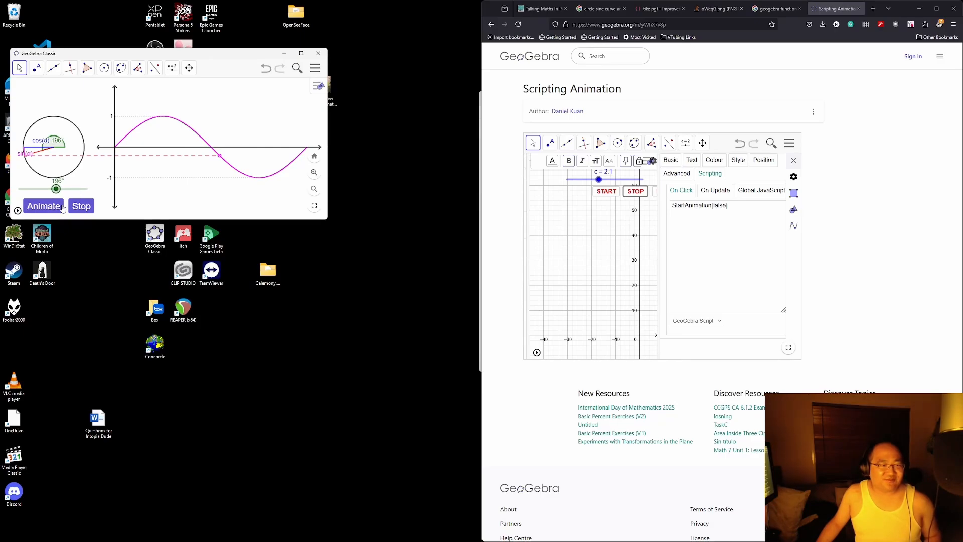
# Step: Place the Animate button at x 30 and the Stop button at x 150
pyautogui.rightClick(60, 208)
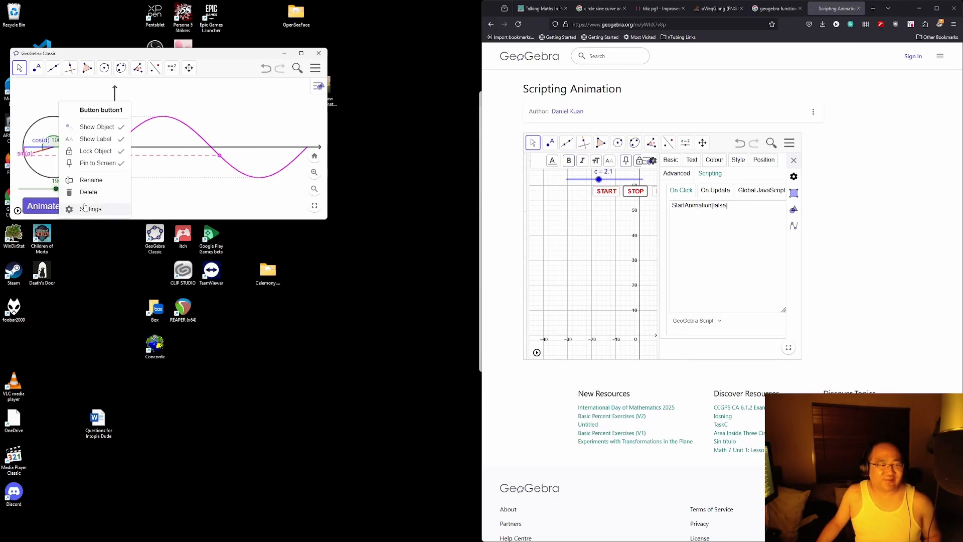
pyautogui.click(99, 211)
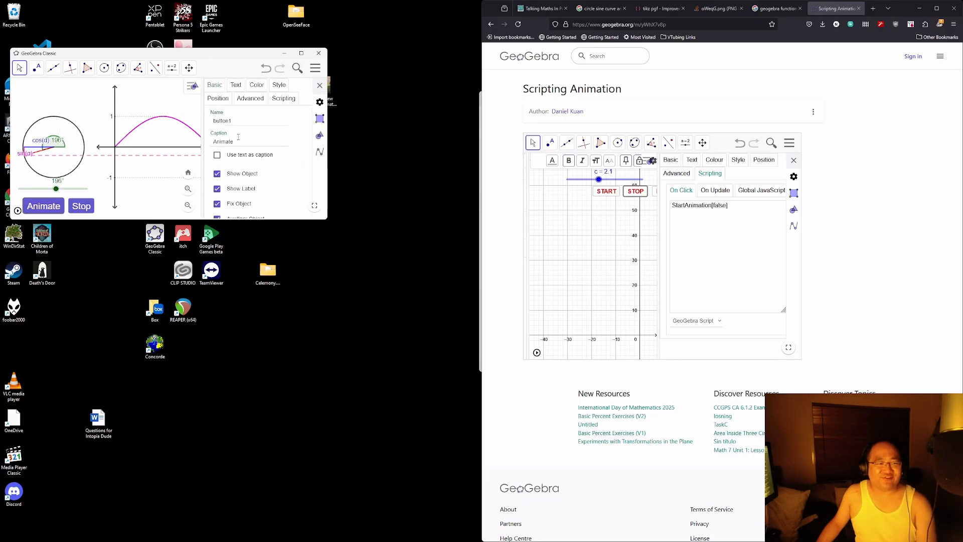
pyautogui.click(219, 99)
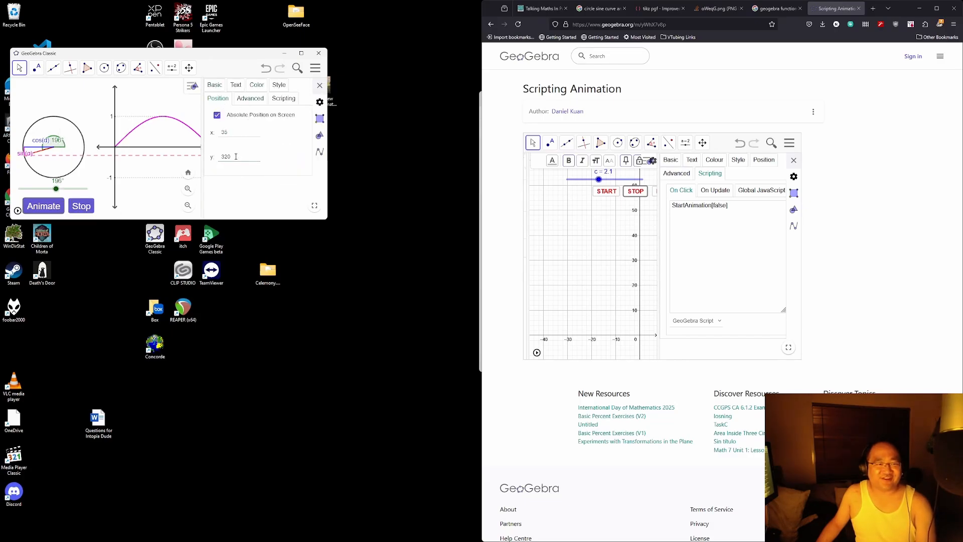
pyautogui.write('30')
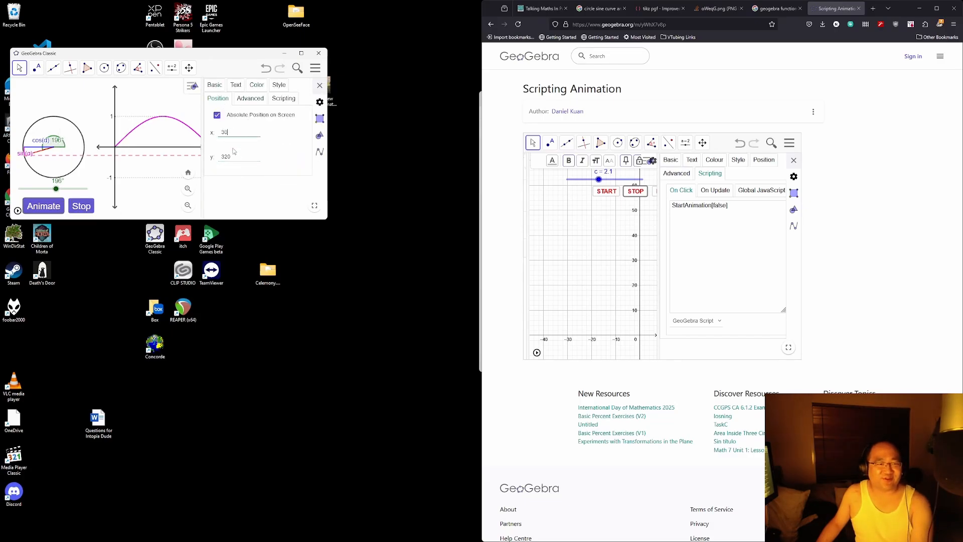
pyautogui.click(83, 207)
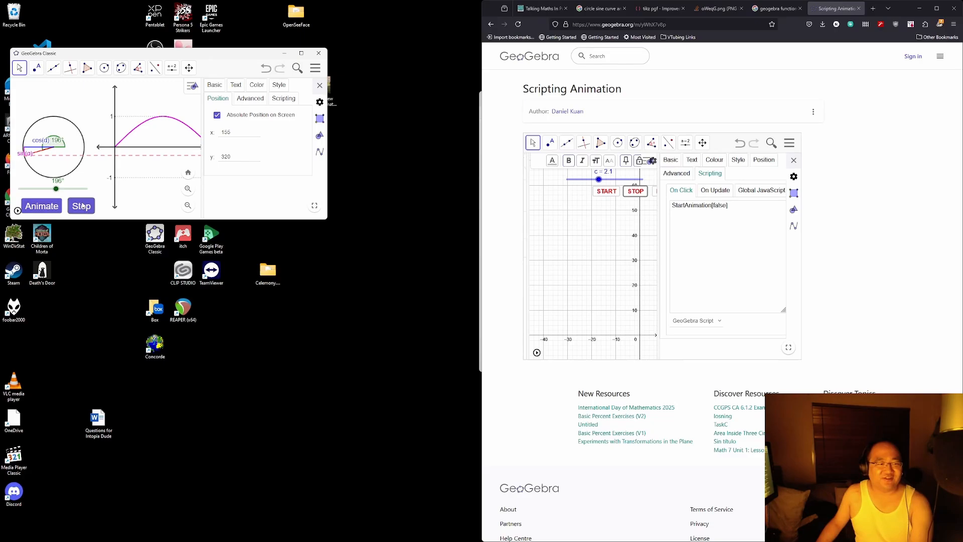
pyautogui.doubleClick(252, 133)
pyautogui.write('150')
pyautogui.click(320, 87)
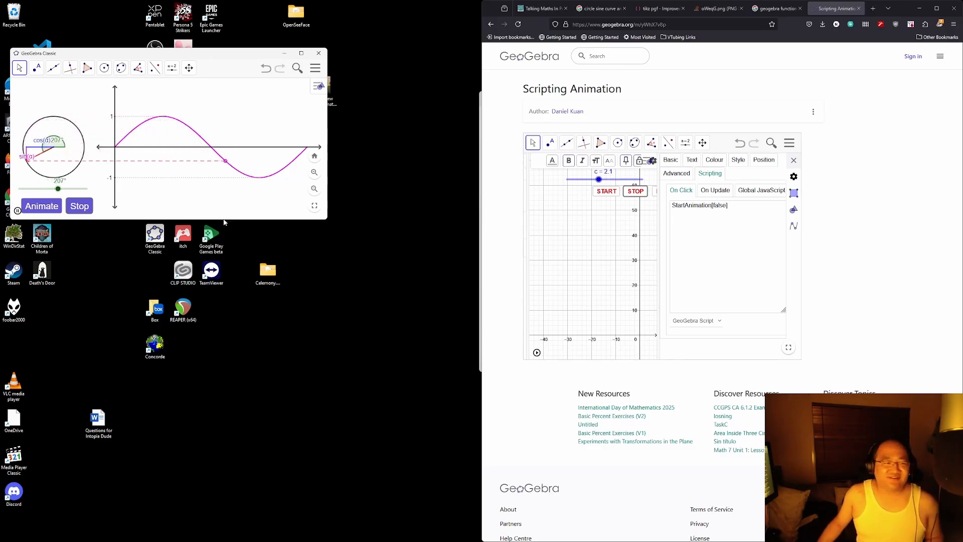
# Step: Stop the animation at 246° and choose to save the file to the computer instead of online
pyautogui.click(79, 207)
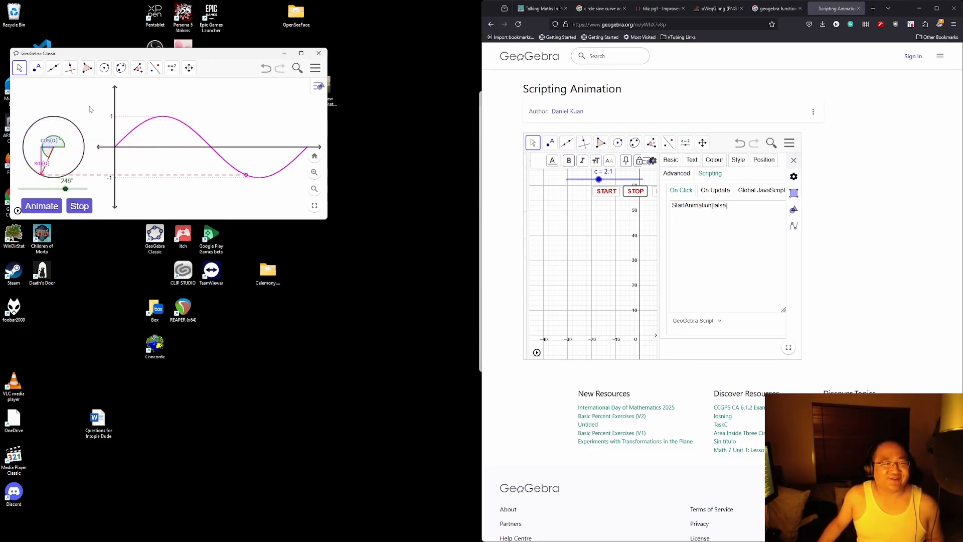
pyautogui.click(315, 68)
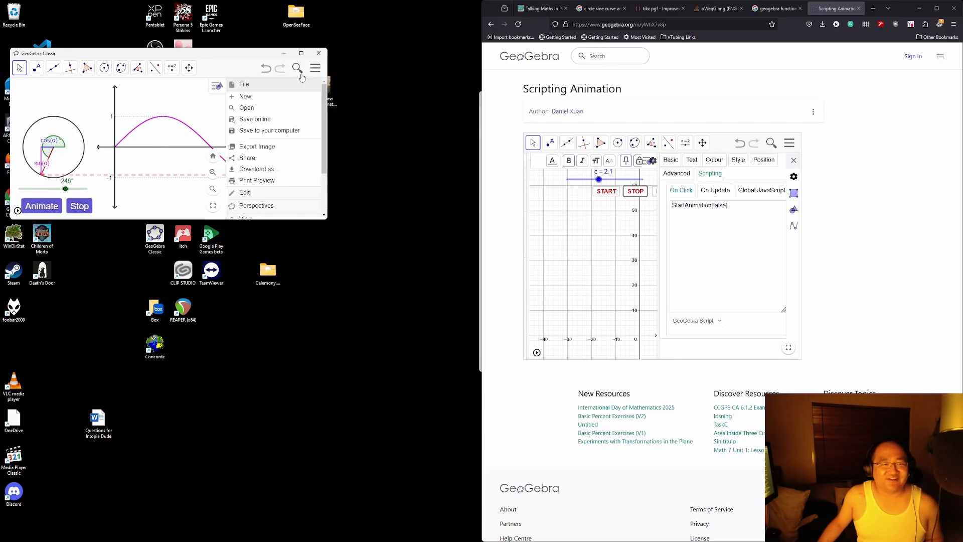
pyautogui.click(262, 120)
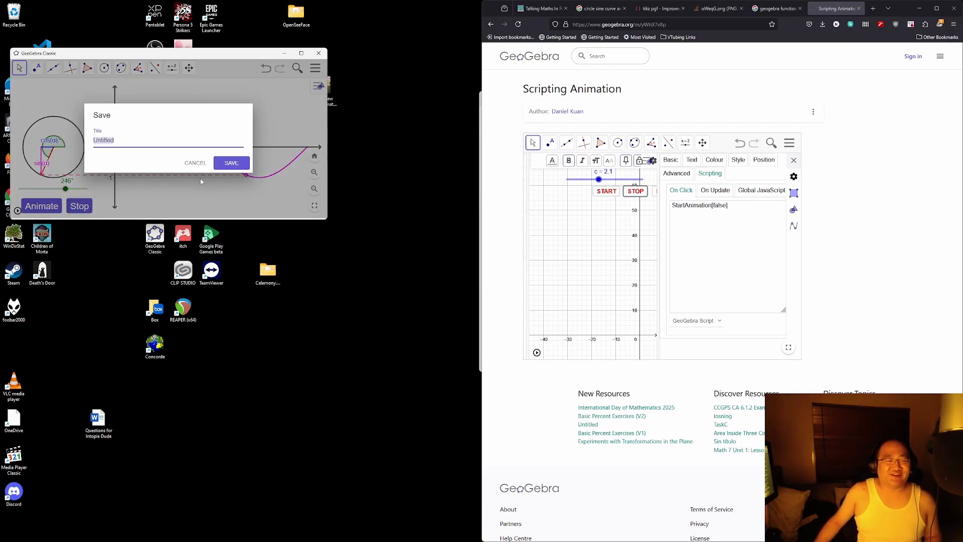
pyautogui.click(197, 163)
pyautogui.click(315, 68)
pyautogui.click(284, 133)
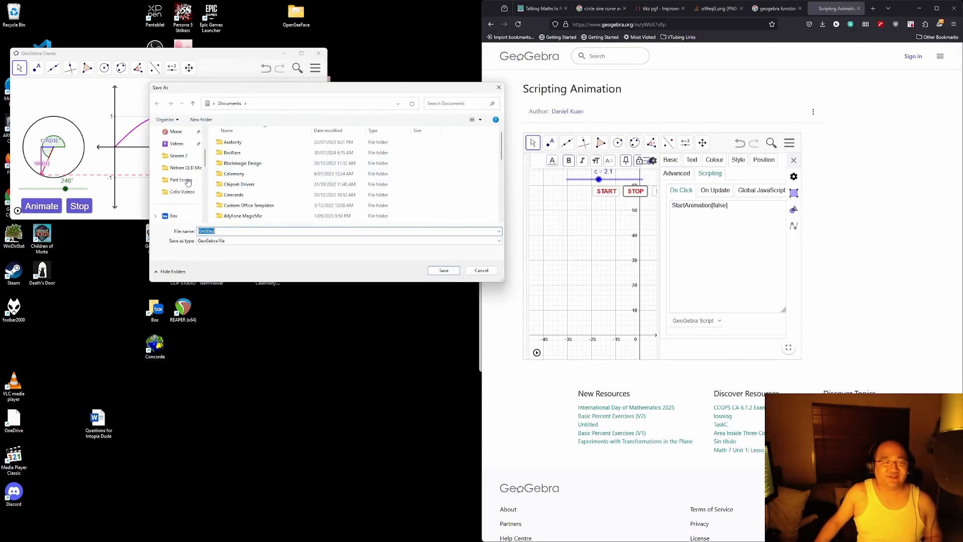
# Step: Enter the file name TMP1-SineCurve-YValue in the Save dialog
pyautogui.scroll(3, 188, 183)
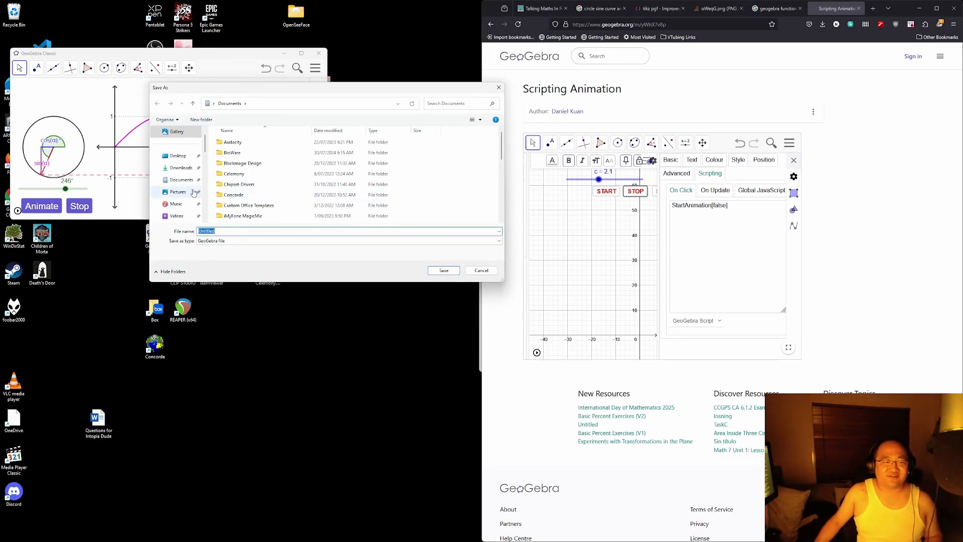
pyautogui.scroll(1, 192, 193)
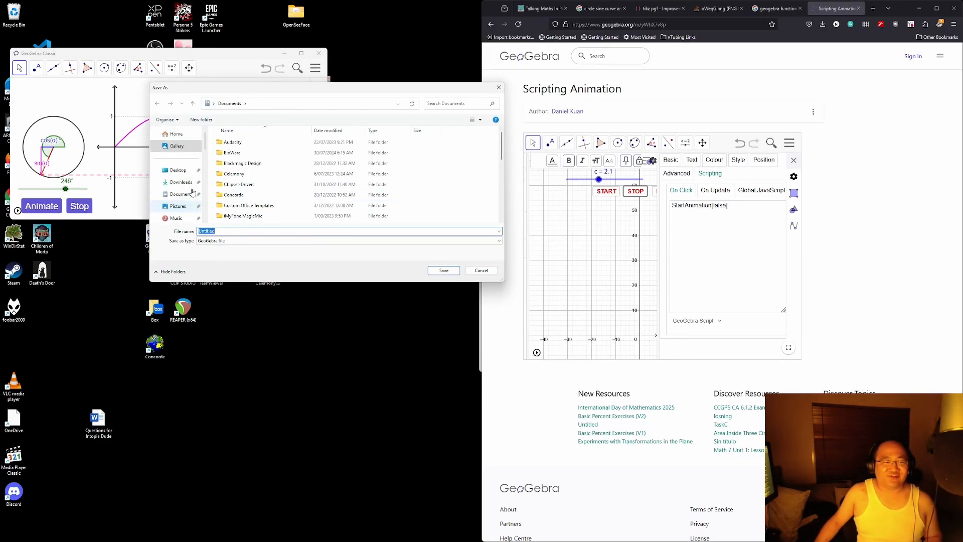
pyautogui.write('TMP')
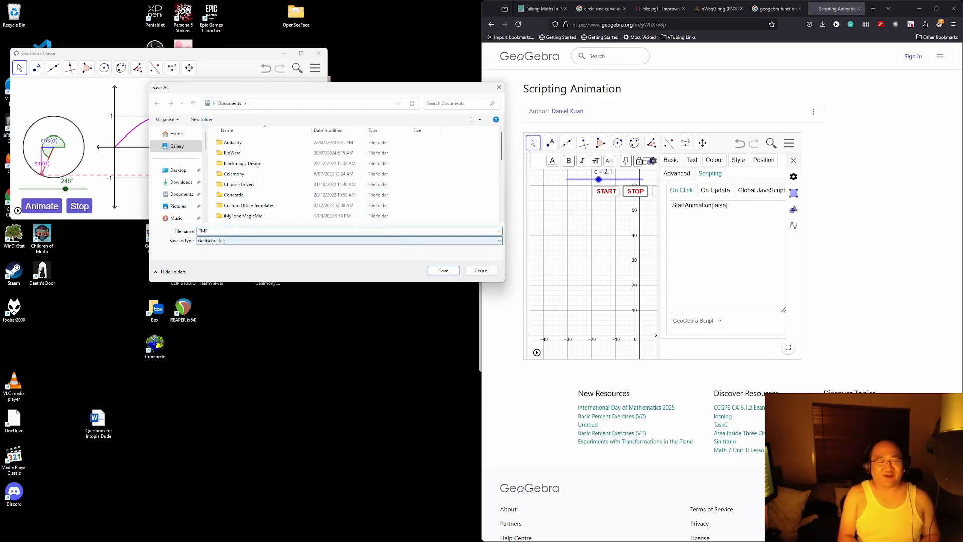
pyautogui.write('1')
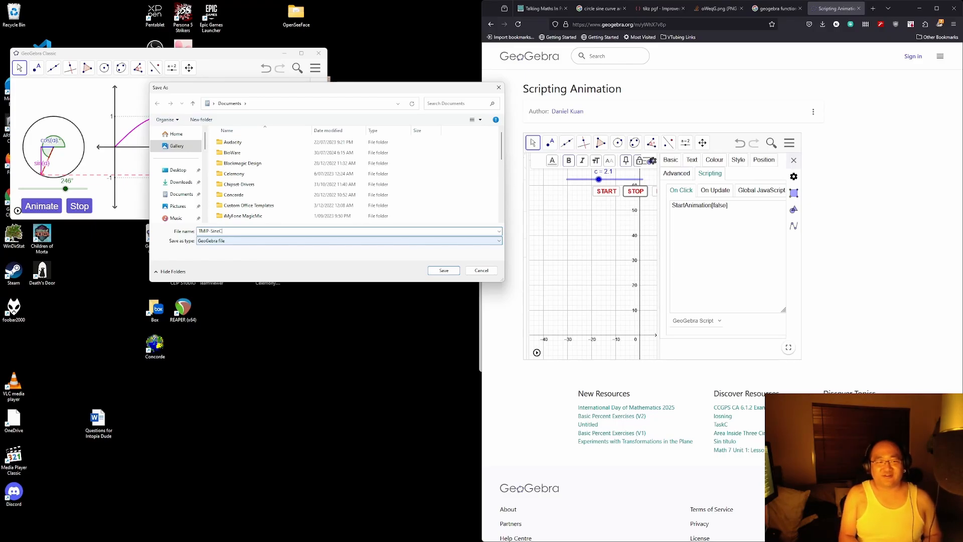
pyautogui.write('-SineCurve-YVa')
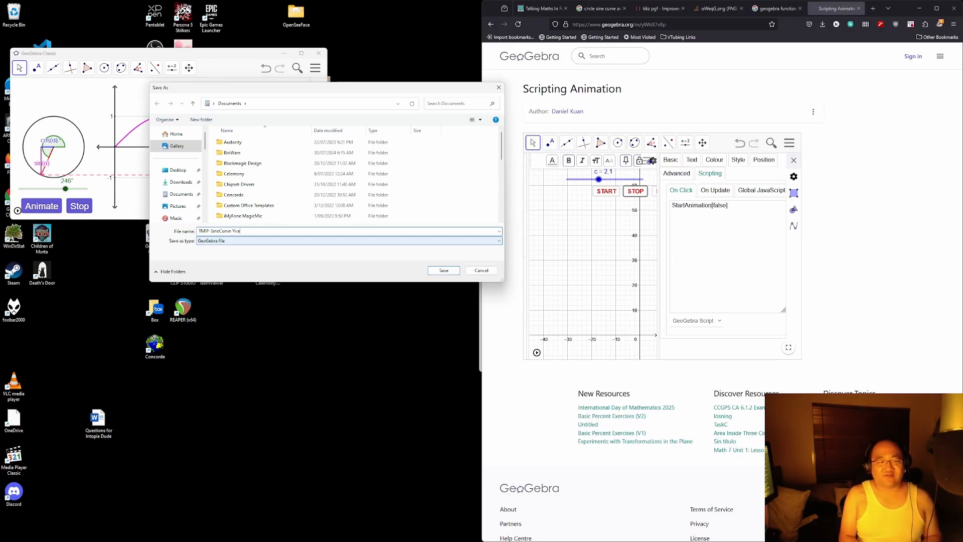
pyautogui.write('lue')
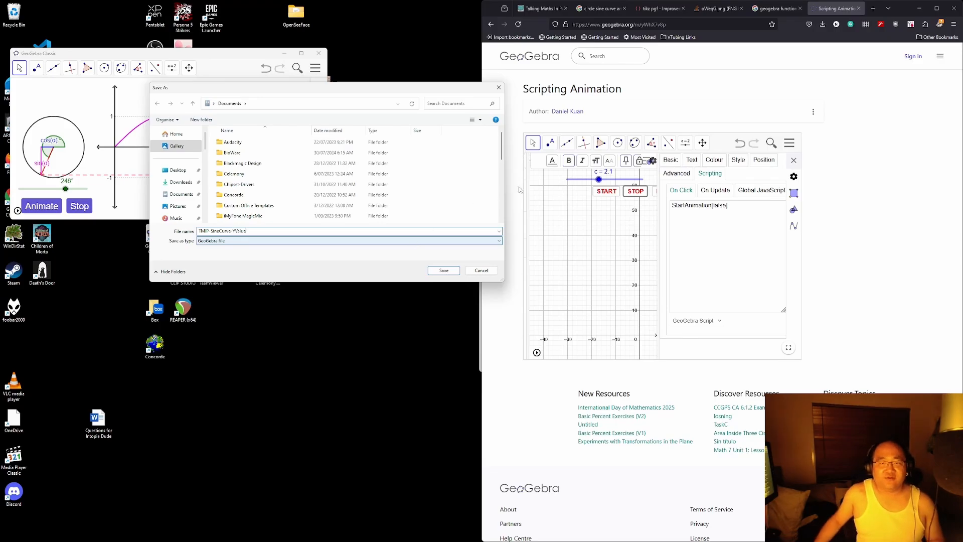
pyautogui.click(540, 8)
pyautogui.scroll(3, 704, 310)
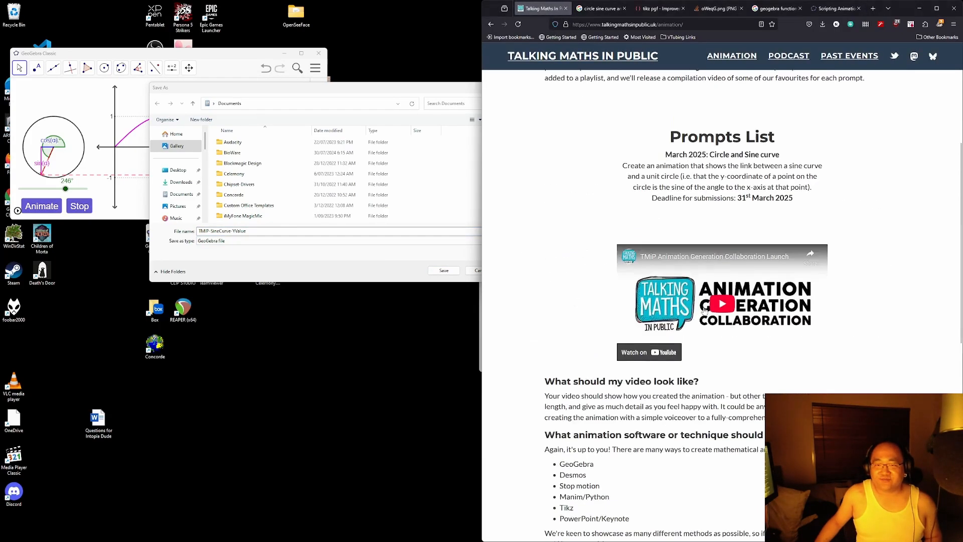
pyautogui.scroll(4, 704, 311)
pyautogui.scroll(-5, 704, 311)
pyautogui.scroll(2, 727, 257)
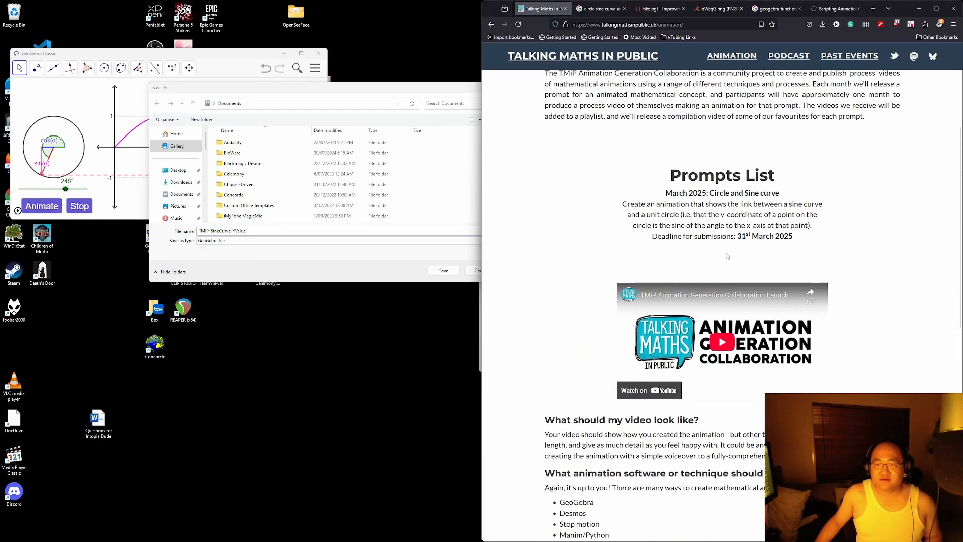
pyautogui.click(337, 256)
pyautogui.click(303, 231)
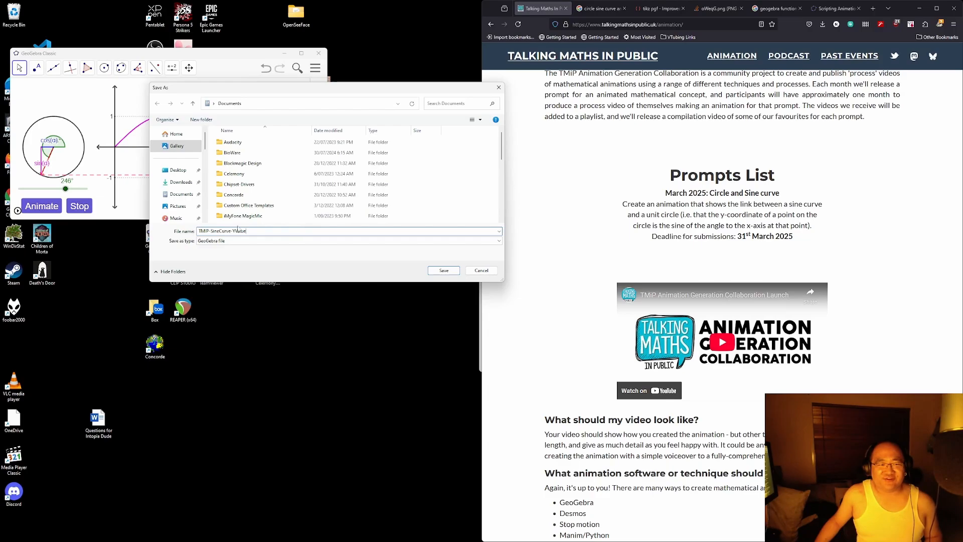
# Step: Save the file into Documents, then start saving the construction online under that title
pyautogui.click(444, 270)
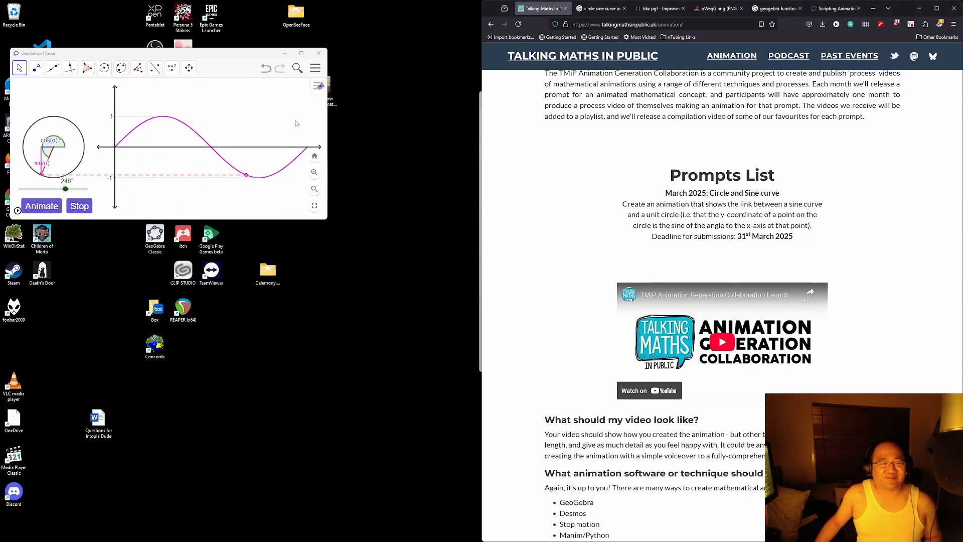
pyautogui.click(315, 68)
pyautogui.click(274, 120)
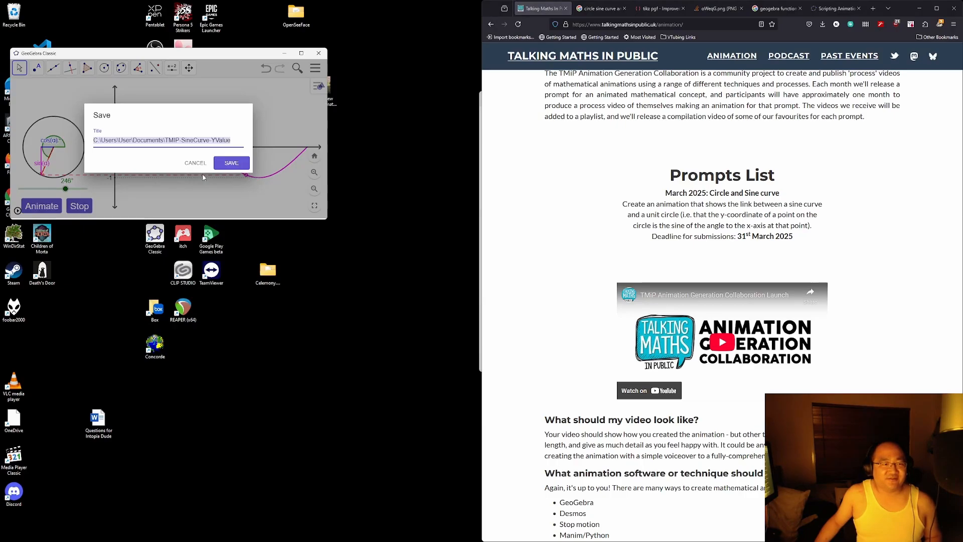
pyautogui.click(233, 166)
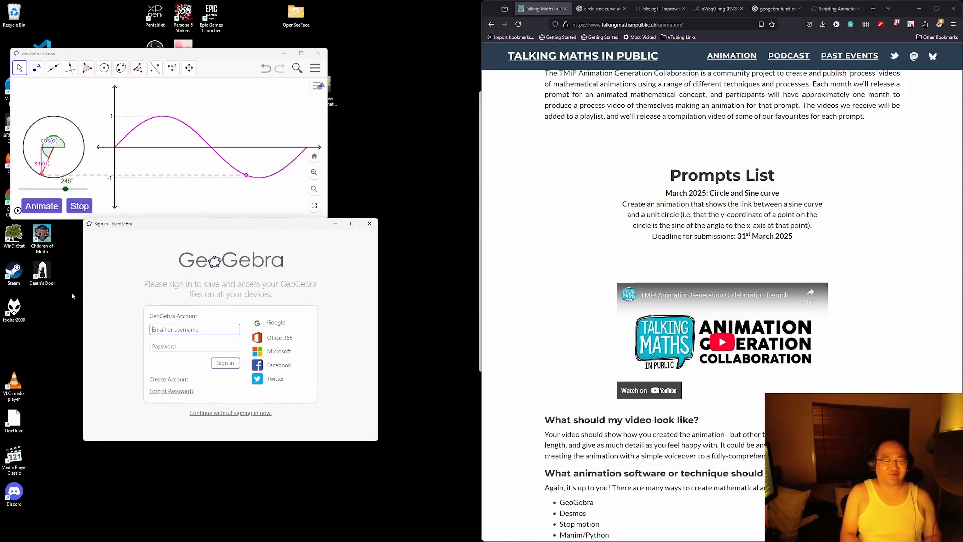
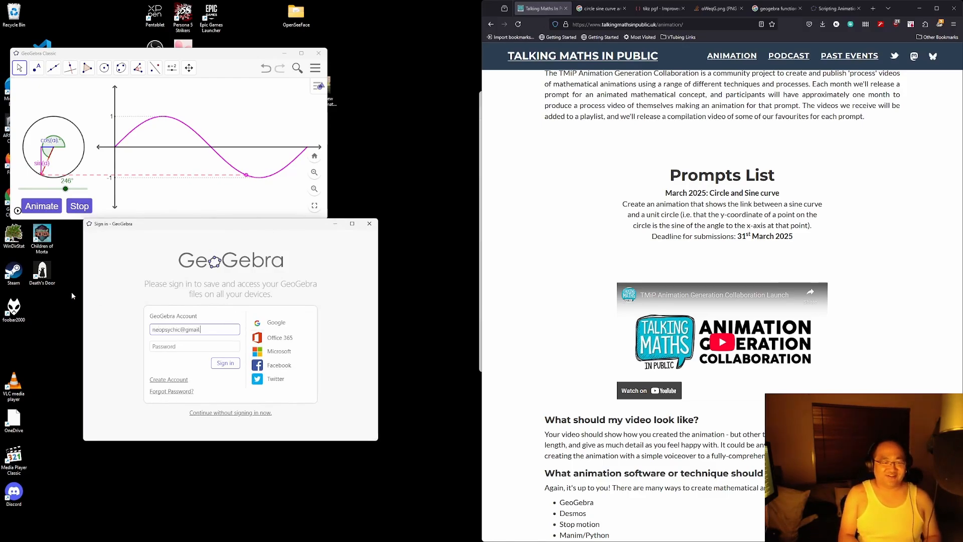
# Step: Sign in with the account e-mail and password to finish the online save, then close GeoGebra Classic
pyautogui.press('Tab')
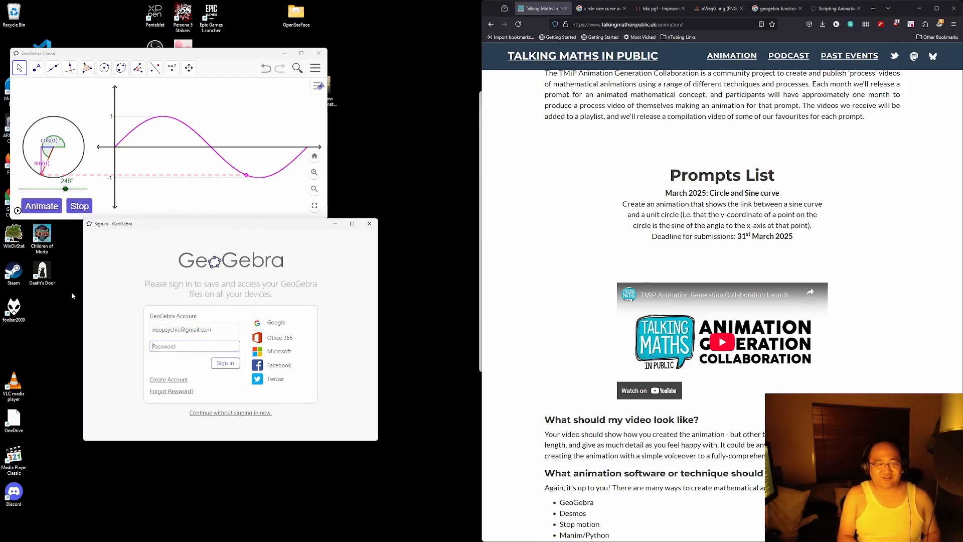
pyautogui.write('********')
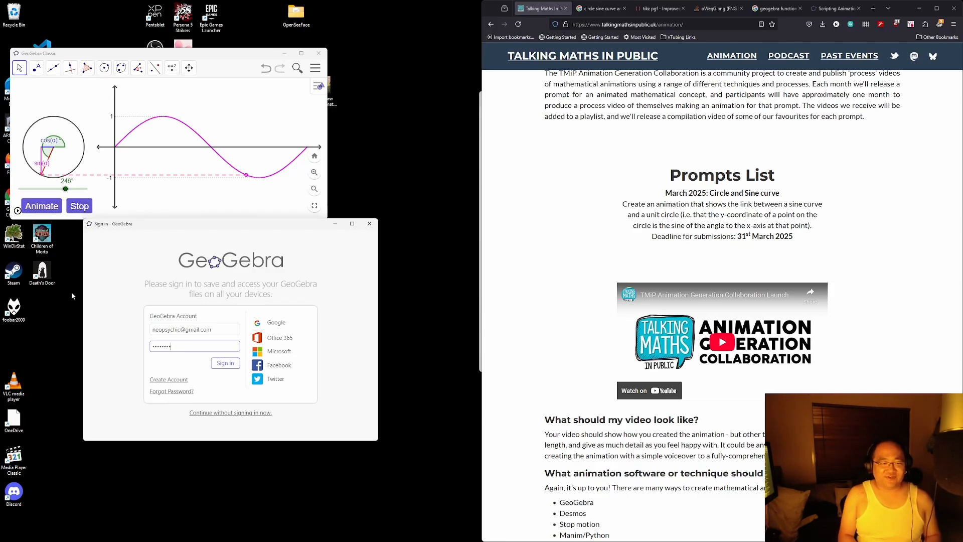
pyautogui.press('Return')
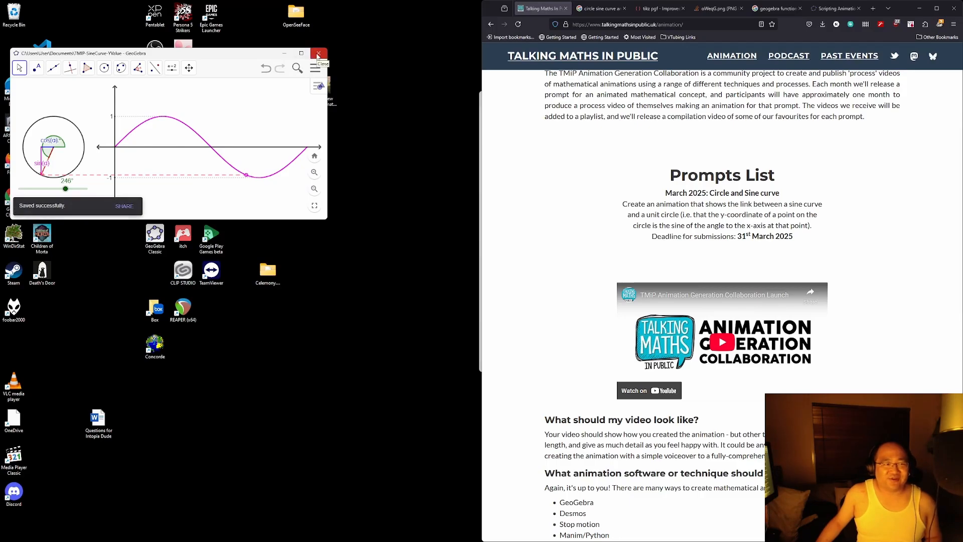
pyautogui.click(318, 54)
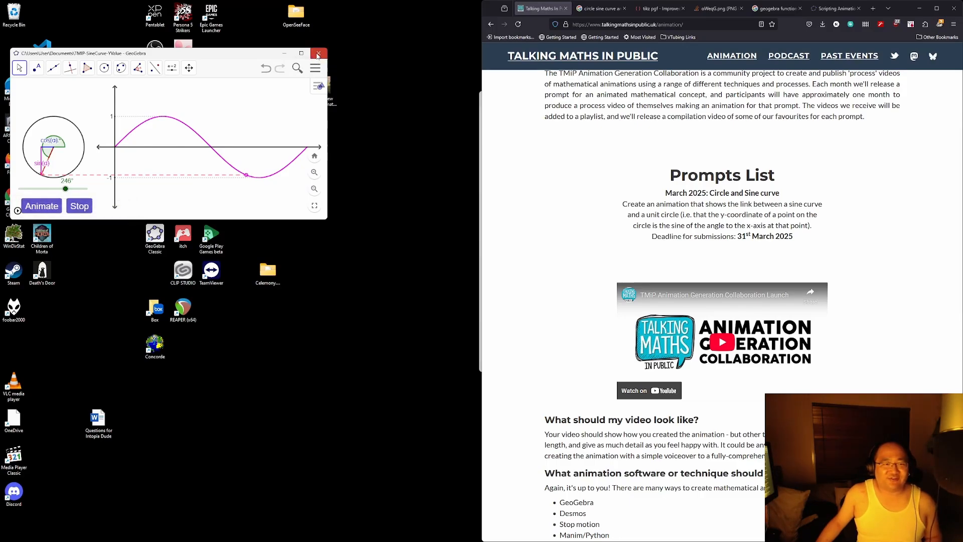
# Step: Maximize the browser and load geogebra.org in a new tab
pyautogui.click(936, 12)
pyautogui.hotkey('ctrl', 't')
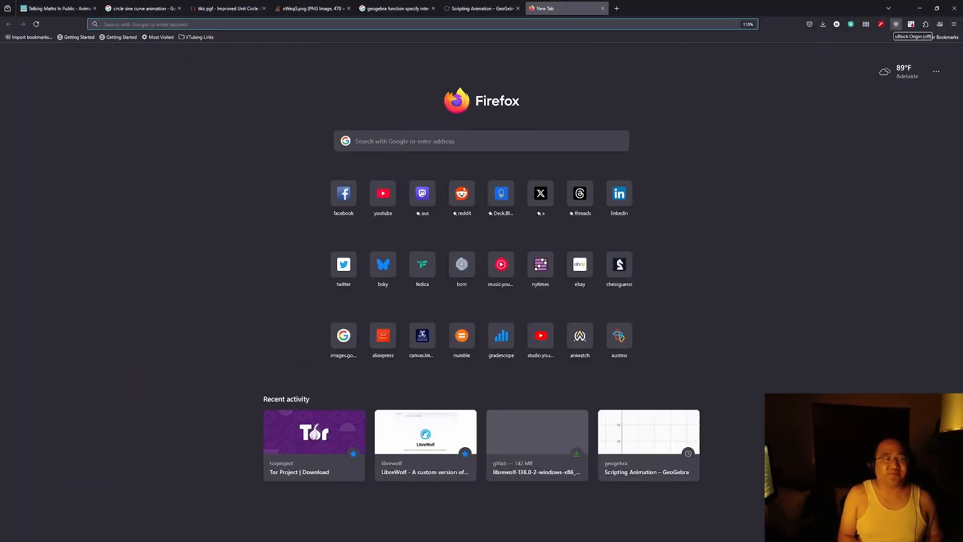
pyautogui.write('geogebra.org')
pyautogui.press('Return')
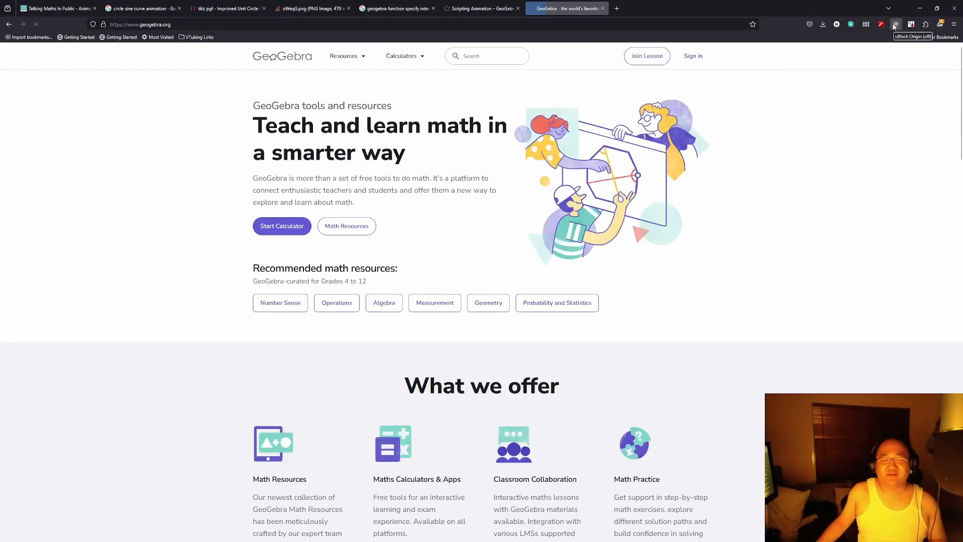
# Step: Sign in with the saved username and password, and open the account's profile and resources page
pyautogui.click(692, 55)
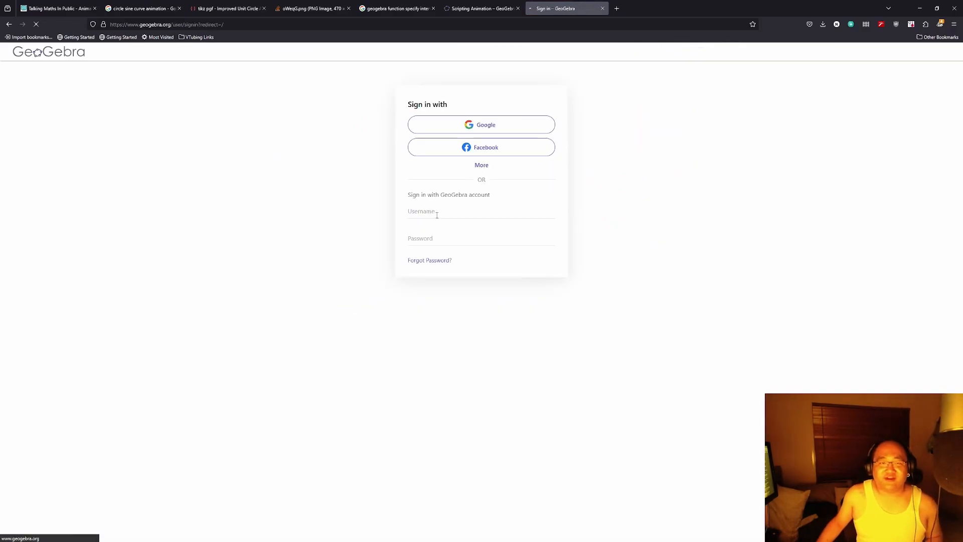
pyautogui.click(471, 211)
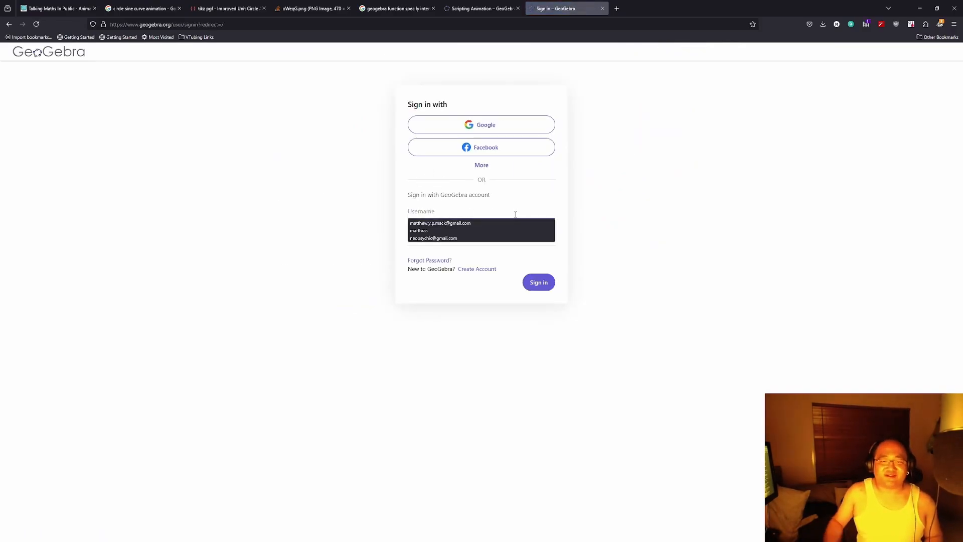
pyautogui.press('Down')
pyautogui.press('Down')
pyautogui.press('Down')
pyautogui.press('Tab')
pyautogui.write('•••••')
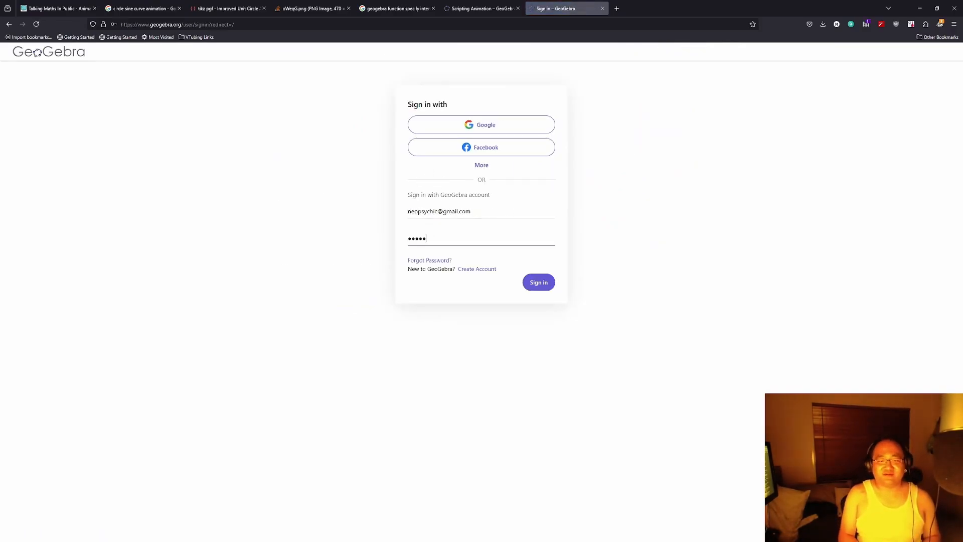
pyautogui.write('•••')
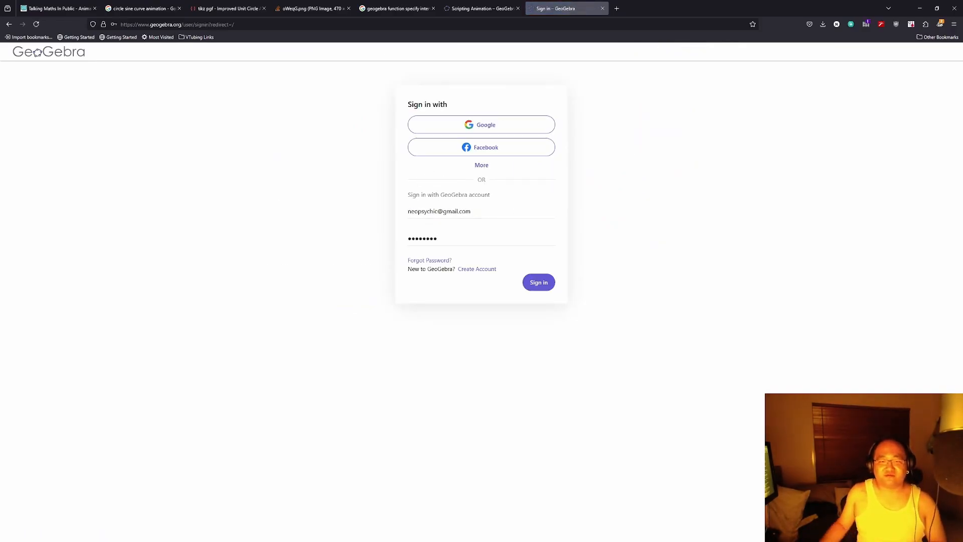
pyautogui.click(540, 289)
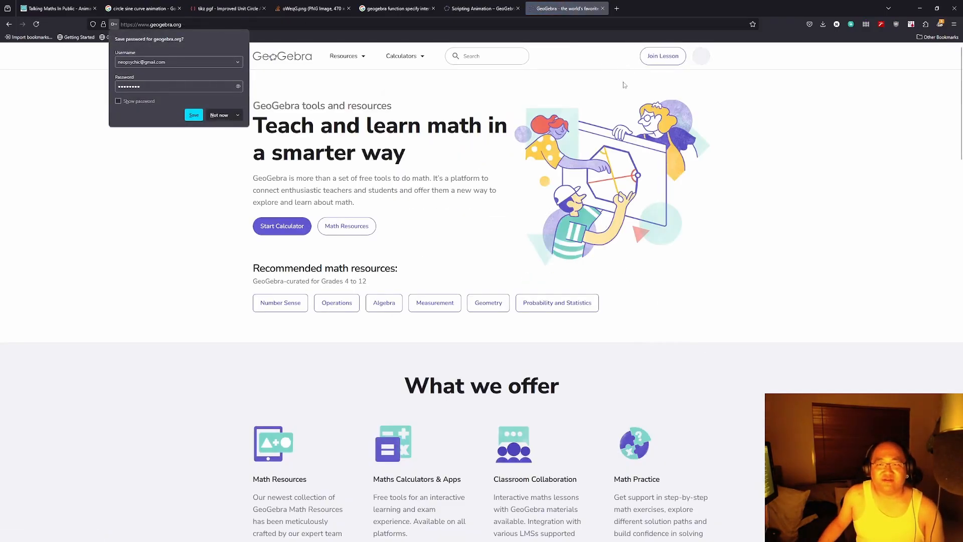
pyautogui.click(700, 59)
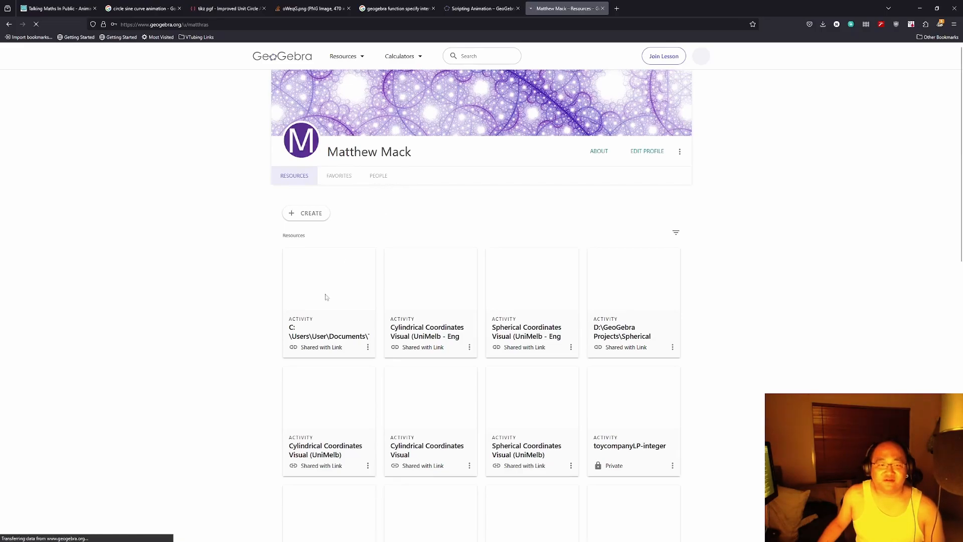
# Step: Edit the sine-curve activity and retitle it 'TMIP: Sine Curve & y-value'
pyautogui.click(368, 348)
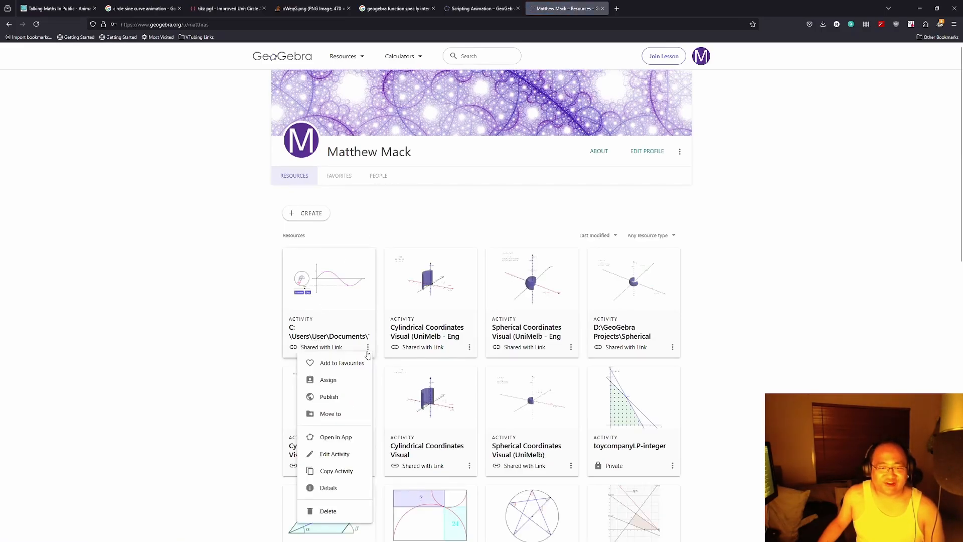
pyautogui.click(349, 454)
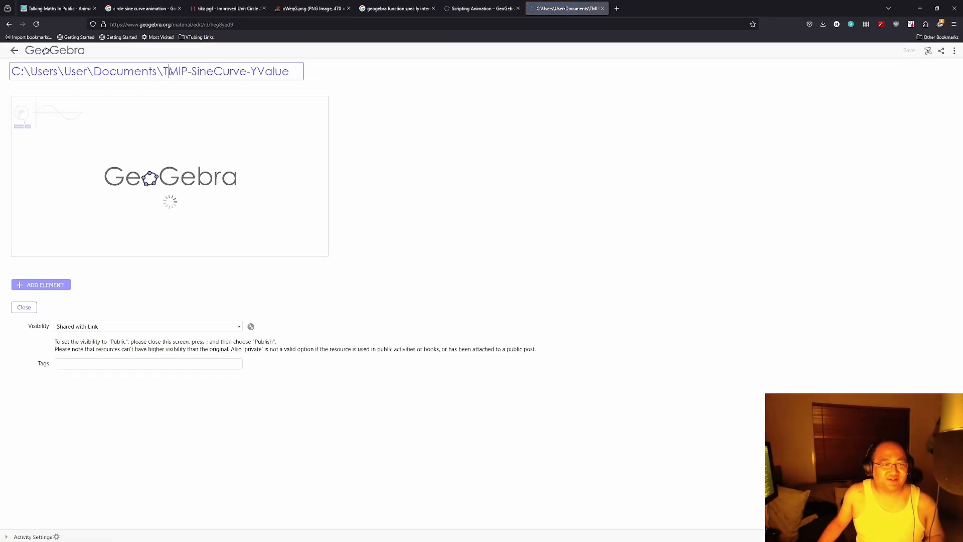
pyautogui.click(169, 75)
pyautogui.write('TMIP')
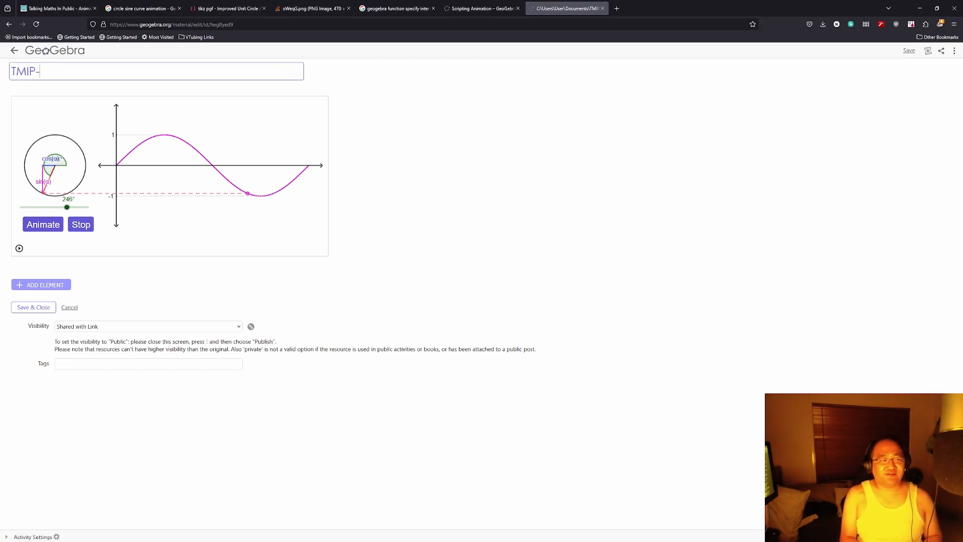
pyautogui.write(': Sin')
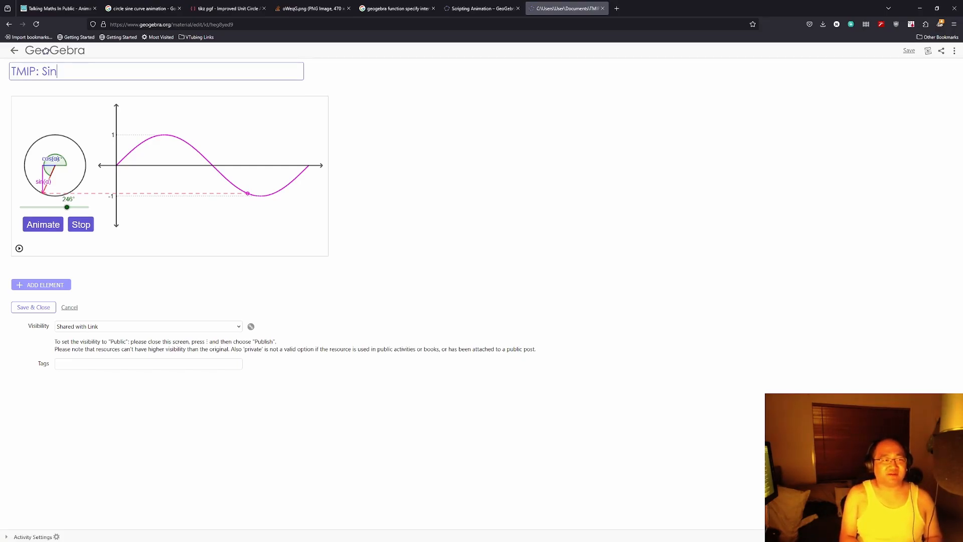
pyautogui.write('e VC')
pyautogui.write('urve & ')
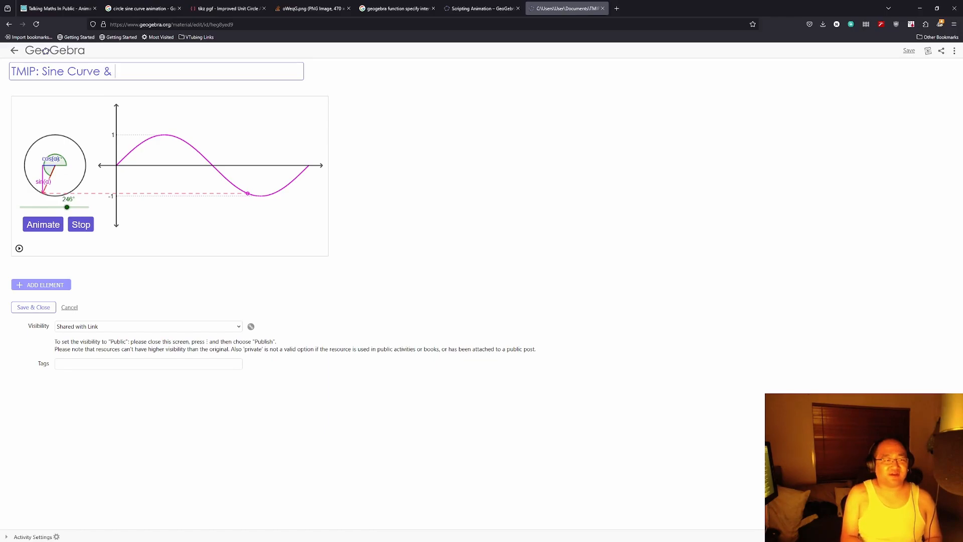
pyautogui.write('y-value')
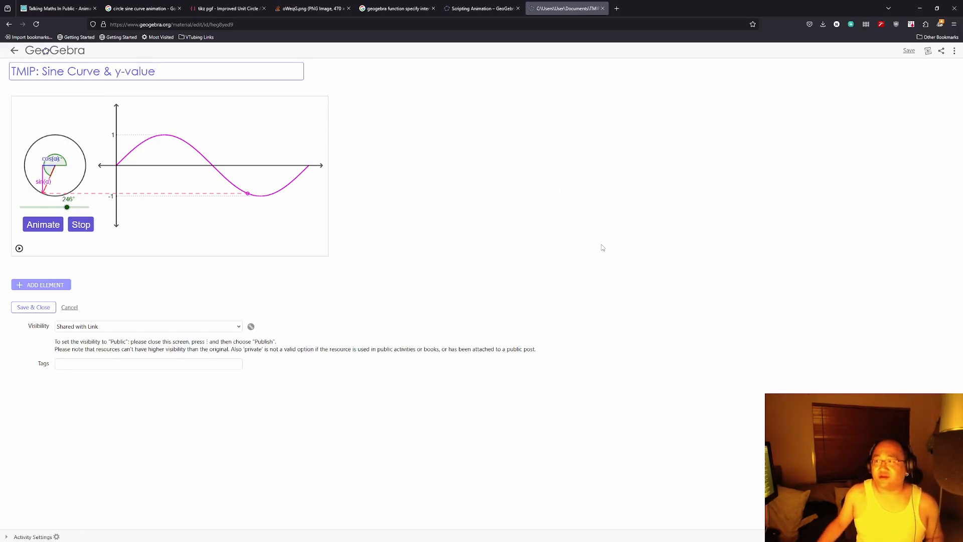
# Step: Add a Text element and move it above the applet
pyautogui.click(40, 285)
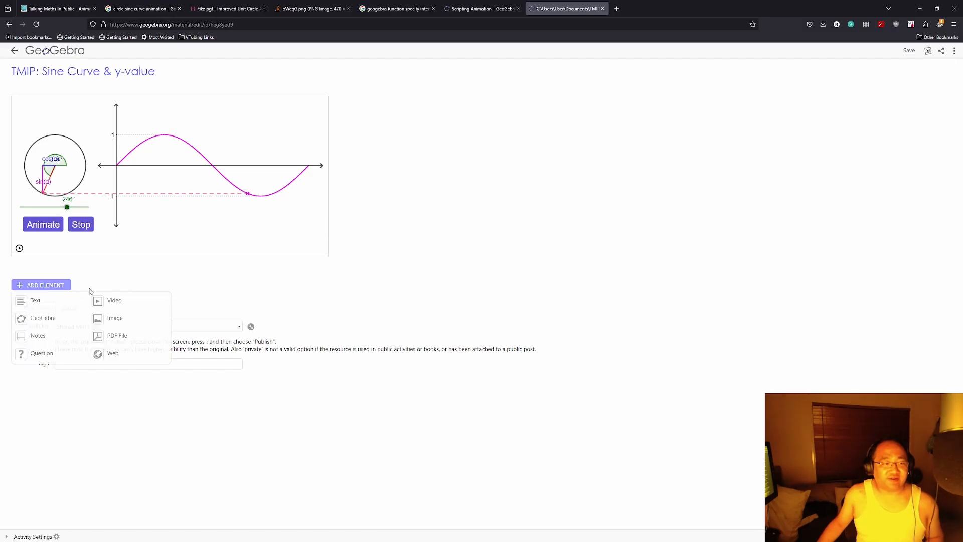
pyautogui.click(36, 302)
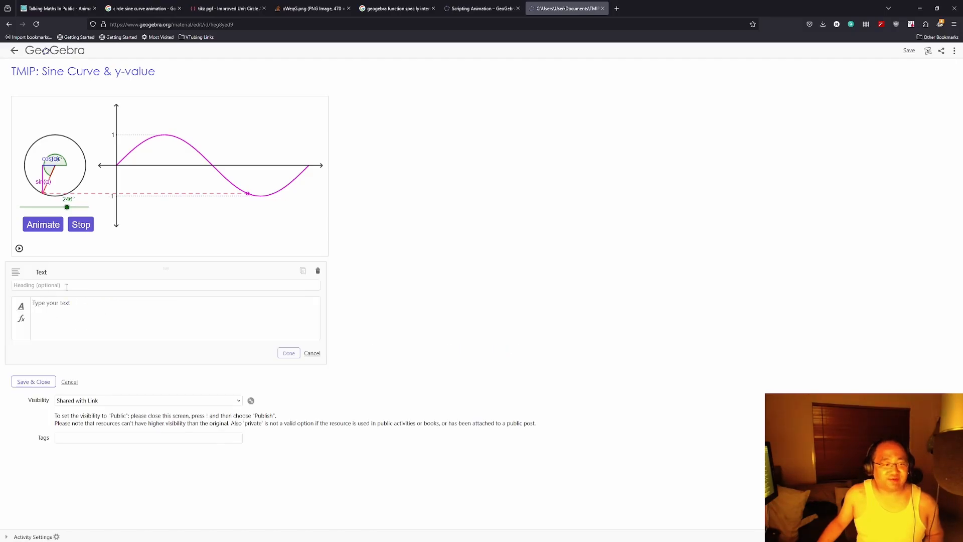
pyautogui.moveTo(126, 273); pyautogui.dragTo(144, 109)
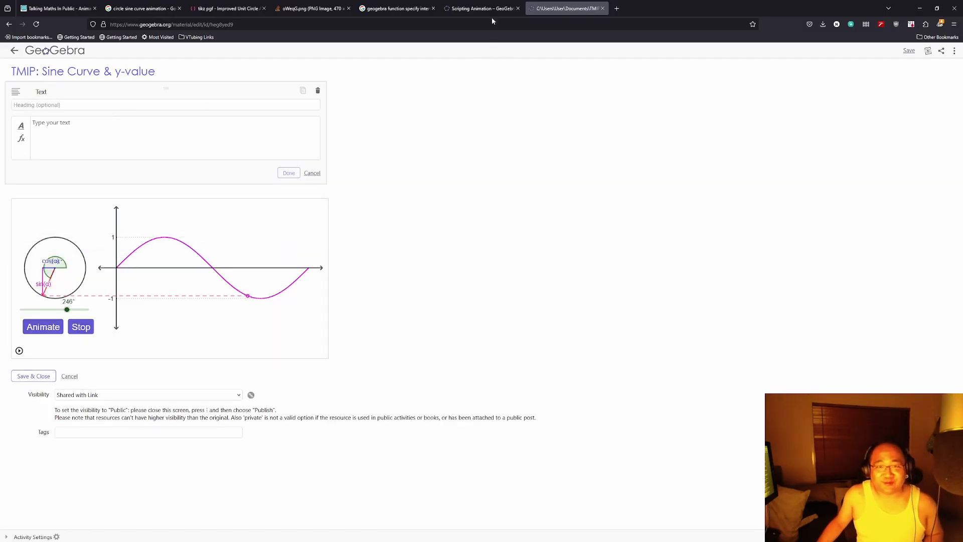
# Step: Copy the Talking Maths in Public page address and enter the heading 'Background'
pyautogui.click(56, 14)
pyautogui.click(518, 22)
pyautogui.hotkey('ctrl', 'c')
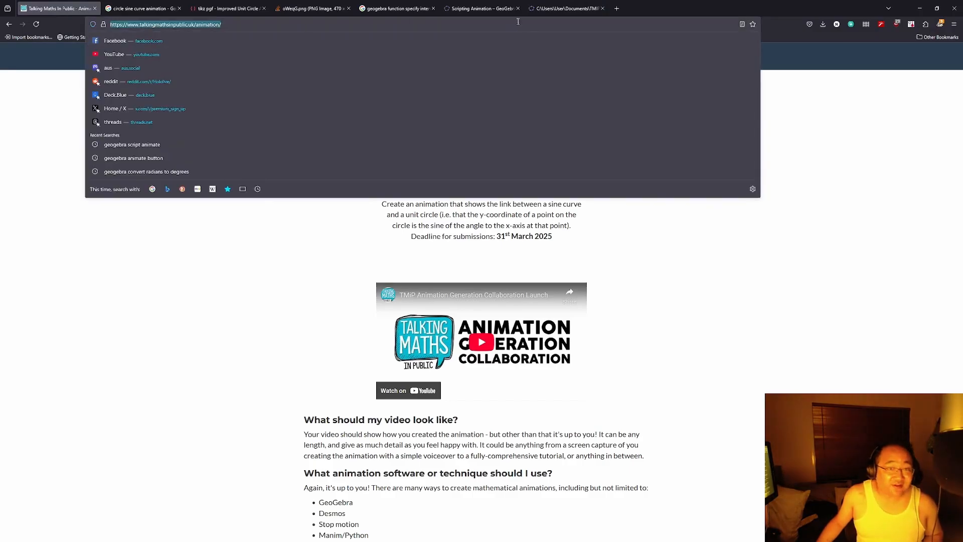
pyautogui.click(567, 9)
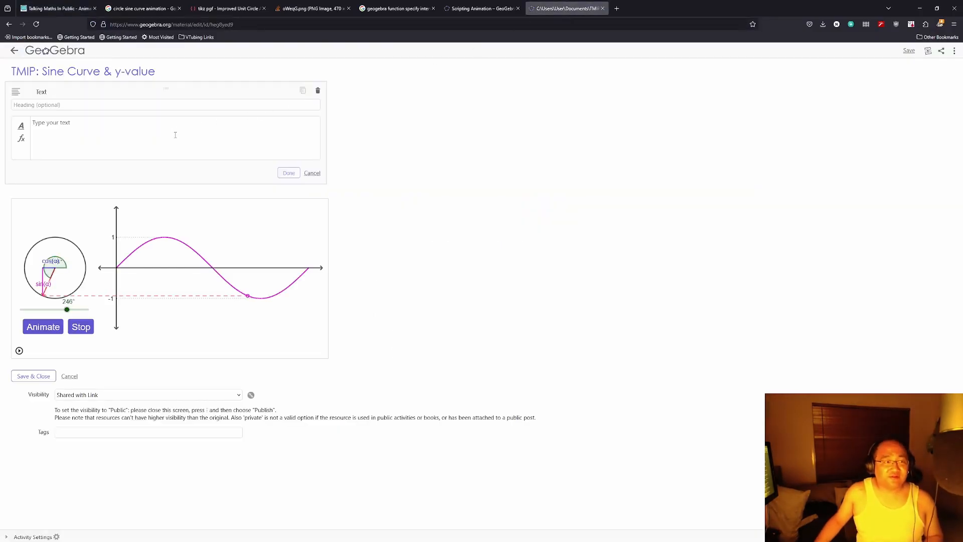
pyautogui.click(166, 104)
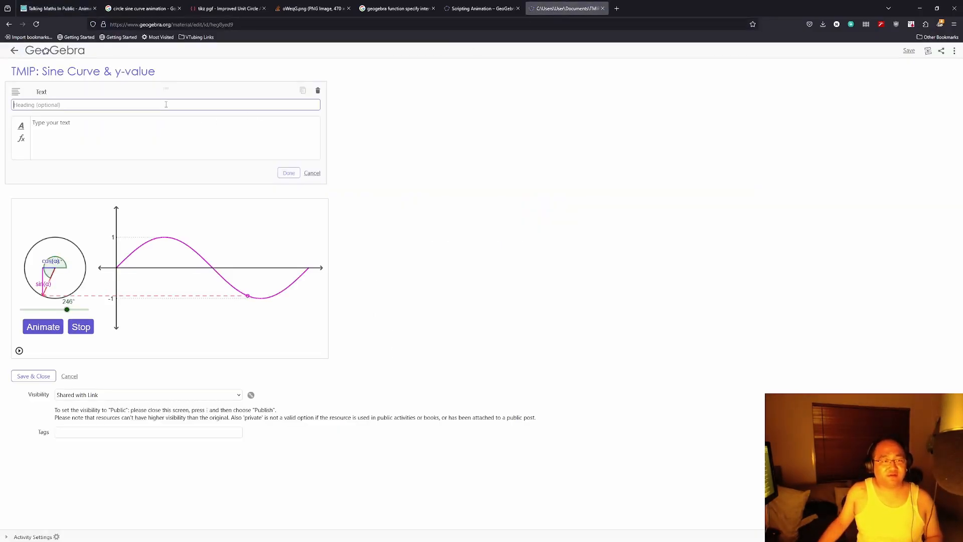
pyautogui.write('Background')
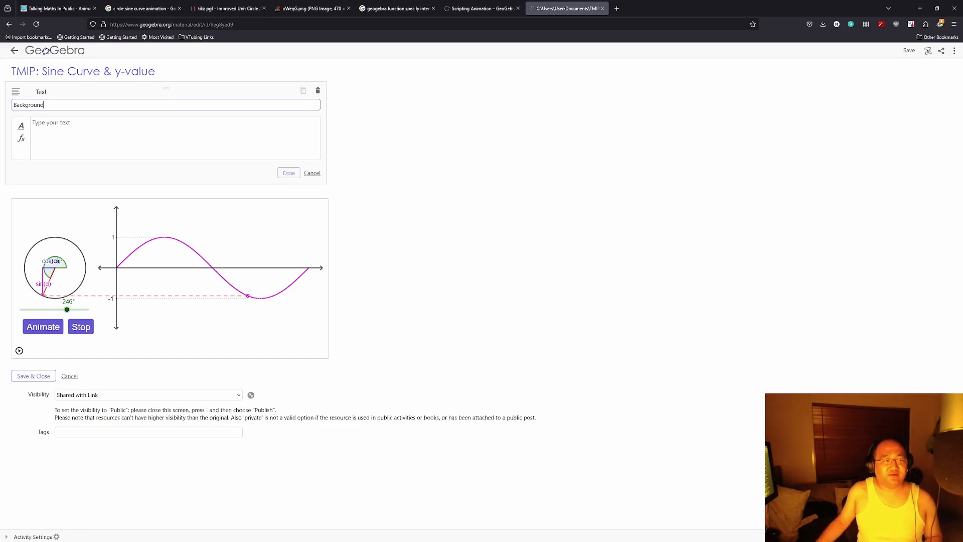
# Step: Write the intro sentence, then add 'For more information:' followed by the pasted project link
pyautogui.click(189, 124)
pyautogui.write('This is a project for Talking Maths in Public Animation Collaboration where they')
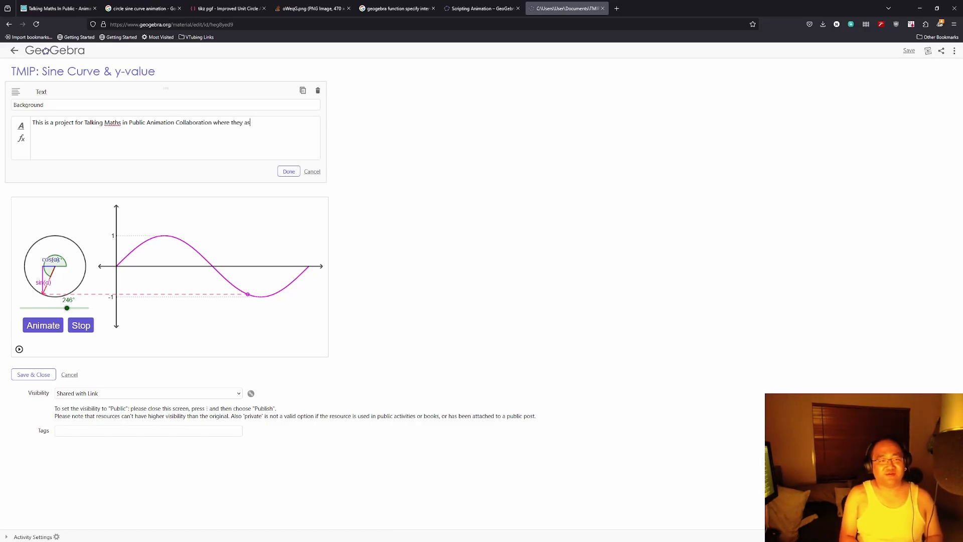
pyautogui.press('BackSpace')
pyautogui.write('given prim')
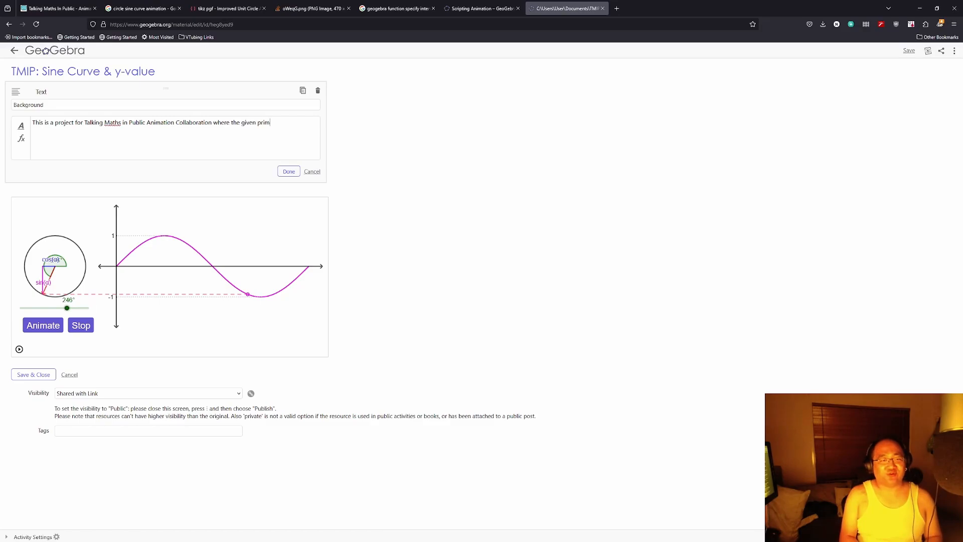
pyautogui.press('BackSpace')
pyautogui.press('BackSpace')
pyautogui.press('BackSpace')
pyautogui.write('ompt is')
pyautogui.press('Return')
pyautogui.press('Return')
pyautogui.hotkey('ctrl', 'v')
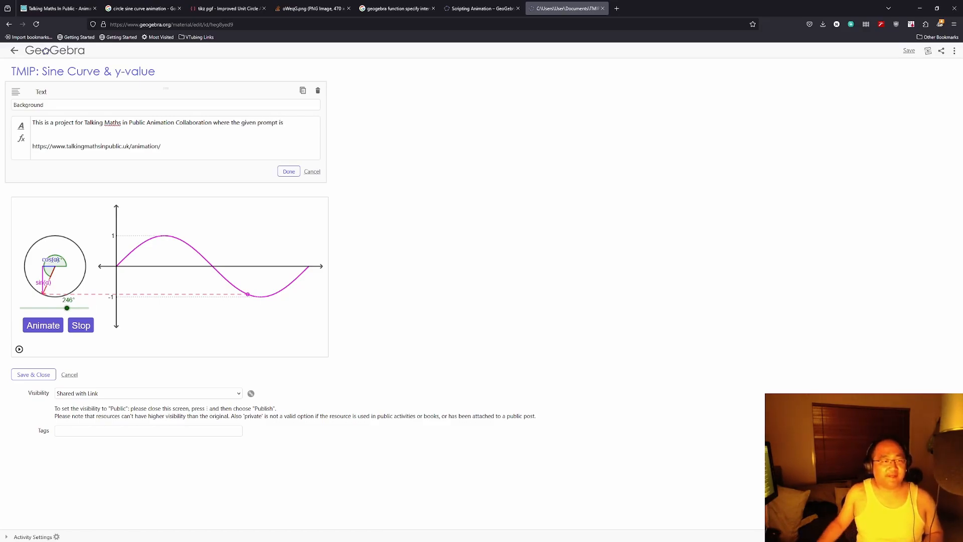
pyautogui.press('Home')
pyautogui.write('For more ')
pyautogui.write('information:')
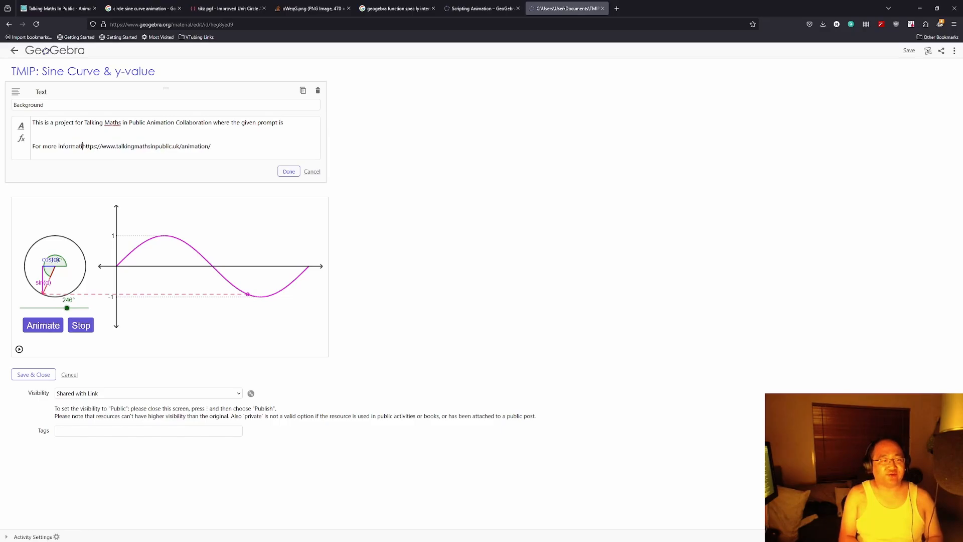
pyautogui.press('BackSpace')
pyautogui.press('BackSpace')
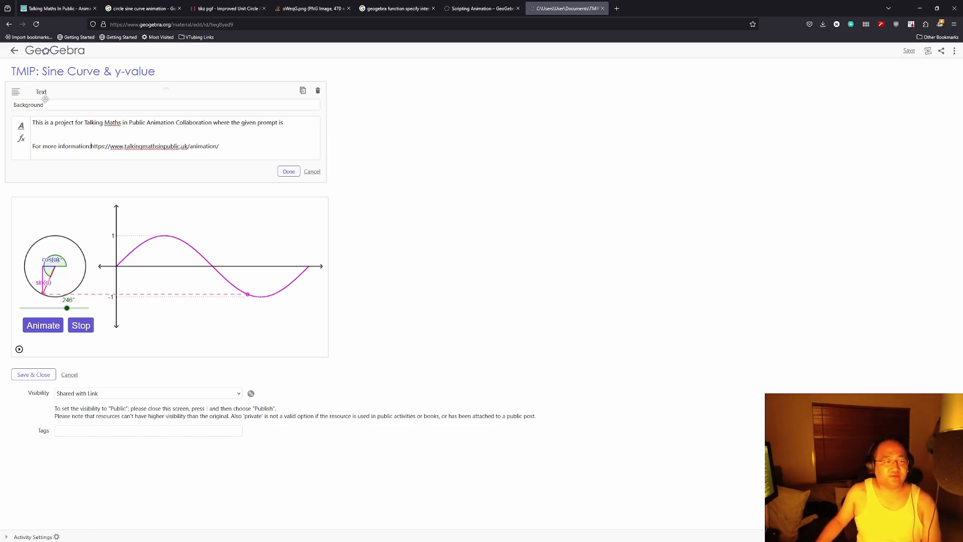
pyautogui.click(51, 9)
# Step: Copy the unit circle and sine curve prompt from the TMIP page and paste it into the Background text
pyautogui.scroll(3, 408, 210)
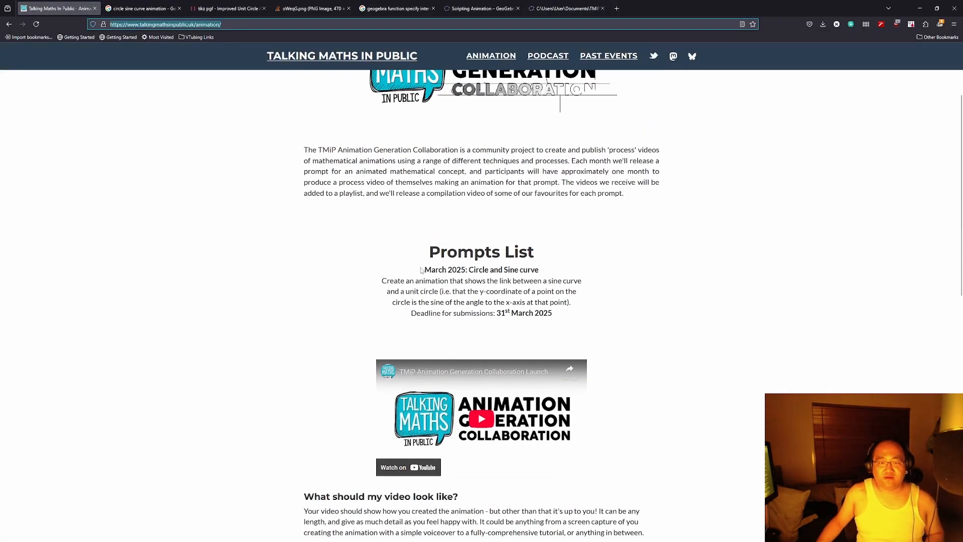
pyautogui.moveTo(382, 280); pyautogui.dragTo(575, 304)
pyautogui.hotkey('ctrl', 'c')
pyautogui.click(143, 9)
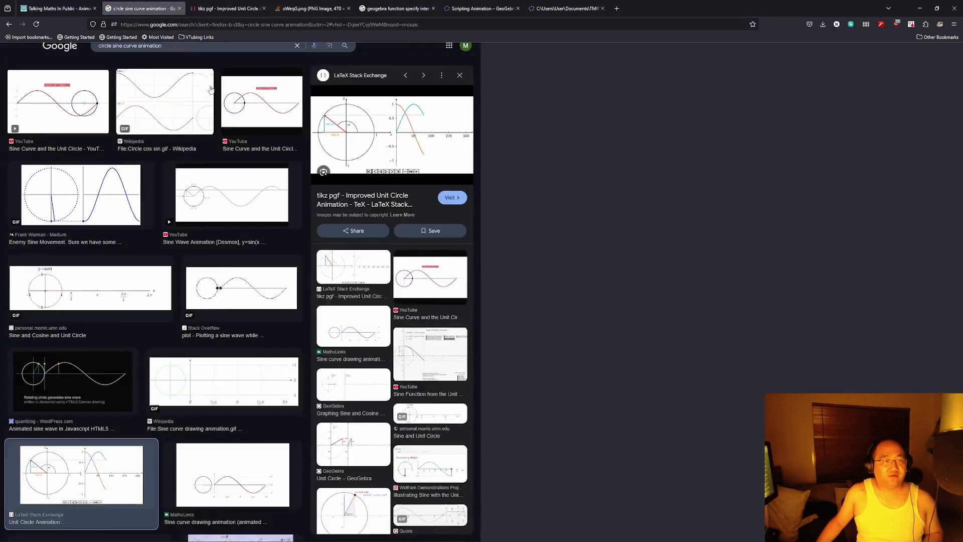
pyautogui.click(63, 9)
pyautogui.click(559, 13)
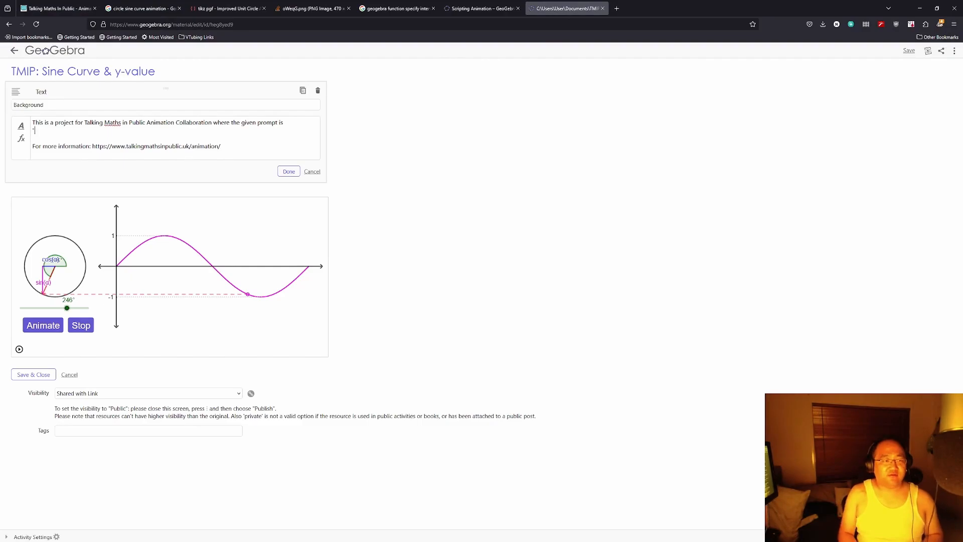
pyautogui.hotkey('ctrl', 'v')
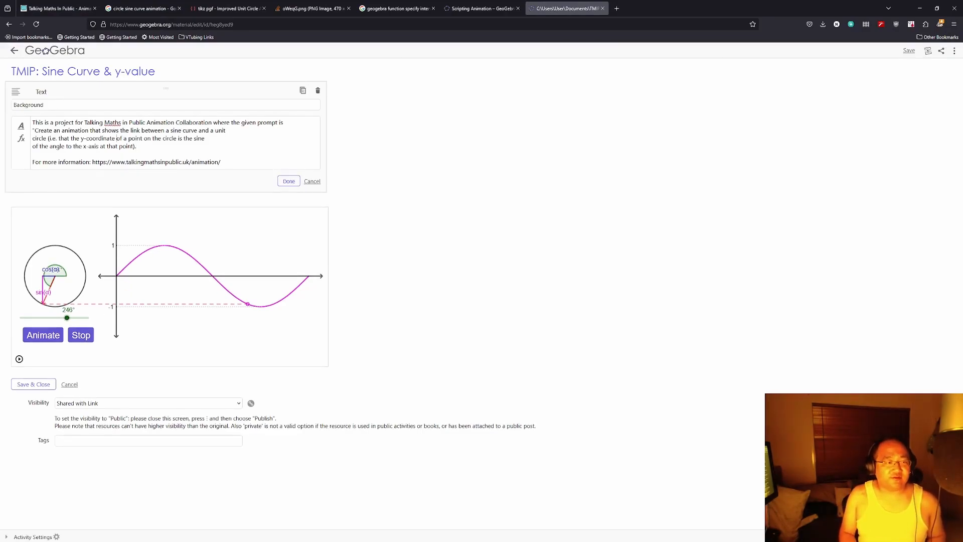
# Step: Join the prompt's broken lines, add a blank line before it, and finish editing
pyautogui.press('Delete')
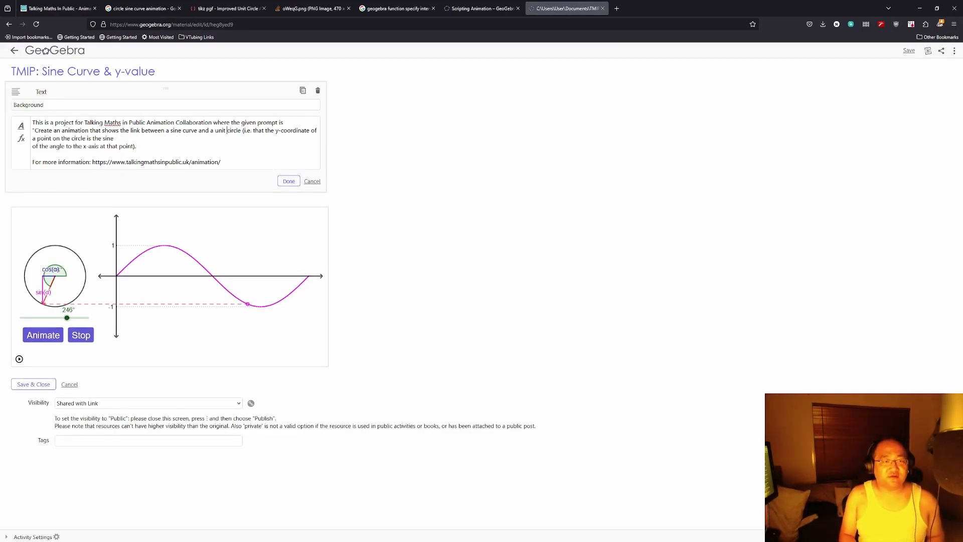
pyautogui.press('Delete')
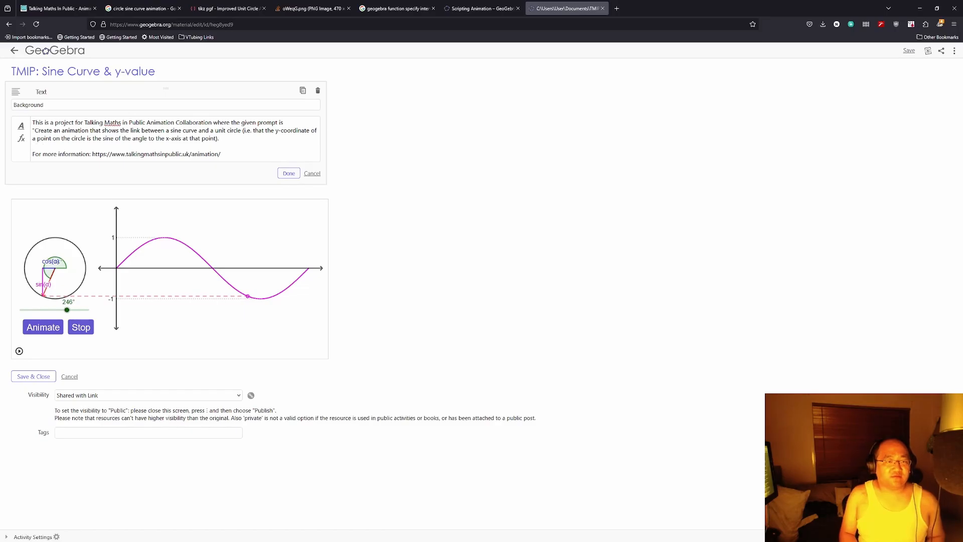
pyautogui.click(288, 122)
pyautogui.press('Return')
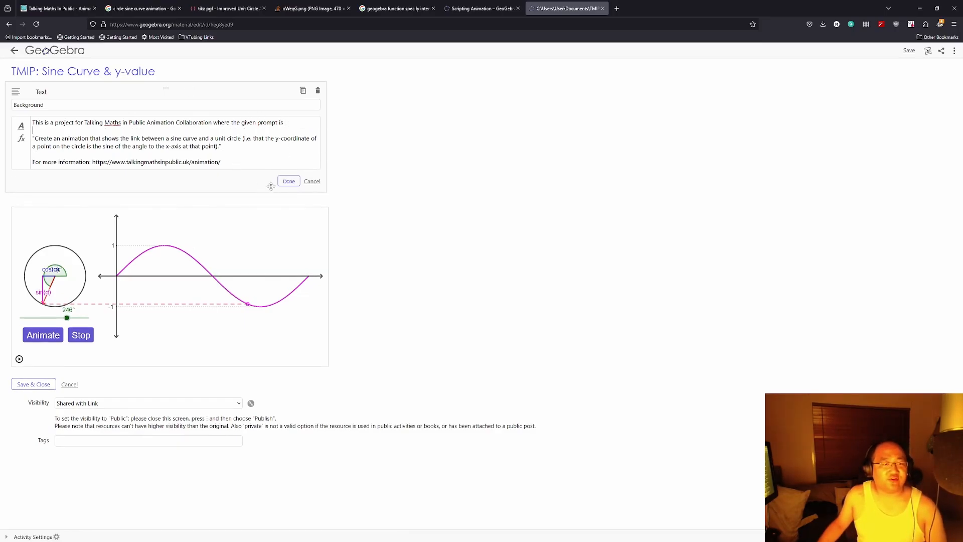
pyautogui.click(288, 182)
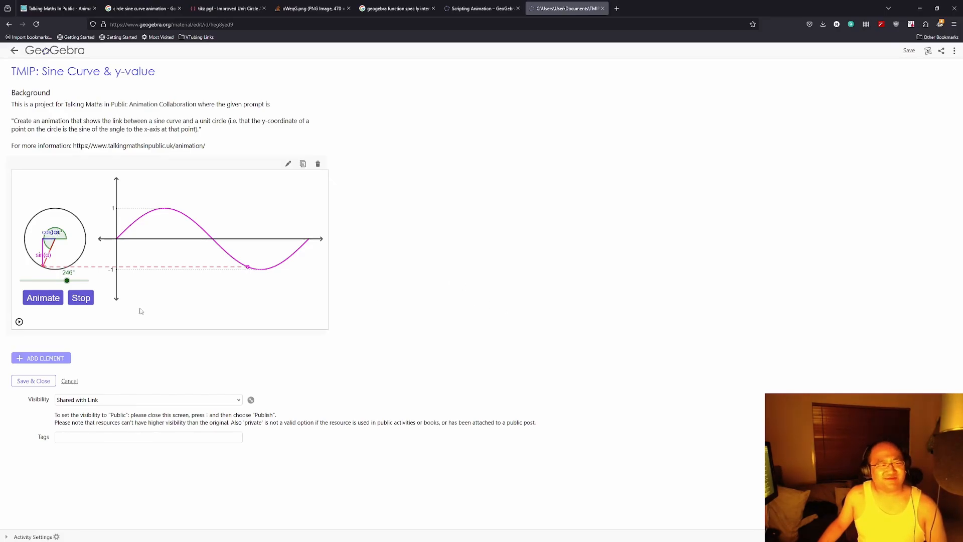
# Step: Test the applet animation, reset the angle to 0°, and close the Documents and Scripting Animation tabs
pyautogui.click(53, 297)
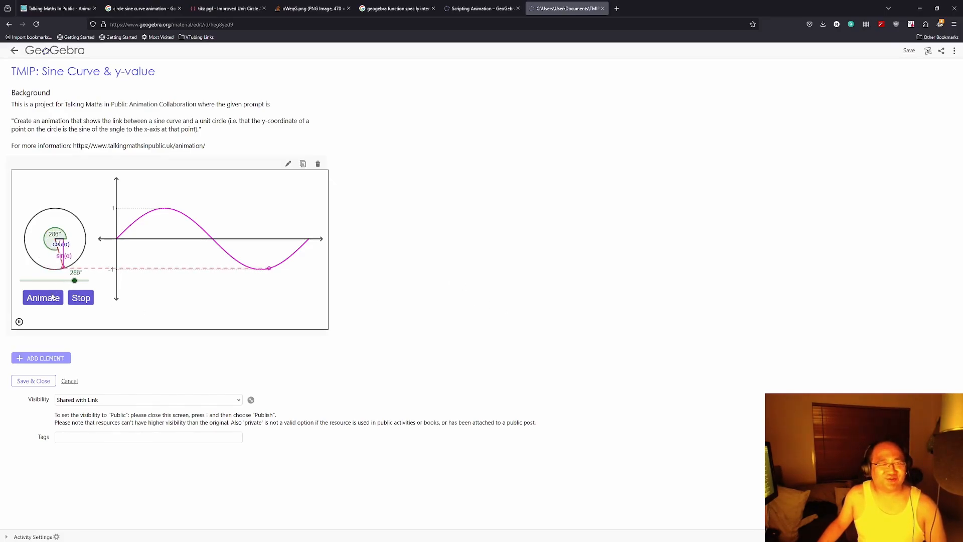
pyautogui.click(81, 297)
pyautogui.moveTo(82, 281); pyautogui.dragTo(11, 277)
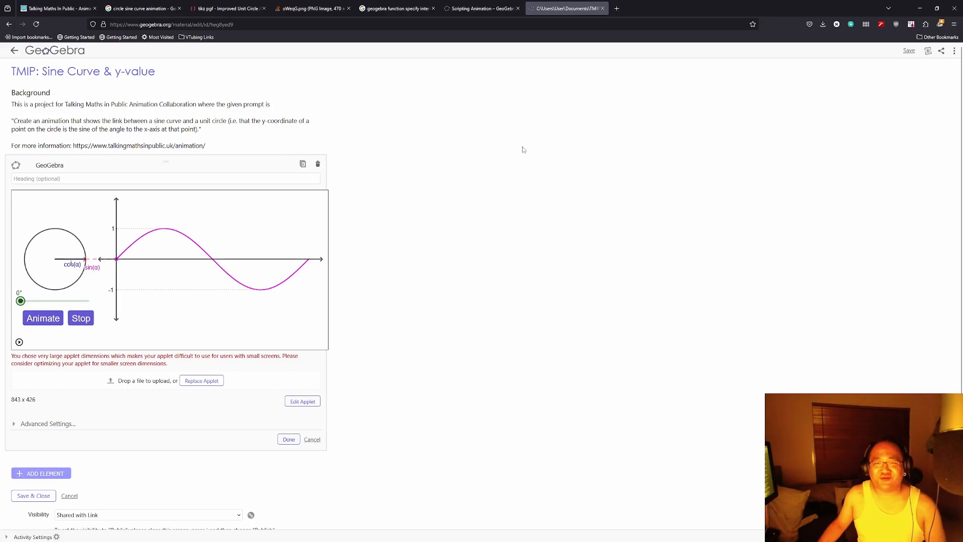
pyautogui.middleClick(576, 10)
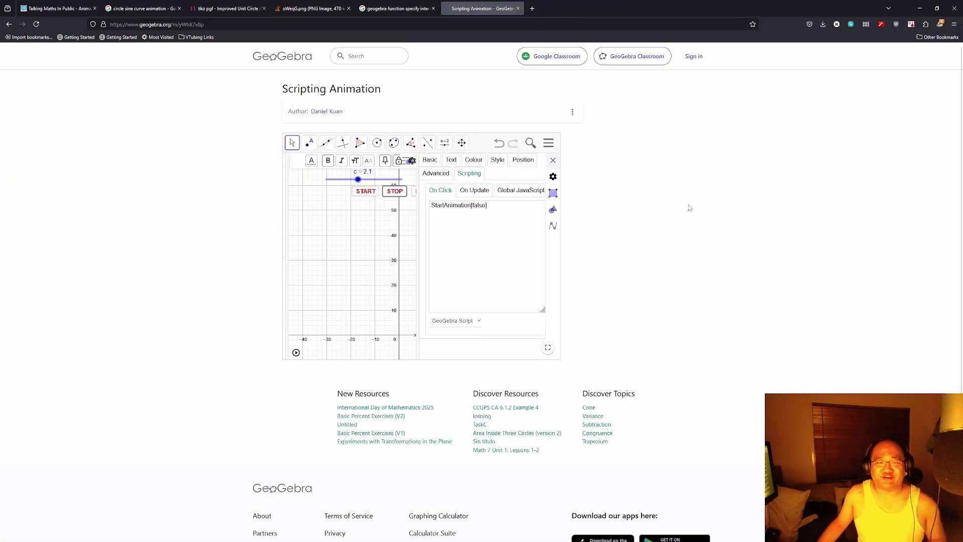
pyautogui.middleClick(477, 12)
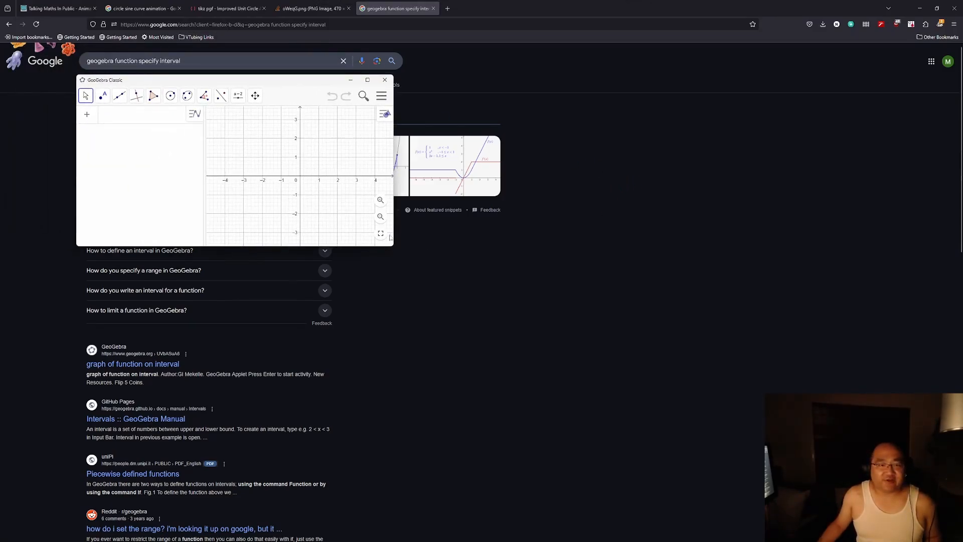
# Step: Open the local file TMIP-SineCurve-YValue from Documents
pyautogui.click(381, 96)
pyautogui.click(321, 137)
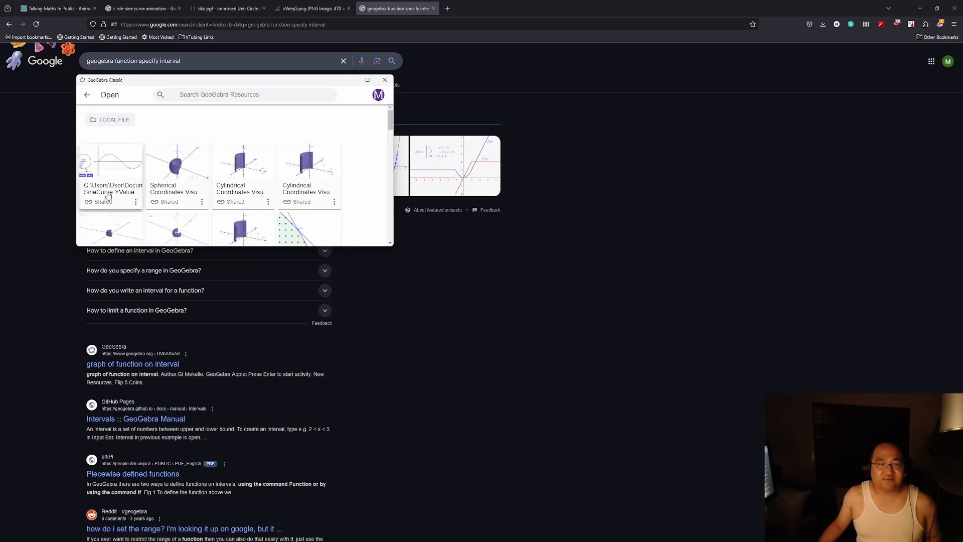
pyautogui.click(114, 121)
pyautogui.click(114, 185)
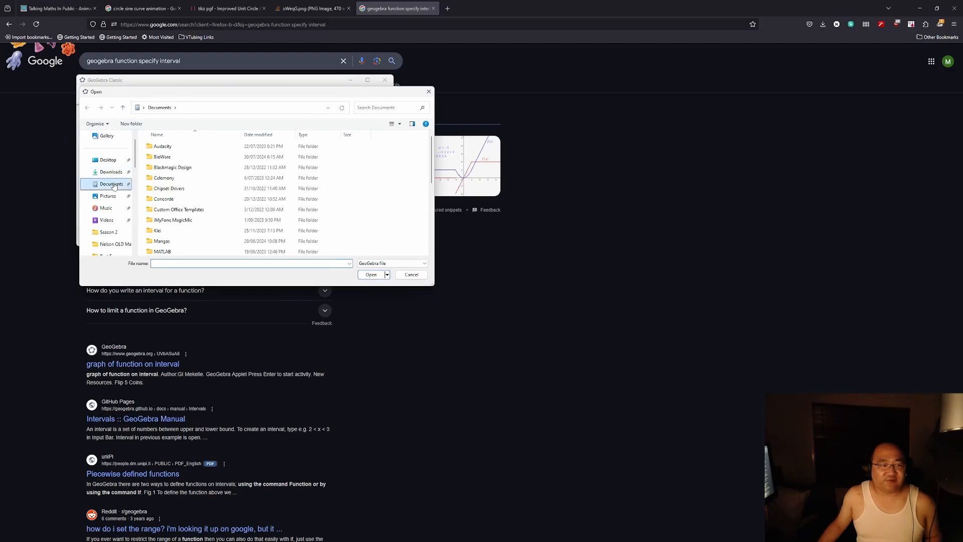
pyautogui.scroll(-7, 190, 210)
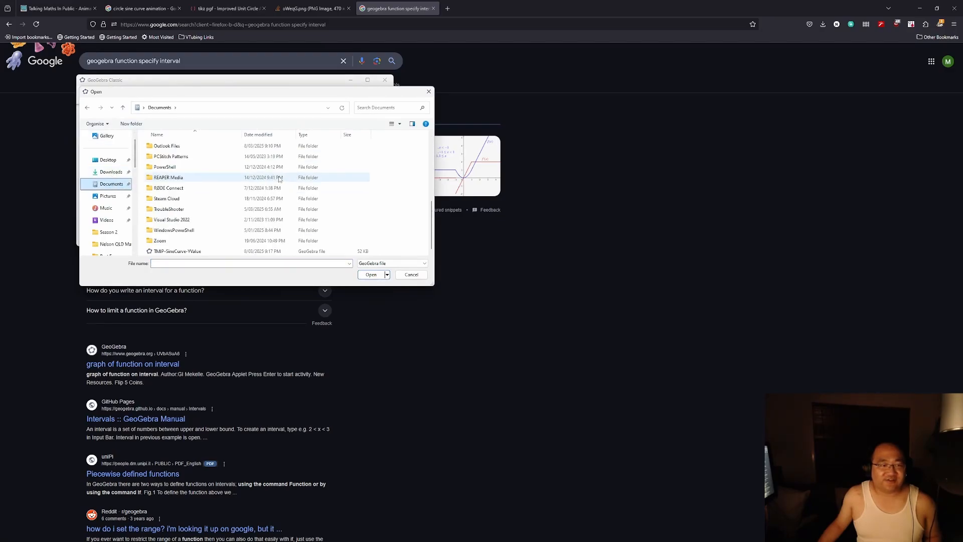
pyautogui.click(193, 251)
pyautogui.doubleClick(193, 251)
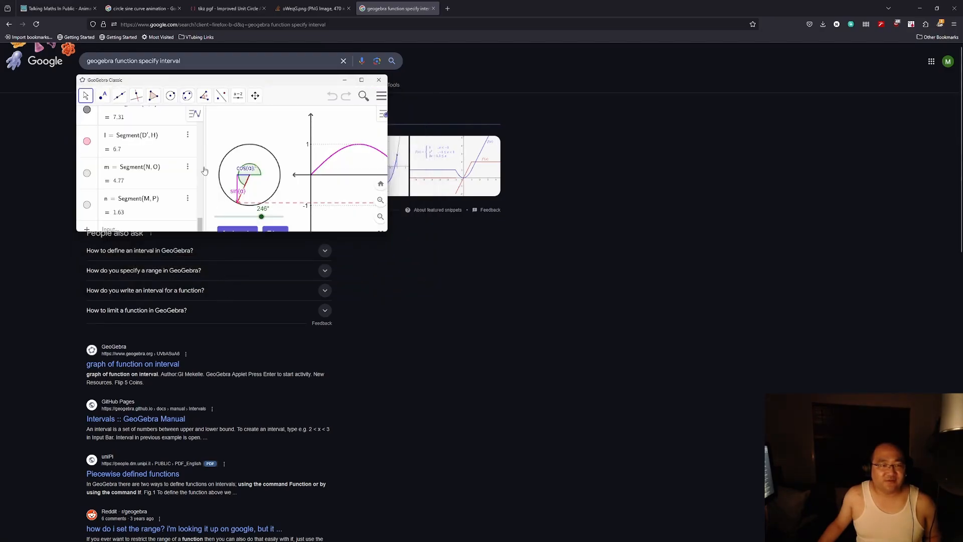
# Step: Export an image of the graphics to the clipboard
pyautogui.click(375, 99)
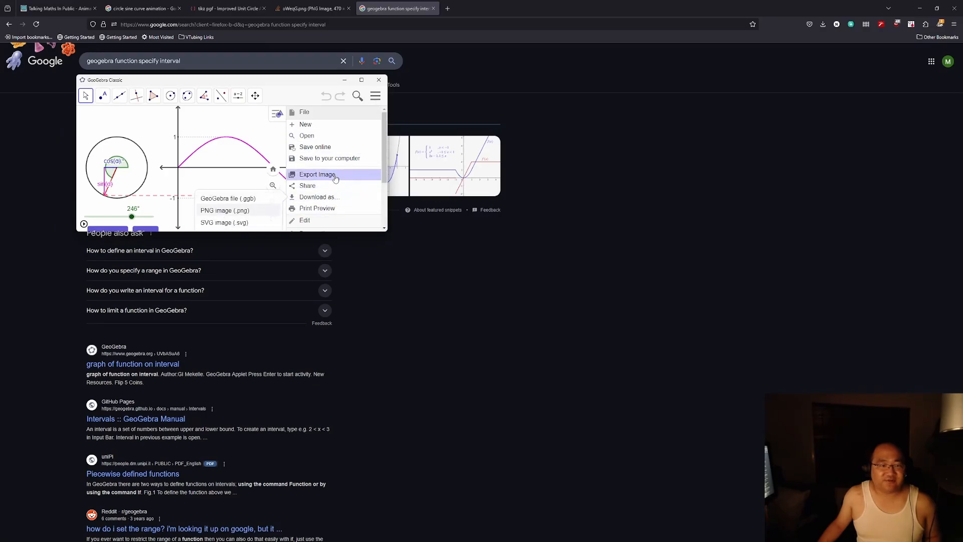
pyautogui.click(335, 175)
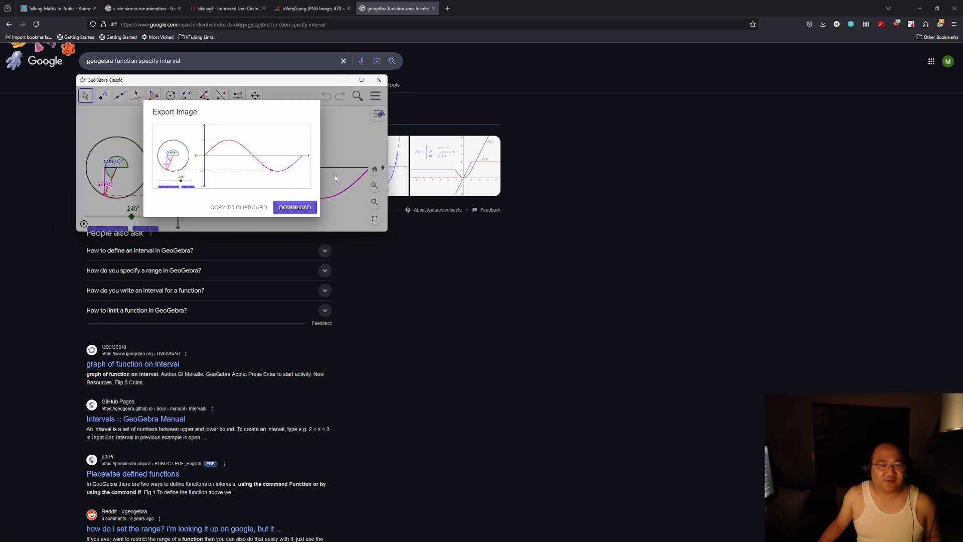
pyautogui.click(251, 213)
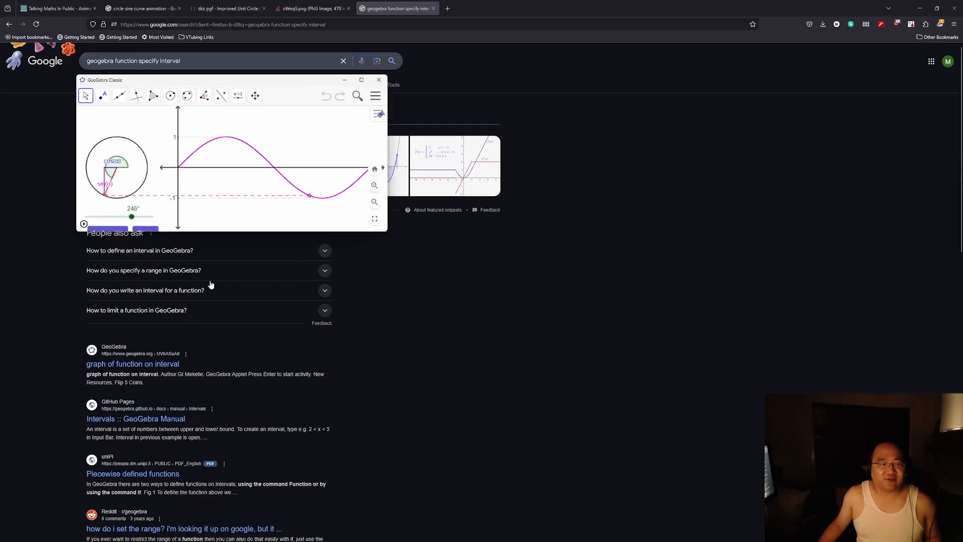
# Step: Lengthen the GeoGebra window to show both buttons and mark it as the Snipping Tool recording area
pyautogui.moveTo(374, 231); pyautogui.dragTo(373, 246)
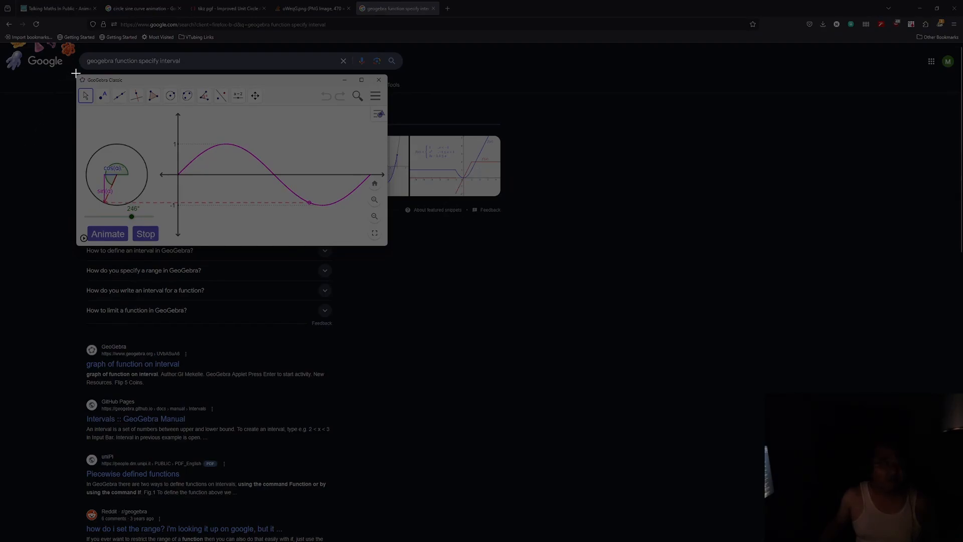
pyautogui.moveTo(76, 73); pyautogui.dragTo(389, 249)
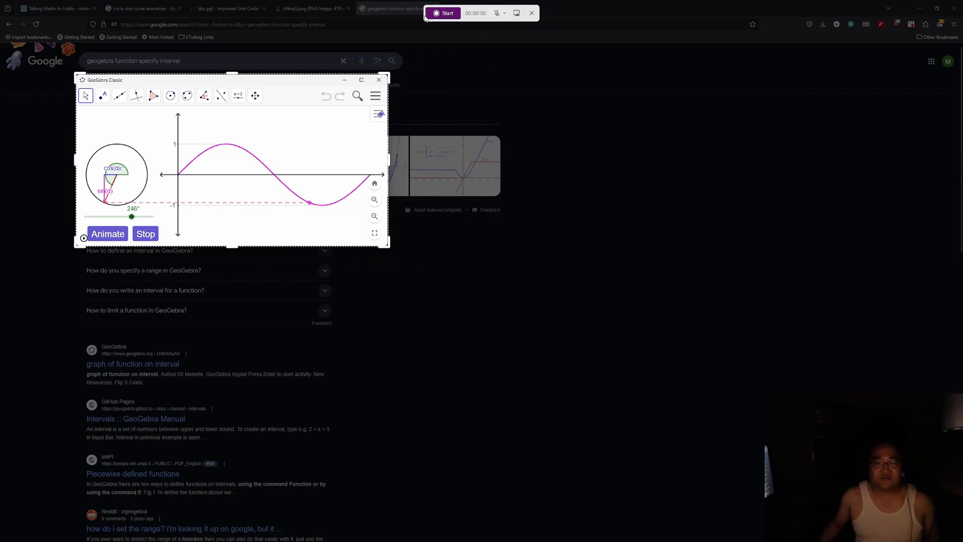
# Step: Screen-record the sine-curve animation running from the slider's start and stopping at 27°
pyautogui.click(443, 14)
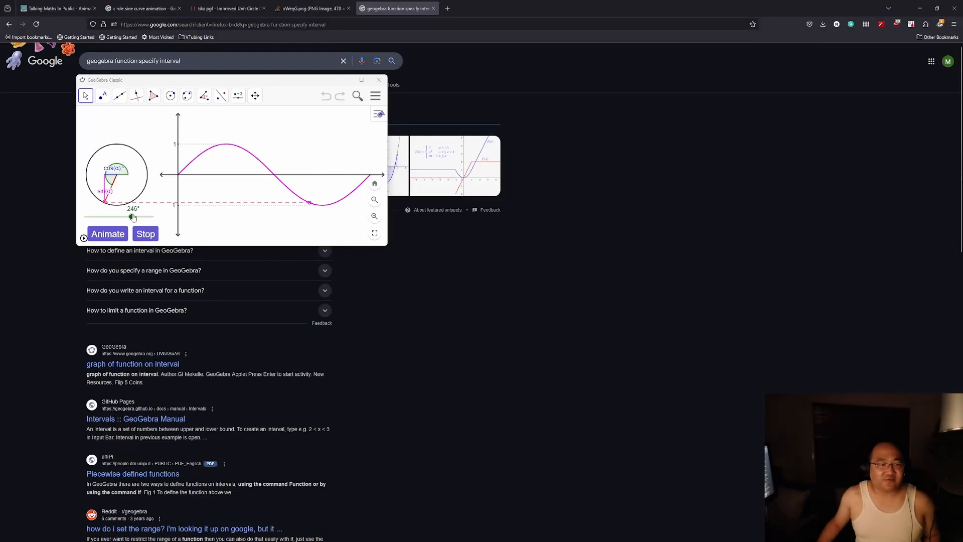
pyautogui.moveTo(131, 216); pyautogui.dragTo(87, 217)
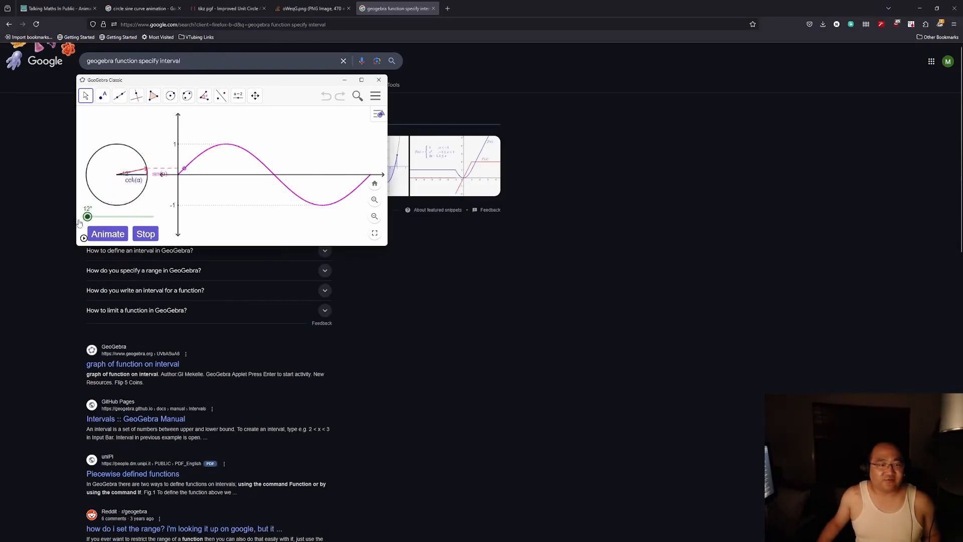
pyautogui.click(113, 236)
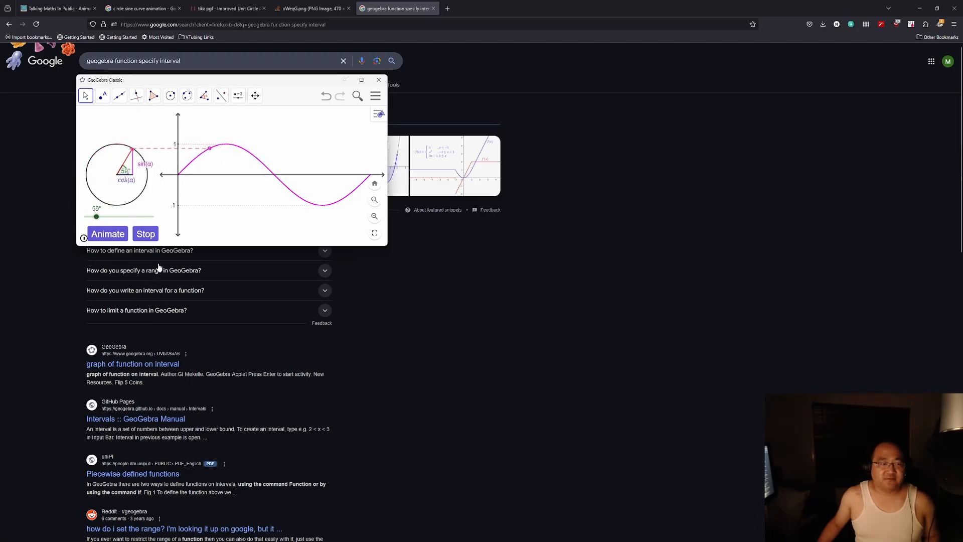
pyautogui.click(146, 234)
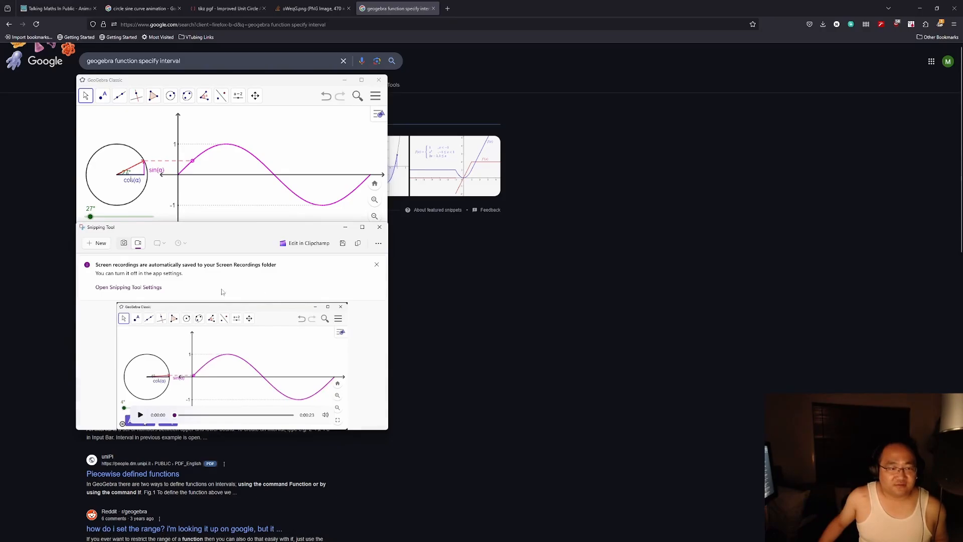
# Step: Open the Screen Recordings folder from Snipping Tool settings to locate the saved circle-to-sine recording
pyautogui.moveTo(183, 231); pyautogui.dragTo(508, 216)
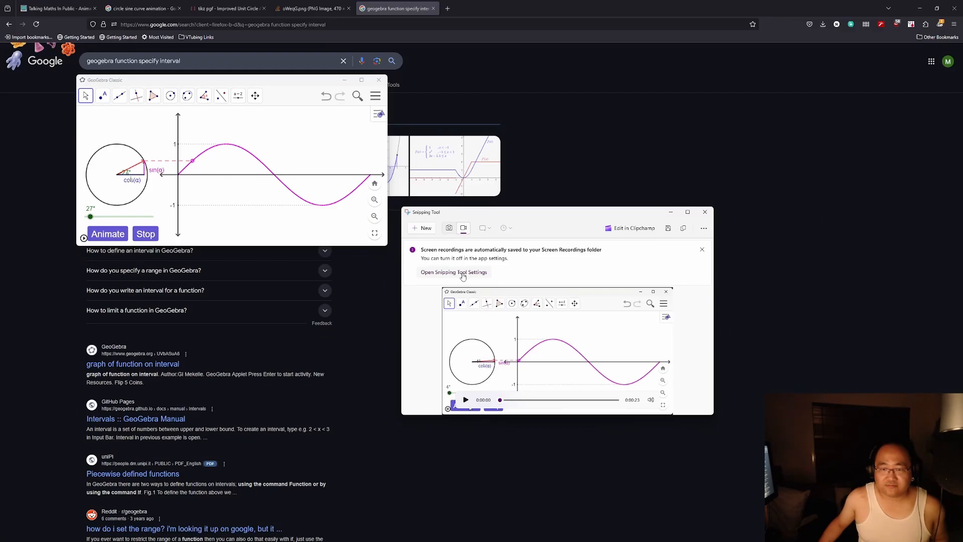
pyautogui.click(463, 273)
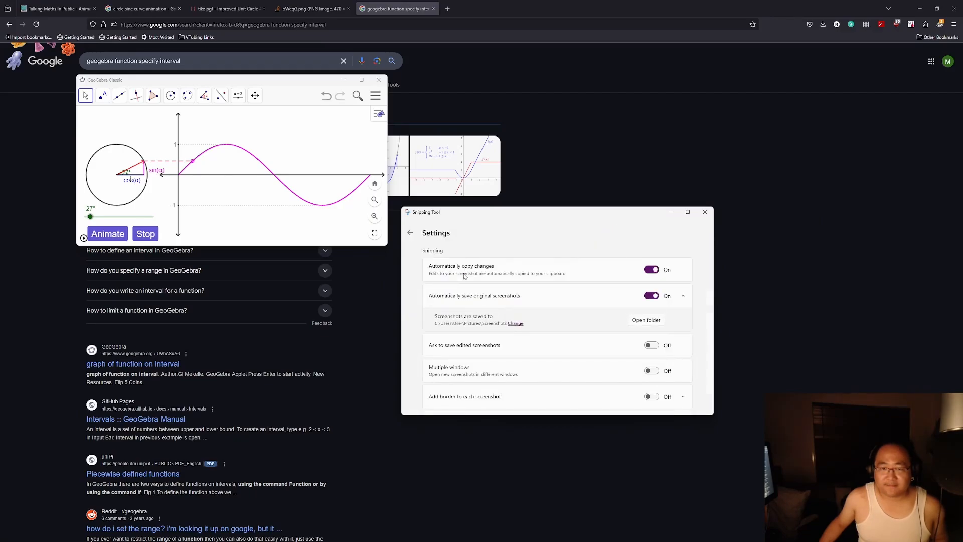
pyautogui.scroll(-1, 411, 302)
pyautogui.scroll(-3, 411, 305)
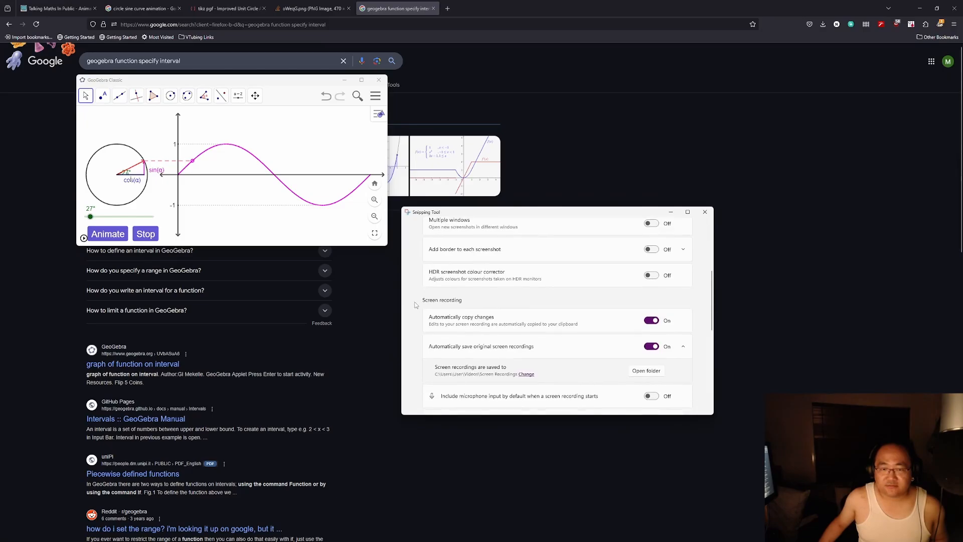
pyautogui.scroll(-2, 415, 303)
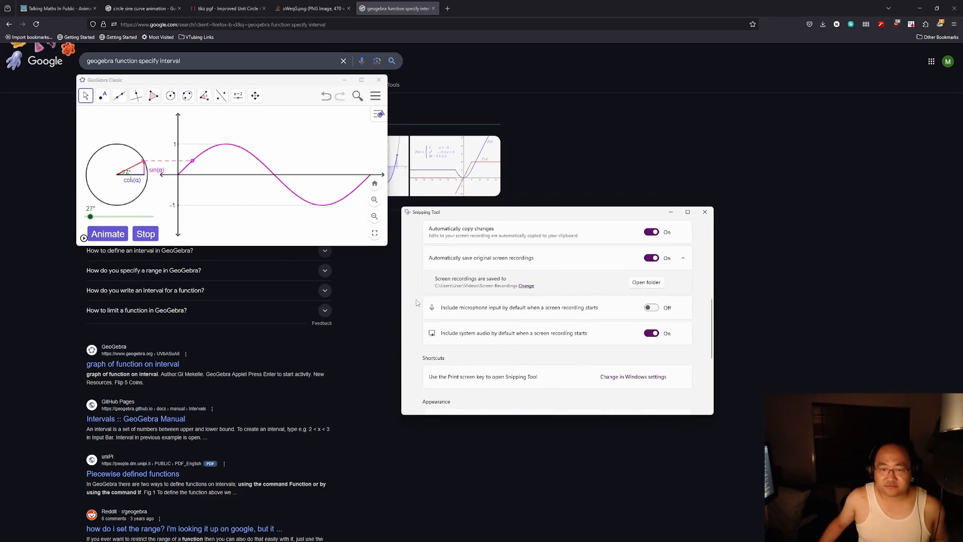
pyautogui.click(651, 285)
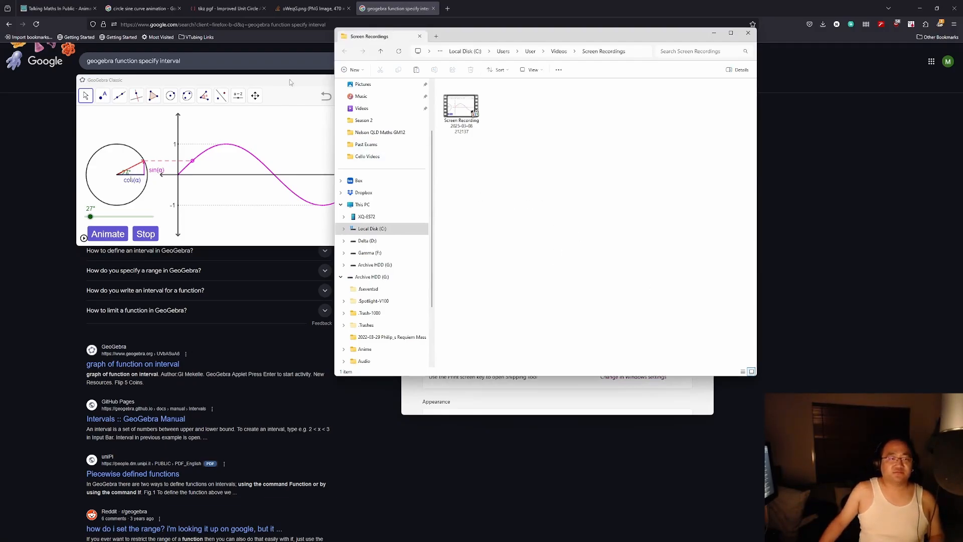
pyautogui.click(301, 85)
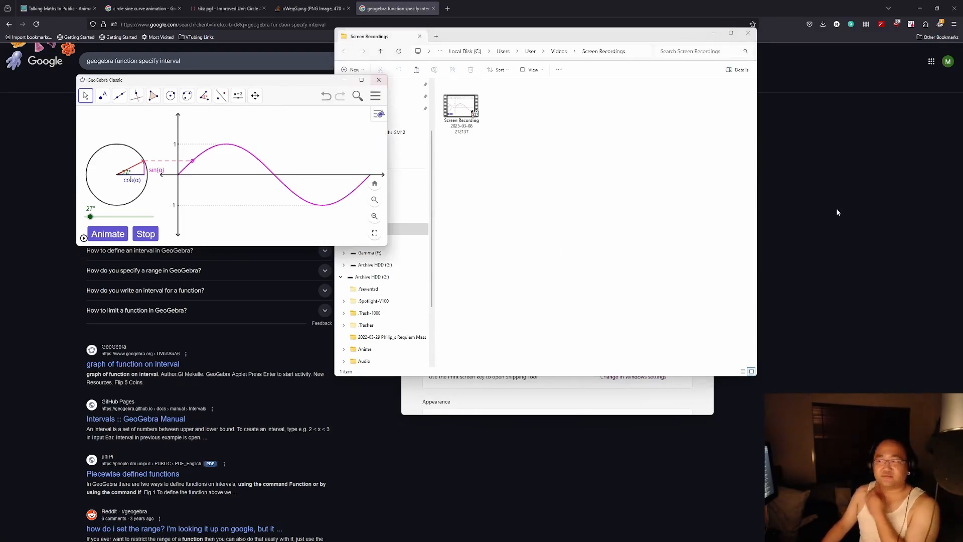